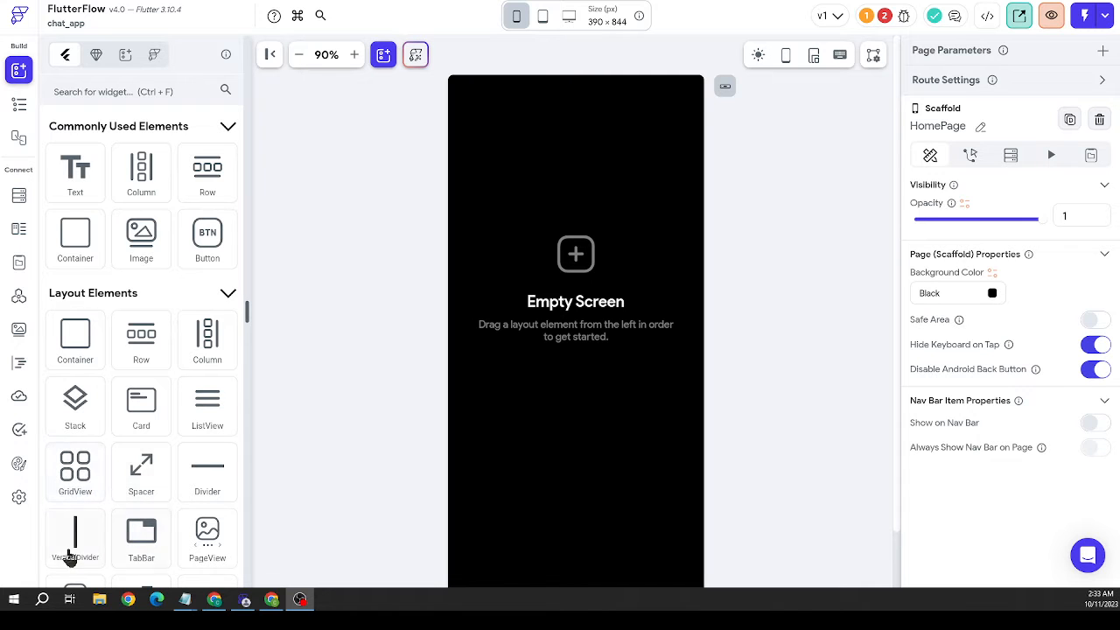
Create a top-level Firestore collection named Chats
{"action": "mouse_move", "coordinate": [210, 595]}
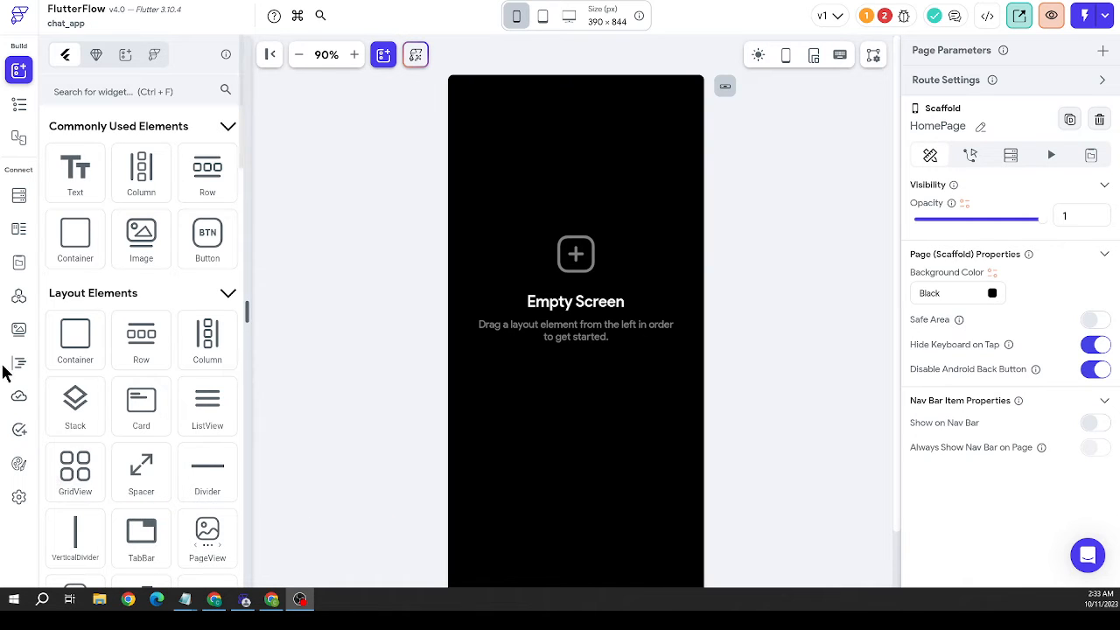
{"action": "left_click", "coordinate": [20, 196]}
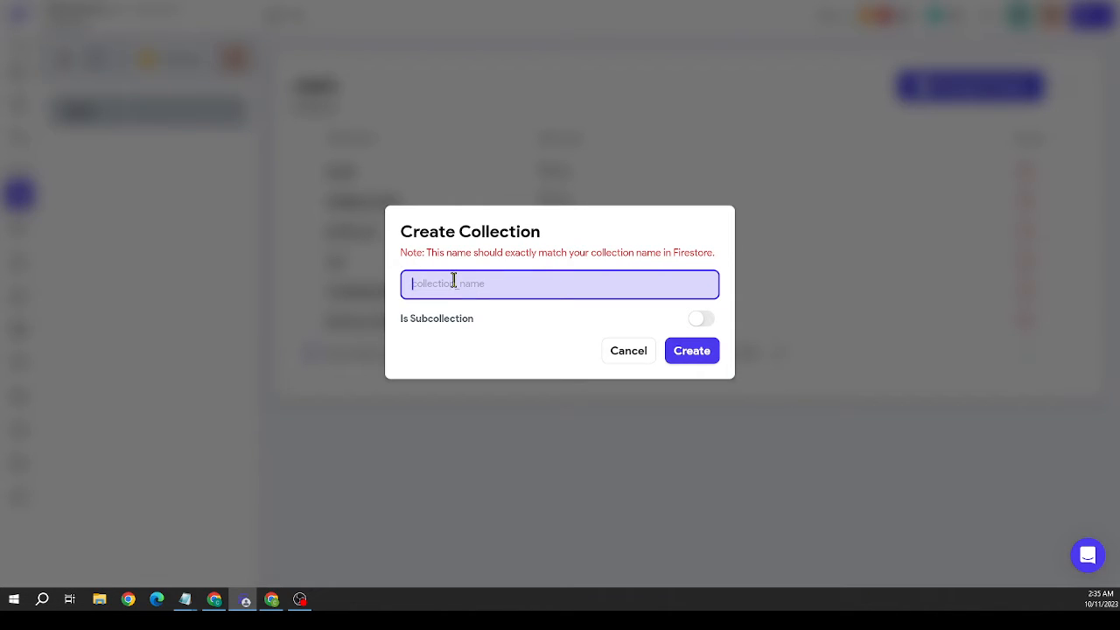
{"action": "type", "text": "Chats"}
{"action": "left_click", "coordinate": [711, 356]}
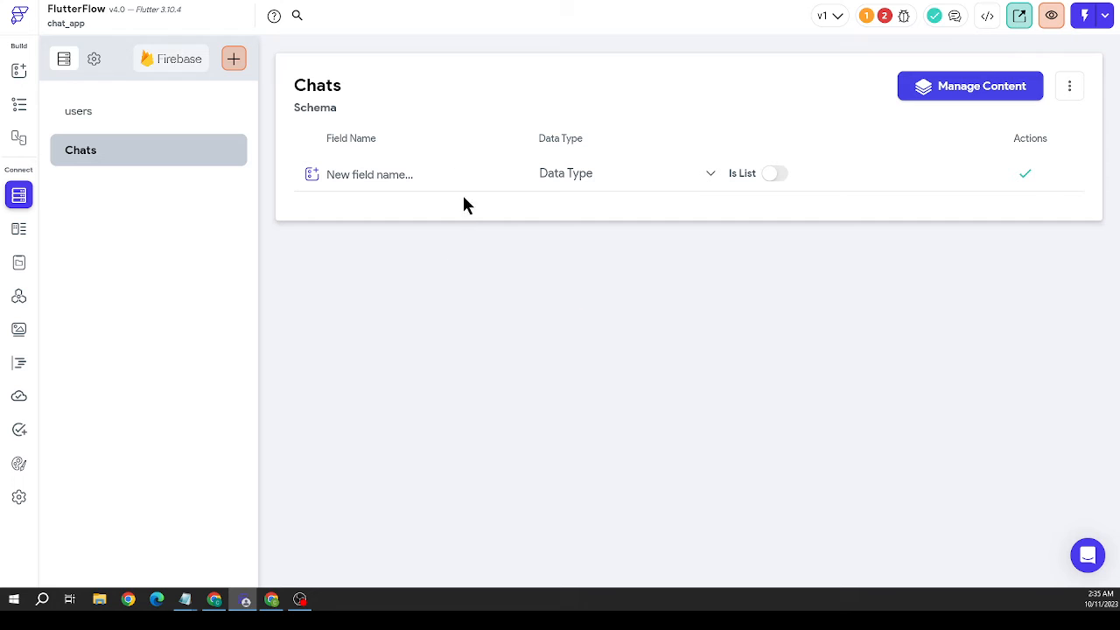
Add a field named date with the Date Time data type to the Chats schema
{"action": "left_click", "coordinate": [427, 173]}
{"action": "type", "text": "date"}
{"action": "left_click", "coordinate": [549, 174]}
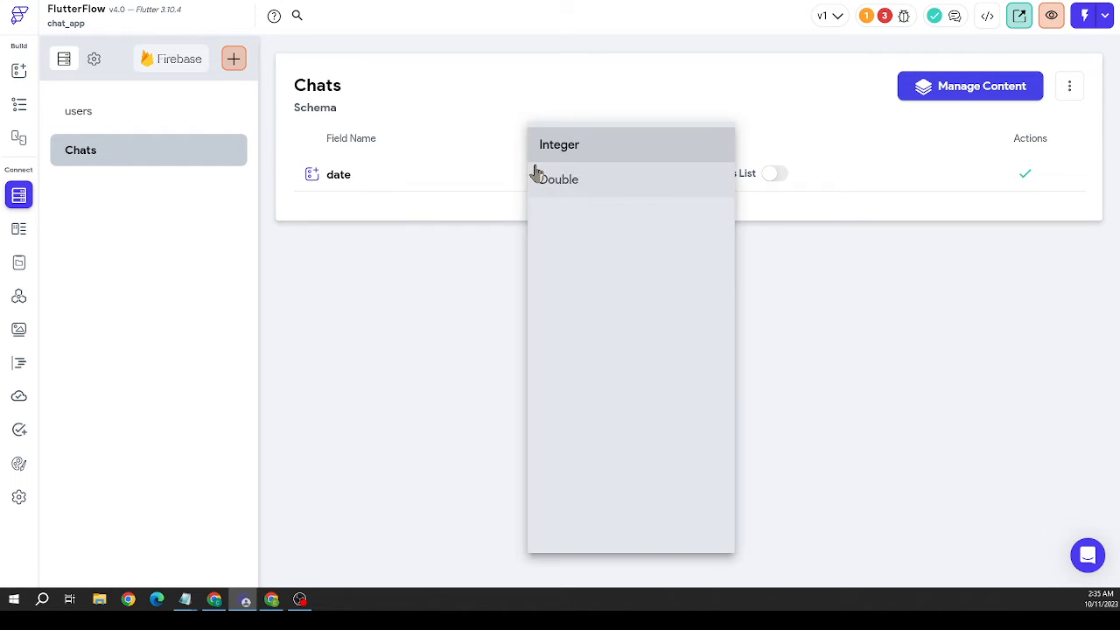
{"action": "left_click", "coordinate": [583, 464]}
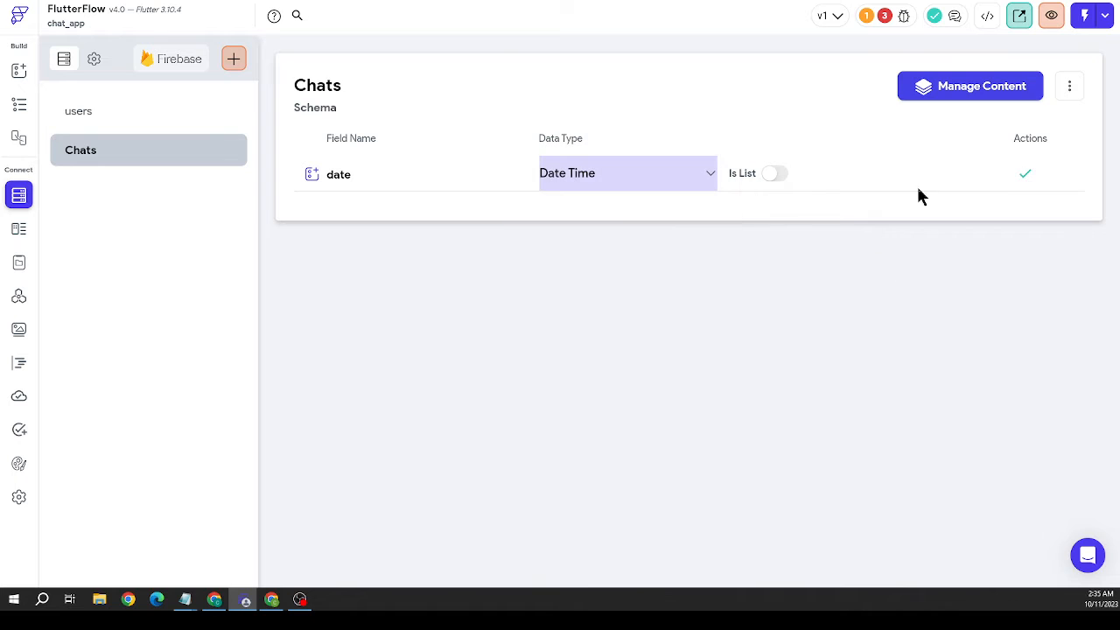
{"action": "left_click", "coordinate": [1029, 175]}
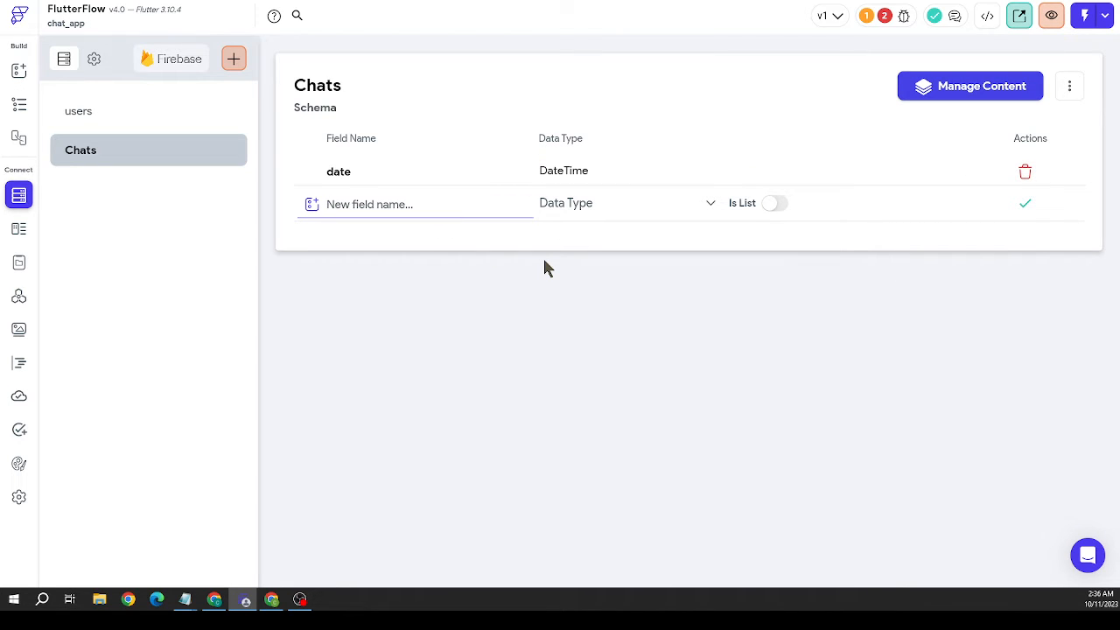
Add a createdby_ref field to the Chats schema as a Document Reference to the Users collection
{"action": "type", "text": "createdby_ref"}
{"action": "left_click", "coordinate": [587, 205]}
{"action": "left_click", "coordinate": [656, 427]}
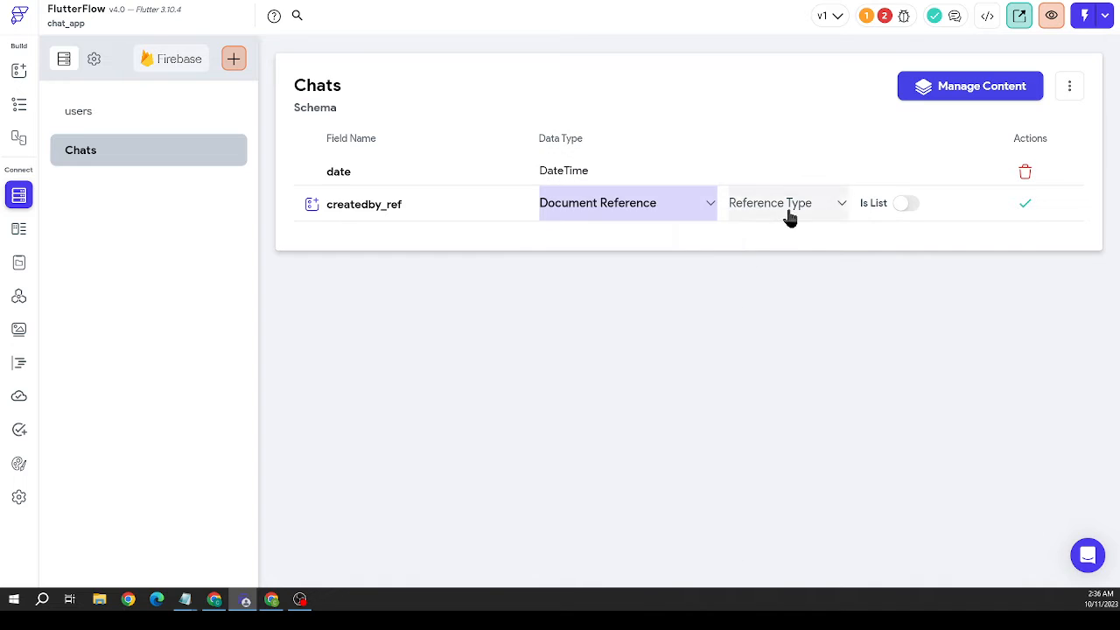
{"action": "left_click", "coordinate": [787, 210]}
{"action": "left_click", "coordinate": [794, 218]}
{"action": "left_click", "coordinate": [1025, 203]}
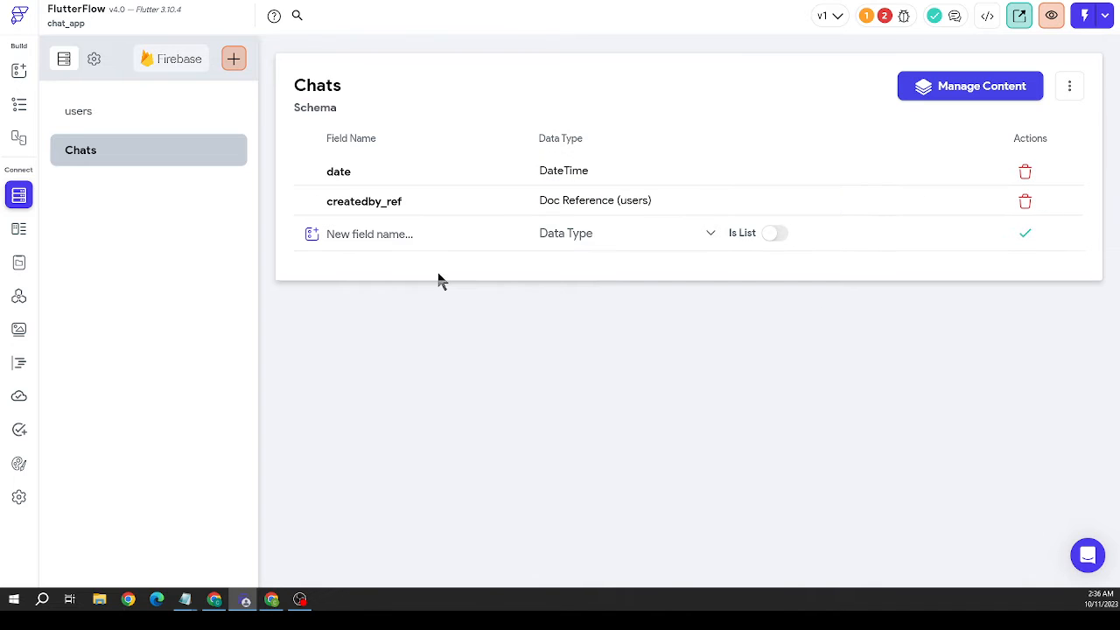
Add a chat_title field with the String data type to the Chats schema
{"action": "left_click", "coordinate": [467, 252]}
{"action": "type", "text": "chat_"}
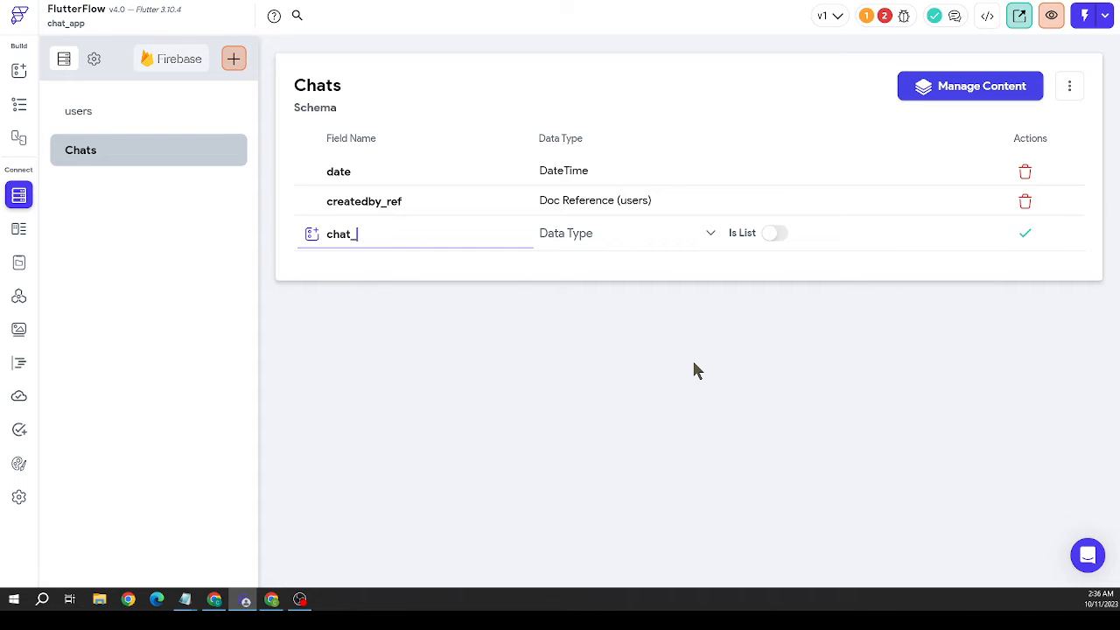
{"action": "type", "text": "title"}
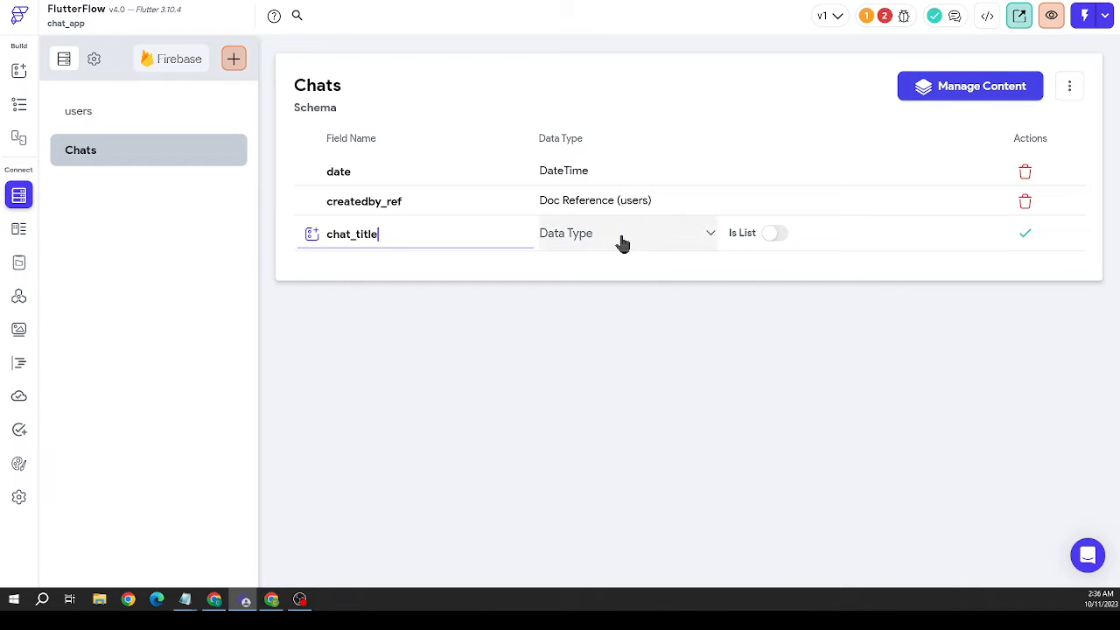
{"action": "left_click", "coordinate": [622, 242]}
{"action": "left_click", "coordinate": [645, 217]}
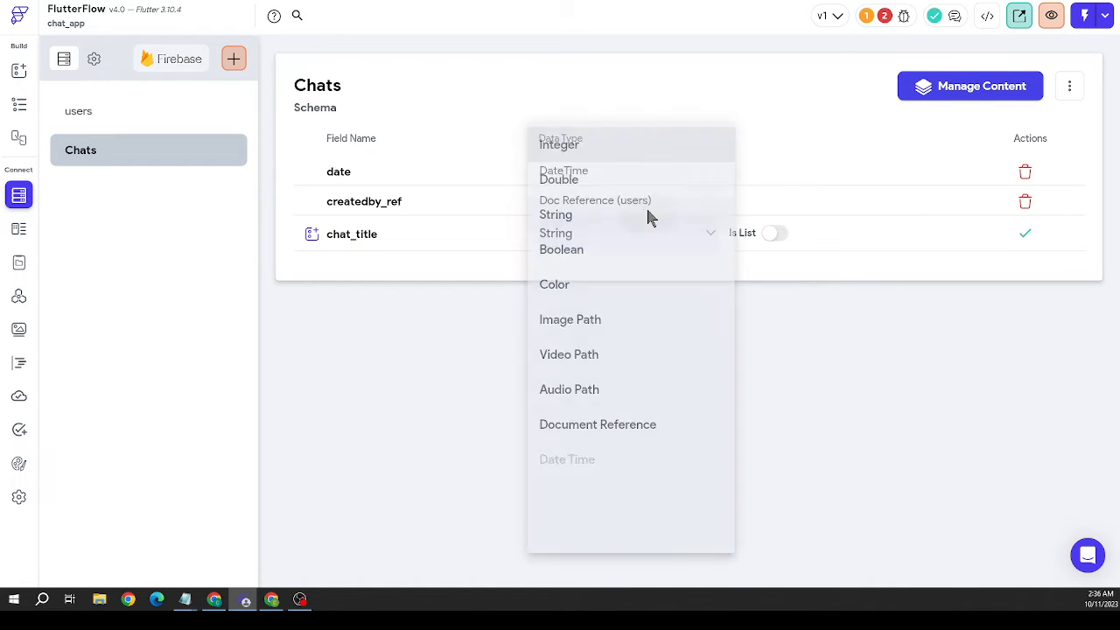
{"action": "left_click", "coordinate": [1024, 234]}
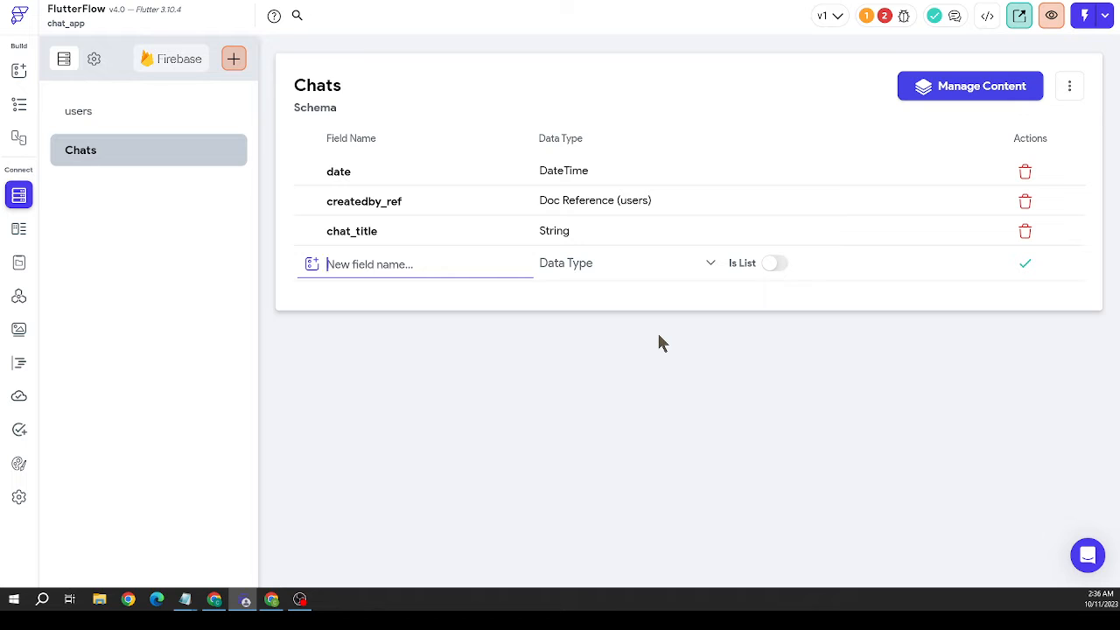
Add a recent_update field with the Date Time data type to the Chats schema
{"action": "type", "text": "recent_update"}
{"action": "left_click", "coordinate": [619, 266]}
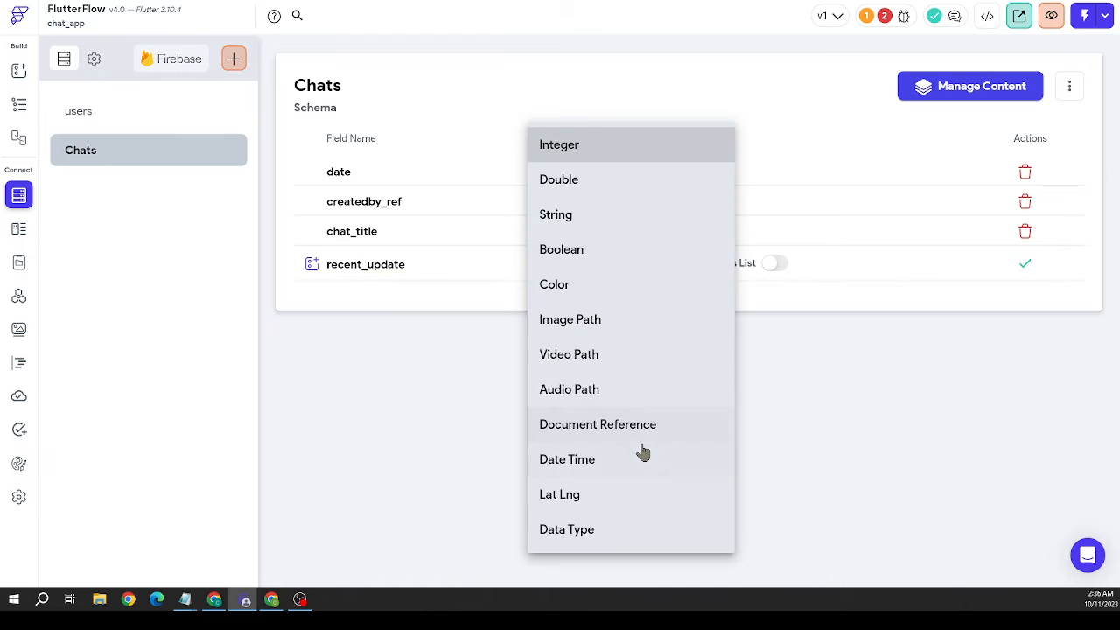
{"action": "left_click", "coordinate": [643, 457]}
{"action": "left_click", "coordinate": [1017, 266]}
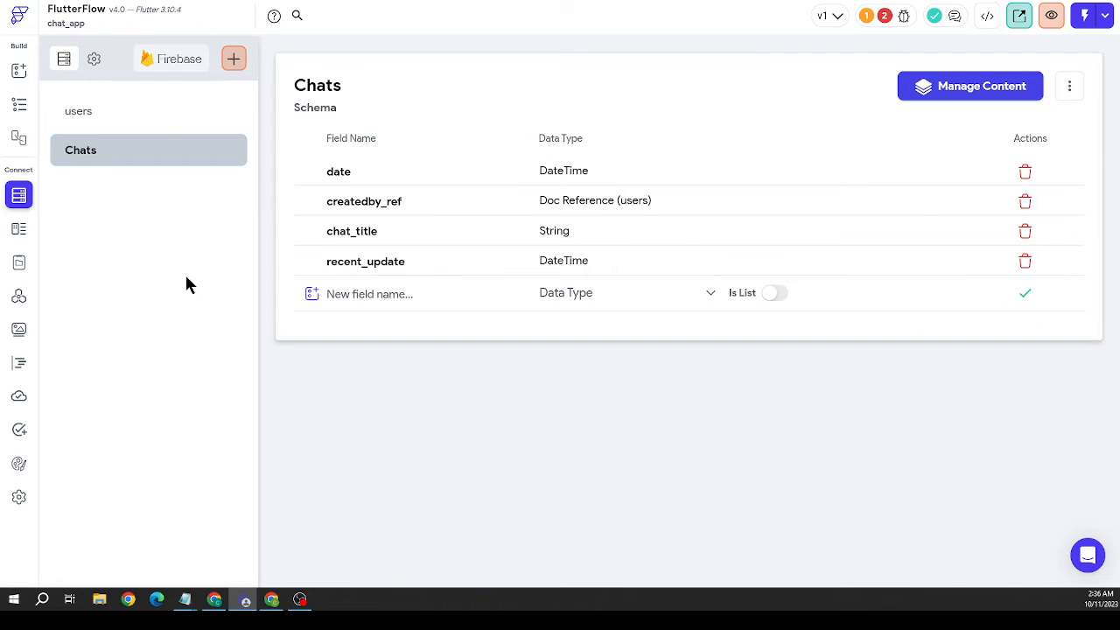
Create a subcollection named Chat_Messages under the Chats collection and start its schema from scratch
{"action": "left_click", "coordinate": [234, 63]}
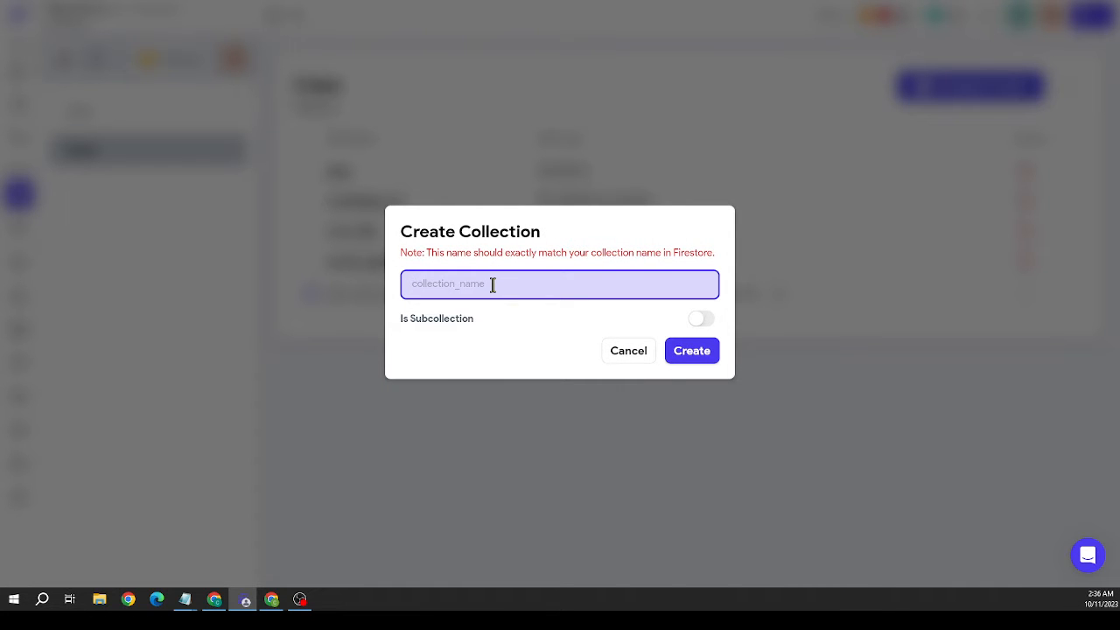
{"action": "type", "text": "Chat_Messages"}
{"action": "left_click", "coordinate": [701, 319]}
{"action": "left_click", "coordinate": [553, 256]}
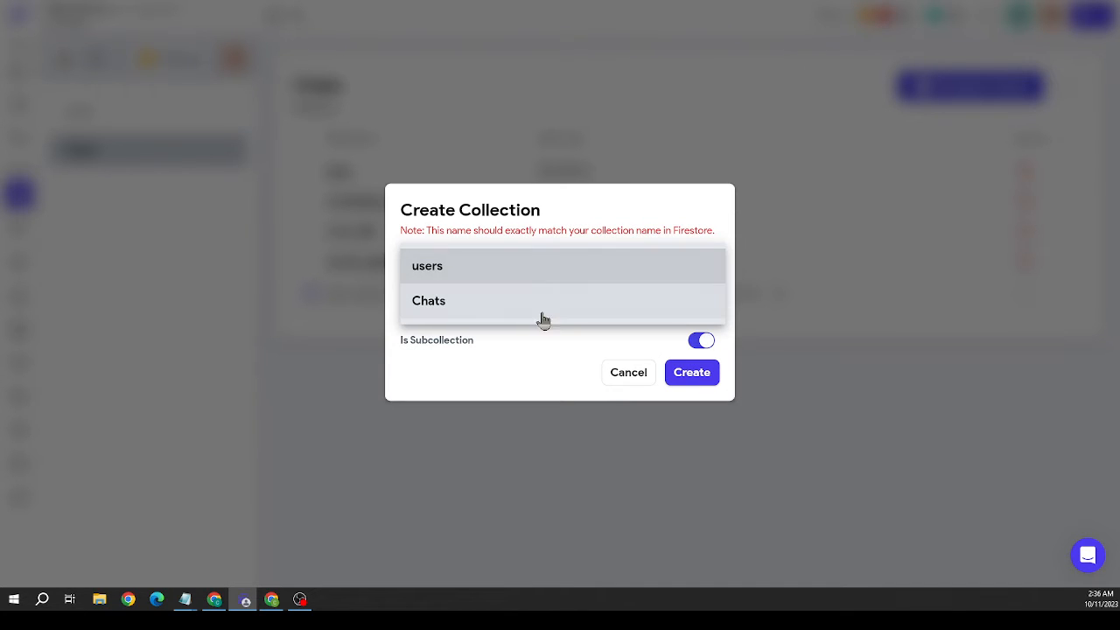
{"action": "left_click", "coordinate": [541, 311]}
{"action": "left_click", "coordinate": [692, 372]}
{"action": "left_click", "coordinate": [725, 327]}
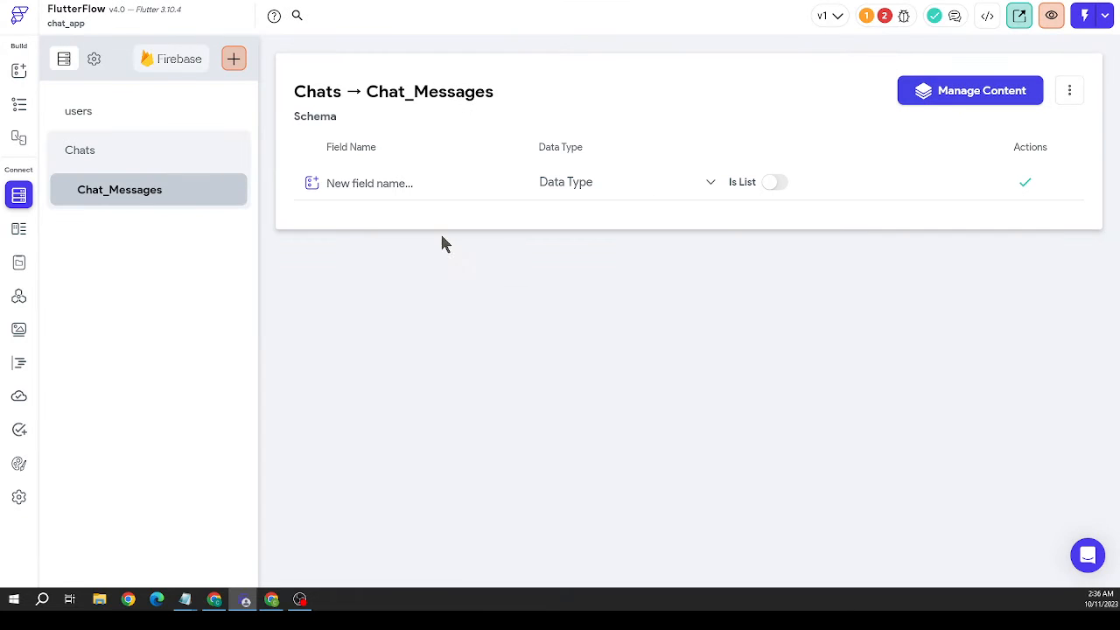
Add a field named date with the Date Time data type to the Chat_Messages schema
{"action": "left_click", "coordinate": [431, 180]}
{"action": "type", "text": "date"}
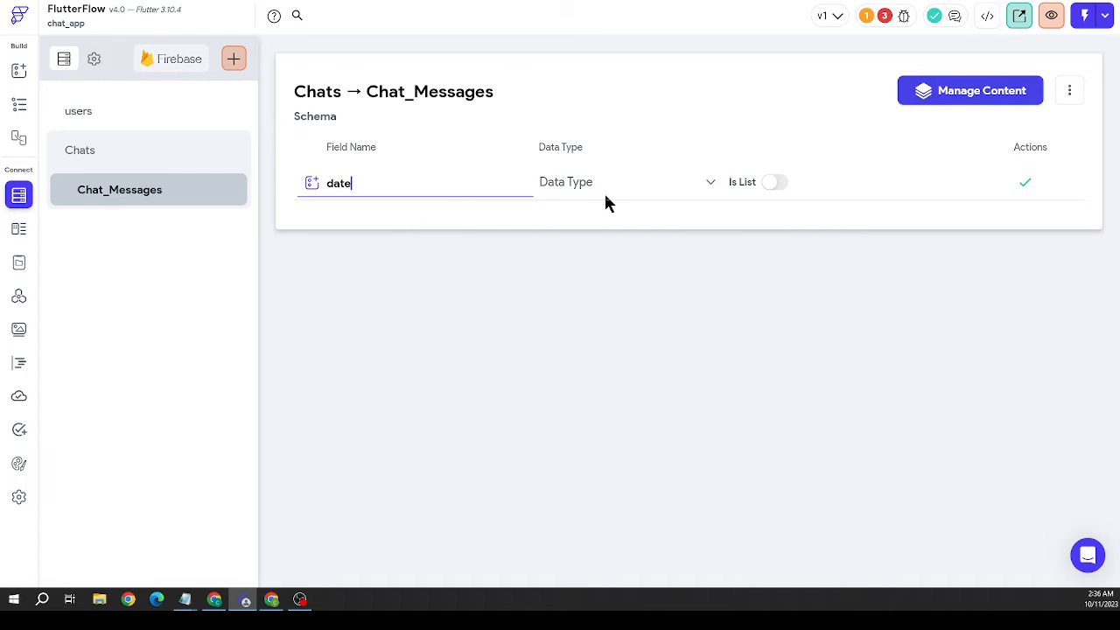
{"action": "left_click", "coordinate": [607, 194]}
{"action": "left_click", "coordinate": [620, 458]}
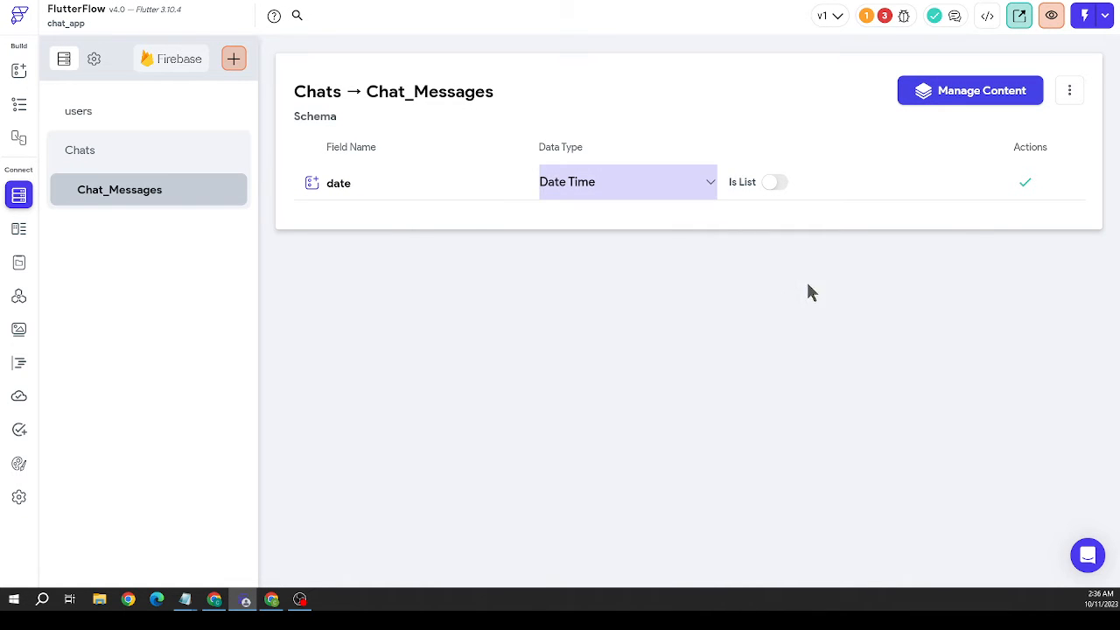
{"action": "left_click", "coordinate": [1022, 184]}
Add a createdby_ref field to the Chat_Messages schema as a Document Reference to the Users collection
{"action": "left_click", "coordinate": [415, 212]}
{"action": "type", "text": "c"}
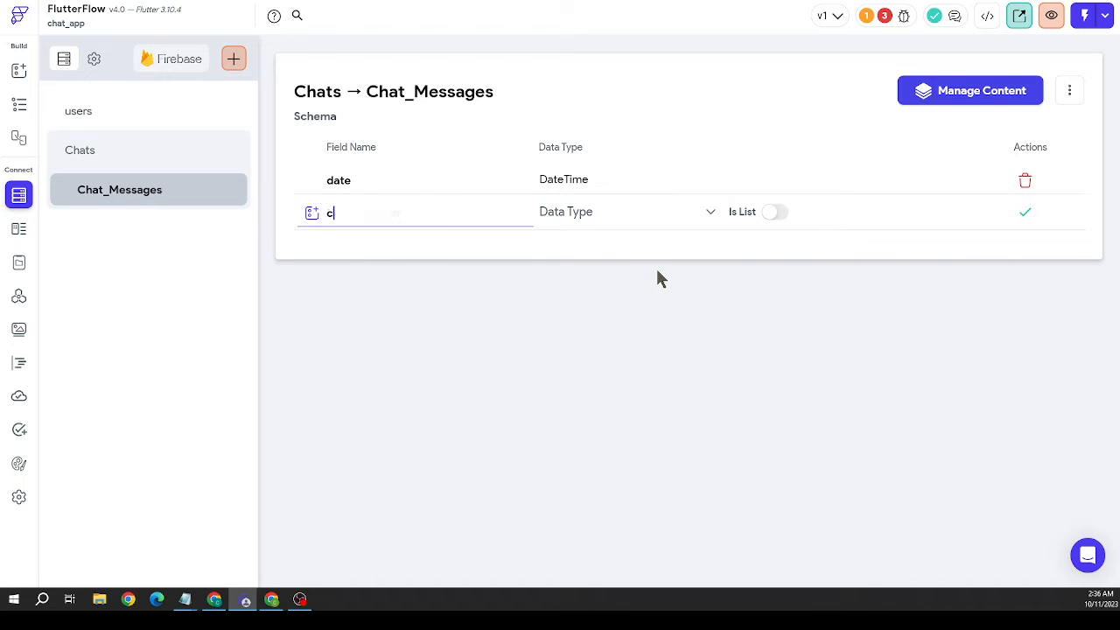
{"action": "type", "text": "reatedby_ref"}
{"action": "left_click", "coordinate": [640, 217]}
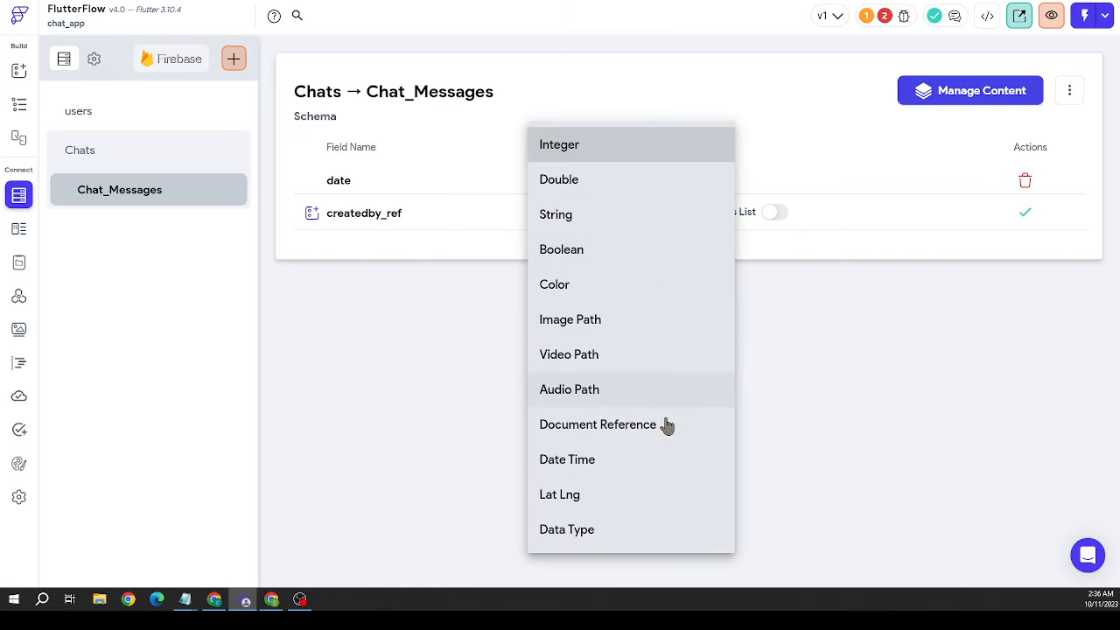
{"action": "left_click", "coordinate": [666, 425]}
{"action": "left_click", "coordinate": [813, 221]}
{"action": "left_click", "coordinate": [810, 220]}
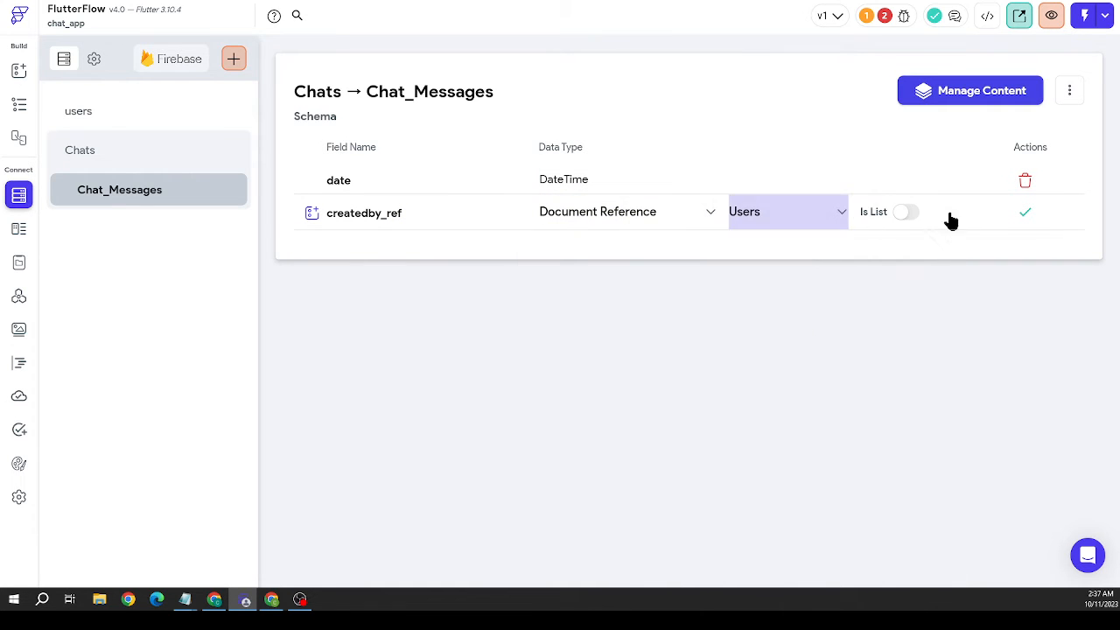
{"action": "left_click", "coordinate": [1027, 217]}
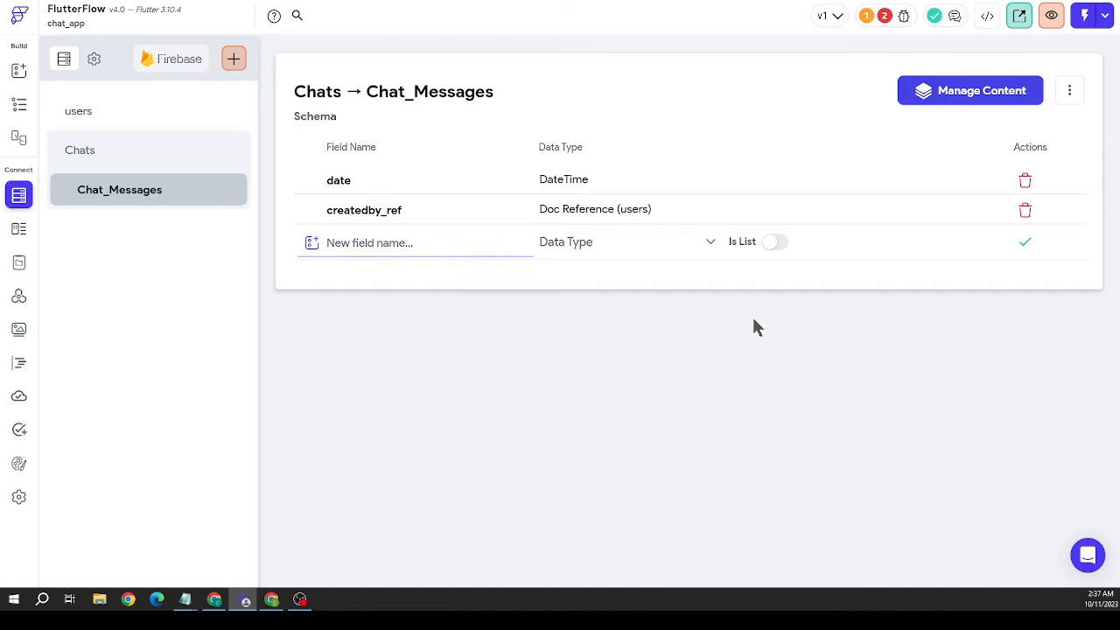
Add a message field with the String data type to the Chat_Messages schema
{"action": "type", "text": "message"}
{"action": "left_click", "coordinate": [622, 242]}
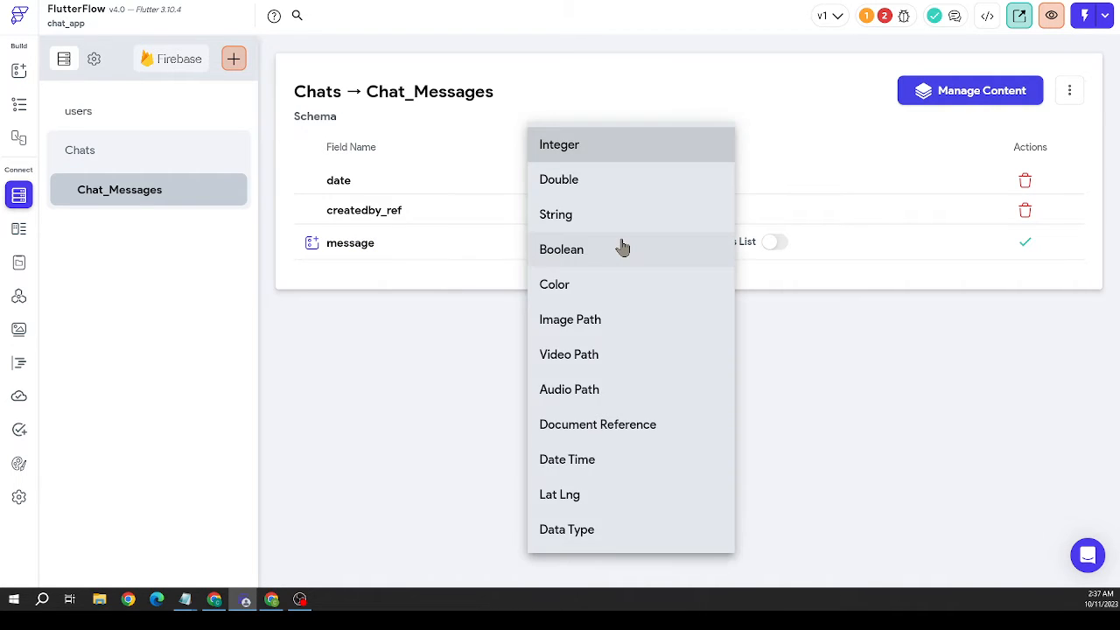
{"action": "left_click", "coordinate": [618, 218]}
{"action": "left_click", "coordinate": [1024, 242]}
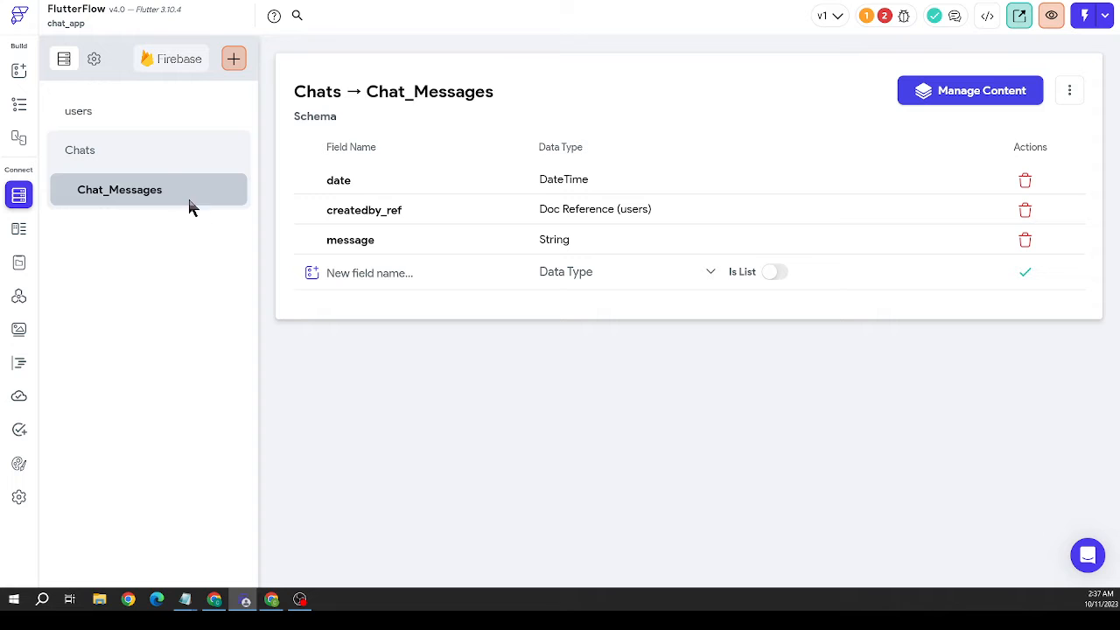
Create a top-level collection named Folders and start its schema from scratch
{"action": "left_click", "coordinate": [229, 62]}
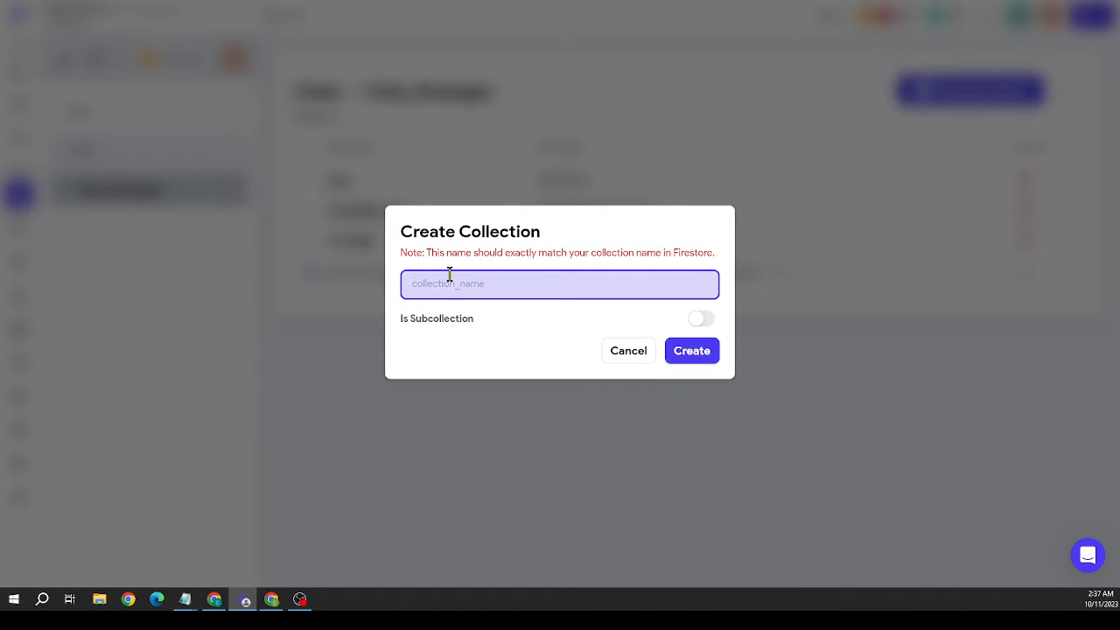
{"action": "type", "text": "Folders"}
{"action": "left_click", "coordinate": [672, 359]}
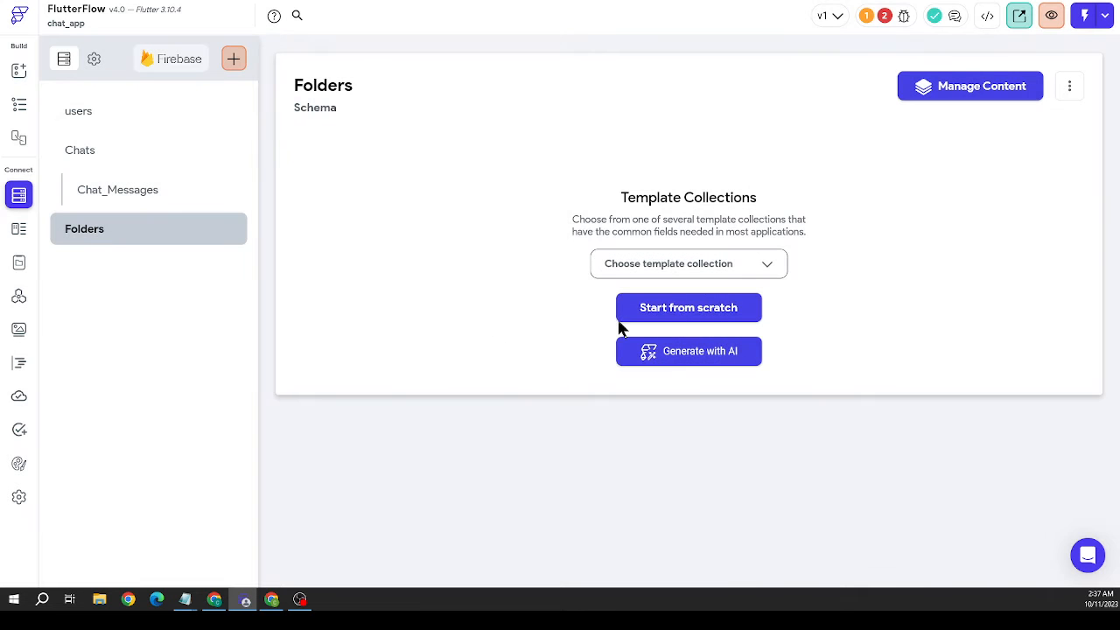
{"action": "left_click", "coordinate": [718, 314]}
Add a field named date with the Date Time data type to the Folders schema
{"action": "left_click", "coordinate": [457, 167]}
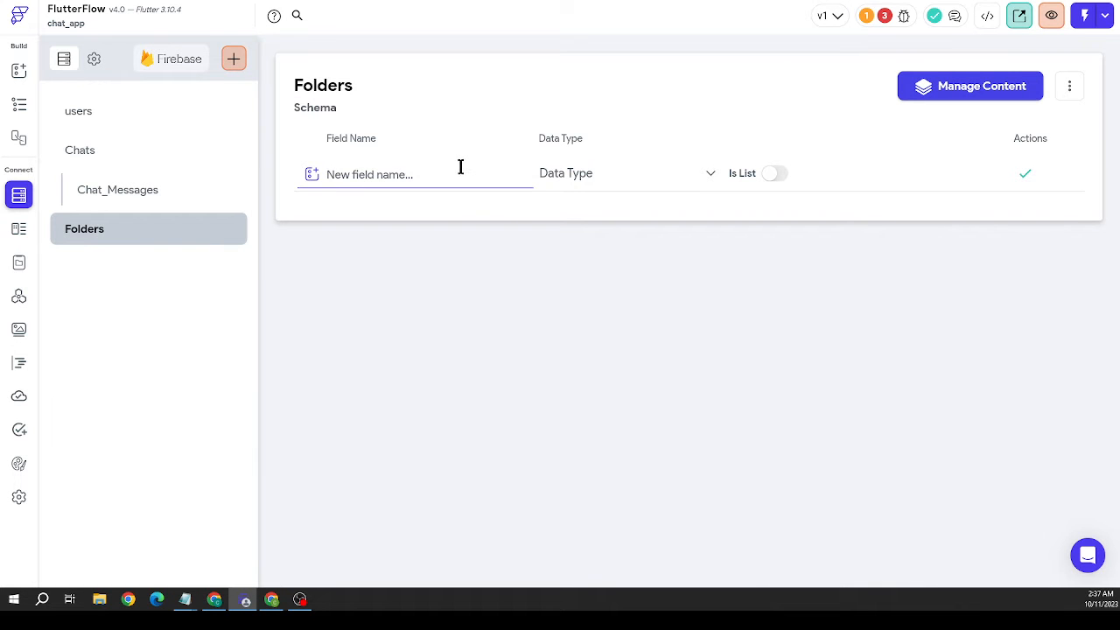
{"action": "type", "text": "date"}
{"action": "left_click", "coordinate": [601, 177]}
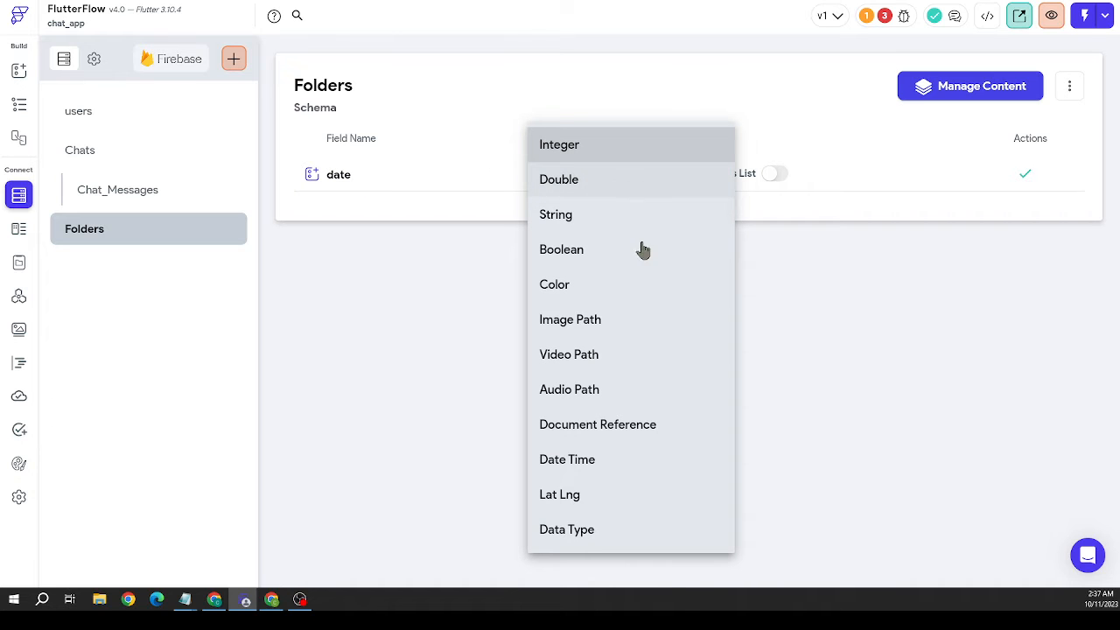
{"action": "left_click", "coordinate": [617, 452]}
{"action": "left_click", "coordinate": [1024, 175]}
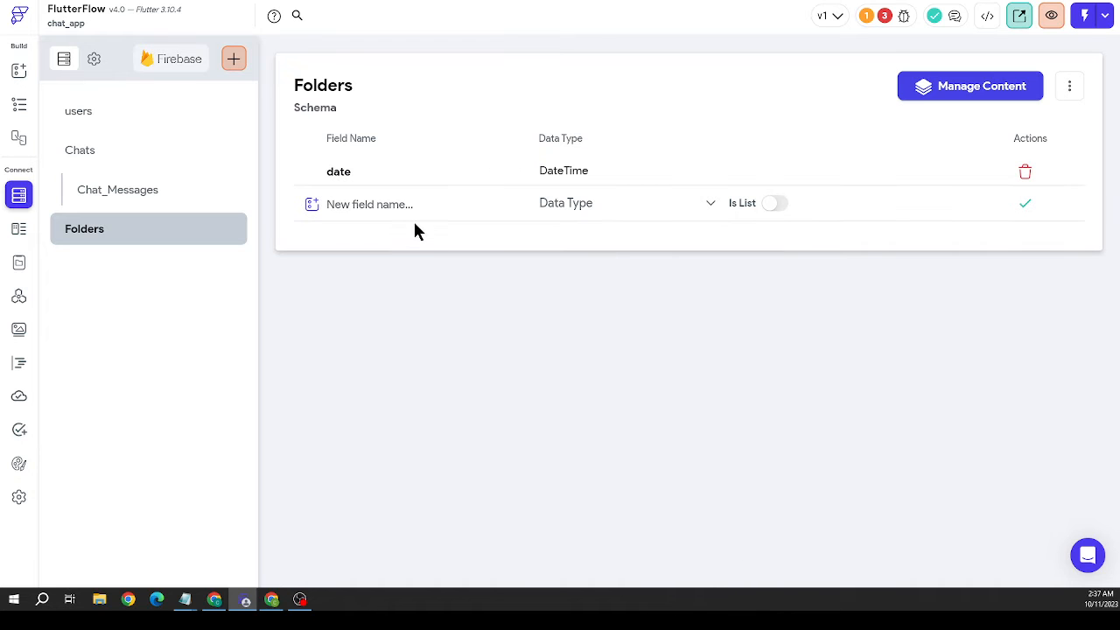
Add a folder_title field with the String data type to the Folders schema
{"action": "left_click", "coordinate": [415, 221]}
{"action": "type", "text": "folde"}
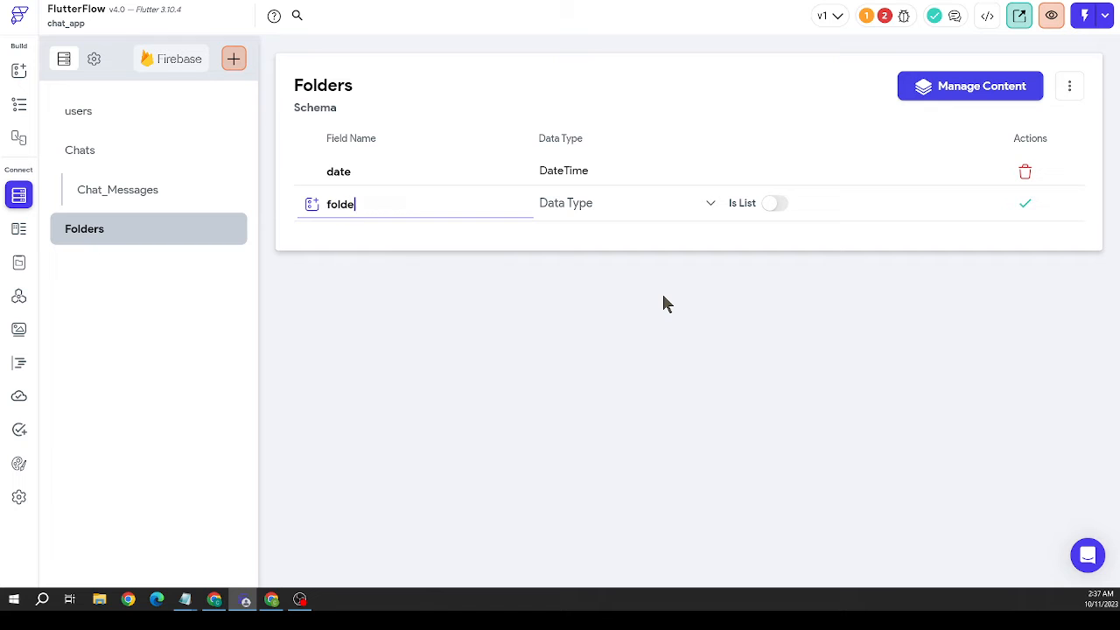
{"action": "type", "text": "r_title"}
{"action": "left_click", "coordinate": [604, 205]}
{"action": "left_click", "coordinate": [618, 219]}
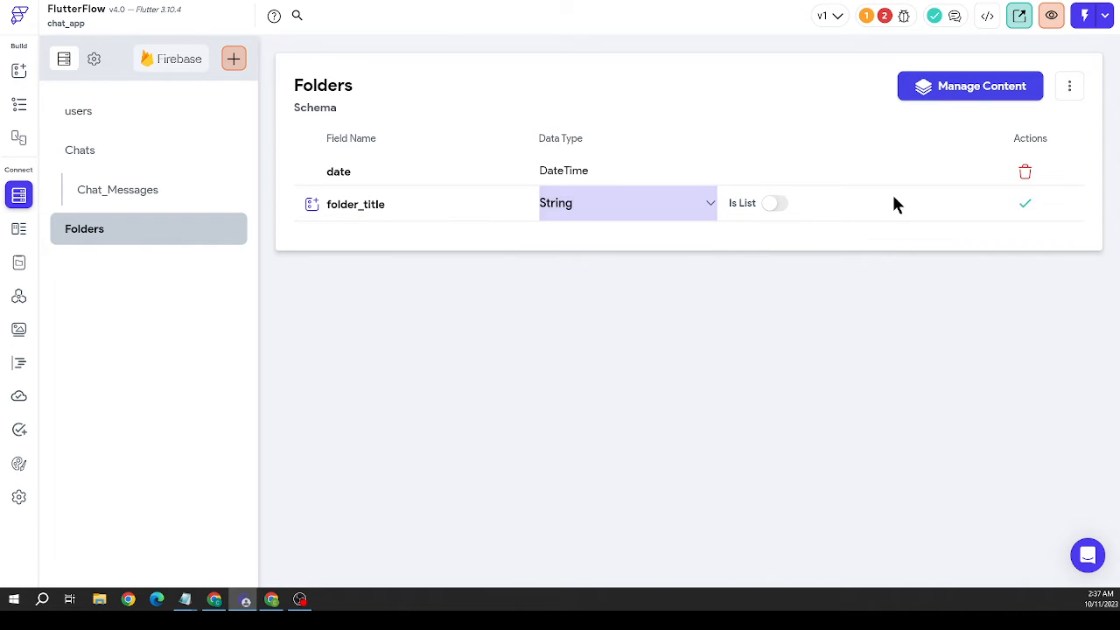
{"action": "left_click", "coordinate": [1025, 203]}
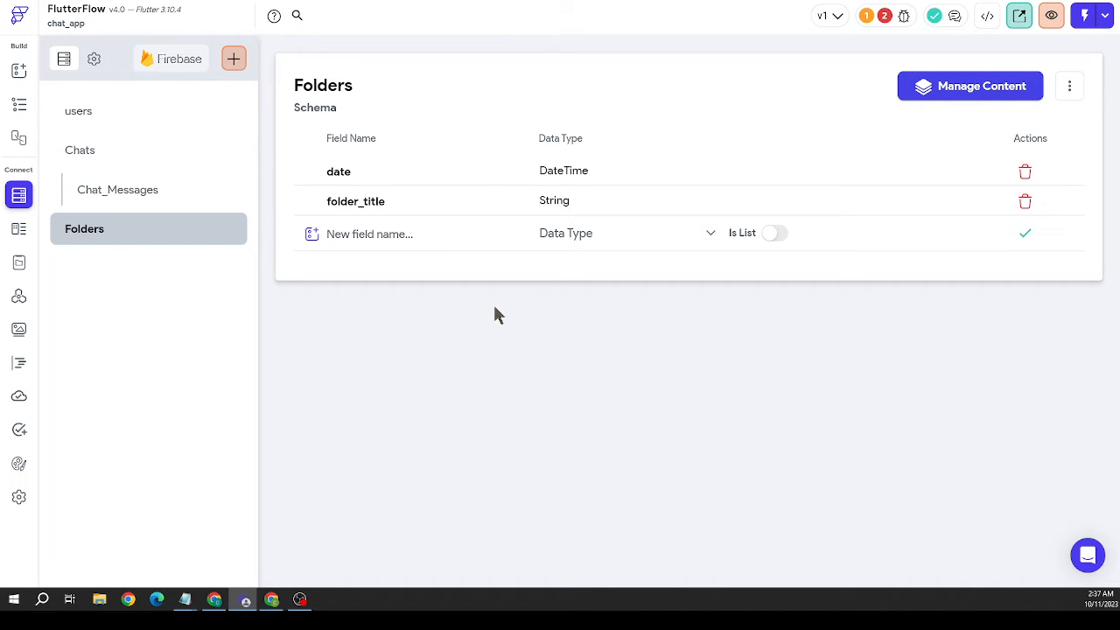
Add a members_ref field to the Chats schema as a list of Document References to Users
{"action": "left_click", "coordinate": [112, 149]}
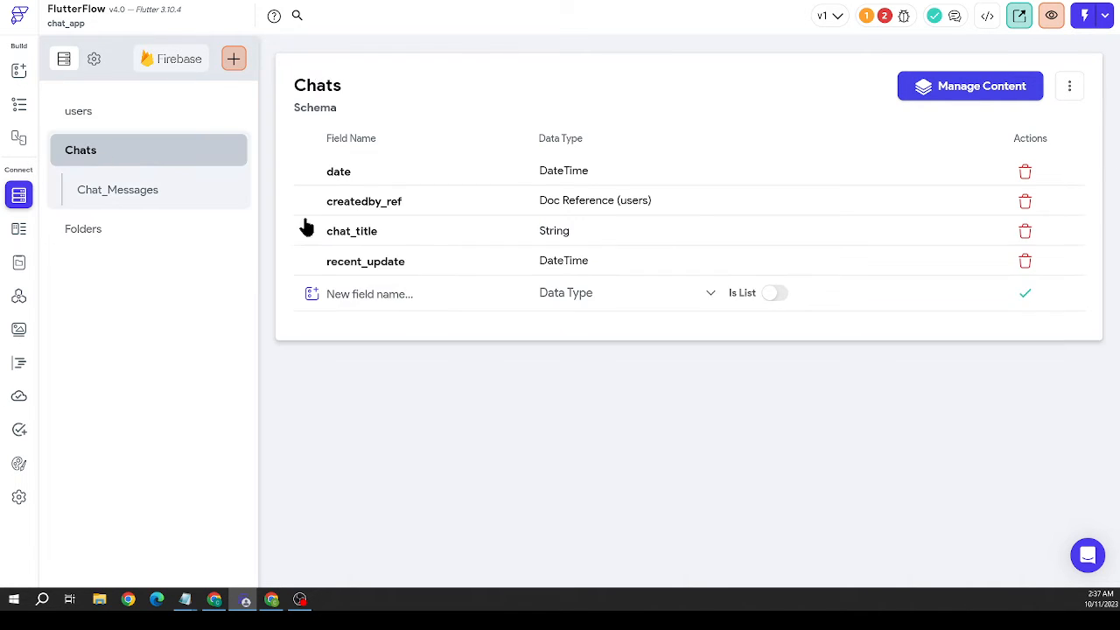
{"action": "left_click", "coordinate": [408, 294]}
{"action": "type", "text": "members_ref"}
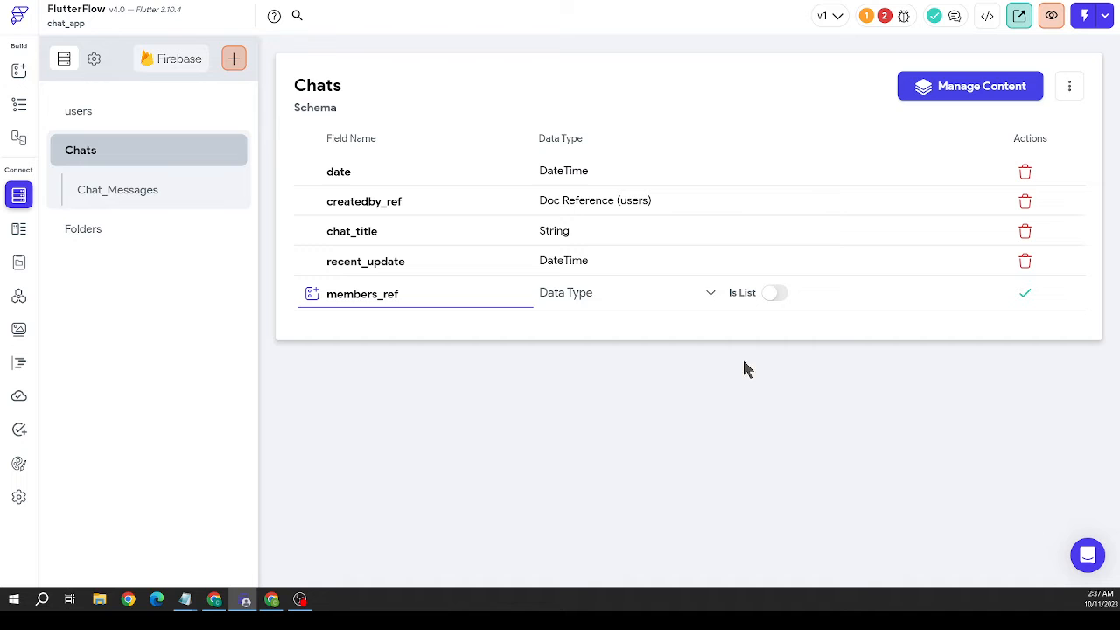
{"action": "left_click", "coordinate": [622, 297]}
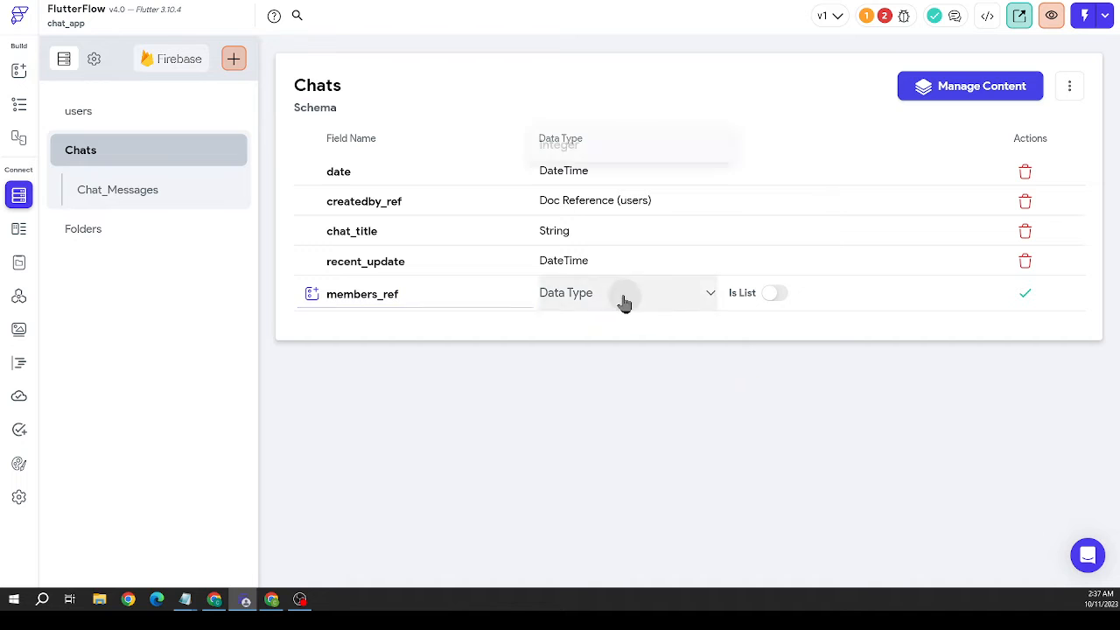
{"action": "left_click", "coordinate": [659, 428]}
{"action": "left_click", "coordinate": [781, 298]}
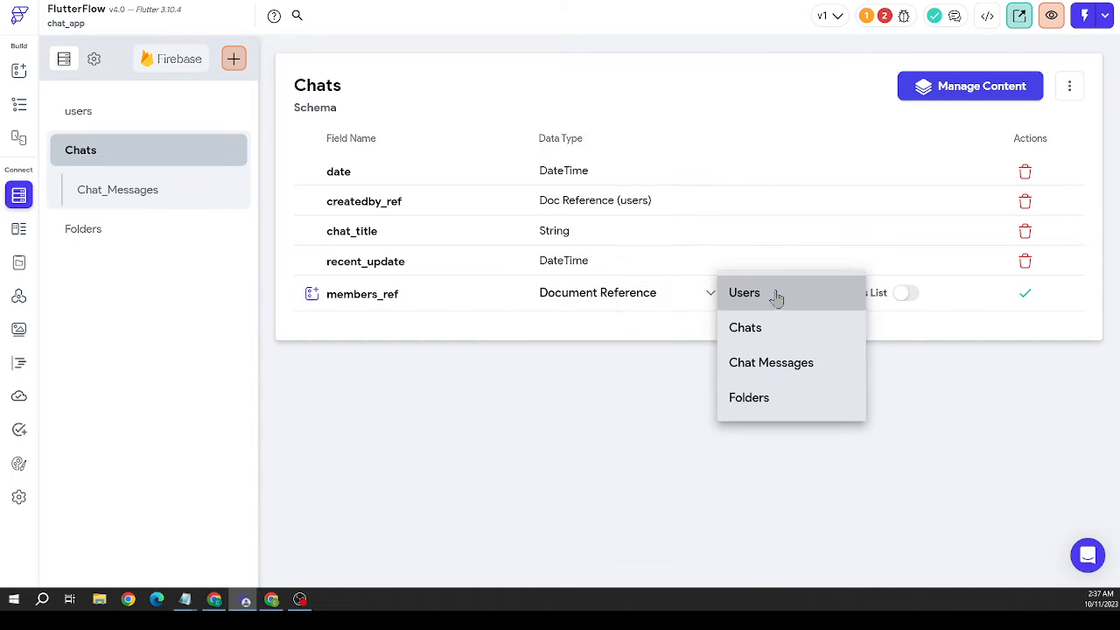
{"action": "left_click", "coordinate": [775, 294]}
{"action": "left_click", "coordinate": [910, 293]}
{"action": "left_click", "coordinate": [1026, 293]}
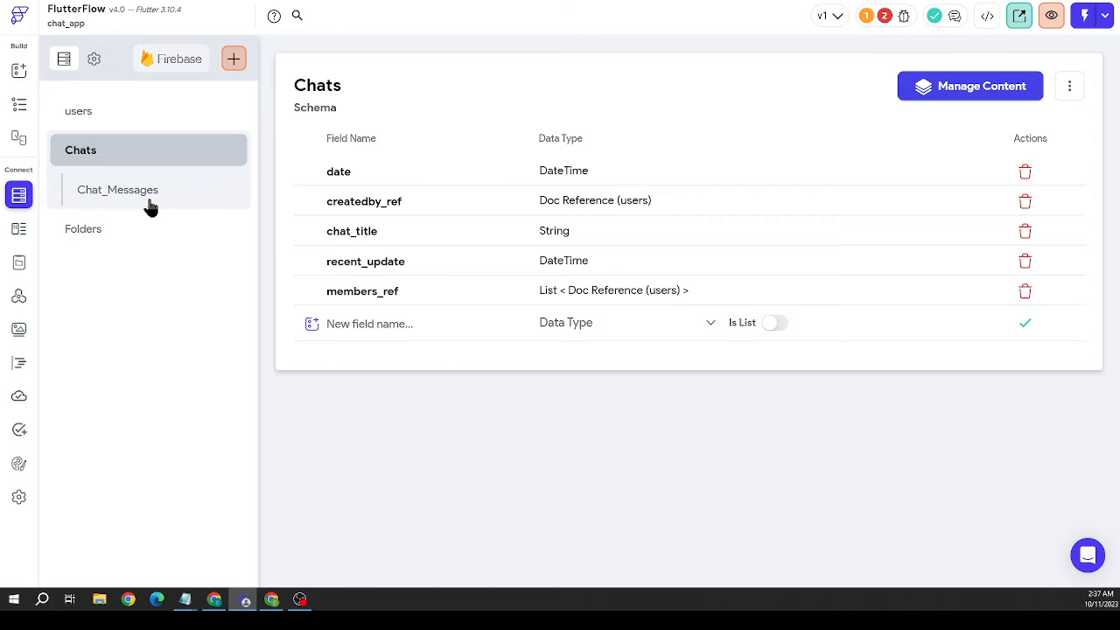
Add a chats_ref field to the Folders schema as a list of Document References to Chats
{"action": "left_click", "coordinate": [155, 238]}
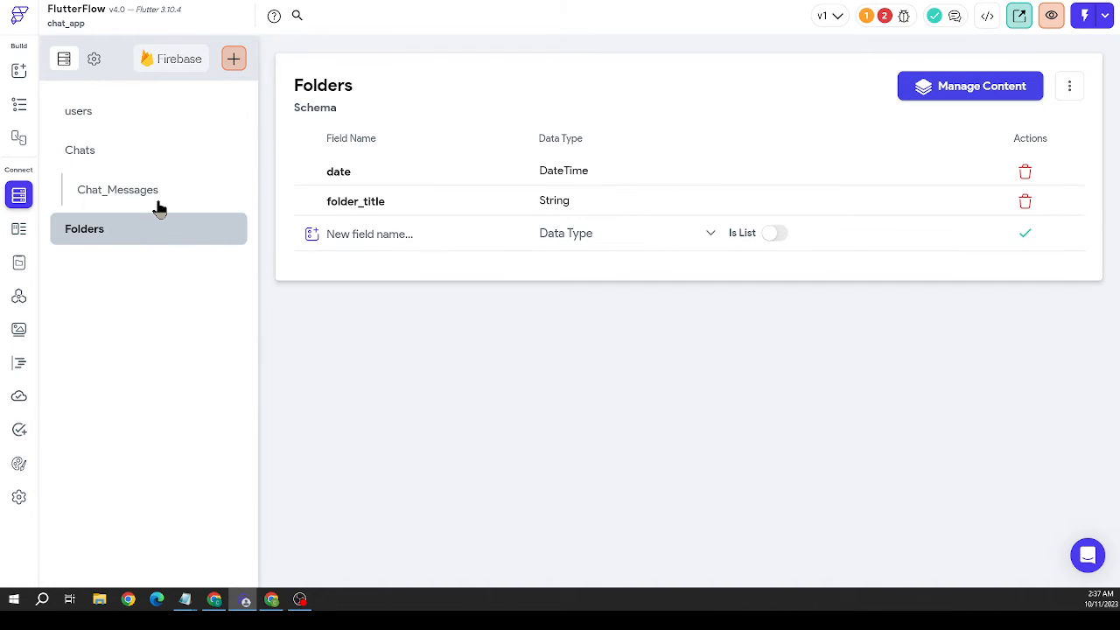
{"action": "left_click", "coordinate": [399, 234]}
{"action": "type", "text": "chats_ref"}
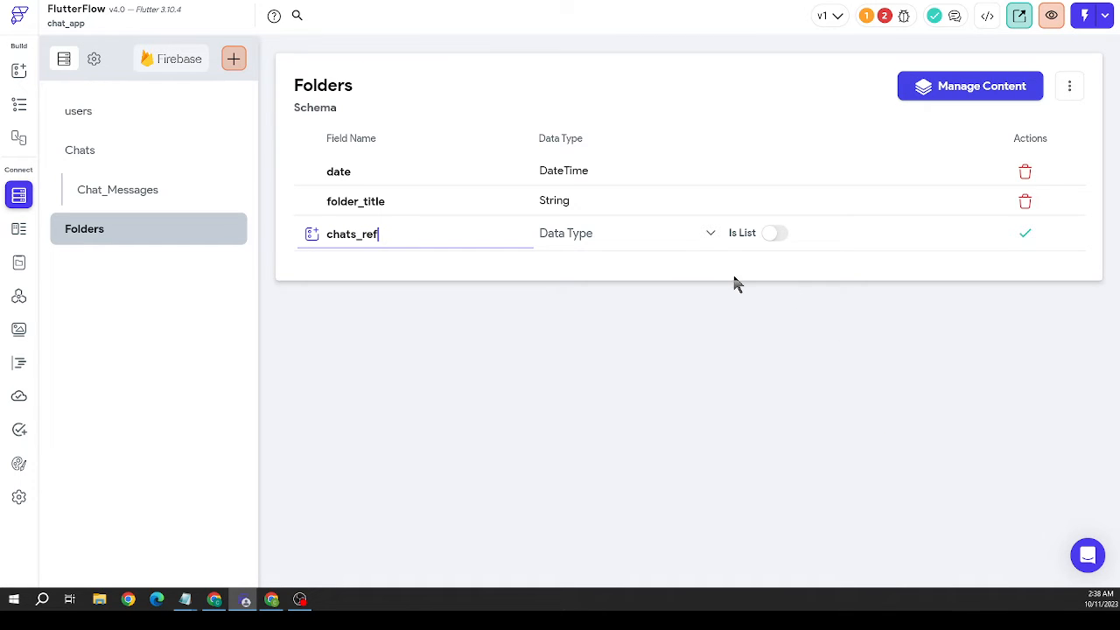
{"action": "left_click", "coordinate": [675, 247]}
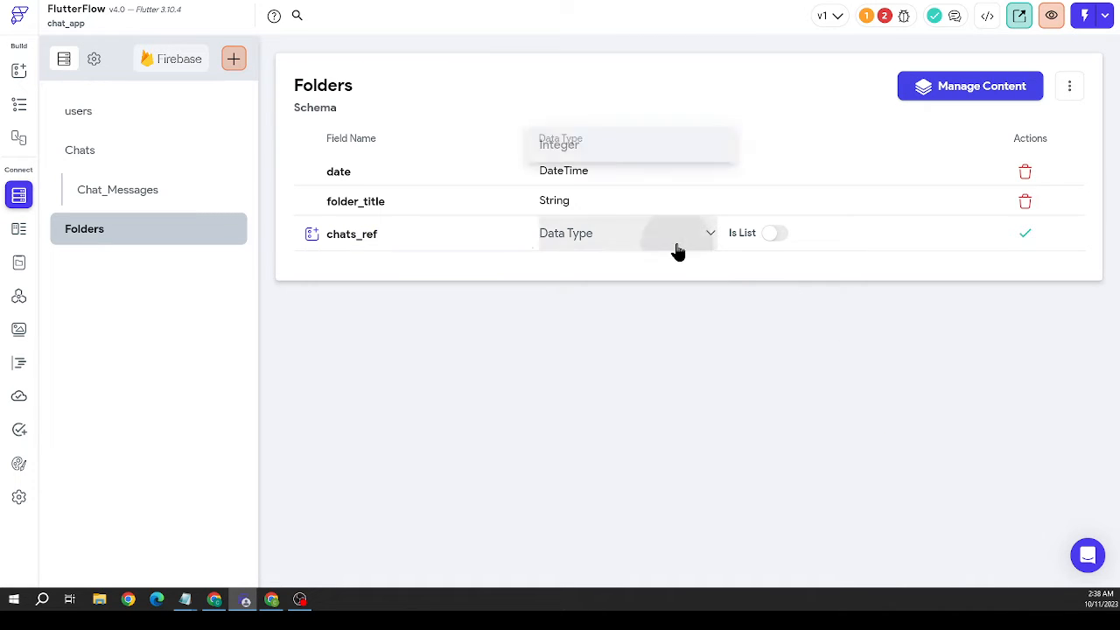
{"action": "left_click", "coordinate": [690, 425]}
{"action": "left_click", "coordinate": [803, 231]}
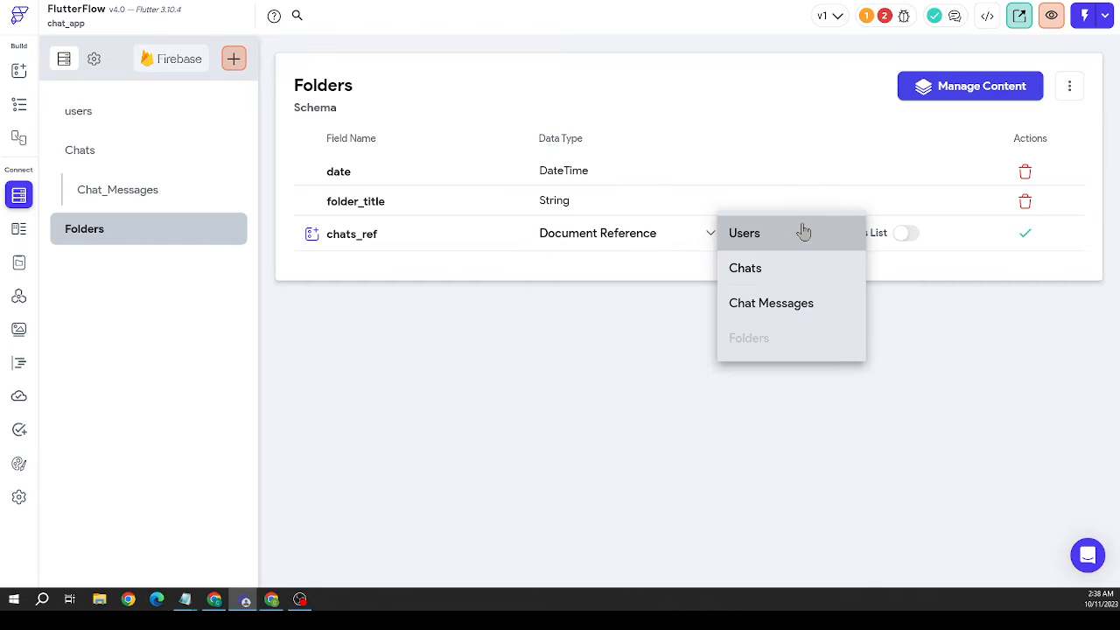
{"action": "left_click", "coordinate": [781, 268]}
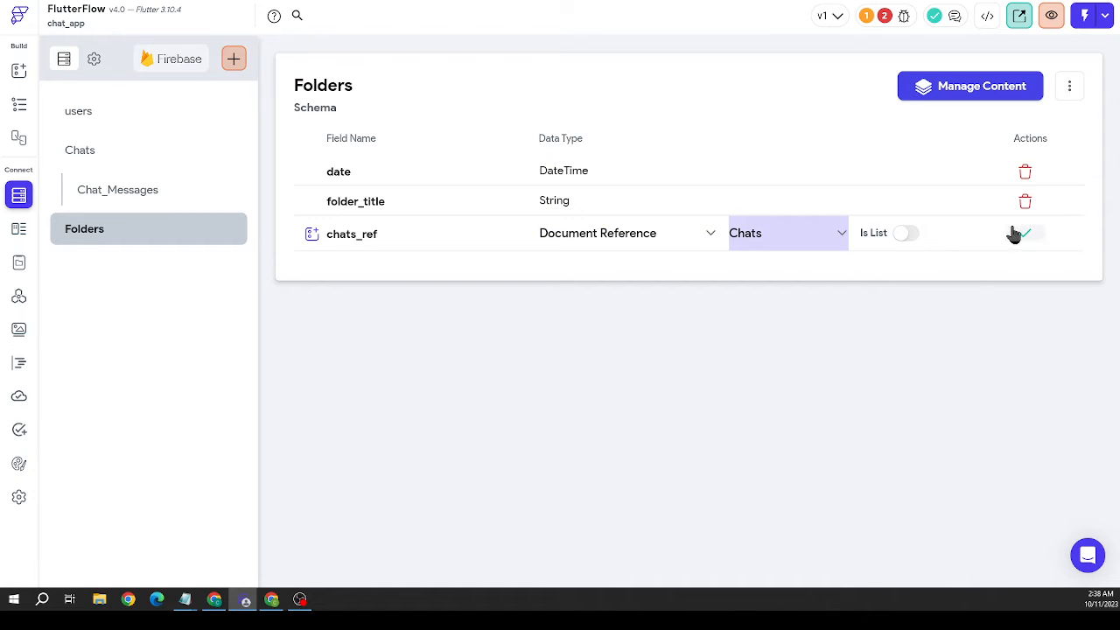
{"action": "left_click", "coordinate": [915, 234]}
{"action": "left_click", "coordinate": [1022, 233]}
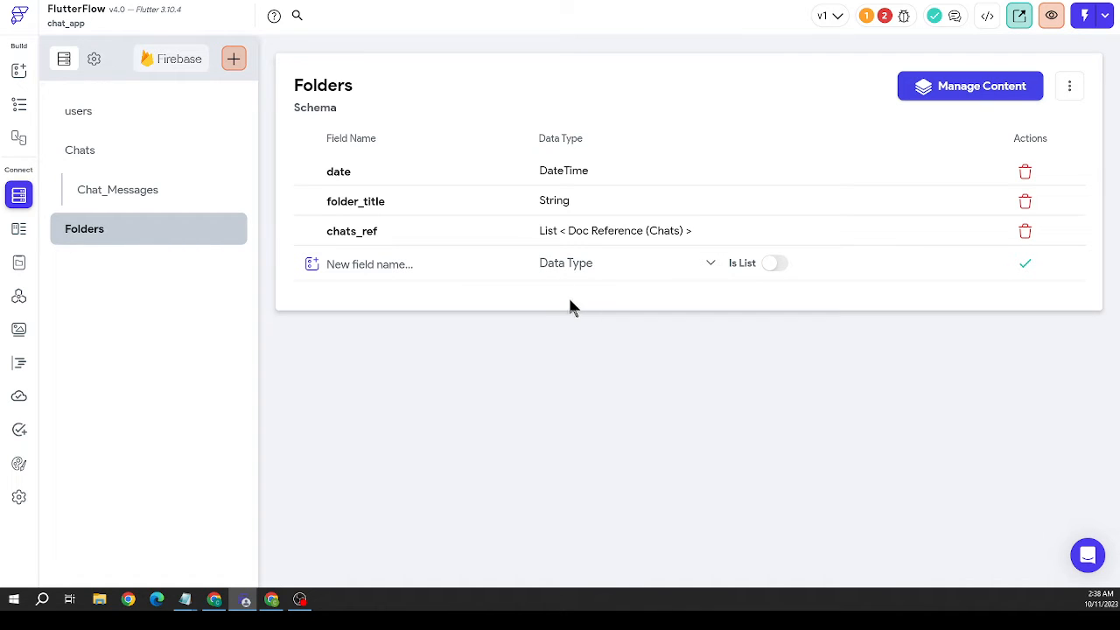
Add a folder_ref field to the Chats schema as a single Document Reference to Folders
{"action": "left_click", "coordinate": [97, 154]}
{"action": "left_click", "coordinate": [388, 326]}
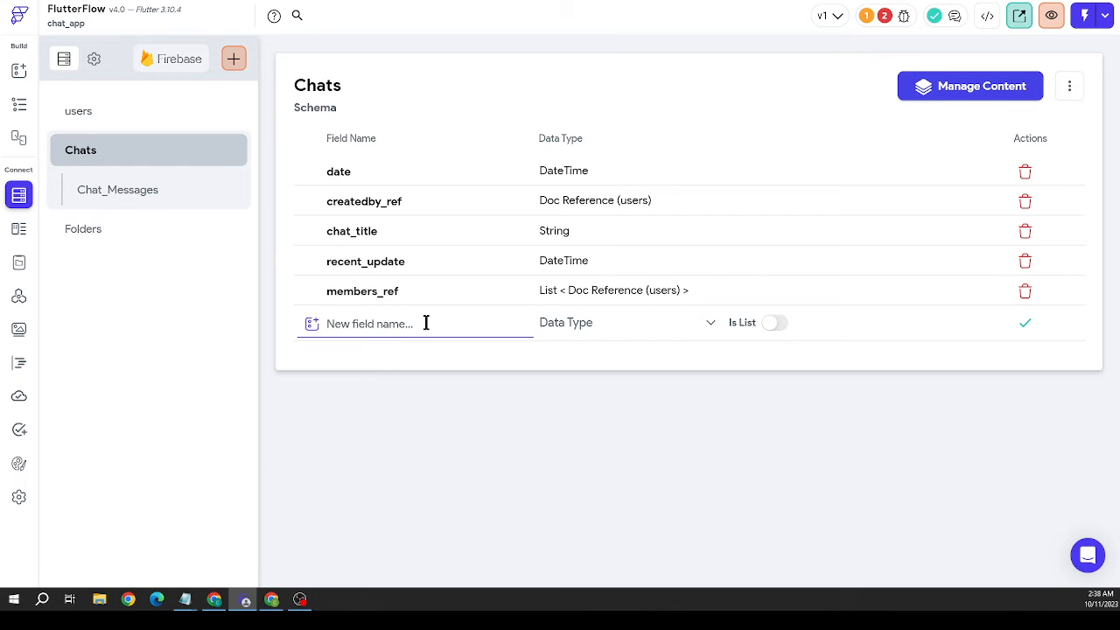
{"action": "type", "text": "folder_ref"}
{"action": "left_click", "coordinate": [546, 322]}
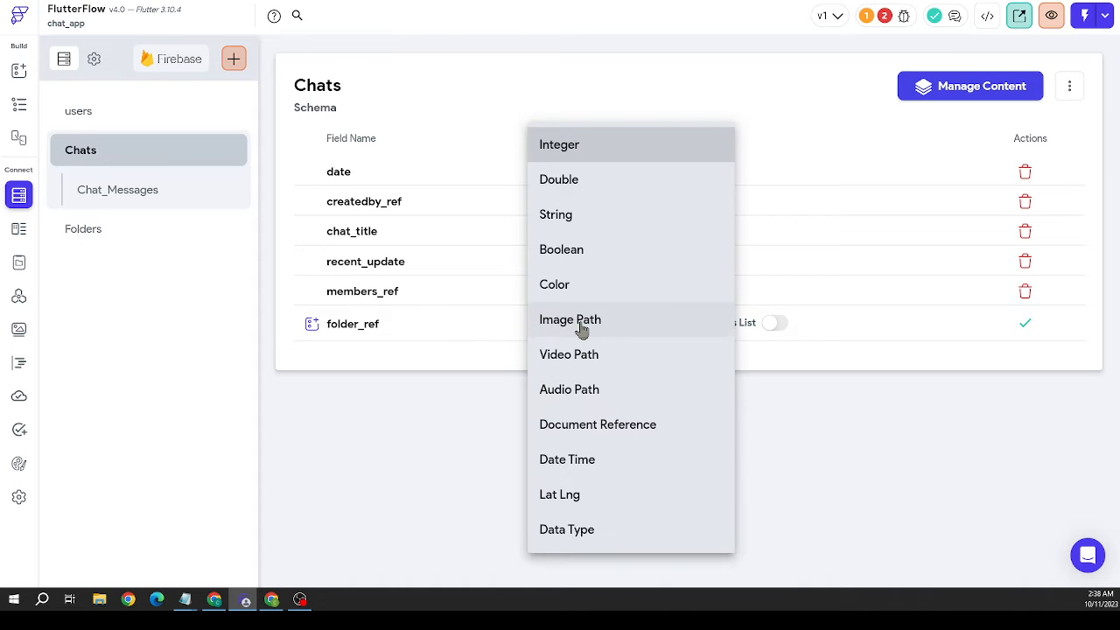
{"action": "left_click", "coordinate": [629, 427]}
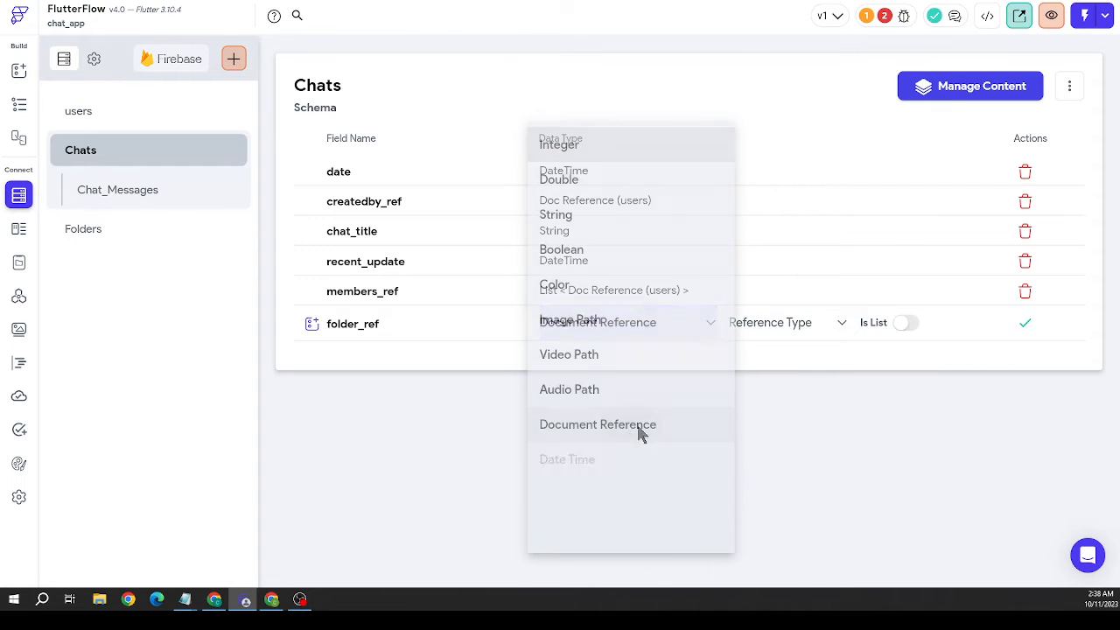
{"action": "left_click", "coordinate": [793, 326]}
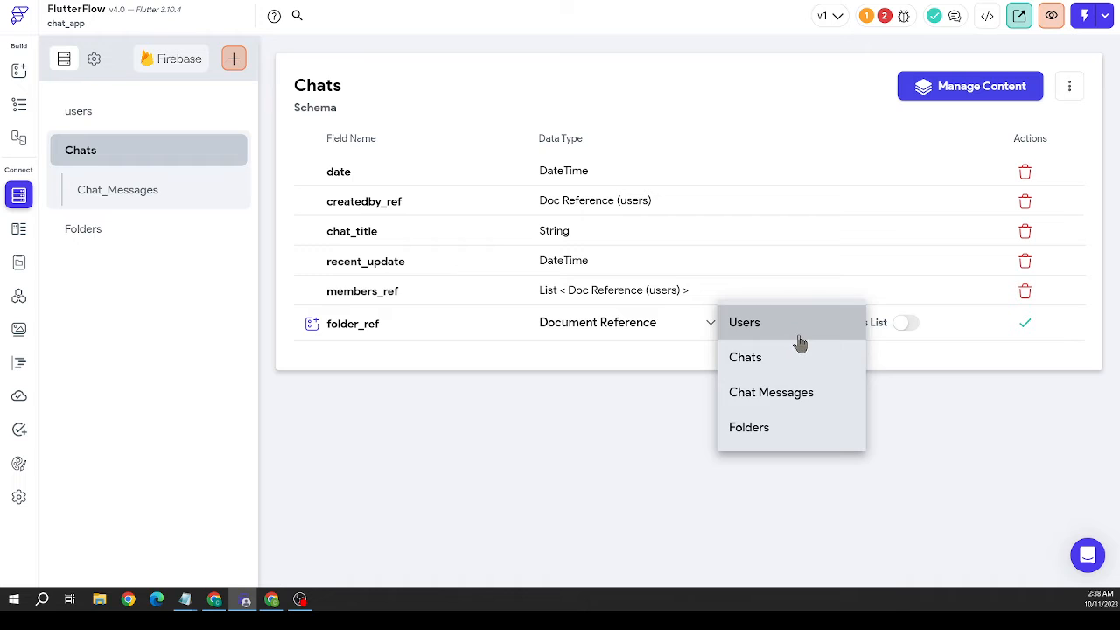
{"action": "left_click", "coordinate": [784, 429]}
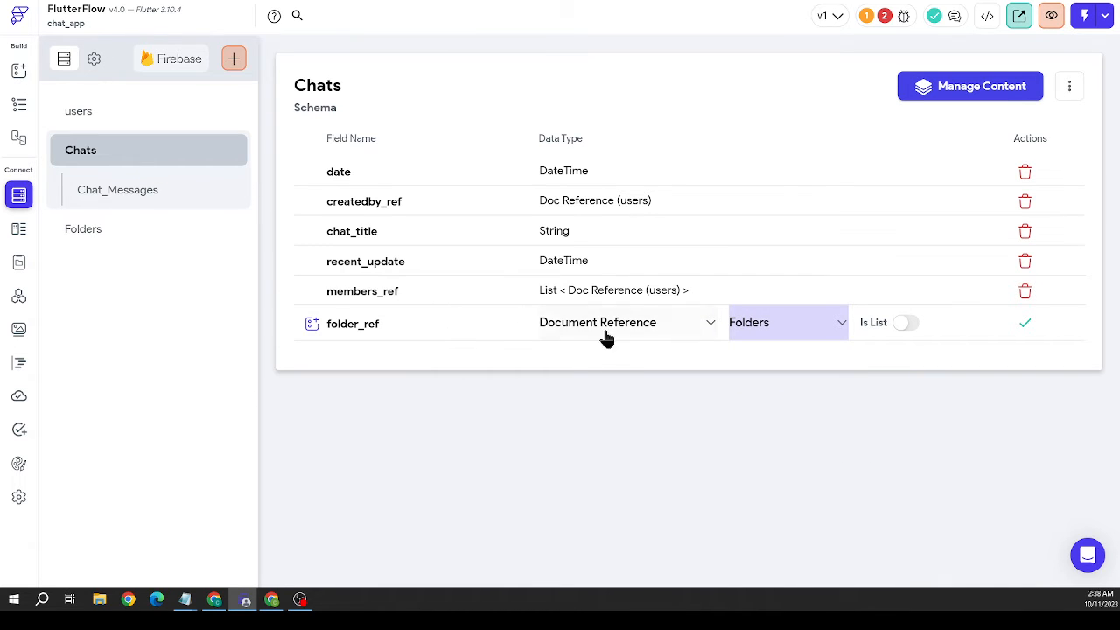
{"action": "left_click", "coordinate": [1025, 326]}
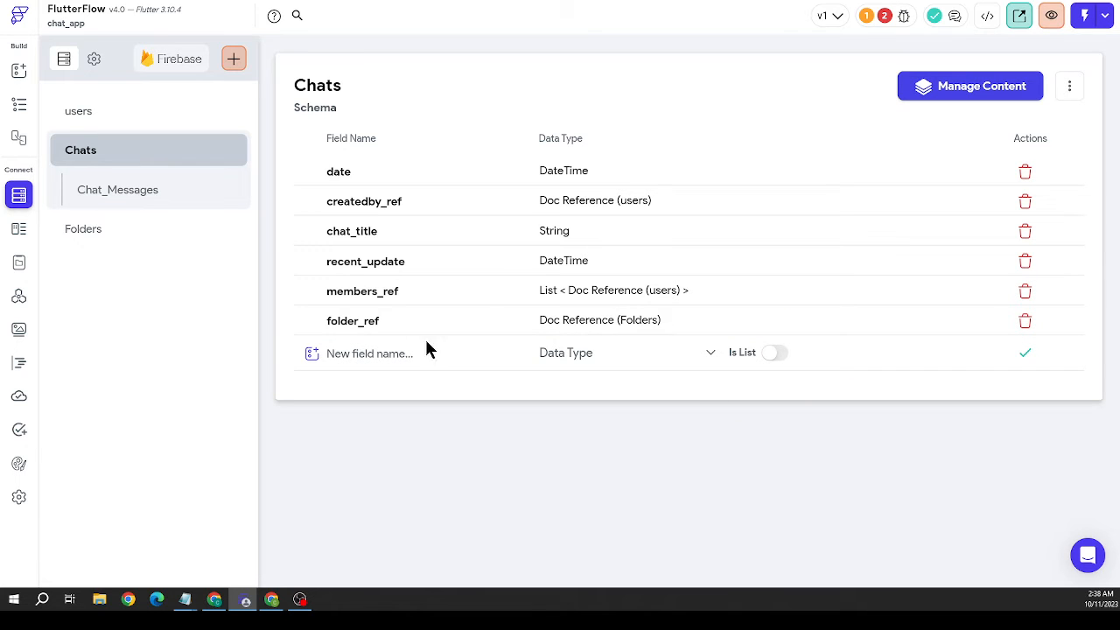
{"action": "left_click", "coordinate": [108, 230]}
{"action": "left_click", "coordinate": [118, 197]}
{"action": "left_click", "coordinate": [116, 160]}
Disable the Dark Mode Theme in the project's theme color settings
{"action": "left_click", "coordinate": [18, 106]}
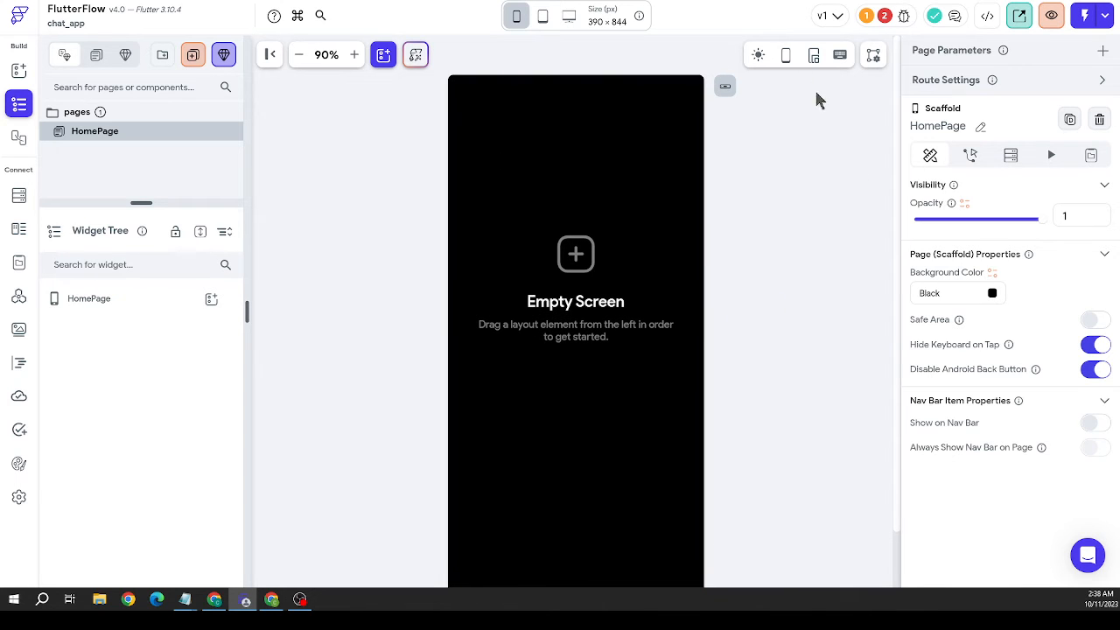
{"action": "left_click", "coordinate": [298, 54]}
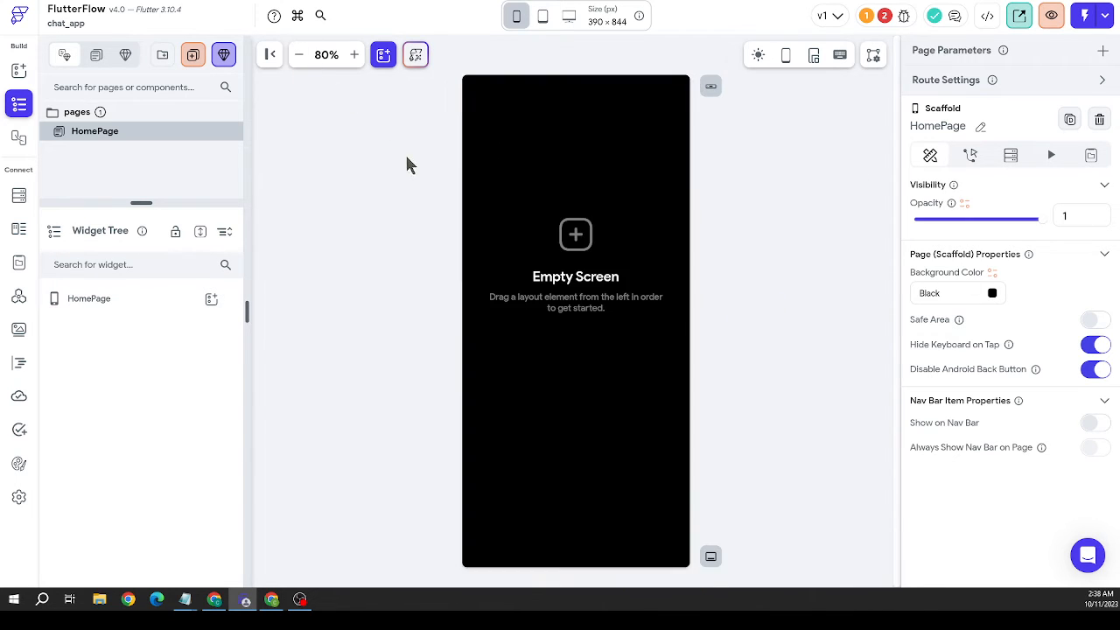
{"action": "left_click", "coordinate": [19, 466]}
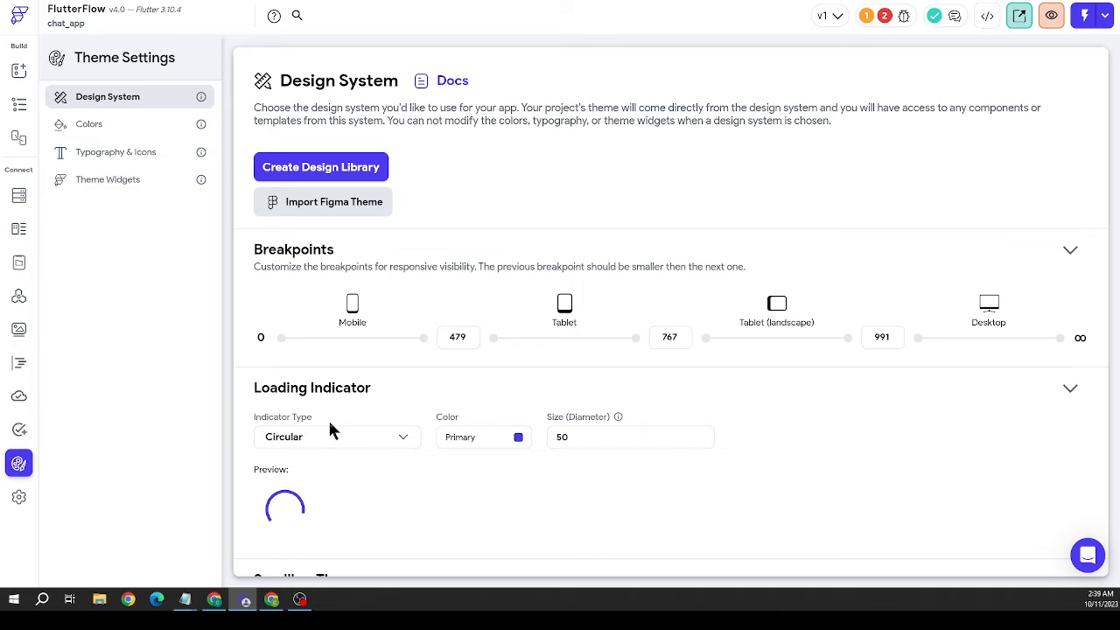
{"action": "left_click", "coordinate": [114, 128]}
{"action": "scroll", "coordinate": [610, 217], "scroll_direction": "down", "scroll_amount": 2}
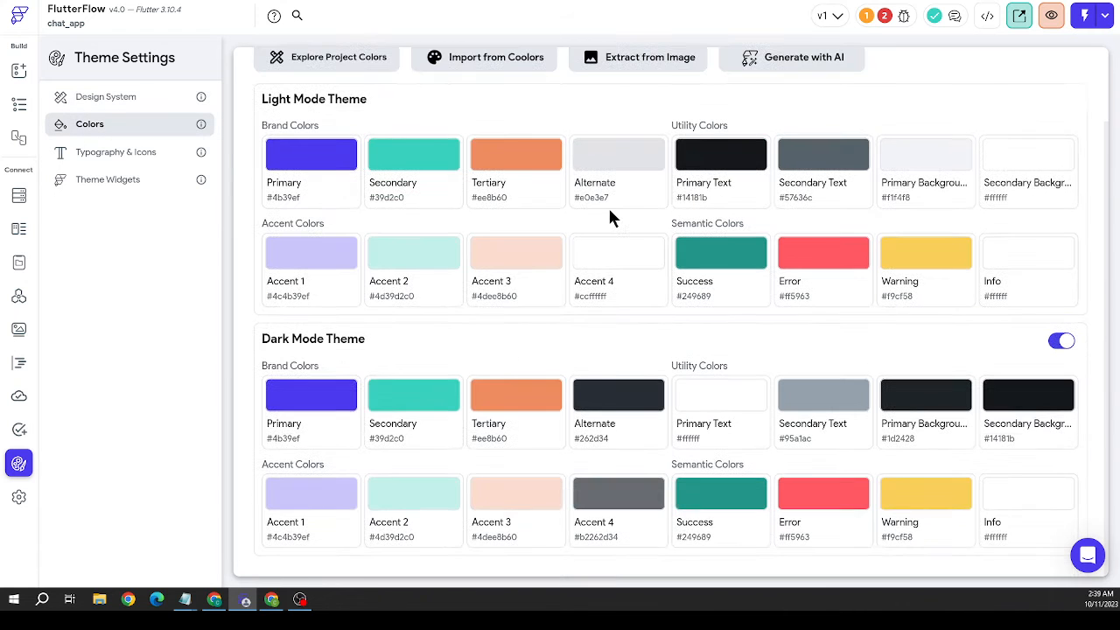
{"action": "left_click", "coordinate": [1061, 342]}
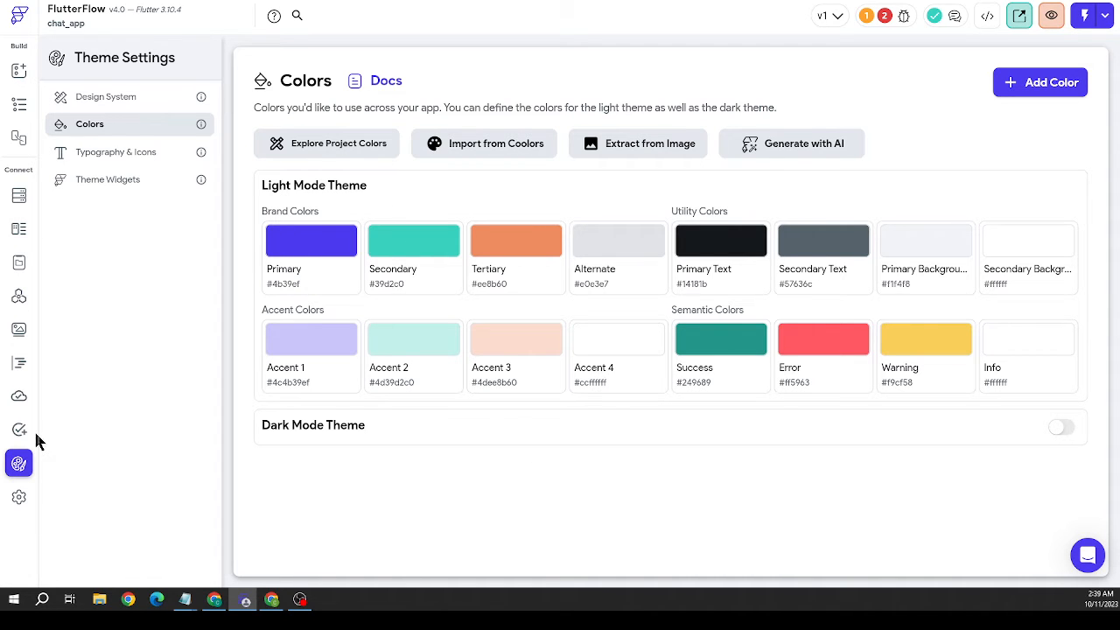
Return to the HomePage canvas, show the device frame around it and enable Safe Area for the page
{"action": "left_click", "coordinate": [20, 104]}
{"action": "left_click", "coordinate": [433, 294]}
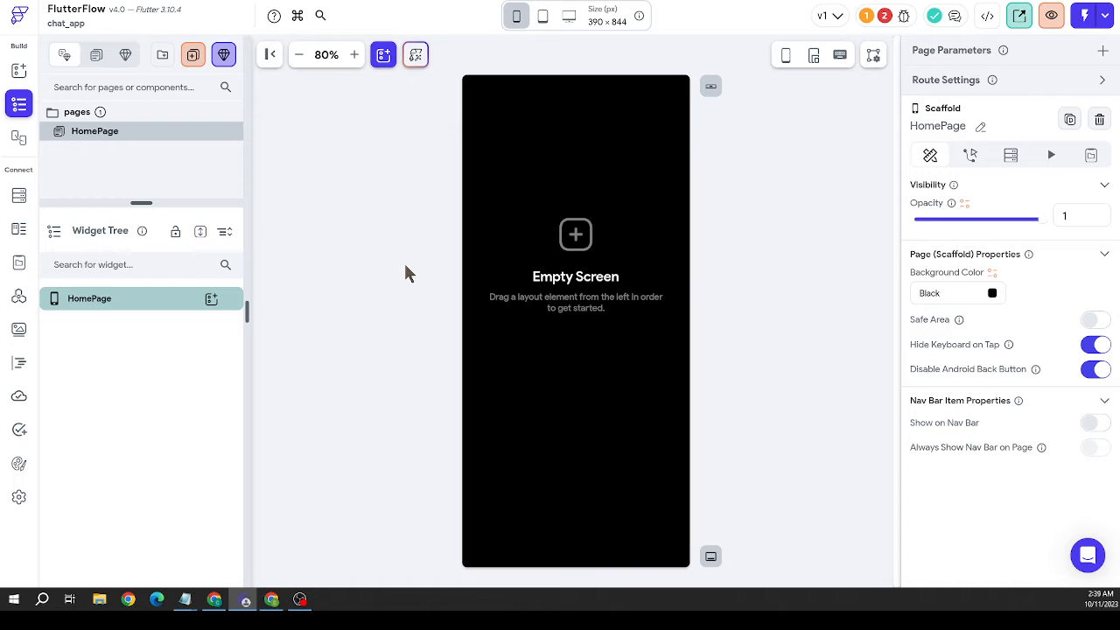
{"action": "left_click", "coordinate": [405, 266]}
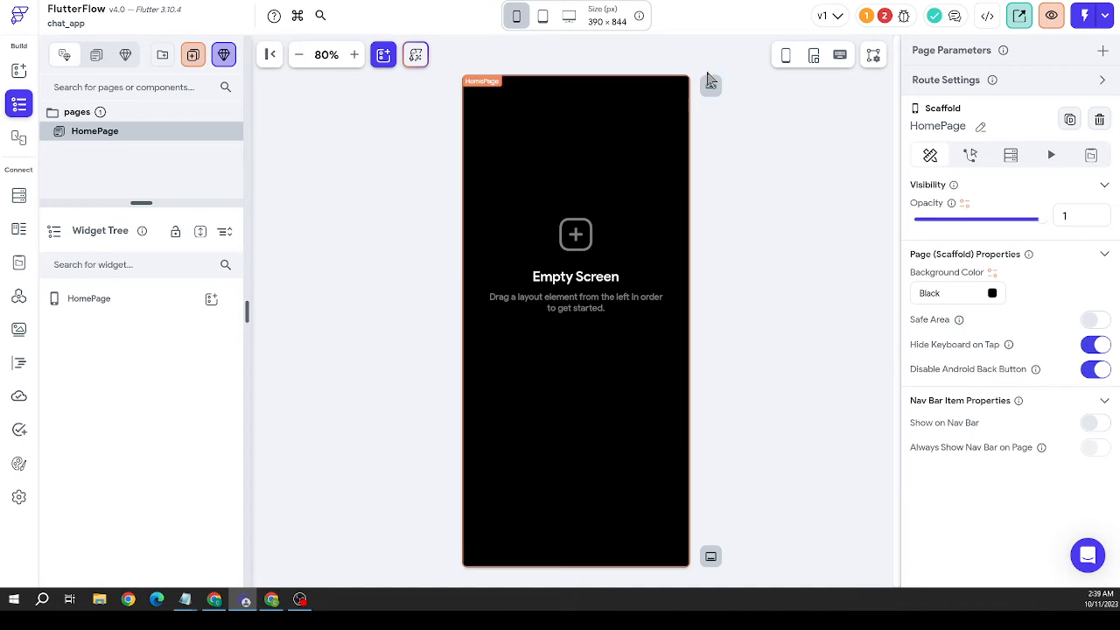
{"action": "left_click", "coordinate": [787, 57]}
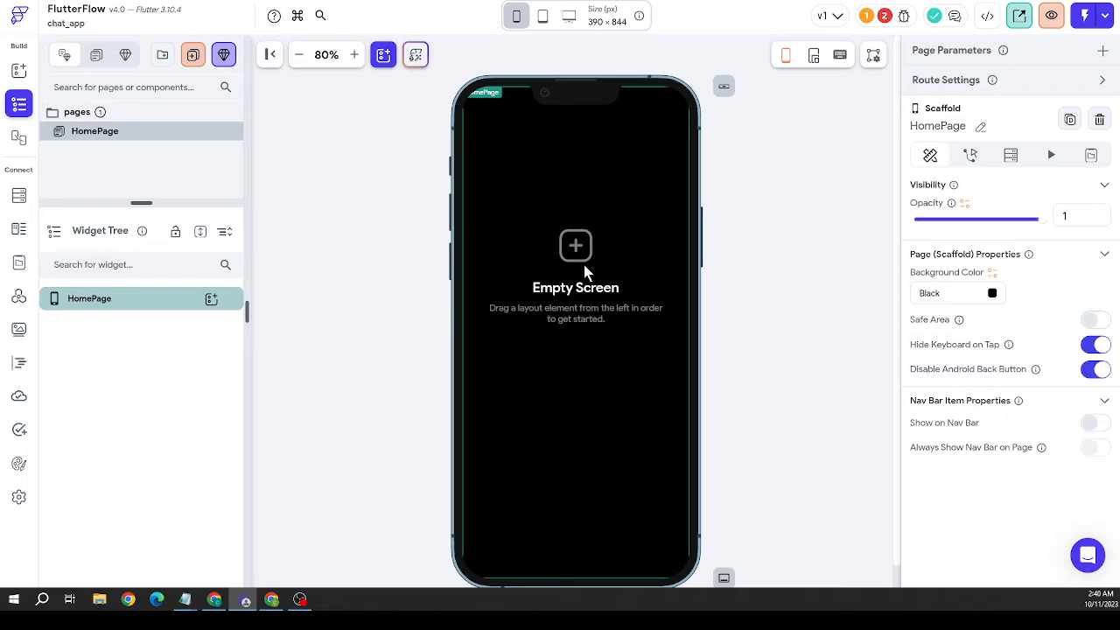
{"action": "left_click", "coordinate": [1099, 321]}
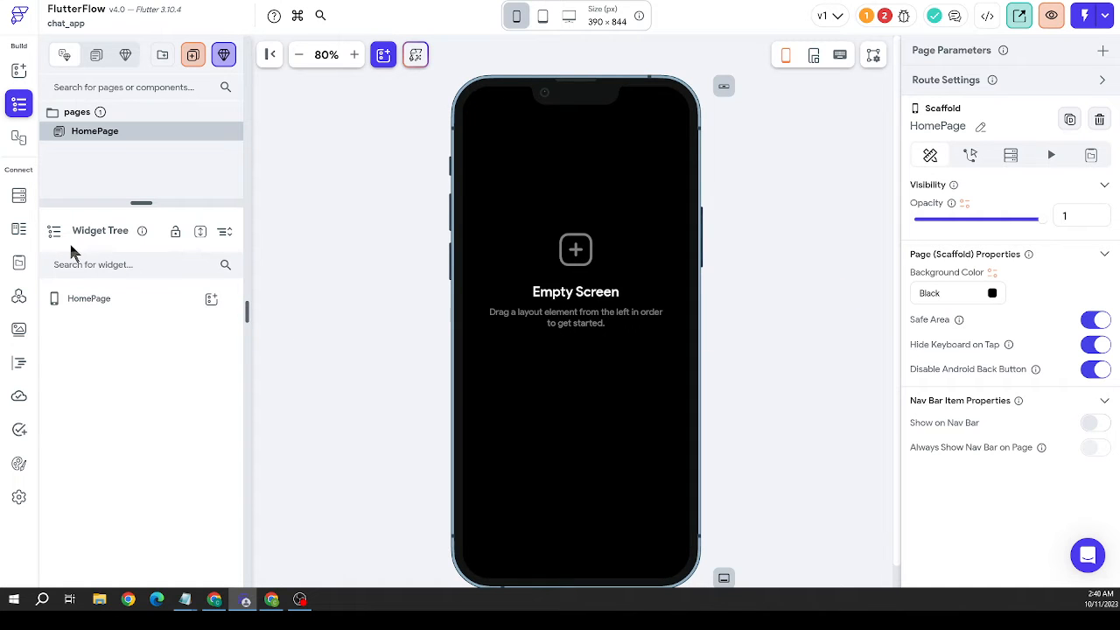
Add a Stack to the empty HomePage and place a Column inside it
{"action": "left_click", "coordinate": [19, 71]}
{"action": "scroll", "coordinate": [175, 315], "scroll_direction": "down", "scroll_amount": 1}
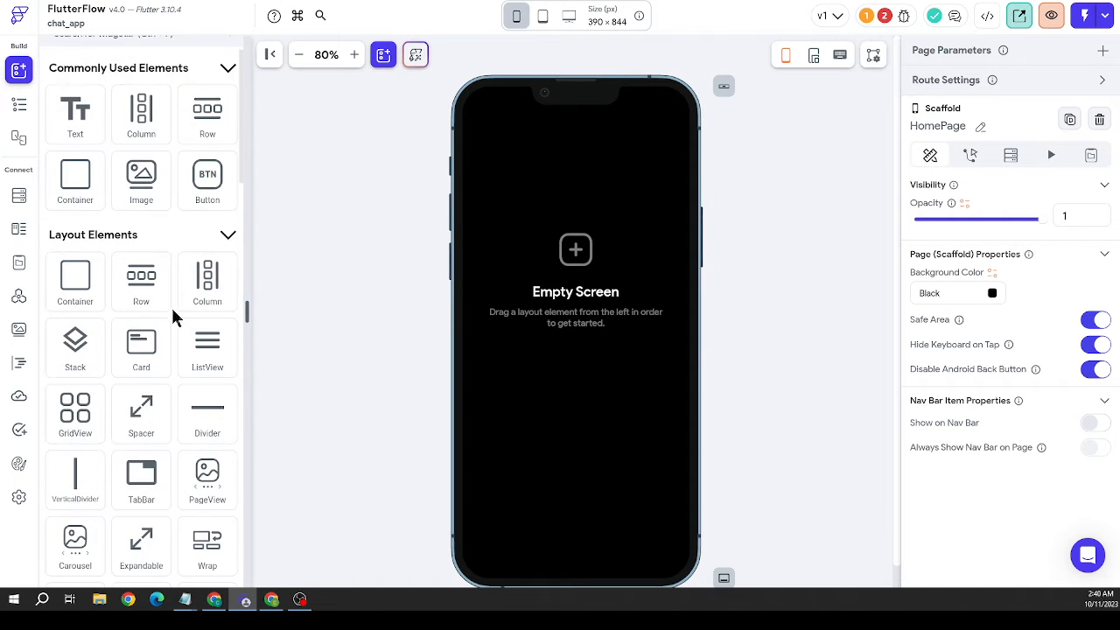
{"action": "left_click_drag", "start_coordinate": [76, 349], "coordinate": [525, 298]}
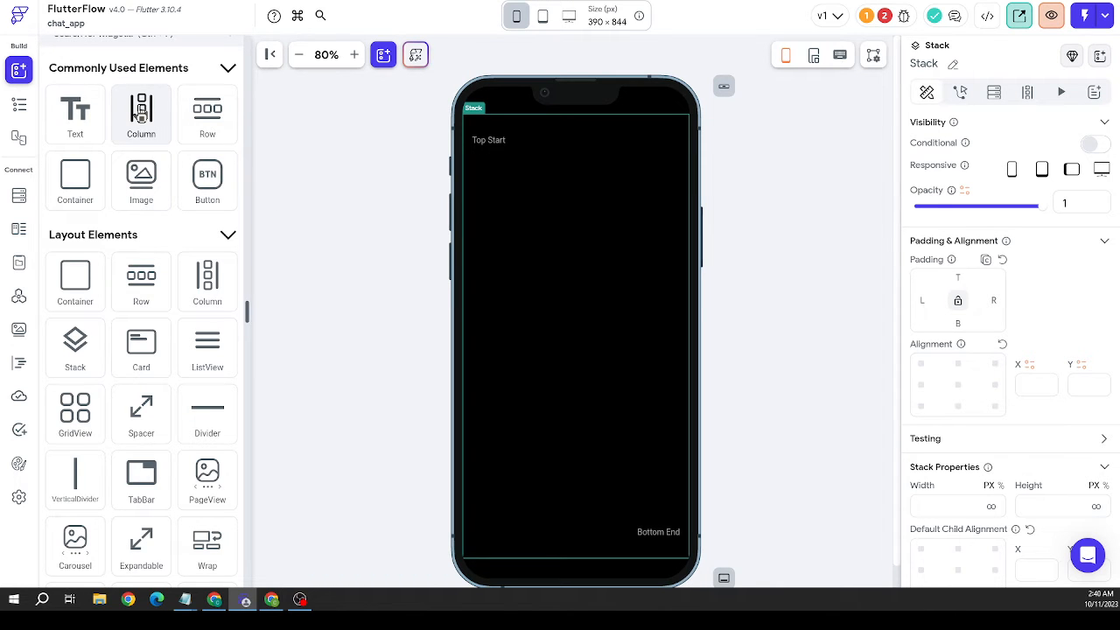
{"action": "left_click_drag", "start_coordinate": [141, 114], "coordinate": [575, 201]}
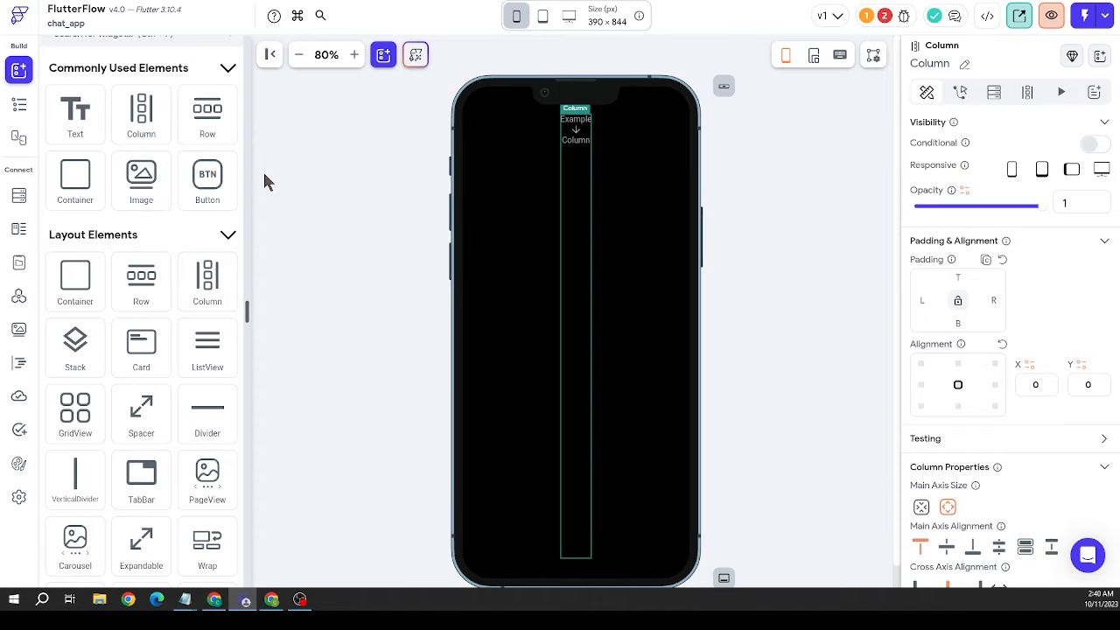
Add a Row inside the Column and set its main axis alignment to space between
{"action": "left_click_drag", "start_coordinate": [207, 118], "coordinate": [571, 143]}
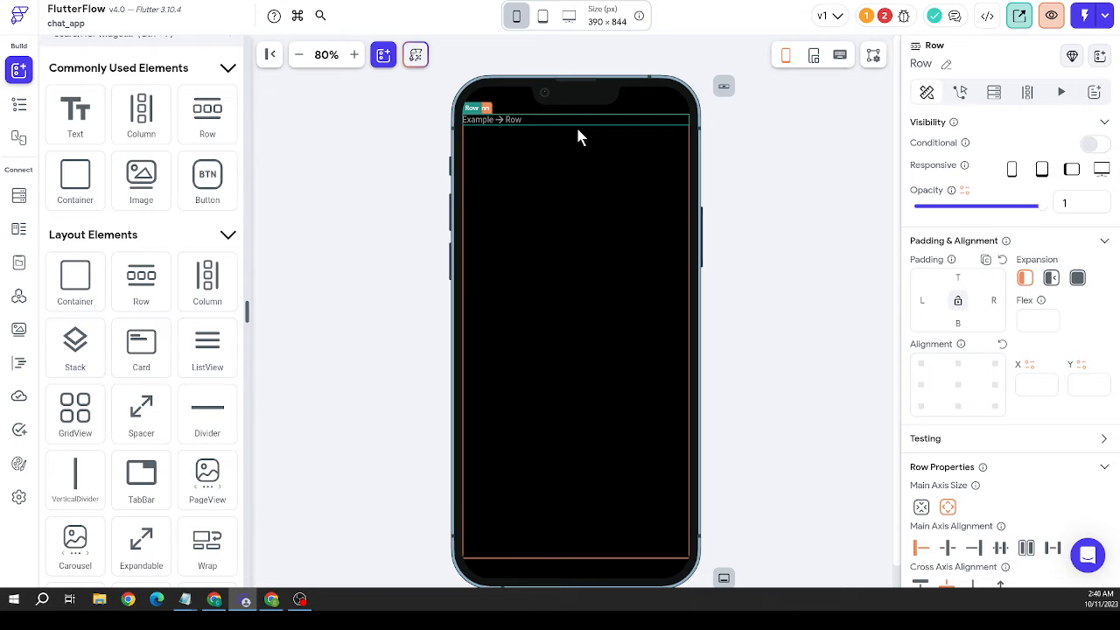
{"action": "scroll", "coordinate": [1038, 396], "scroll_direction": "down", "scroll_amount": 2}
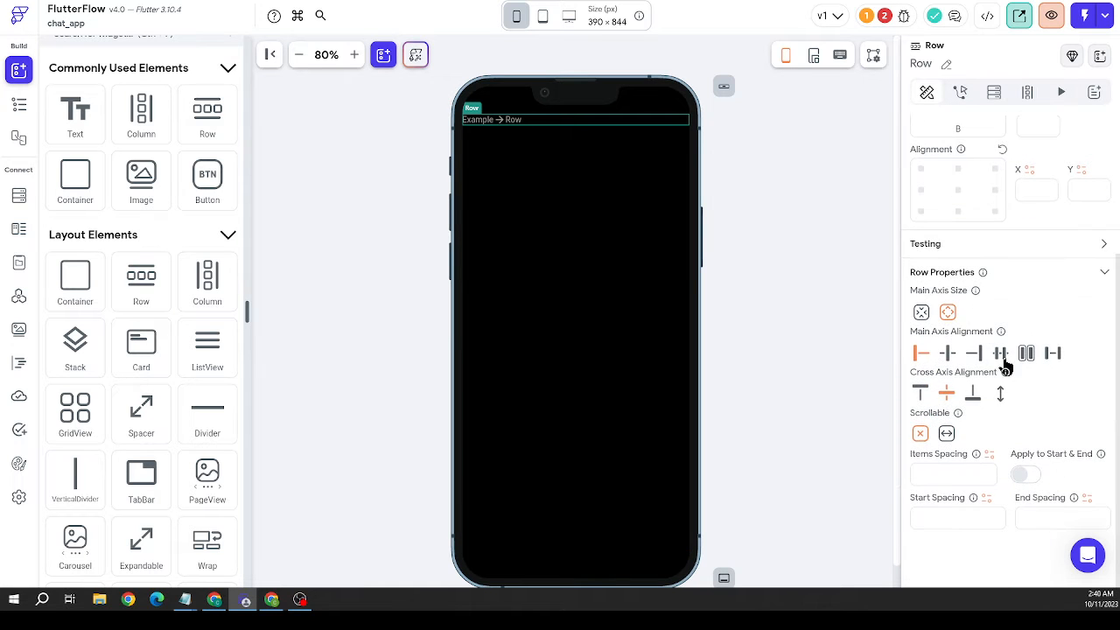
{"action": "left_click", "coordinate": [1053, 353]}
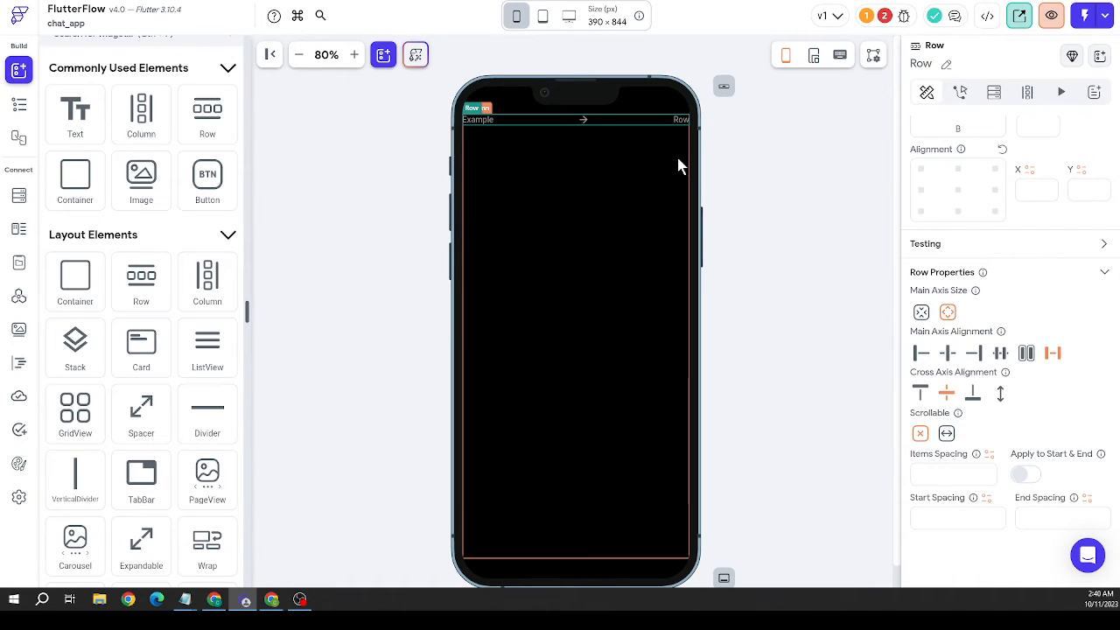
Set the Row's left and right padding to 16 each
{"action": "scroll", "coordinate": [952, 255], "scroll_direction": "up", "scroll_amount": 2}
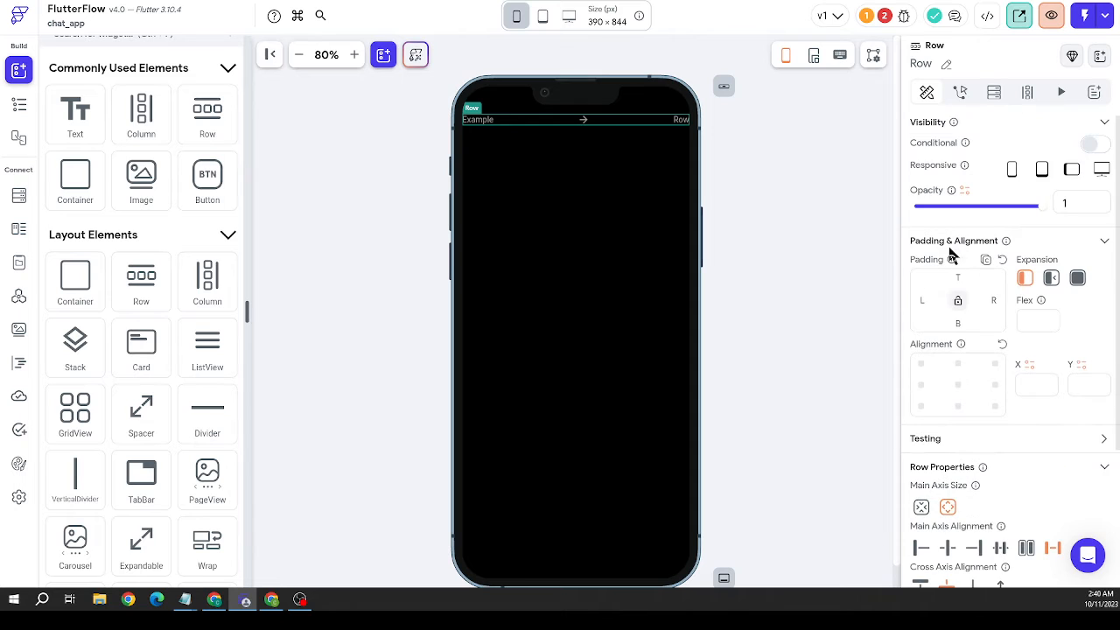
{"action": "left_click", "coordinate": [921, 300]}
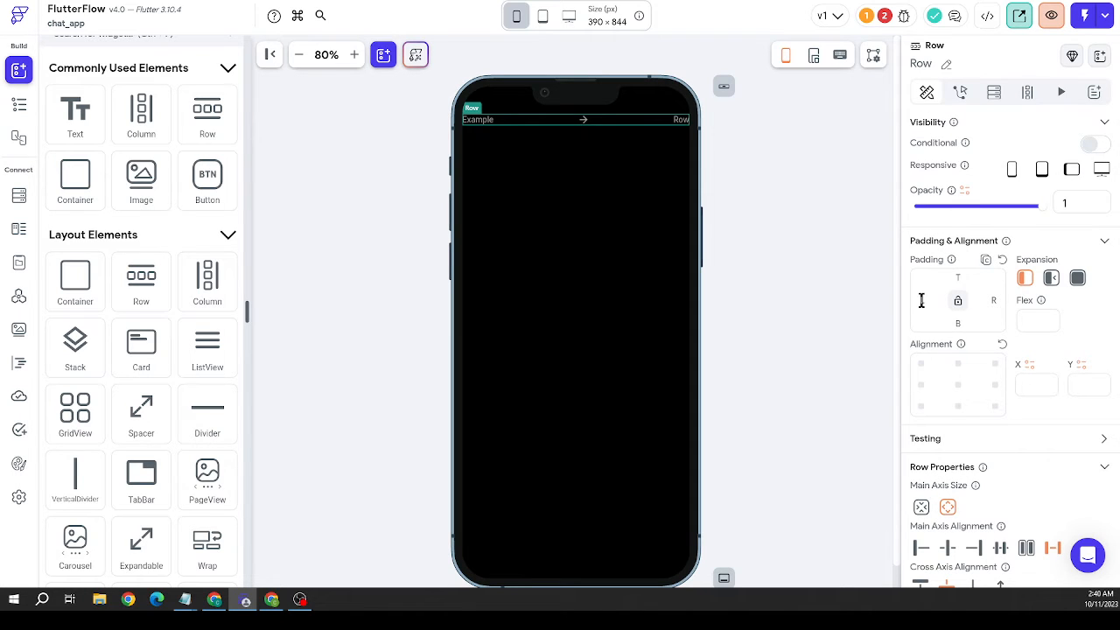
{"action": "type", "text": "16"}
{"action": "left_click", "coordinate": [992, 300]}
{"action": "type", "text": "16"}
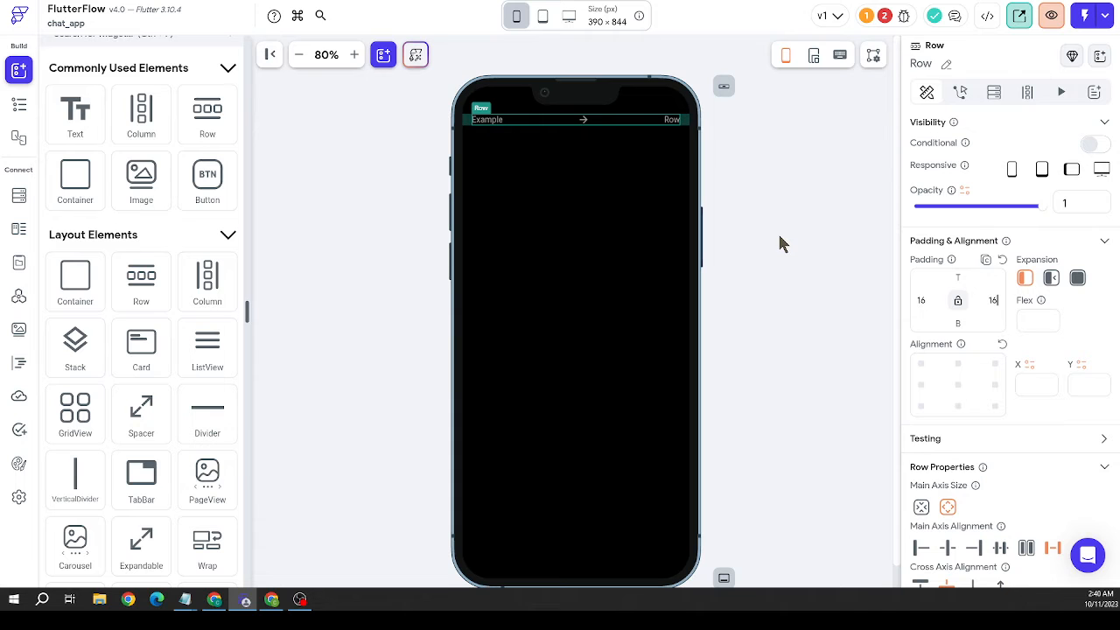
Duplicate the Row inside the Column and set the copy's top padding to 16
{"action": "right_click", "coordinate": [595, 119]}
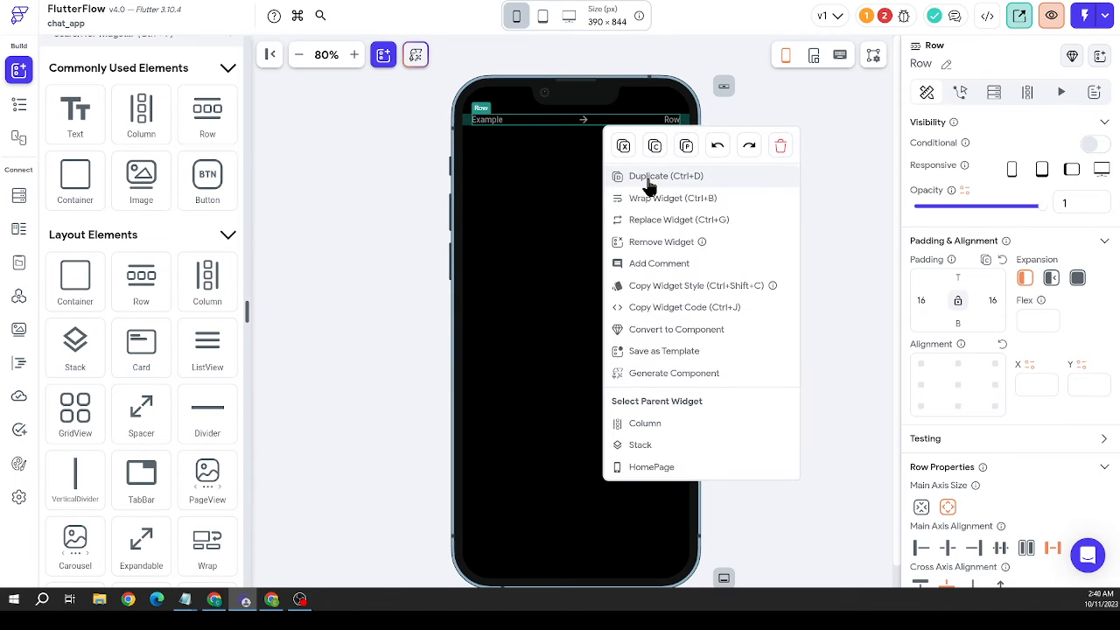
{"action": "left_click", "coordinate": [645, 177]}
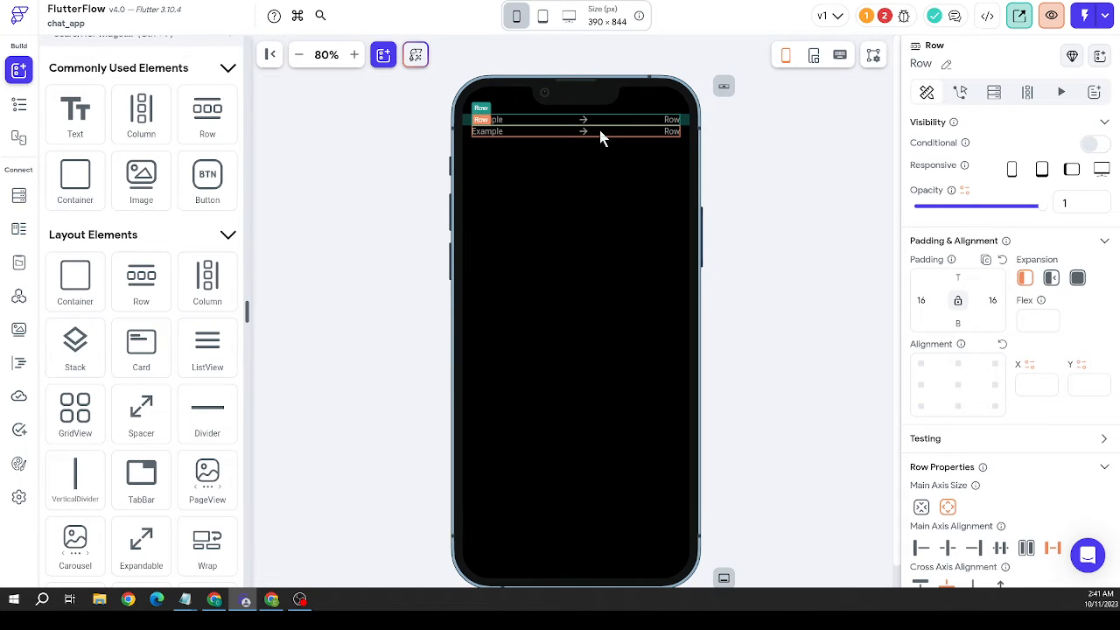
{"action": "left_click", "coordinate": [602, 133]}
{"action": "left_click", "coordinate": [959, 280]}
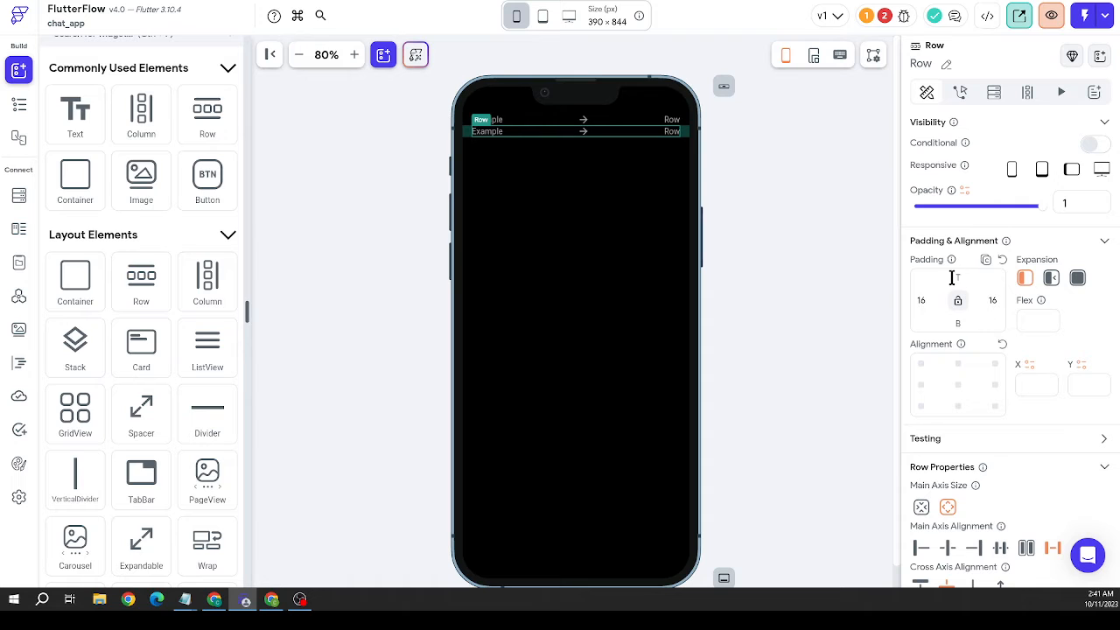
{"action": "type", "text": "16"}
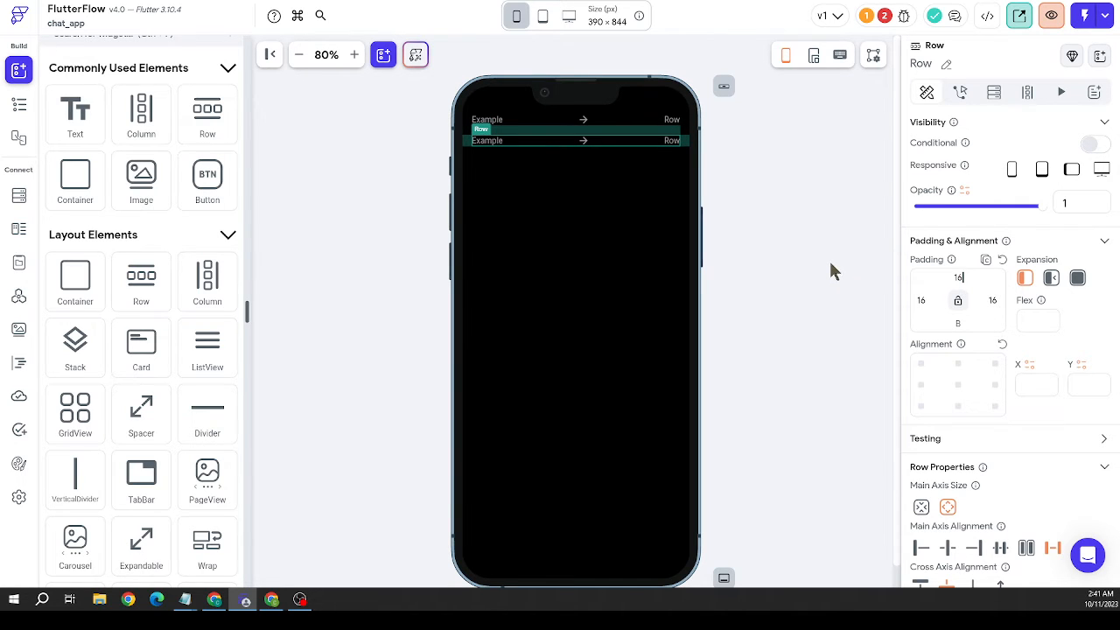
{"action": "left_click", "coordinate": [820, 266]}
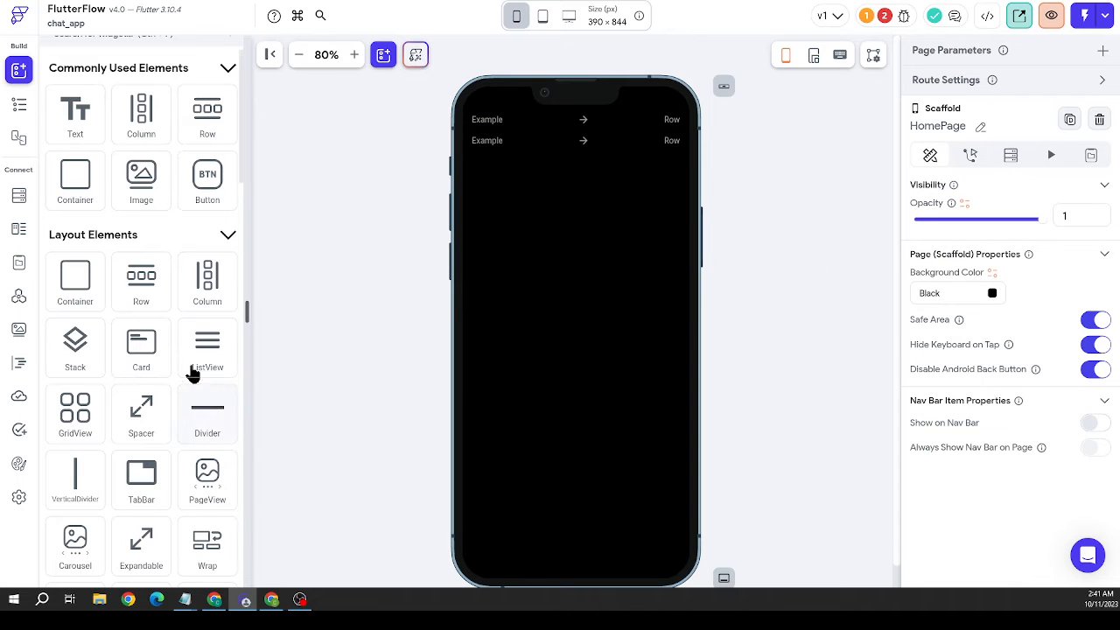
Add a PageView to the Column below the two Rows and review the Column's properties
{"action": "scroll", "coordinate": [167, 295], "scroll_direction": "down", "scroll_amount": 1}
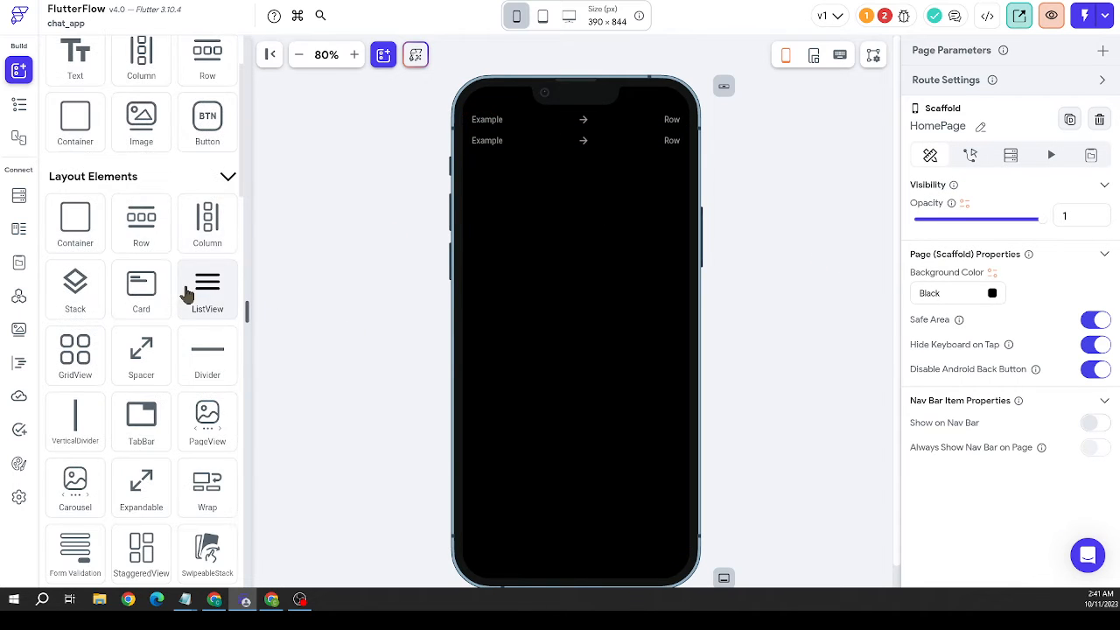
{"action": "scroll", "coordinate": [144, 310], "scroll_direction": "down", "scroll_amount": 4}
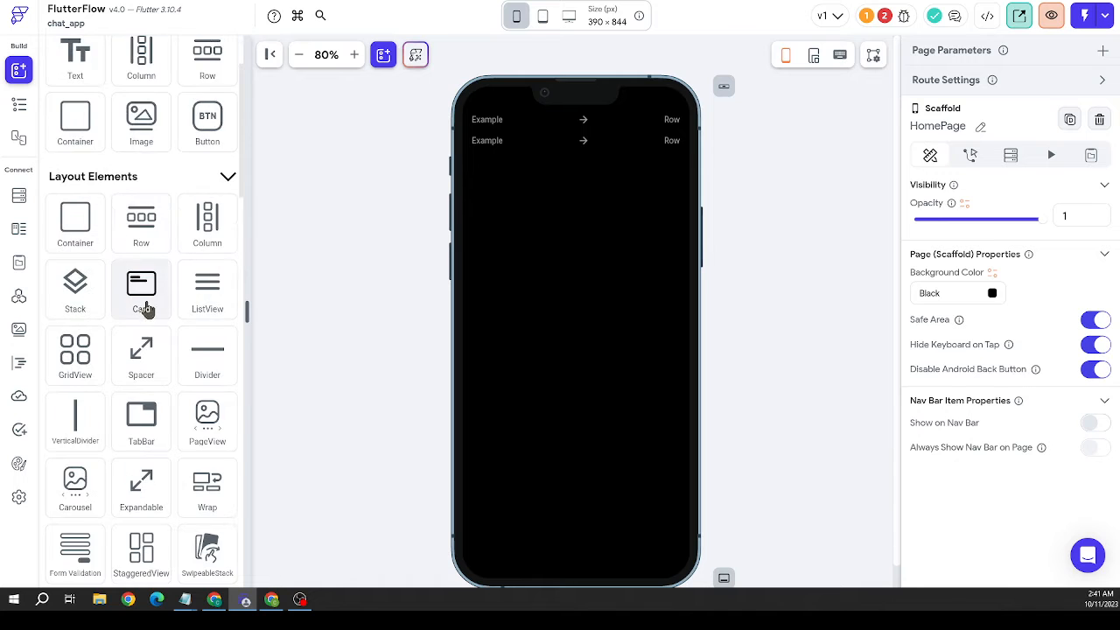
{"action": "left_click_drag", "start_coordinate": [207, 307], "coordinate": [592, 304]}
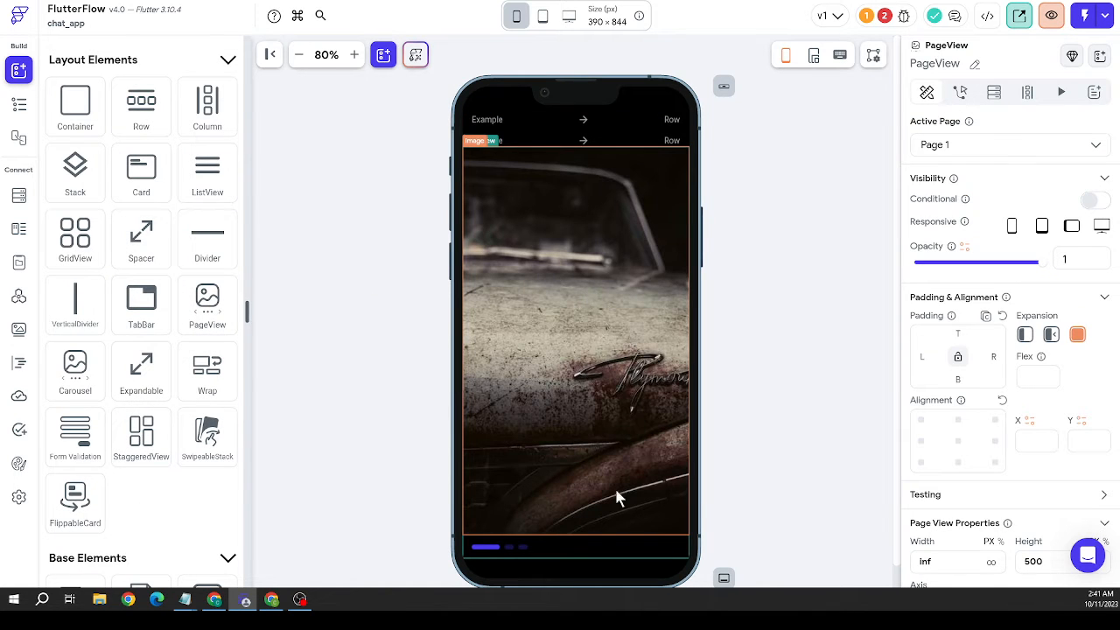
{"action": "left_click", "coordinate": [632, 559]}
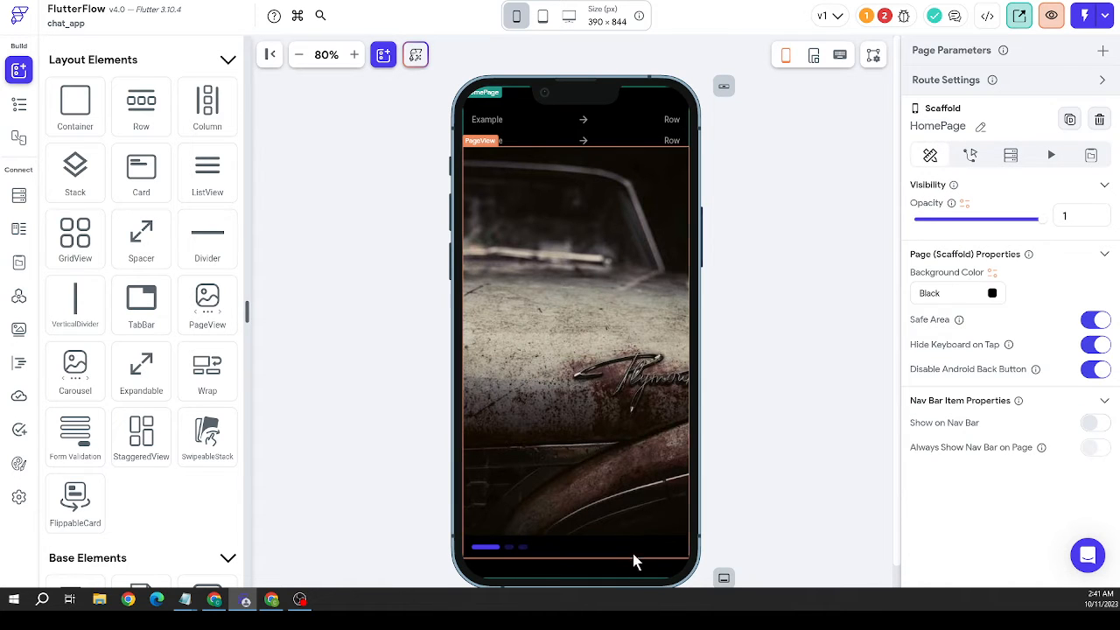
{"action": "right_click", "coordinate": [631, 544]}
{"action": "left_click", "coordinate": [679, 475]}
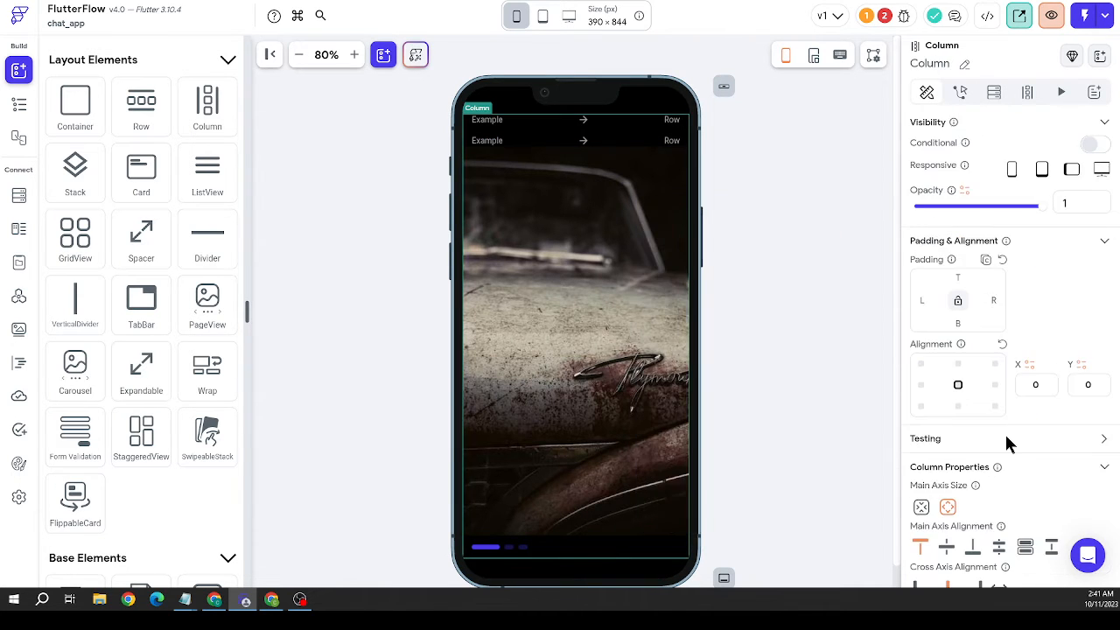
{"action": "scroll", "coordinate": [1007, 440], "scroll_direction": "down", "scroll_amount": 2}
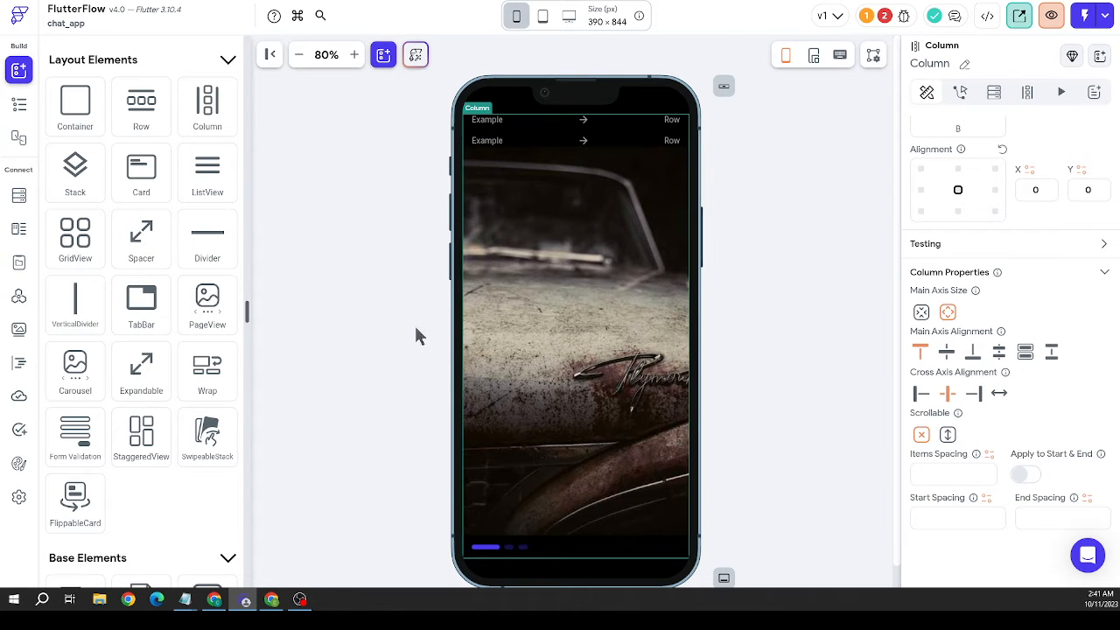
Remove the image from the PageView's first page and delete its other two pages
{"action": "right_click", "coordinate": [603, 286]}
{"action": "left_click", "coordinate": [788, 196]}
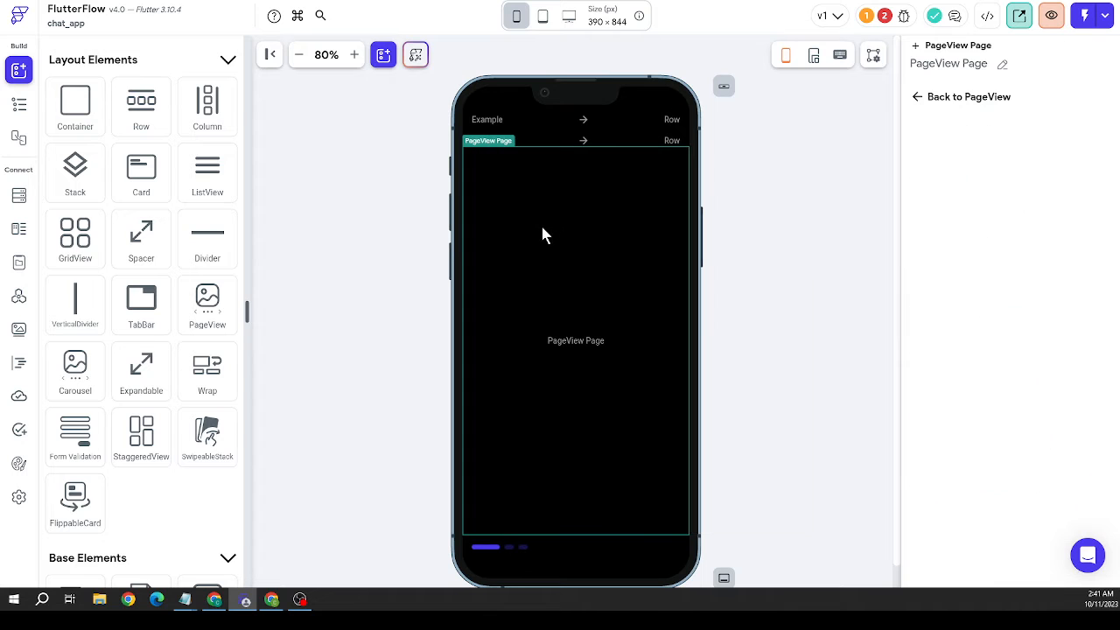
{"action": "left_click", "coordinate": [19, 106]}
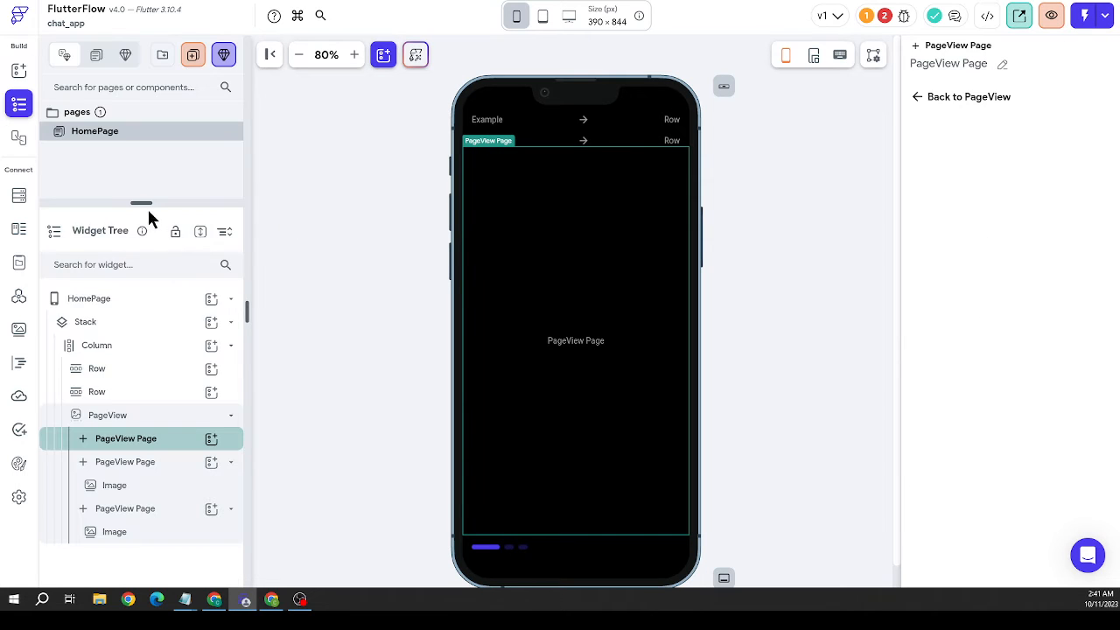
{"action": "right_click", "coordinate": [127, 463]}
{"action": "left_click", "coordinate": [310, 308]}
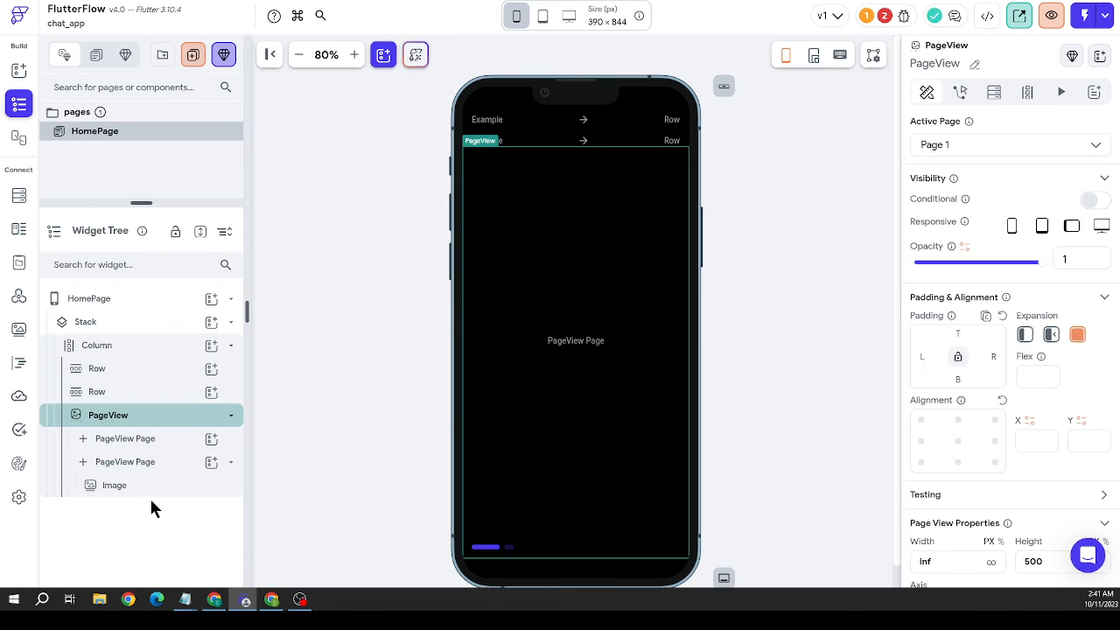
{"action": "right_click", "coordinate": [117, 466]}
{"action": "left_click", "coordinate": [304, 306]}
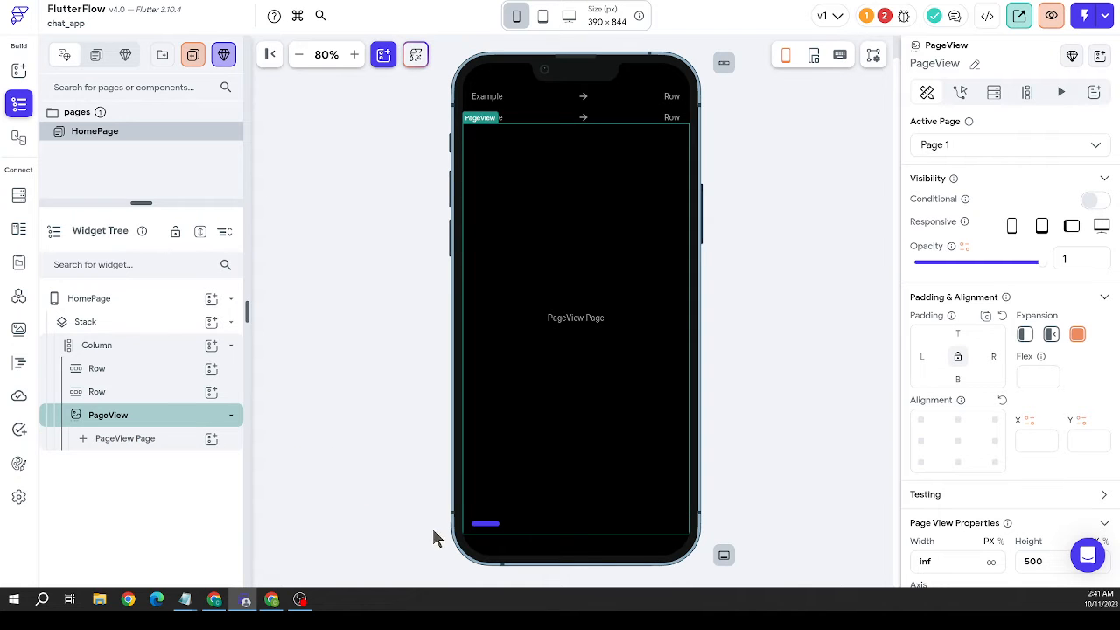
Turn off the page indicator of the PageView
{"action": "scroll", "coordinate": [994, 394], "scroll_direction": "down", "scroll_amount": 2}
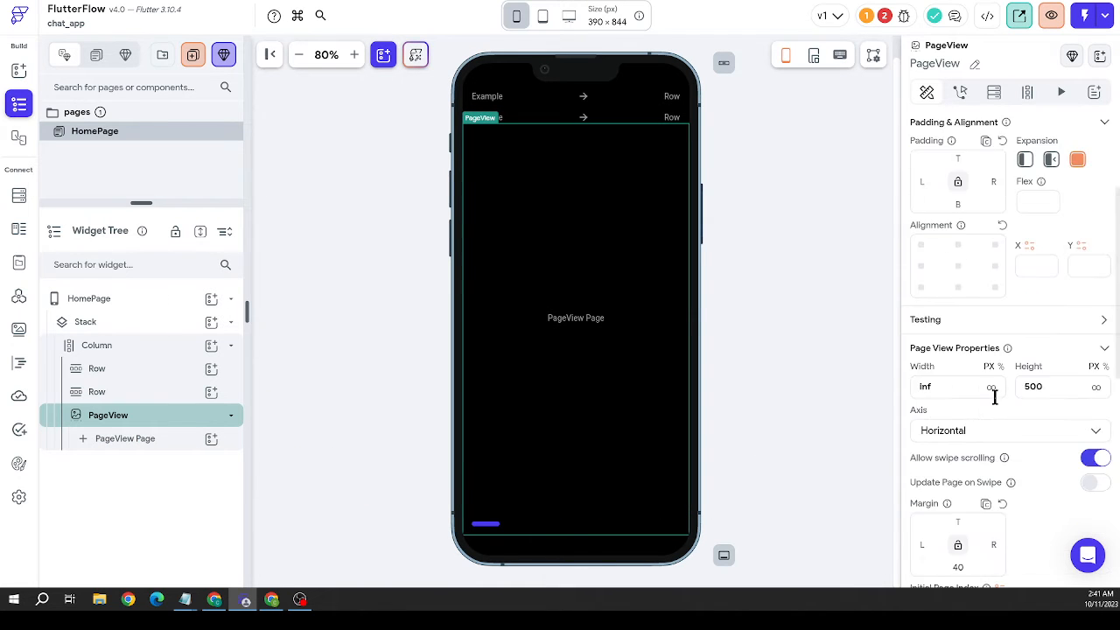
{"action": "scroll", "coordinate": [994, 395], "scroll_direction": "down", "scroll_amount": 7}
{"action": "scroll", "coordinate": [997, 401], "scroll_direction": "up", "scroll_amount": 1}
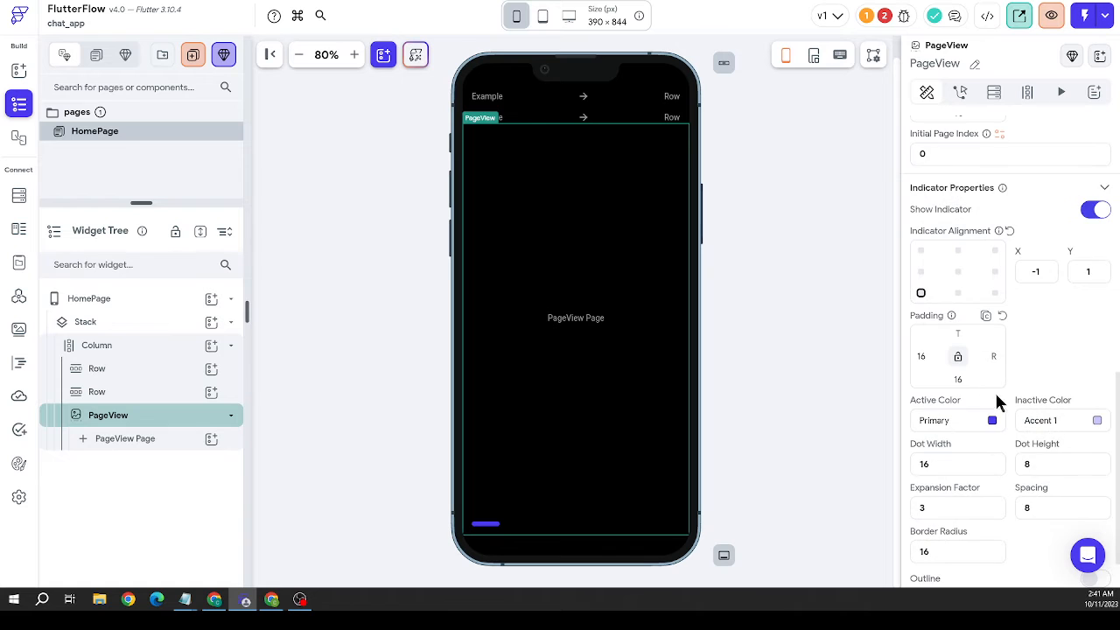
{"action": "left_click", "coordinate": [1095, 210]}
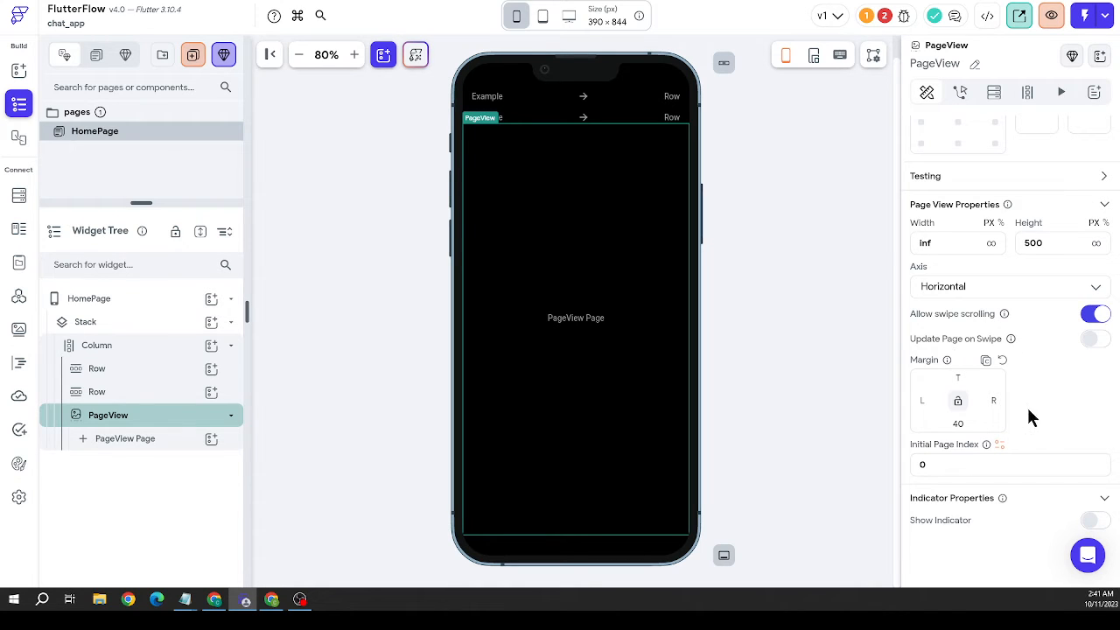
{"action": "left_click", "coordinate": [1096, 343]}
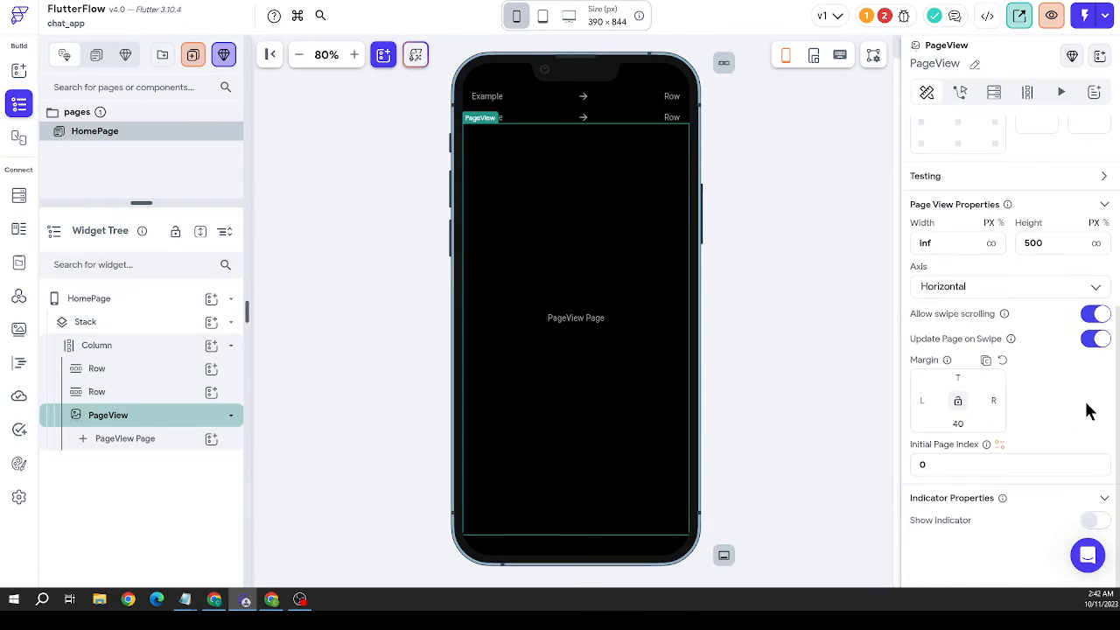
{"action": "left_click", "coordinate": [1093, 340]}
{"action": "scroll", "coordinate": [981, 460], "scroll_direction": "up", "scroll_amount": 1}
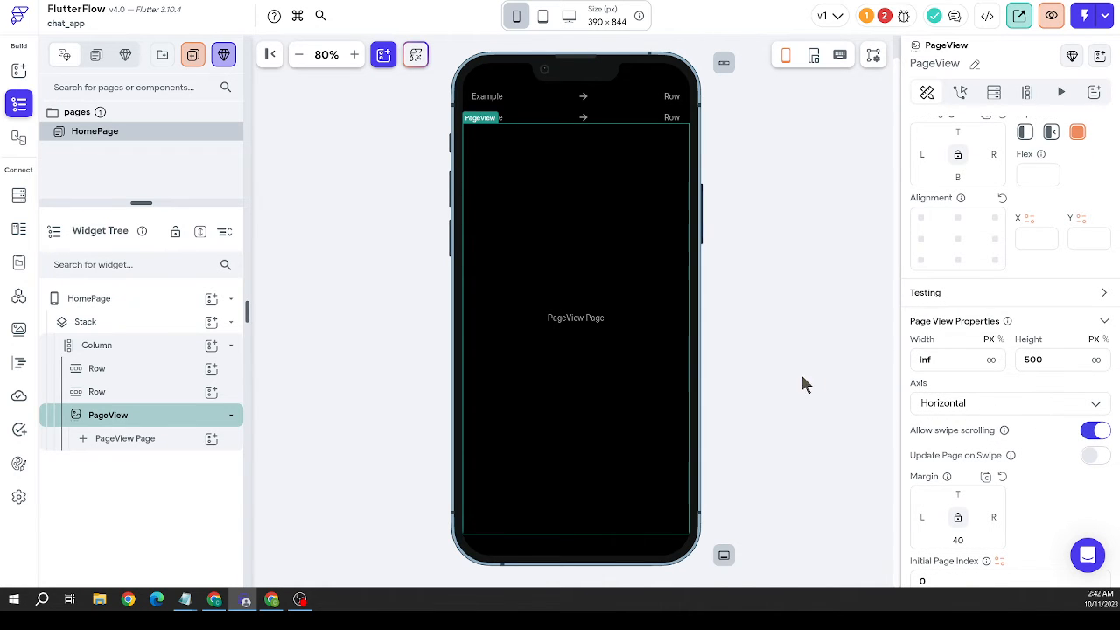
{"action": "scroll", "coordinate": [1013, 324], "scroll_direction": "up", "scroll_amount": 2}
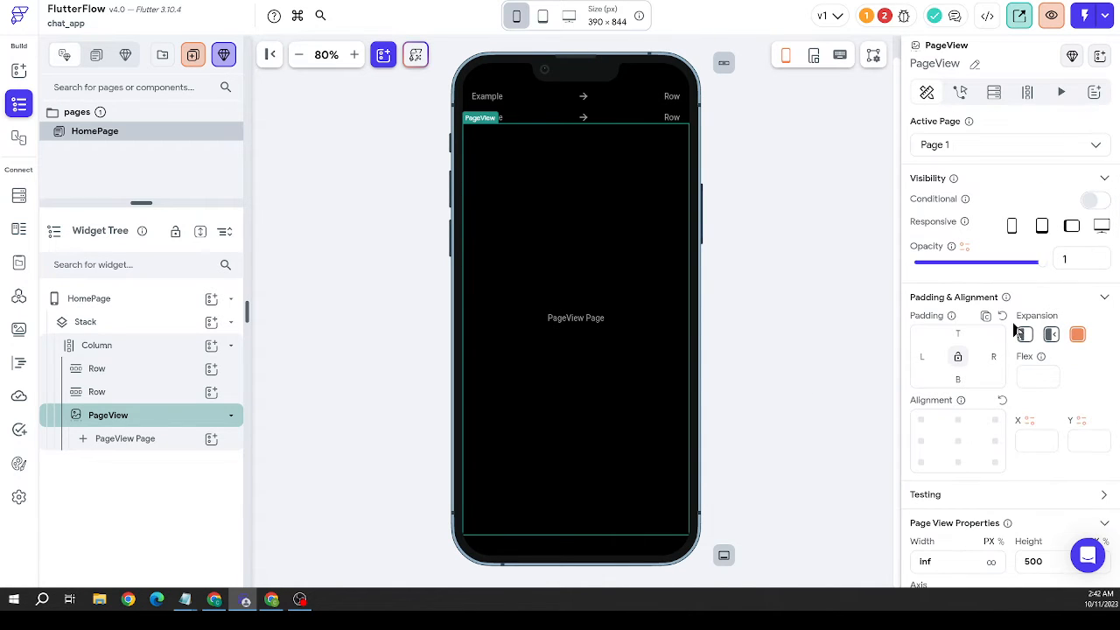
{"action": "scroll", "coordinate": [1015, 331], "scroll_direction": "down", "scroll_amount": 3}
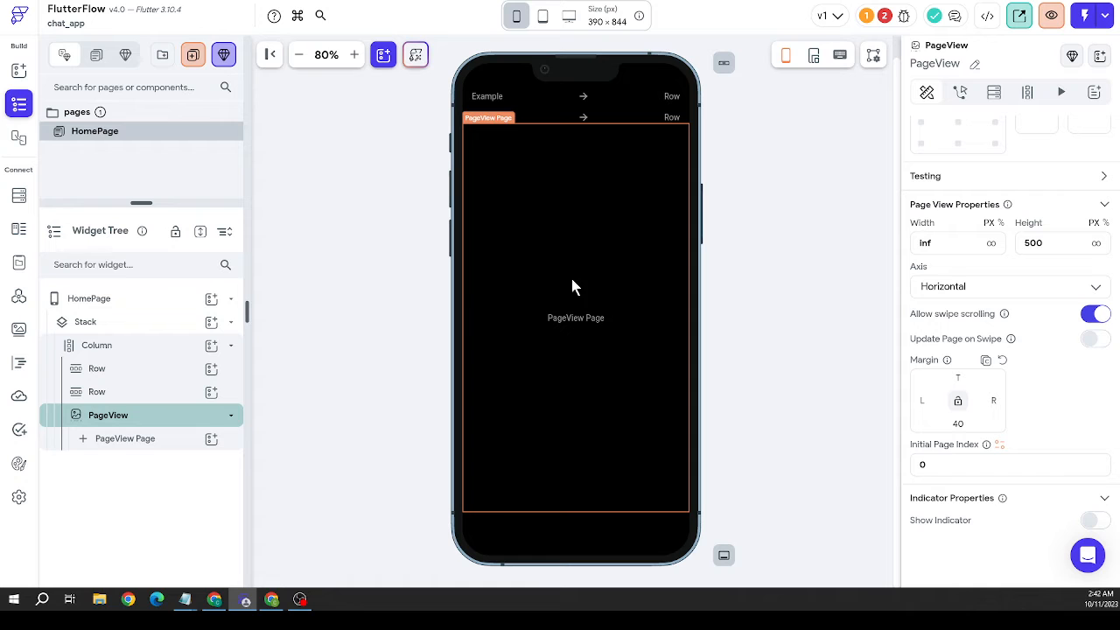
Set the second Row's top padding to 24
{"action": "left_click", "coordinate": [704, 133]}
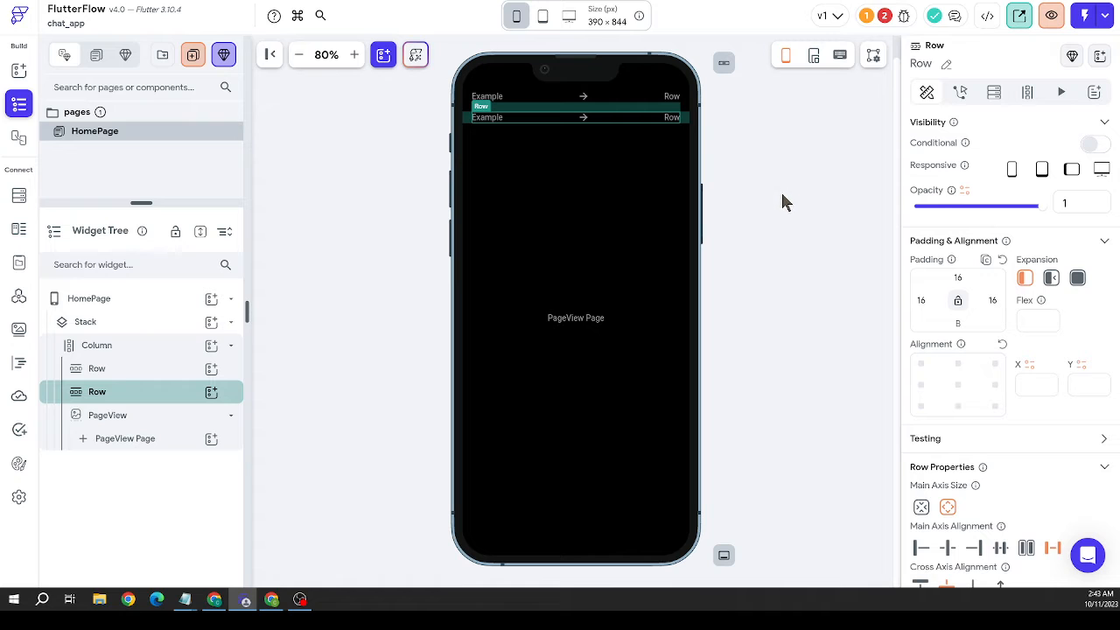
{"action": "double_click", "coordinate": [958, 277]}
{"action": "type", "text": "24"}
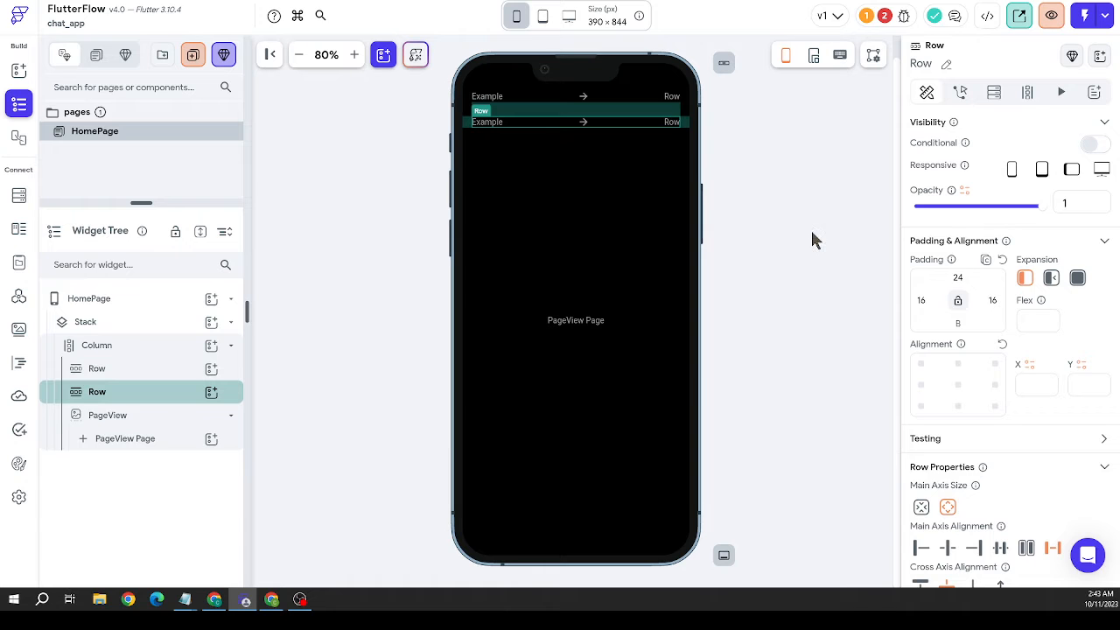
Set the PageView's top padding to 16
{"action": "left_click", "coordinate": [584, 253]}
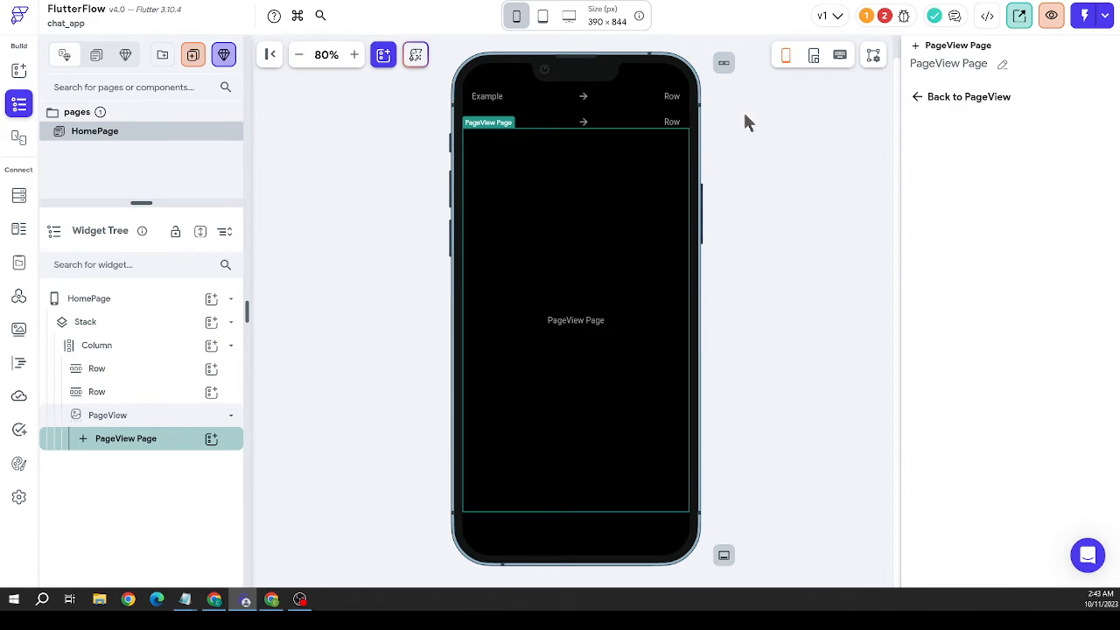
{"action": "left_click", "coordinate": [917, 98]}
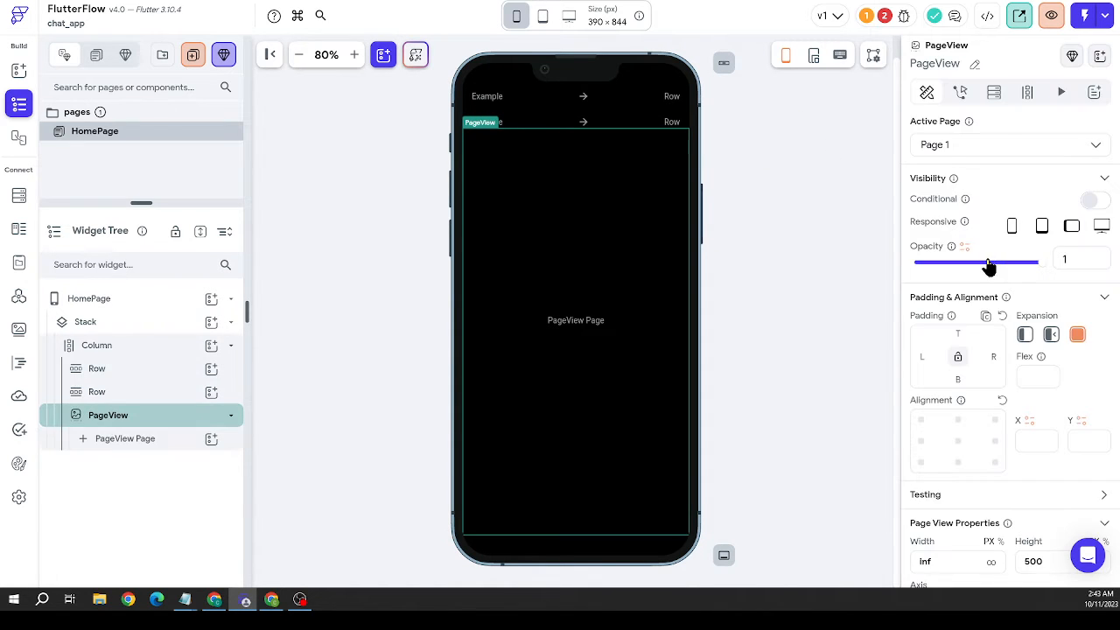
{"action": "left_click", "coordinate": [945, 323]}
{"action": "type", "text": "16"}
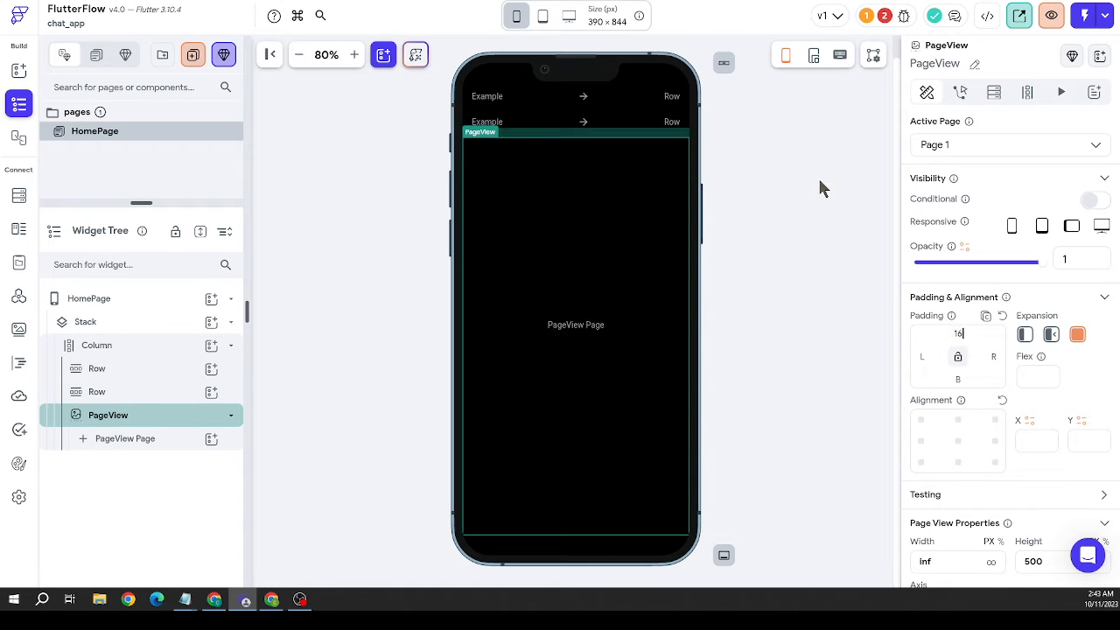
{"action": "left_click", "coordinate": [821, 188]}
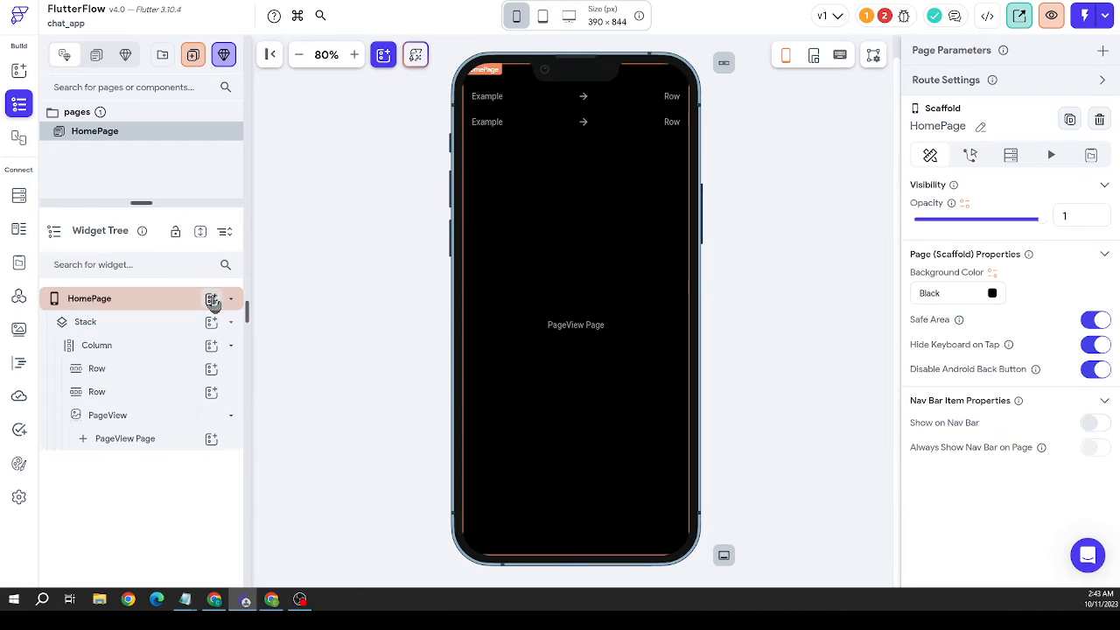
Add an IconButton to the first Row of the HomePage
{"action": "left_click", "coordinate": [26, 77]}
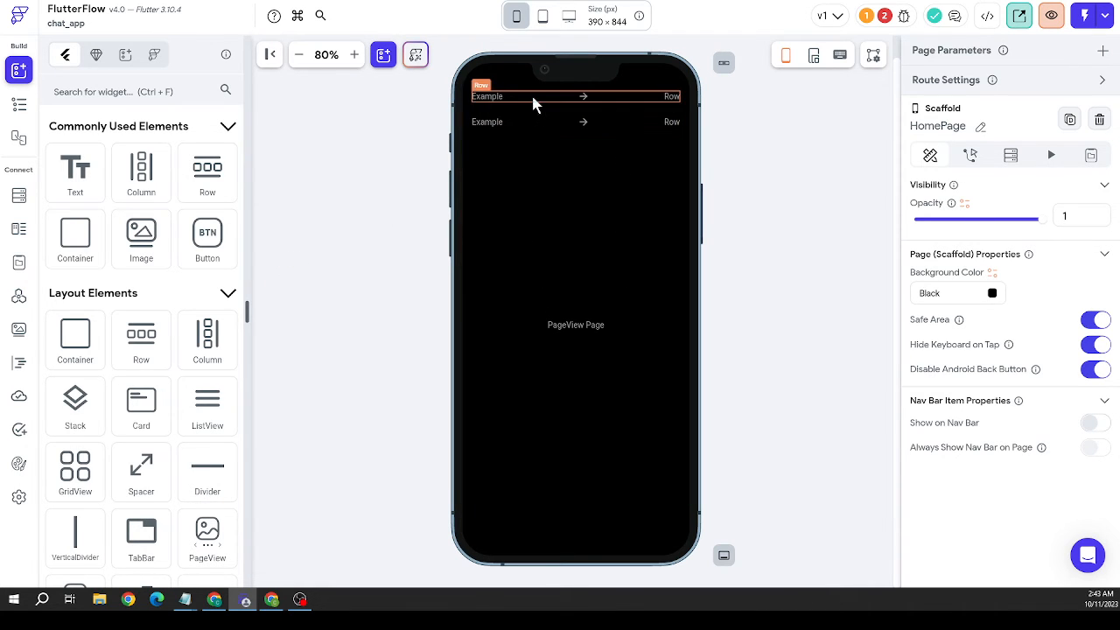
{"action": "left_click", "coordinate": [607, 99]}
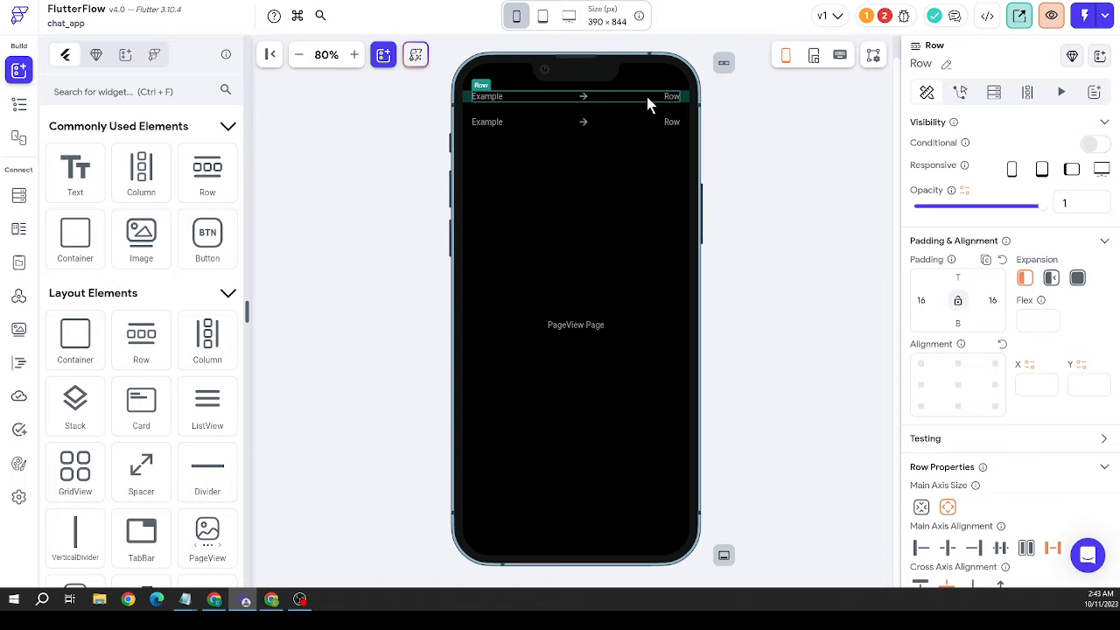
{"action": "scroll", "coordinate": [123, 383], "scroll_direction": "down", "scroll_amount": 7}
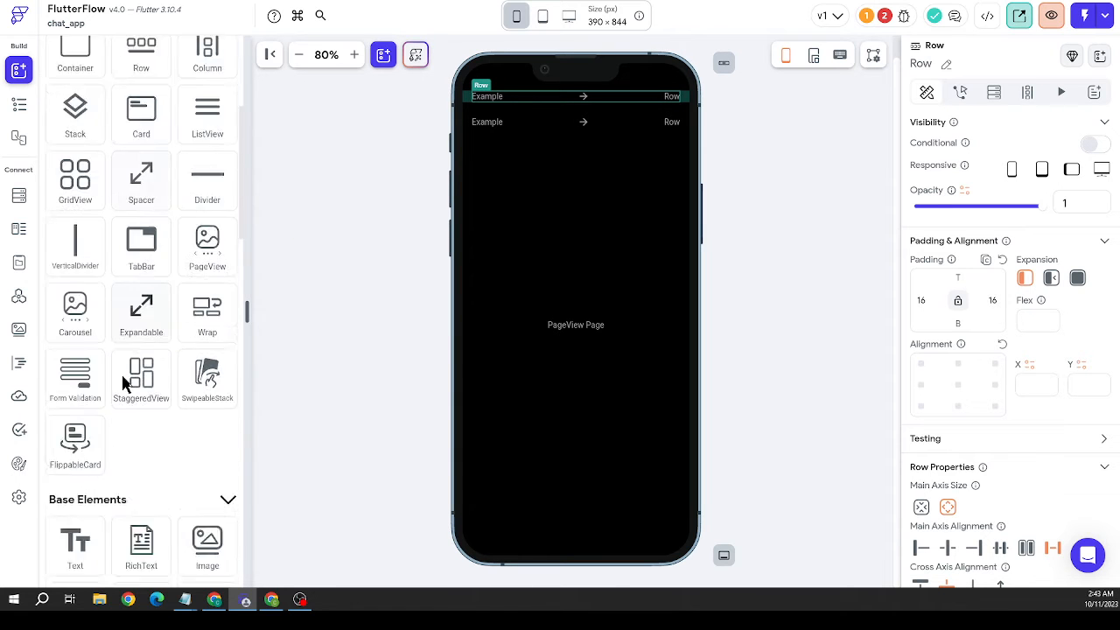
{"action": "left_click_drag", "start_coordinate": [72, 322], "coordinate": [611, 125]}
Set the IconButton's fill color to white at 12% opacity (#1FFFFFFF)
{"action": "scroll", "coordinate": [1032, 394], "scroll_direction": "down", "scroll_amount": 5}
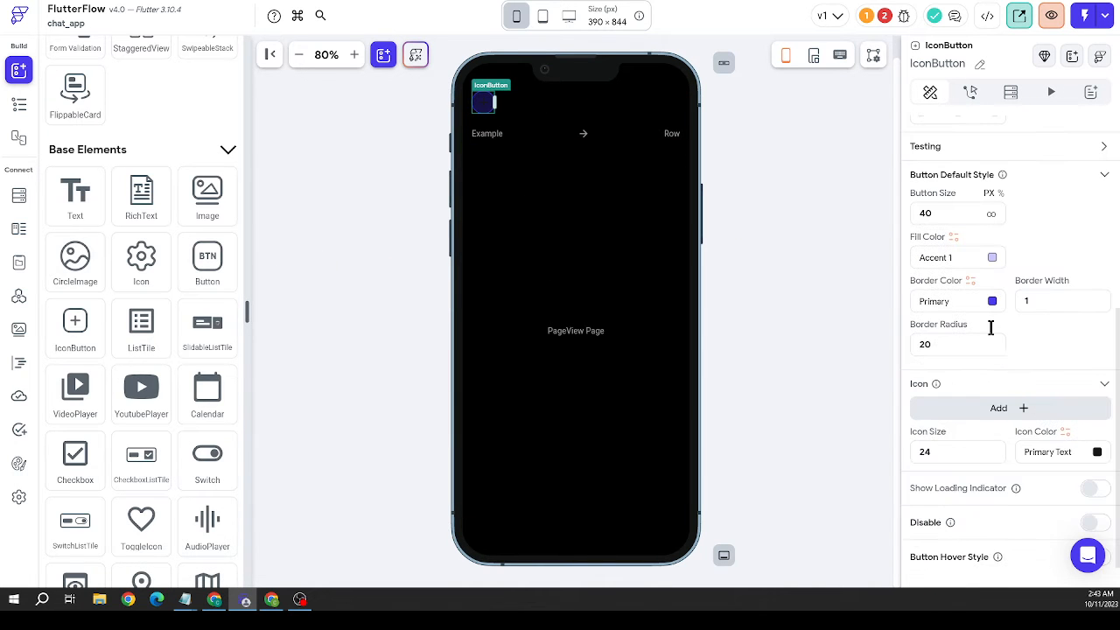
{"action": "left_click", "coordinate": [994, 260]}
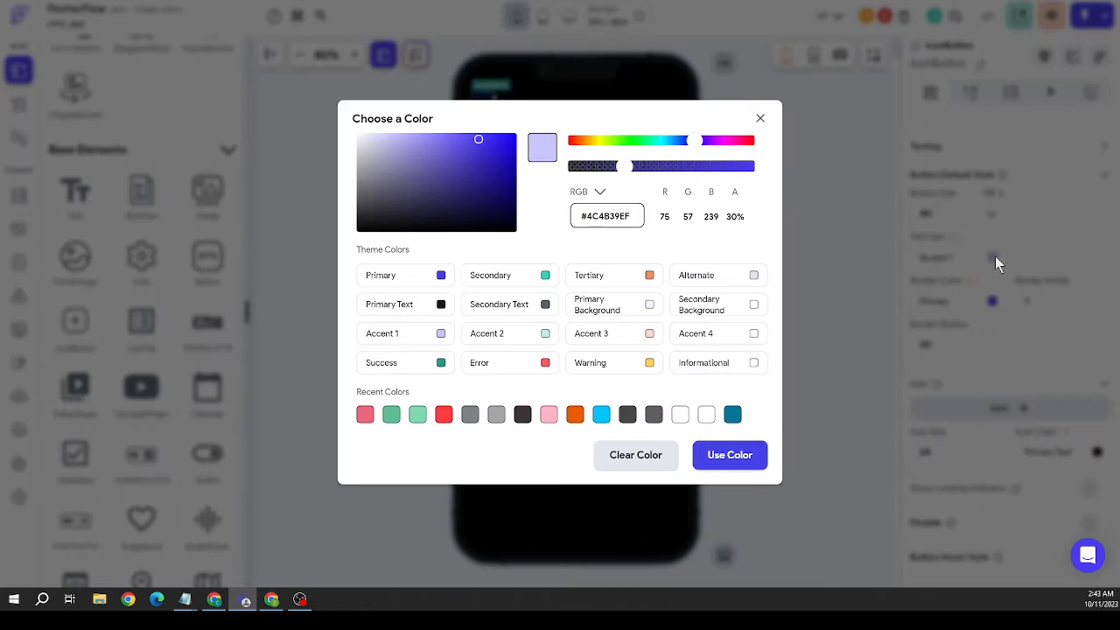
{"action": "left_click", "coordinate": [706, 417]}
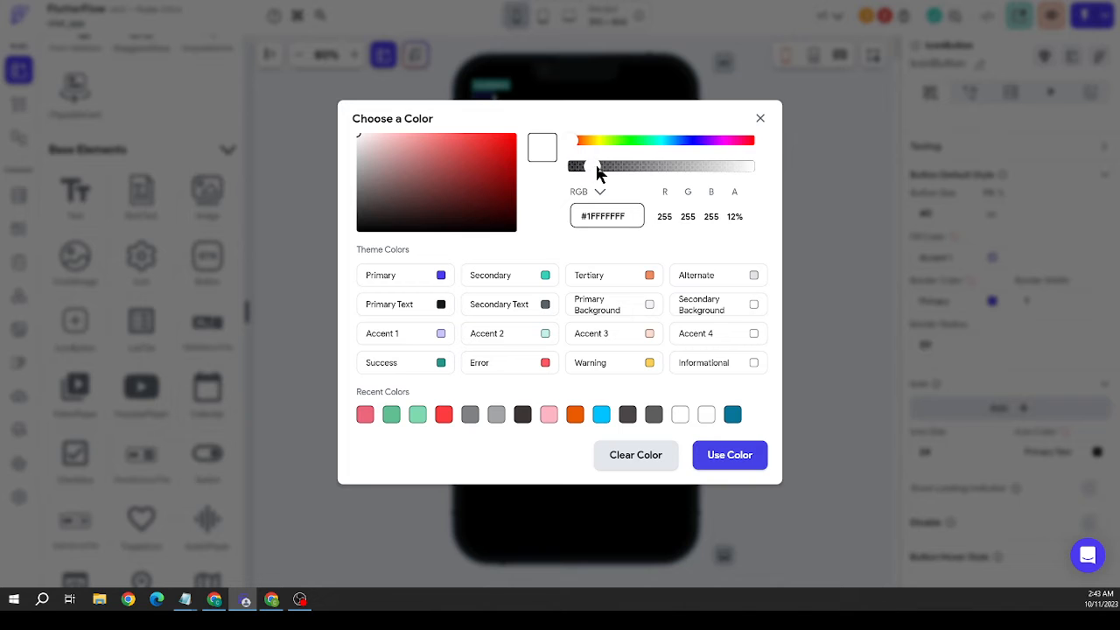
{"action": "left_click", "coordinate": [775, 445]}
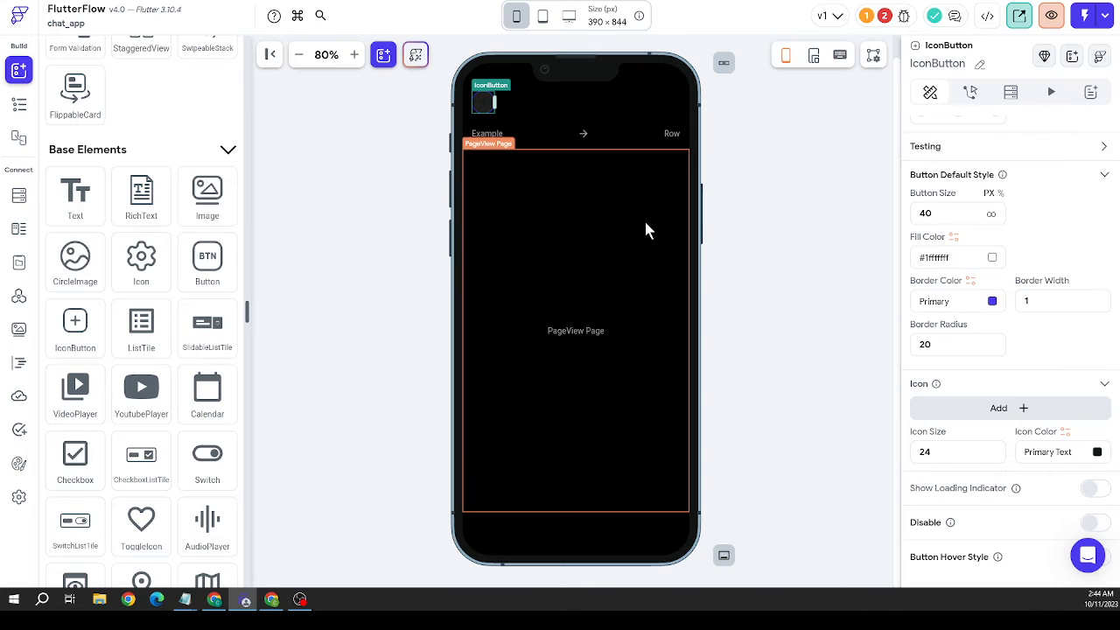
Set the IconButton's border radius to 6 and clear its border color
{"action": "double_click", "coordinate": [952, 348]}
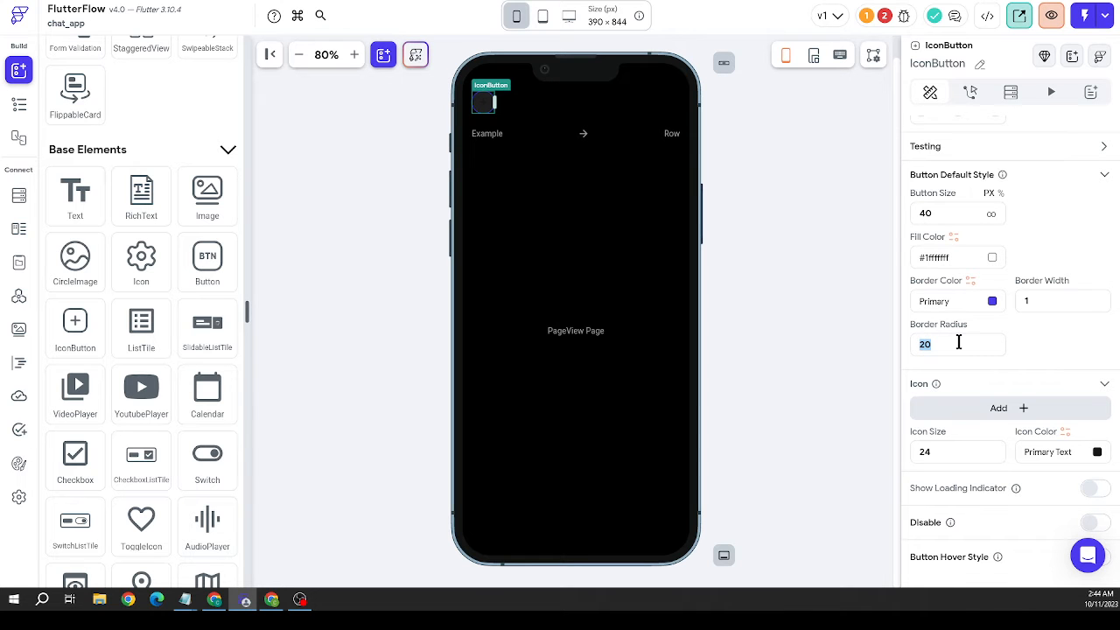
{"action": "type", "text": "4"}
{"action": "left_click", "coordinate": [993, 301]}
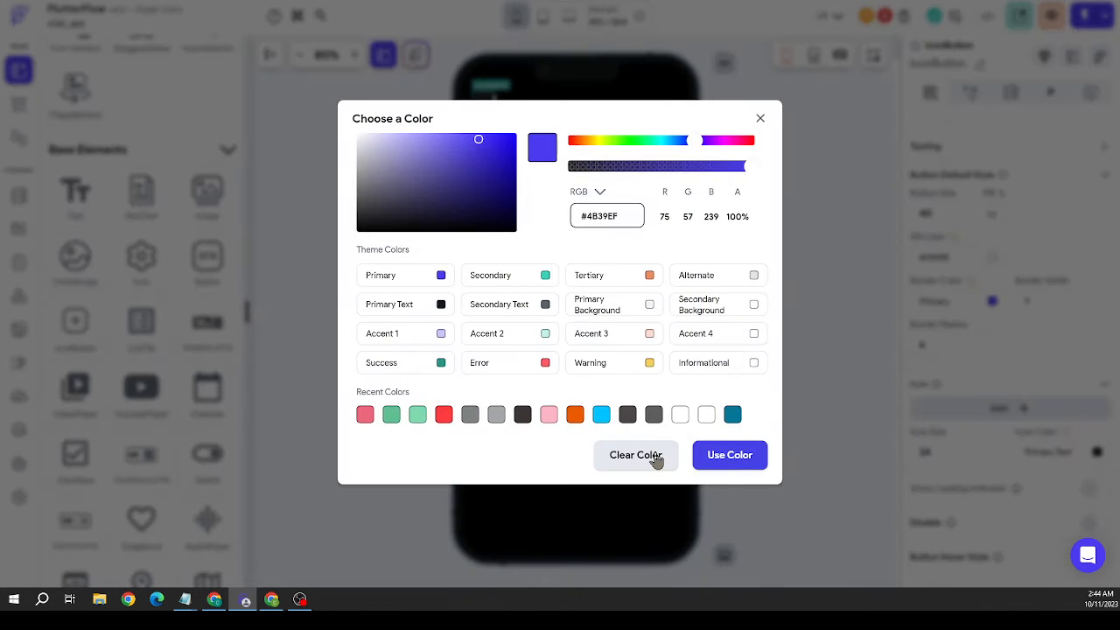
{"action": "left_click", "coordinate": [655, 458]}
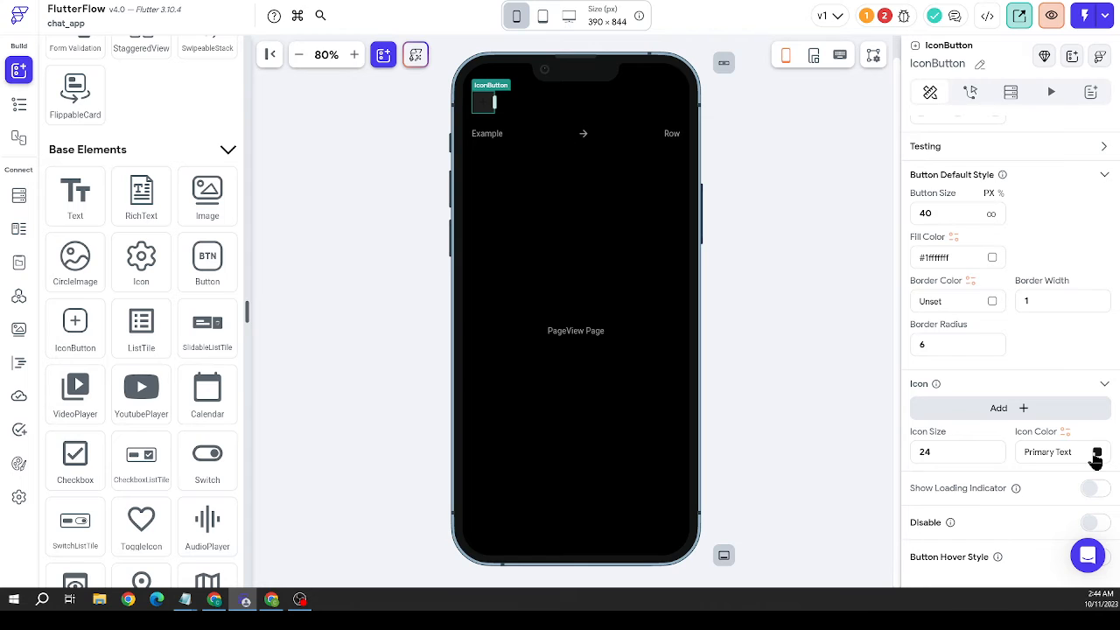
Change the IconButton's icon color to white
{"action": "left_click", "coordinate": [1096, 452]}
{"action": "left_click", "coordinate": [385, 148]}
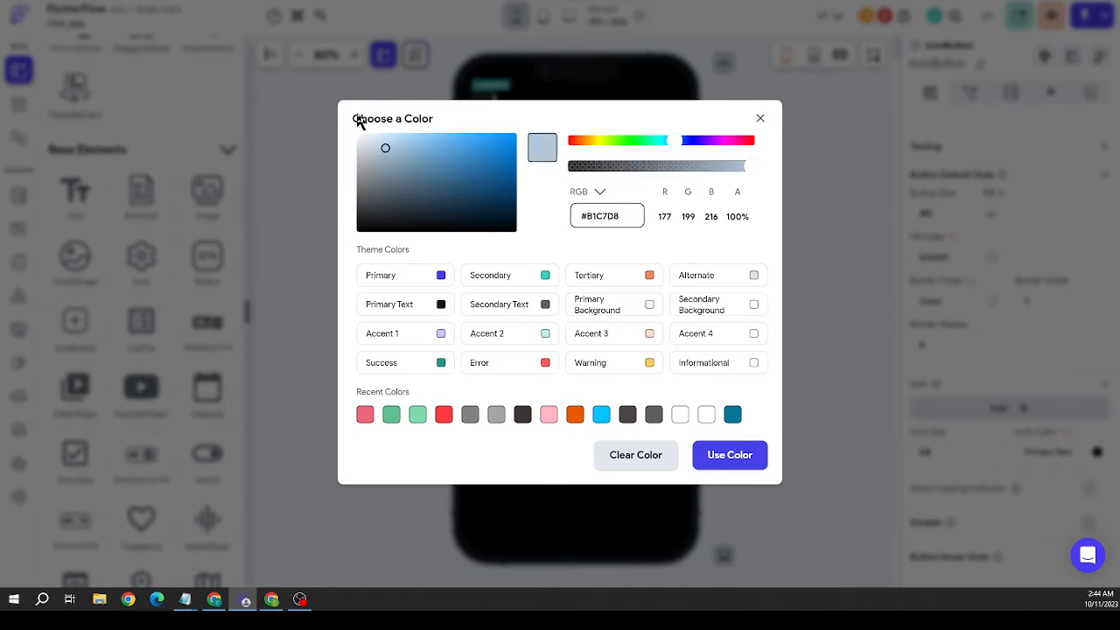
{"action": "left_click_drag", "start_coordinate": [359, 123], "coordinate": [329, 96]}
{"action": "left_click", "coordinate": [740, 462]}
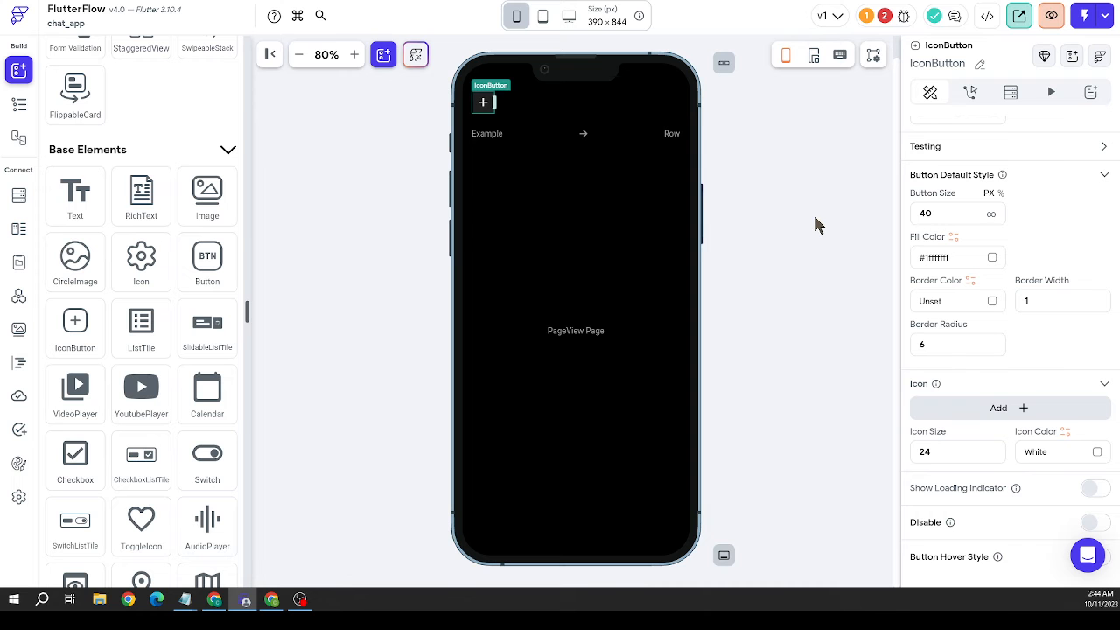
Search the icons for "qr" and assign the Qr Code Scanner icon to the IconButton
{"action": "left_click", "coordinate": [1000, 408]}
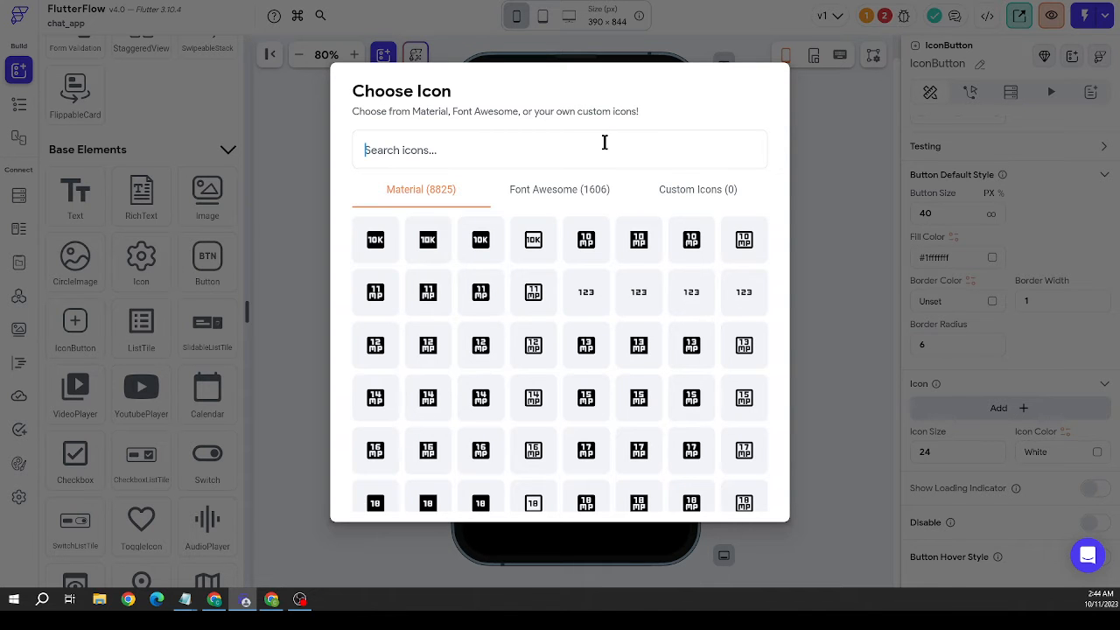
{"action": "type", "text": "qr"}
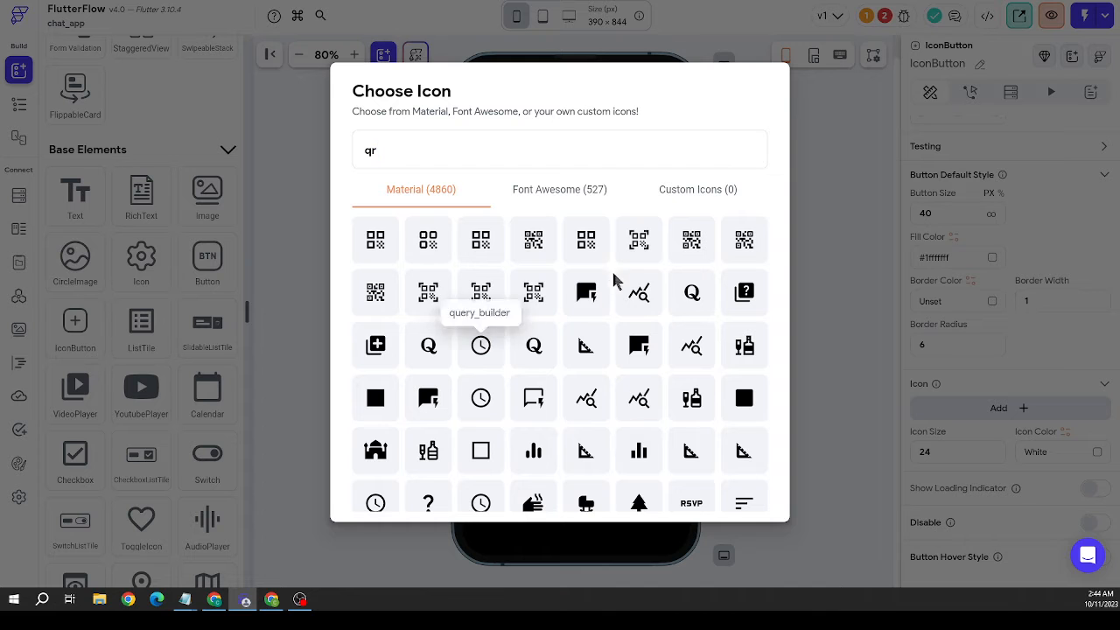
{"action": "left_click", "coordinate": [638, 239]}
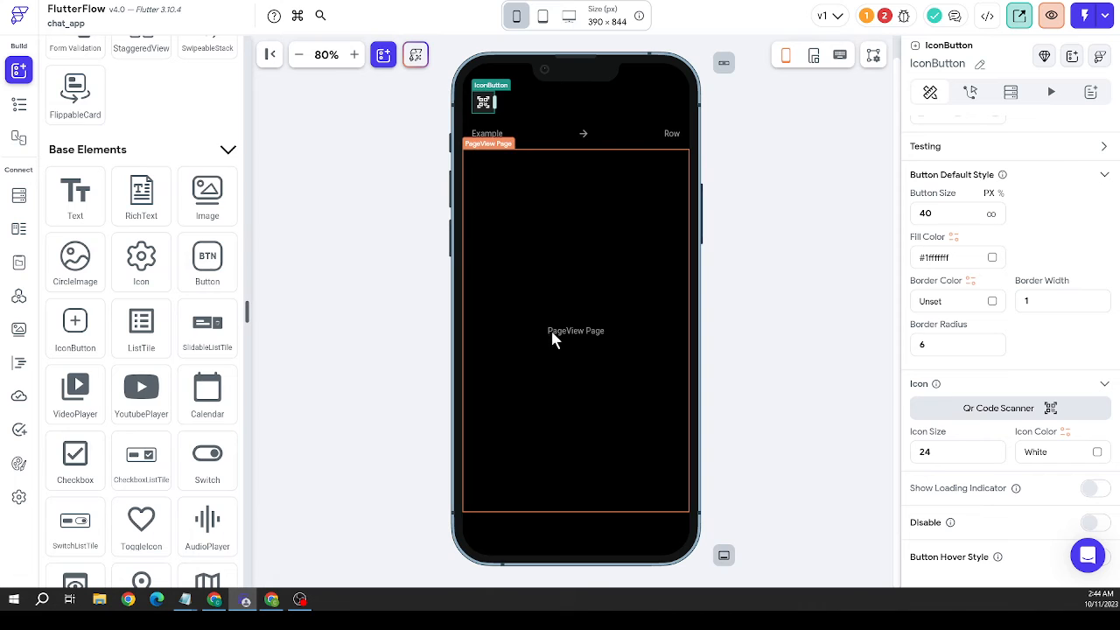
{"action": "left_click", "coordinate": [792, 253]}
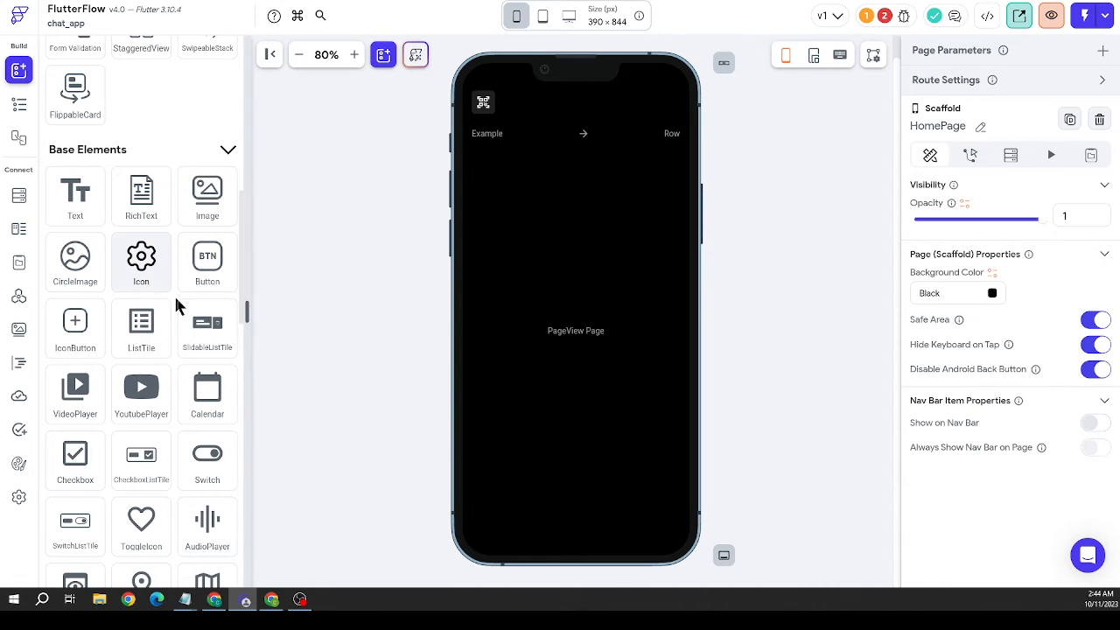
Nest a new Row at the right end of the first header Row, after the QR IconButton
{"action": "scroll", "coordinate": [170, 302], "scroll_direction": "up", "scroll_amount": 10}
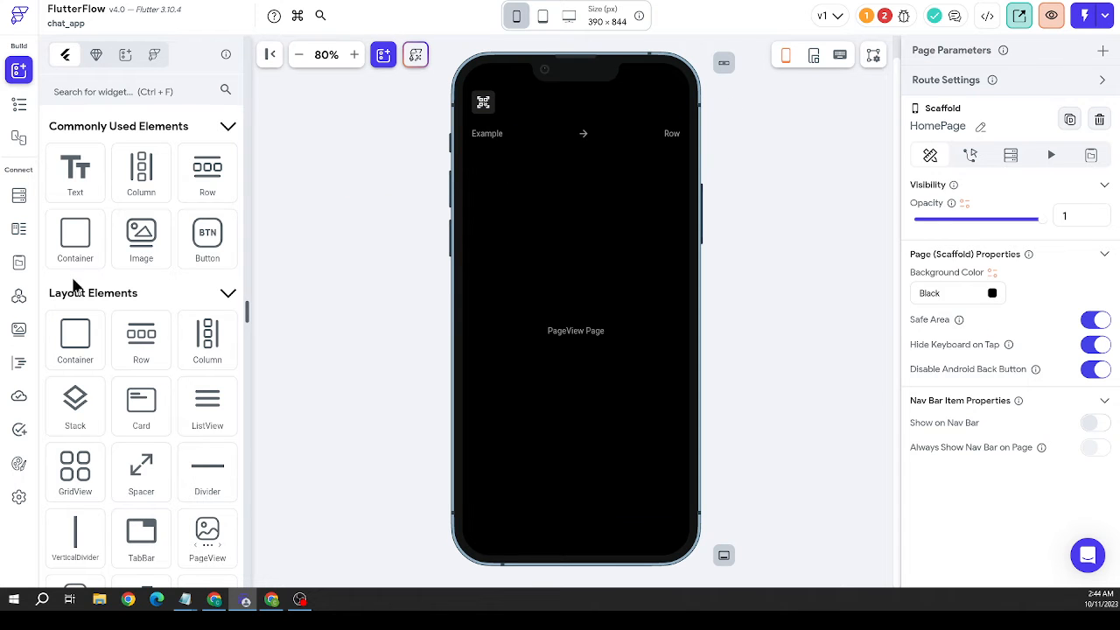
{"action": "left_click_drag", "start_coordinate": [188, 182], "coordinate": [642, 109]}
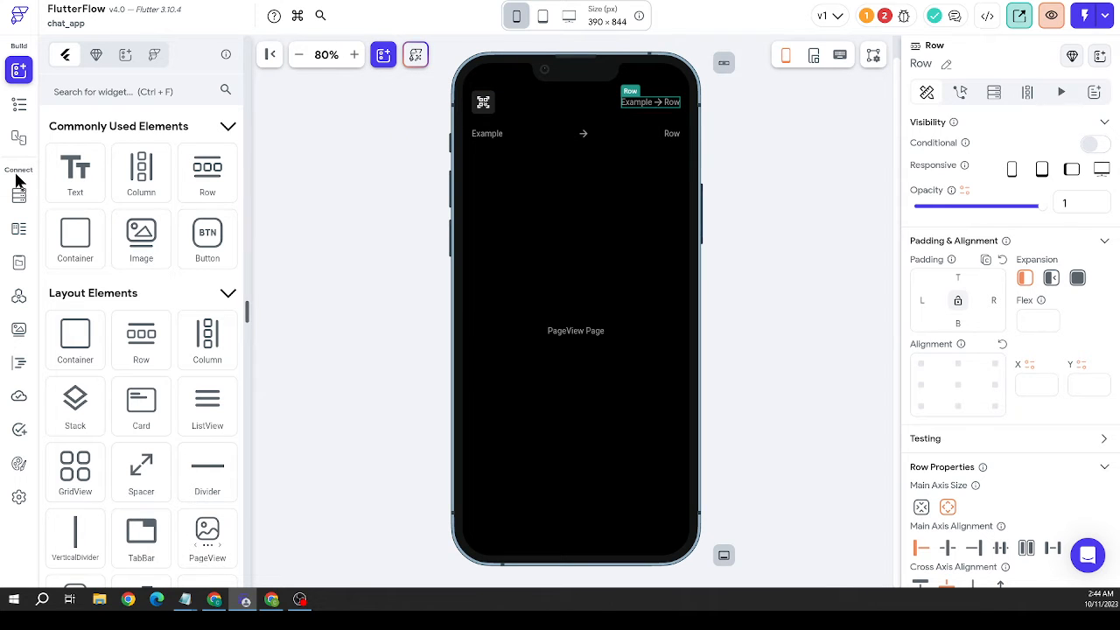
{"action": "scroll", "coordinate": [109, 337], "scroll_direction": "down", "scroll_amount": 7}
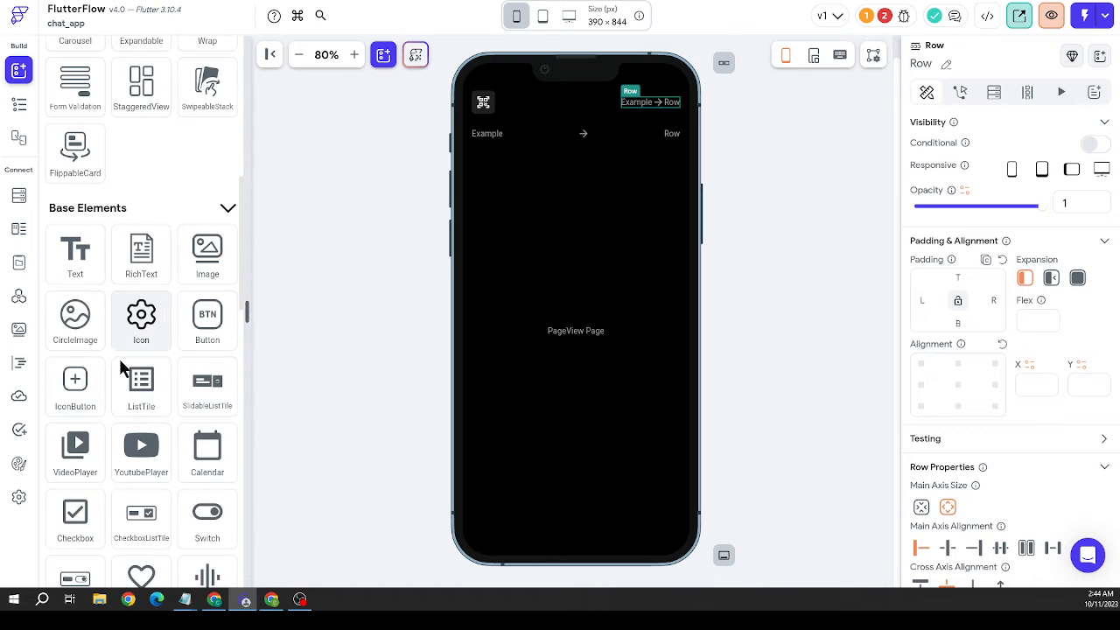
Duplicate the QR IconButton and move the copy into the nested Row at the header's right end
{"action": "right_click", "coordinate": [486, 105]}
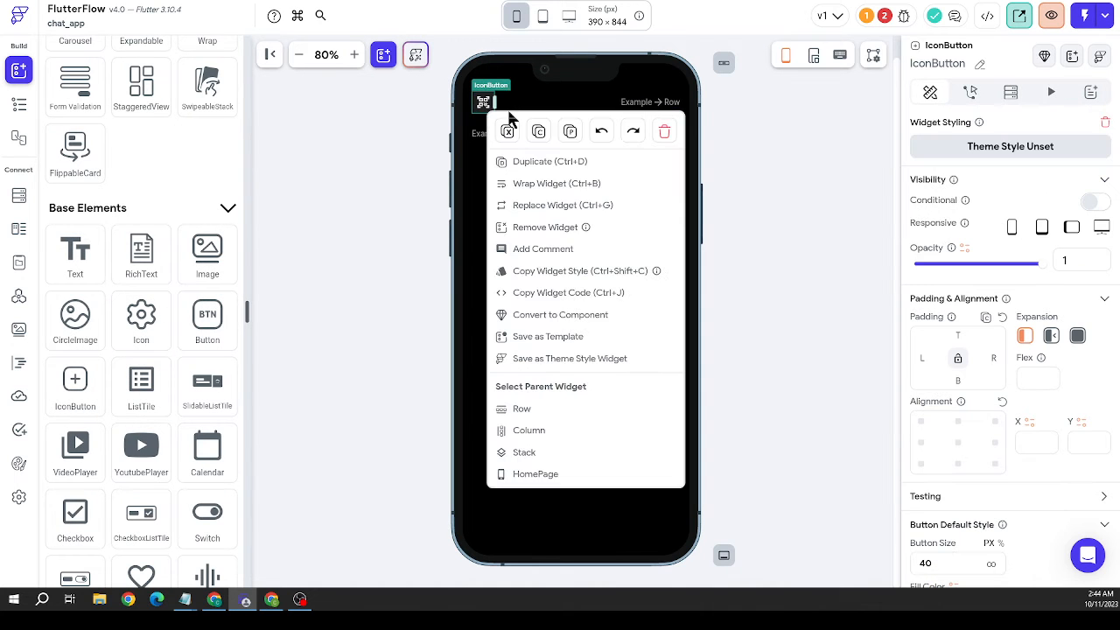
{"action": "left_click", "coordinate": [534, 163]}
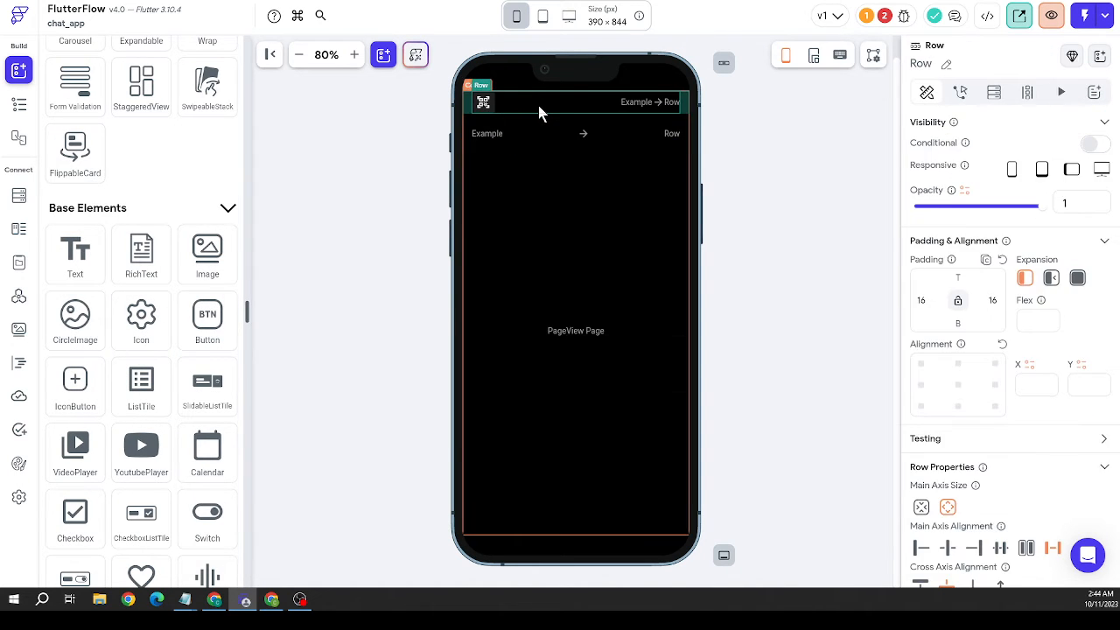
{"action": "left_click_drag", "start_coordinate": [560, 102], "coordinate": [686, 122]}
Duplicate the IconButton in the nested Row and give the left one of the pair a right padding of 6
{"action": "right_click", "coordinate": [673, 108]}
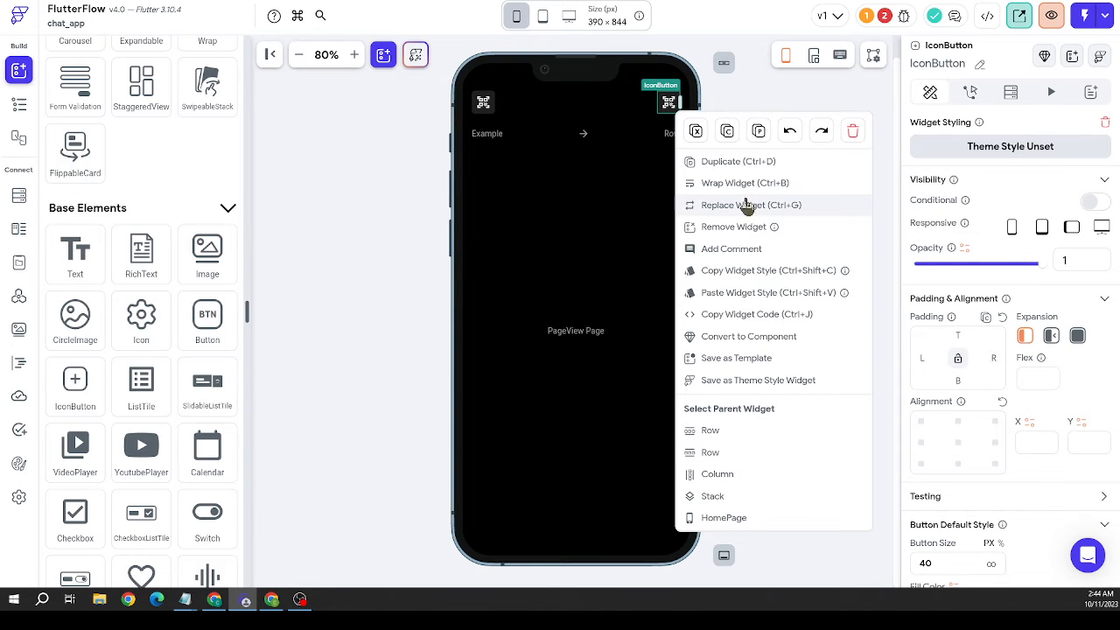
{"action": "left_click", "coordinate": [740, 159]}
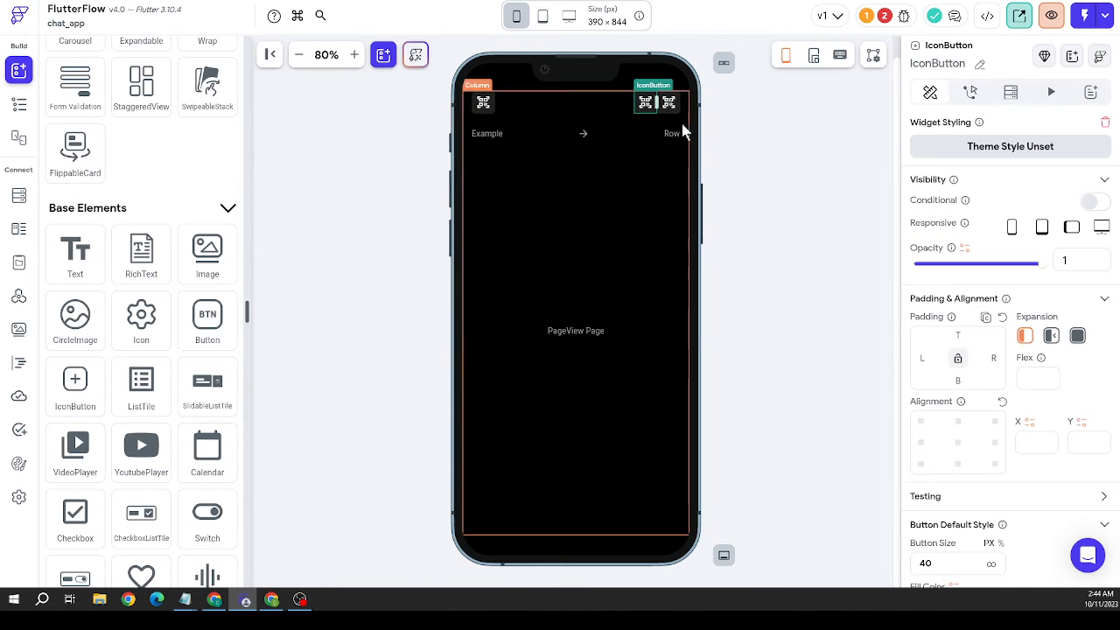
{"action": "left_click", "coordinate": [993, 357]}
{"action": "type", "text": "6"}
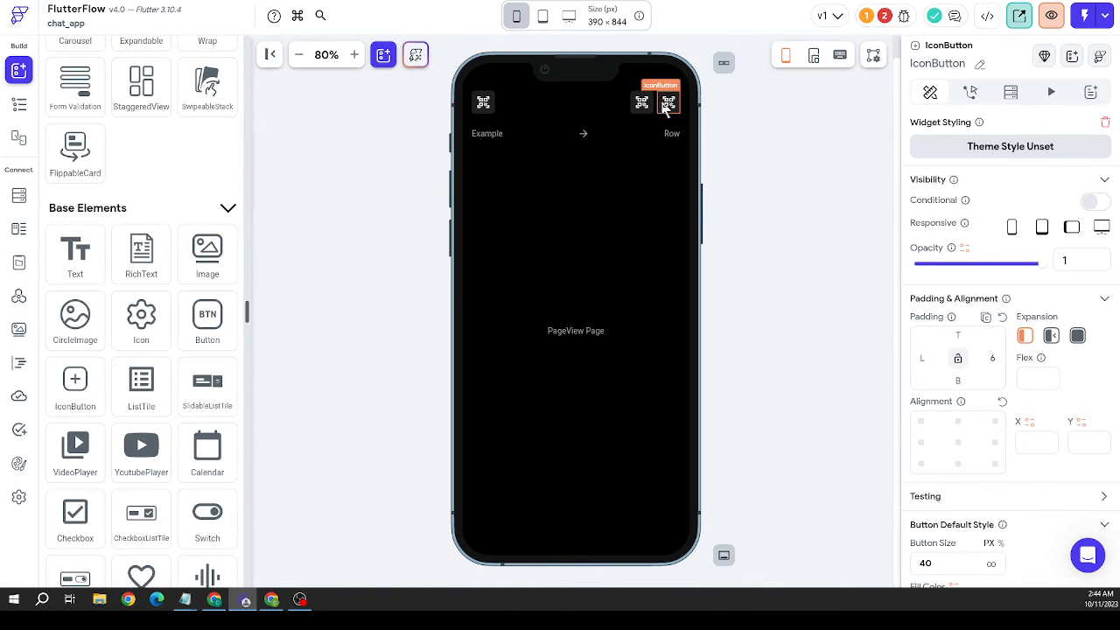
Search the icons for "video" and assign the Video Camera Front icon to the rightmost IconButton
{"action": "scroll", "coordinate": [1050, 385], "scroll_direction": "down", "scroll_amount": 5}
{"action": "left_click", "coordinate": [1006, 371]}
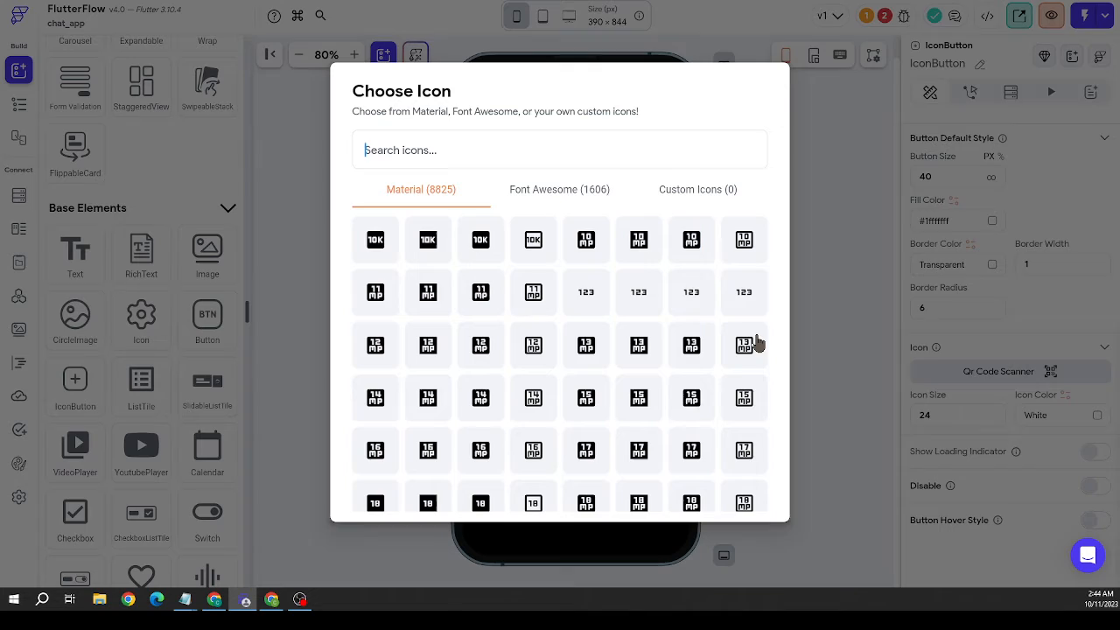
{"action": "left_click", "coordinate": [535, 144]}
{"action": "type", "text": "video"}
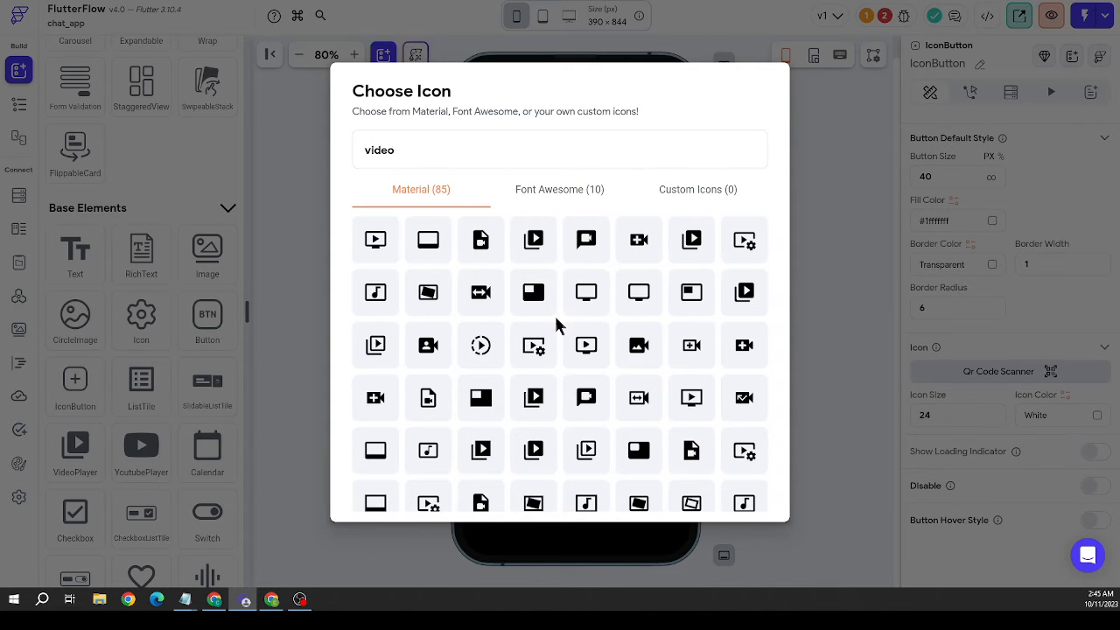
{"action": "scroll", "coordinate": [564, 337], "scroll_direction": "down", "scroll_amount": 5}
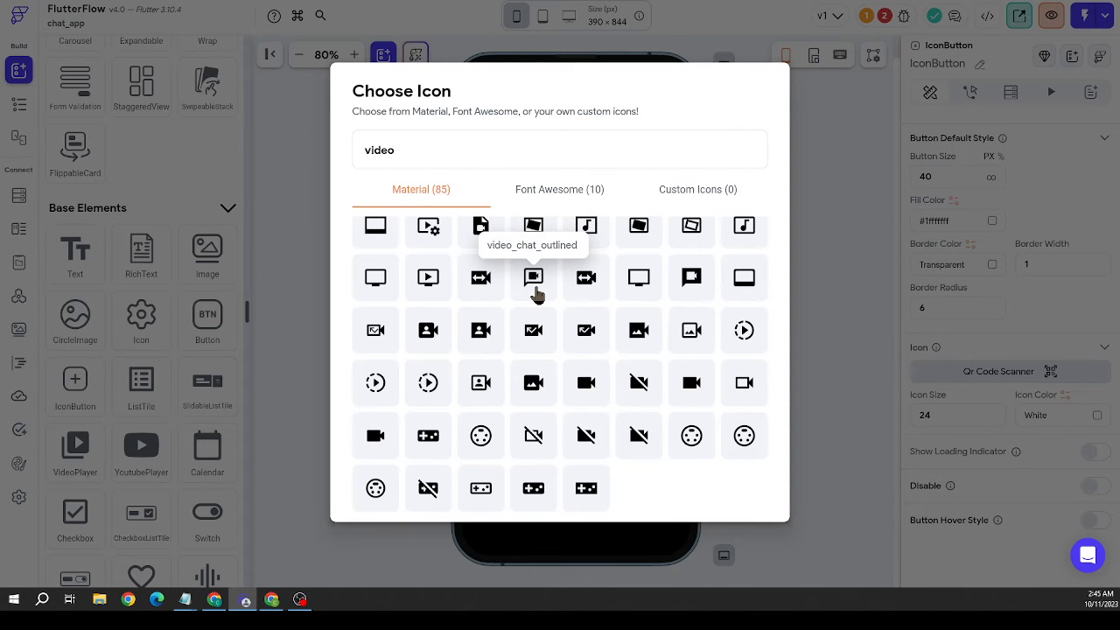
{"action": "scroll", "coordinate": [551, 315], "scroll_direction": "up", "scroll_amount": 3}
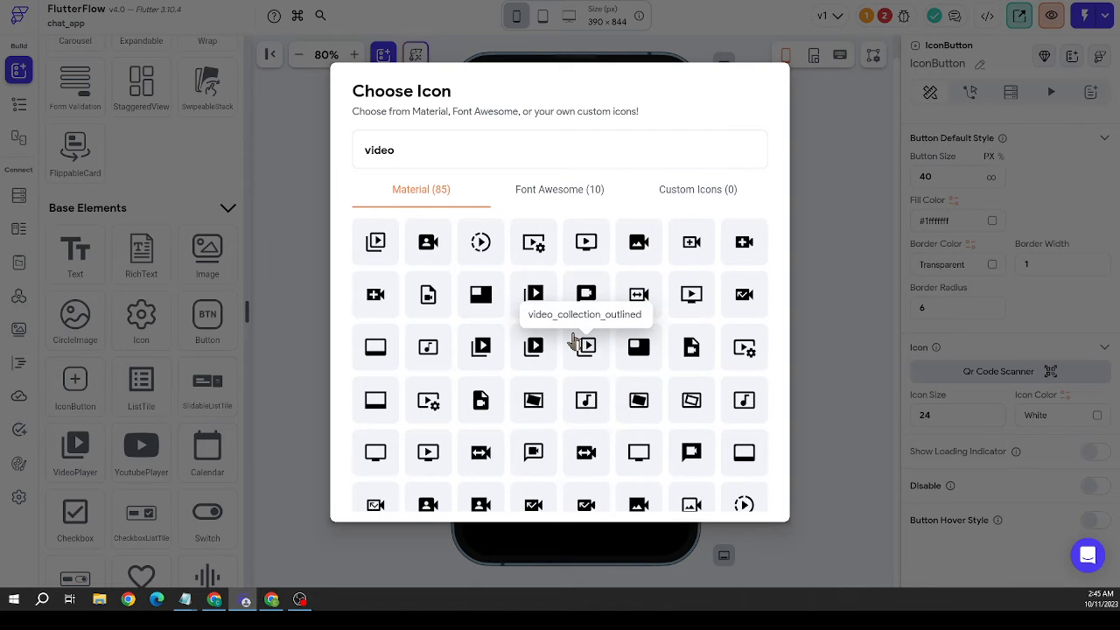
{"action": "scroll", "coordinate": [573, 343], "scroll_direction": "down", "scroll_amount": 4}
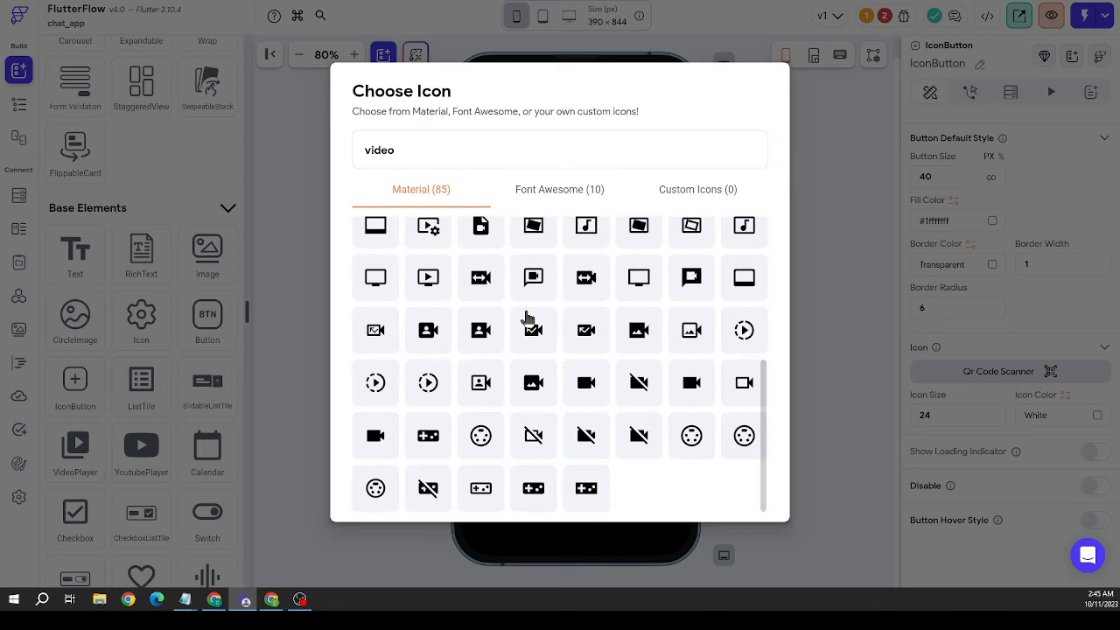
{"action": "scroll", "coordinate": [481, 328], "scroll_direction": "up", "scroll_amount": 2}
{"action": "scroll", "coordinate": [478, 337], "scroll_direction": "up", "scroll_amount": 1}
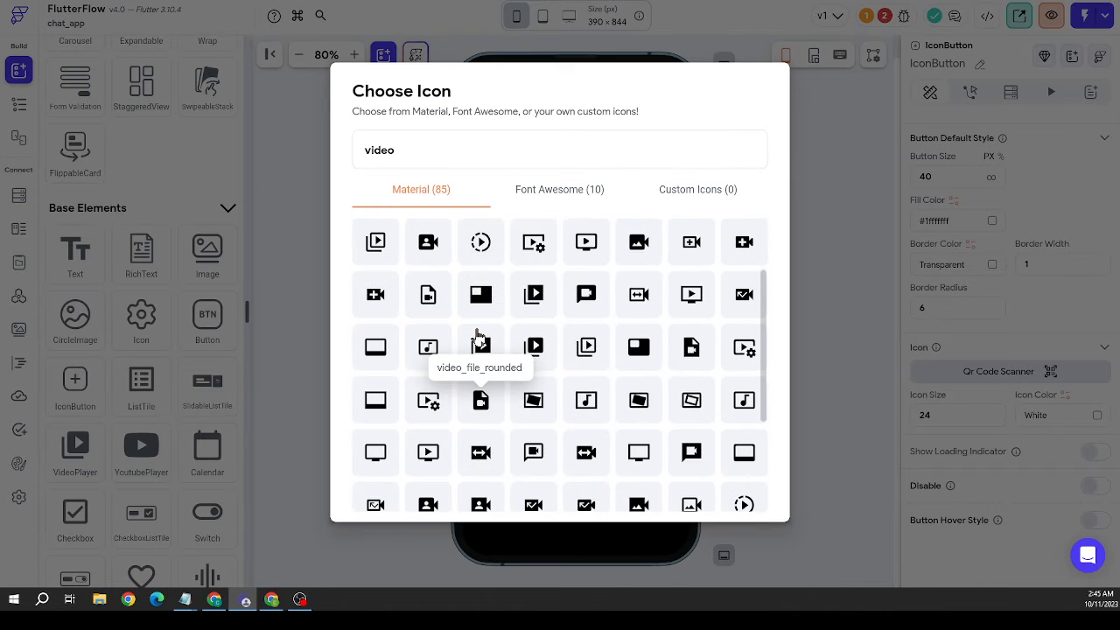
{"action": "left_click", "coordinate": [430, 248]}
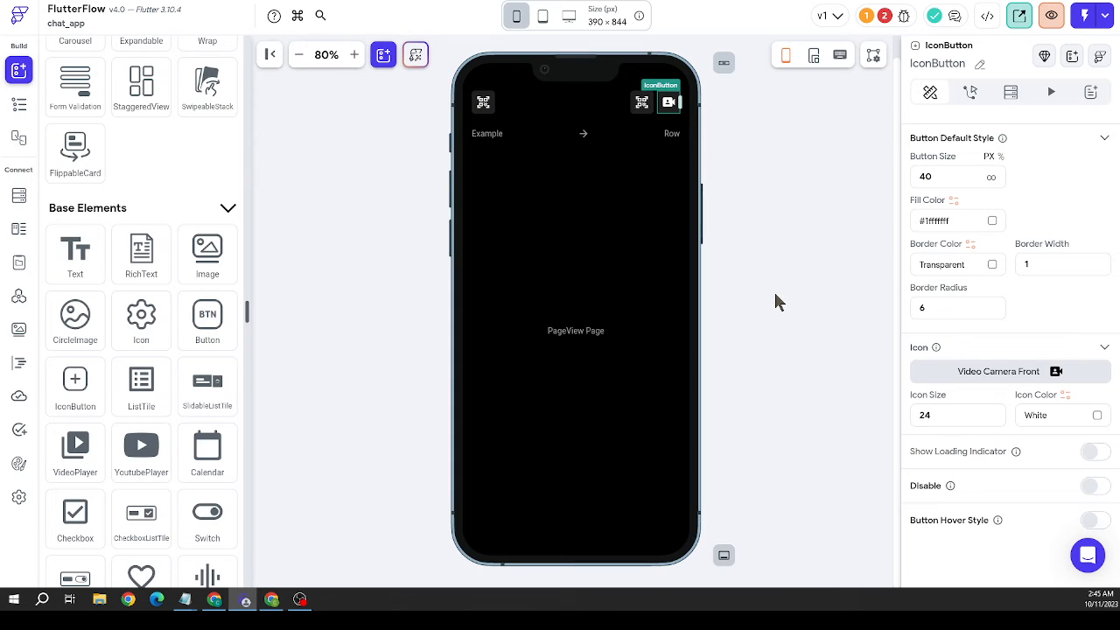
{"action": "left_click", "coordinate": [782, 234]}
Search the icons for "add" and assign the add-person icon to the left IconButton of the nested Row
{"action": "left_click", "coordinate": [647, 102]}
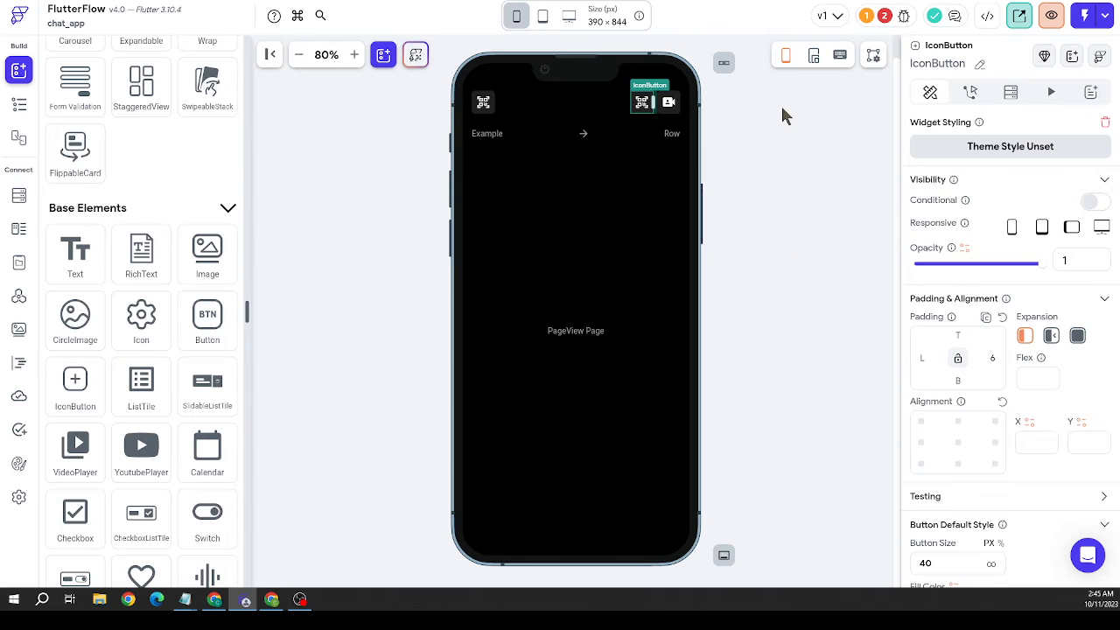
{"action": "scroll", "coordinate": [1030, 415], "scroll_direction": "down", "scroll_amount": 5}
{"action": "left_click", "coordinate": [999, 371]}
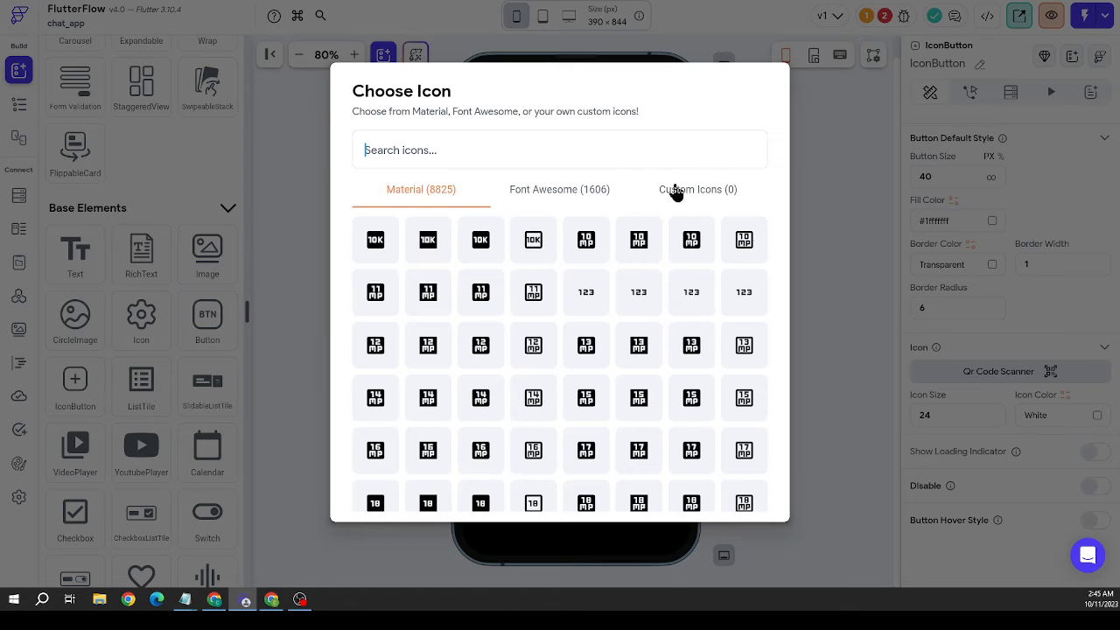
{"action": "type", "text": "add"}
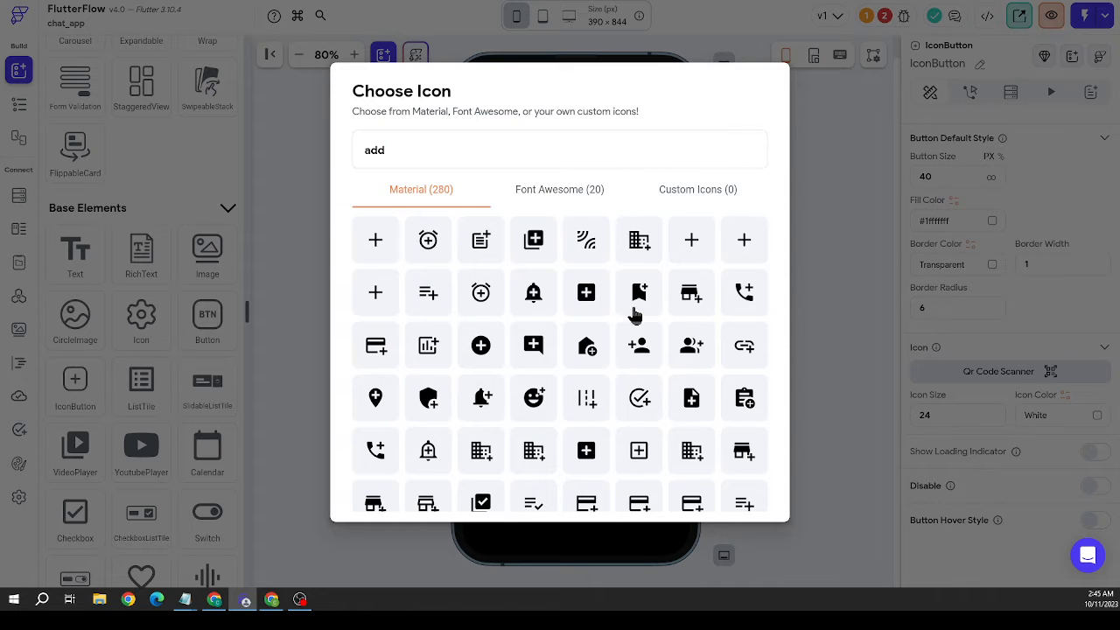
{"action": "left_click", "coordinate": [639, 346]}
{"action": "left_click", "coordinate": [795, 220]}
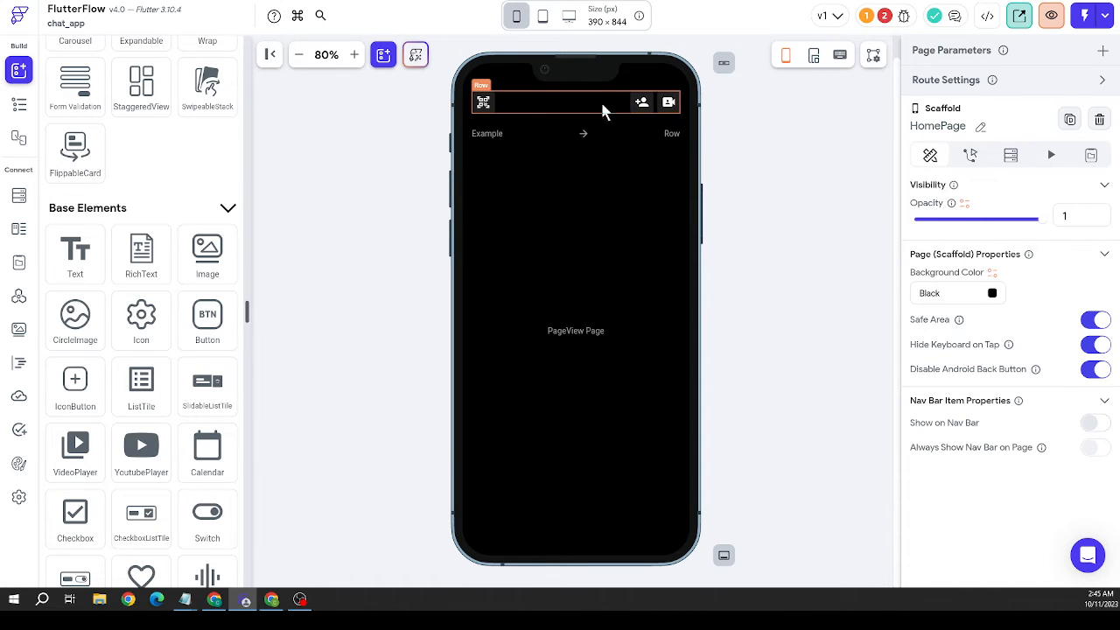
Add an Image between the header's icon buttons and resize it to 166 px wide and about 32 px high
{"action": "scroll", "coordinate": [152, 302], "scroll_direction": "up", "scroll_amount": 10}
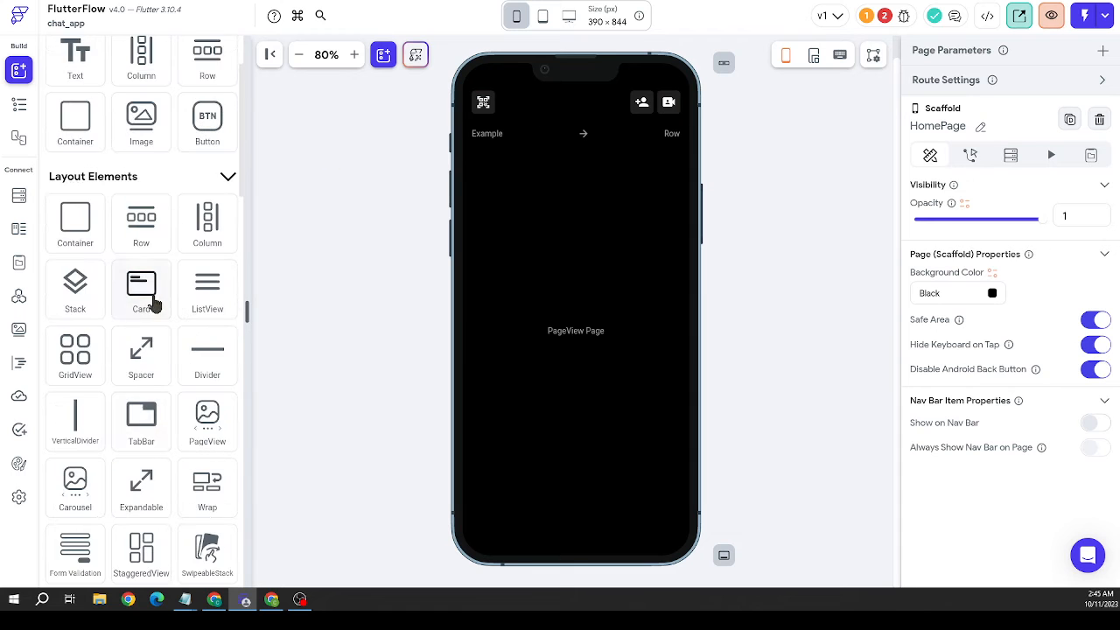
{"action": "left_click_drag", "start_coordinate": [163, 252], "coordinate": [567, 101]}
{"action": "left_click_drag", "start_coordinate": [583, 205], "coordinate": [590, 120]}
{"action": "left_click_drag", "start_coordinate": [672, 103], "coordinate": [564, 107]}
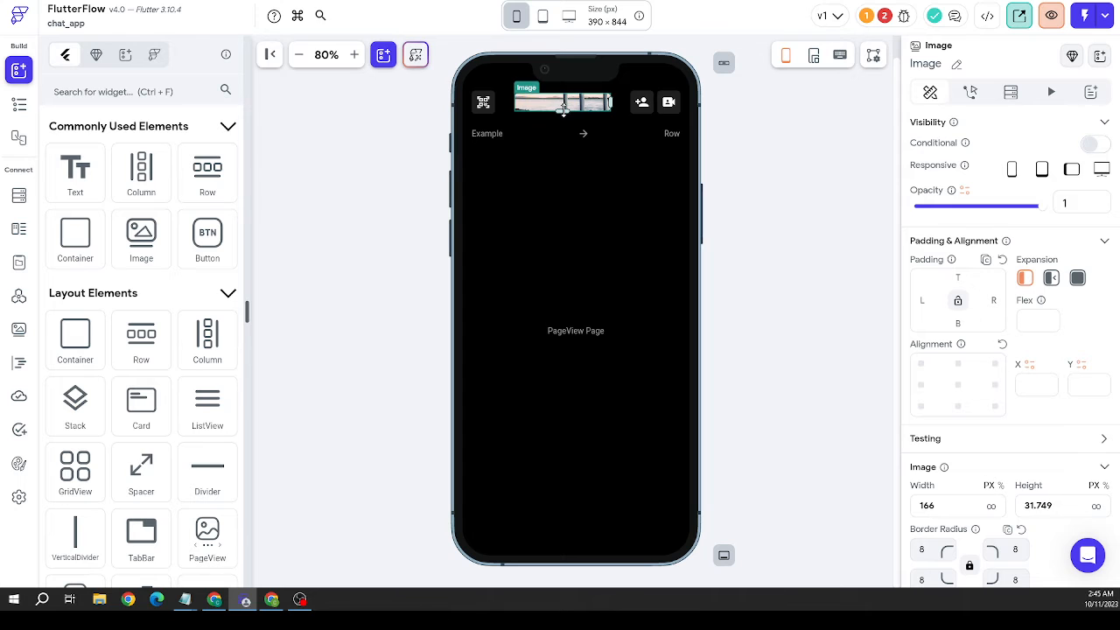
{"action": "left_click", "coordinate": [794, 196]}
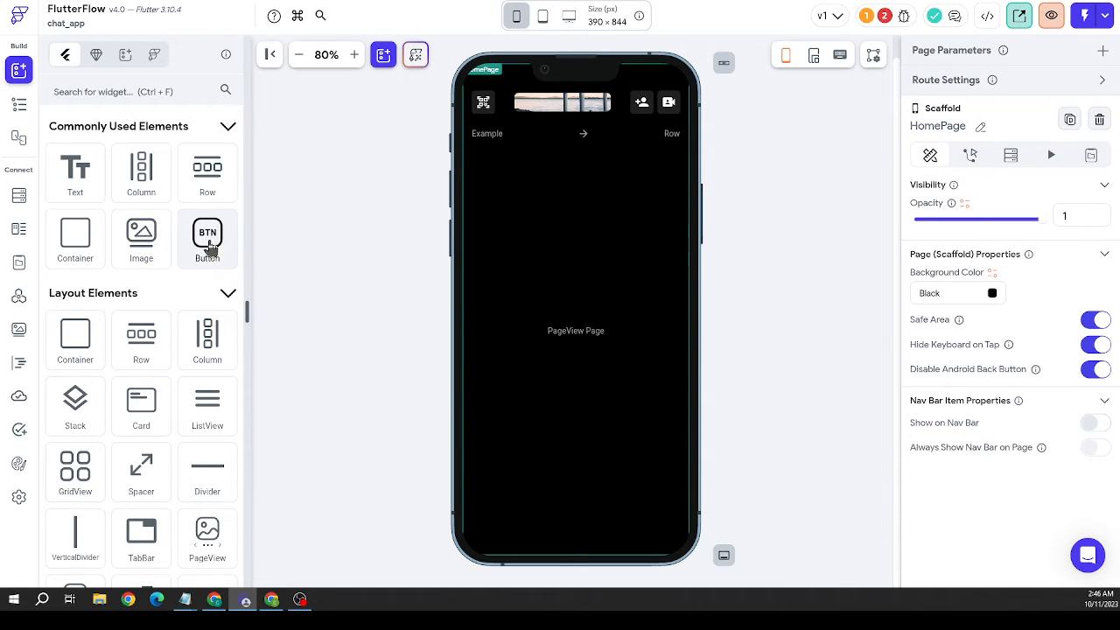
Add a Container to the second Row and reduce its height to 34 px
{"action": "left_click_drag", "start_coordinate": [75, 251], "coordinate": [501, 140]}
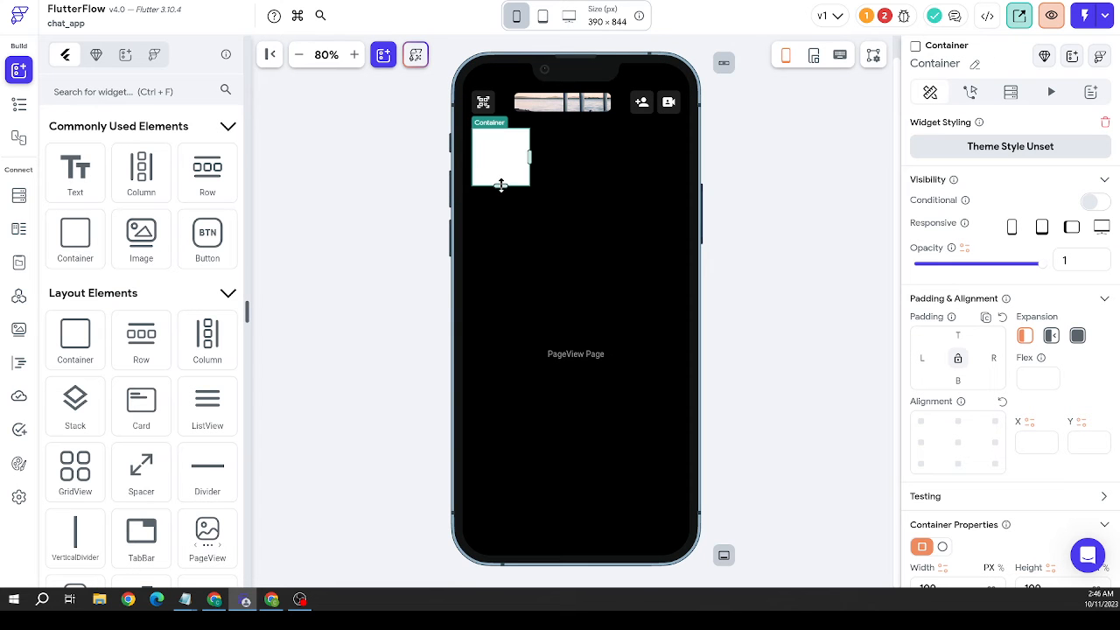
{"action": "left_click_drag", "start_coordinate": [501, 184], "coordinate": [505, 147]}
Set the Container's border radius to 25 on all corners
{"action": "scroll", "coordinate": [1003, 359], "scroll_direction": "down", "scroll_amount": 5}
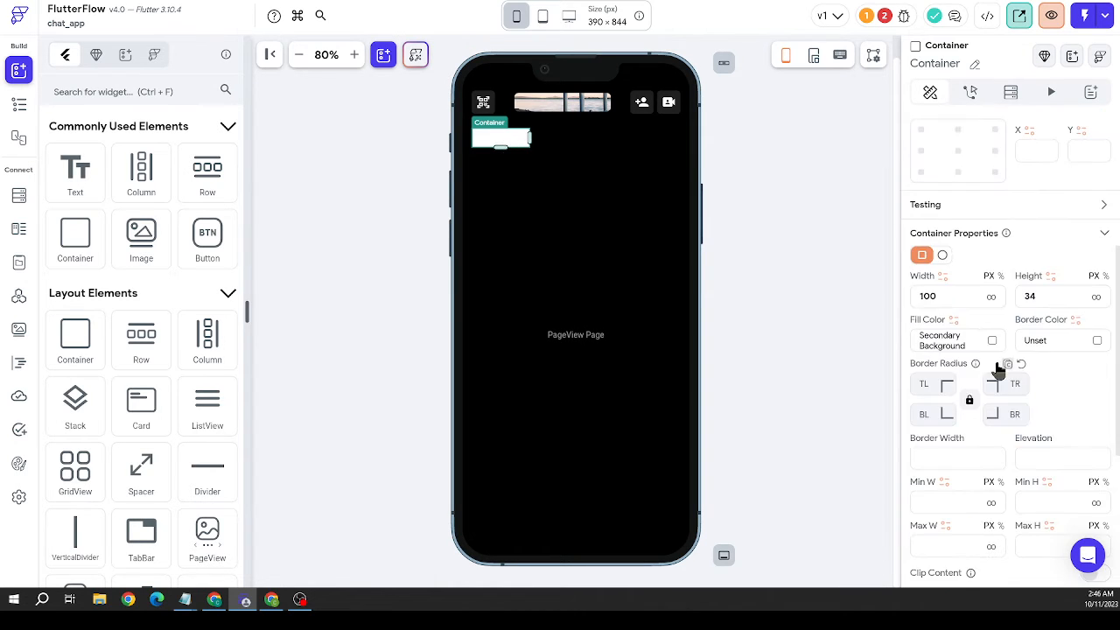
{"action": "left_click", "coordinate": [942, 387]}
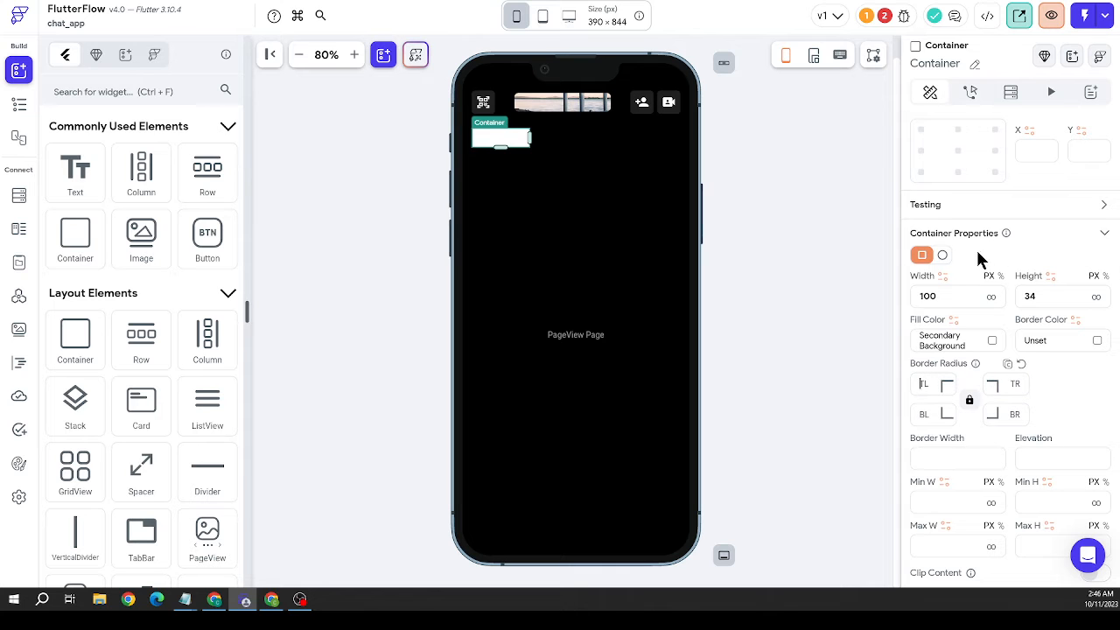
{"action": "type", "text": "25"}
{"action": "left_click", "coordinate": [790, 245]}
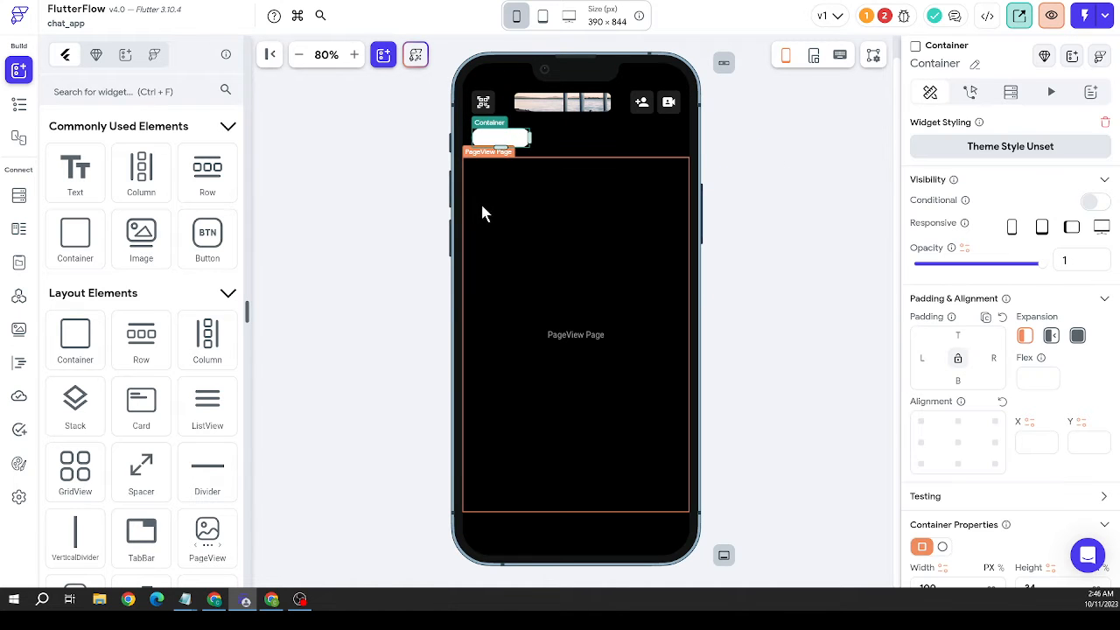
Center the rounded Container's child alignment and add a Text widget inside it
{"action": "scroll", "coordinate": [955, 340], "scroll_direction": "down", "scroll_amount": 5}
{"action": "scroll", "coordinate": [956, 340], "scroll_direction": "down", "scroll_amount": 3}
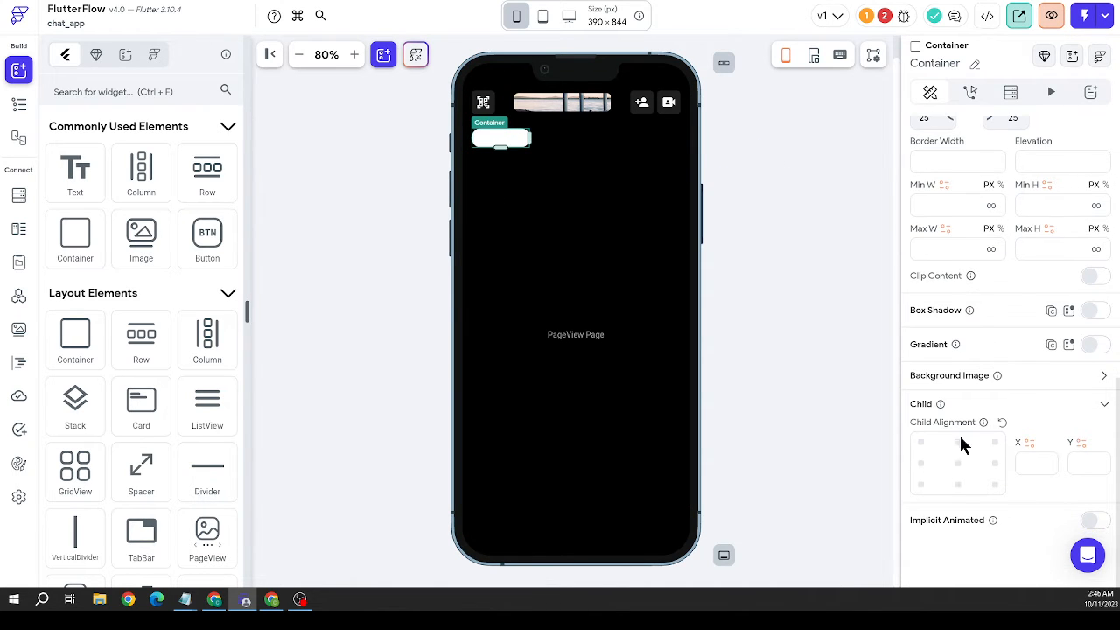
{"action": "left_click", "coordinate": [957, 463]}
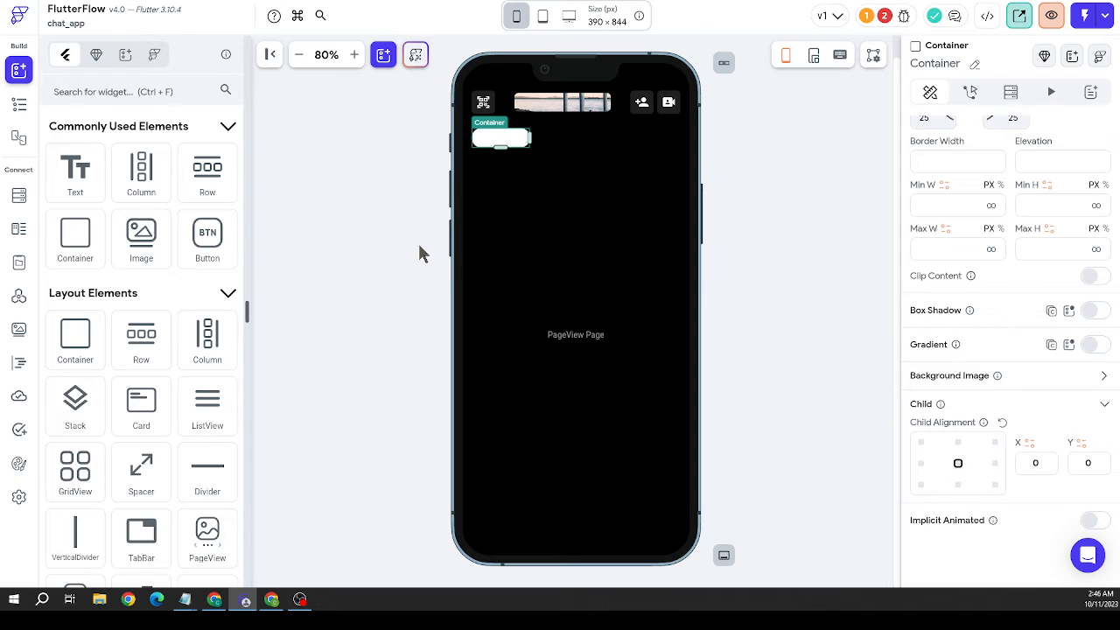
{"action": "left_click_drag", "start_coordinate": [76, 170], "coordinate": [534, 145]}
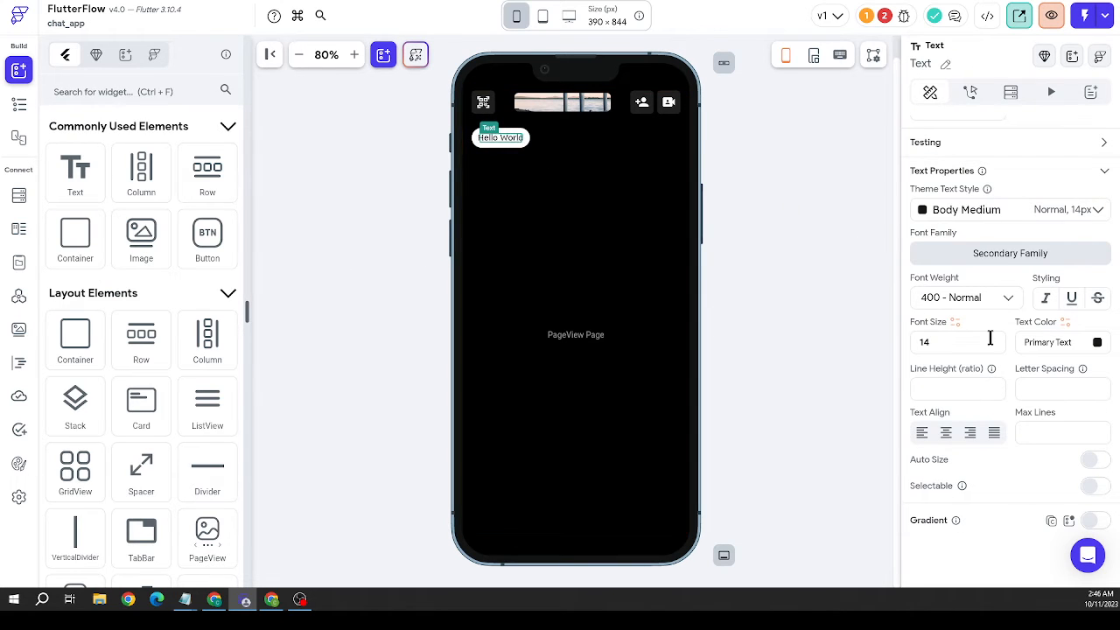
Set the color of the Text inside the rounded Container to white
{"action": "left_click", "coordinate": [1096, 342]}
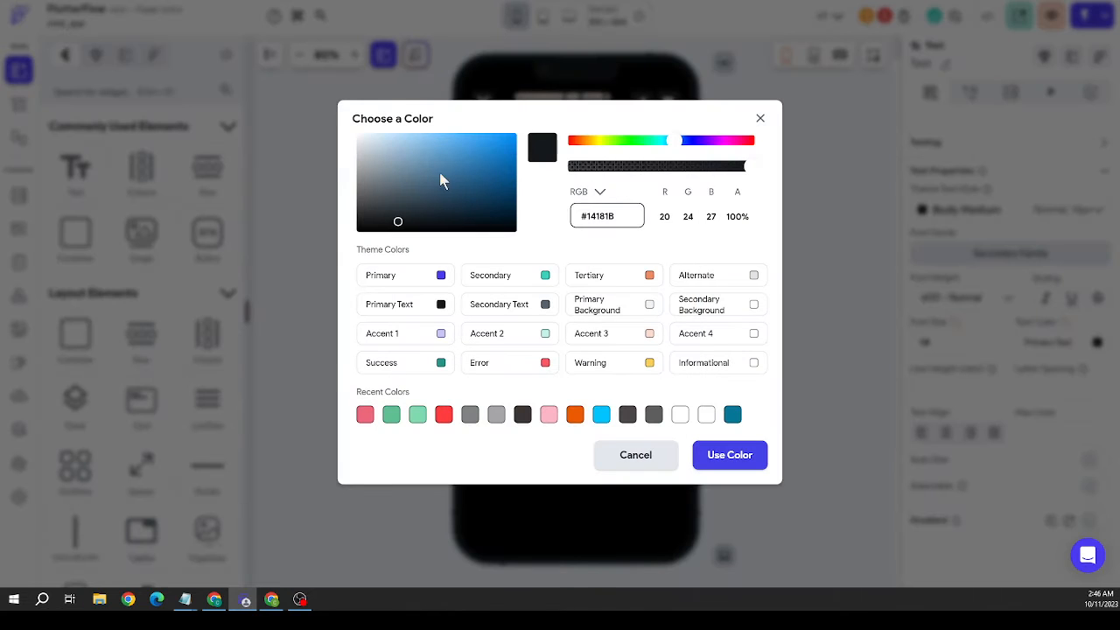
{"action": "left_click_drag", "start_coordinate": [440, 173], "coordinate": [342, 109]}
{"action": "left_click", "coordinate": [745, 454]}
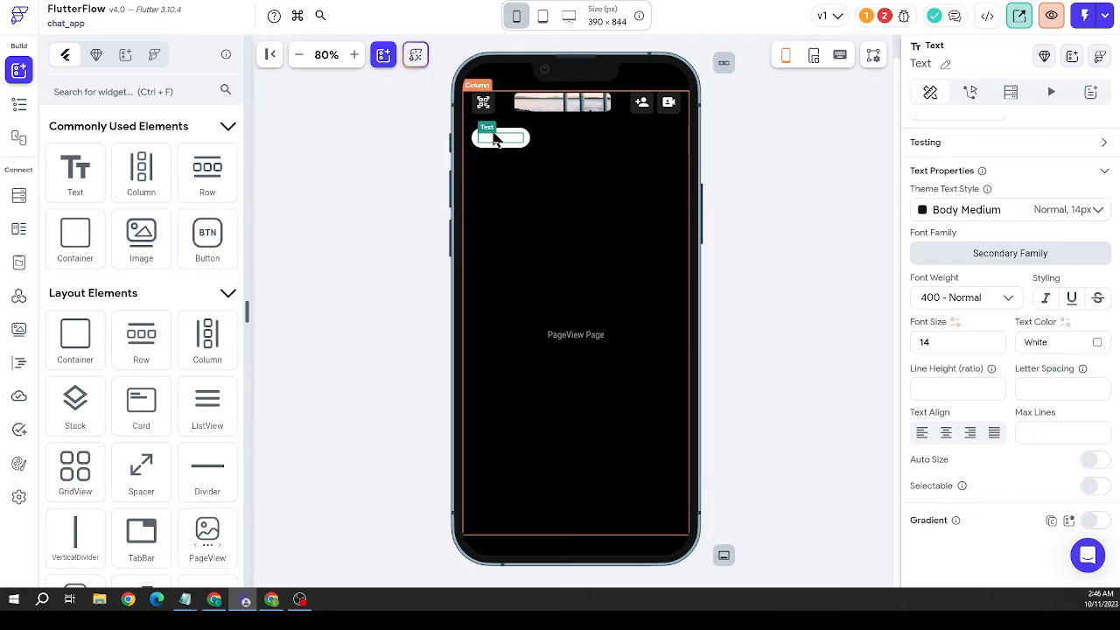
Set the rounded Container's fill color to the recent light blue #00C4FF
{"action": "left_click", "coordinate": [515, 147]}
{"action": "scroll", "coordinate": [1079, 423], "scroll_direction": "down", "scroll_amount": 2}
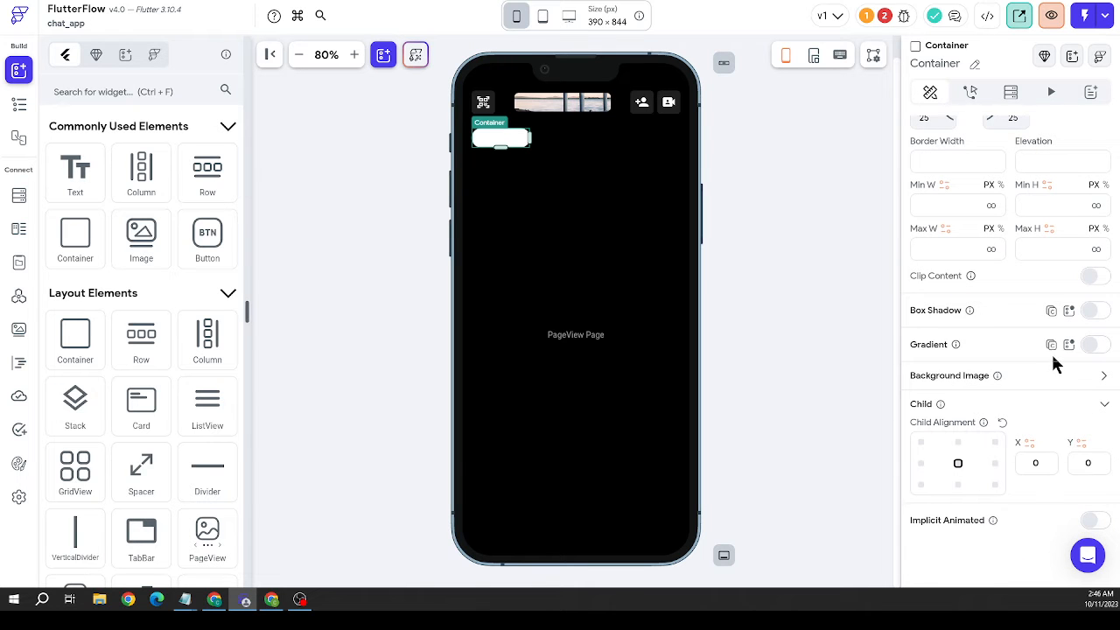
{"action": "scroll", "coordinate": [993, 342], "scroll_direction": "up", "scroll_amount": 5}
{"action": "left_click", "coordinate": [990, 453]}
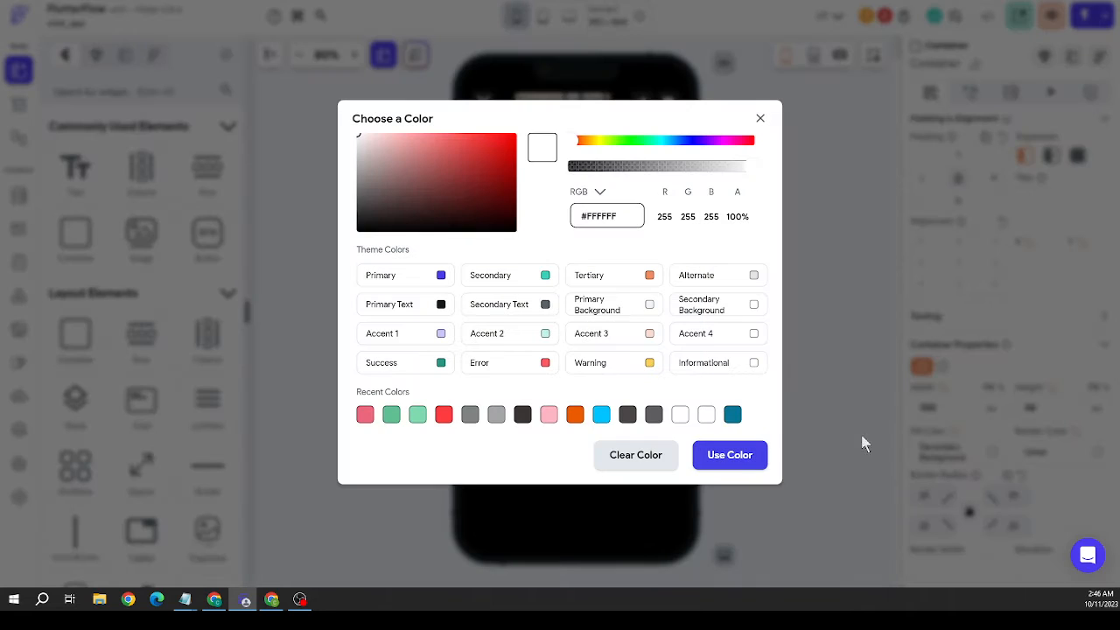
{"action": "left_click", "coordinate": [601, 416]}
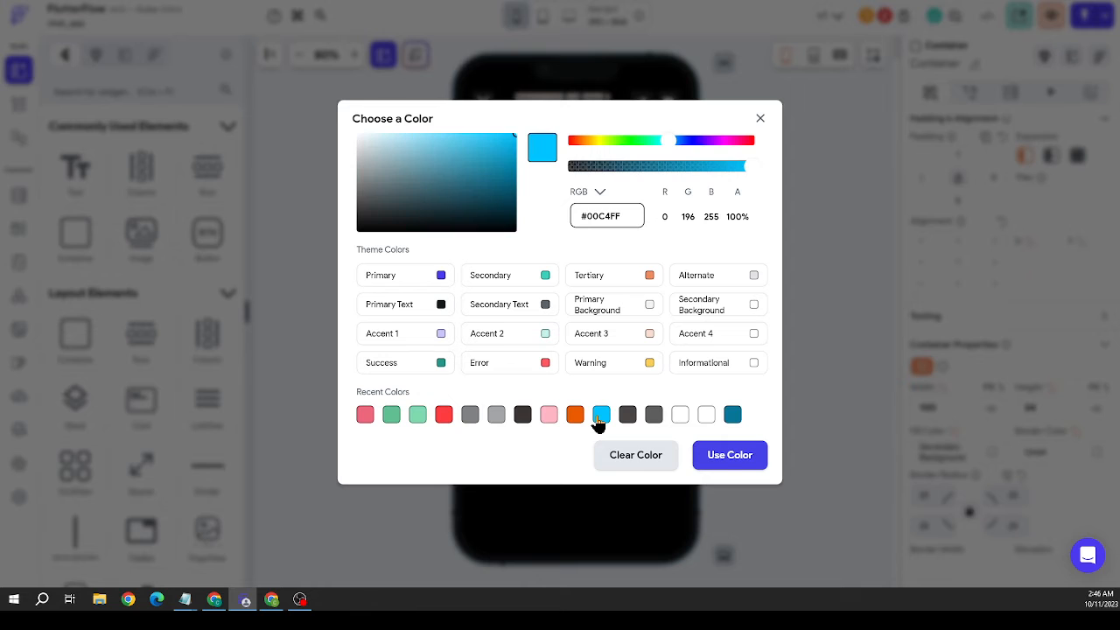
{"action": "left_click", "coordinate": [725, 458]}
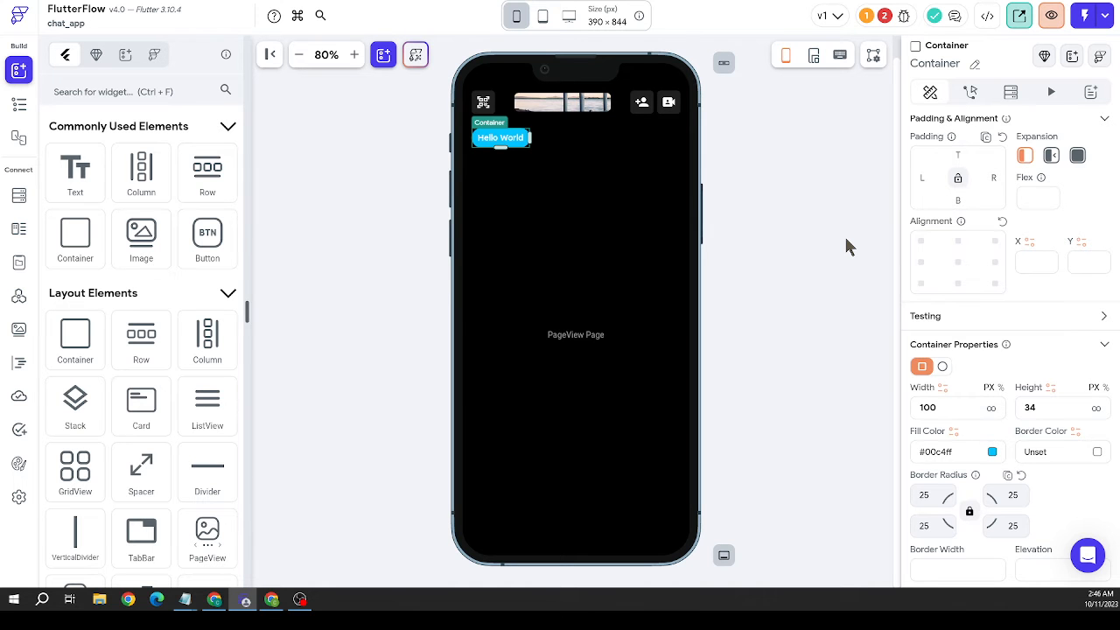
{"action": "left_click", "coordinate": [845, 239]}
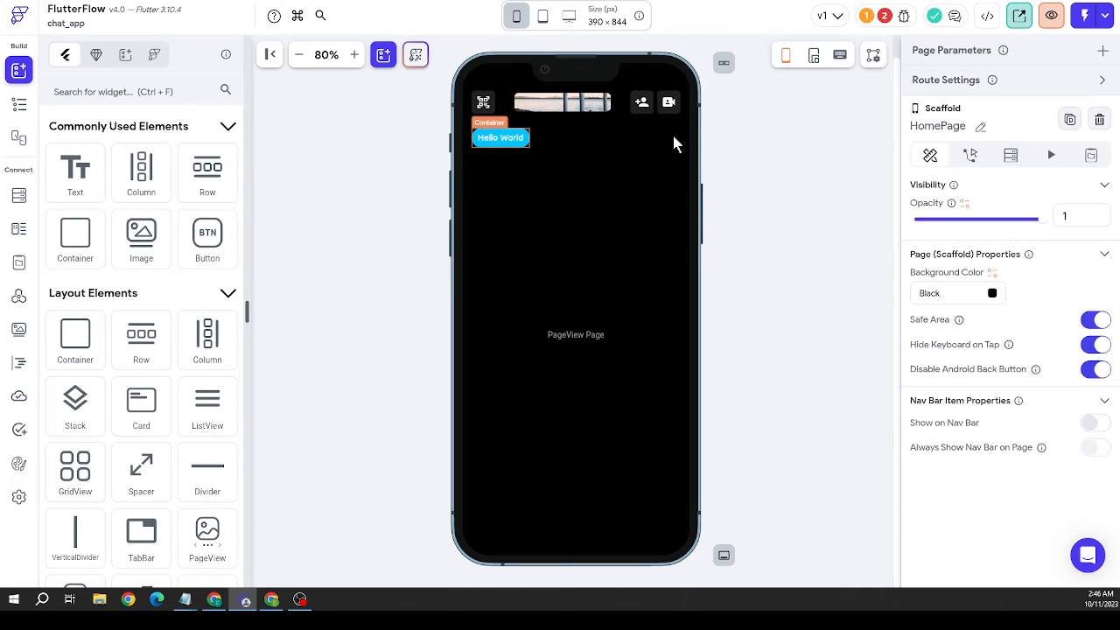
Try the recent gray shades as the rounded Container's fill and apply #4B4646
{"action": "left_click", "coordinate": [501, 138]}
{"action": "scroll", "coordinate": [1039, 333], "scroll_direction": "down", "scroll_amount": 7}
{"action": "scroll", "coordinate": [994, 210], "scroll_direction": "up", "scroll_amount": 2}
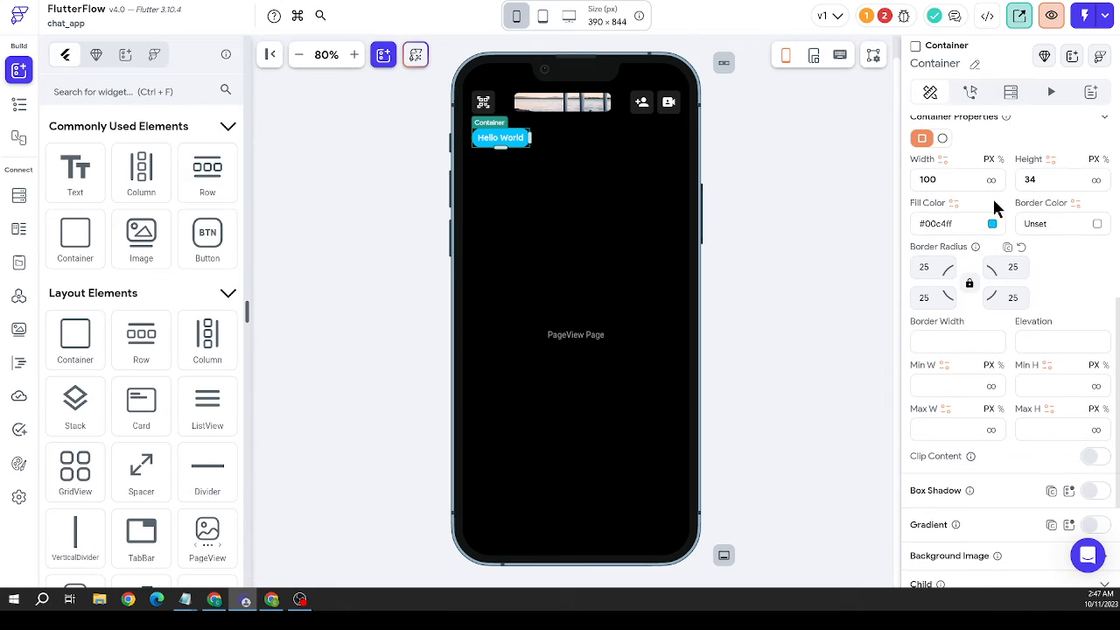
{"action": "left_click", "coordinate": [992, 225]}
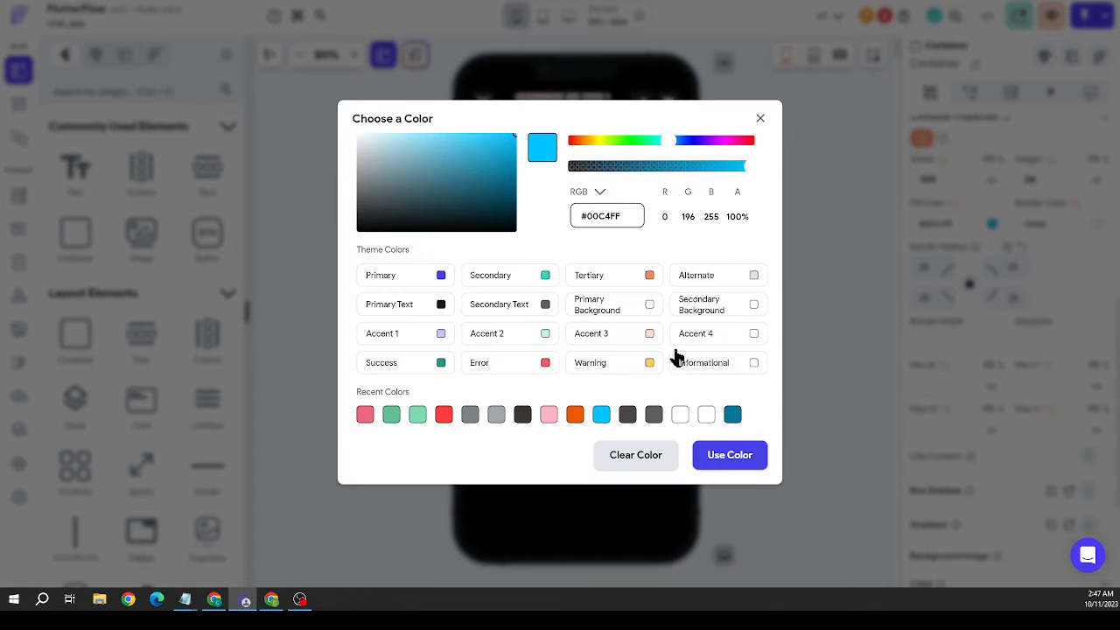
{"action": "left_click", "coordinate": [653, 416]}
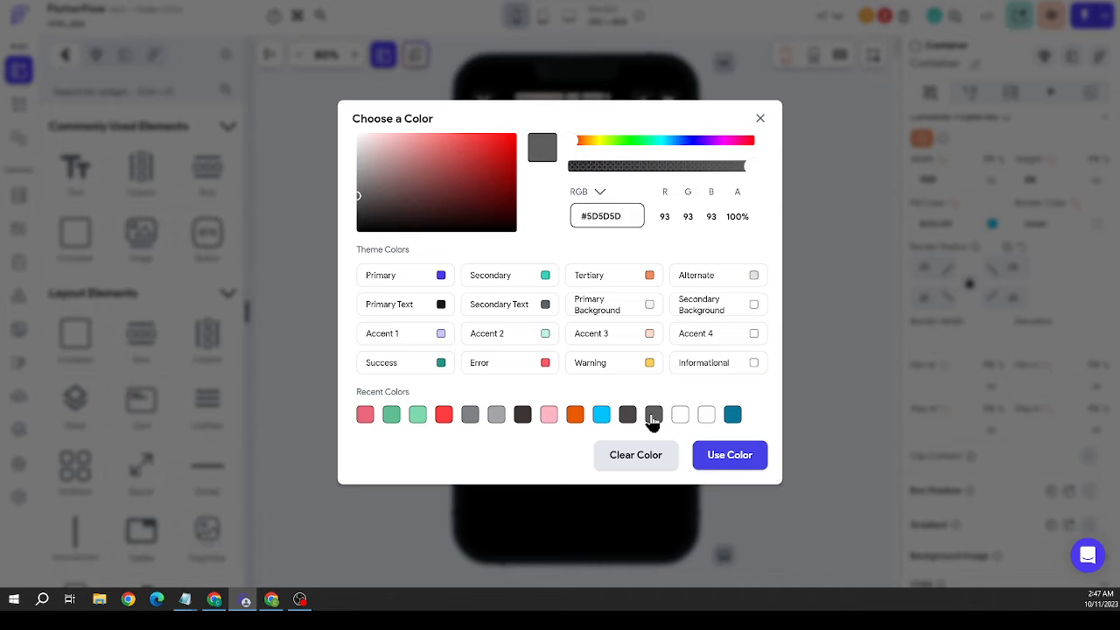
{"action": "left_click", "coordinate": [629, 417]}
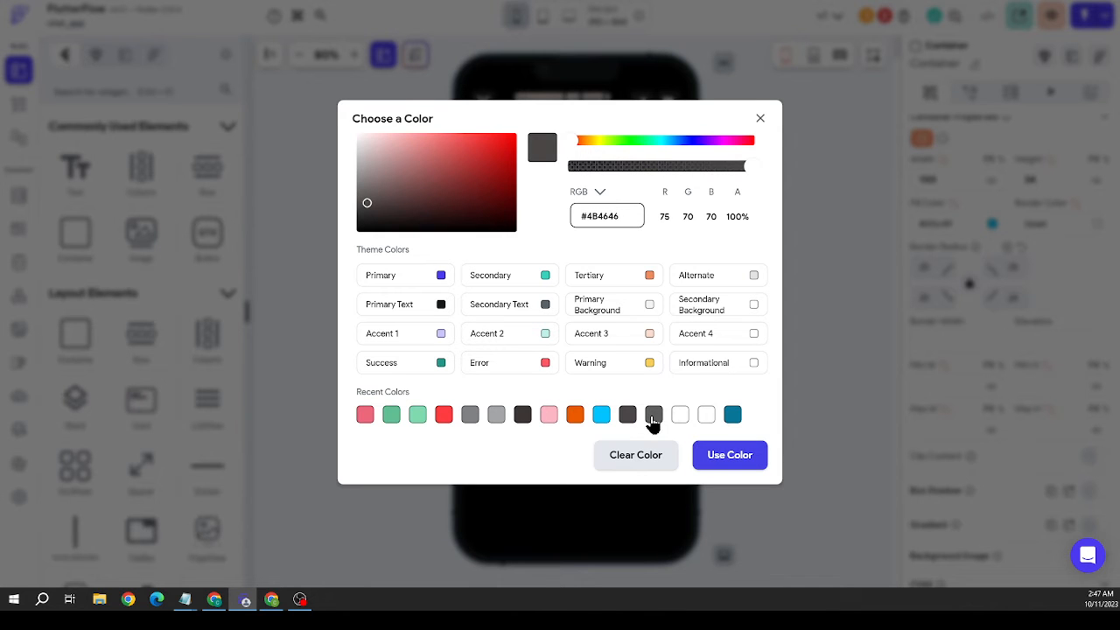
{"action": "left_click", "coordinate": [723, 461]}
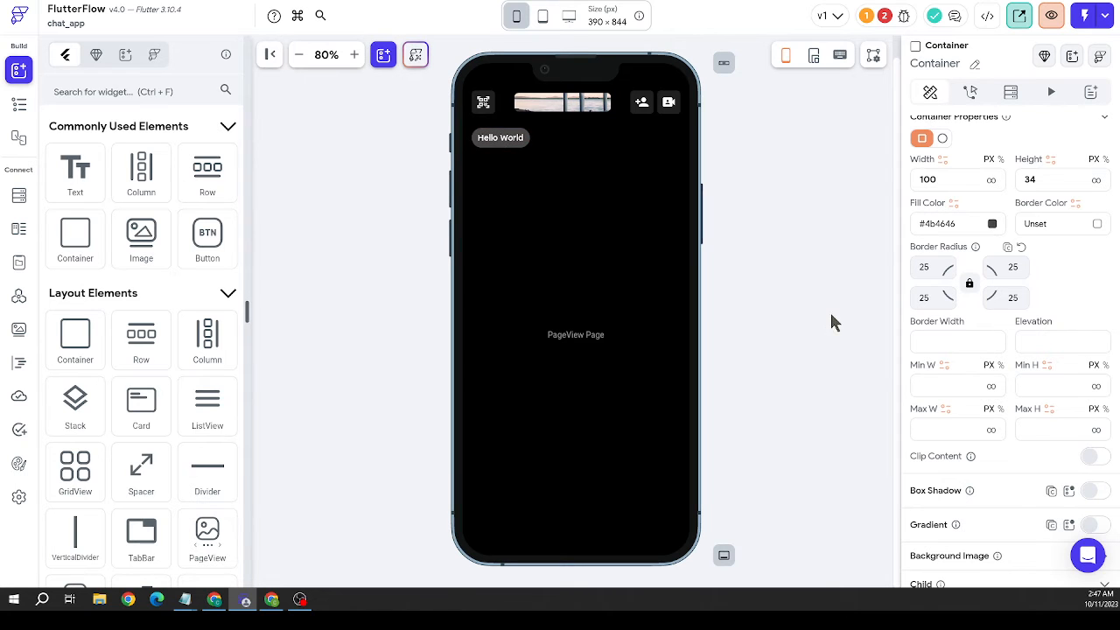
Set the rounded Container's fill color to the recent dark gray #3C3636
{"action": "left_click", "coordinate": [505, 152]}
{"action": "left_click", "coordinate": [503, 147]}
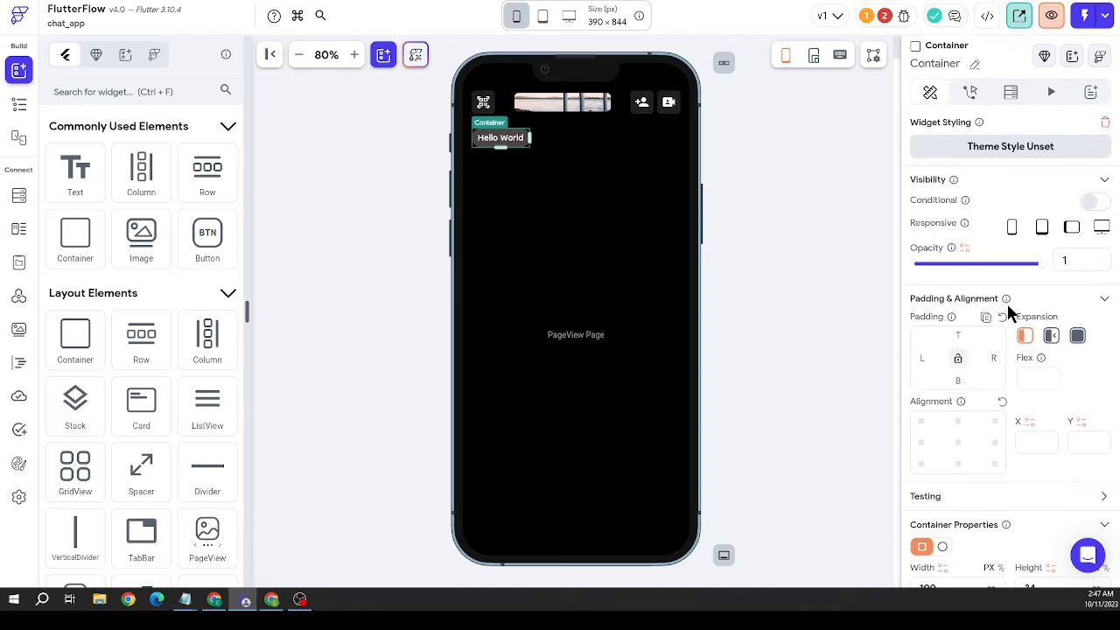
{"action": "scroll", "coordinate": [1007, 350], "scroll_direction": "down", "scroll_amount": 6}
{"action": "scroll", "coordinate": [985, 324], "scroll_direction": "up", "scroll_amount": 3}
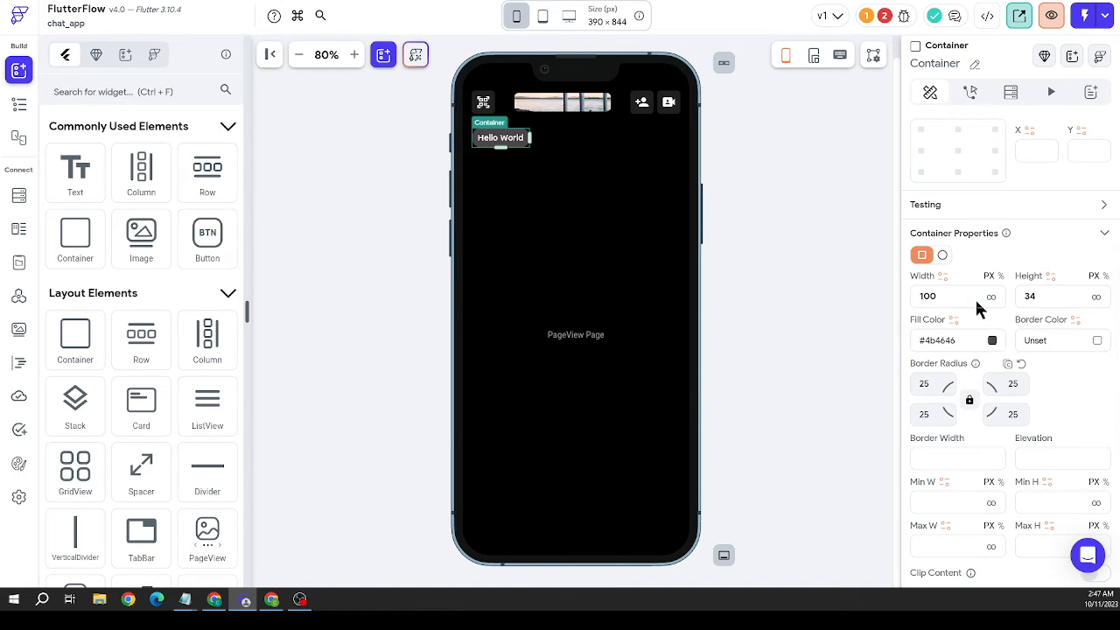
{"action": "left_click", "coordinate": [992, 340]}
{"action": "left_click", "coordinate": [522, 415]}
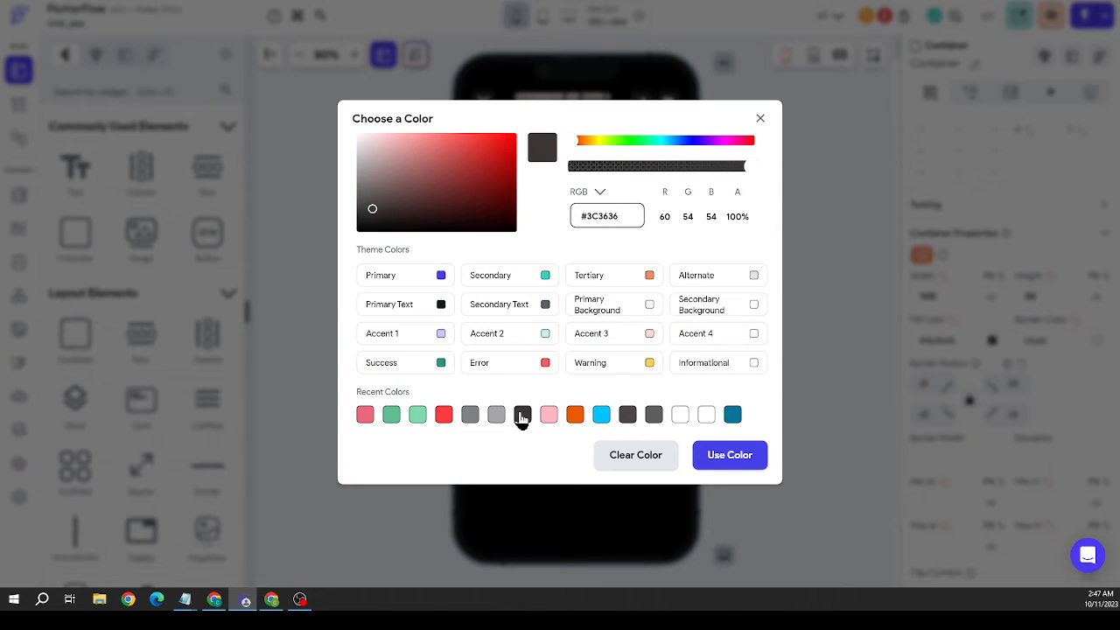
{"action": "left_click", "coordinate": [723, 455]}
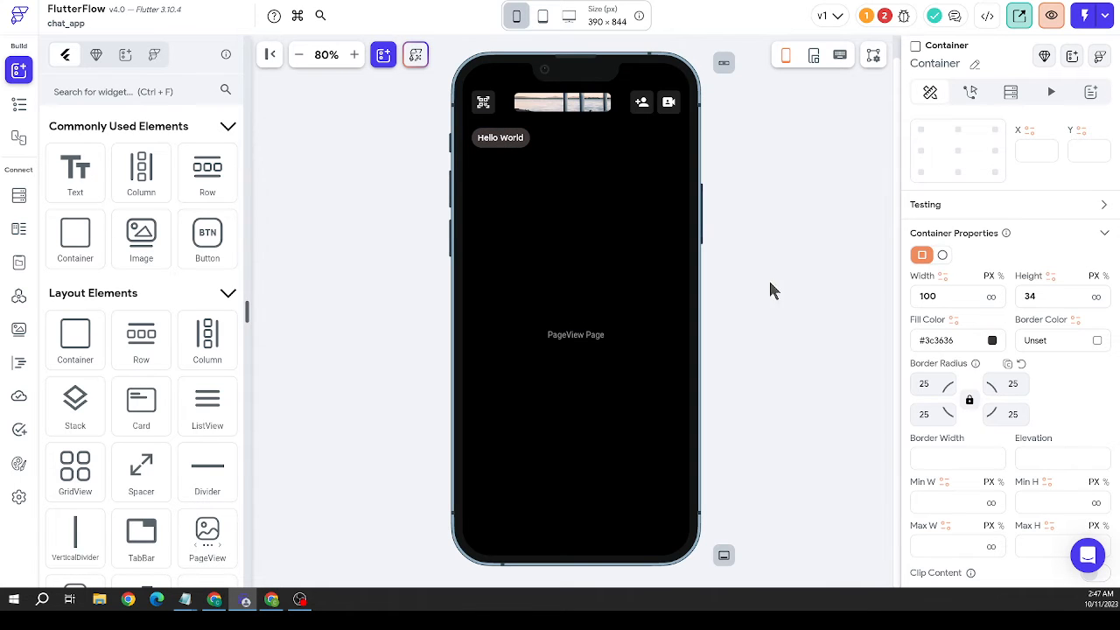
{"action": "left_click", "coordinate": [337, 273]}
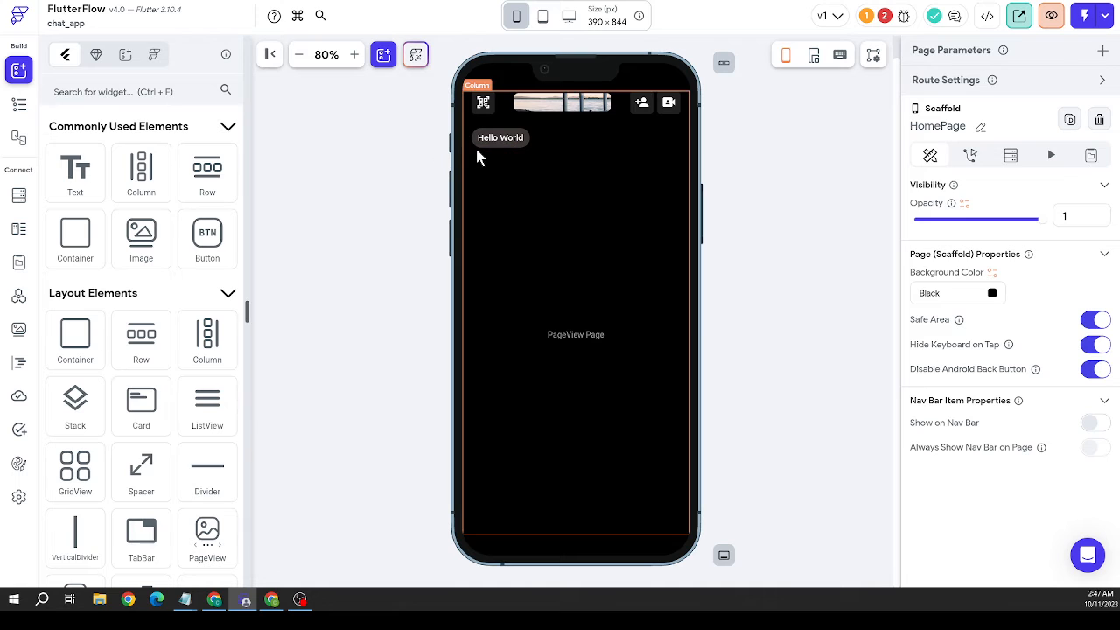
{"action": "left_click", "coordinate": [600, 144]}
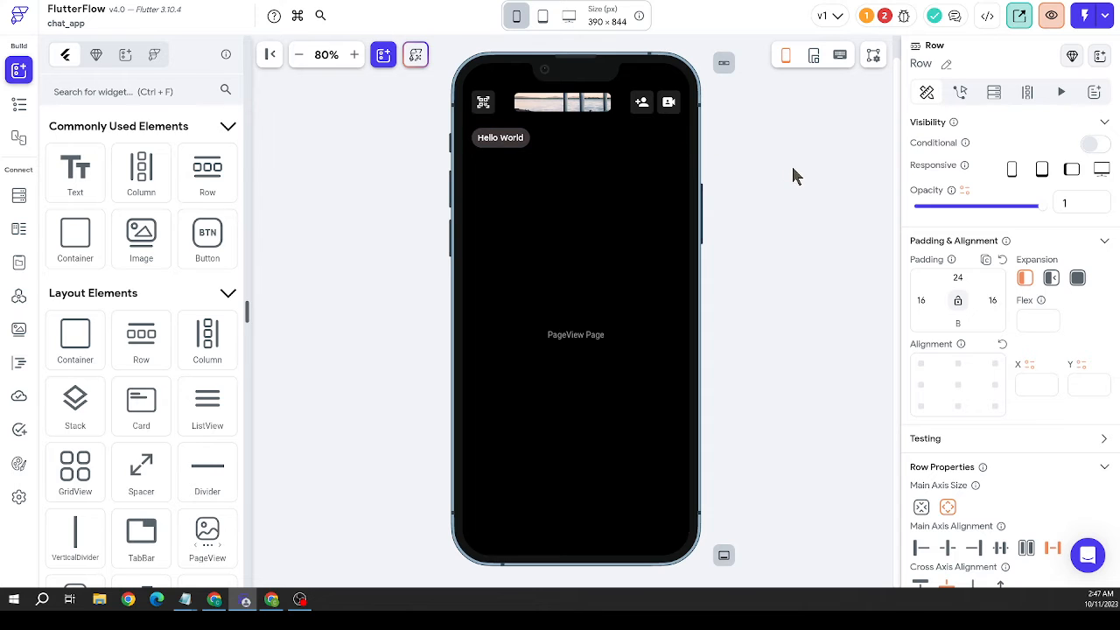
{"action": "left_click", "coordinate": [379, 278]}
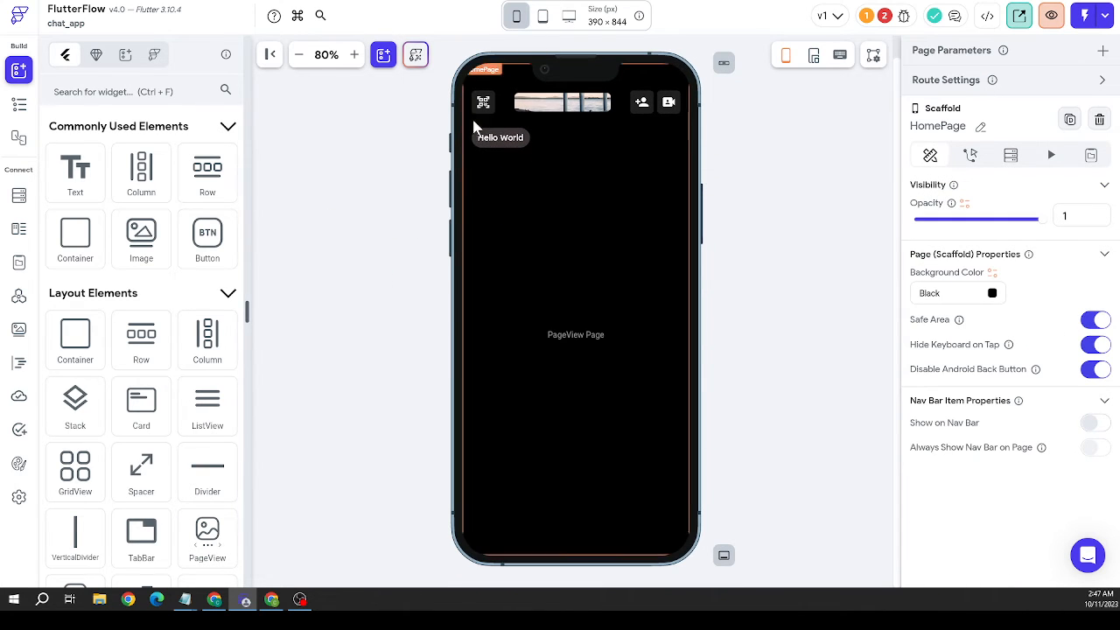
Add a ListView to the PageView page below the second Row
{"action": "left_click", "coordinate": [542, 218]}
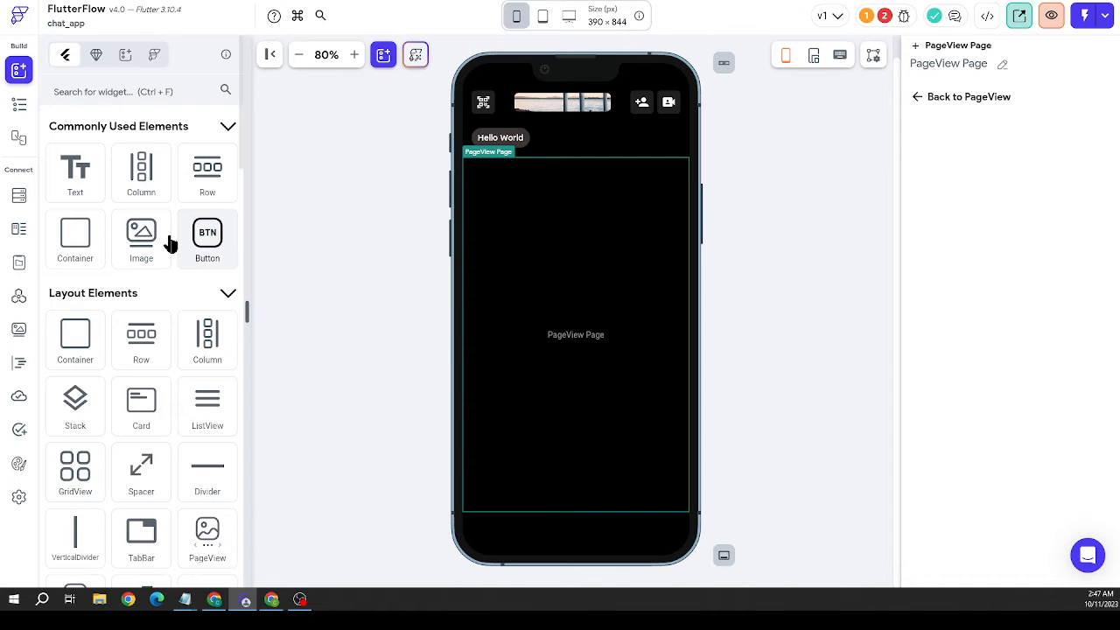
{"action": "scroll", "coordinate": [147, 241], "scroll_direction": "down", "scroll_amount": 2}
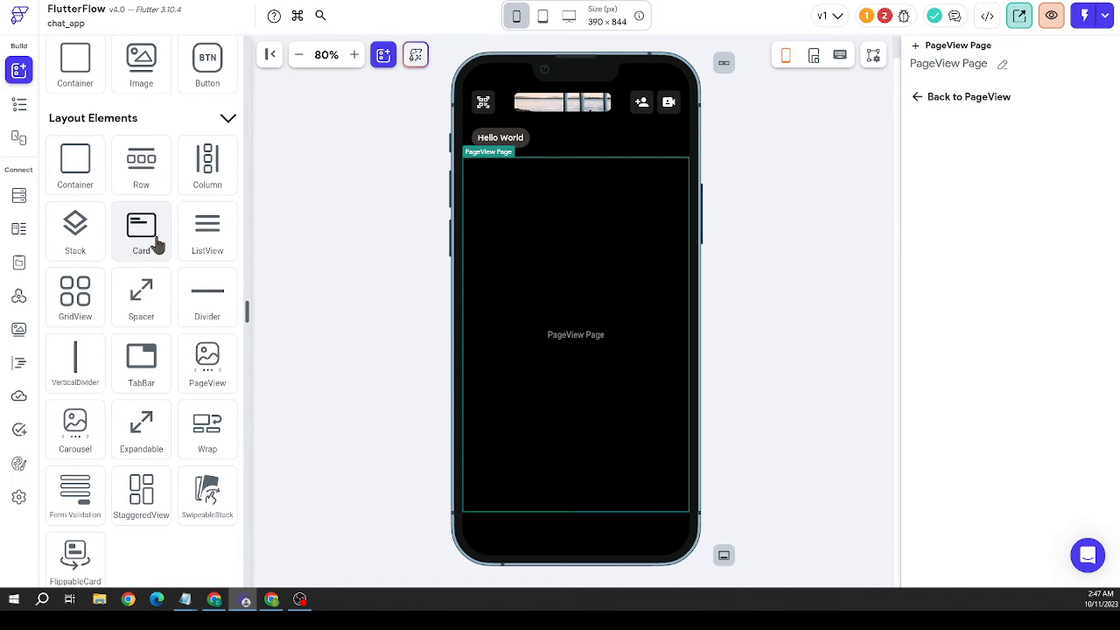
{"action": "left_click_drag", "start_coordinate": [208, 229], "coordinate": [592, 300]}
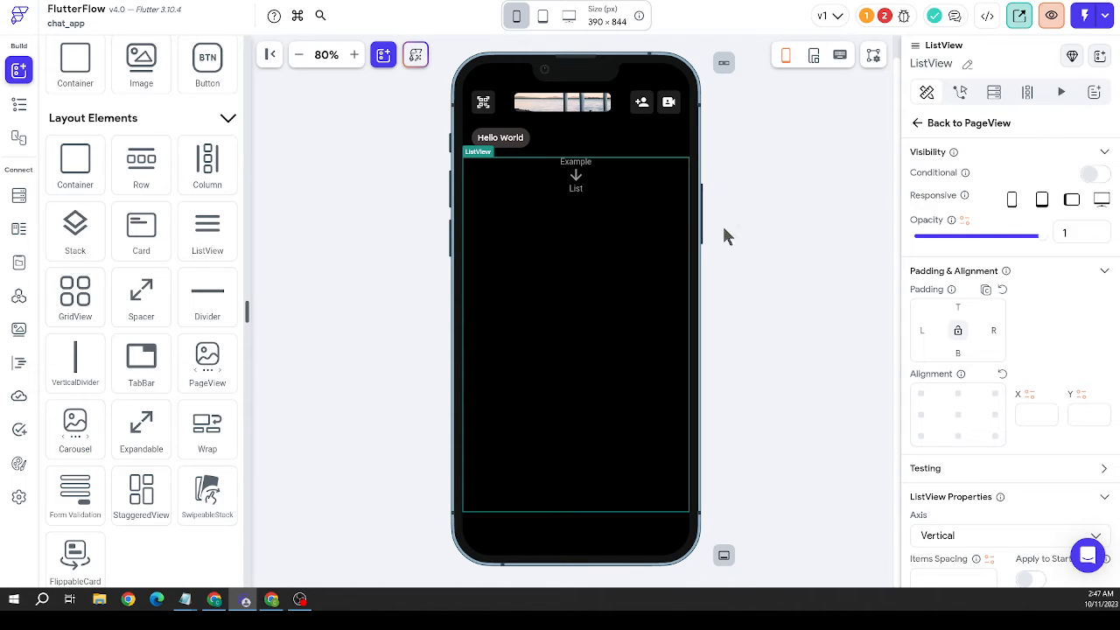
Add a Container 78 px high to the ListView and clear its fill color
{"action": "scroll", "coordinate": [127, 244], "scroll_direction": "up", "scroll_amount": 2}
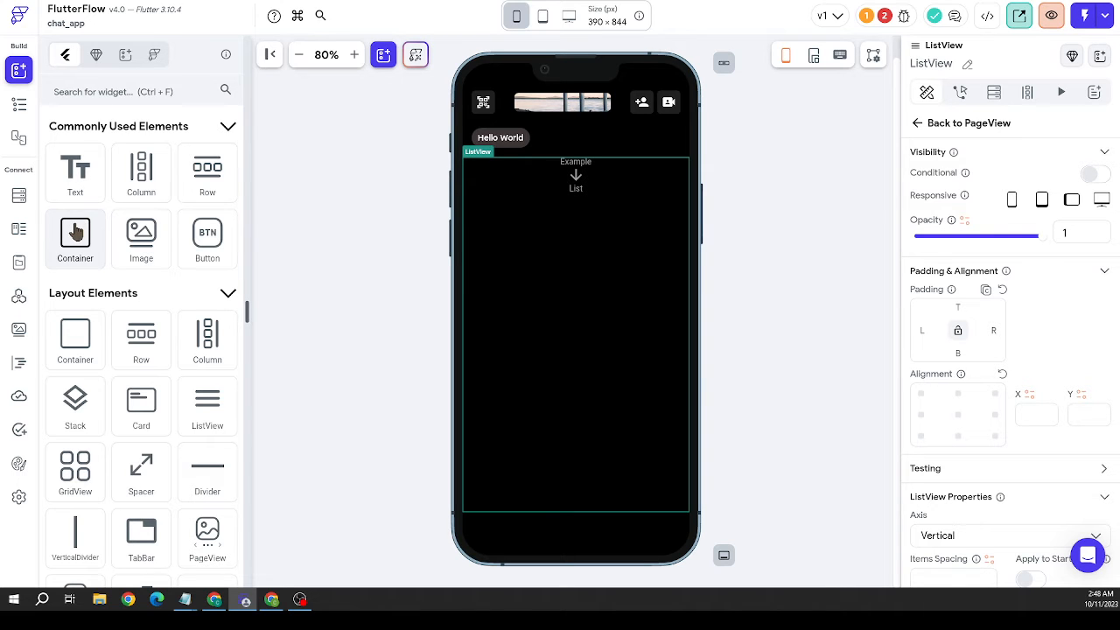
{"action": "left_click_drag", "start_coordinate": [77, 231], "coordinate": [576, 203]}
{"action": "scroll", "coordinate": [940, 480], "scroll_direction": "down", "scroll_amount": 3}
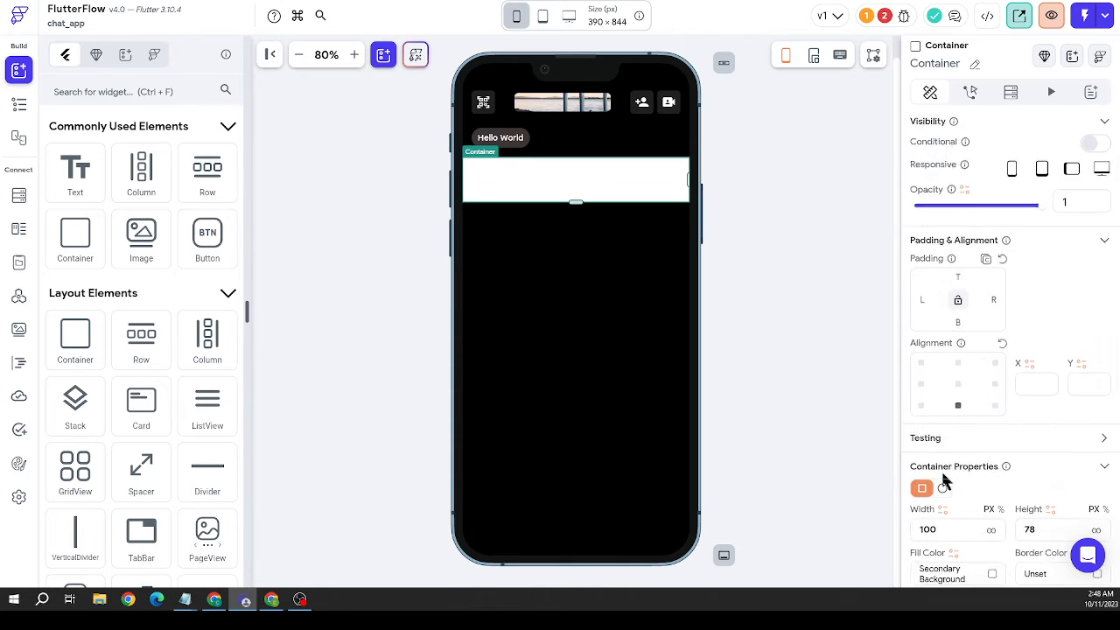
{"action": "left_click", "coordinate": [993, 400]}
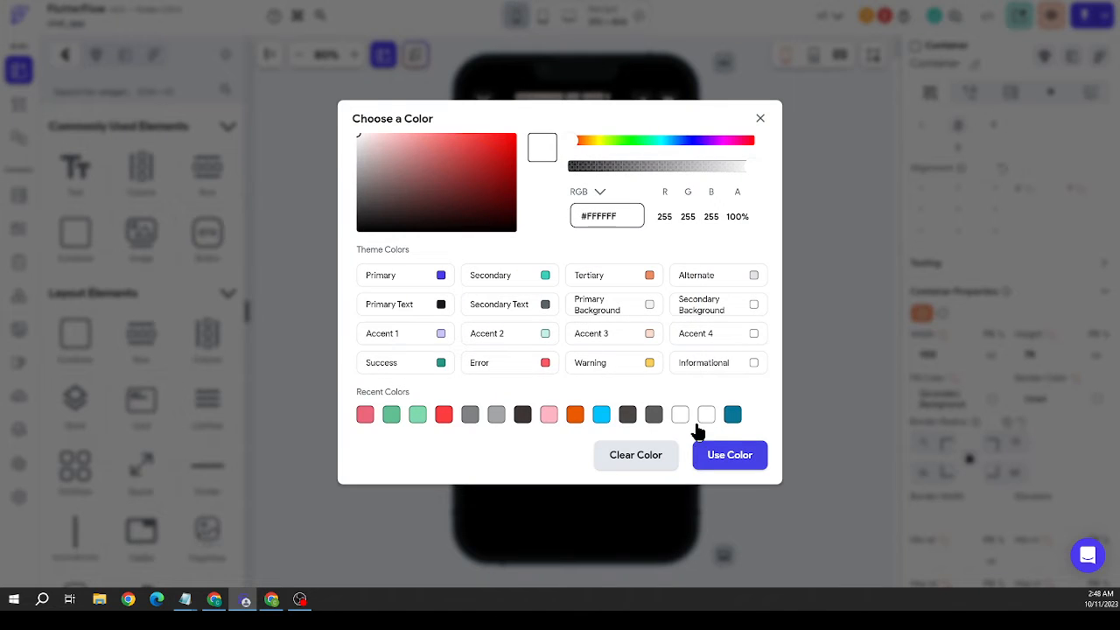
{"action": "left_click", "coordinate": [624, 458]}
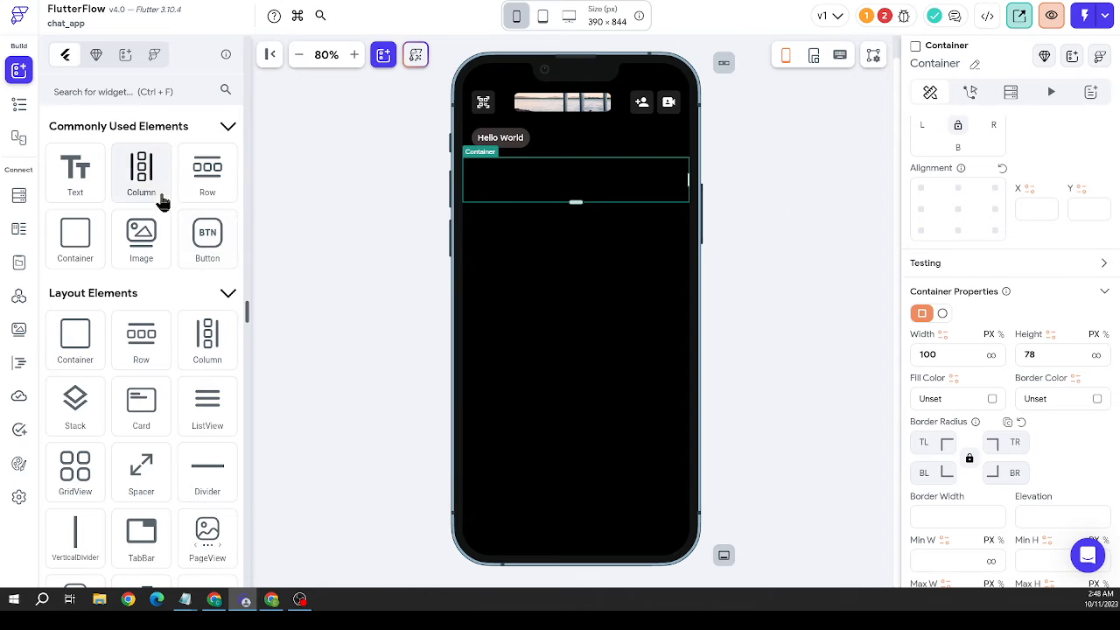
Add a Column with centered main axis alignment to the ListView's Container and place a Row inside it
{"action": "left_click_drag", "start_coordinate": [160, 200], "coordinate": [550, 192]}
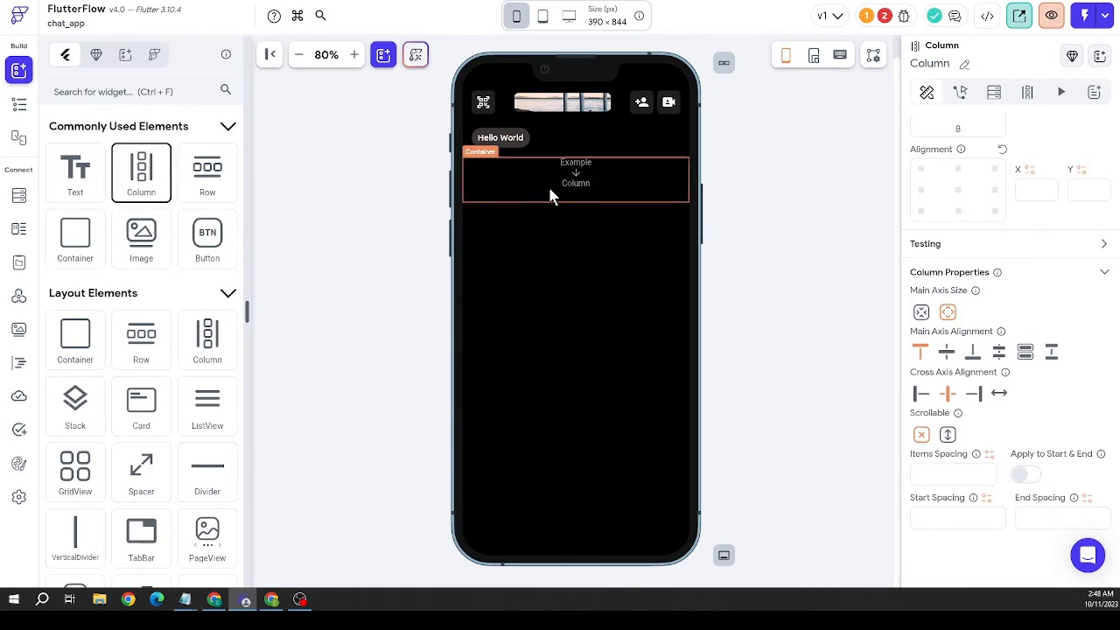
{"action": "left_click", "coordinate": [947, 352]}
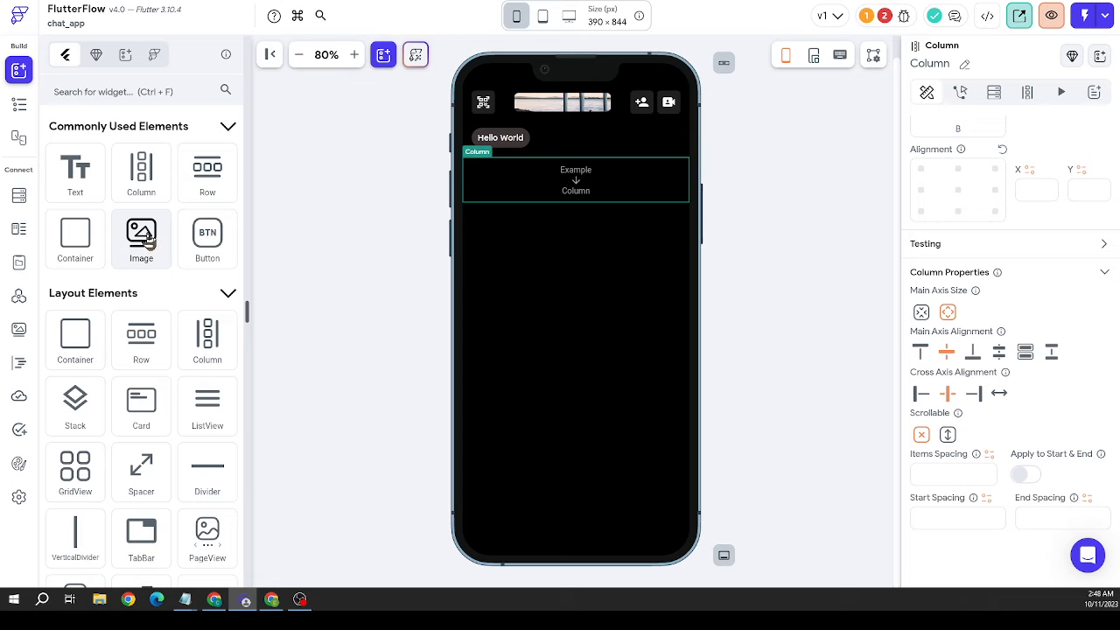
{"action": "left_click_drag", "start_coordinate": [210, 181], "coordinate": [586, 174]}
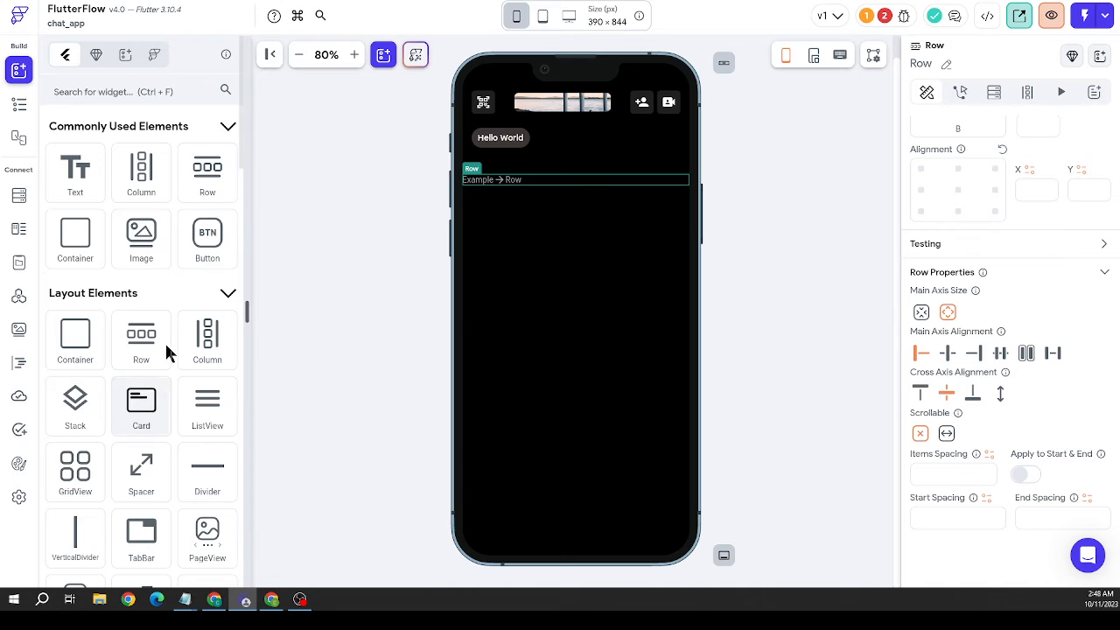
Add a Divider below the Row in the Column and set its color to #3C3636
{"action": "scroll", "coordinate": [170, 350], "scroll_direction": "down", "scroll_amount": 3}
{"action": "left_click_drag", "start_coordinate": [207, 302], "coordinate": [553, 198]}
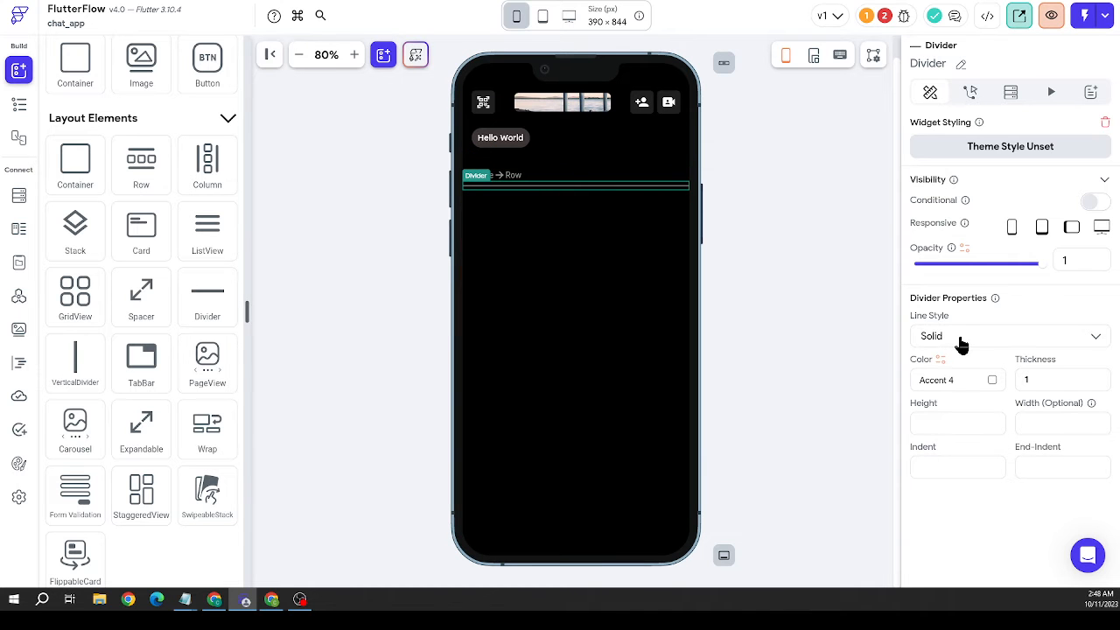
{"action": "left_click", "coordinate": [992, 382]}
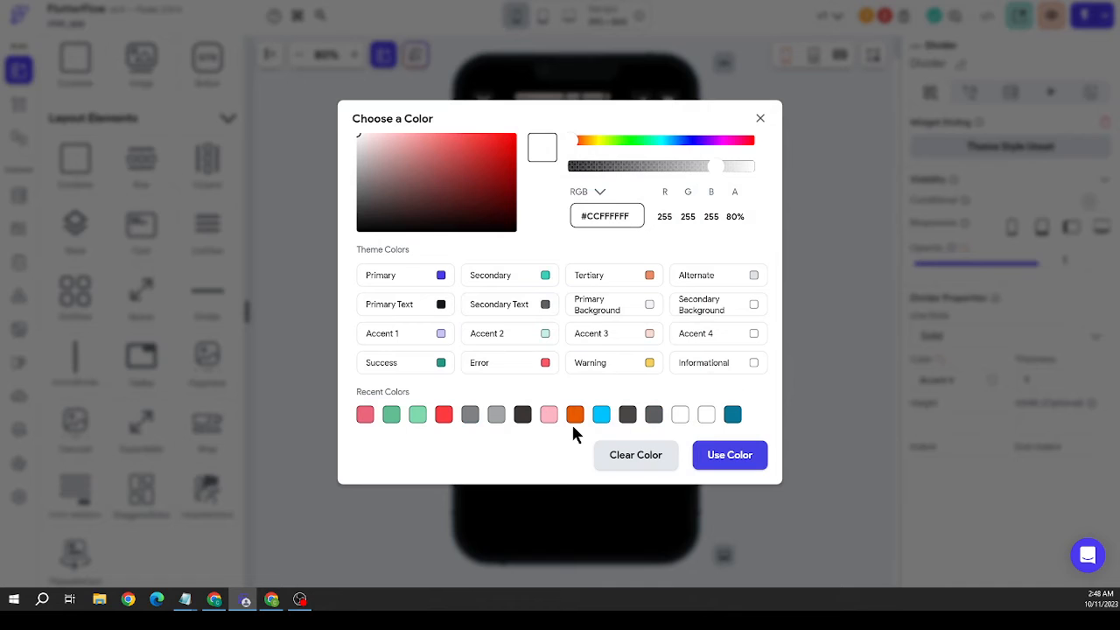
{"action": "left_click", "coordinate": [521, 417]}
{"action": "left_click", "coordinate": [727, 456]}
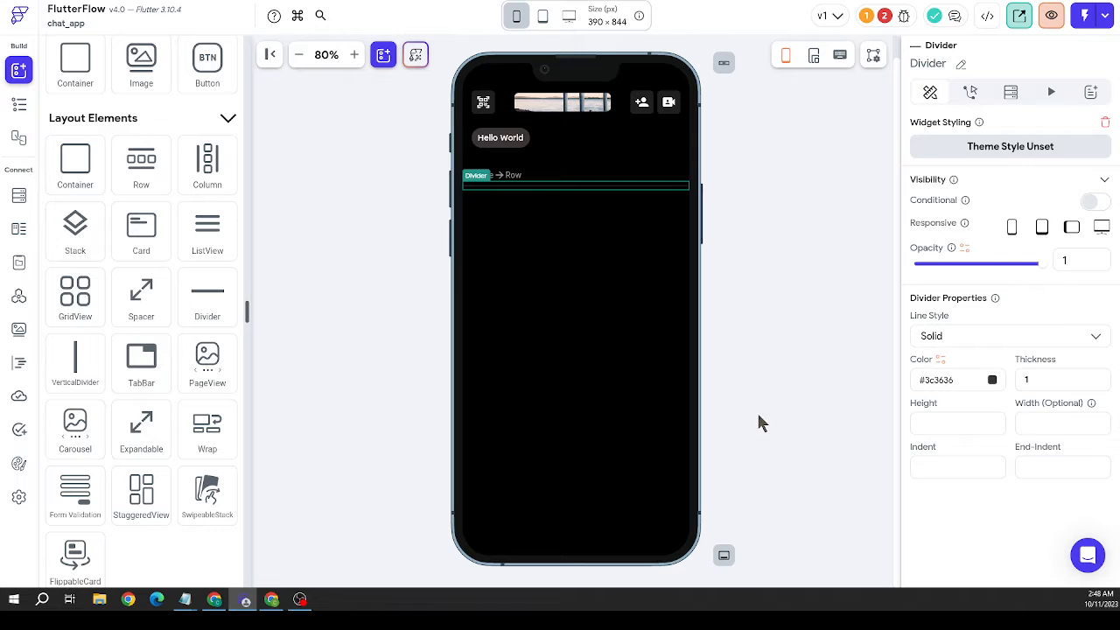
Set the left and right padding of the ListView's Container to 12
{"action": "left_click", "coordinate": [345, 258]}
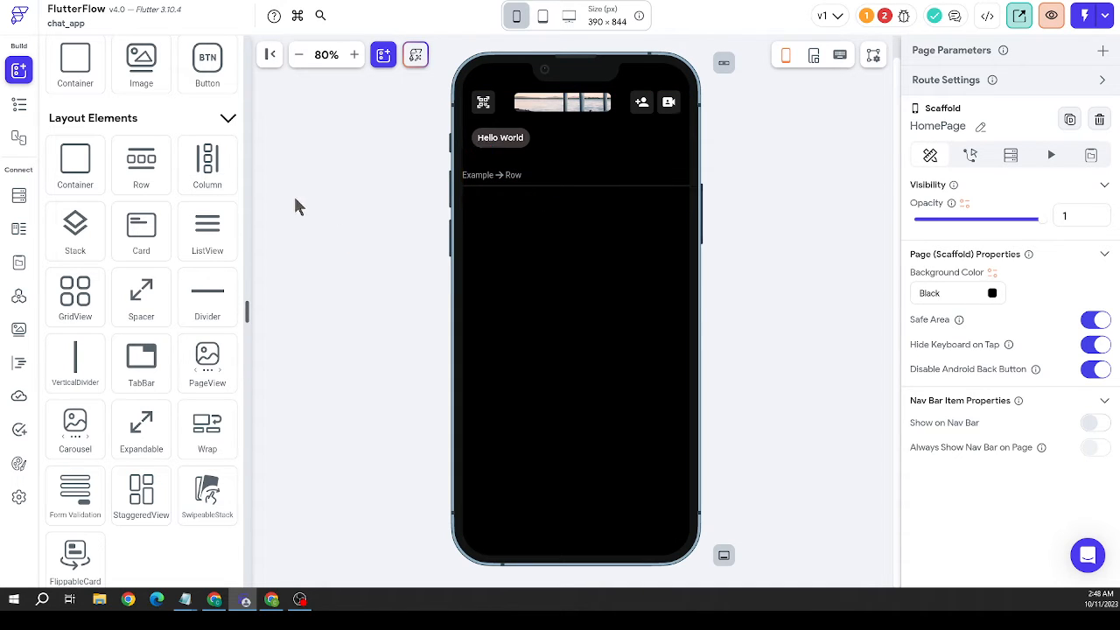
{"action": "right_click", "coordinate": [527, 193]}
{"action": "left_click", "coordinate": [581, 411]}
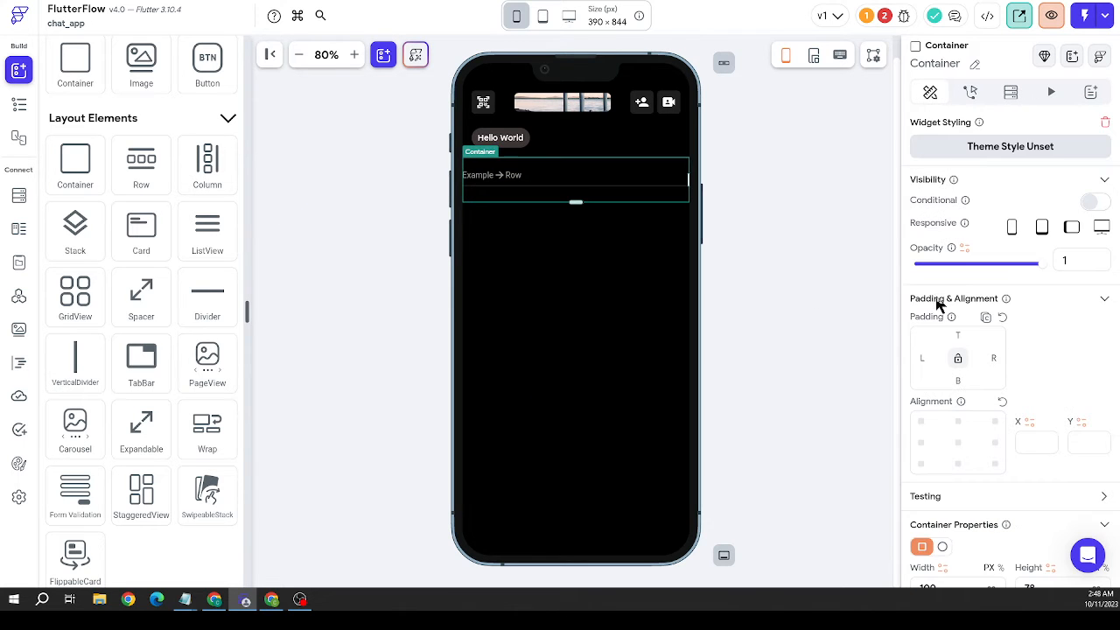
{"action": "left_click", "coordinate": [925, 358]}
{"action": "type", "text": "12"}
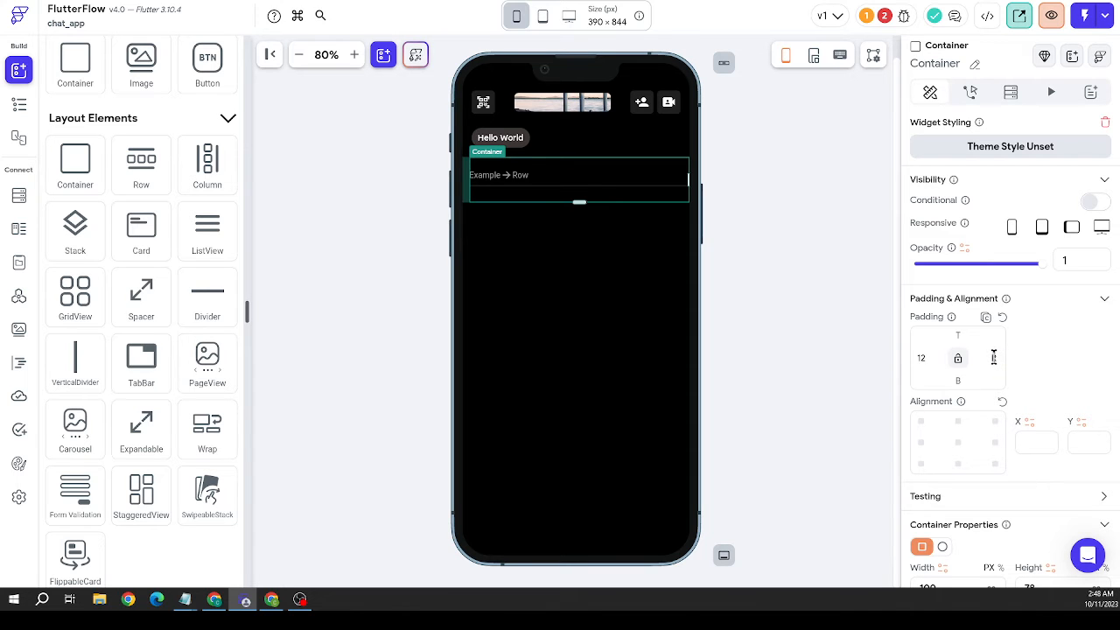
{"action": "left_click", "coordinate": [993, 358]}
{"action": "type", "text": "12"}
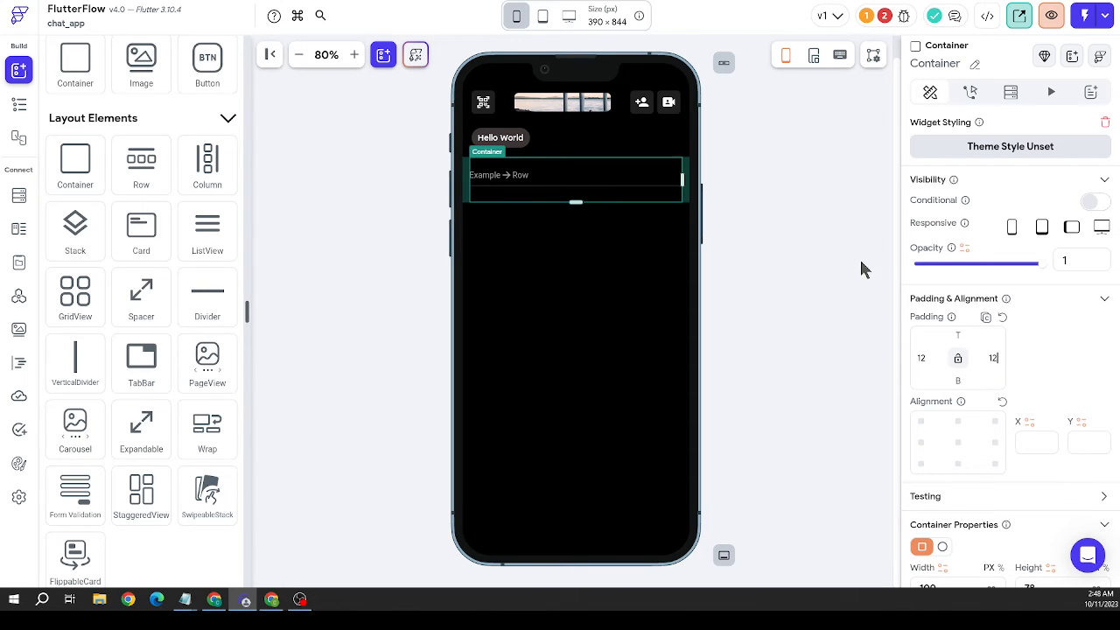
Add a CircleImage to the Row in the ListView's Container and set its diameter to 35 px
{"action": "left_click", "coordinate": [545, 178]}
{"action": "scroll", "coordinate": [110, 260], "scroll_direction": "down", "scroll_amount": 4}
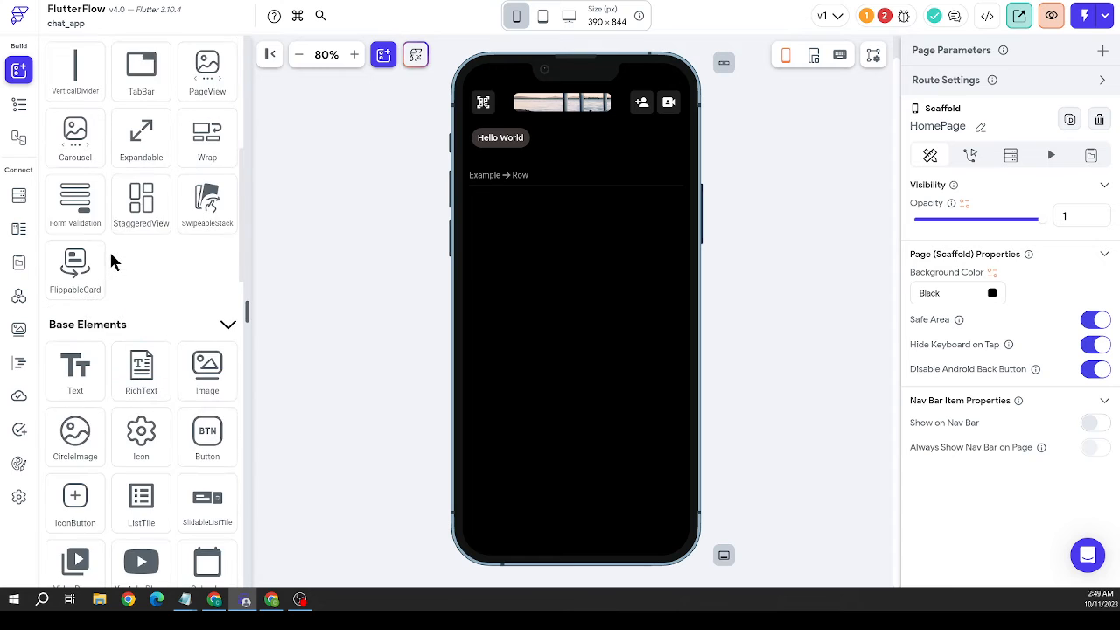
{"action": "scroll", "coordinate": [110, 260], "scroll_direction": "up", "scroll_amount": 2}
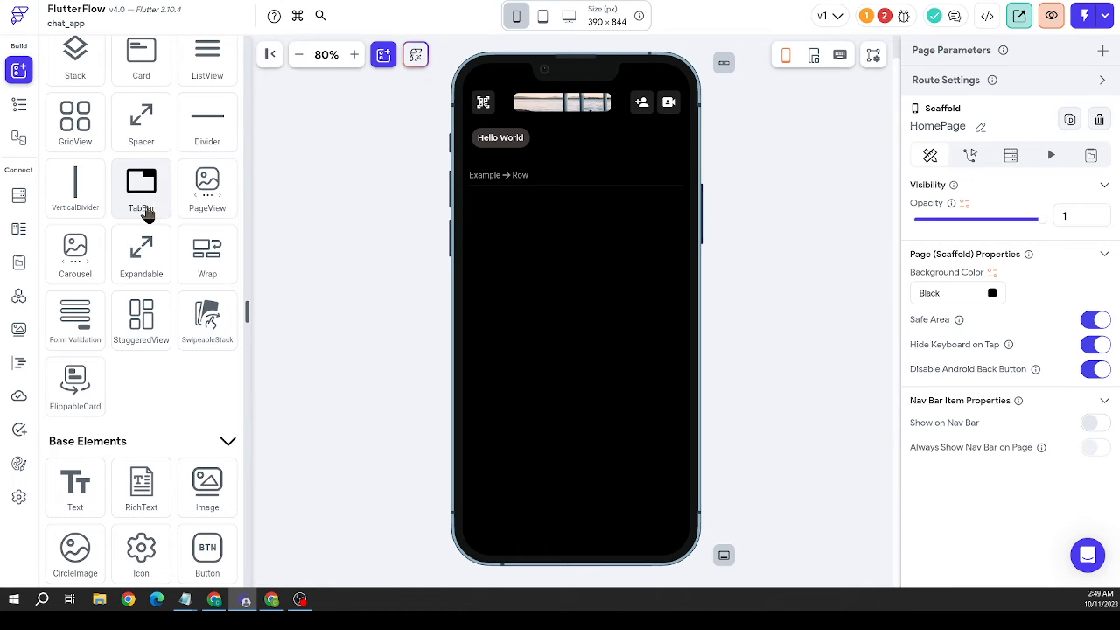
{"action": "scroll", "coordinate": [146, 213], "scroll_direction": "down", "scroll_amount": 6}
{"action": "left_click_drag", "start_coordinate": [75, 203], "coordinate": [480, 176]}
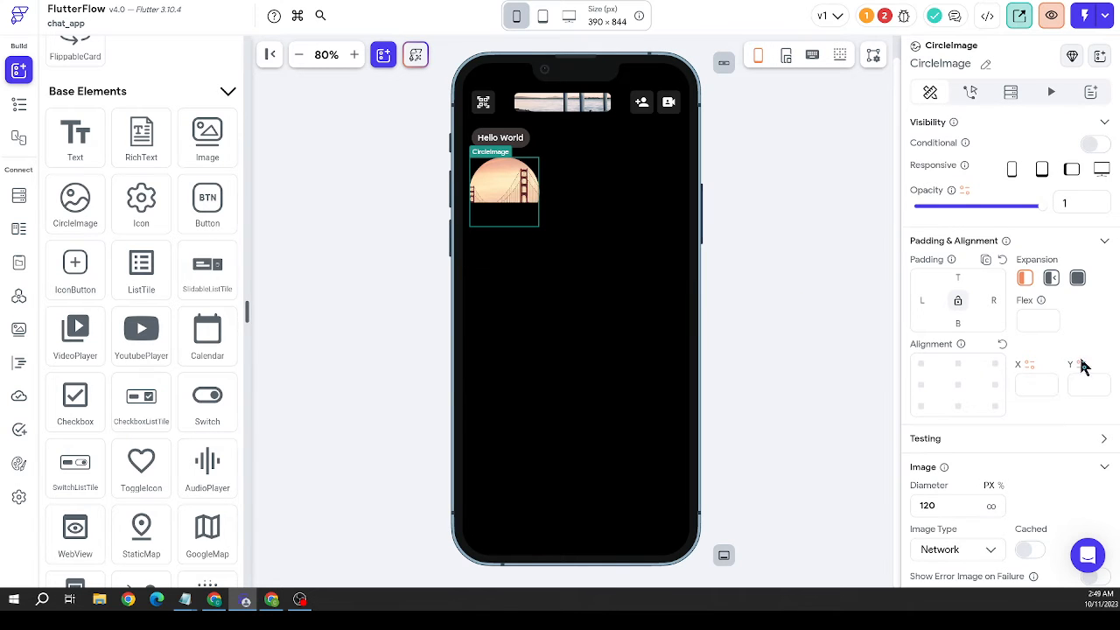
{"action": "scroll", "coordinate": [1006, 370], "scroll_direction": "down", "scroll_amount": 1}
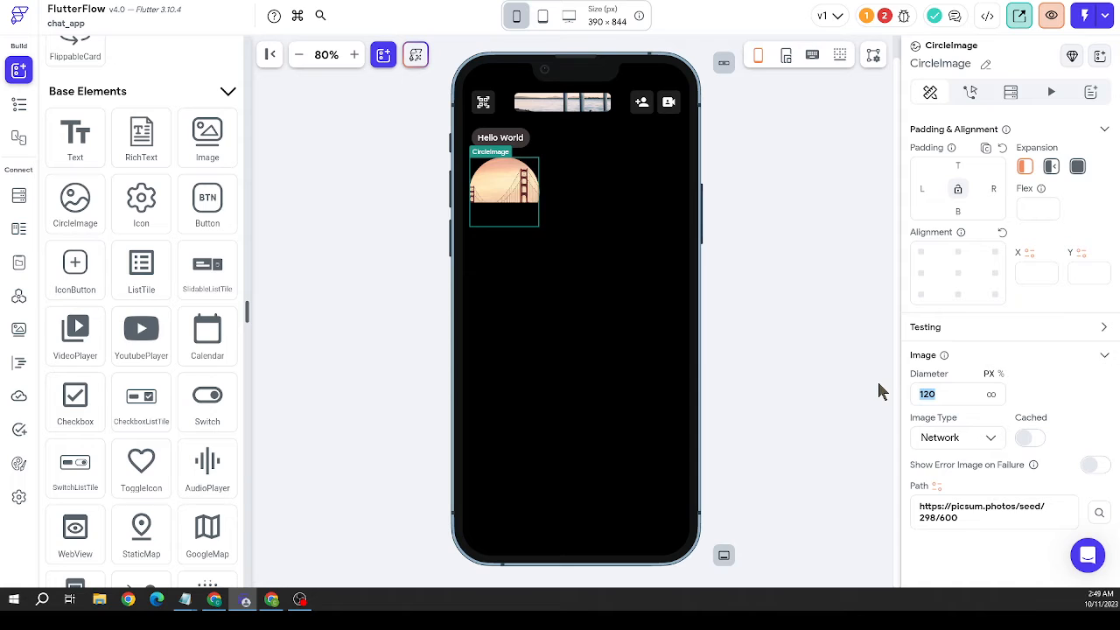
{"action": "type", "text": "35"}
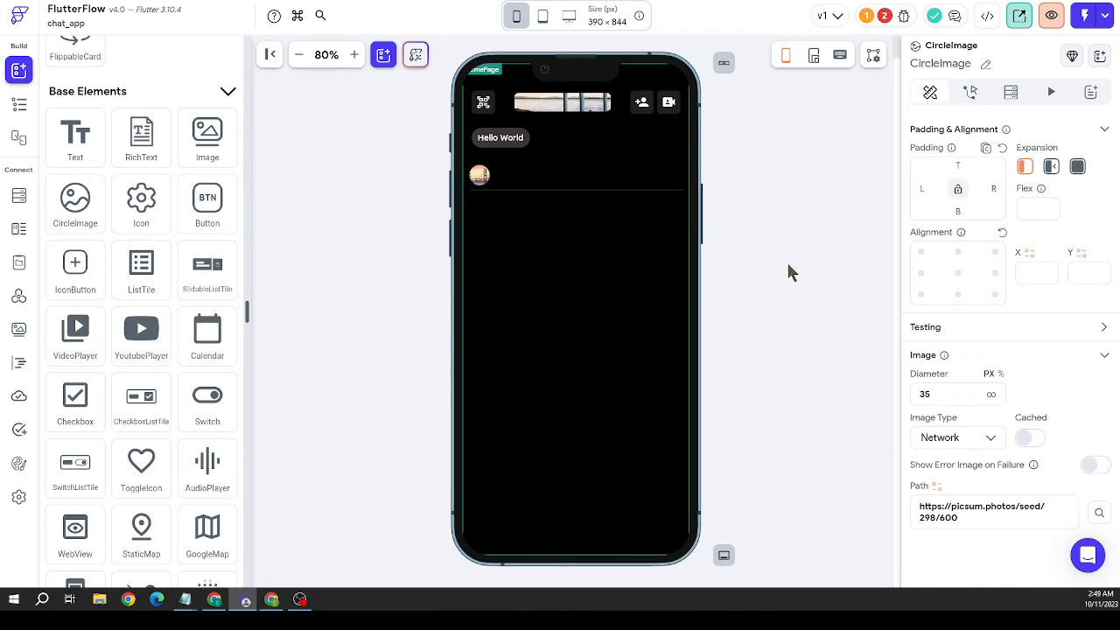
{"action": "left_click", "coordinate": [584, 220]}
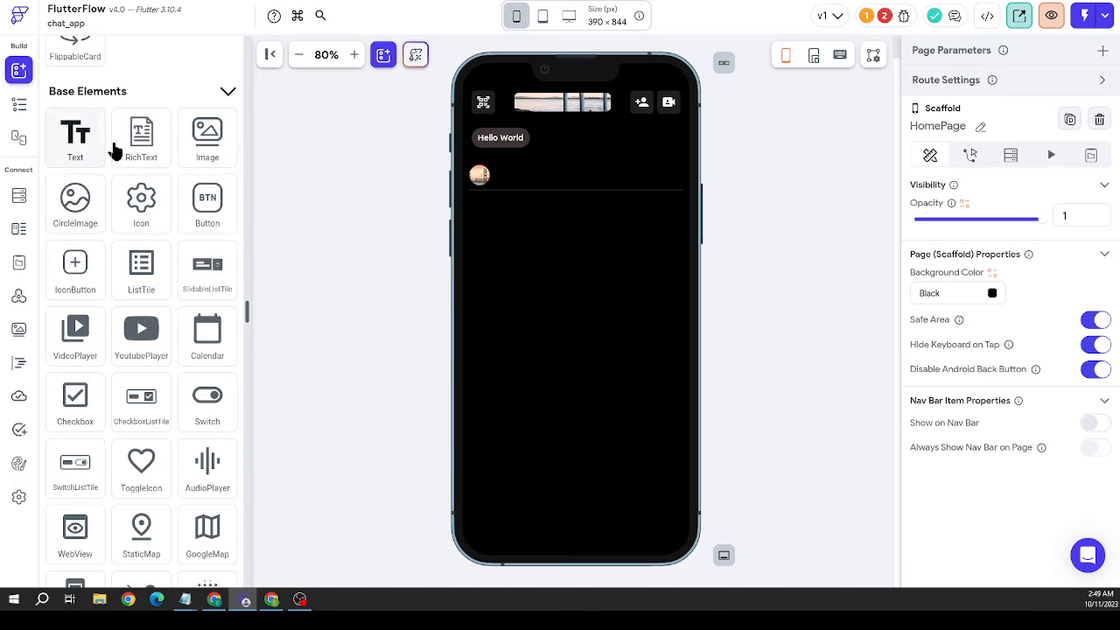
Add a Column beside the CircleImage with a left padding of 8 and start cross axis alignment
{"action": "scroll", "coordinate": [140, 171], "scroll_direction": "up", "scroll_amount": 10}
{"action": "left_click_drag", "start_coordinate": [152, 177], "coordinate": [542, 180]}
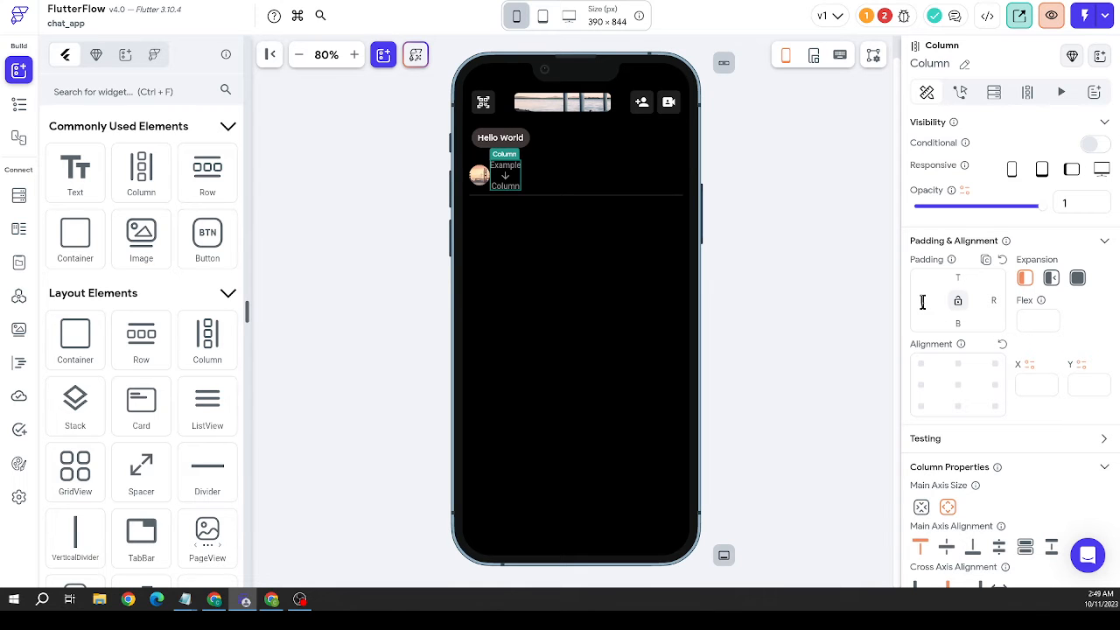
{"action": "type", "text": "8"}
{"action": "scroll", "coordinate": [972, 350], "scroll_direction": "down", "scroll_amount": 2}
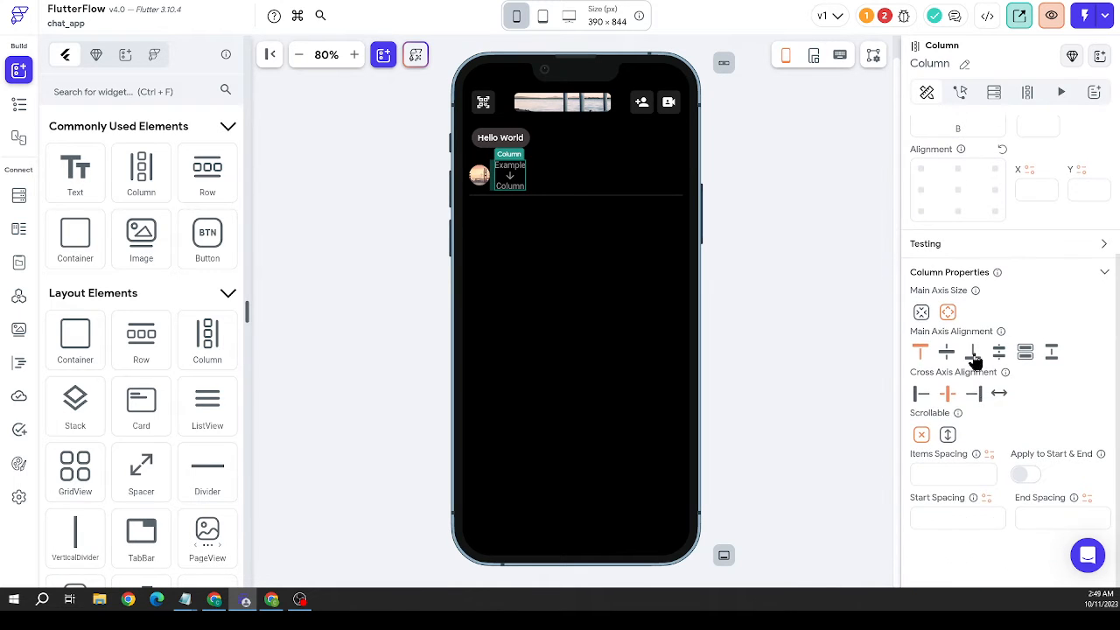
{"action": "left_click", "coordinate": [920, 394]}
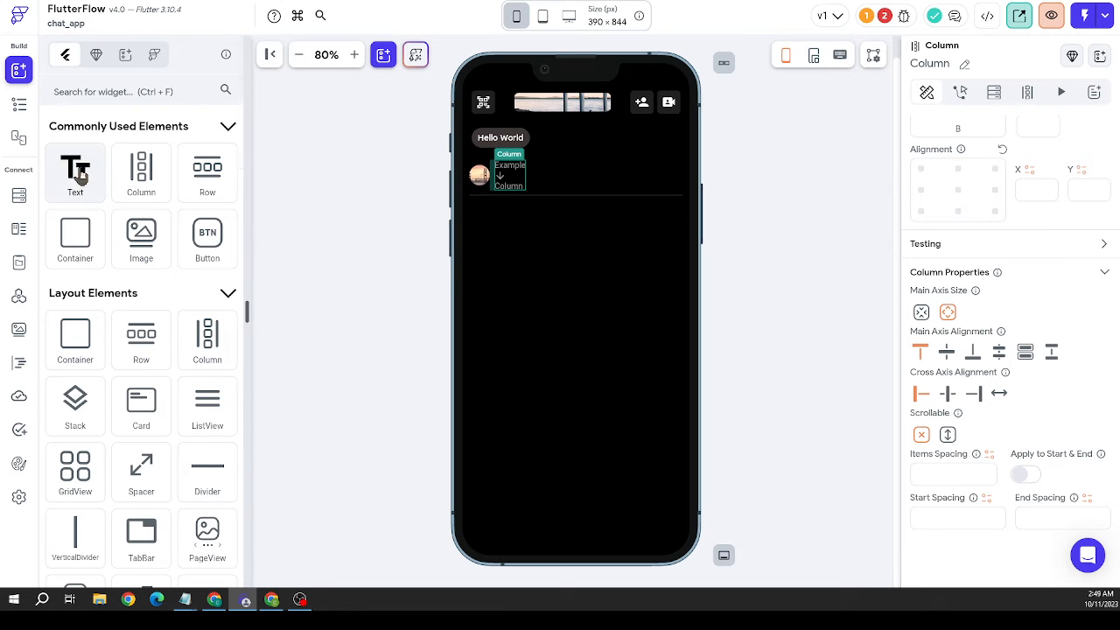
Add a Text widget to the Column beside the CircleImage and set its text color to white (#FFFFFF)
{"action": "left_click_drag", "start_coordinate": [75, 171], "coordinate": [512, 181]}
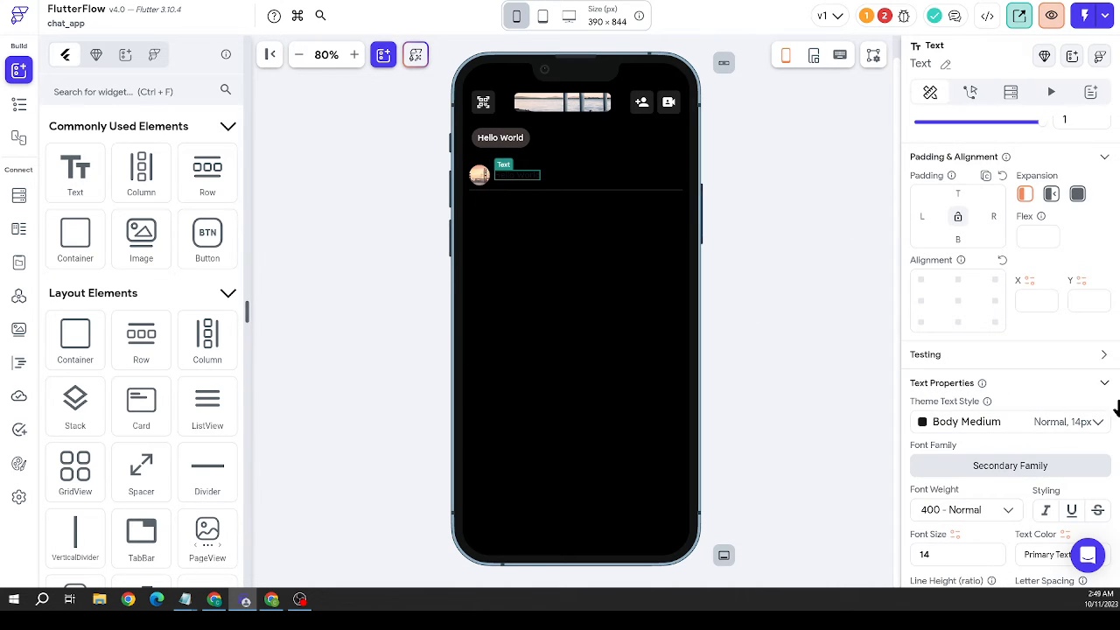
{"action": "scroll", "coordinate": [996, 394], "scroll_direction": "down", "scroll_amount": 2}
{"action": "left_click", "coordinate": [1096, 344]}
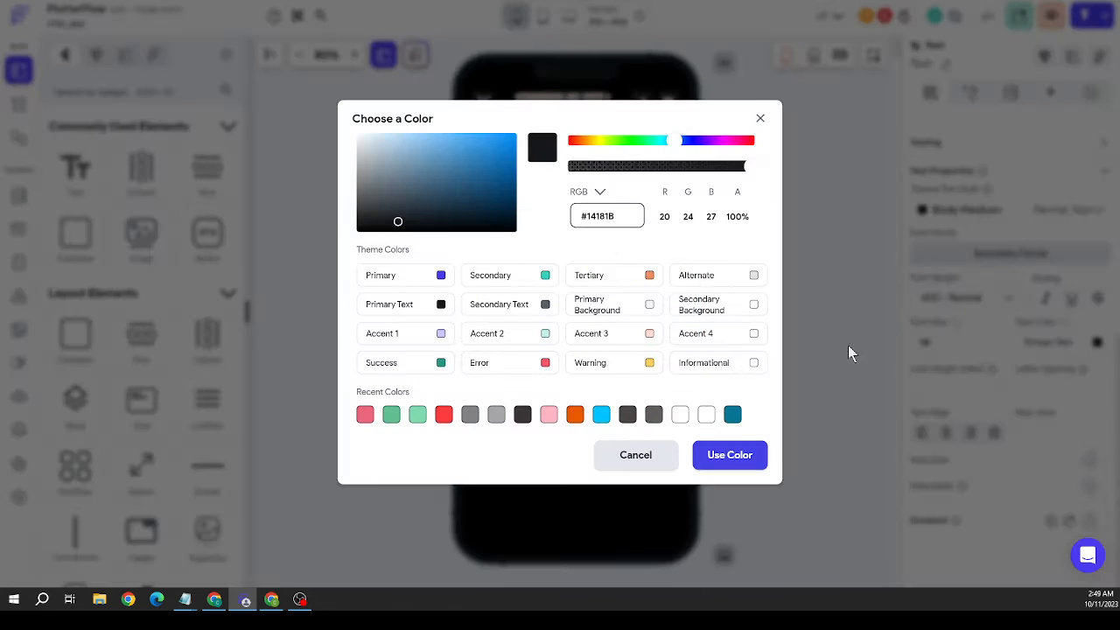
{"action": "left_click_drag", "start_coordinate": [415, 199], "coordinate": [317, 98]}
{"action": "left_click", "coordinate": [737, 452]}
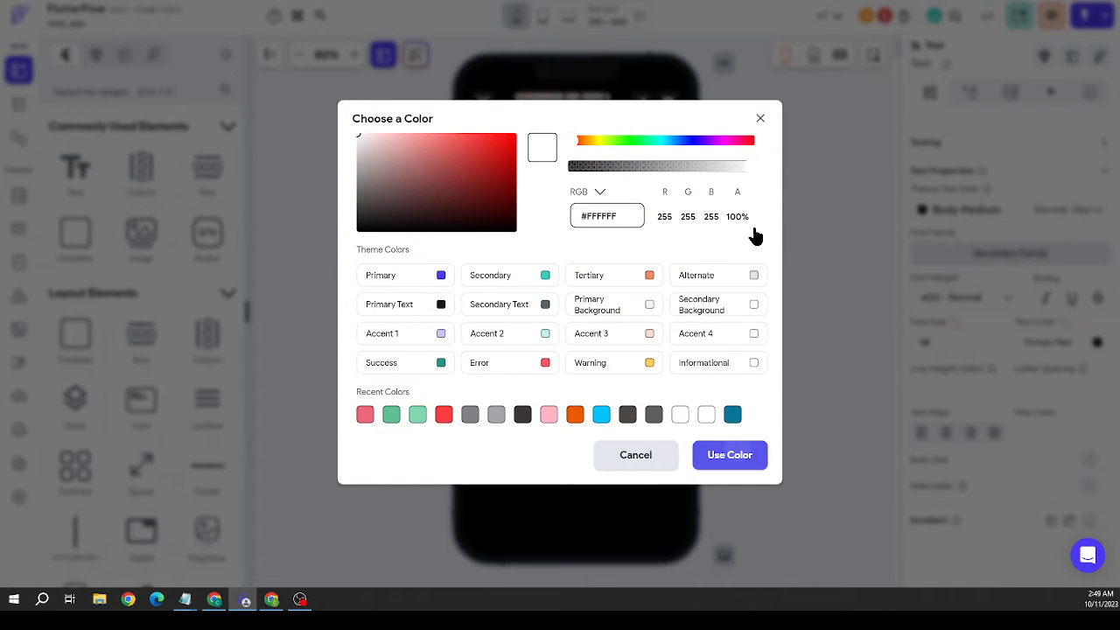
Cut the Text from the Column, place a Row in the Column, and paste the Text into that Row
{"action": "right_click", "coordinate": [530, 180]}
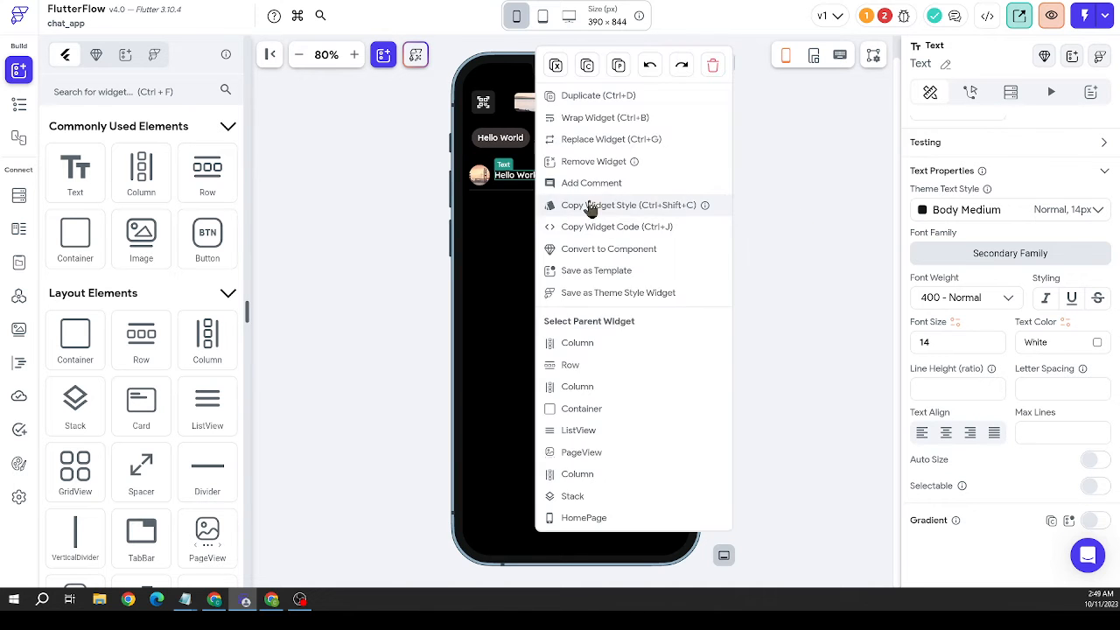
{"action": "left_click", "coordinate": [504, 179]}
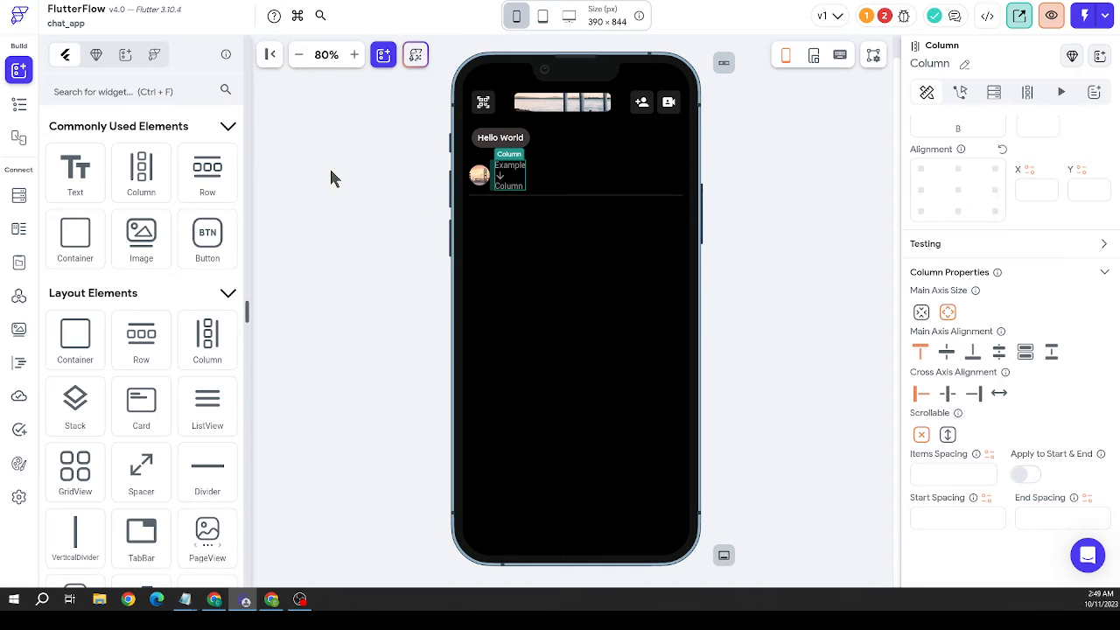
{"action": "left_click_drag", "start_coordinate": [208, 173], "coordinate": [511, 172]}
{"action": "right_click", "coordinate": [530, 178]}
{"action": "left_click", "coordinate": [610, 72]}
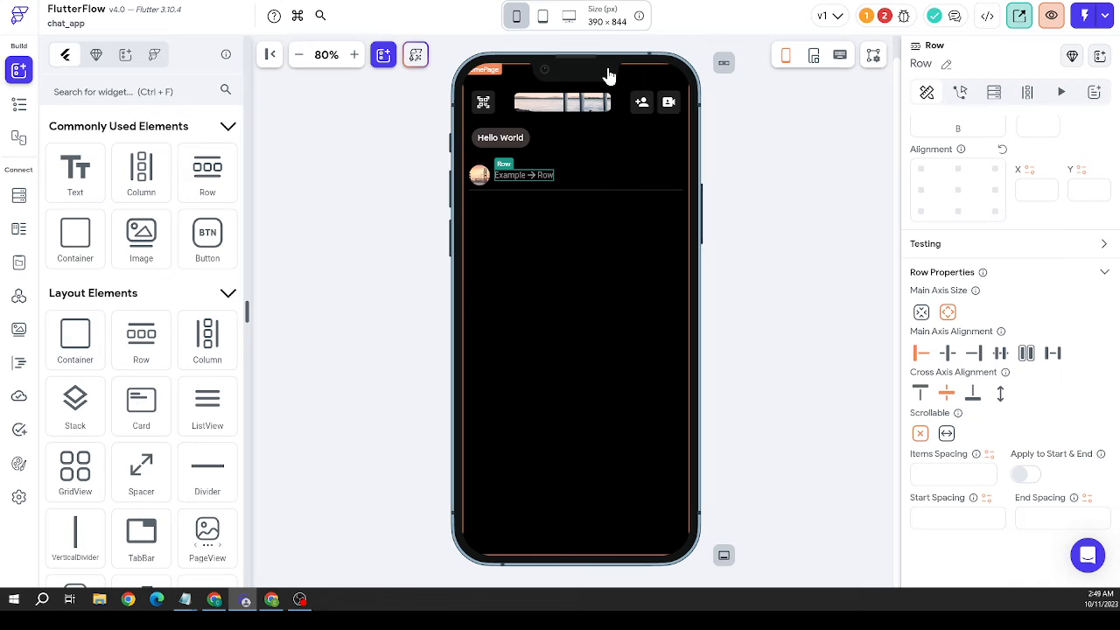
Duplicate the Text inside its Row, and duplicate that whole Row within the Column
{"action": "left_click", "coordinate": [533, 180]}
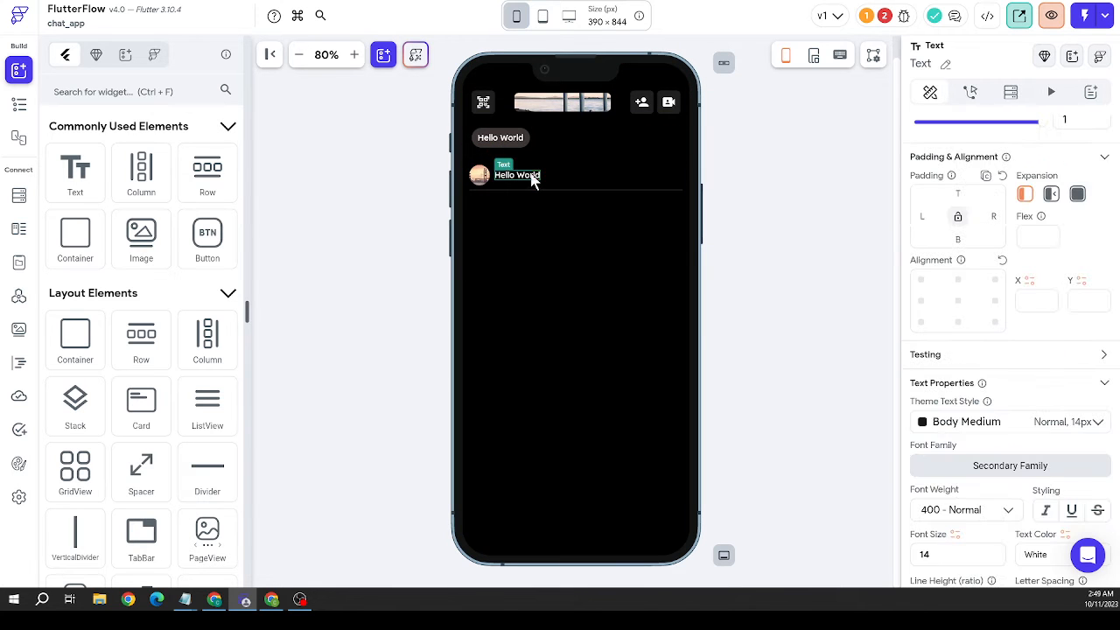
{"action": "right_click", "coordinate": [533, 180]}
{"action": "left_click", "coordinate": [564, 50]}
{"action": "right_click", "coordinate": [577, 178]}
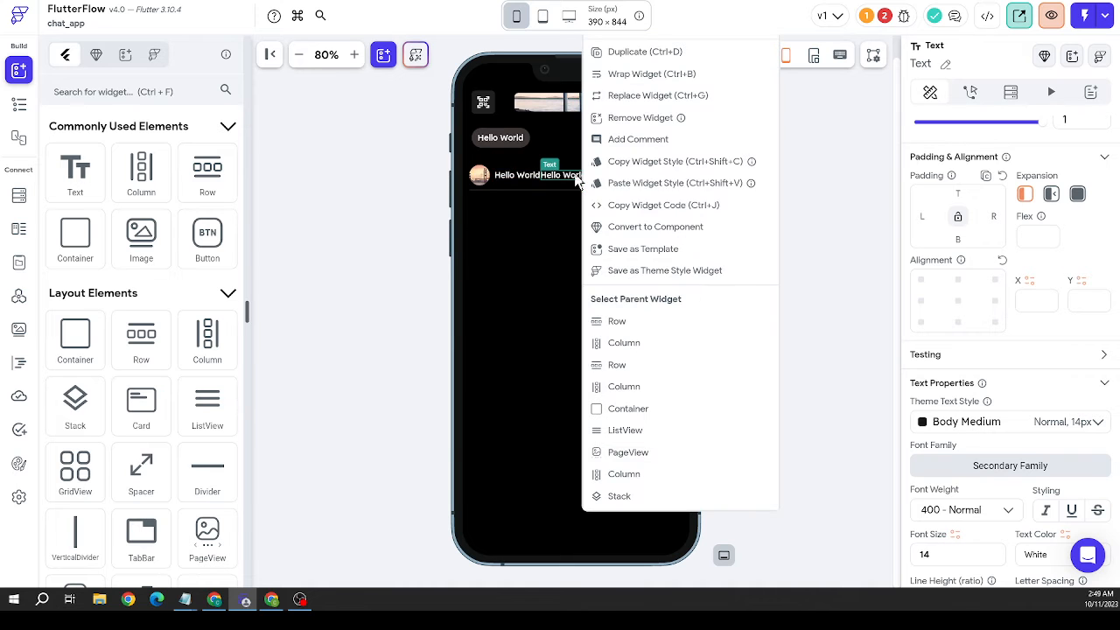
{"action": "left_click", "coordinate": [641, 323]}
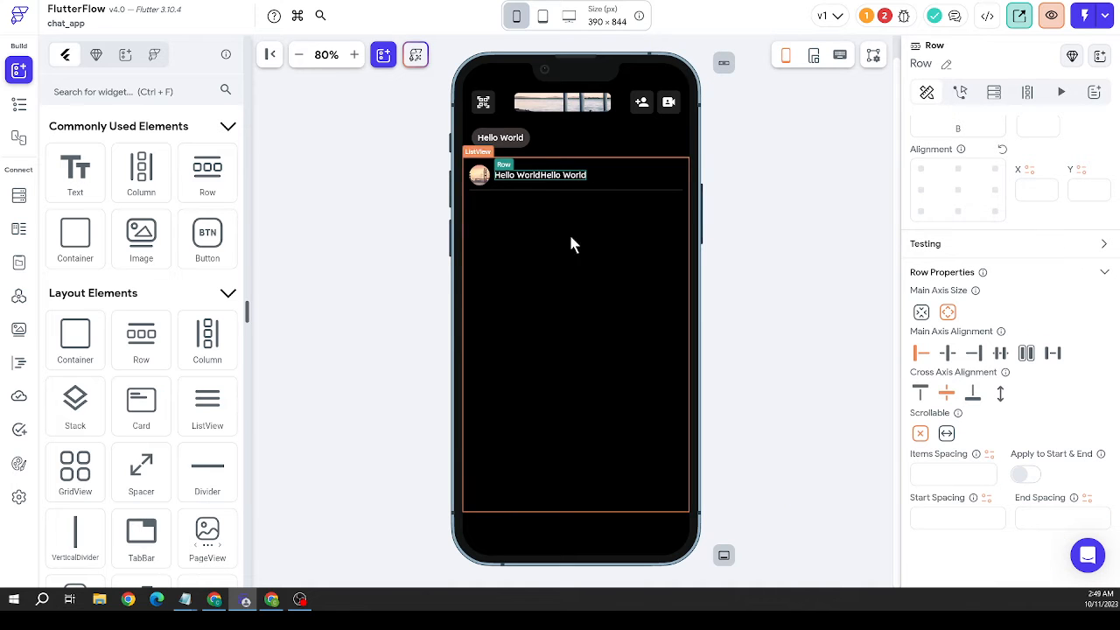
{"action": "right_click", "coordinate": [563, 180]}
{"action": "left_click", "coordinate": [633, 95]}
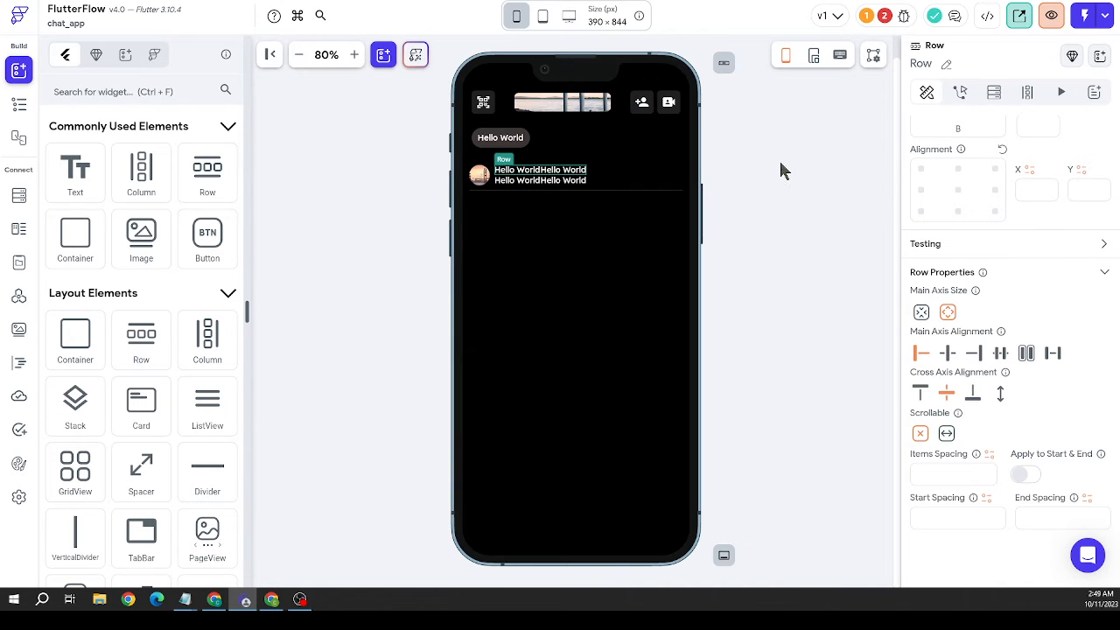
Delete the second Text from the lower Row of the Column
{"action": "left_click", "coordinate": [570, 181]}
{"action": "right_click", "coordinate": [569, 181]}
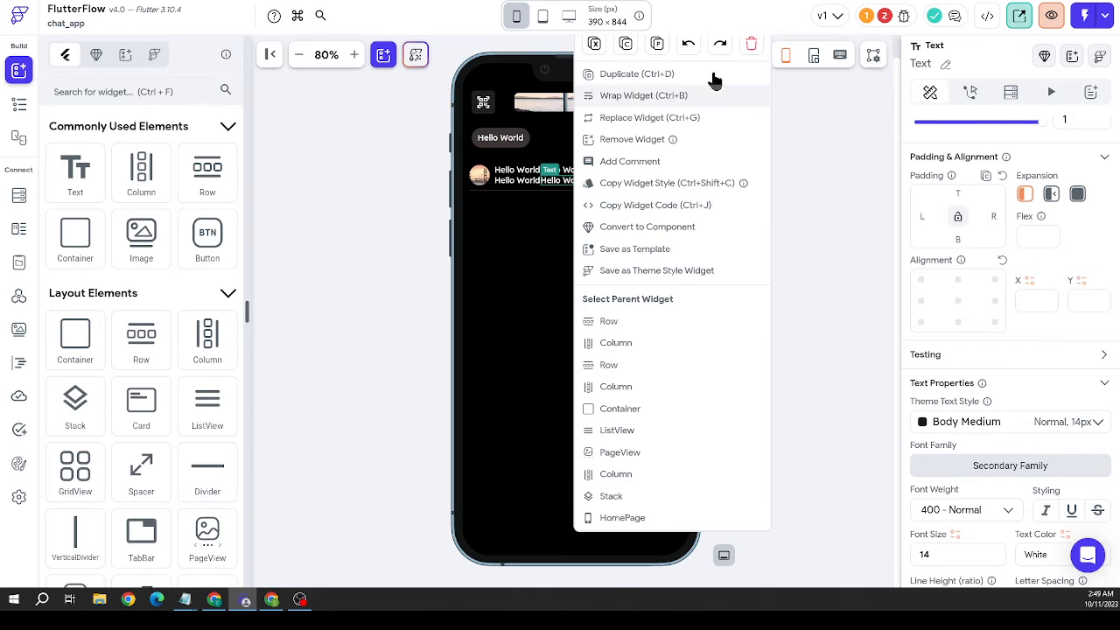
{"action": "left_click", "coordinate": [750, 43]}
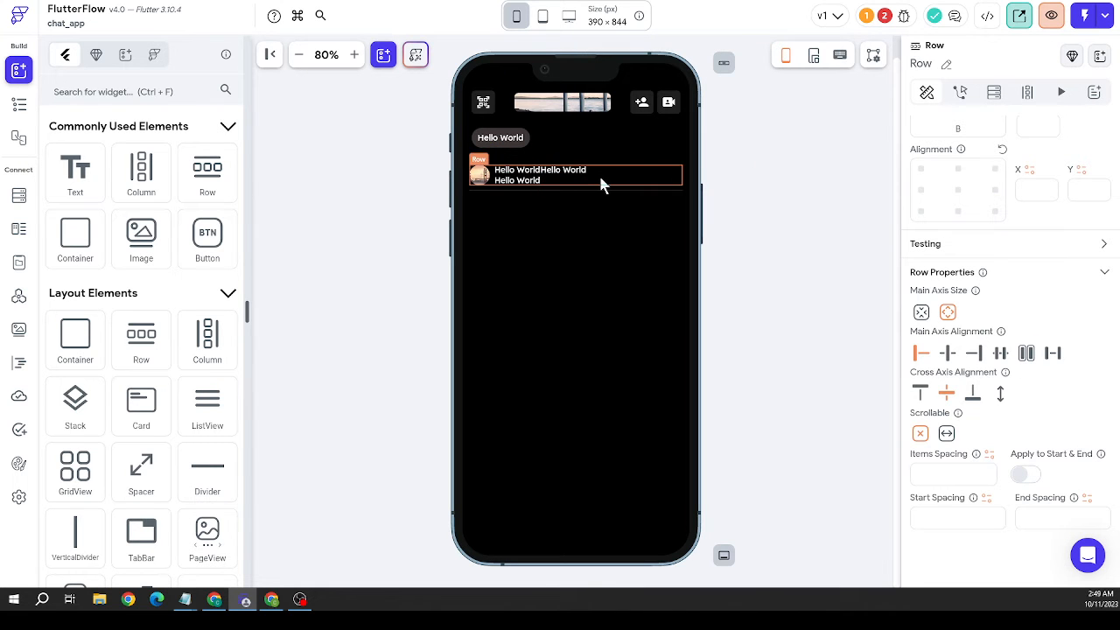
{"action": "left_click", "coordinate": [582, 181]}
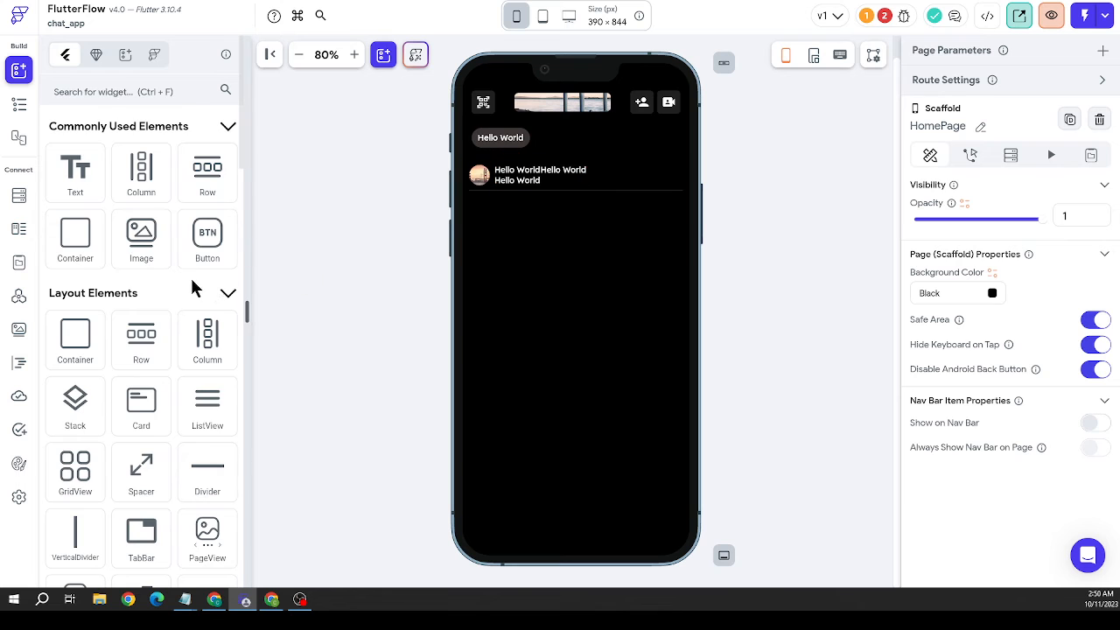
Add an Icon after the text Column in the chat entry's Row and set the Column's expansion to fill the available width
{"action": "scroll", "coordinate": [192, 288], "scroll_direction": "down", "scroll_amount": 10}
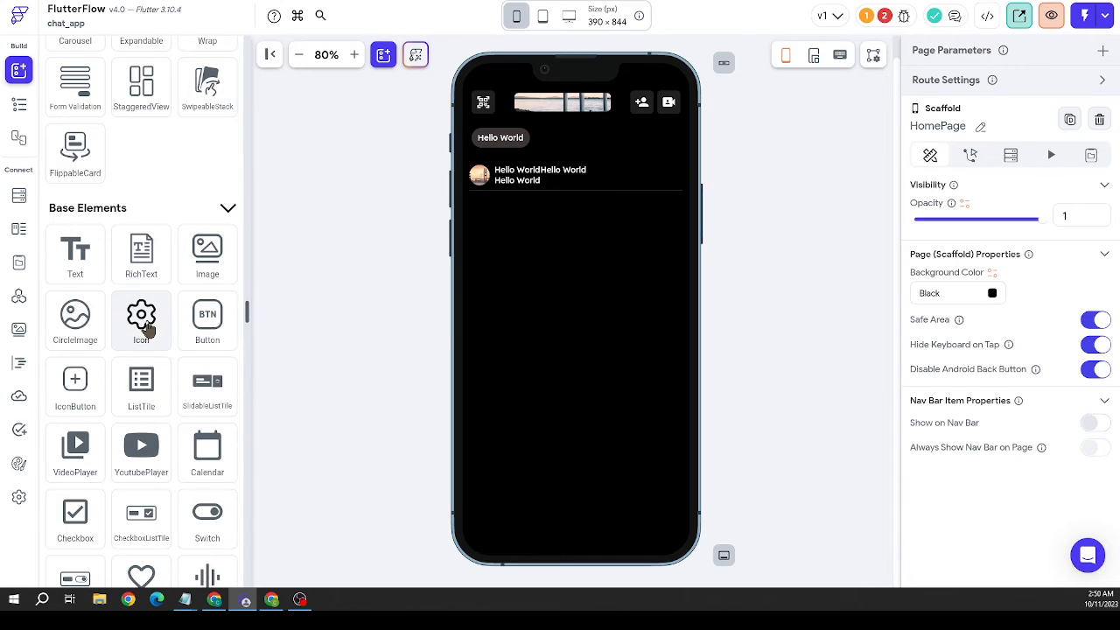
{"action": "left_click_drag", "start_coordinate": [145, 328], "coordinate": [642, 170]}
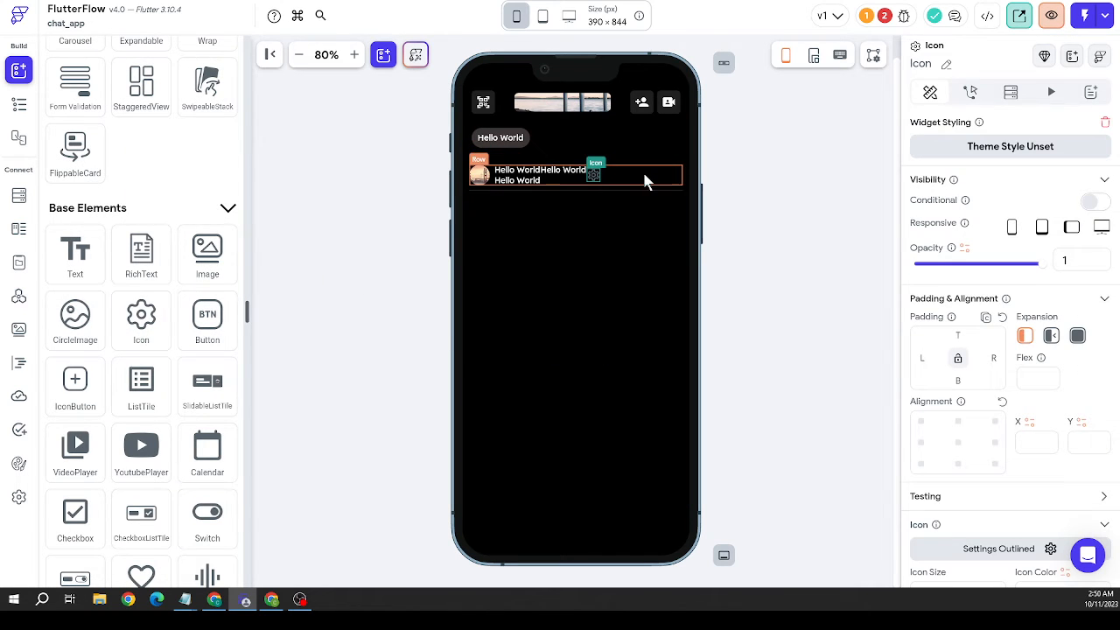
{"action": "left_click", "coordinate": [559, 179]}
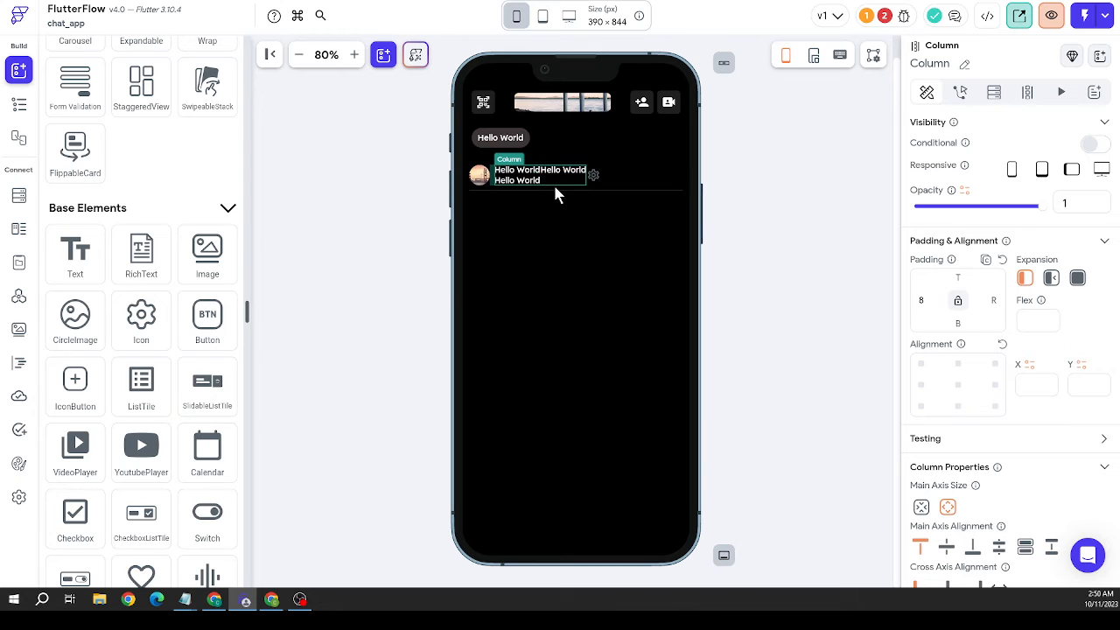
{"action": "left_click", "coordinate": [1077, 278]}
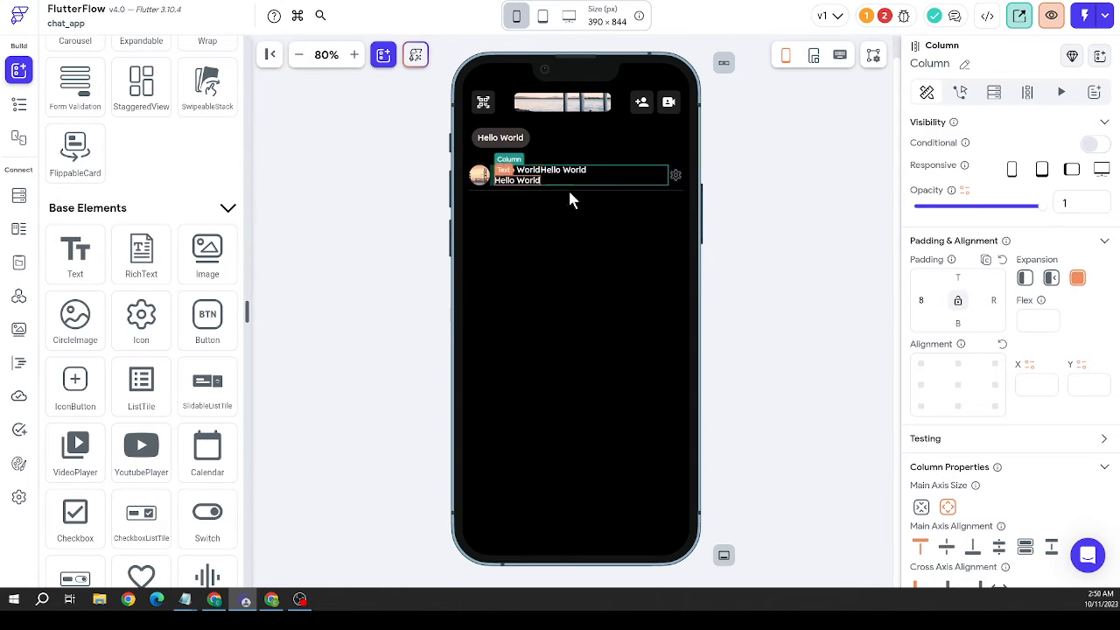
Set the right padding of the text Column to 8
{"action": "left_click", "coordinate": [675, 175]}
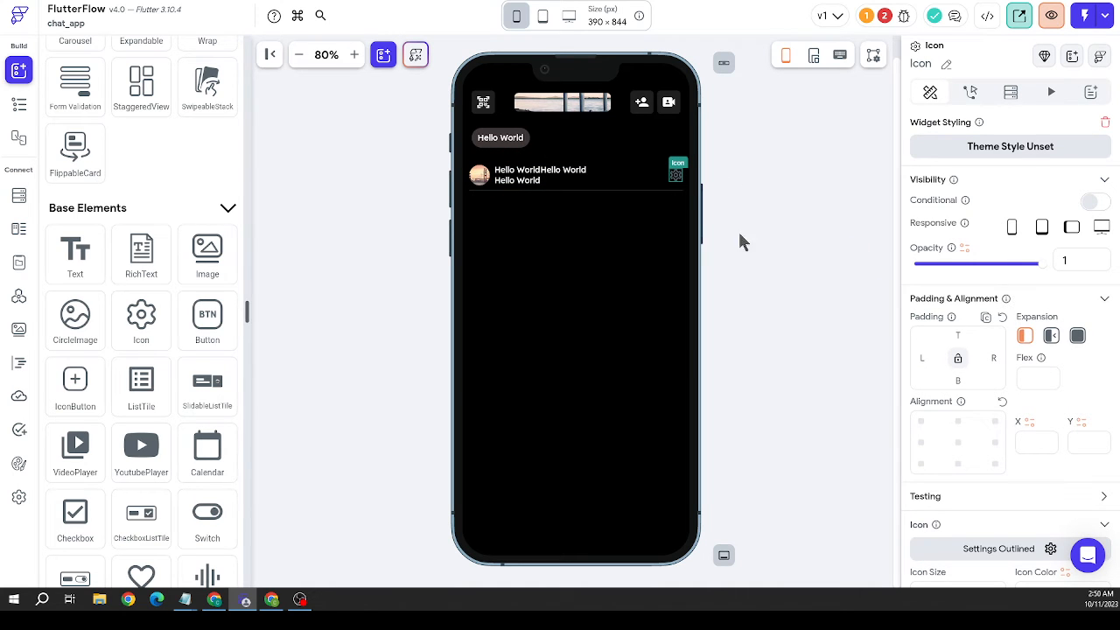
{"action": "right_click", "coordinate": [657, 169]}
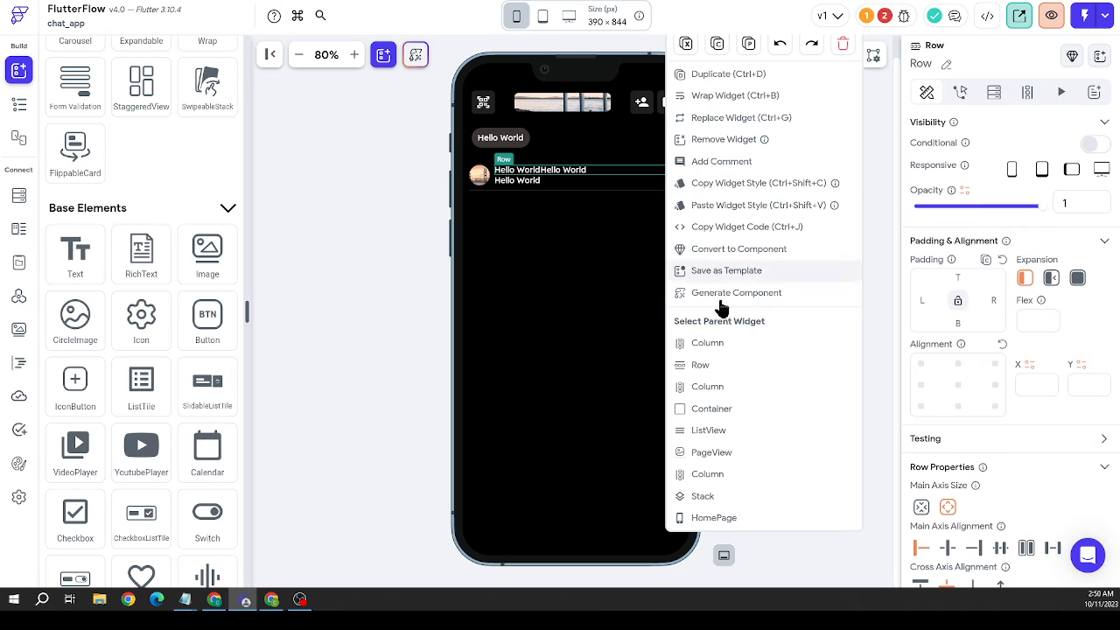
{"action": "left_click", "coordinate": [725, 344]}
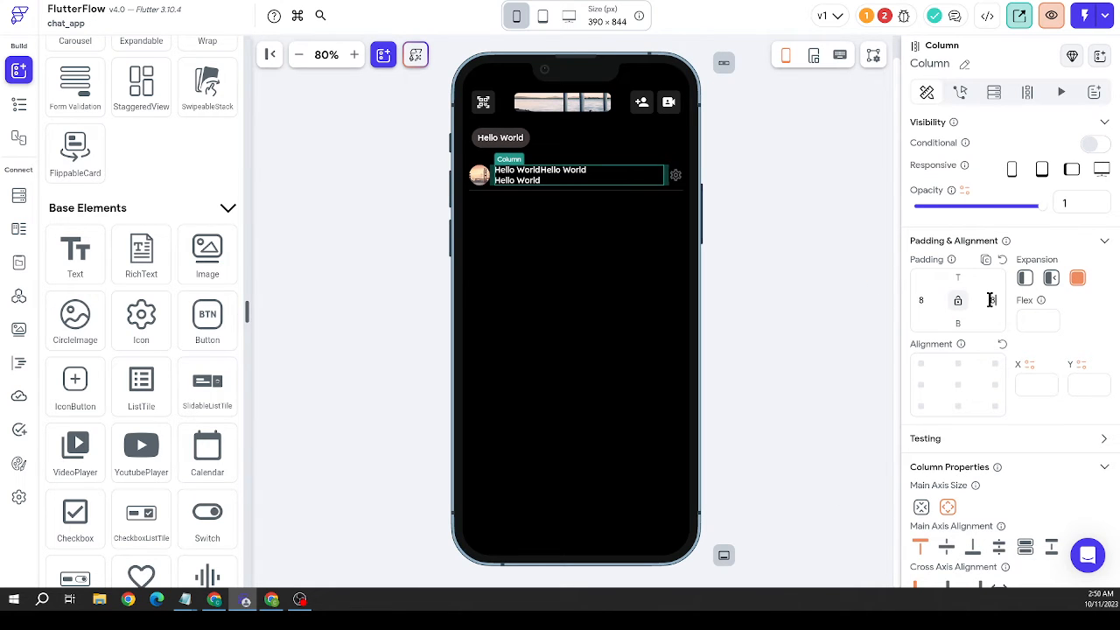
Change the chat entry's trailing icon to Circle Sharp and set its size to 16
{"action": "left_click", "coordinate": [676, 178]}
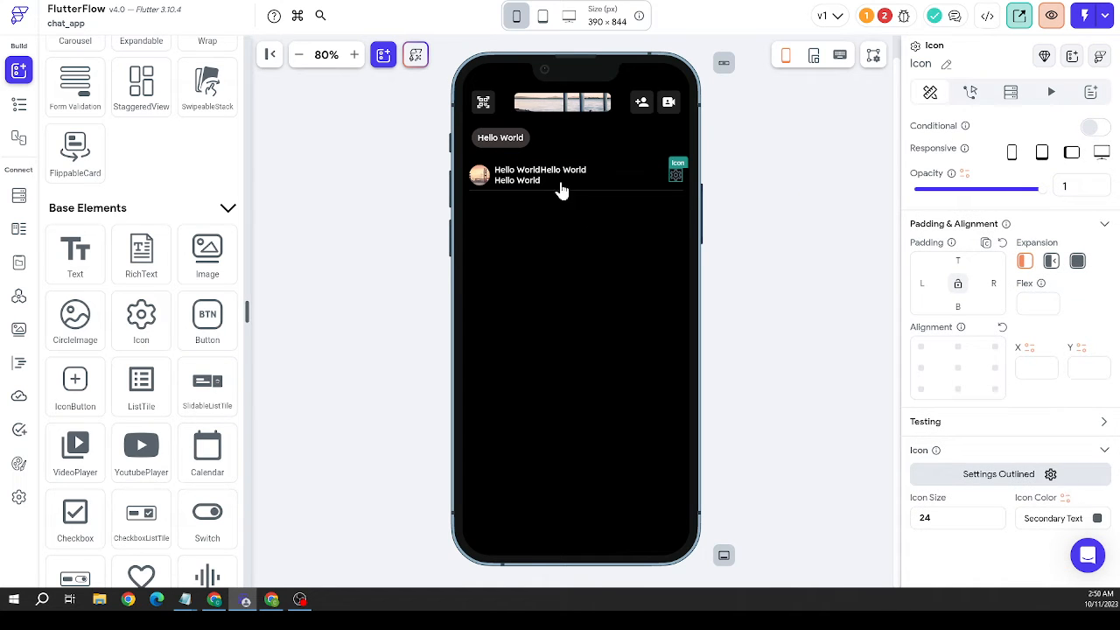
{"action": "type", "text": "circ"}
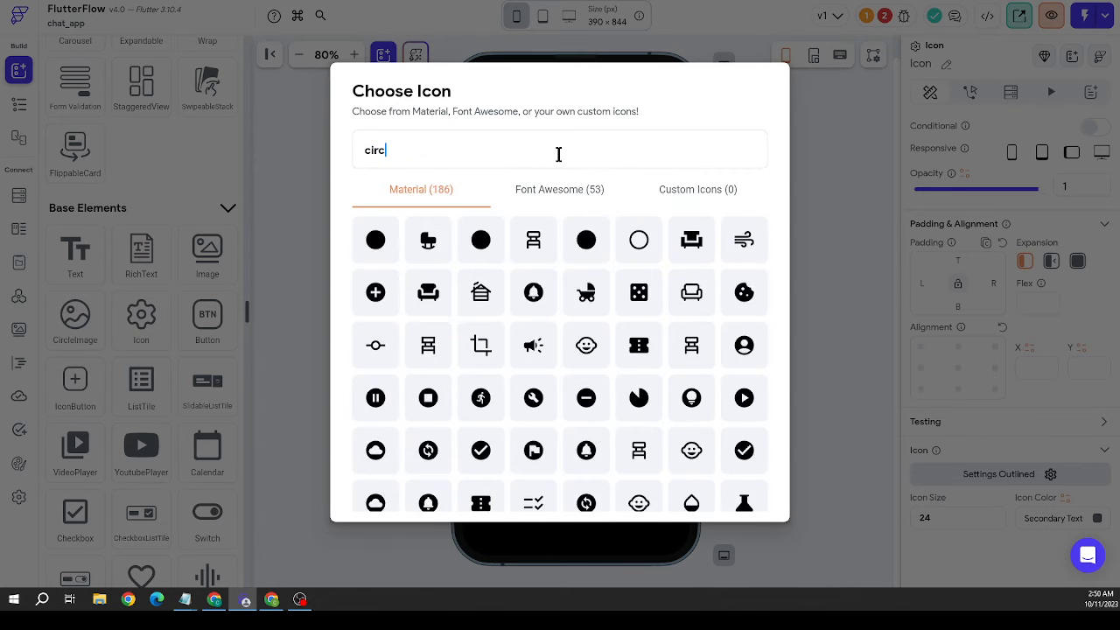
{"action": "left_click", "coordinate": [421, 245]}
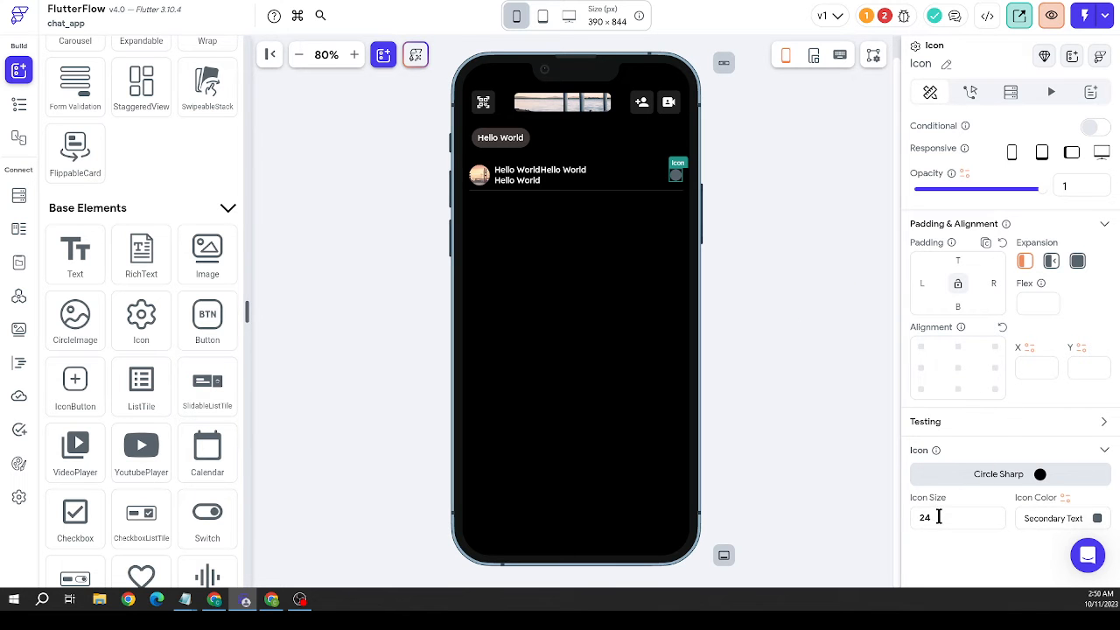
{"action": "type", "text": "176"}
{"action": "key", "text": "Return"}
{"action": "type", "text": "16"}
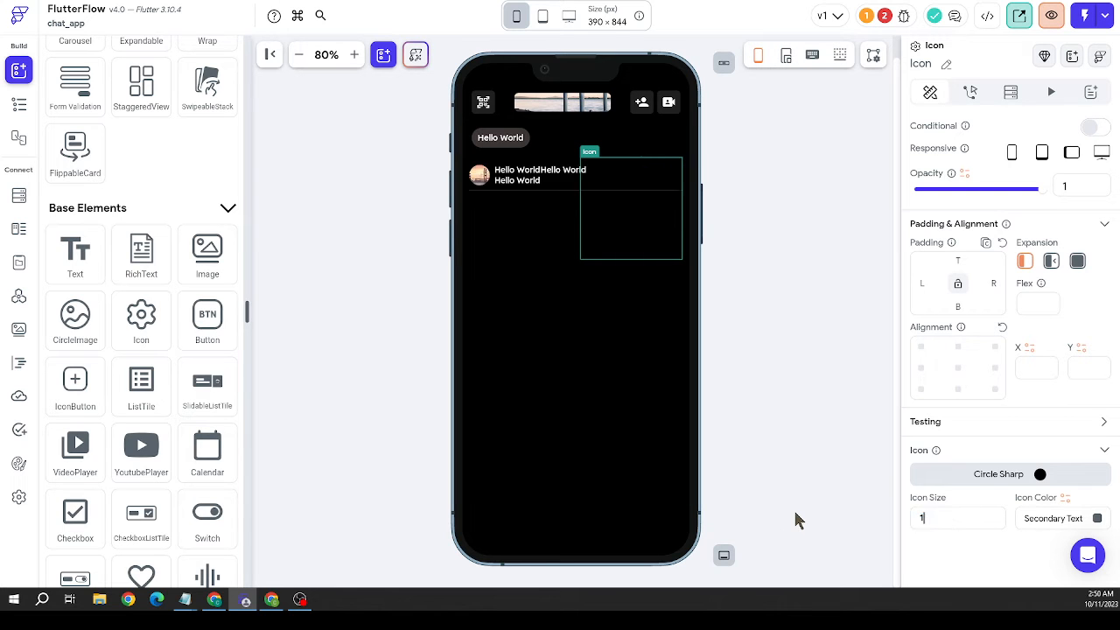
{"action": "left_click", "coordinate": [677, 175]}
{"action": "left_click", "coordinate": [675, 178]}
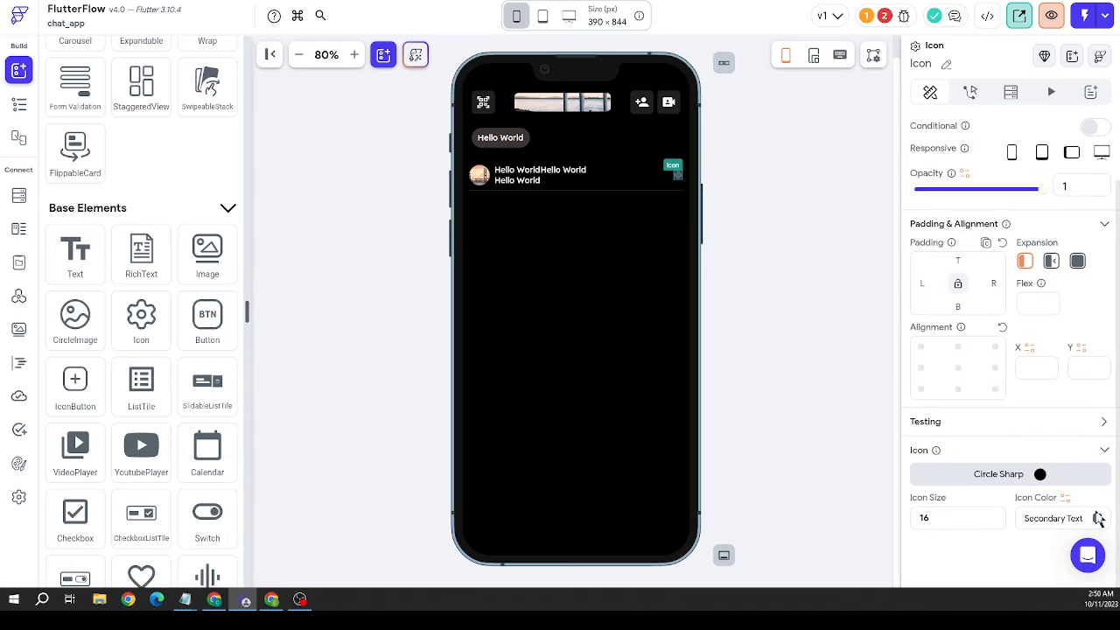
Set the chat entry's circle icon color to #00C4FF
{"action": "left_click", "coordinate": [1096, 518]}
{"action": "left_click", "coordinate": [602, 417]}
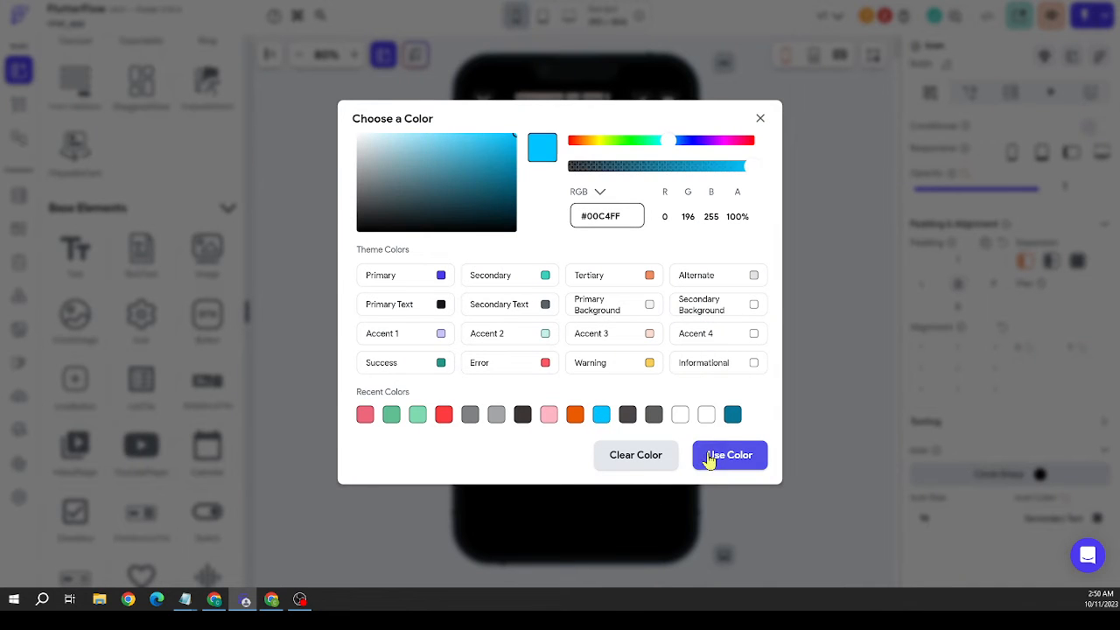
{"action": "left_click", "coordinate": [709, 457]}
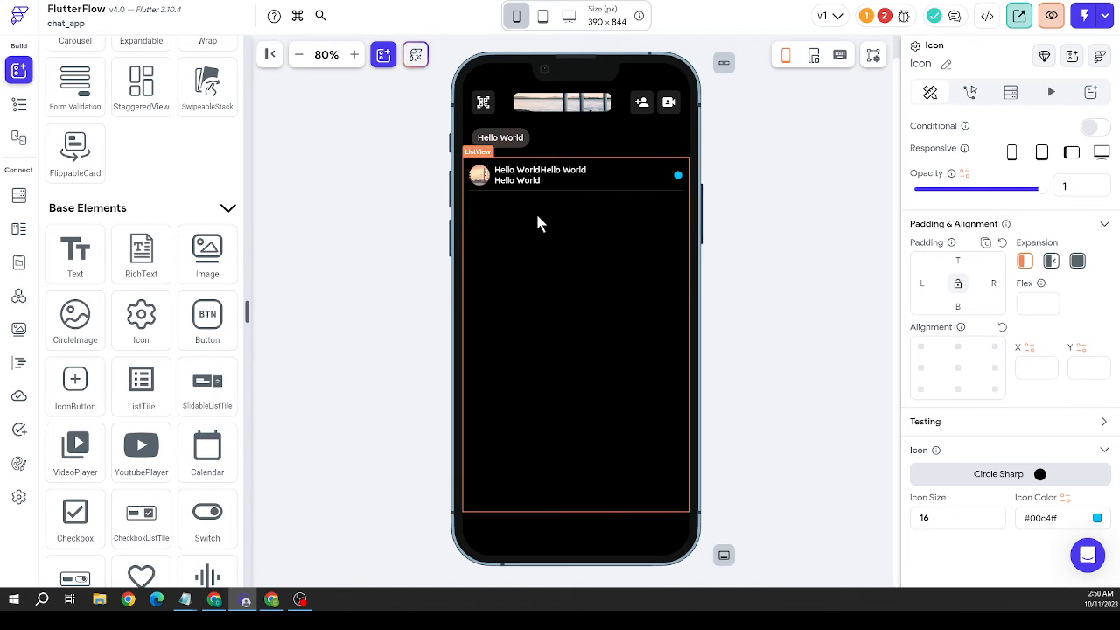
{"action": "left_click", "coordinate": [536, 211]}
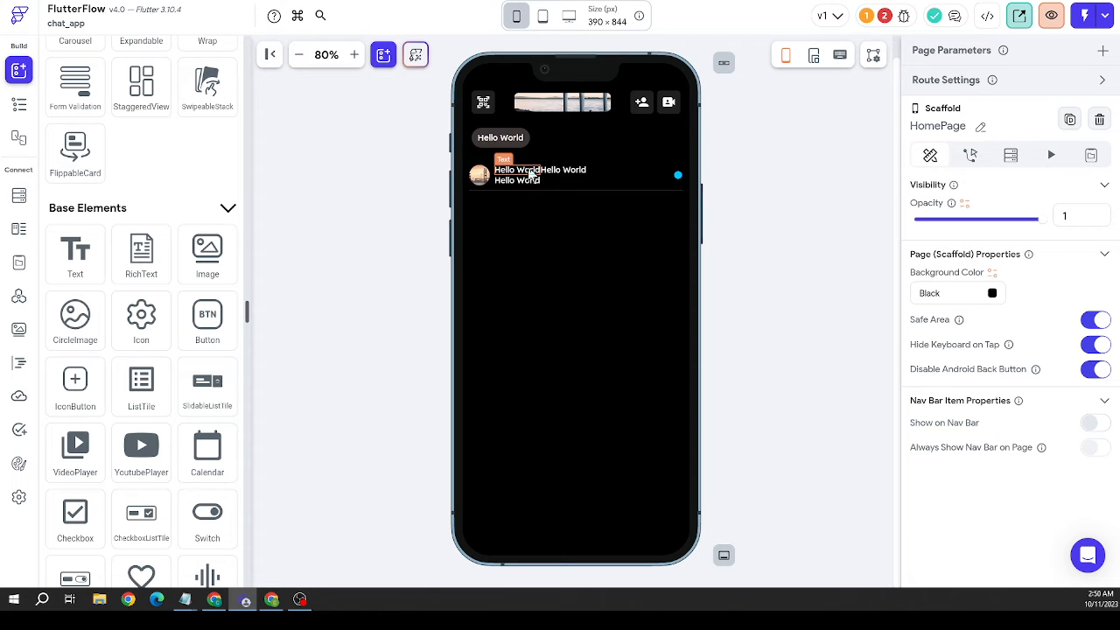
Give the second Text in the chat entry's upper Row a left padding of 8 and a font size of 10
{"action": "left_click", "coordinate": [558, 171]}
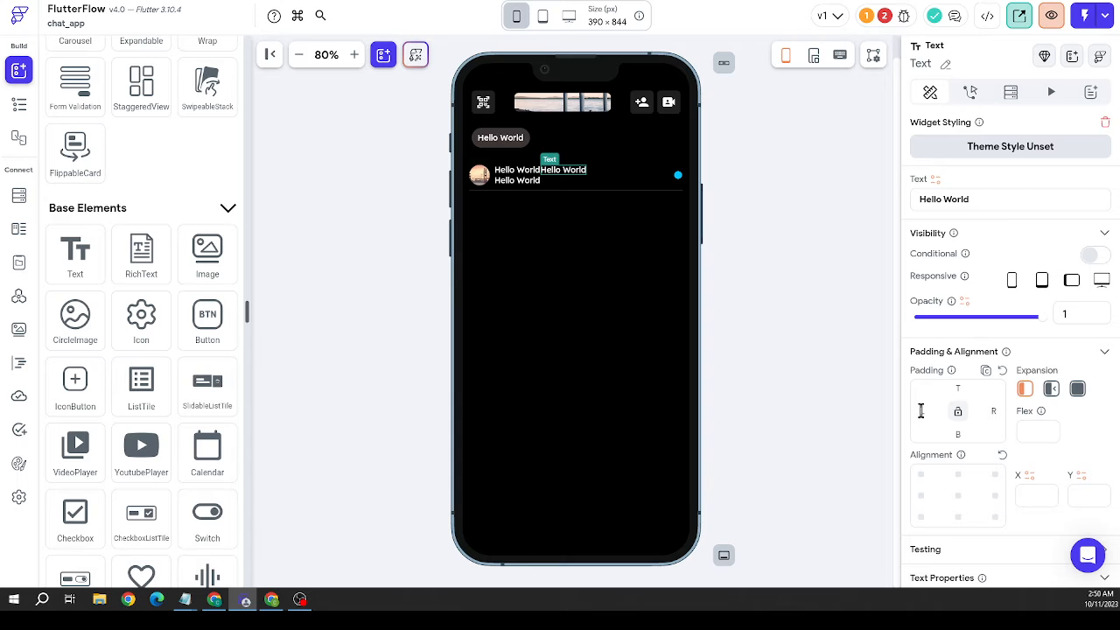
{"action": "type", "text": "8"}
{"action": "scroll", "coordinate": [960, 409], "scroll_direction": "down", "scroll_amount": 4}
{"action": "double_click", "coordinate": [947, 403]}
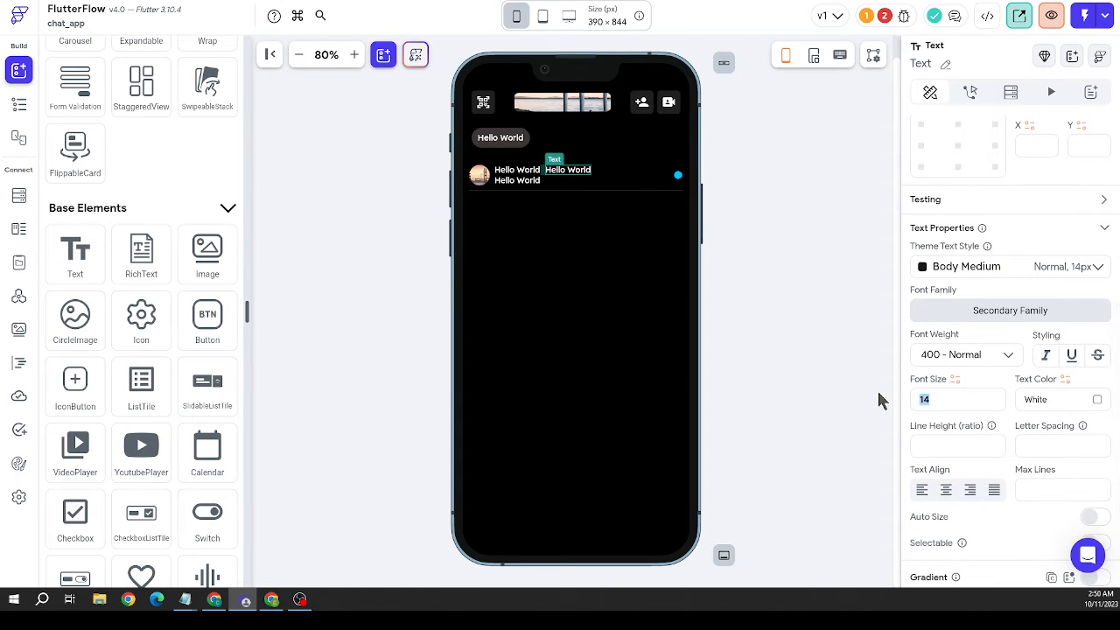
{"action": "type", "text": "10"}
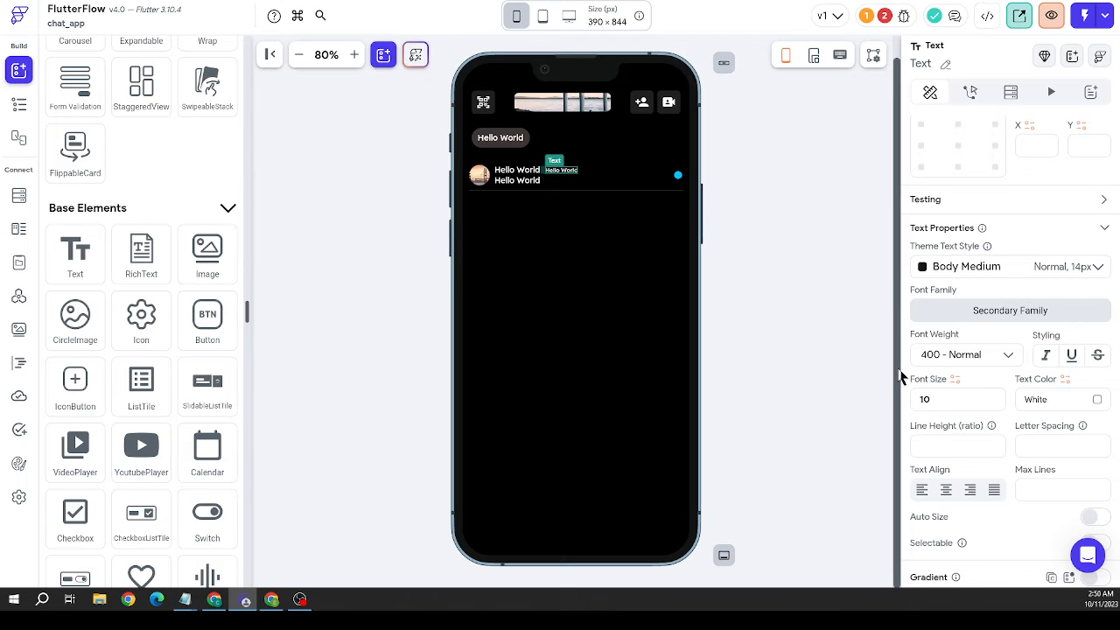
Set the font size to 12 for the first Text in the upper Row and for the Text below it
{"action": "left_click", "coordinate": [544, 179]}
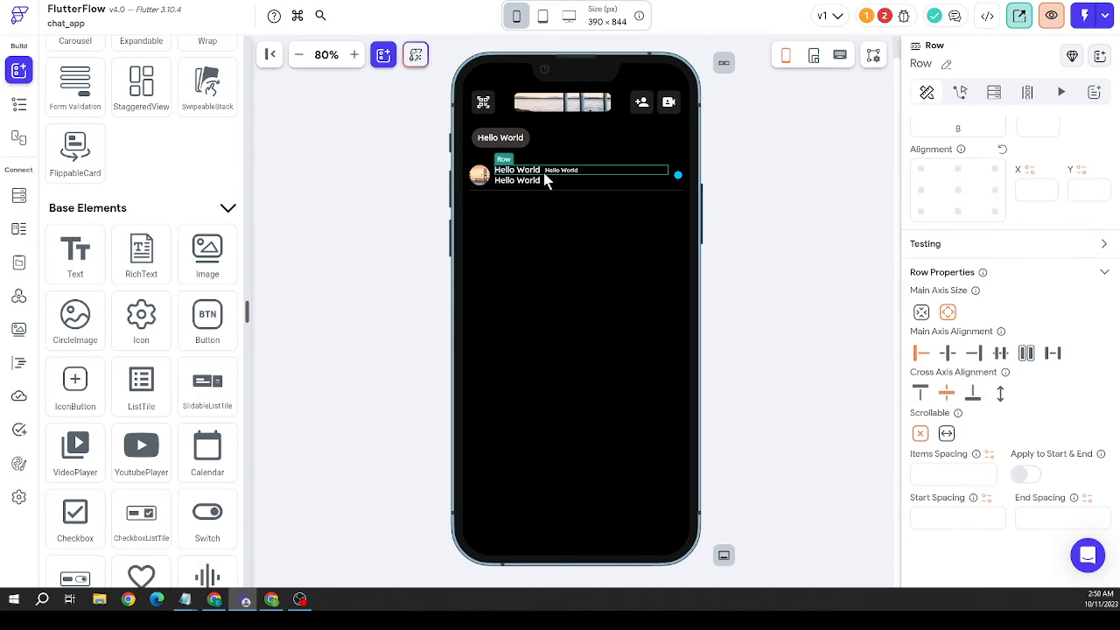
{"action": "left_click", "coordinate": [538, 171]}
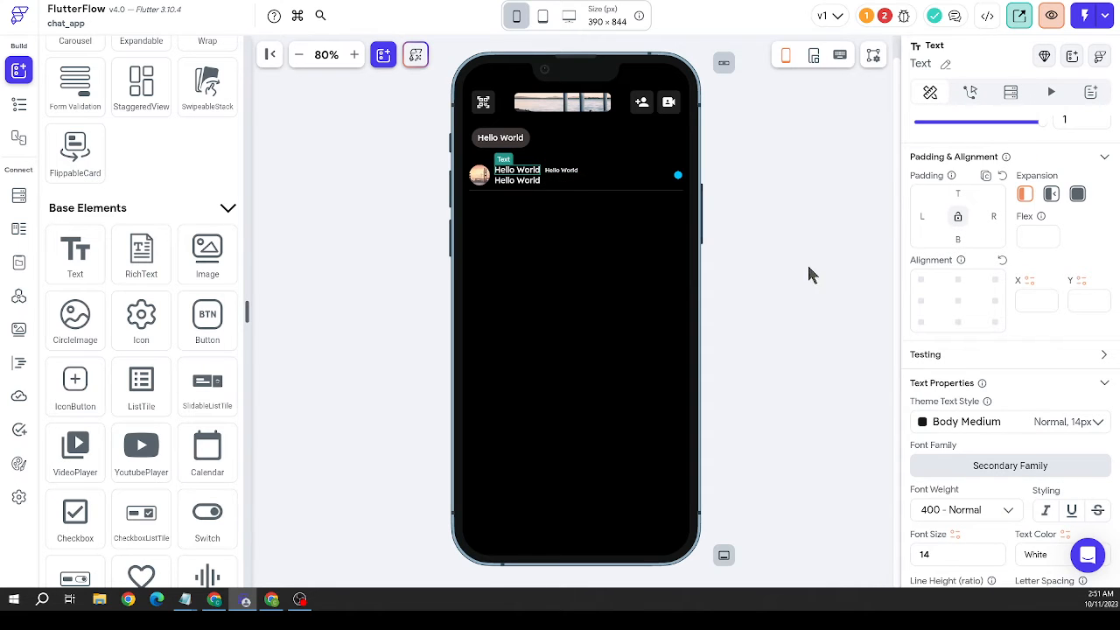
{"action": "scroll", "coordinate": [1014, 340], "scroll_direction": "down", "scroll_amount": 1}
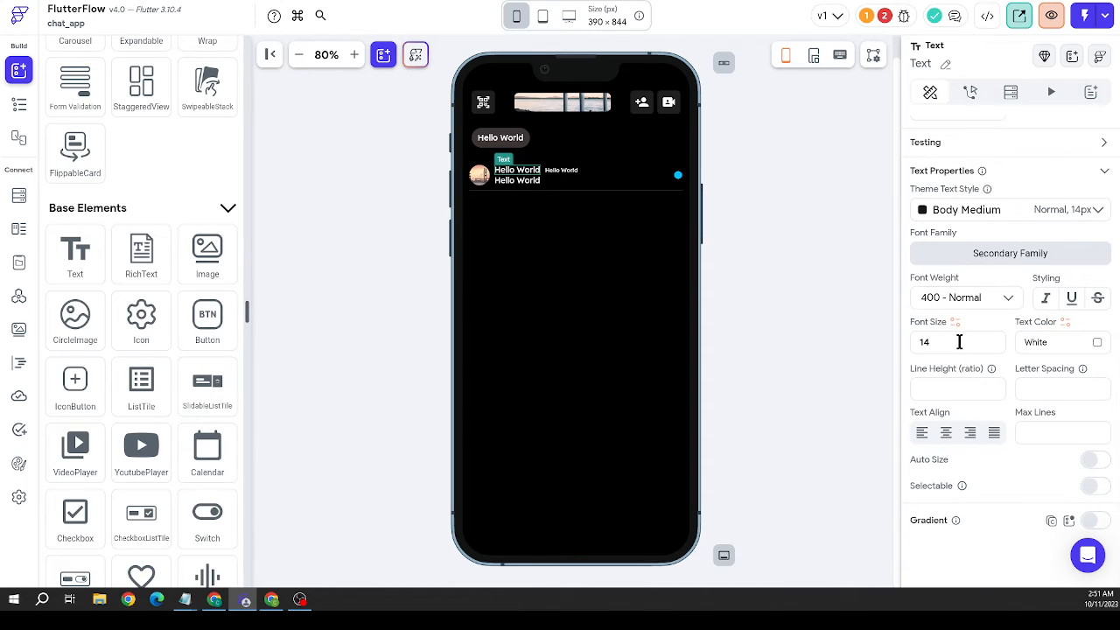
{"action": "left_click_drag", "start_coordinate": [893, 341], "coordinate": [878, 341]}
{"action": "type", "text": "12"}
{"action": "left_click", "coordinate": [518, 180]}
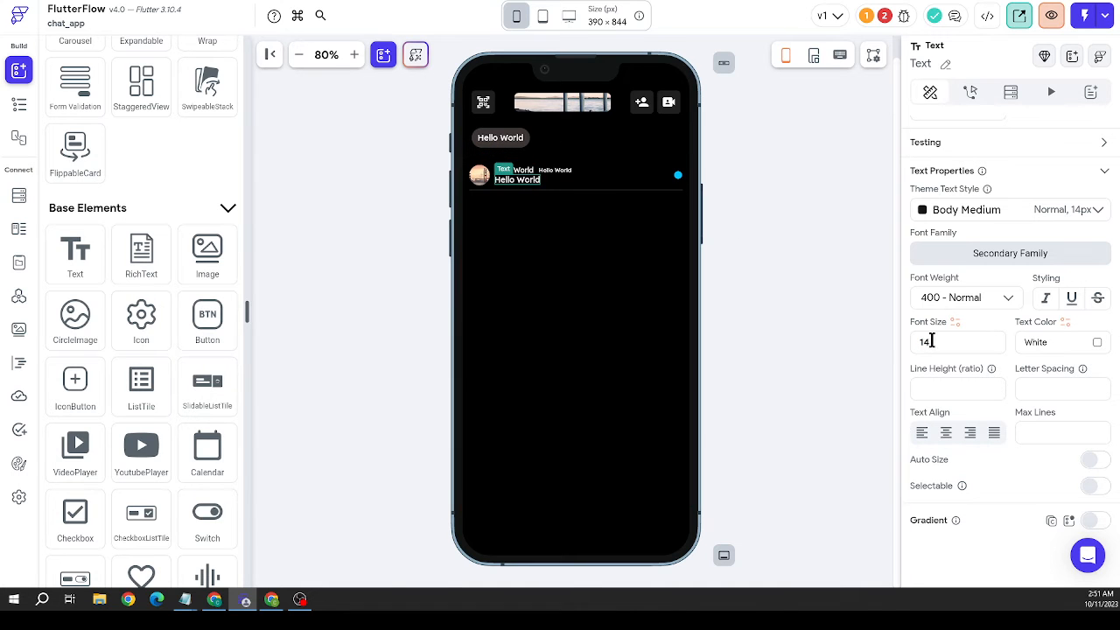
{"action": "type", "text": "12"}
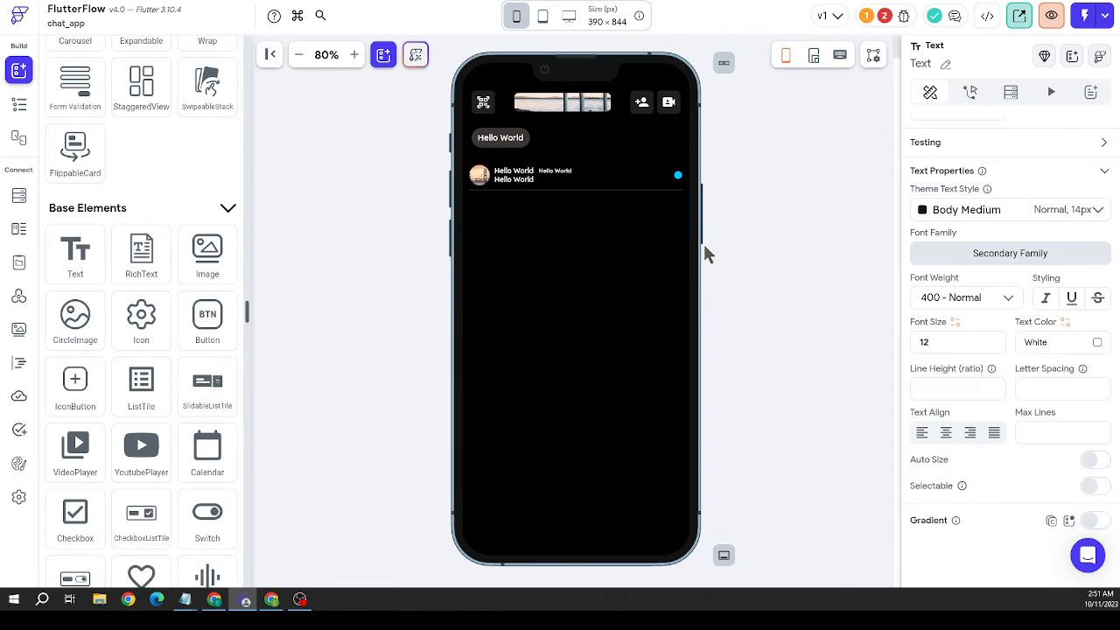
Set the color of the small second Text in the chat entry to #5D5D5D
{"action": "left_click", "coordinate": [569, 174]}
{"action": "left_click", "coordinate": [1098, 343]}
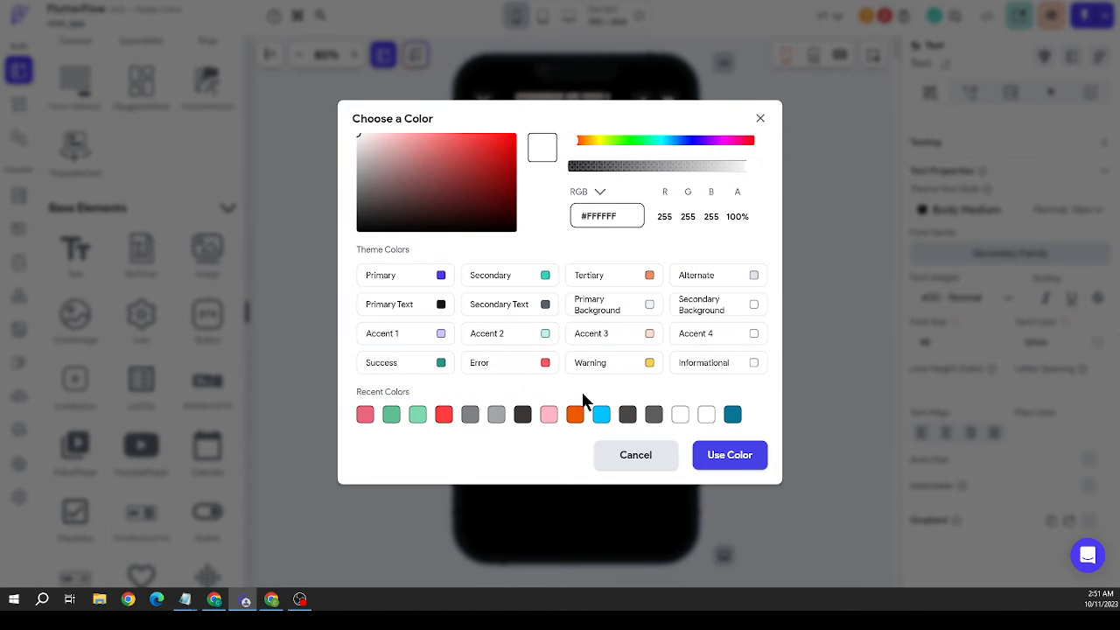
{"action": "left_click", "coordinate": [654, 414]}
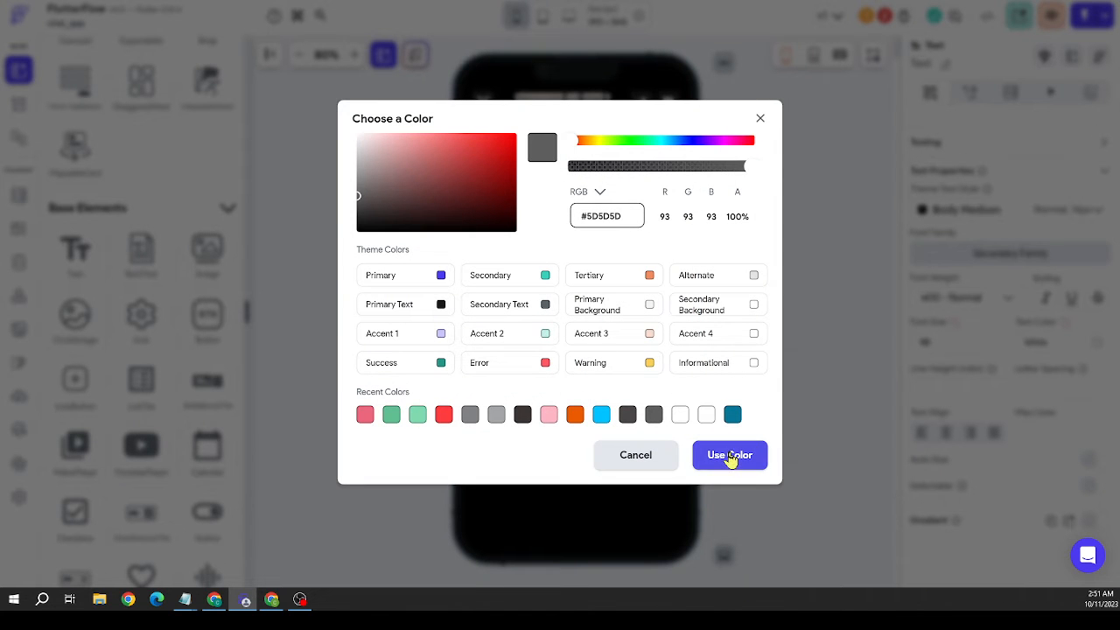
{"action": "left_click", "coordinate": [731, 456]}
{"action": "left_click", "coordinate": [787, 392]}
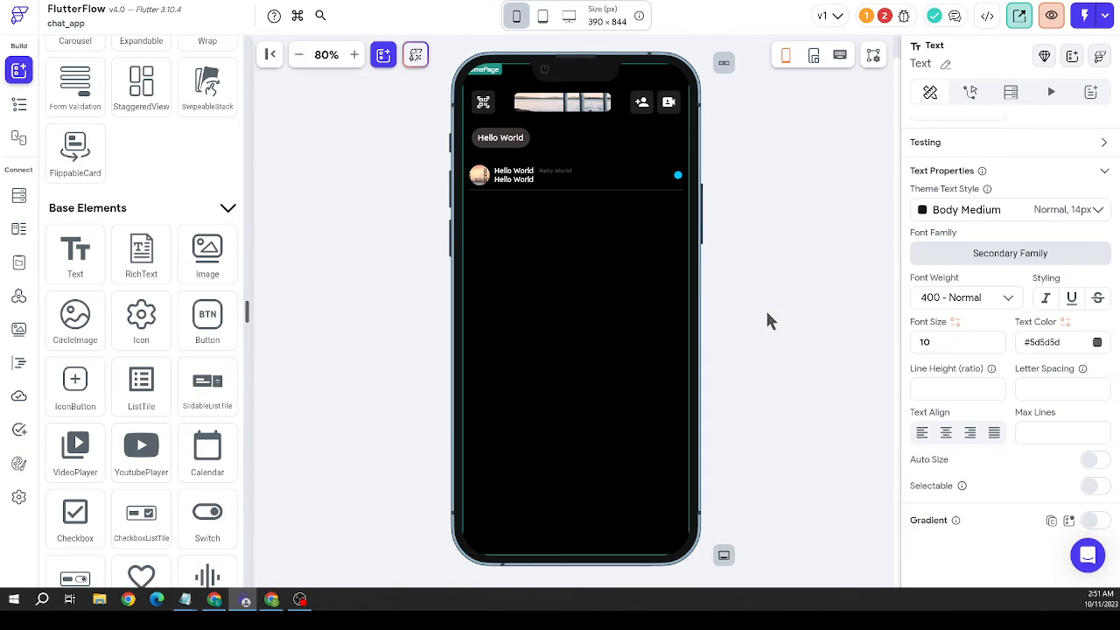
Set the color of the small second Text in the chat entry to the lighter gray #8D8D8D
{"action": "left_click", "coordinate": [565, 178]}
{"action": "scroll", "coordinate": [1050, 444], "scroll_direction": "down", "scroll_amount": 4}
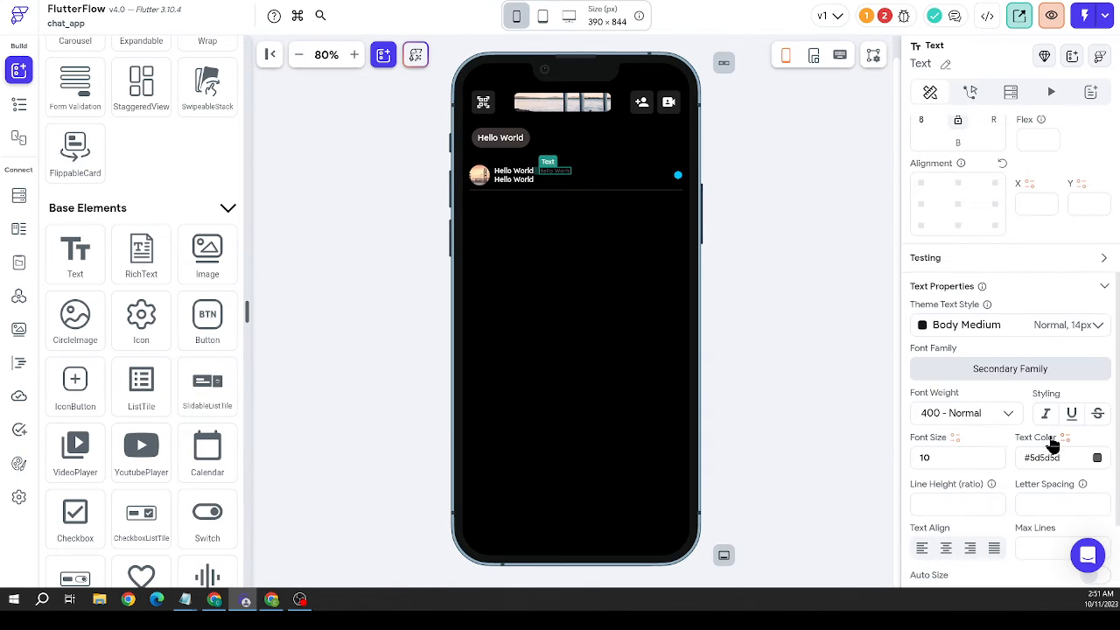
{"action": "left_click", "coordinate": [1097, 457]}
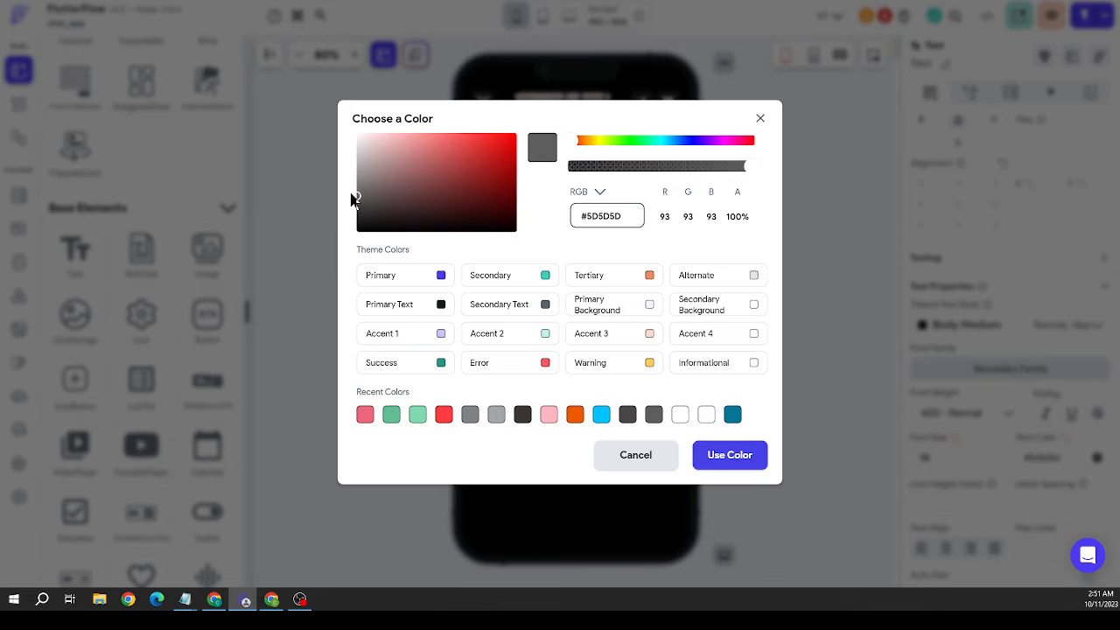
{"action": "left_click", "coordinate": [350, 189]}
{"action": "left_click_drag", "start_coordinate": [348, 186], "coordinate": [343, 176]}
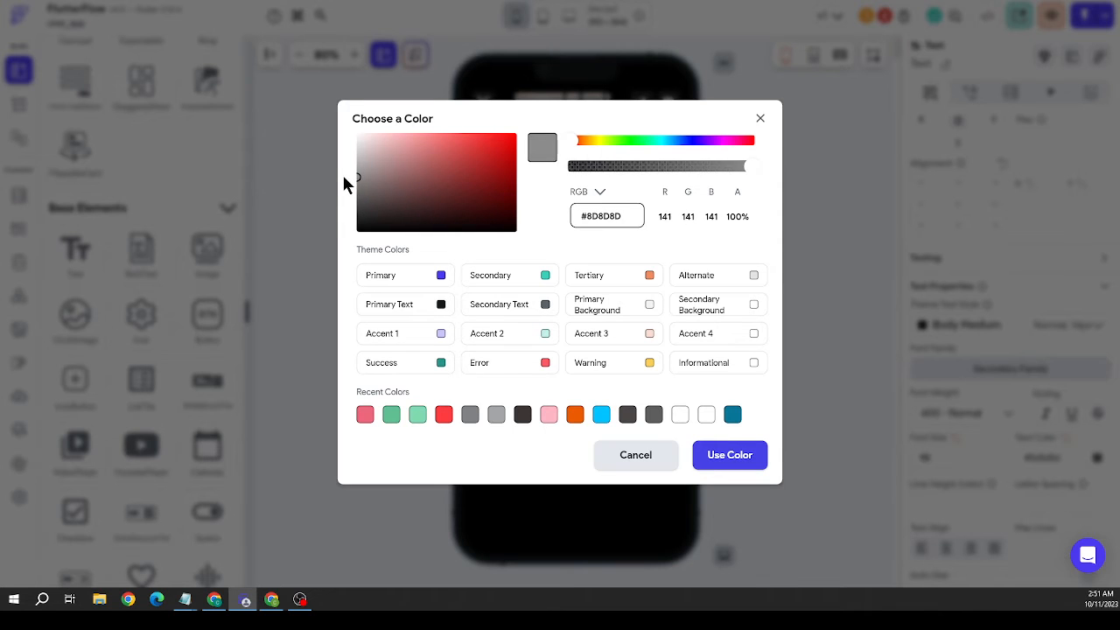
{"action": "left_click", "coordinate": [700, 454]}
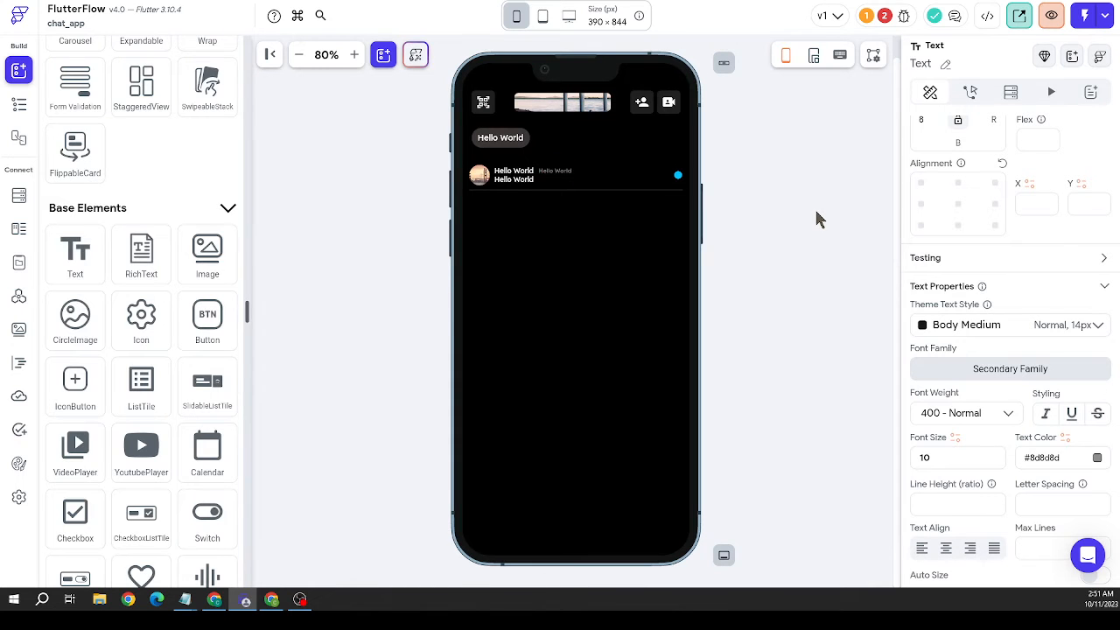
{"action": "left_click", "coordinate": [820, 214]}
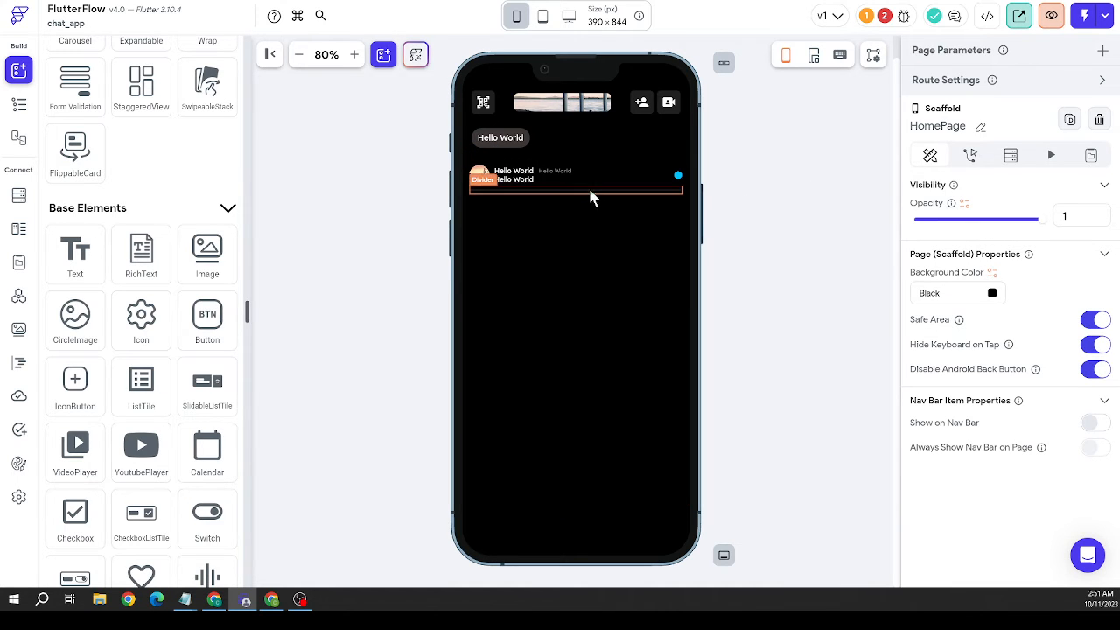
Reduce the height of the Container around the chat entry to about 58 px
{"action": "right_click", "coordinate": [580, 159]}
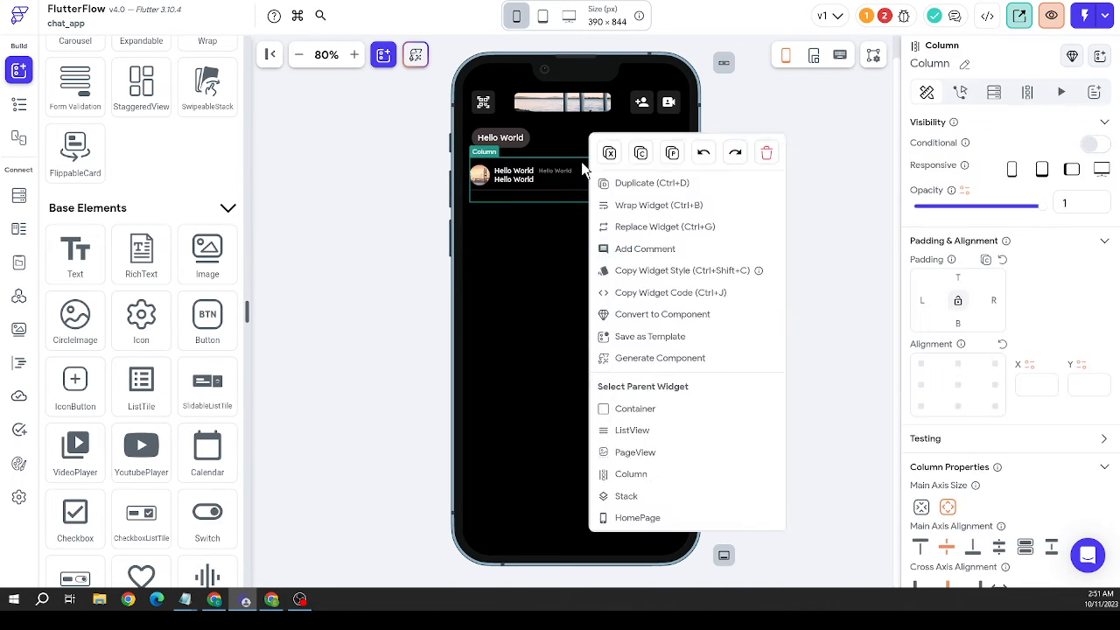
{"action": "left_click", "coordinate": [634, 408]}
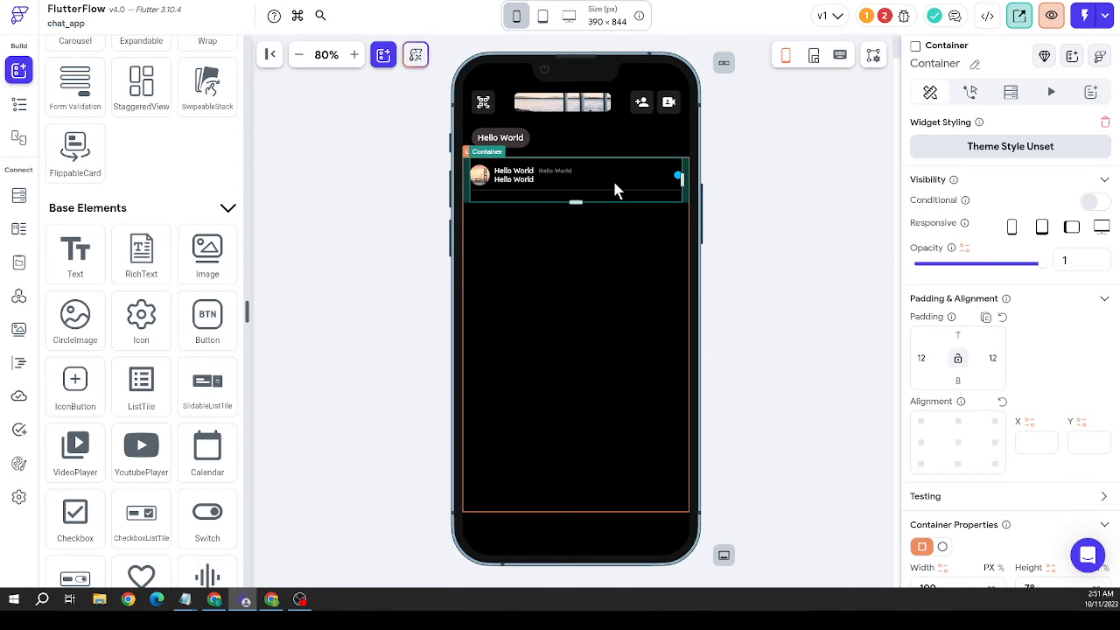
{"action": "left_click_drag", "start_coordinate": [574, 203], "coordinate": [573, 191]}
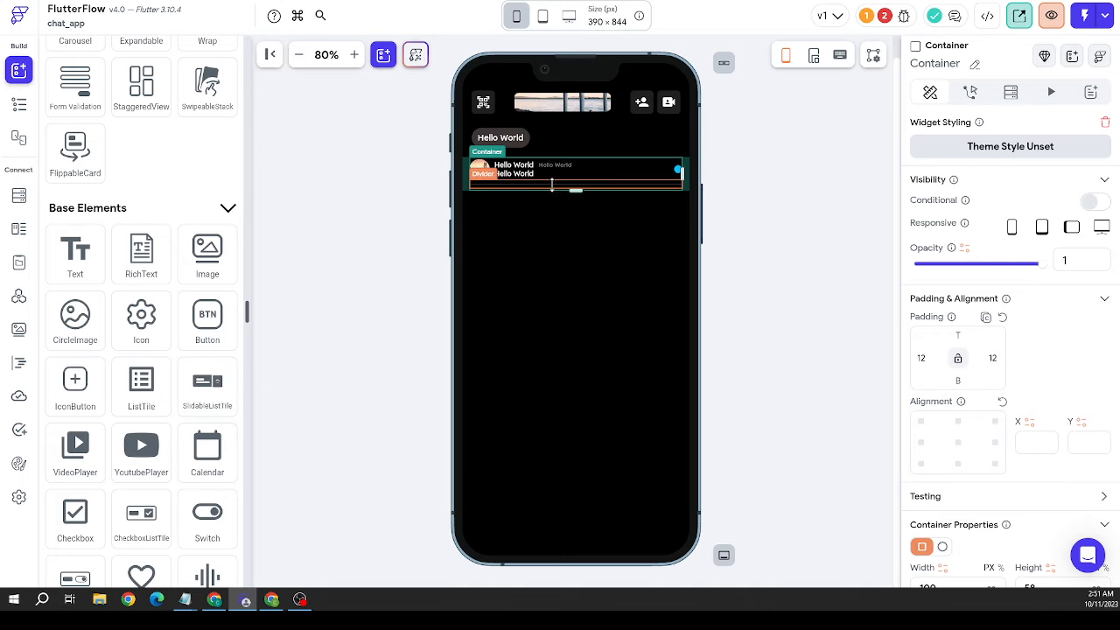
Add a Spacer between the chat entry's Row and the Divider in the Container's Column
{"action": "scroll", "coordinate": [112, 367], "scroll_direction": "down", "scroll_amount": 4}
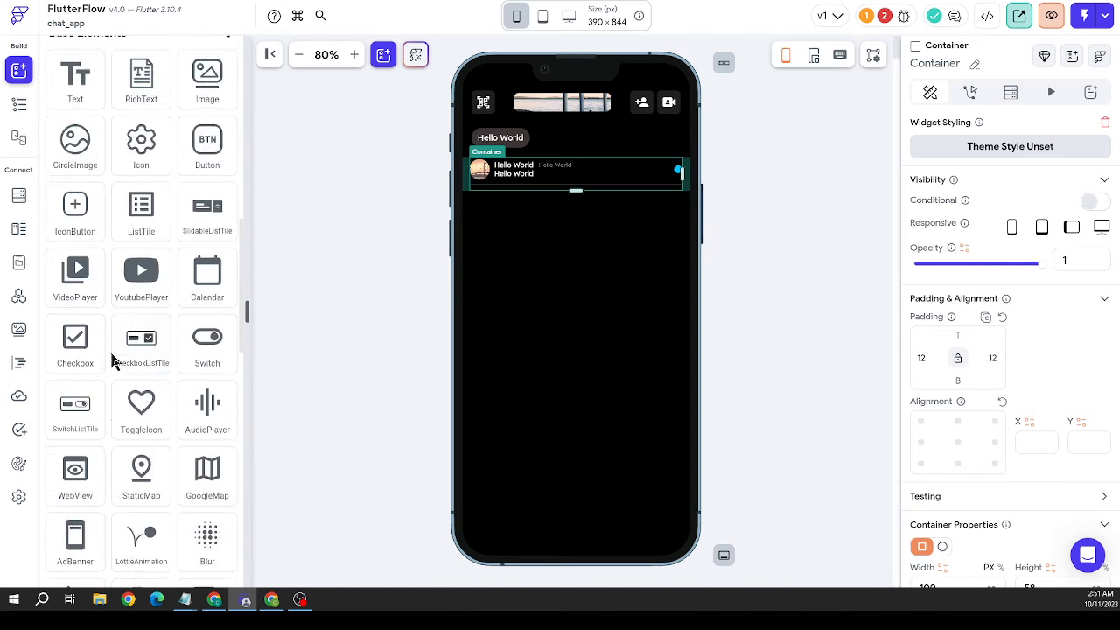
{"action": "scroll", "coordinate": [121, 351], "scroll_direction": "up", "scroll_amount": 9}
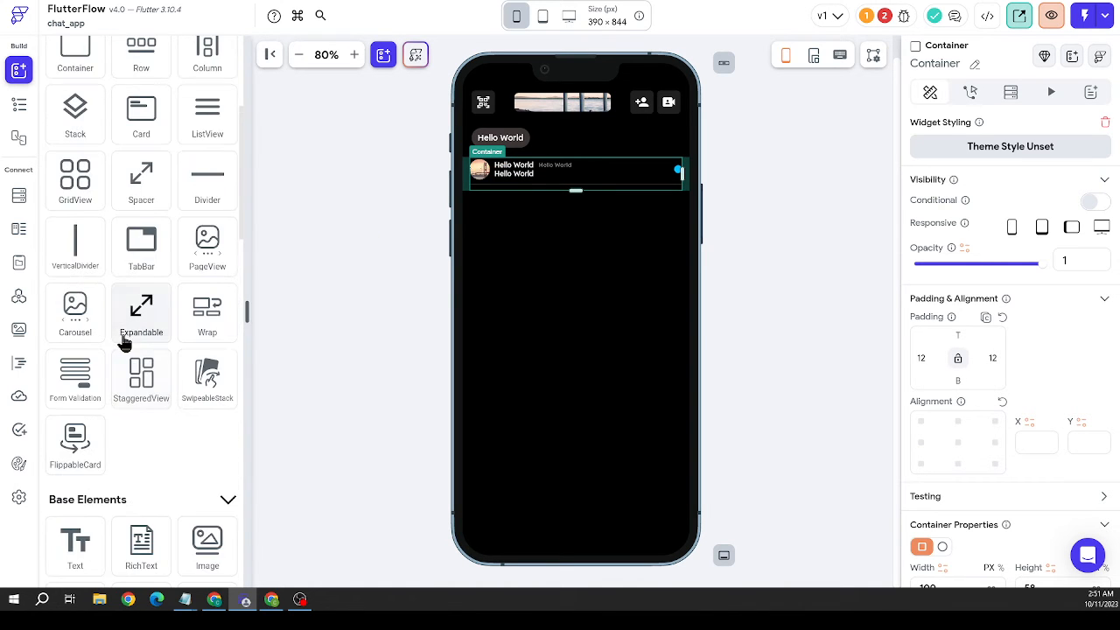
{"action": "scroll", "coordinate": [131, 372], "scroll_direction": "up", "scroll_amount": 2}
{"action": "left_click_drag", "start_coordinate": [141, 302], "coordinate": [567, 186]}
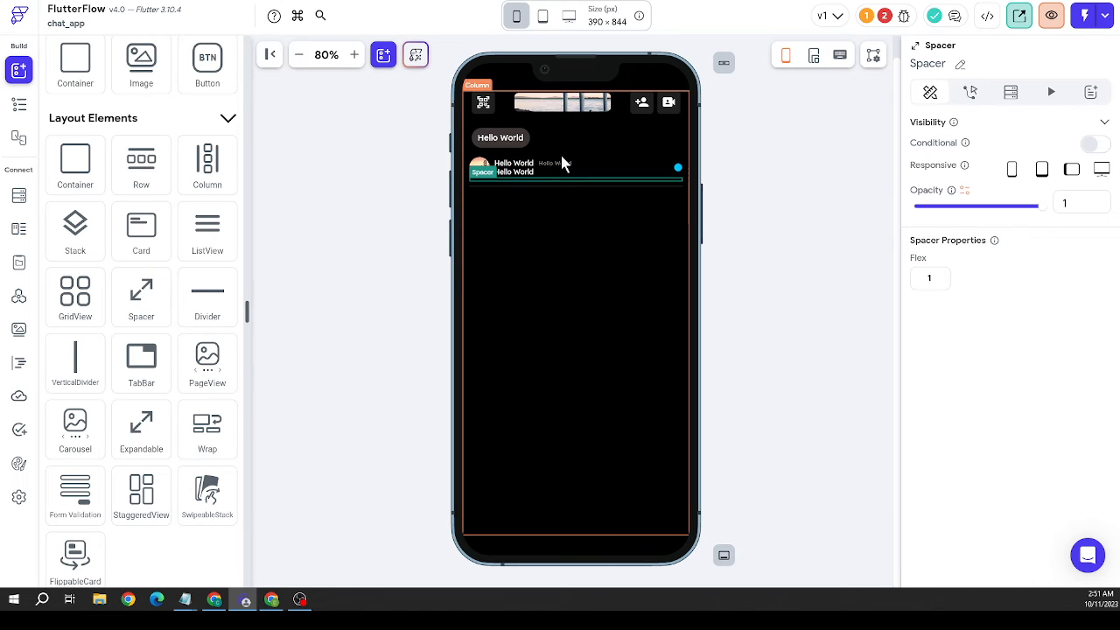
{"action": "right_click", "coordinate": [574, 174]}
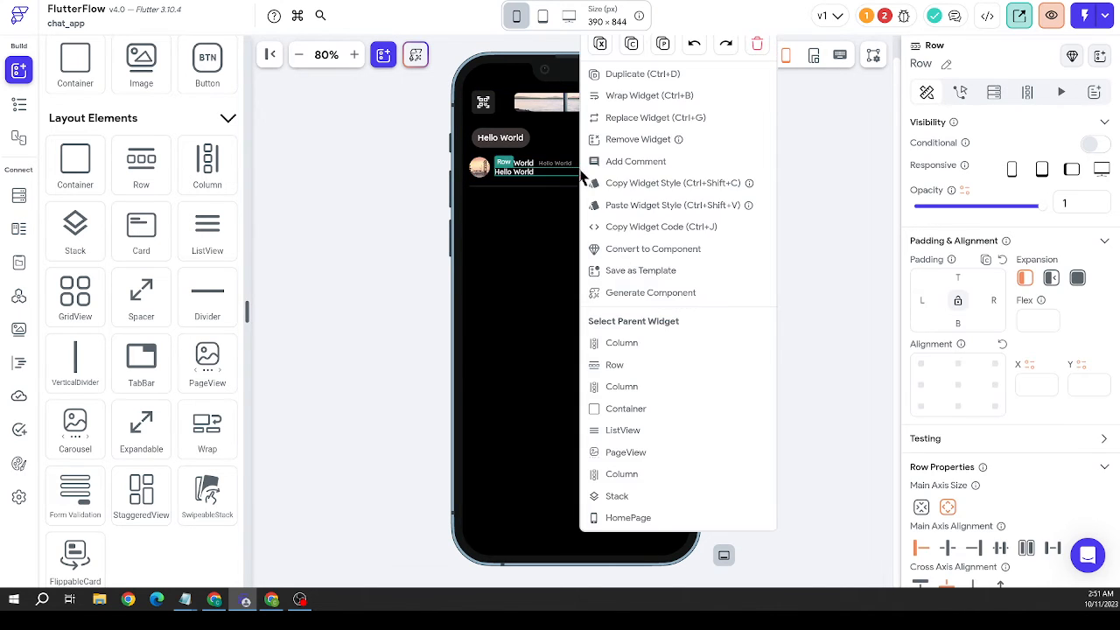
{"action": "left_click", "coordinate": [616, 345]}
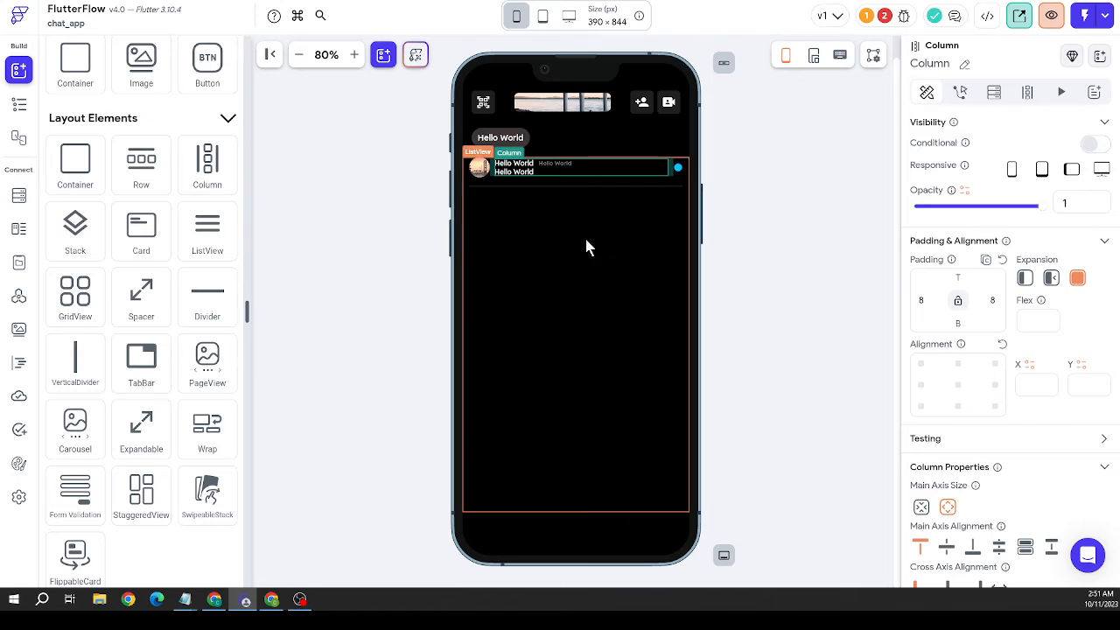
{"action": "left_click", "coordinate": [569, 180]}
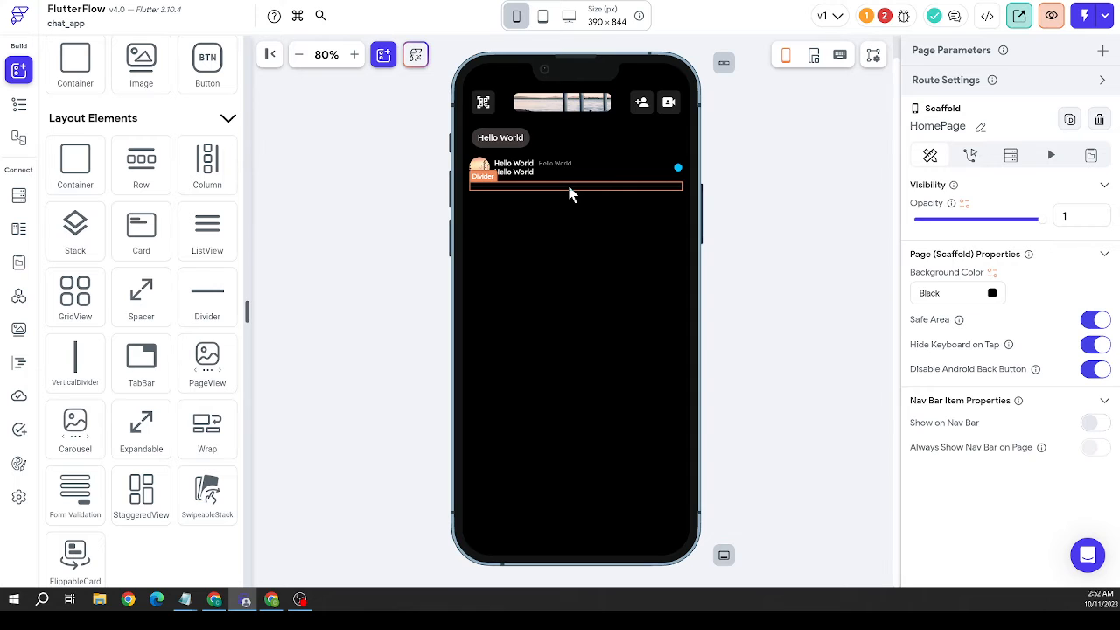
{"action": "right_click", "coordinate": [621, 185]}
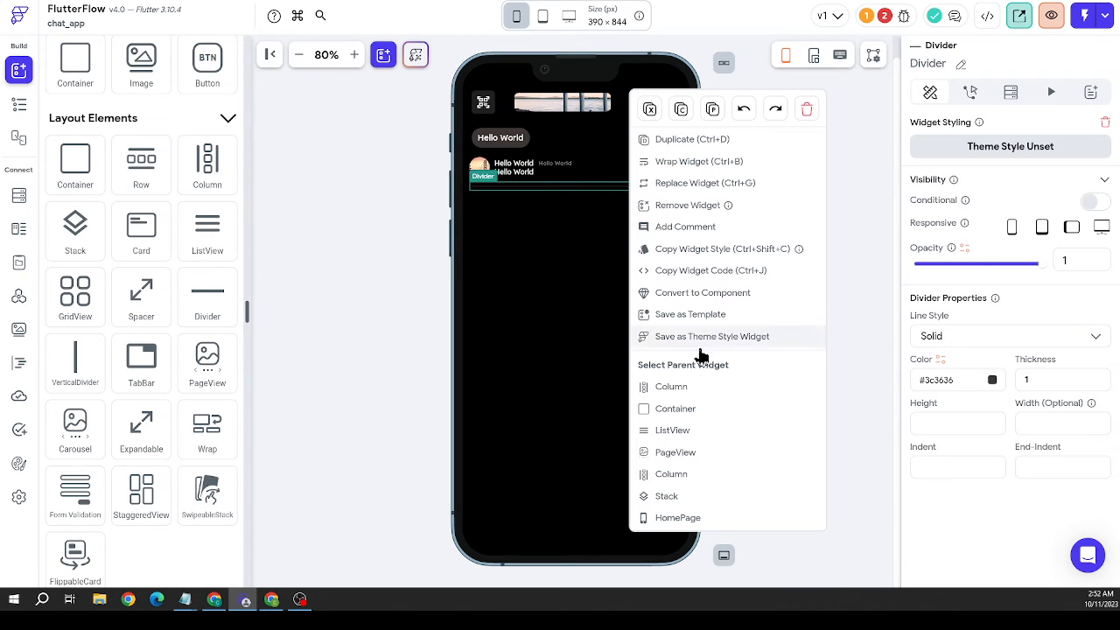
{"action": "left_click", "coordinate": [690, 408]}
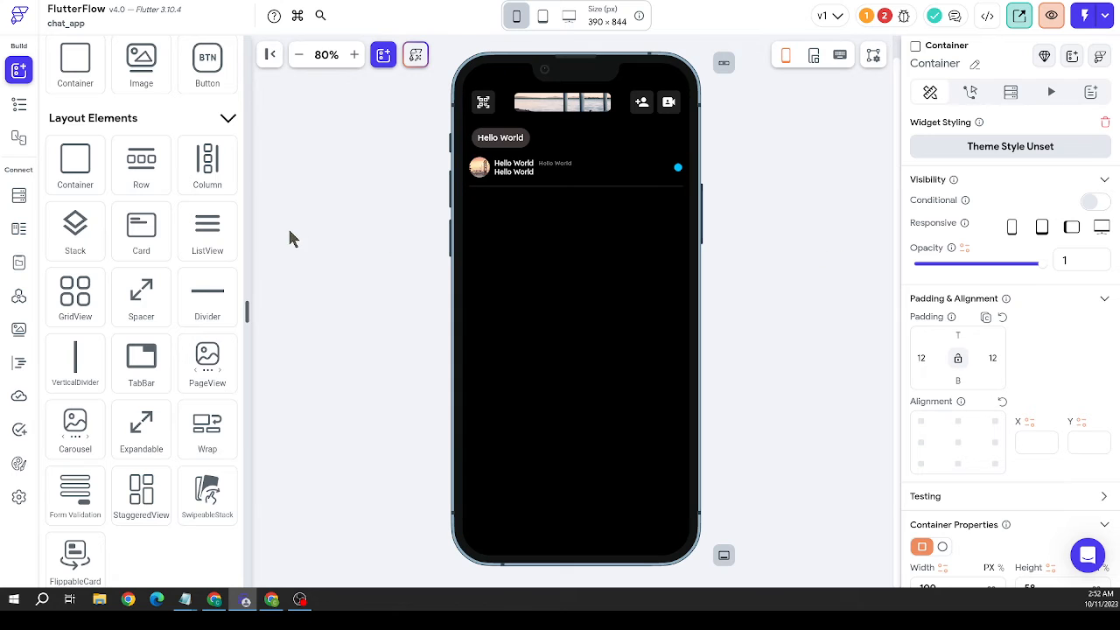
{"action": "left_click", "coordinate": [566, 192]}
{"action": "right_click", "coordinate": [565, 192]}
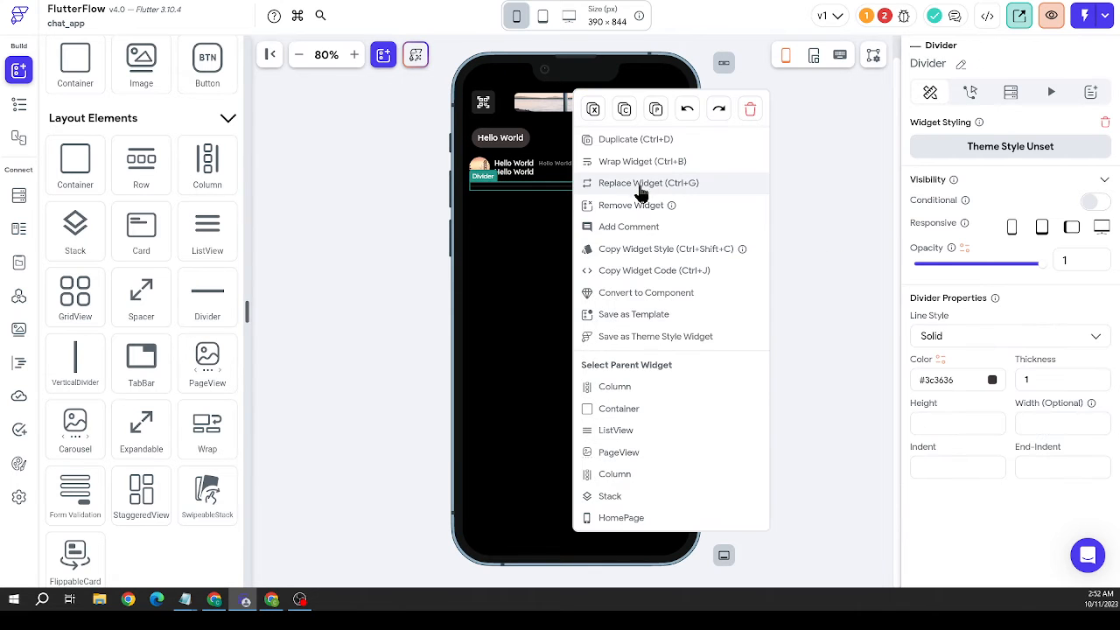
Set the items spacing of the ListView holding the chat entry to 8
{"action": "left_click", "coordinate": [537, 271]}
{"action": "scroll", "coordinate": [977, 411], "scroll_direction": "down", "scroll_amount": 2}
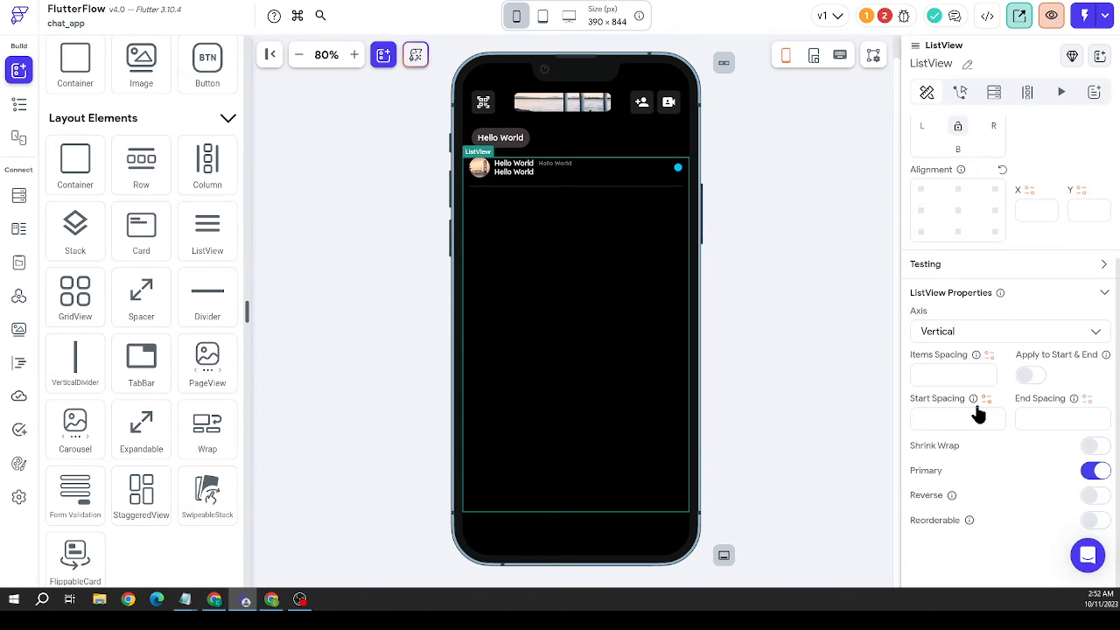
{"action": "left_click", "coordinate": [950, 372]}
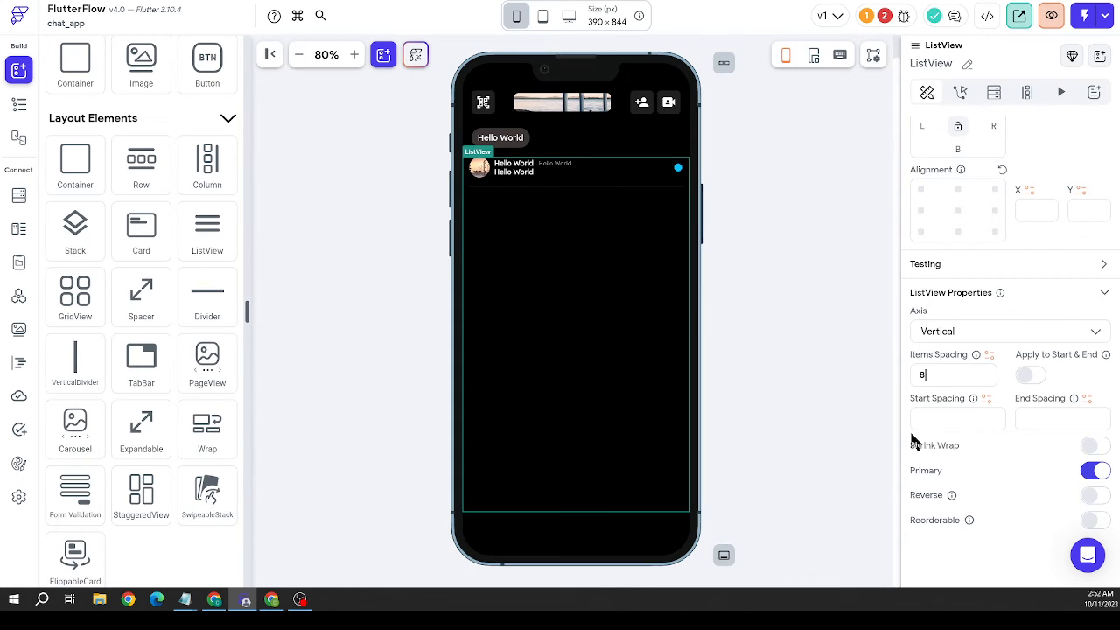
{"action": "left_click", "coordinate": [797, 306]}
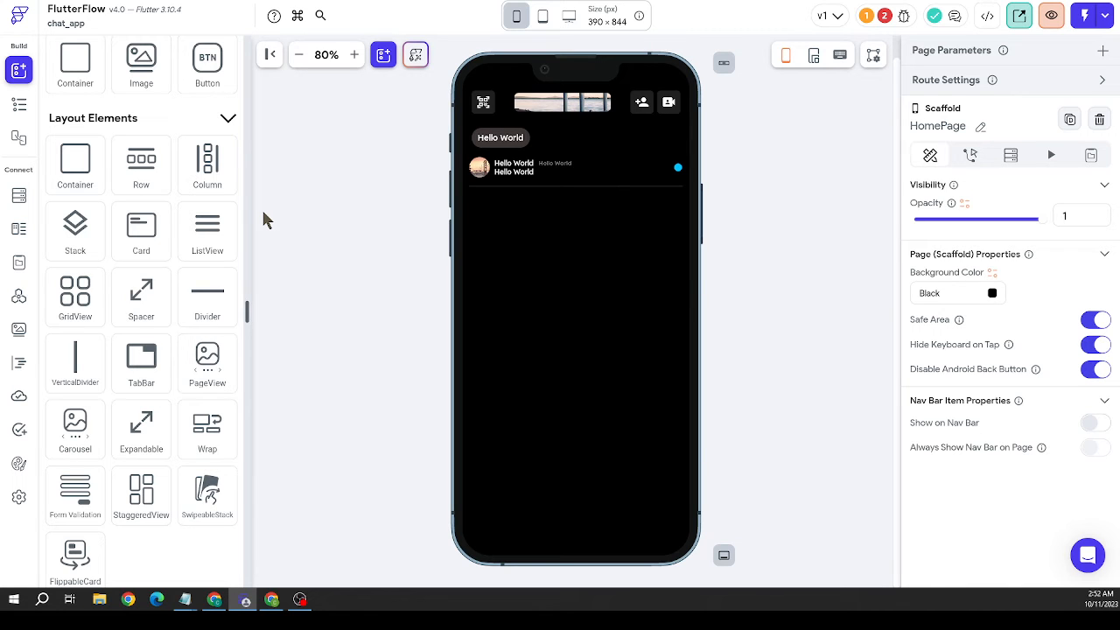
Set the top padding of the Row around the rounded "Hello World" Container to 30
{"action": "left_click", "coordinate": [569, 131]}
{"action": "left_click", "coordinate": [957, 277]}
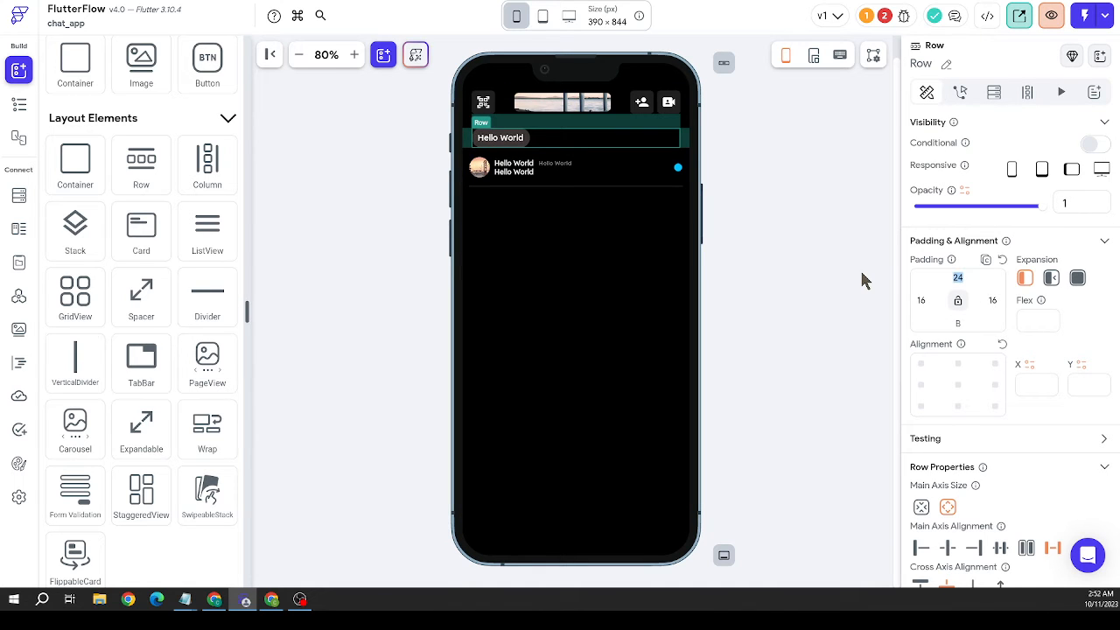
{"action": "type", "text": "30"}
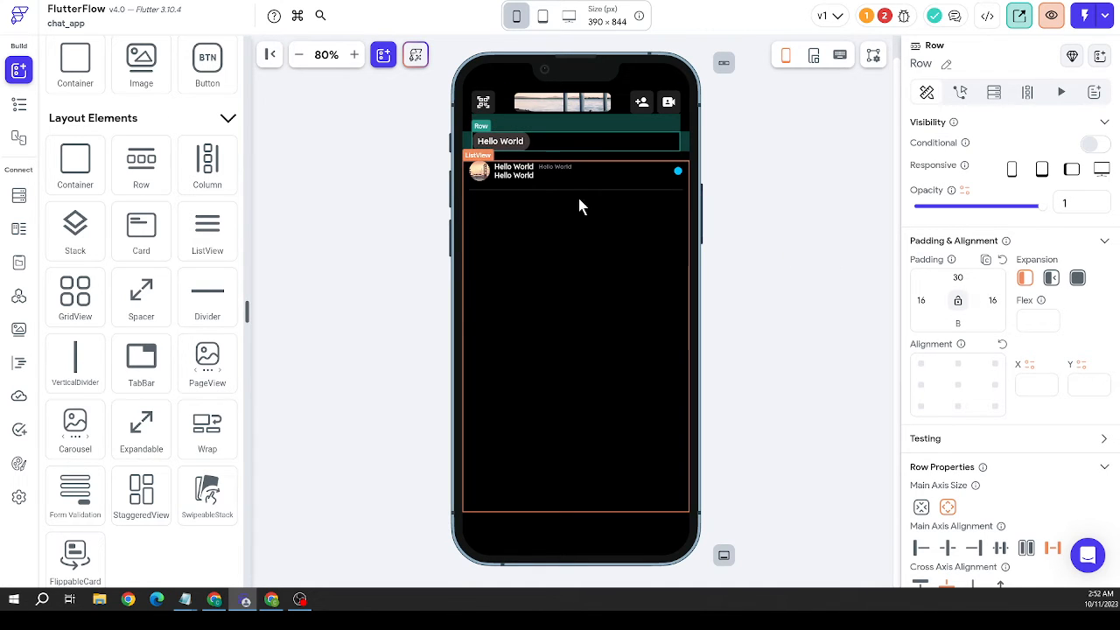
{"action": "left_click", "coordinate": [764, 188]}
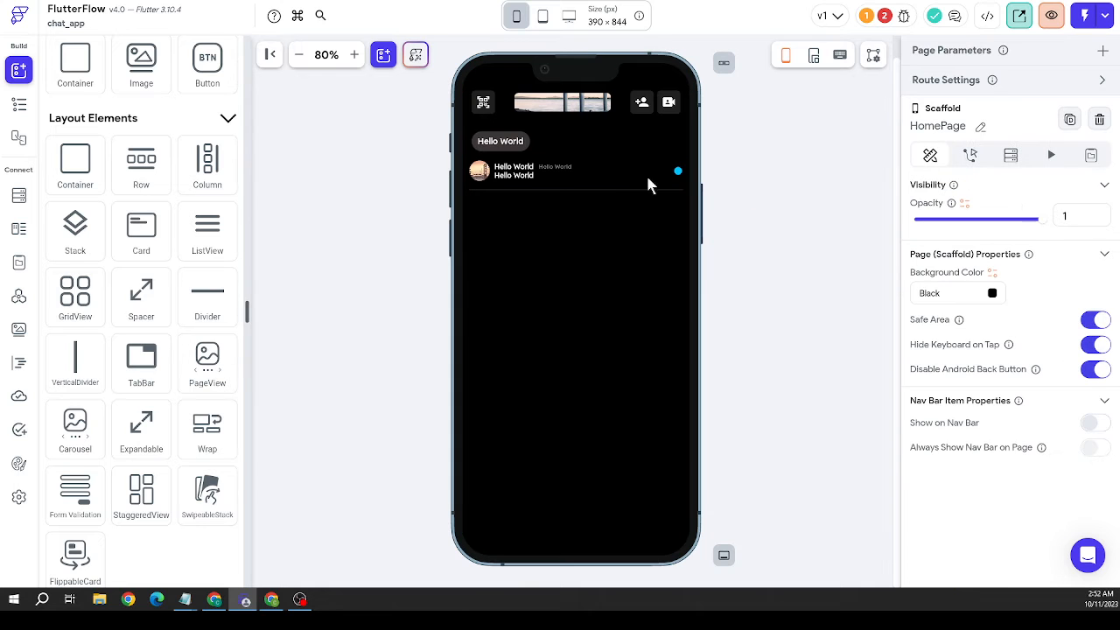
Select the PageView around the ListView and set its top padding to 24
{"action": "right_click", "coordinate": [506, 226]}
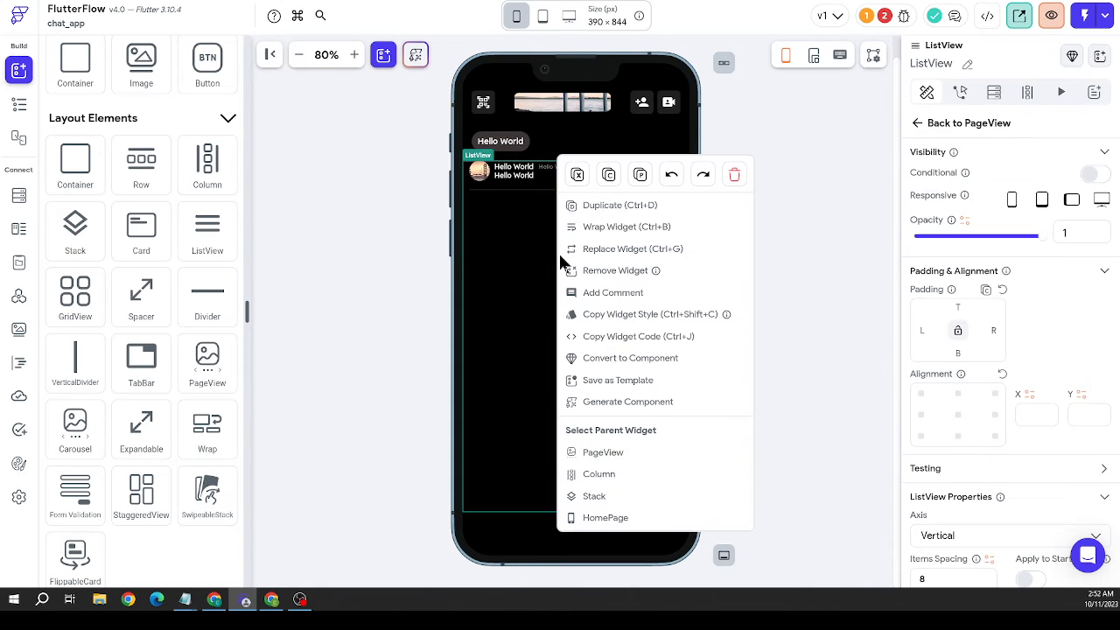
{"action": "left_click", "coordinate": [602, 453]}
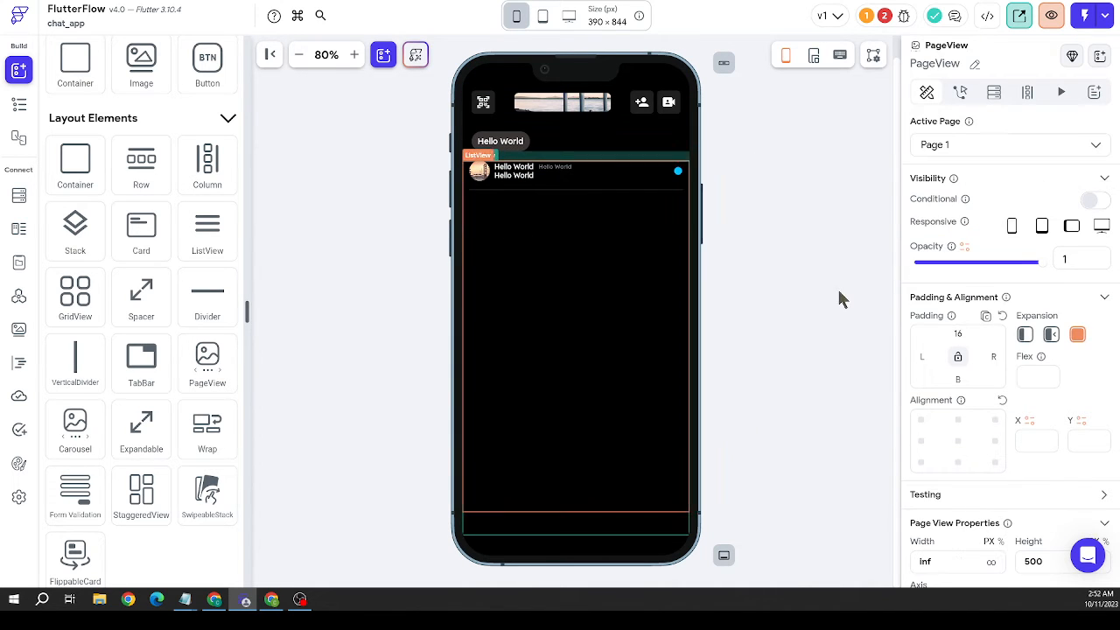
{"action": "double_click", "coordinate": [963, 334]}
{"action": "type", "text": "124"}
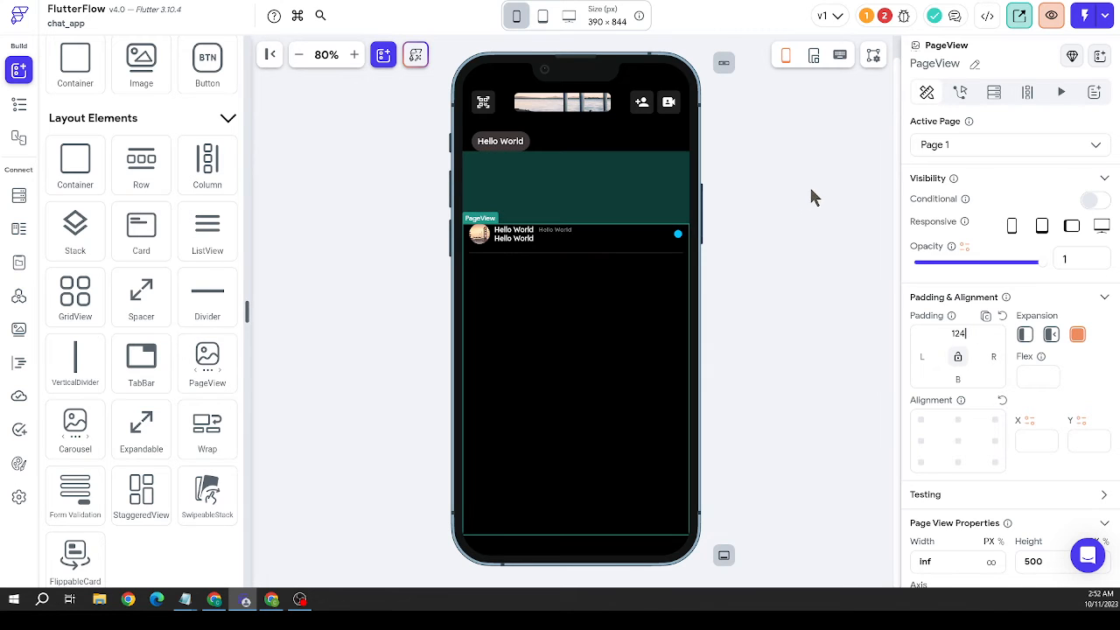
{"action": "double_click", "coordinate": [959, 333]}
{"action": "type", "text": "24"}
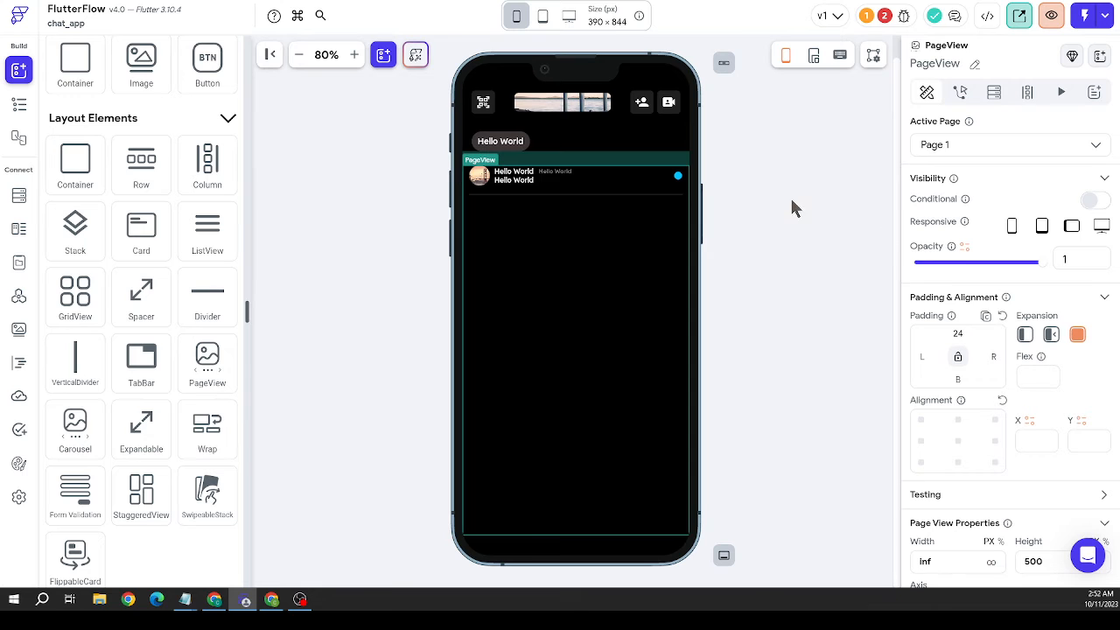
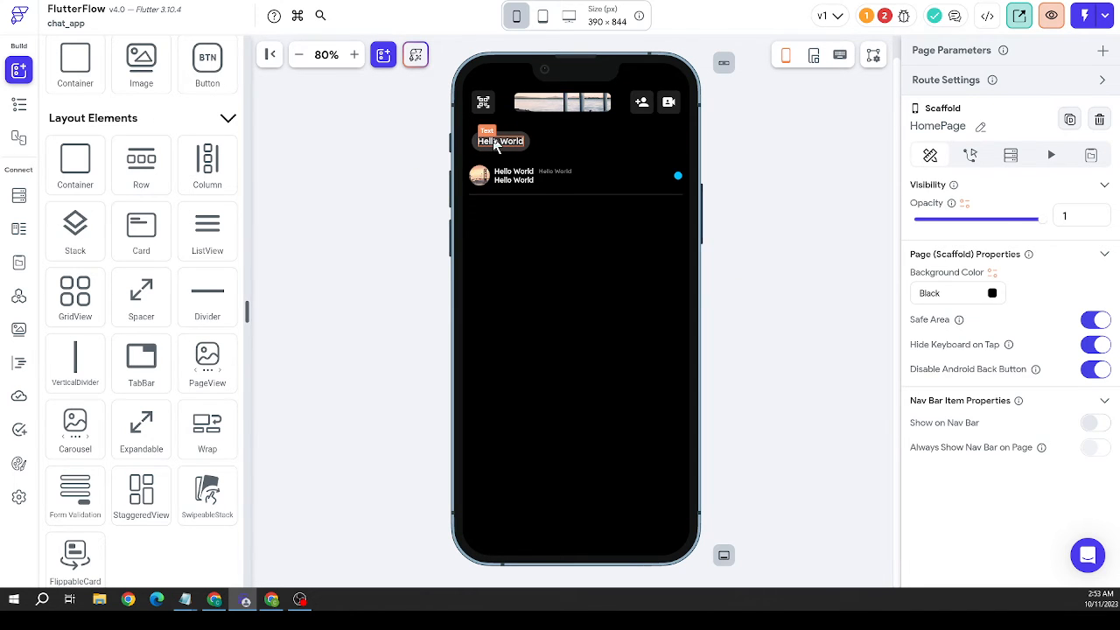
Change the Text in the rounded Container above the chat list to "All Chats"
{"action": "left_click", "coordinate": [496, 144]}
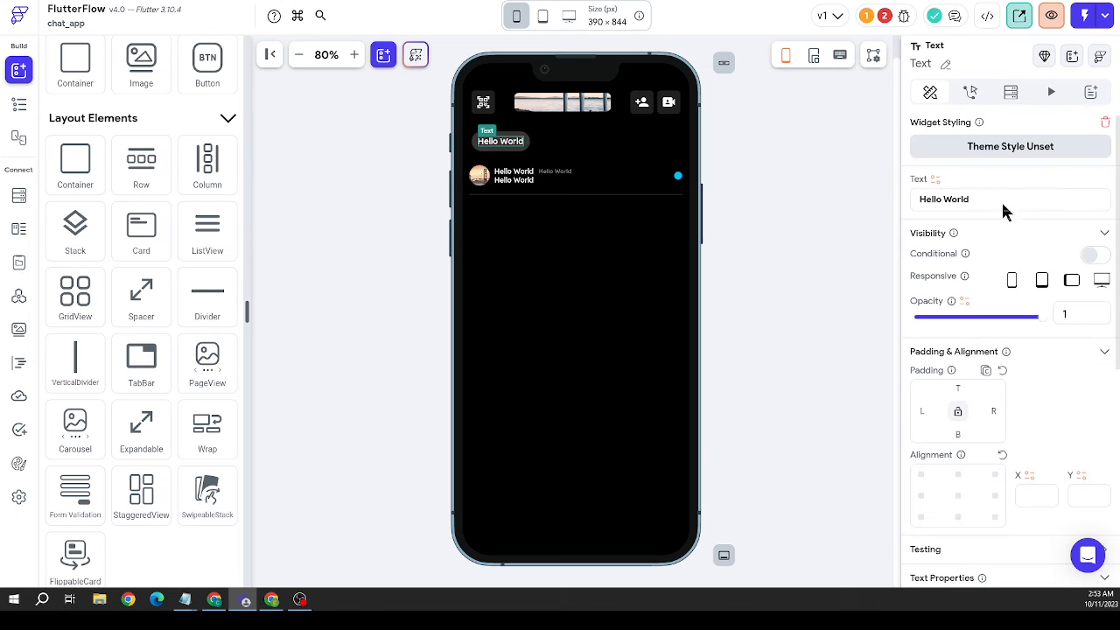
{"action": "left_click_drag", "start_coordinate": [1002, 204], "coordinate": [812, 192]}
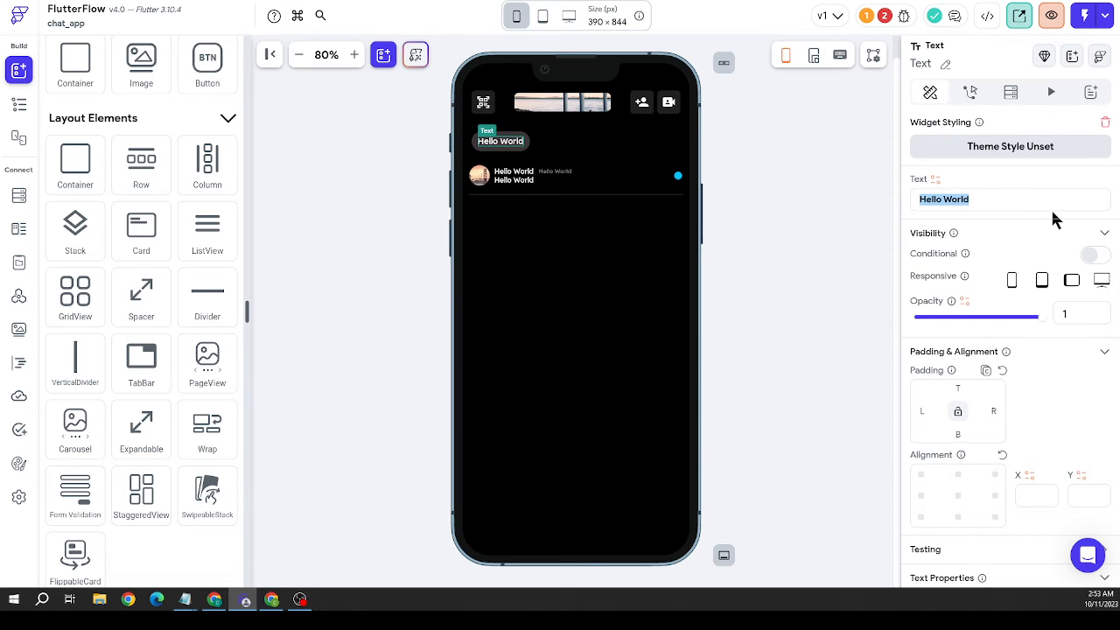
{"action": "type", "text": "All Chats"}
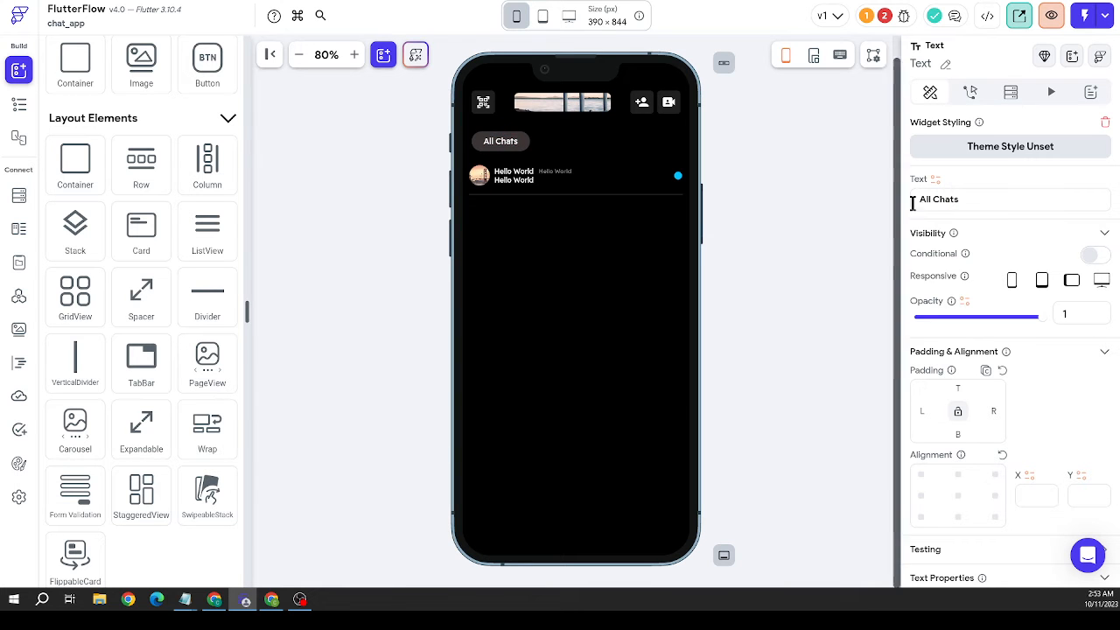
Duplicate the rounded "All Chats" Container within its Row
{"action": "left_click", "coordinate": [506, 157]}
{"action": "right_click", "coordinate": [516, 145]}
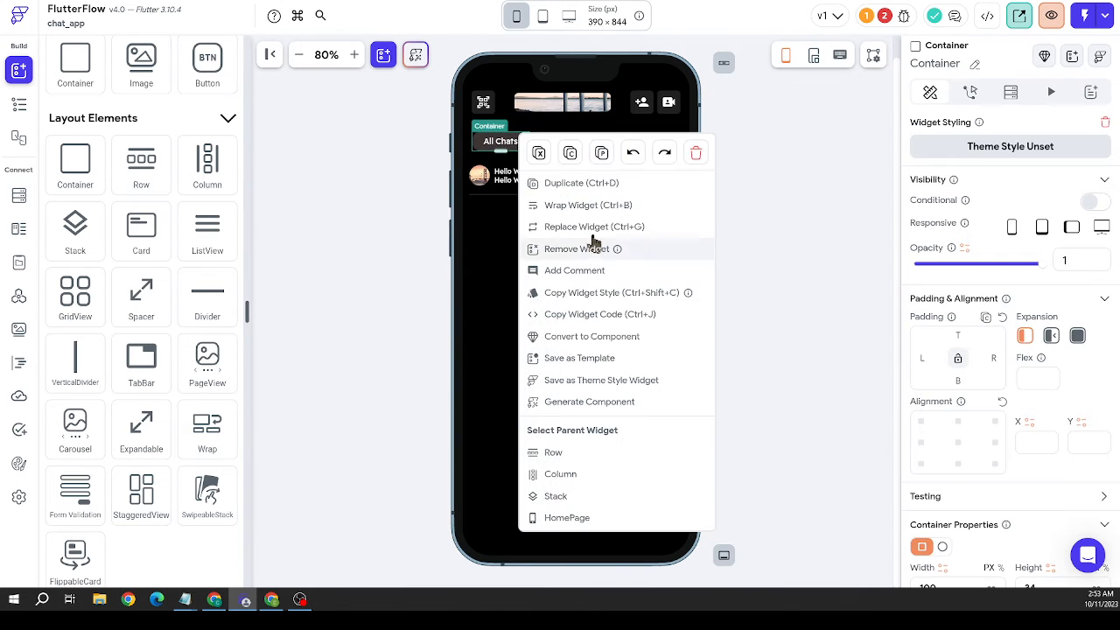
{"action": "left_click", "coordinate": [585, 183]}
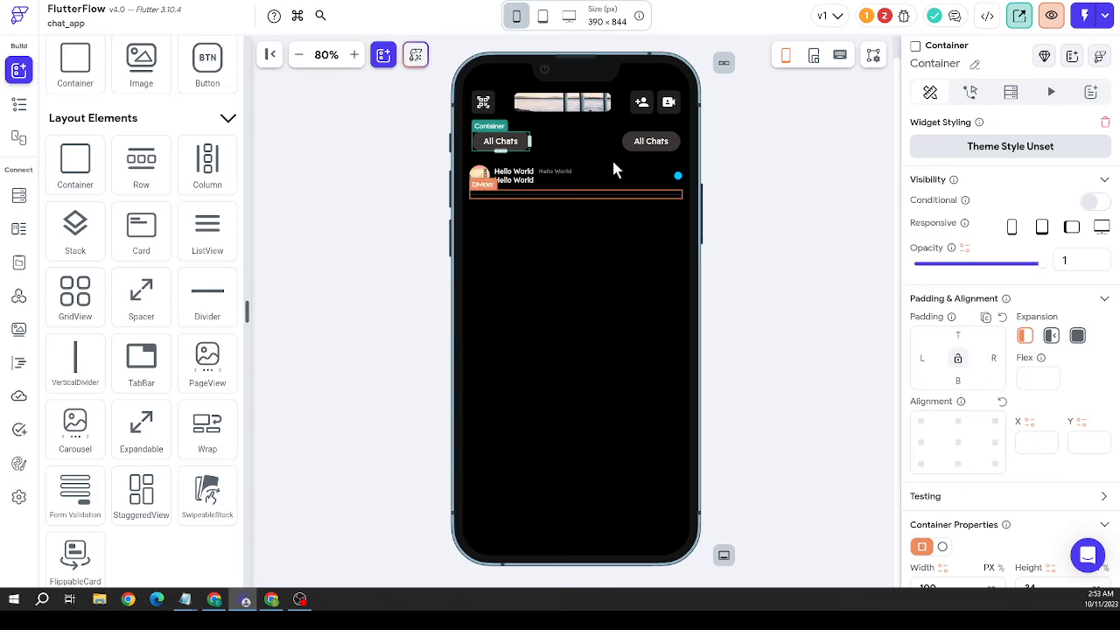
Set the main axis alignment of the Row with the two "All Chats" Containers to start and its items spacing to 8
{"action": "left_click", "coordinate": [587, 139]}
{"action": "scroll", "coordinate": [954, 459], "scroll_direction": "down", "scroll_amount": 2}
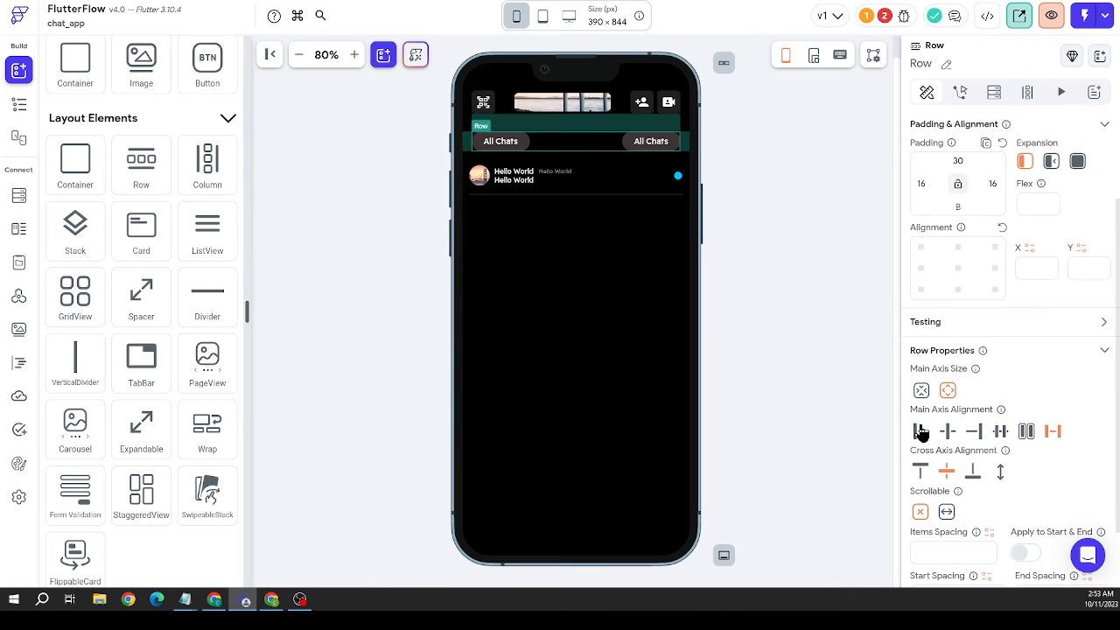
{"action": "left_click", "coordinate": [921, 431]}
{"action": "scroll", "coordinate": [970, 464], "scroll_direction": "down", "scroll_amount": 1}
{"action": "left_click", "coordinate": [967, 475]}
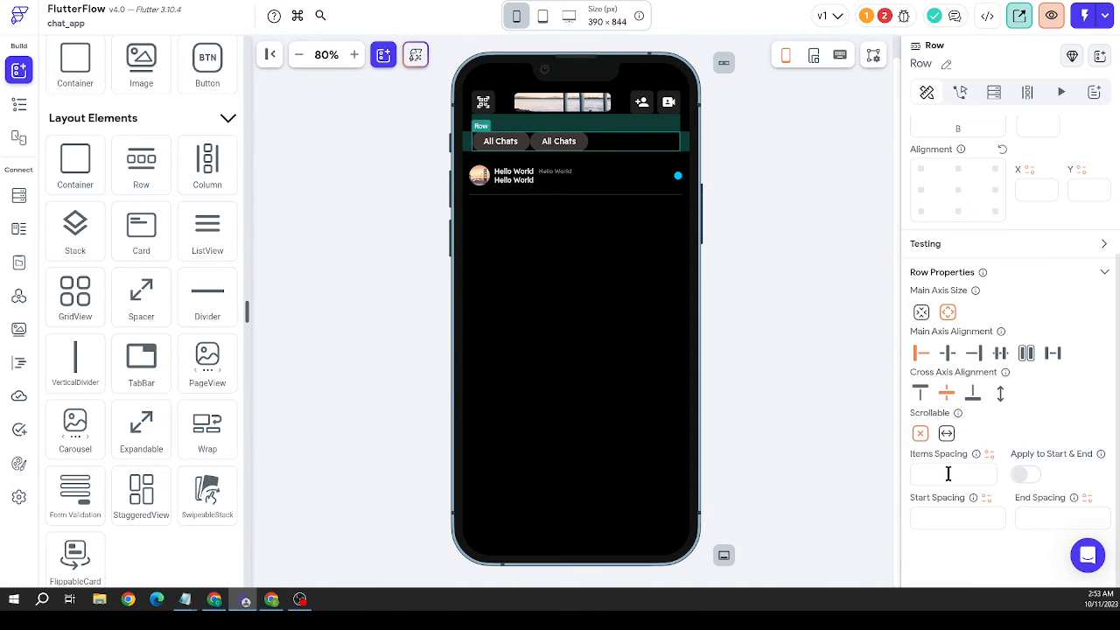
{"action": "type", "text": "8"}
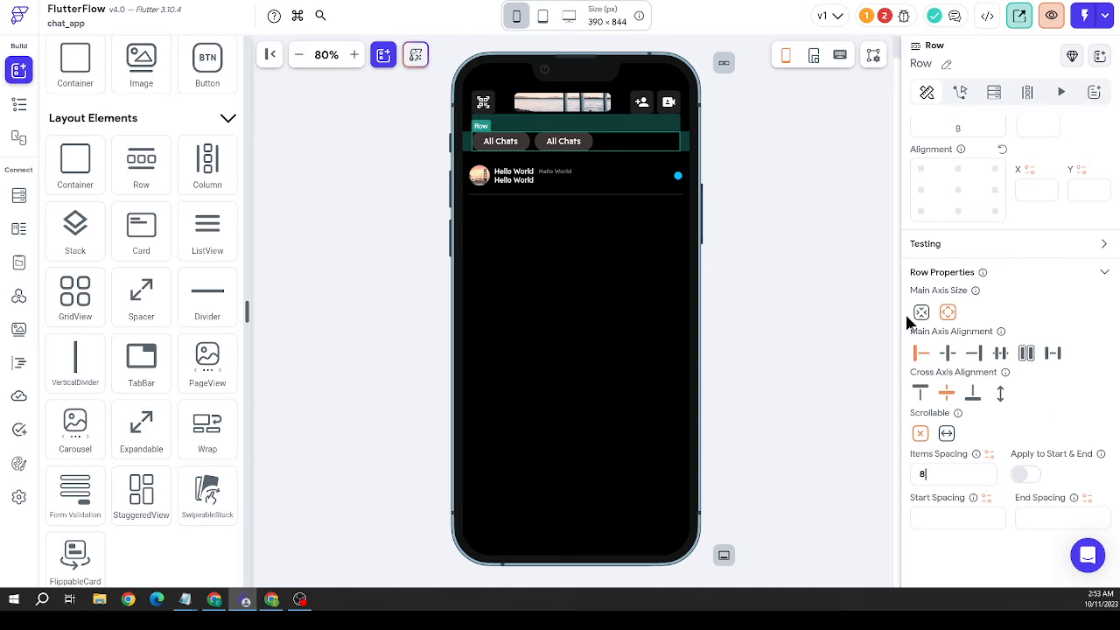
Select the Text in the duplicated "All Chats" Container
{"action": "left_click", "coordinate": [568, 145]}
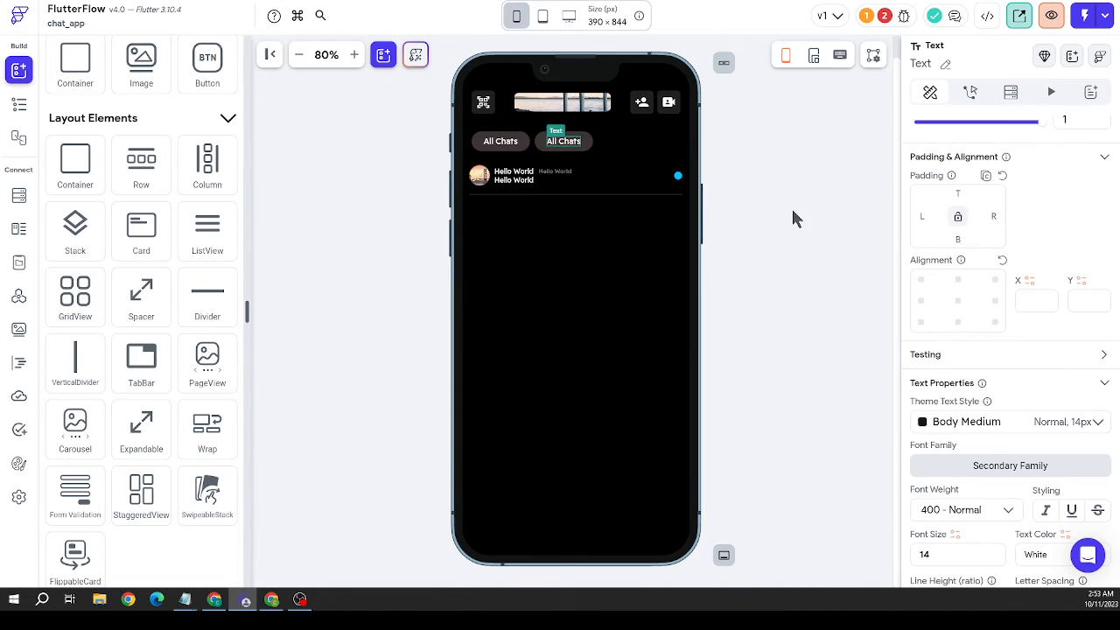
Change the second filter chip's label to "E2E Chats"
{"action": "scroll", "coordinate": [976, 211], "scroll_direction": "up", "scroll_amount": 3}
{"action": "left_click", "coordinate": [973, 199]}
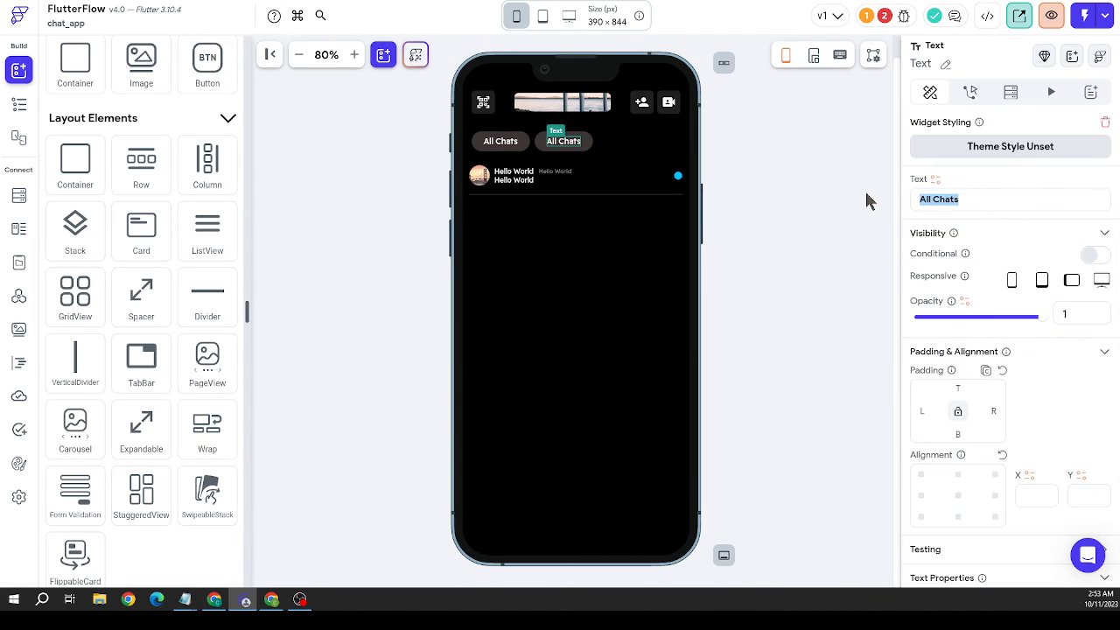
{"action": "type", "text": "E2E"}
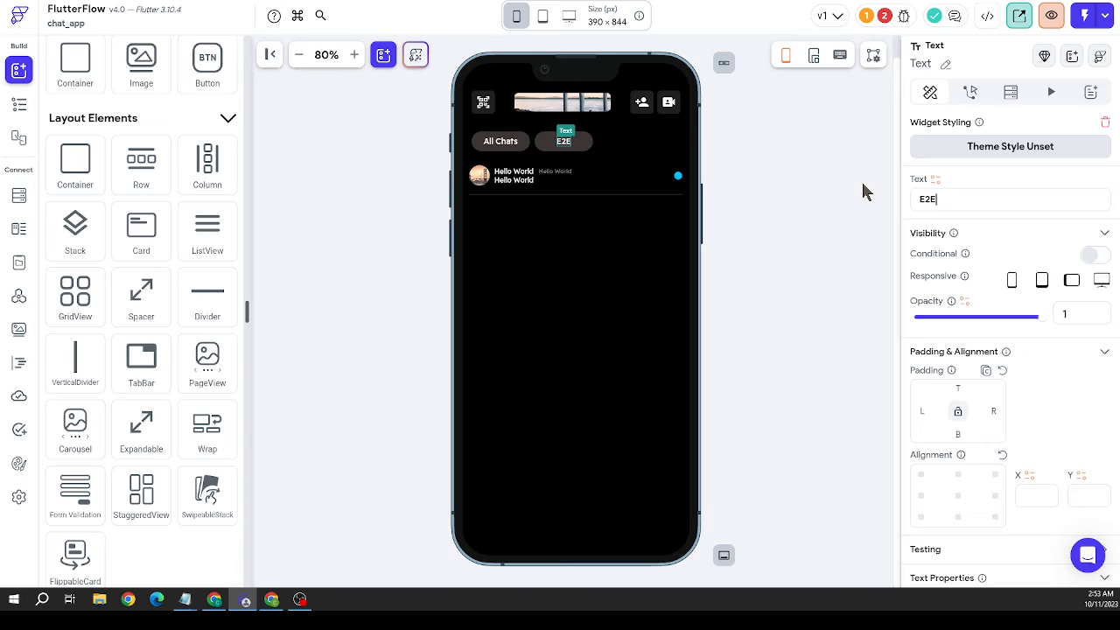
{"action": "type", "text": "Chats"}
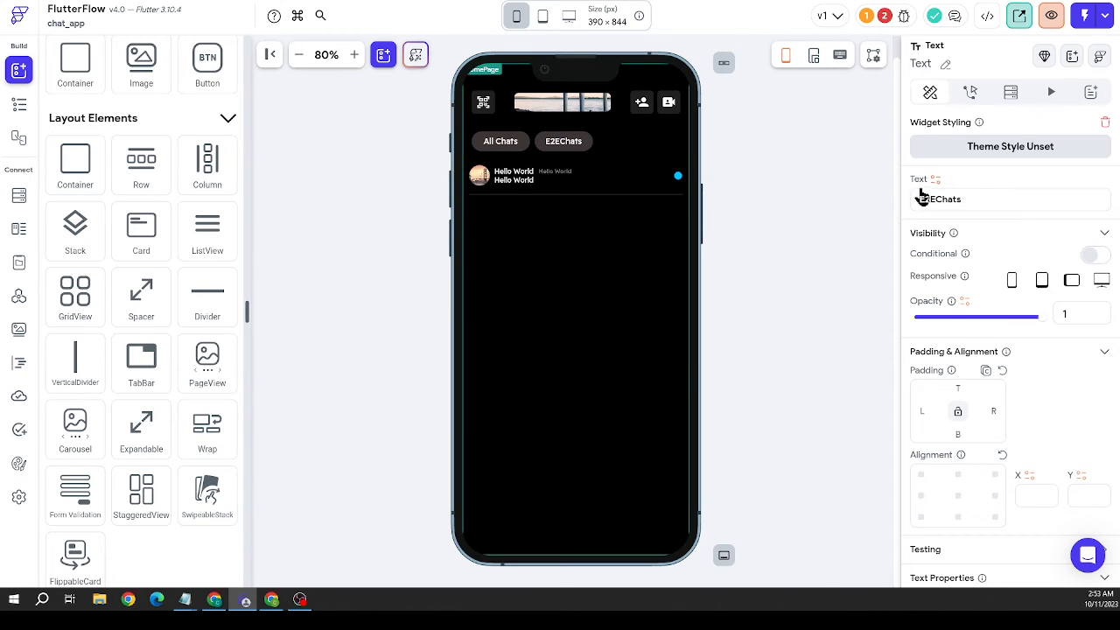
{"action": "left_click", "coordinate": [561, 144]}
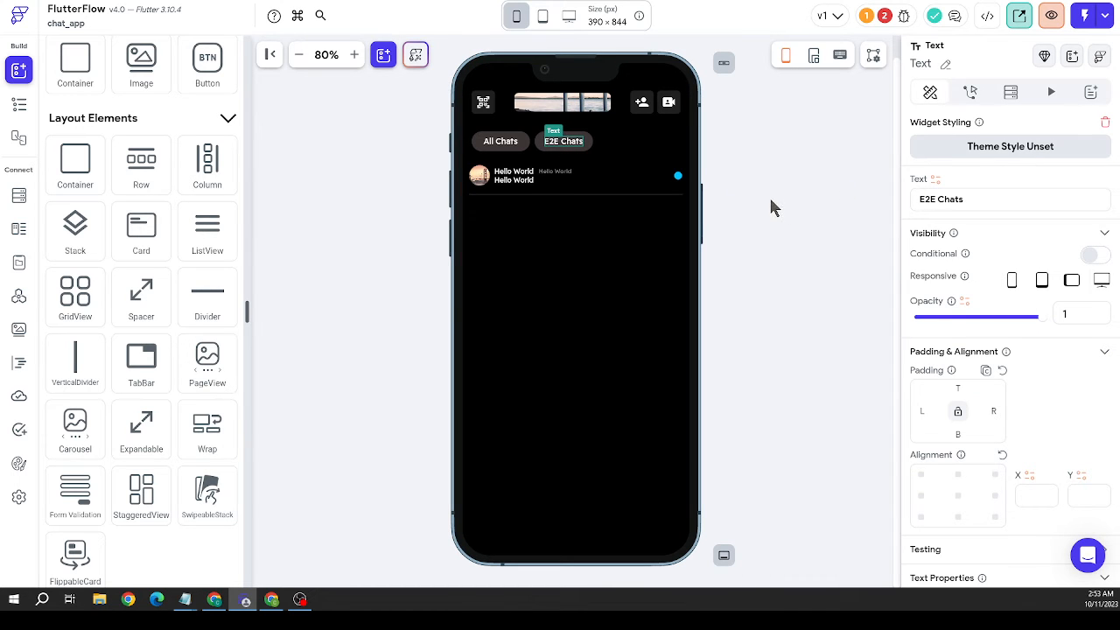
Narrow the All Chats chip to about 82 px and the E2E Chats chip to about 83 px
{"action": "left_click", "coordinate": [488, 145]}
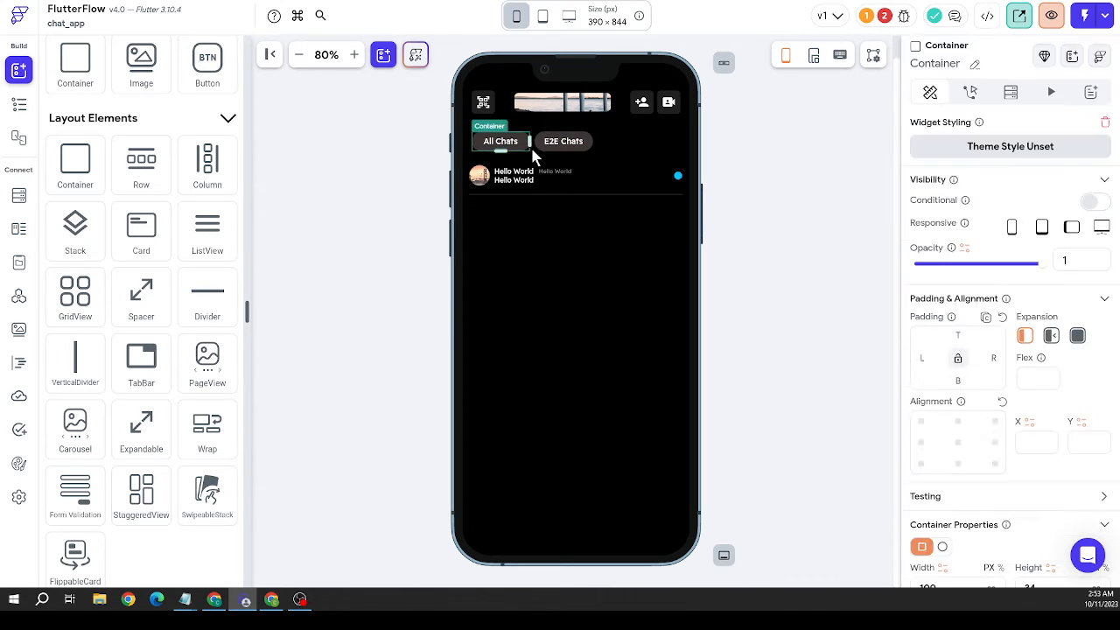
{"action": "left_click_drag", "start_coordinate": [528, 141], "coordinate": [518, 142]}
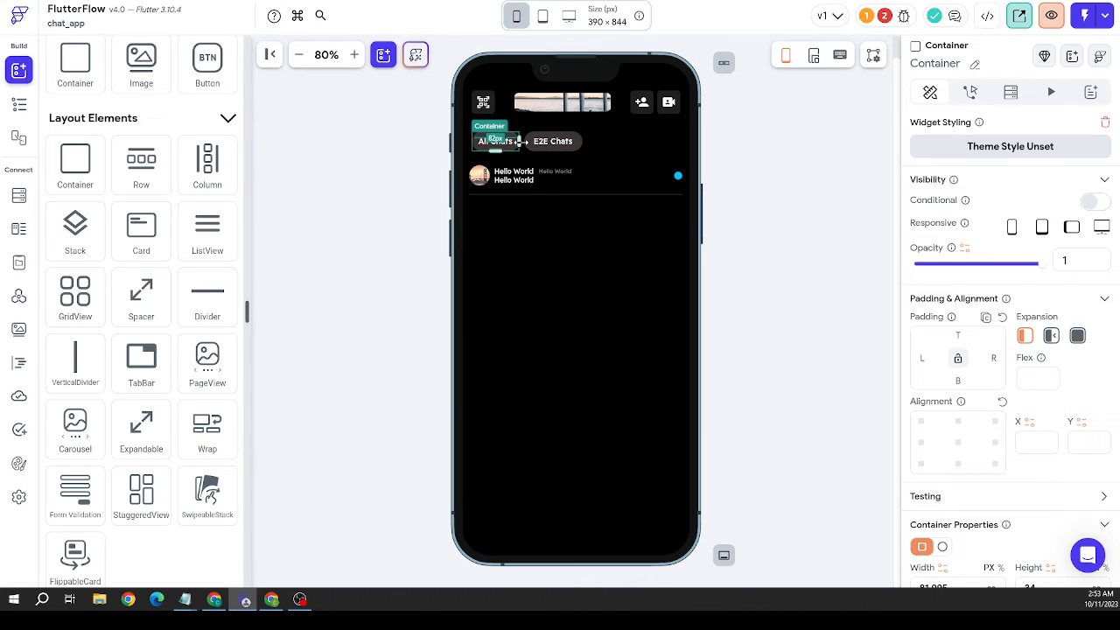
{"action": "left_click", "coordinate": [562, 144]}
{"action": "left_click_drag", "start_coordinate": [581, 142], "coordinate": [572, 142]}
Set the font size of the All Chats and E2E Chats labels to 12
{"action": "left_click", "coordinate": [510, 142]}
{"action": "scroll", "coordinate": [1009, 389], "scroll_direction": "down", "scroll_amount": 4}
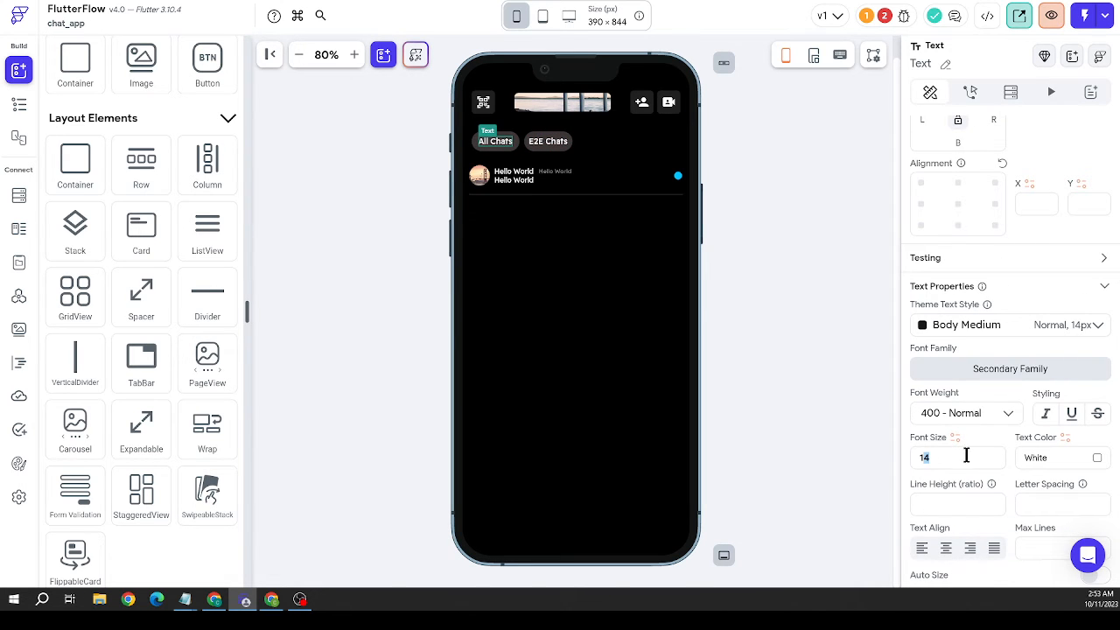
{"action": "left_click_drag", "start_coordinate": [965, 455], "coordinate": [912, 455]}
{"action": "left_click", "coordinate": [543, 138]}
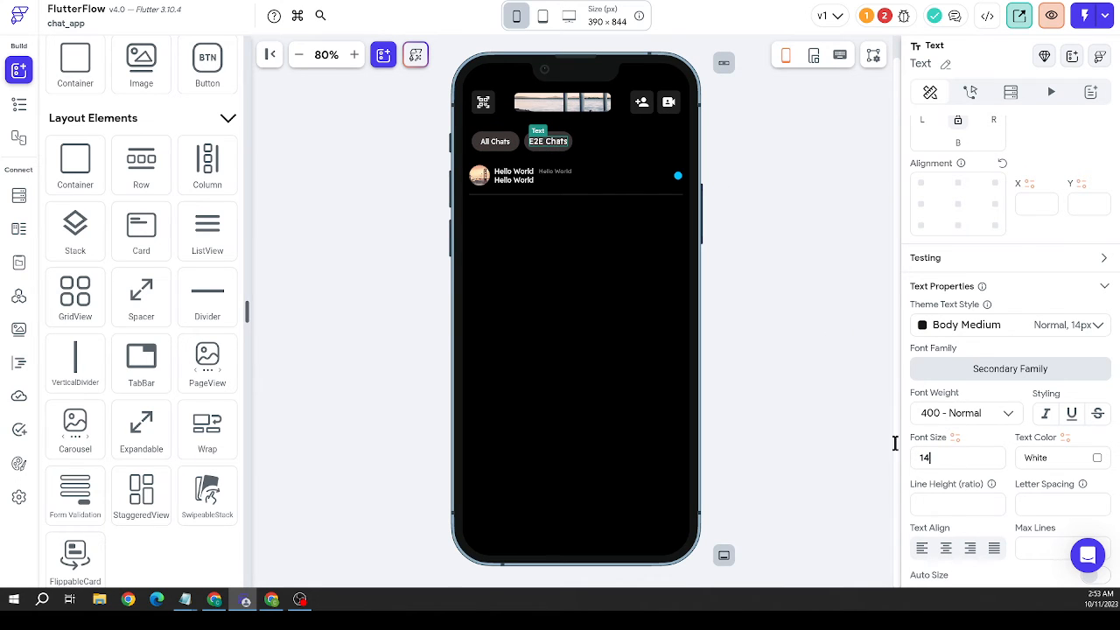
{"action": "type", "text": "12"}
Set the left padding of the row holding the filter chips to 10
{"action": "left_click", "coordinate": [472, 142]}
{"action": "left_click", "coordinate": [632, 143]}
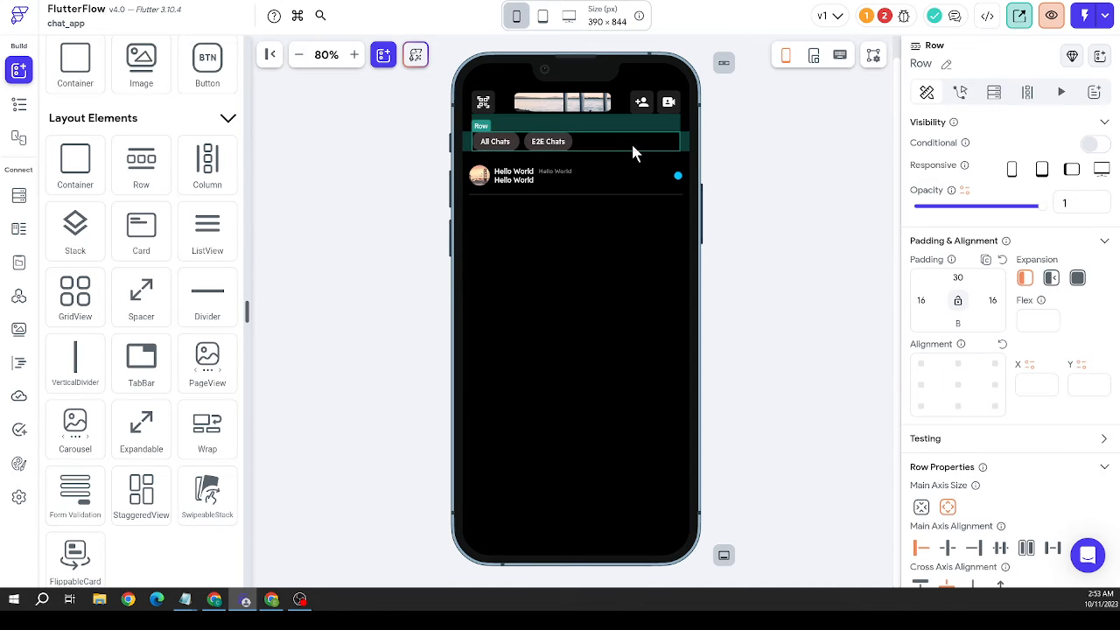
{"action": "left_click", "coordinate": [921, 301]}
{"action": "type", "text": "10"}
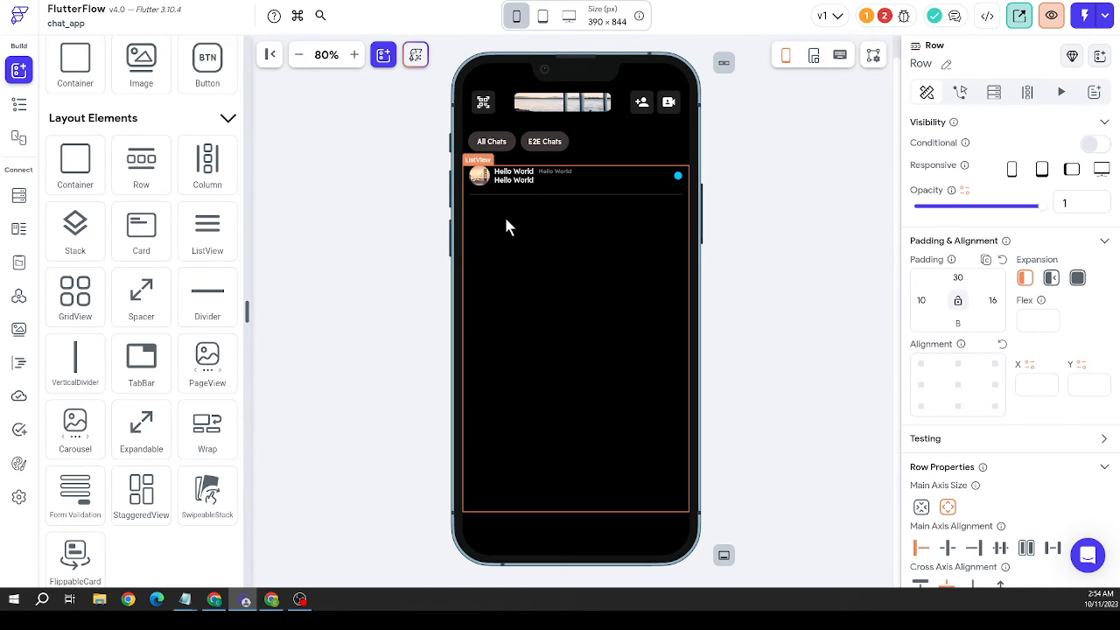
Add a nested row after the E2E Chats chip, make it scrollable, and set its expansion to expanded
{"action": "scroll", "coordinate": [220, 243], "scroll_direction": "up", "scroll_amount": 2}
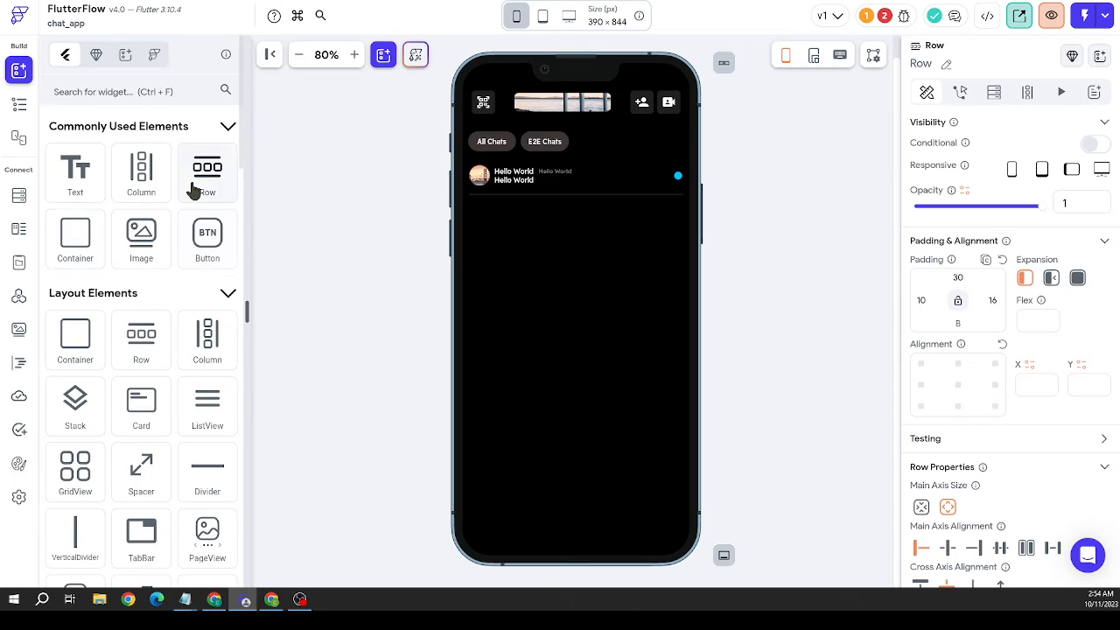
{"action": "left_click_drag", "start_coordinate": [192, 186], "coordinate": [609, 141]}
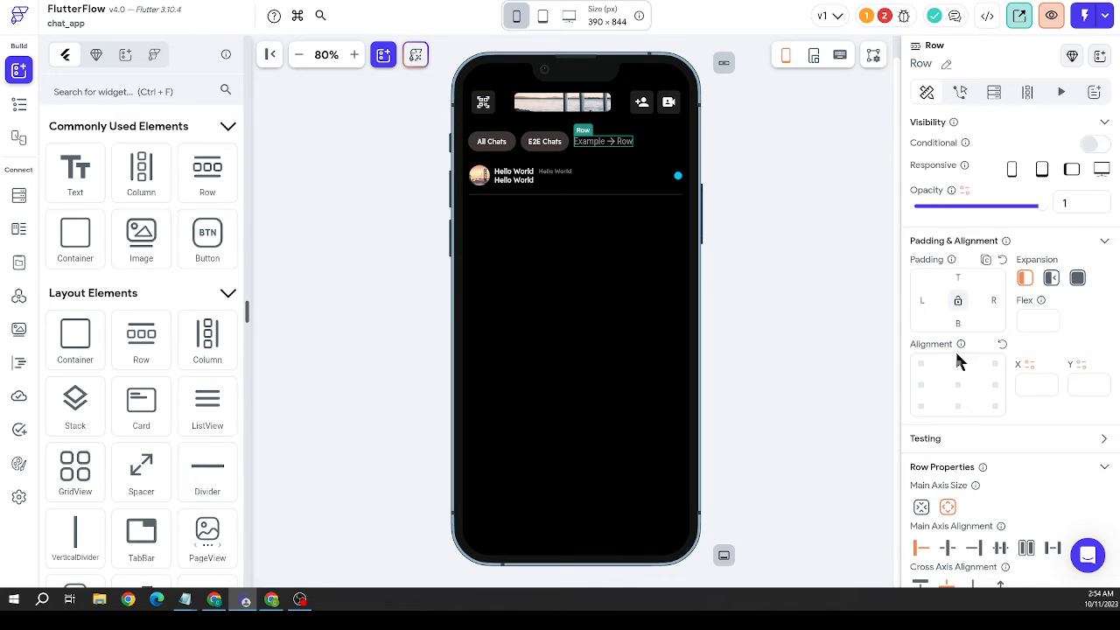
{"action": "scroll", "coordinate": [956, 354], "scroll_direction": "down", "scroll_amount": 3}
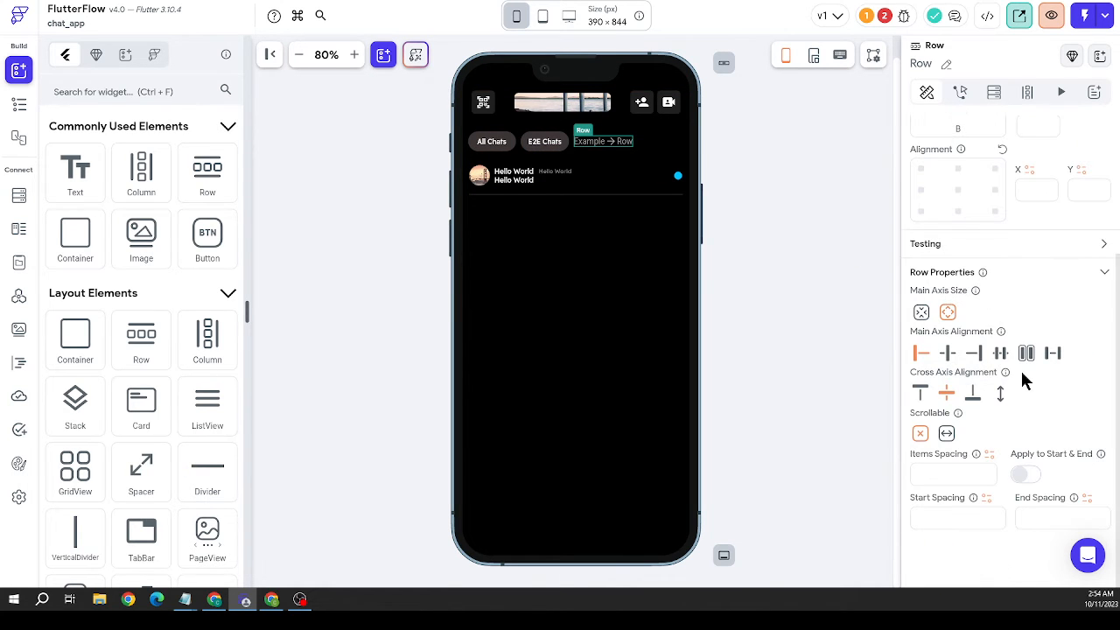
{"action": "left_click", "coordinate": [948, 435]}
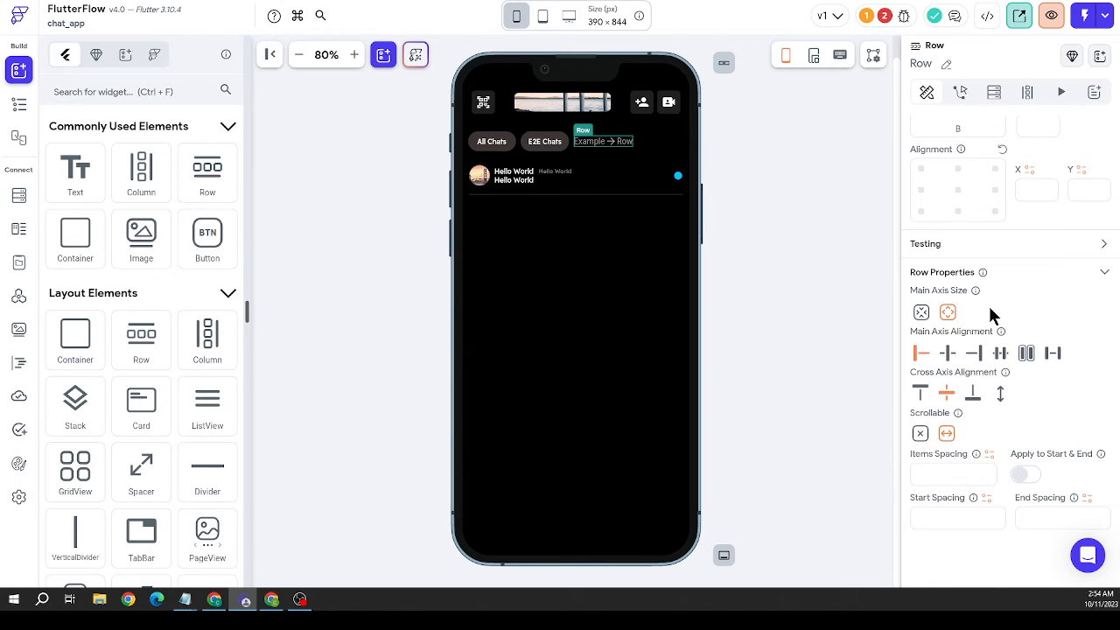
{"action": "scroll", "coordinate": [988, 304], "scroll_direction": "up", "scroll_amount": 3}
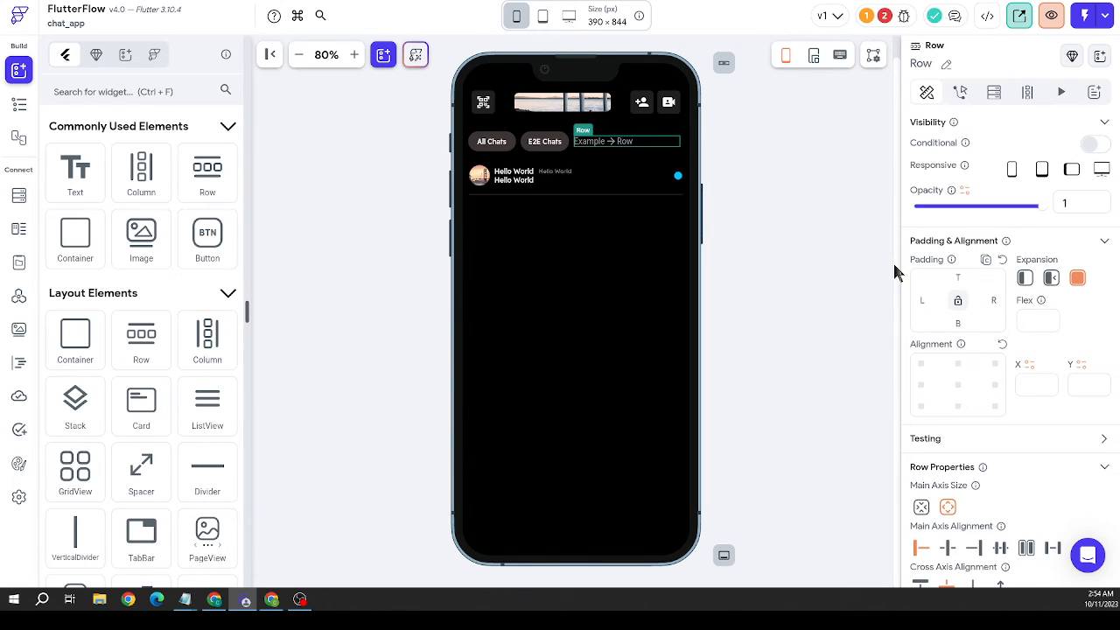
{"action": "left_click", "coordinate": [1078, 278]}
Copy the E2E Chats chip container and paste it into the new nested row
{"action": "right_click", "coordinate": [540, 155]}
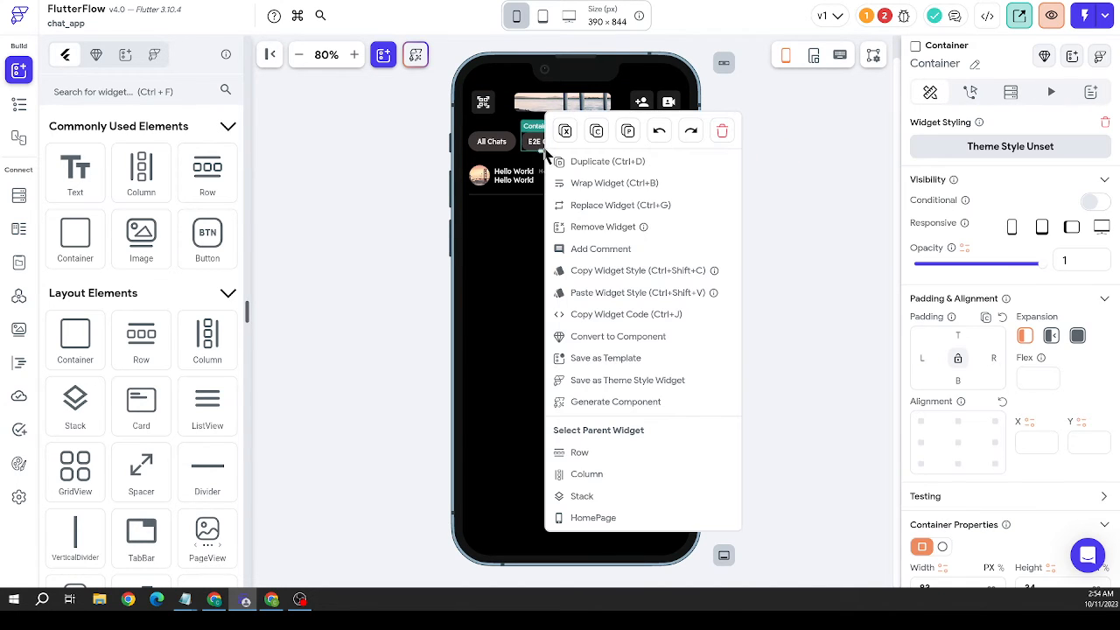
{"action": "left_click", "coordinate": [593, 140]}
{"action": "right_click", "coordinate": [604, 145]}
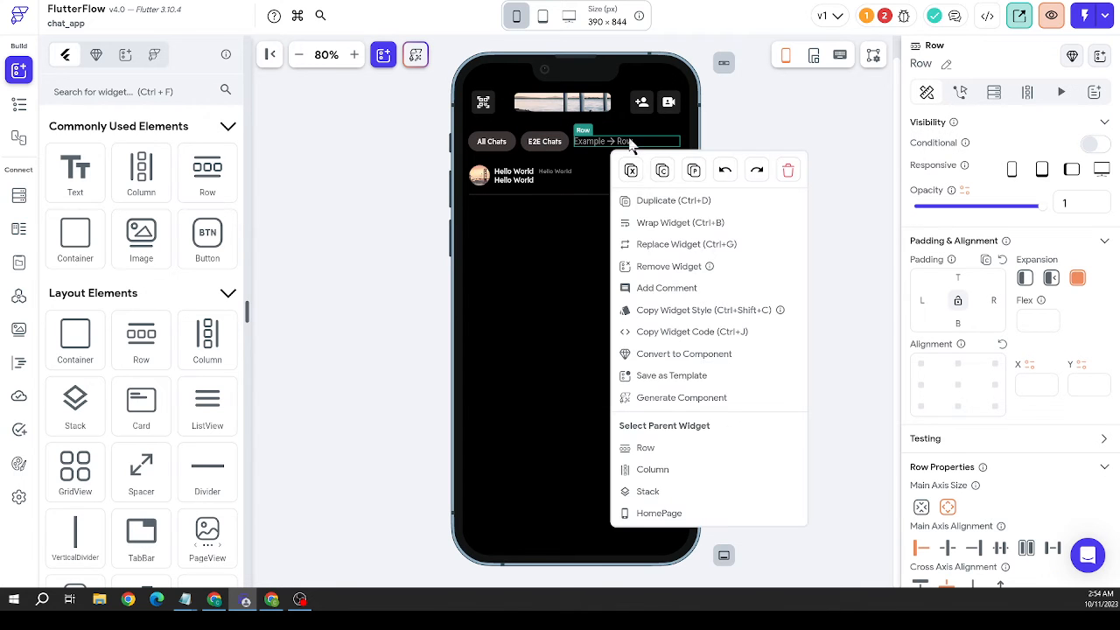
{"action": "left_click", "coordinate": [694, 171]}
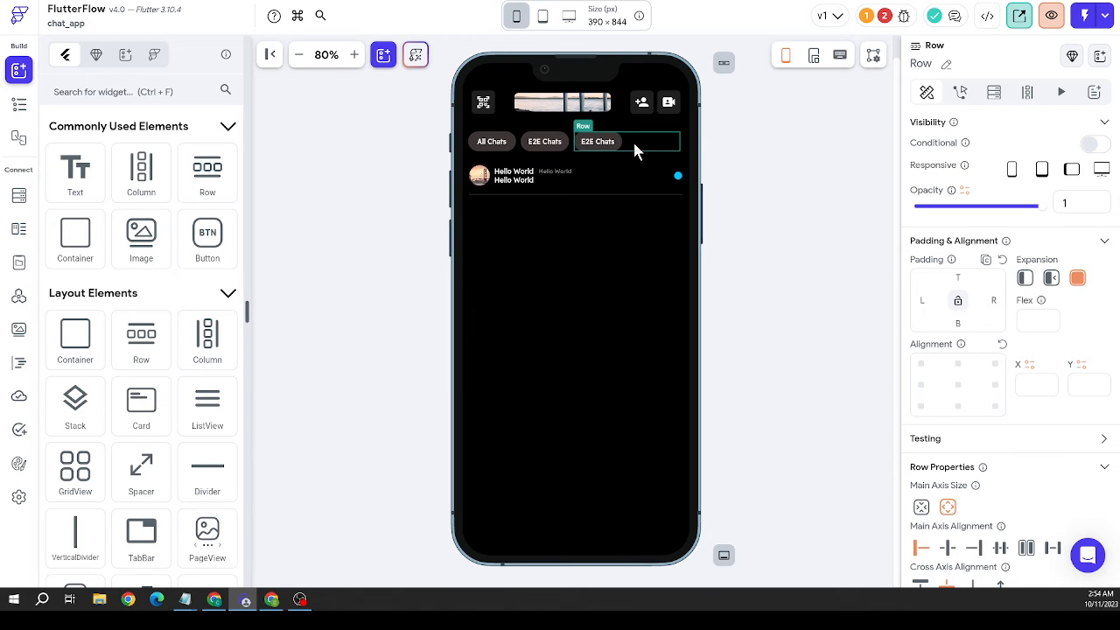
Narrow the original E2E Chats chip slightly and the All Chats chip to about 72 px
{"action": "left_click", "coordinate": [556, 153]}
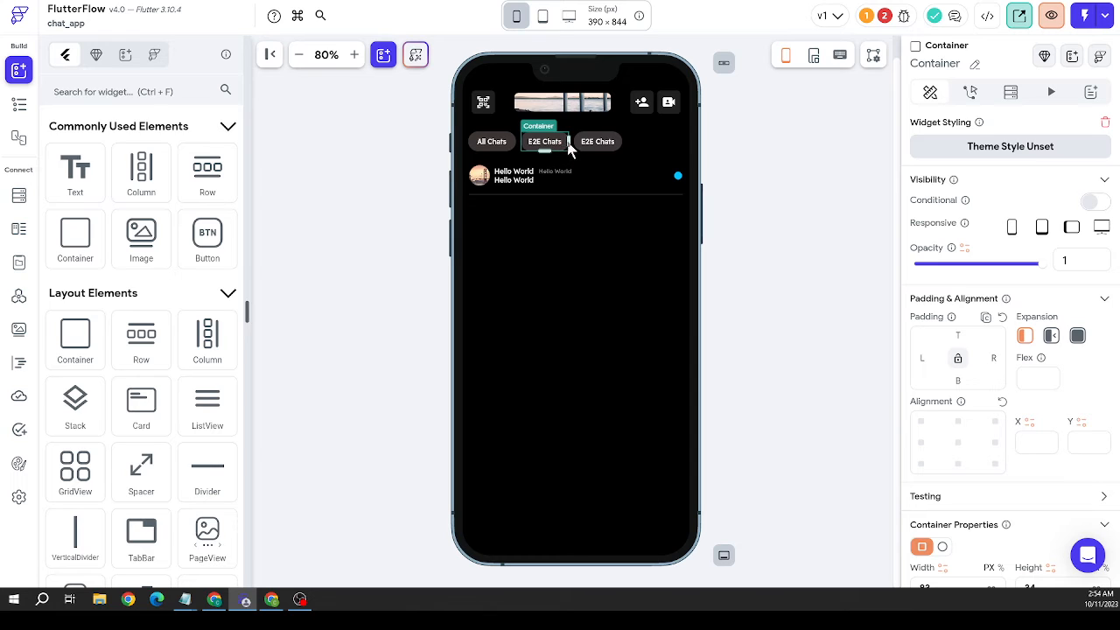
{"action": "left_click_drag", "start_coordinate": [568, 143], "coordinate": [516, 144]}
{"action": "left_click", "coordinate": [514, 144]}
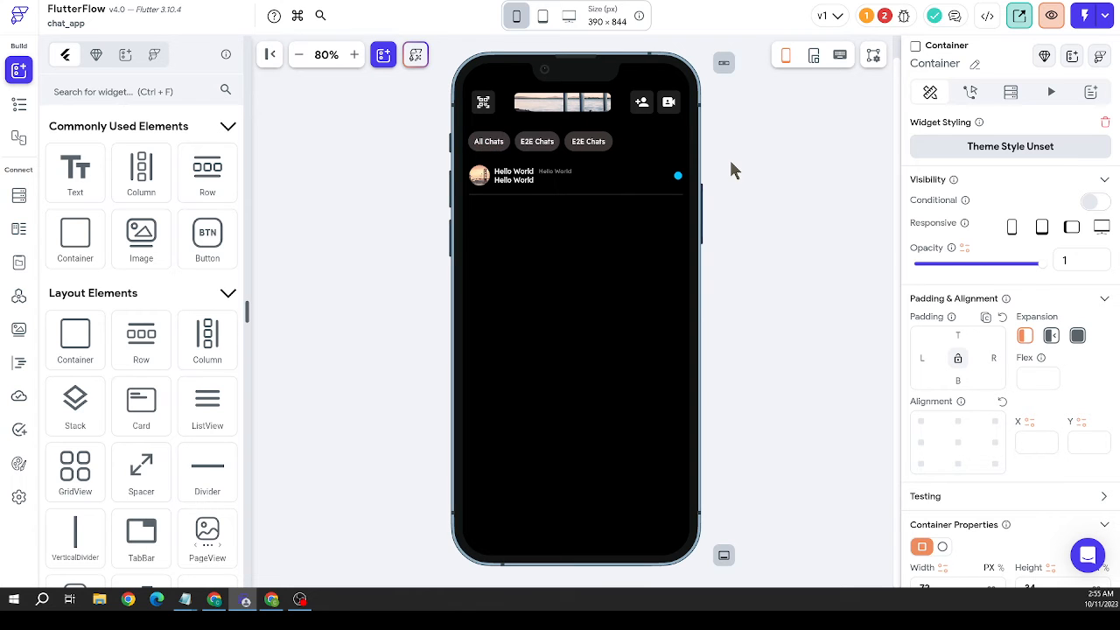
{"action": "left_click", "coordinate": [655, 149]}
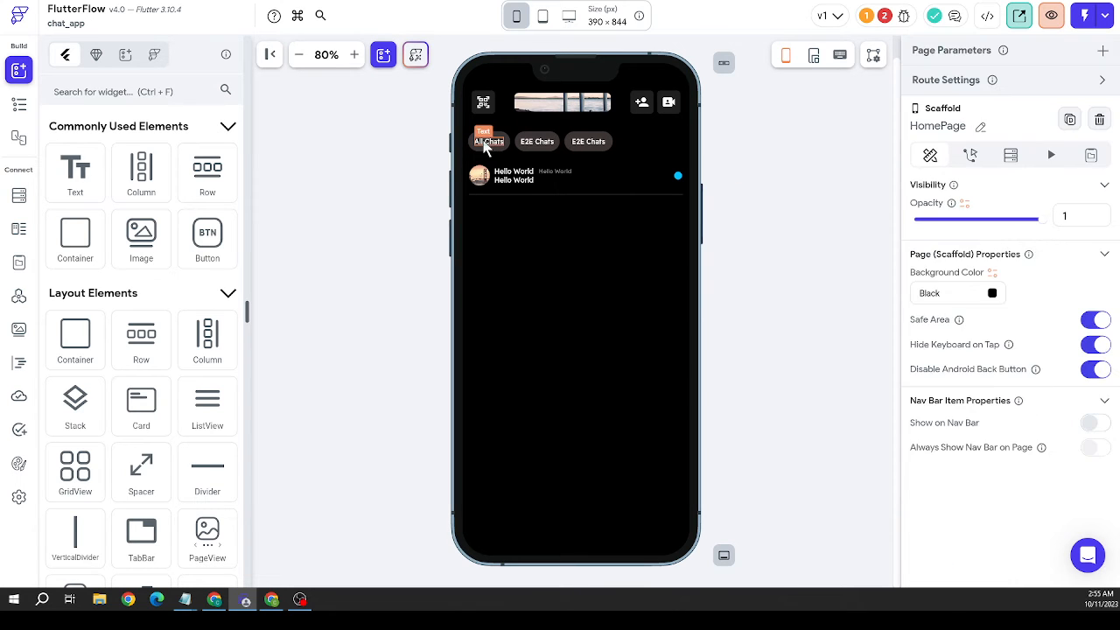
Shorten the first chip's label to "All" and the second chip's label to "E2E"
{"action": "left_click", "coordinate": [486, 141]}
{"action": "left_click_drag", "start_coordinate": [963, 198], "coordinate": [935, 197]}
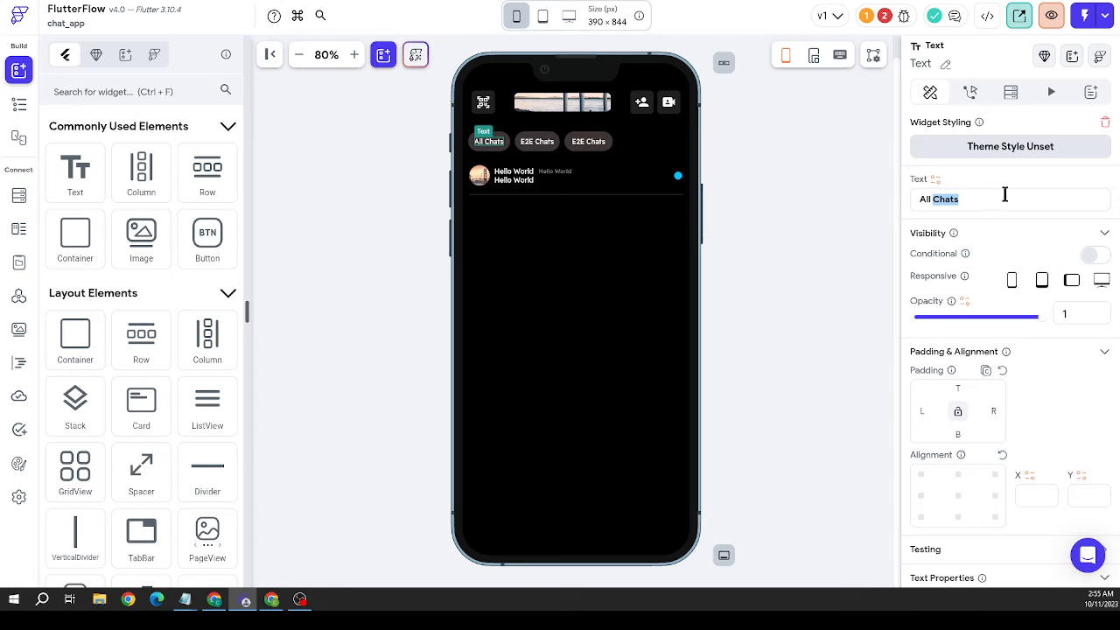
{"action": "key", "text": "BackSpace"}
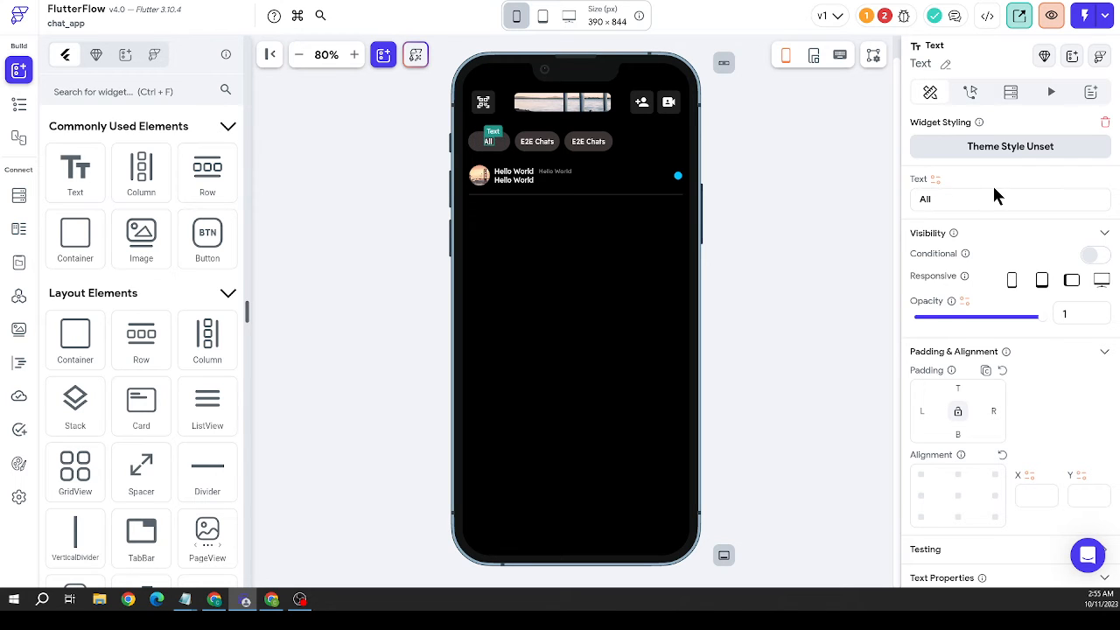
{"action": "left_click", "coordinate": [539, 143]}
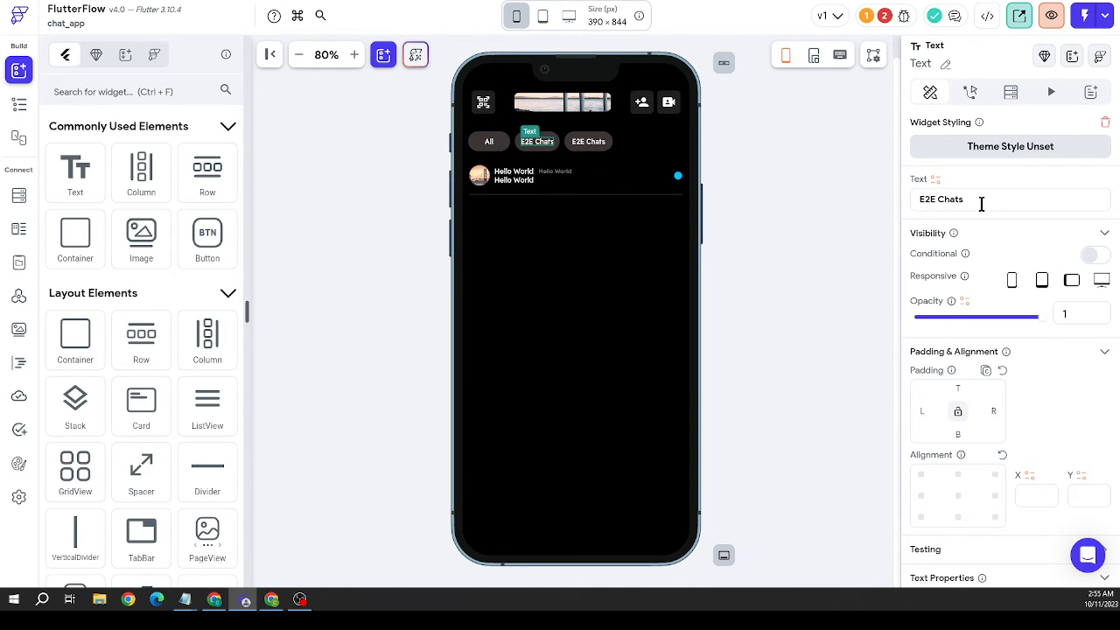
{"action": "left_click_drag", "start_coordinate": [963, 199], "coordinate": [943, 199]}
{"action": "key", "text": "BackSpace"}
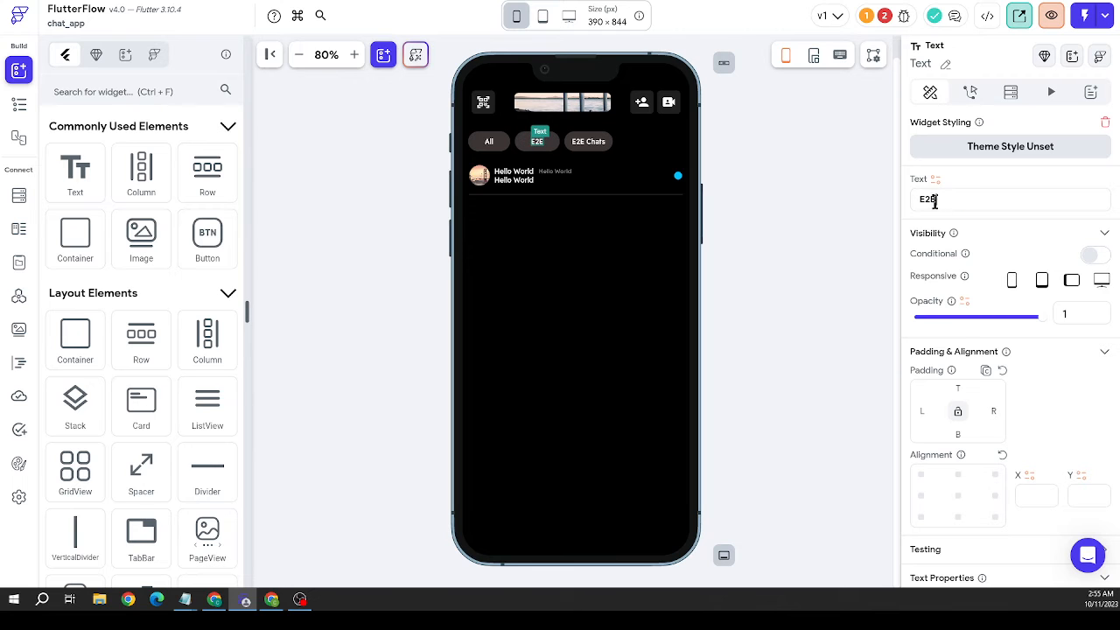
Narrow the All chip to about 65 px and the E2E chip to about 71 px
{"action": "left_click", "coordinate": [505, 152]}
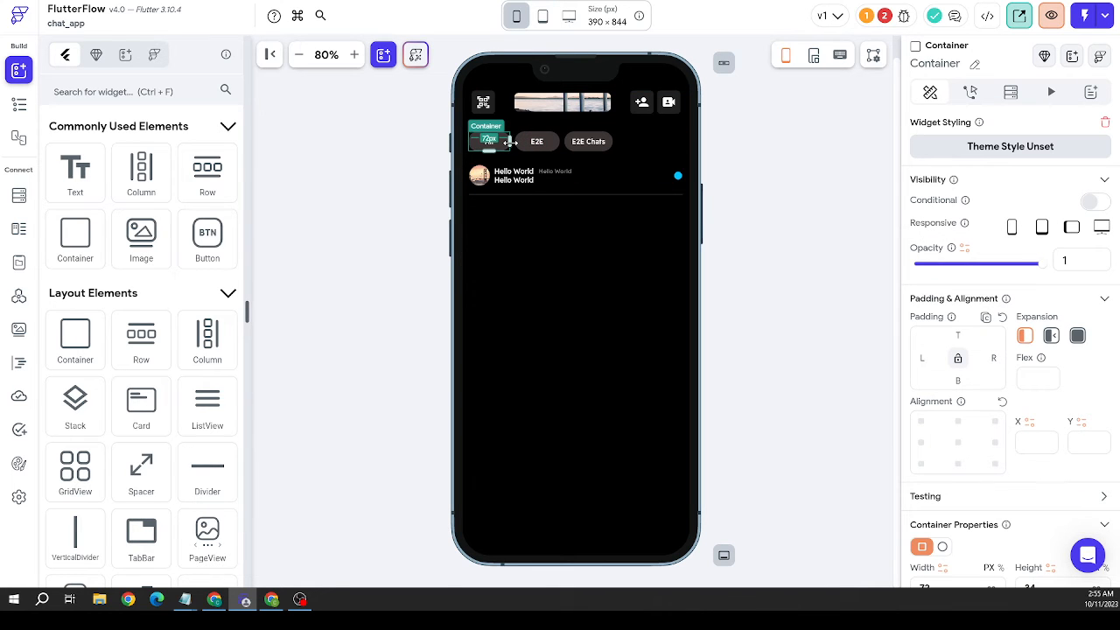
{"action": "left_click_drag", "start_coordinate": [511, 142], "coordinate": [550, 142]}
{"action": "left_click", "coordinate": [546, 147]}
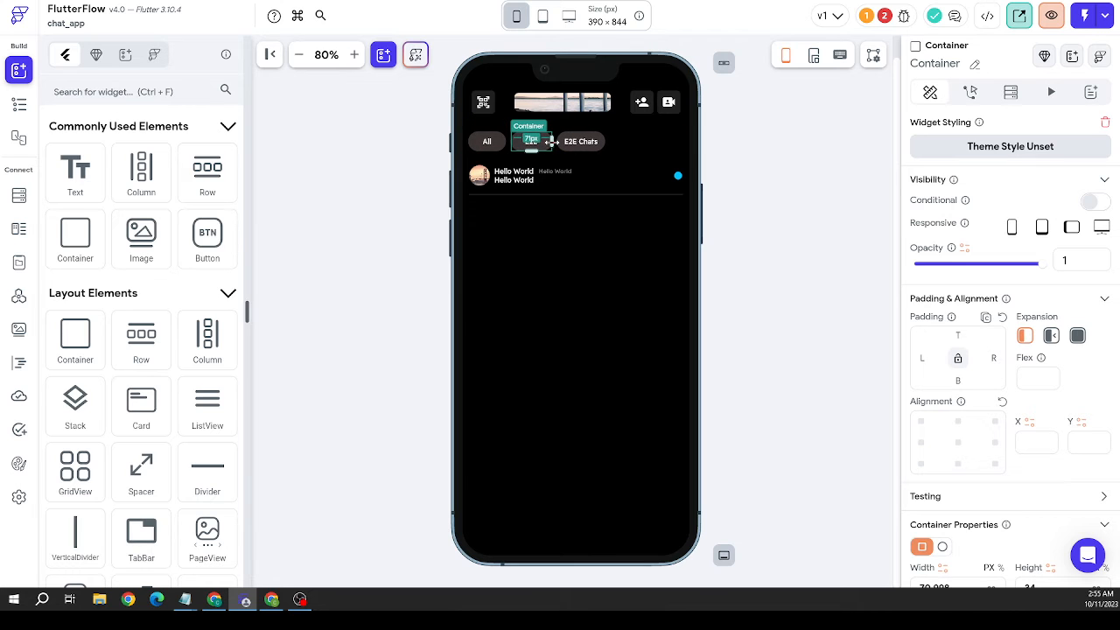
Set the E2E chip container's width to 65 px to match the All chip
{"action": "left_click", "coordinate": [503, 148]}
{"action": "scroll", "coordinate": [962, 289], "scroll_direction": "down", "scroll_amount": 4}
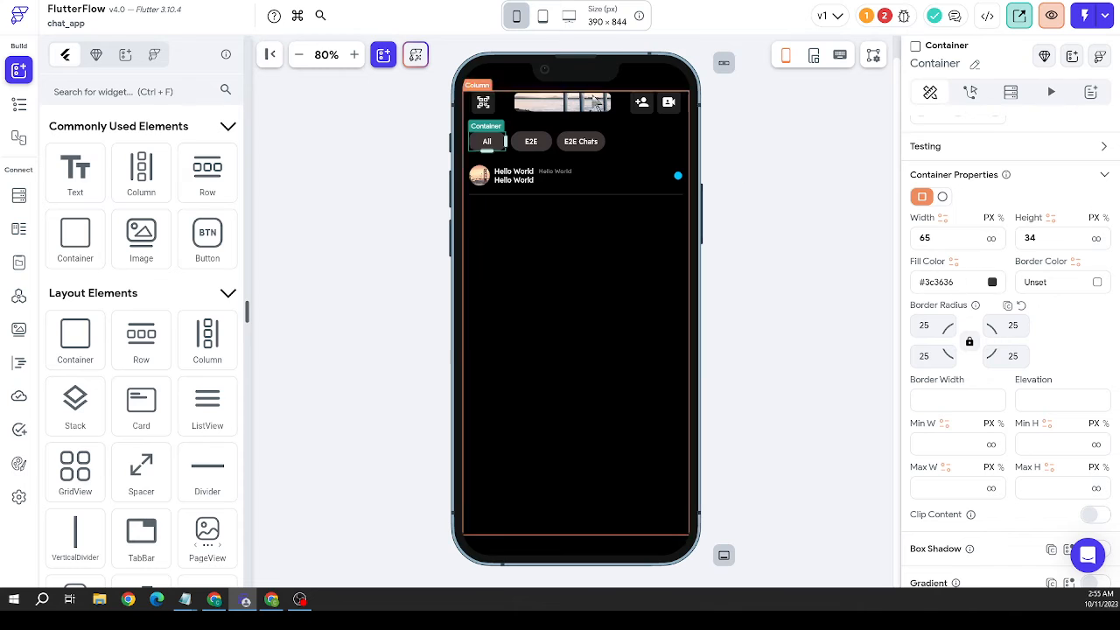
{"action": "left_click", "coordinate": [540, 143]}
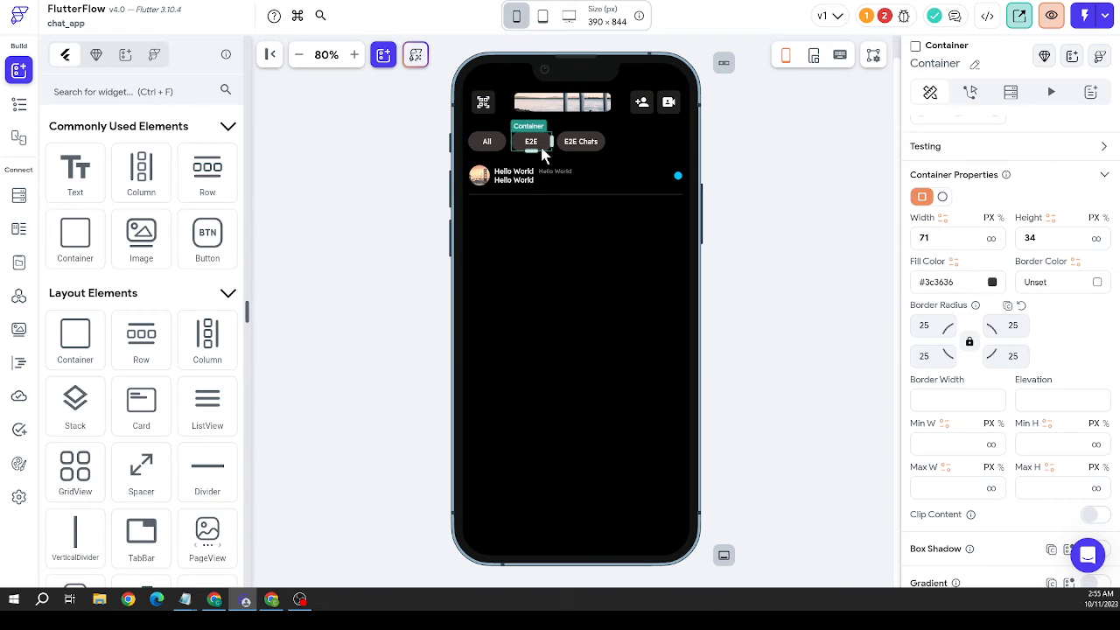
{"action": "left_click_drag", "start_coordinate": [953, 237], "coordinate": [847, 234]}
{"action": "type", "text": "65"}
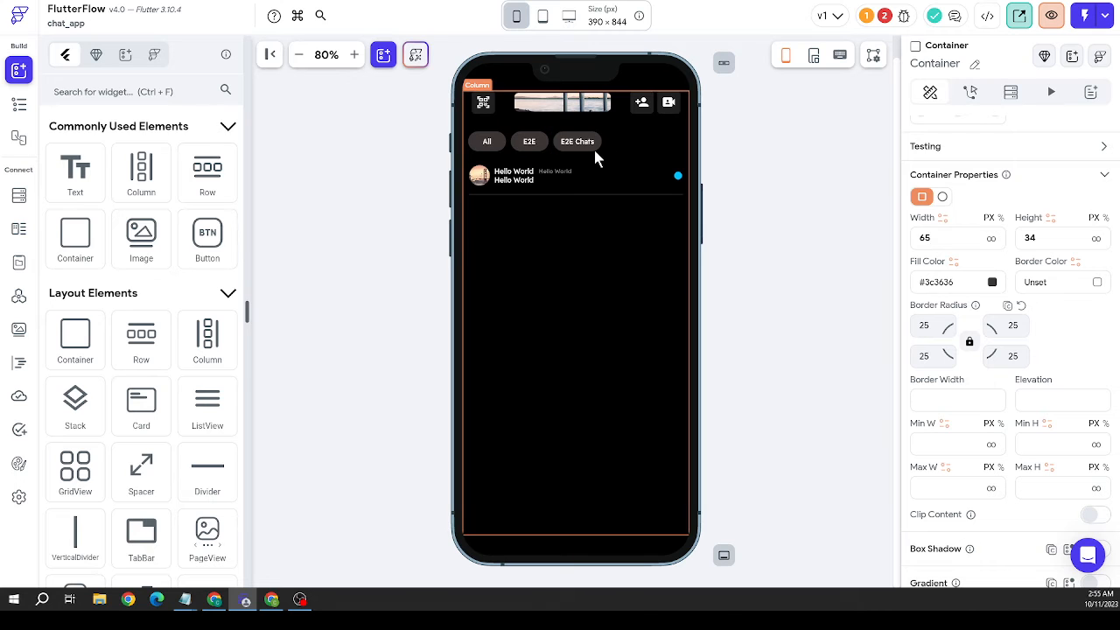
{"action": "left_click", "coordinate": [593, 158]}
{"action": "left_click", "coordinate": [649, 142]}
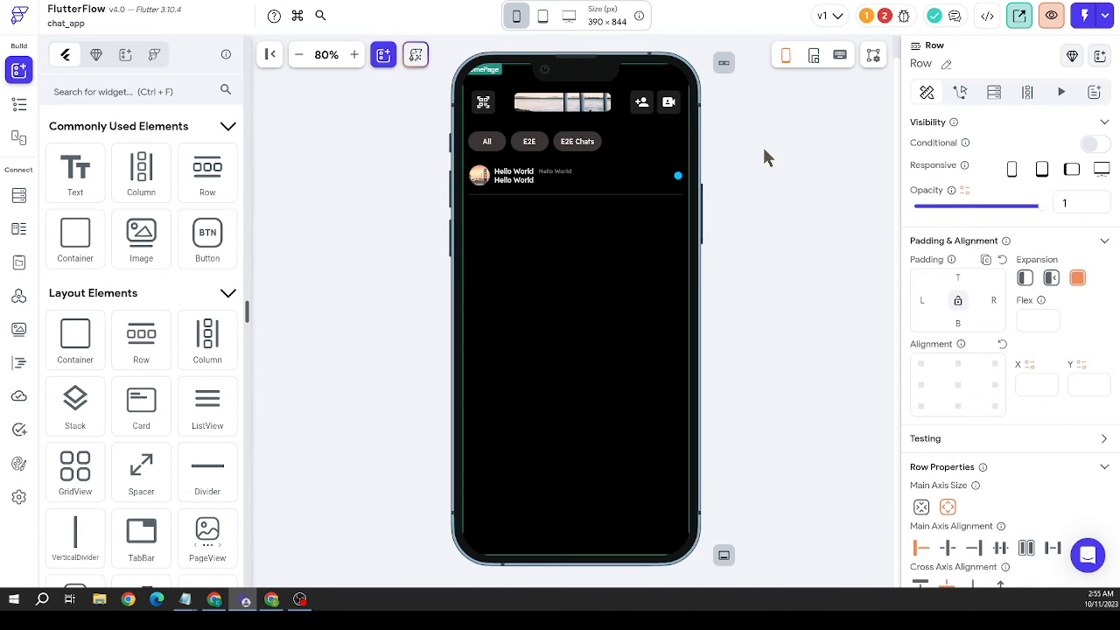
{"action": "left_click", "coordinate": [404, 199]}
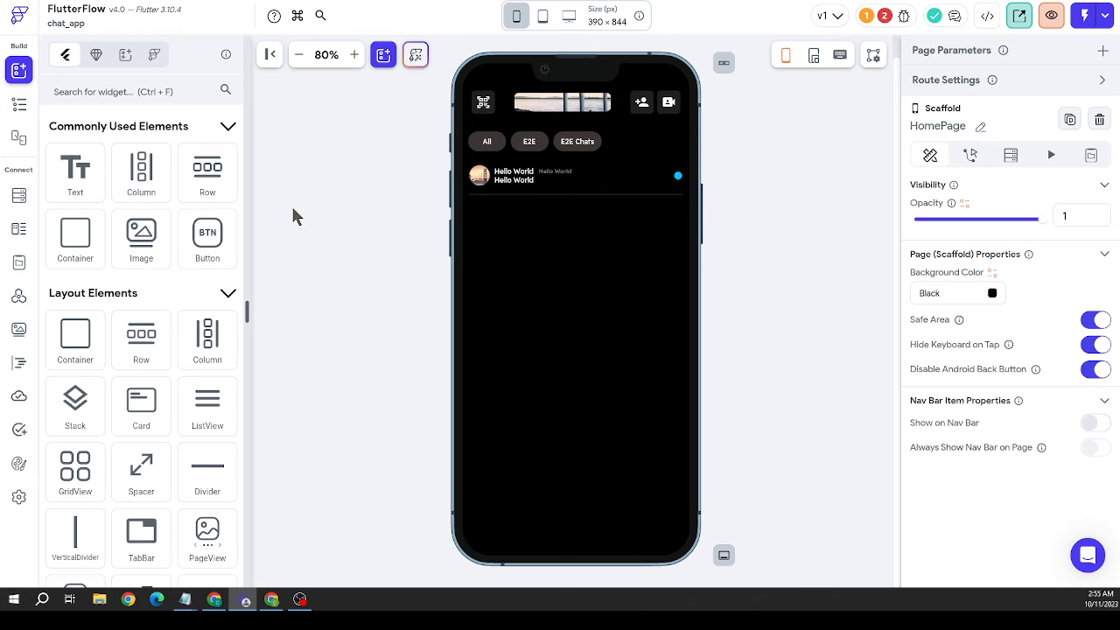
Add a Row to the HomePage's Stack and align it to the bottom center (X 0, Y 1)
{"action": "left_click", "coordinate": [19, 104]}
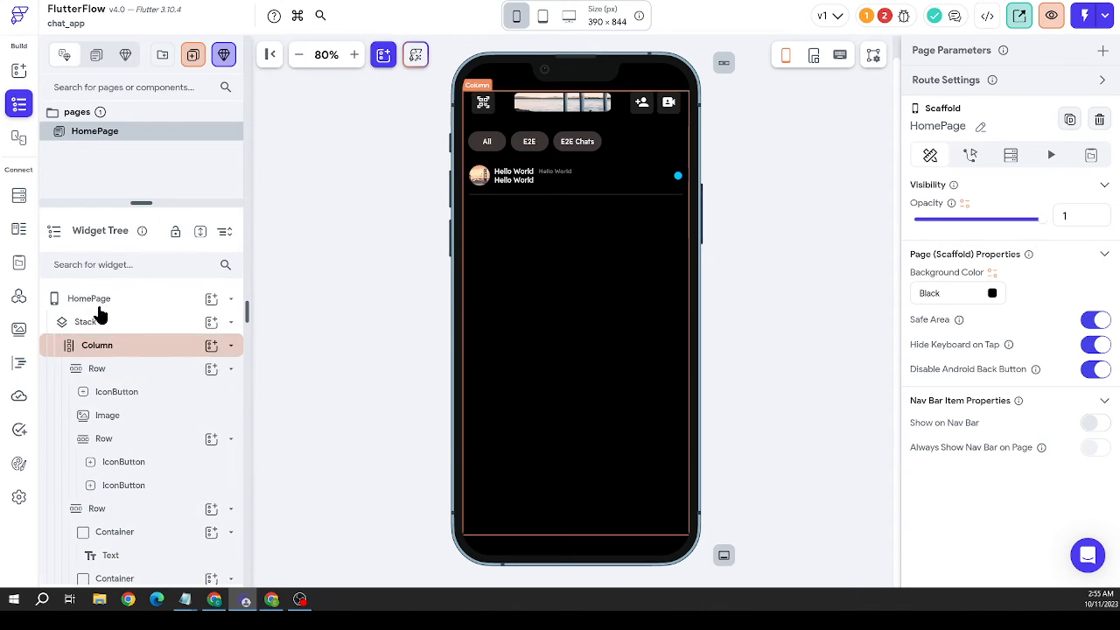
{"action": "left_click", "coordinate": [95, 322]}
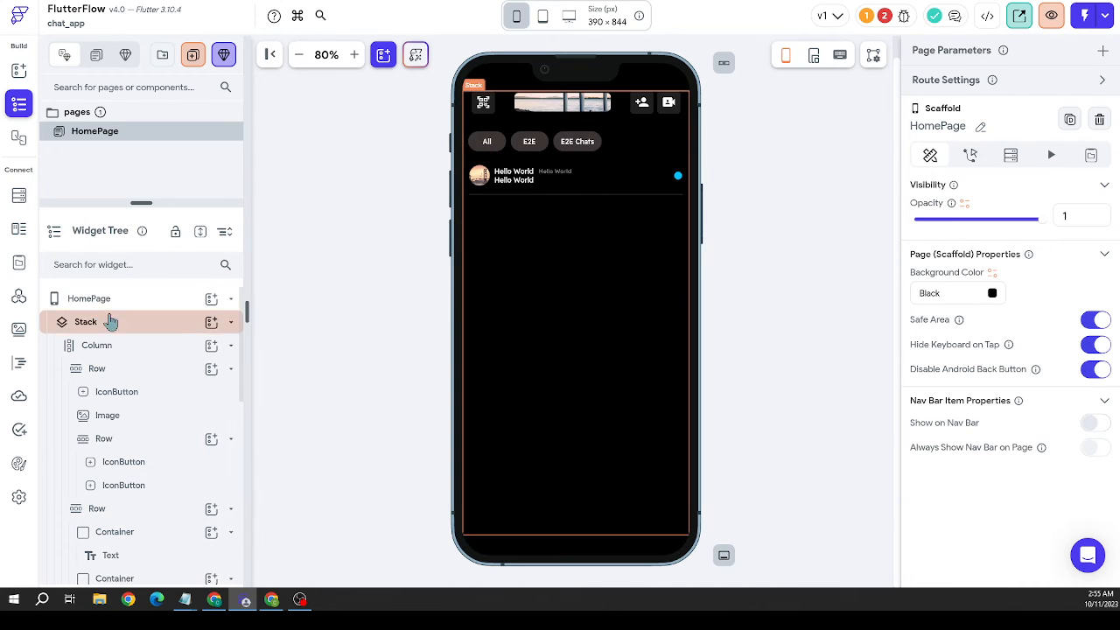
{"action": "left_click", "coordinate": [210, 324]}
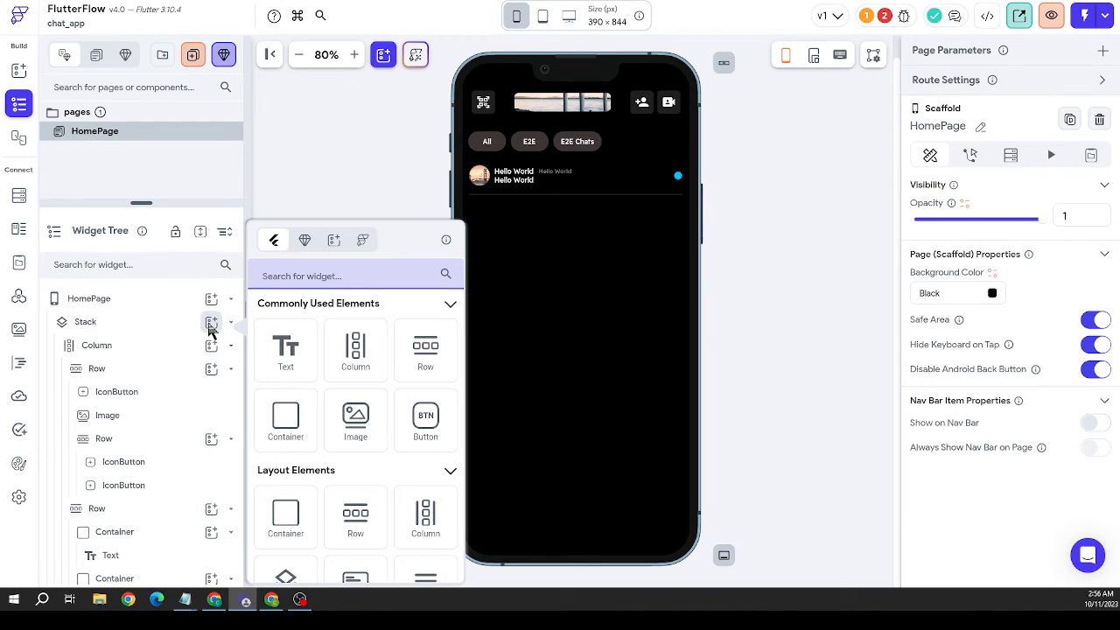
{"action": "left_click", "coordinate": [434, 352]}
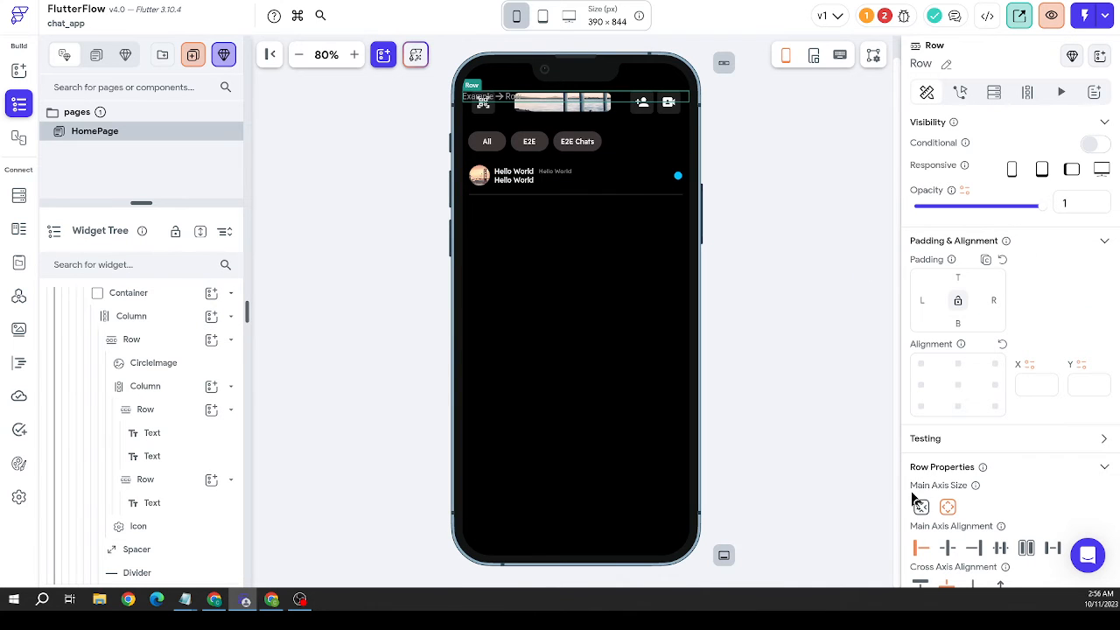
{"action": "left_click", "coordinate": [958, 407]}
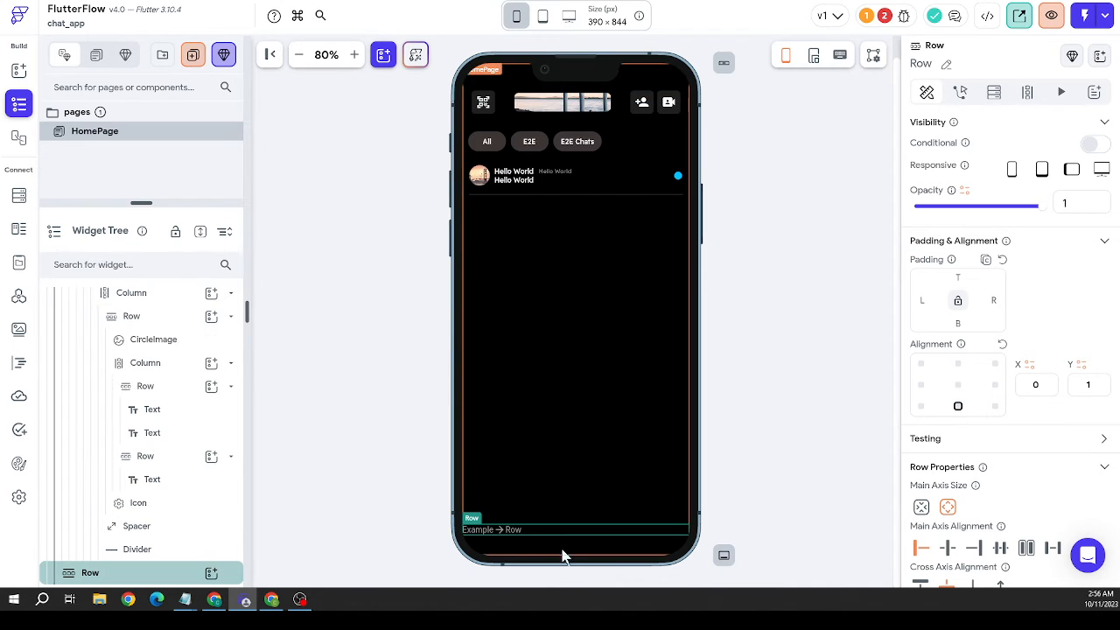
Give the bottom row 16 px left and right padding and space its items evenly along the main axis
{"action": "left_click", "coordinate": [918, 300]}
{"action": "type", "text": "16"}
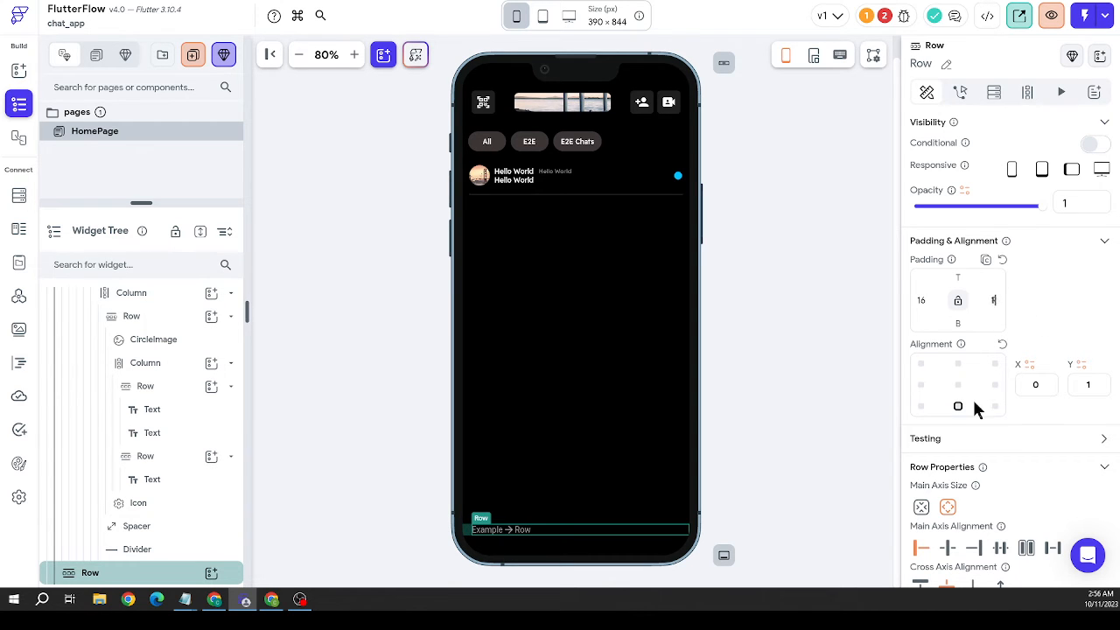
{"action": "scroll", "coordinate": [974, 404], "scroll_direction": "down", "scroll_amount": 2}
{"action": "left_click", "coordinate": [1000, 374]}
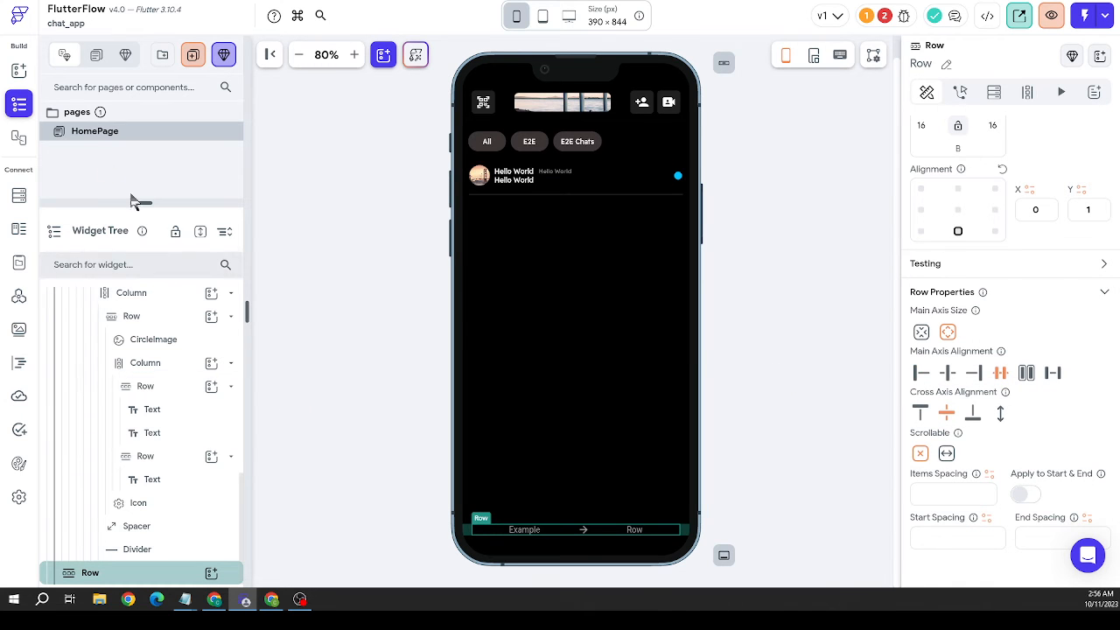
Place an IconButton inside the bottom row
{"action": "left_click", "coordinate": [19, 72]}
{"action": "scroll", "coordinate": [136, 452], "scroll_direction": "down", "scroll_amount": 5}
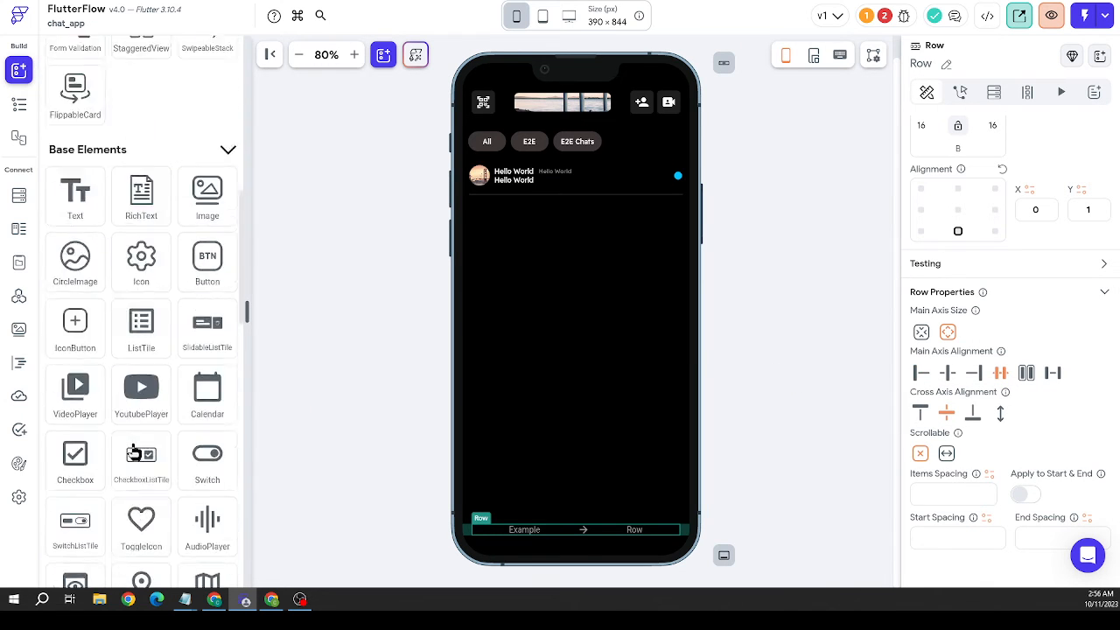
{"action": "left_click_drag", "start_coordinate": [75, 262], "coordinate": [615, 517]}
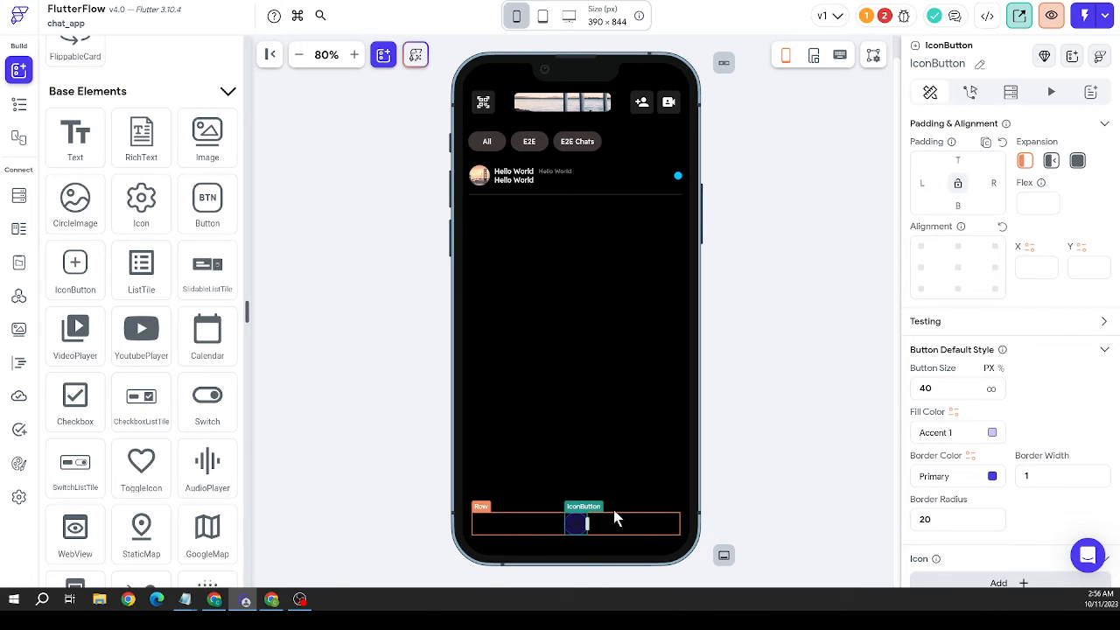
Clear the new icon button's fill and border colors and set its icon color to white (#FFFFFF)
{"action": "left_click", "coordinate": [992, 432]}
{"action": "left_click", "coordinate": [810, 465]}
{"action": "left_click", "coordinate": [945, 476]}
{"action": "left_click", "coordinate": [618, 459]}
{"action": "scroll", "coordinate": [1054, 420], "scroll_direction": "down", "scroll_amount": 3}
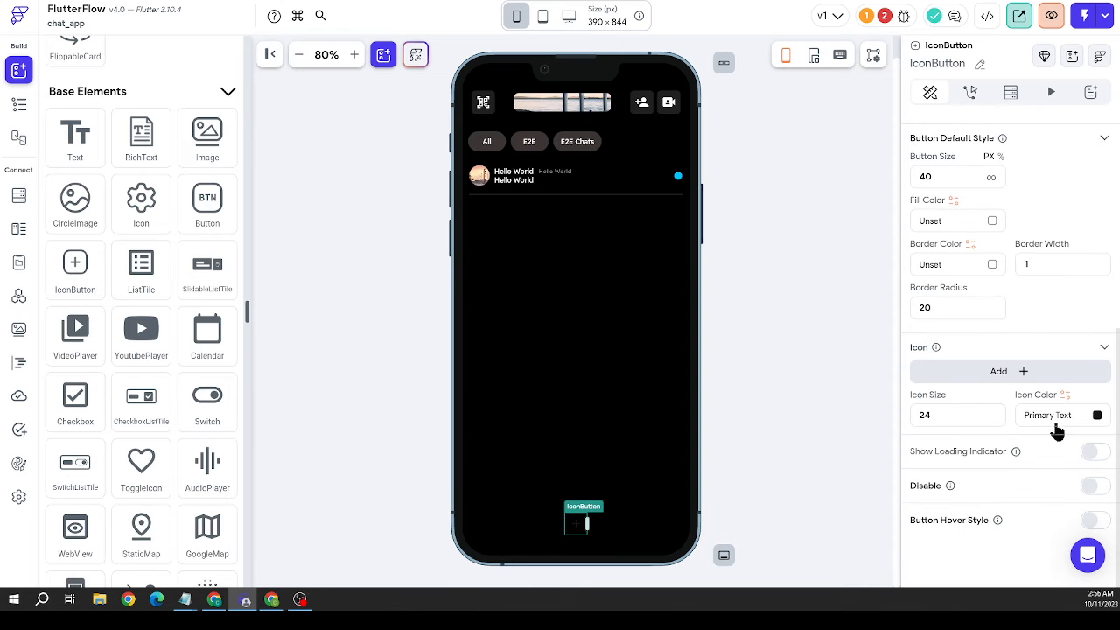
{"action": "left_click", "coordinate": [1098, 416]}
{"action": "left_click_drag", "start_coordinate": [444, 187], "coordinate": [331, 109]}
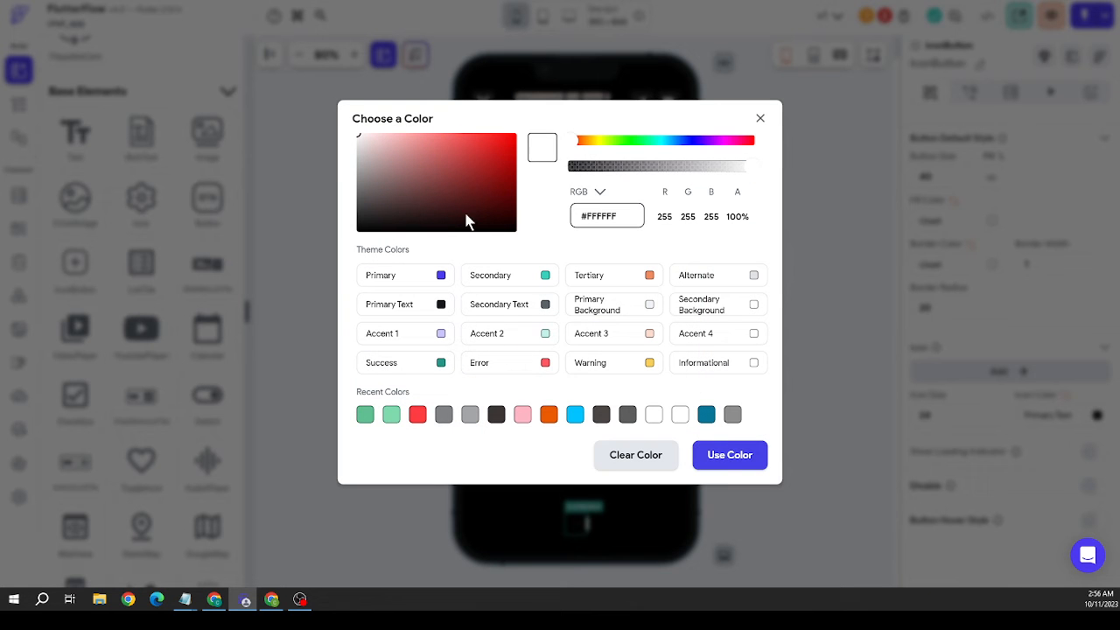
{"action": "left_click", "coordinate": [726, 454]}
Search the icons for "comme" and assign the Font Awesome Solid Comments icon to the button
{"action": "left_click", "coordinate": [1002, 375]}
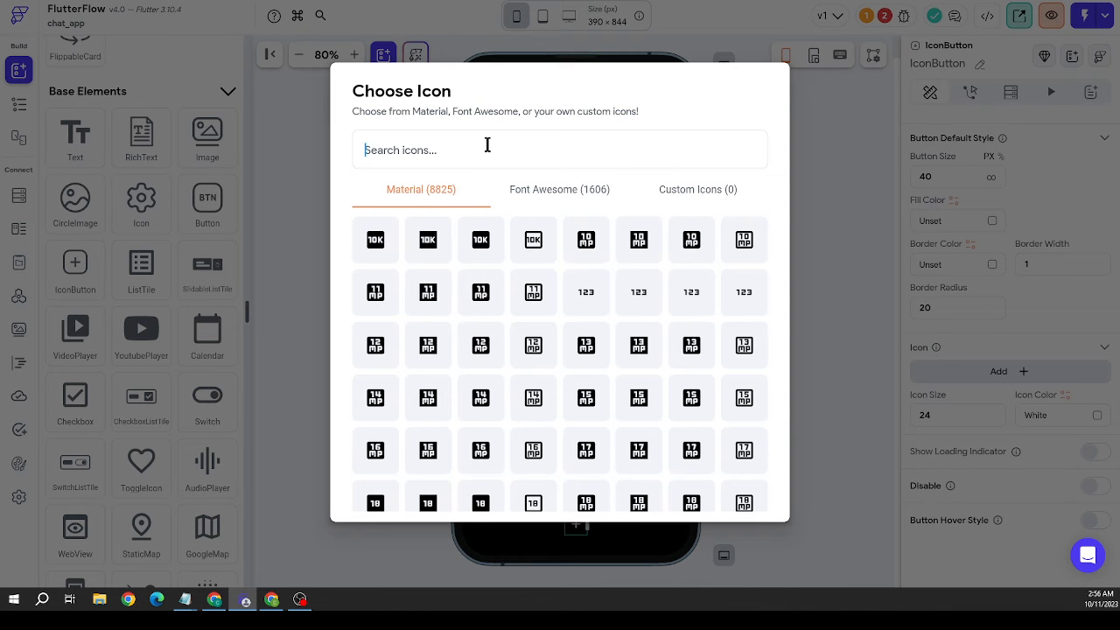
{"action": "type", "text": "comme"}
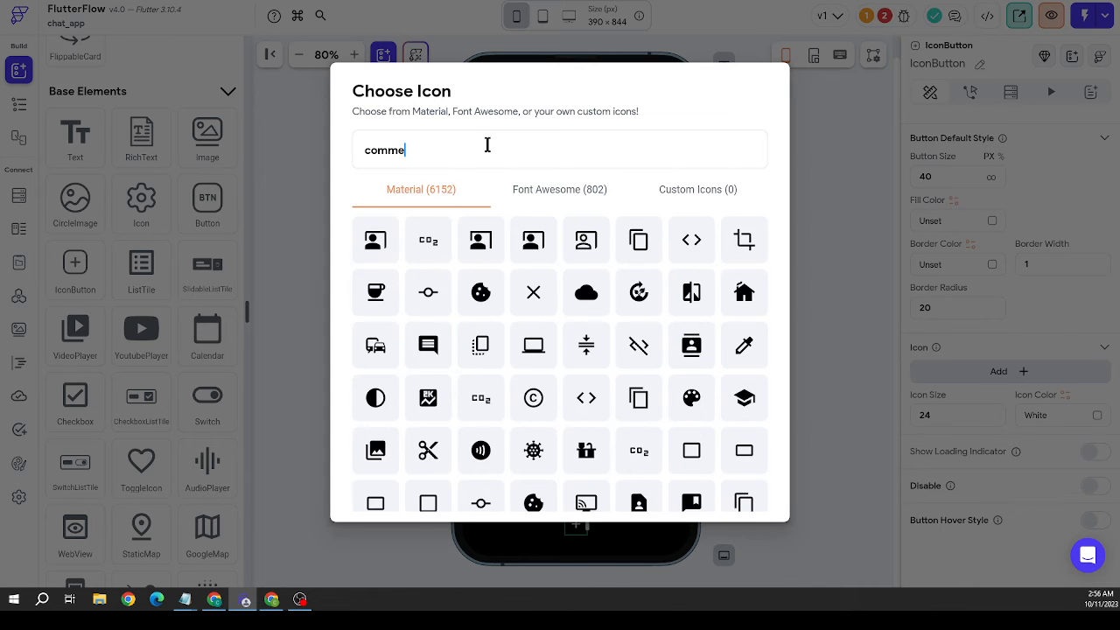
{"action": "left_click", "coordinate": [560, 203]}
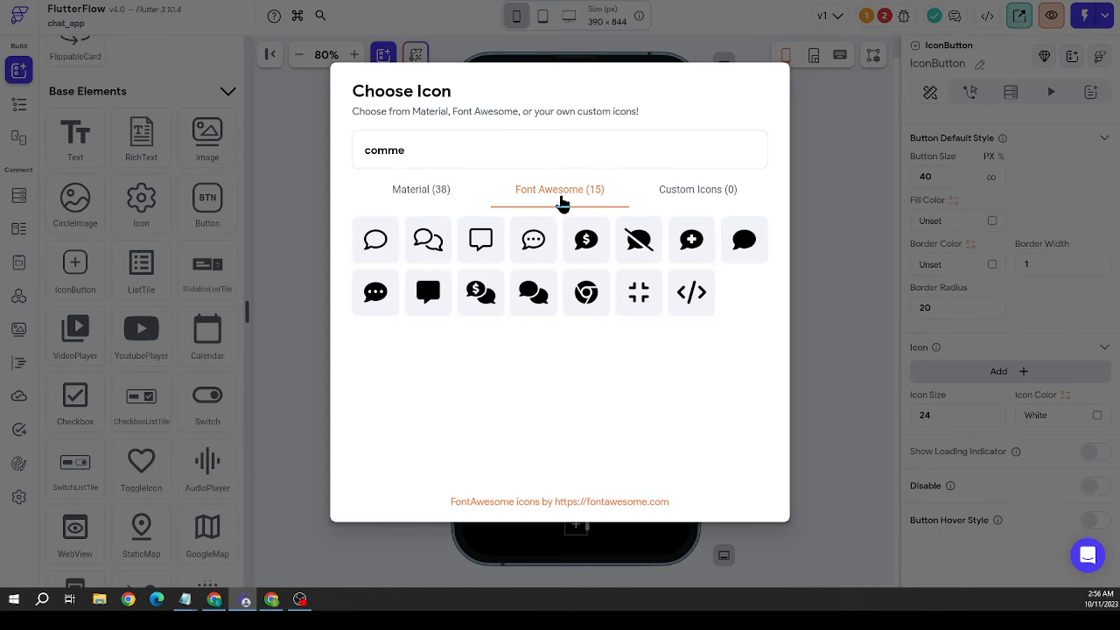
{"action": "left_click", "coordinate": [528, 300]}
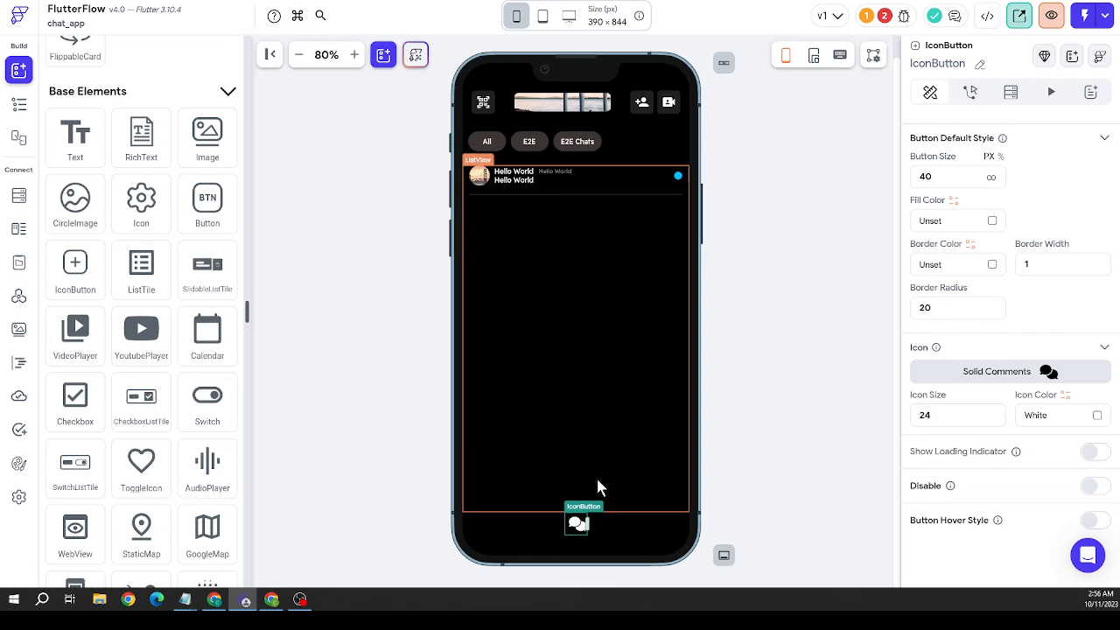
Duplicate the comments icon button twice so that the bottom row holds three icon buttons
{"action": "right_click", "coordinate": [573, 536]}
{"action": "left_click", "coordinate": [645, 229]}
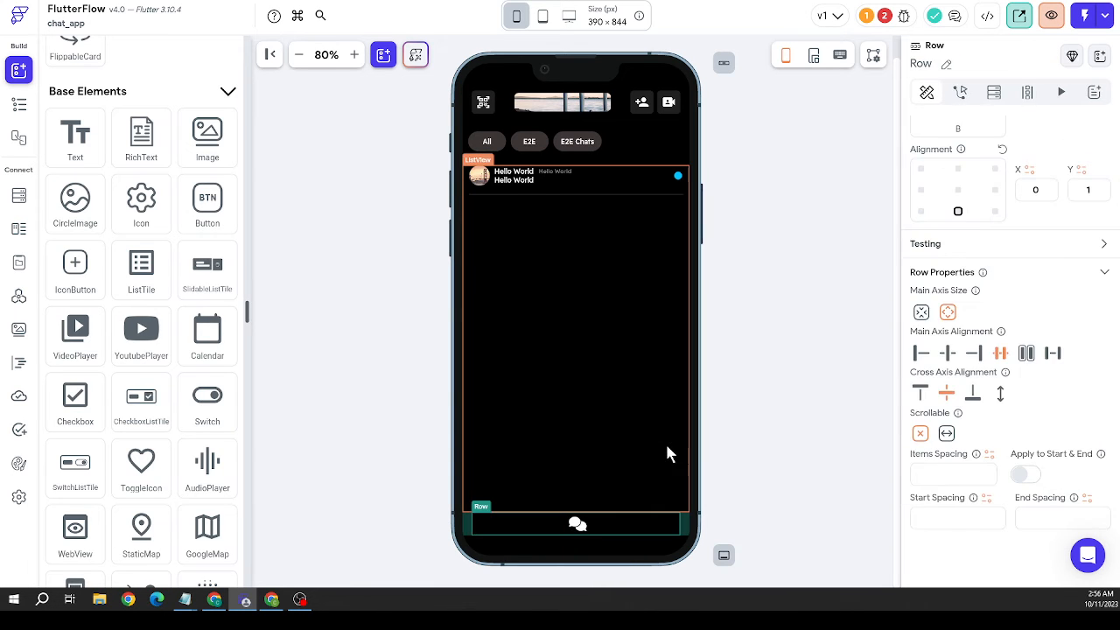
{"action": "left_click", "coordinate": [616, 523]}
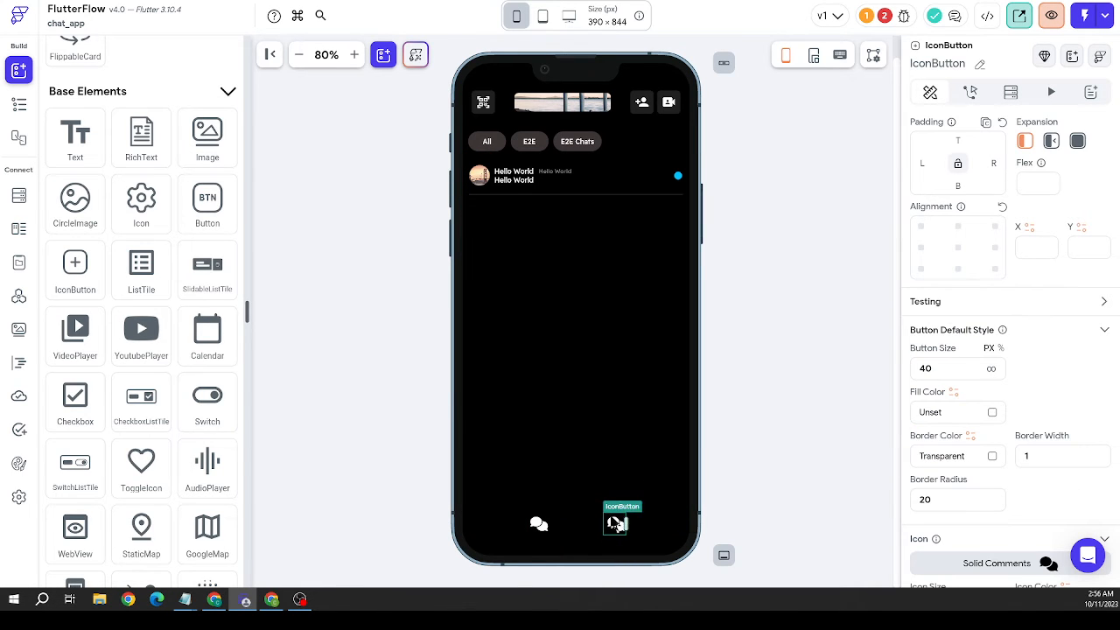
{"action": "right_click", "coordinate": [616, 524]}
{"action": "left_click", "coordinate": [651, 206]}
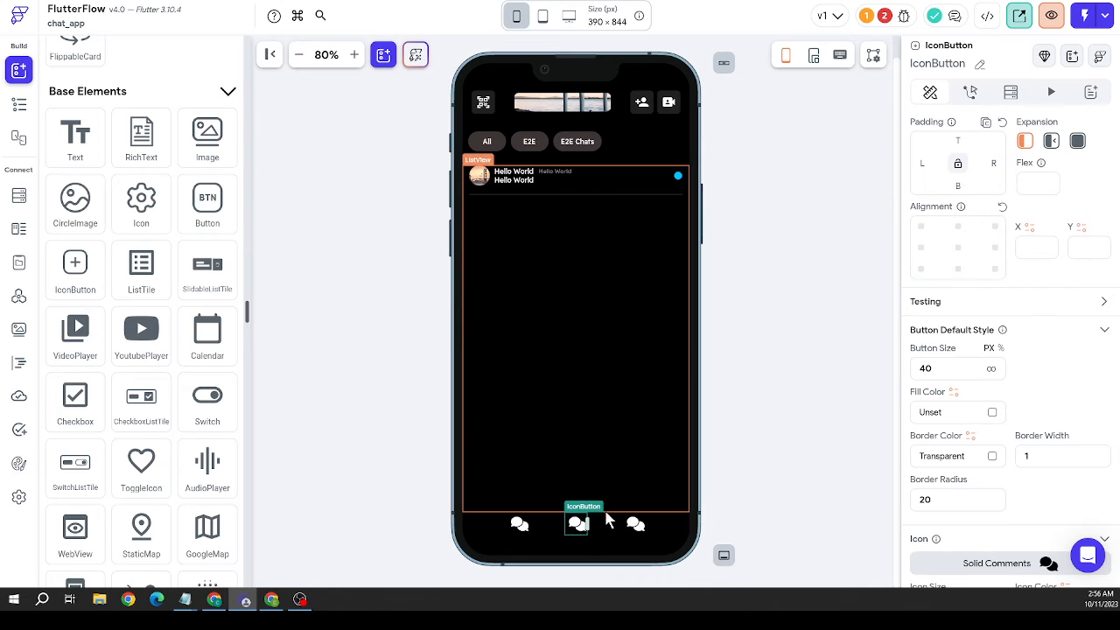
Change the middle icon button's icon to the Font Awesome grid globe, searching for "glob"
{"action": "scroll", "coordinate": [1033, 391], "scroll_direction": "down", "scroll_amount": 3}
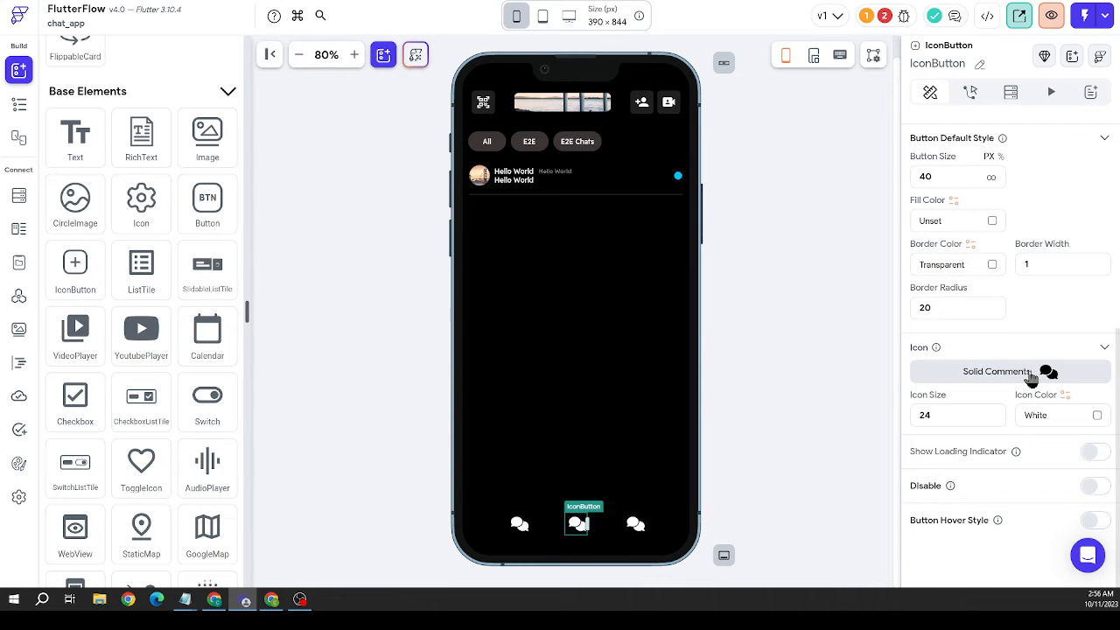
{"action": "left_click", "coordinate": [1044, 373]}
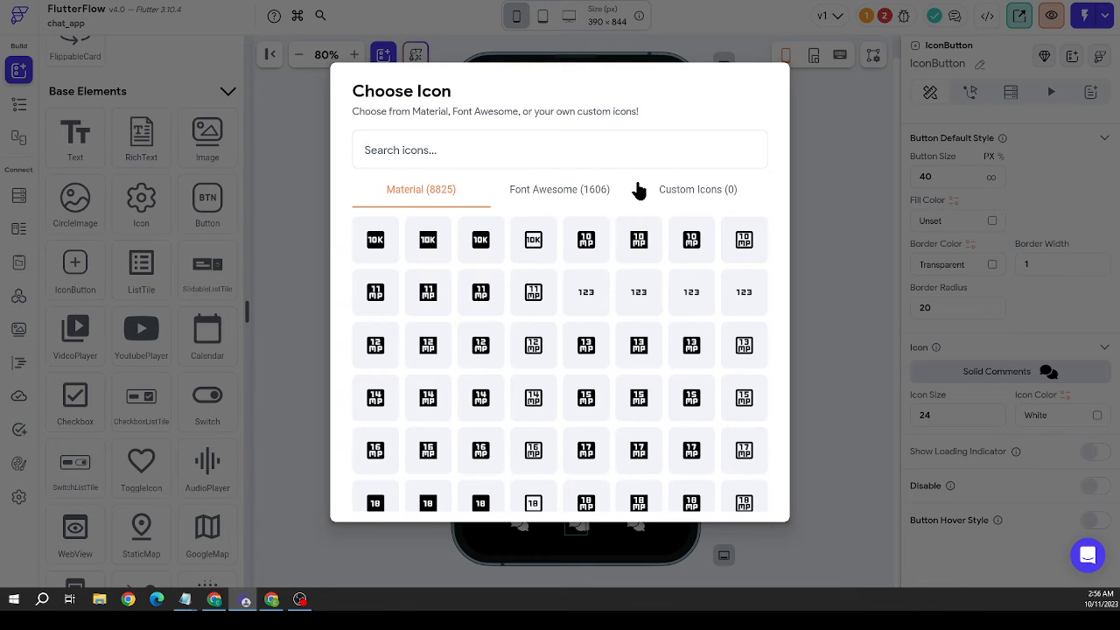
{"action": "type", "text": "glob"}
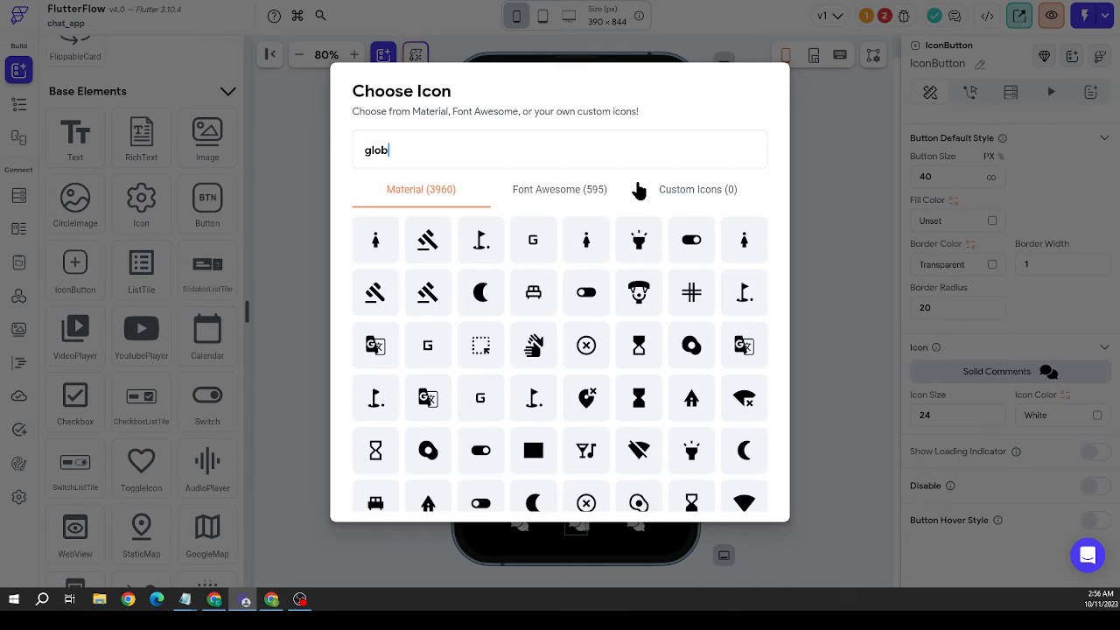
{"action": "left_click", "coordinate": [563, 189]}
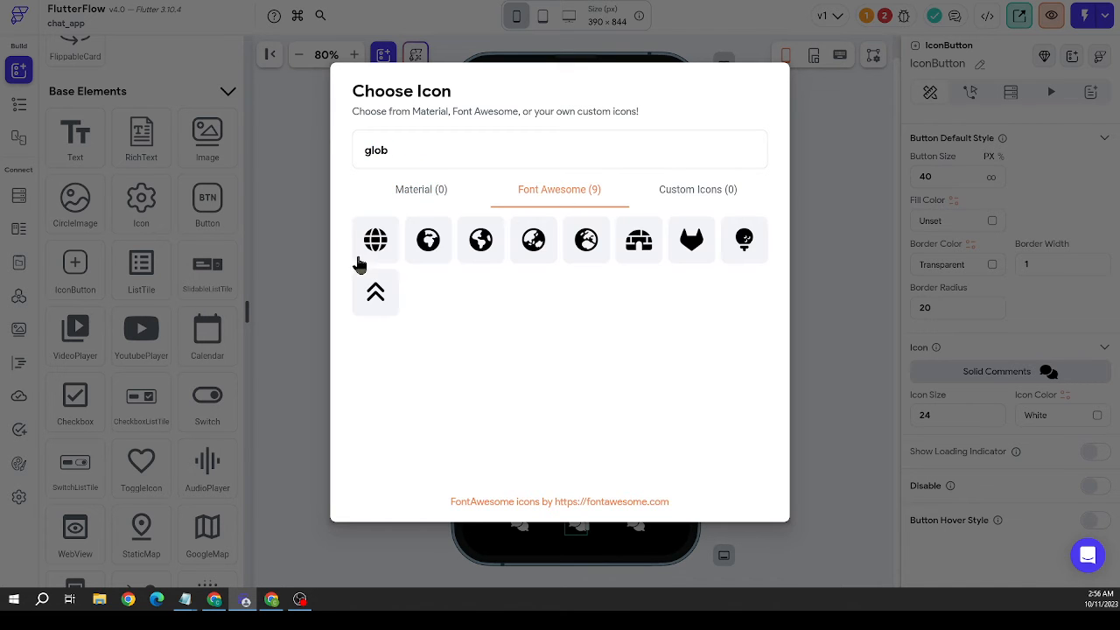
{"action": "left_click", "coordinate": [378, 243]}
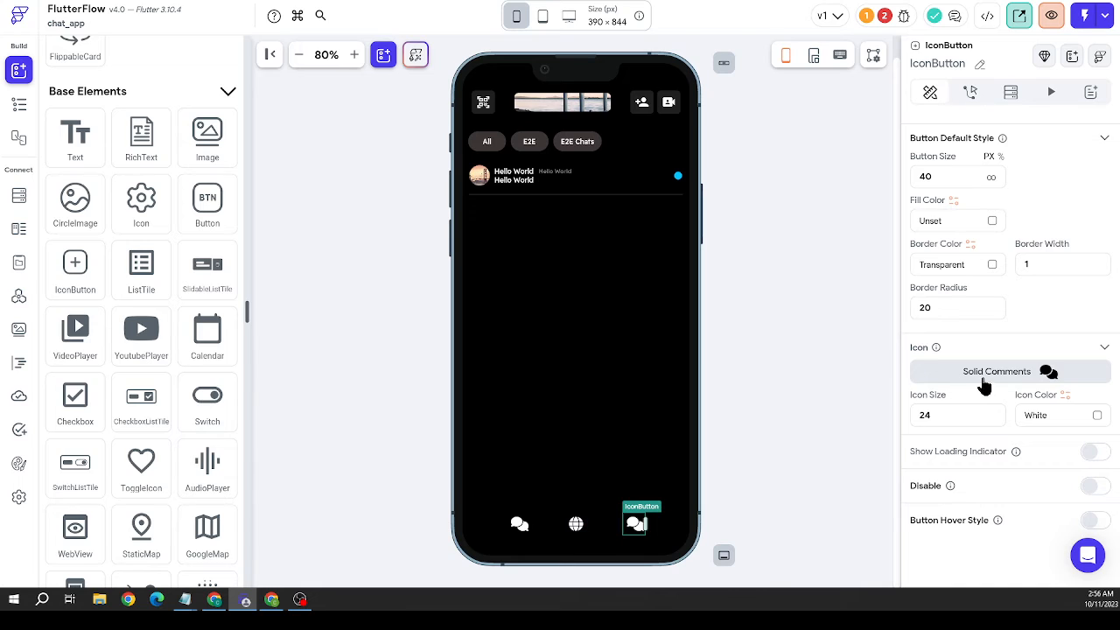
Search the icons for "accou" and change the third icon button's icon to Material Account Circle
{"action": "left_click", "coordinate": [985, 374]}
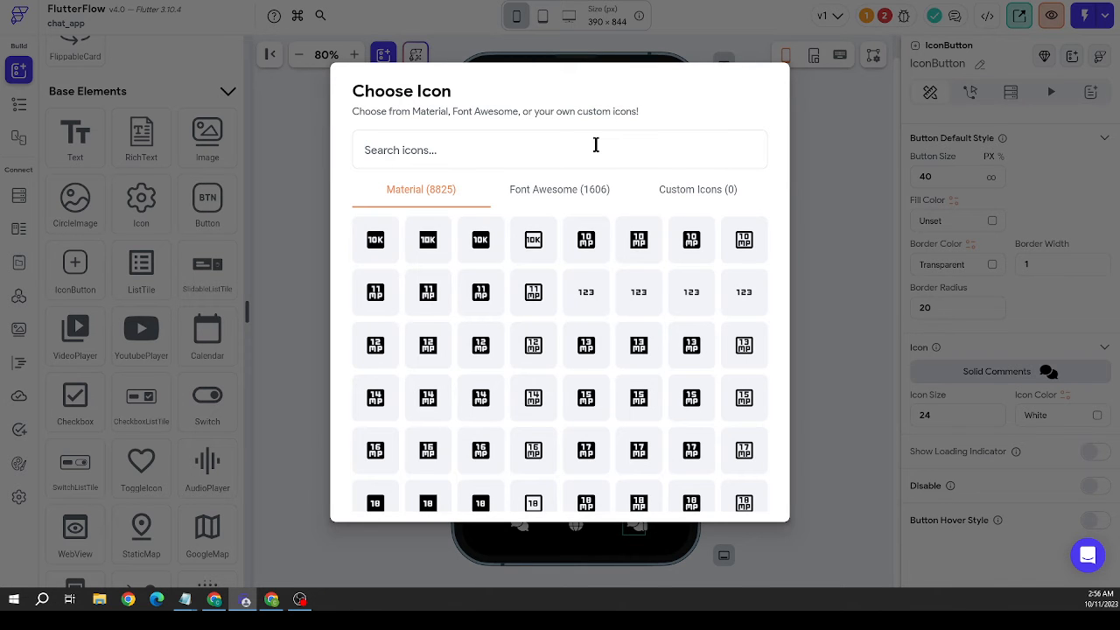
{"action": "type", "text": "accou"}
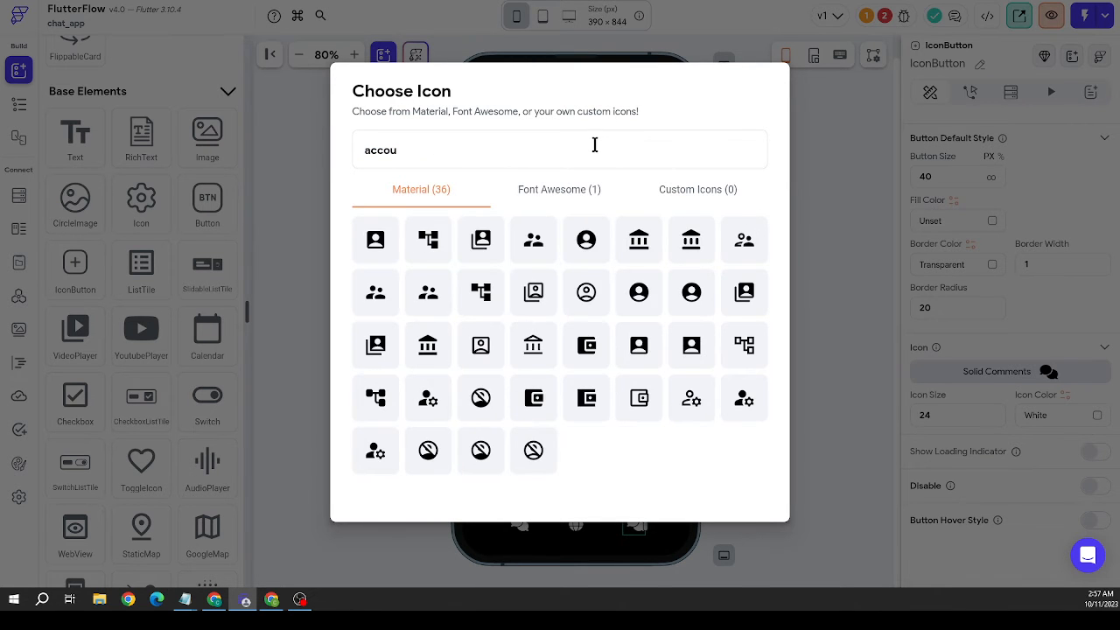
{"action": "left_click", "coordinate": [580, 203]}
{"action": "left_click", "coordinate": [420, 188]}
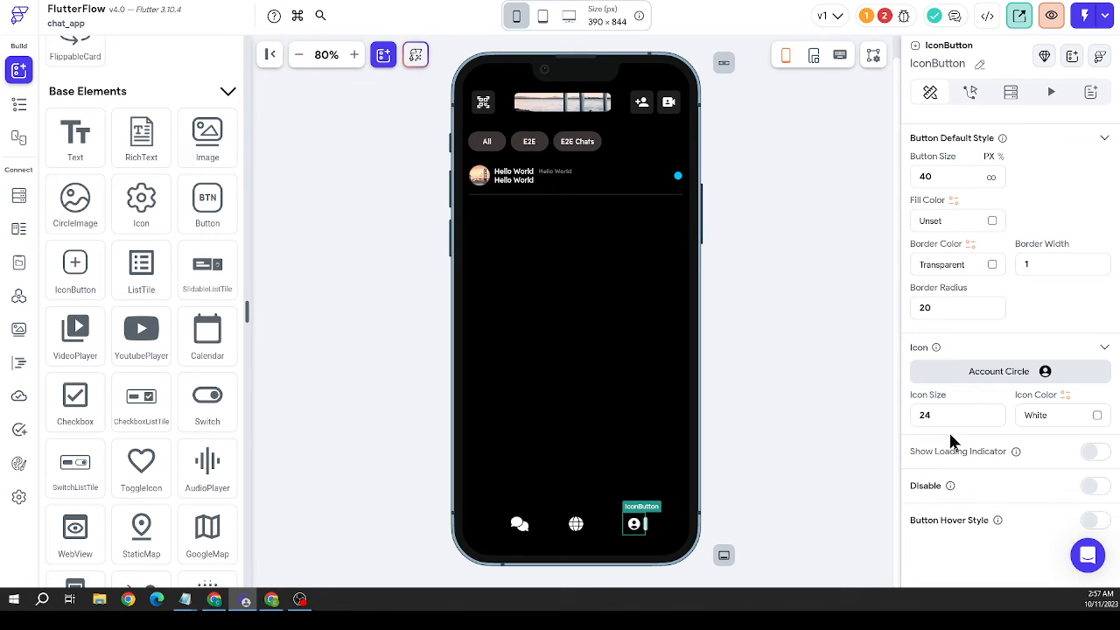
Set the icon size of the Account Circle button to 28
{"action": "left_click_drag", "start_coordinate": [938, 415], "coordinate": [831, 417]}
{"action": "left_click", "coordinate": [827, 406]}
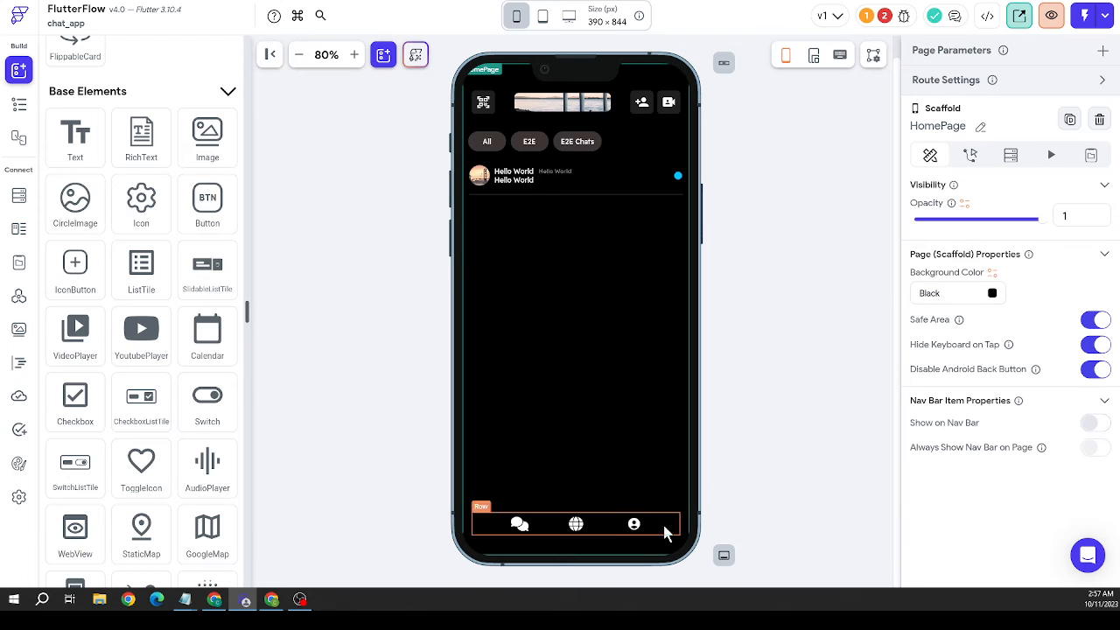
{"action": "left_click", "coordinate": [633, 531]}
{"action": "scroll", "coordinate": [967, 407], "scroll_direction": "down", "scroll_amount": 5}
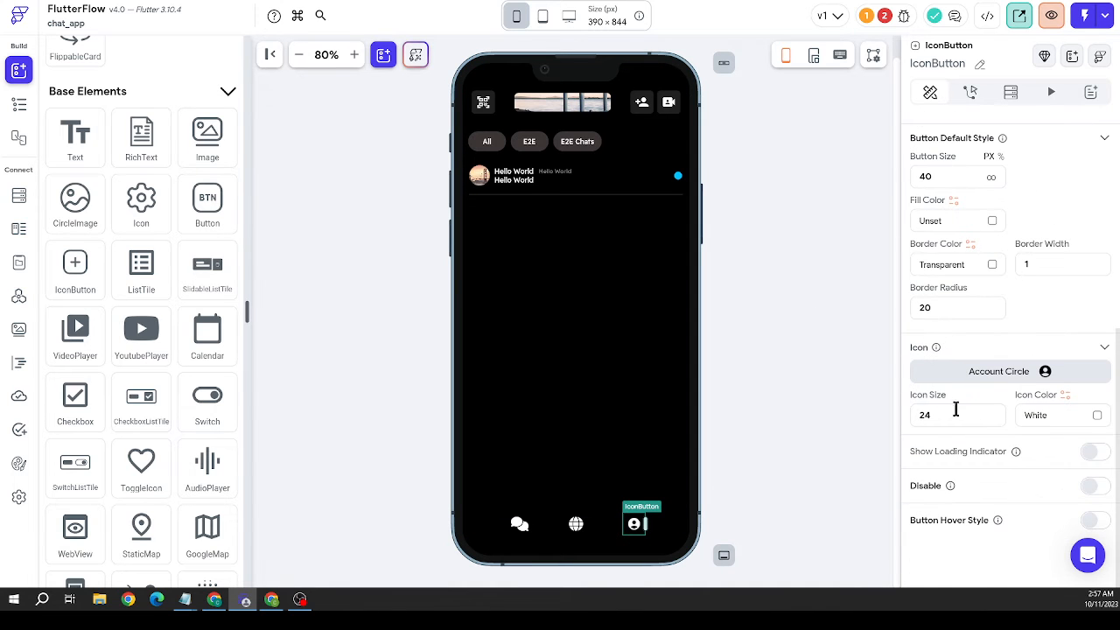
{"action": "left_click", "coordinate": [954, 412]}
{"action": "type", "text": "28"}
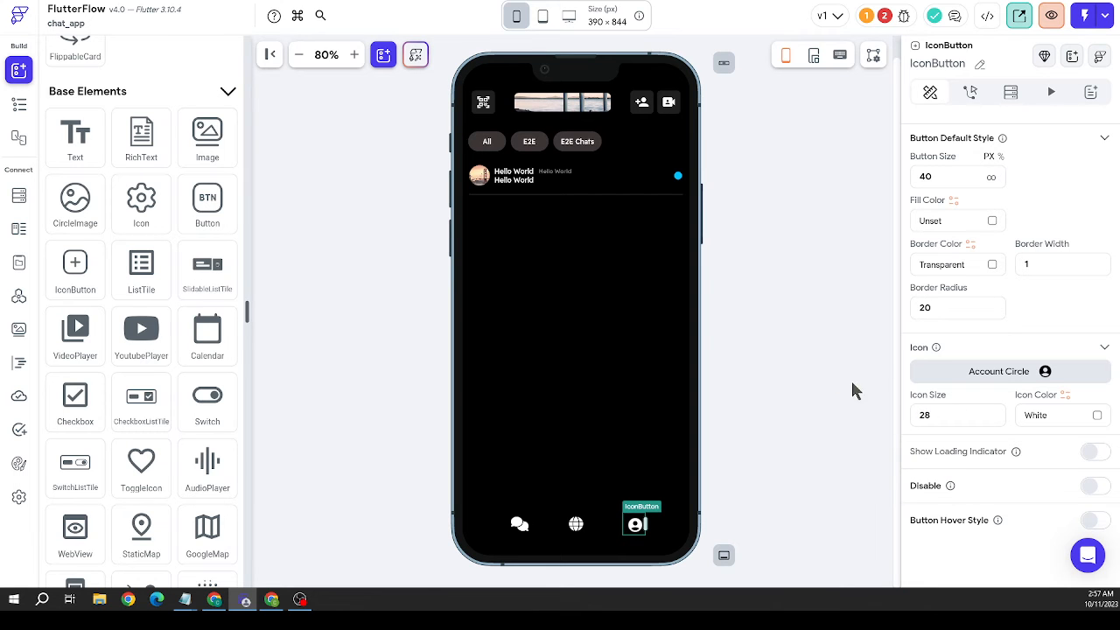
{"action": "left_click", "coordinate": [811, 377]}
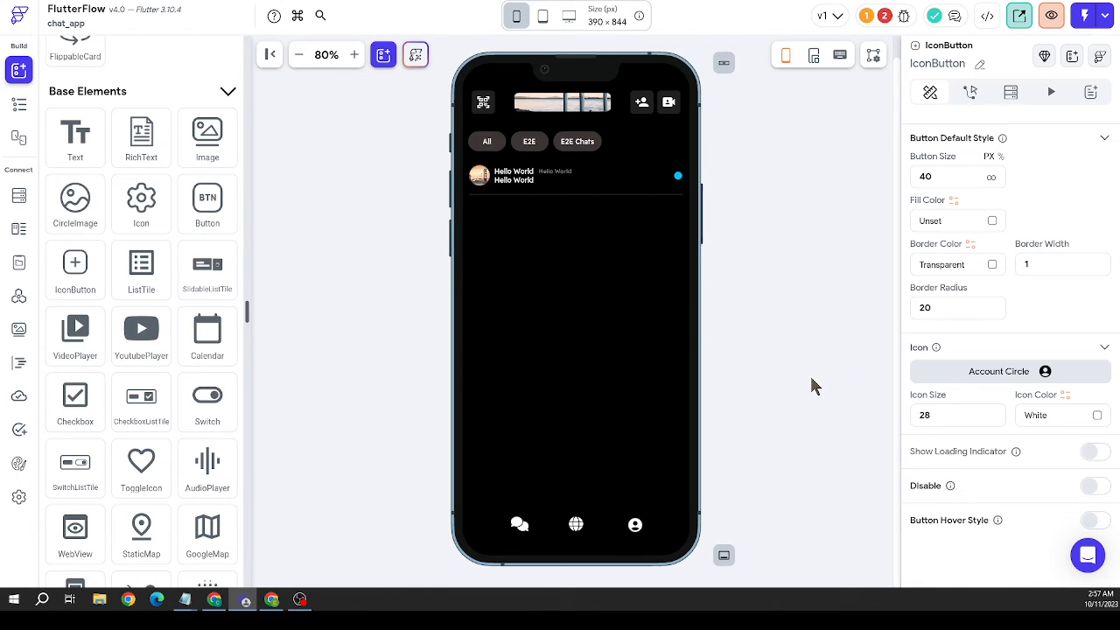
Set the bottom row's items spacing to 8
{"action": "left_click", "coordinate": [606, 528]}
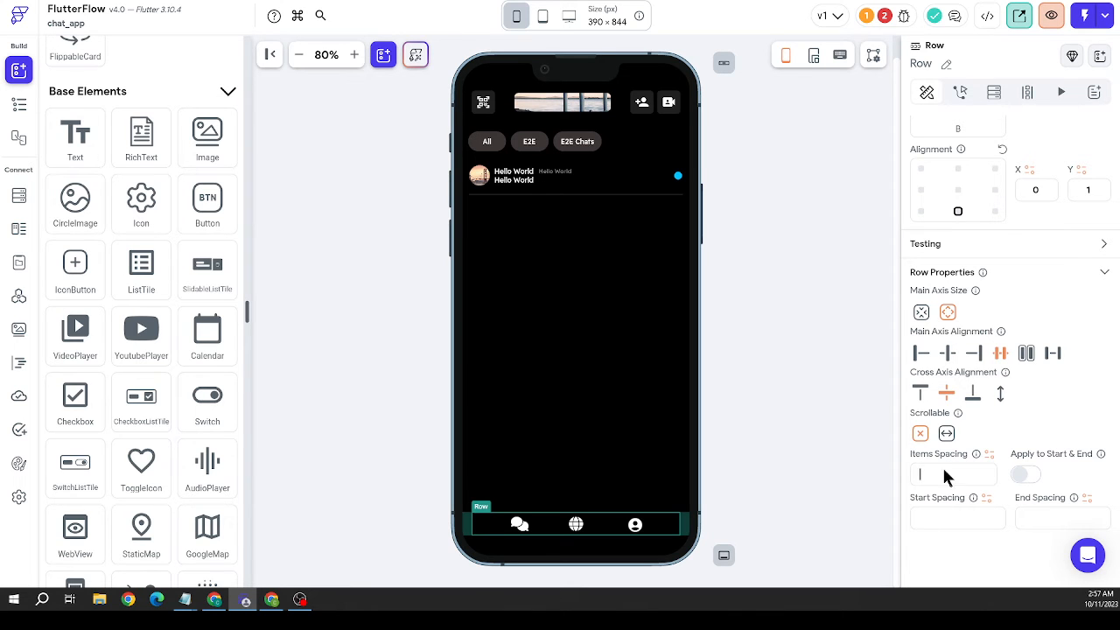
{"action": "type", "text": "8"}
{"action": "left_click", "coordinate": [772, 317]}
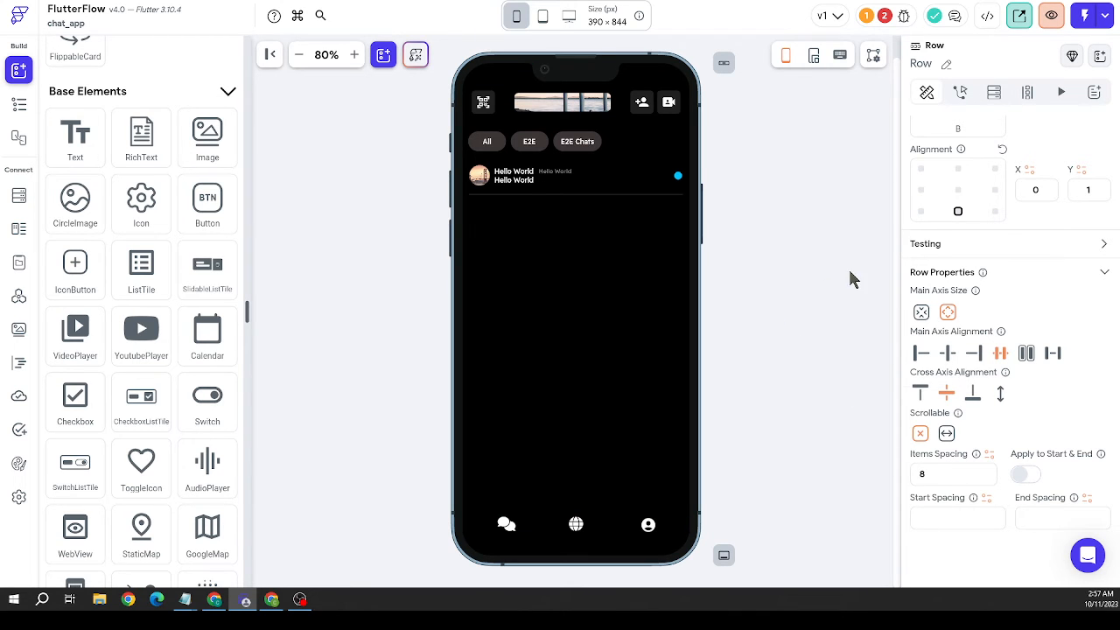
{"action": "left_click", "coordinate": [569, 532]}
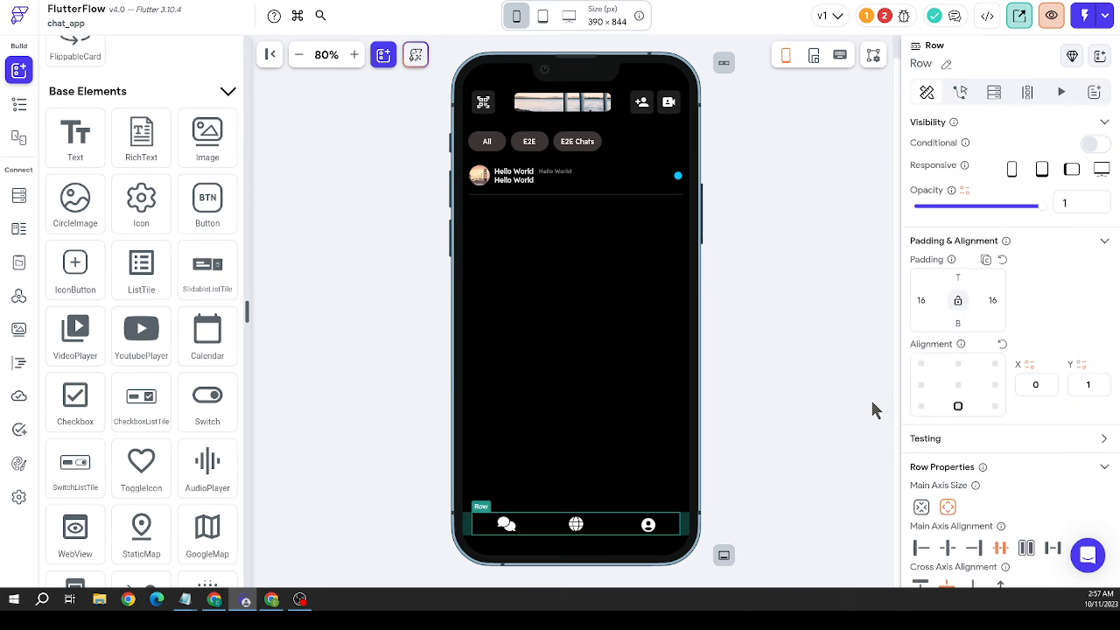
{"action": "left_click", "coordinate": [830, 316]}
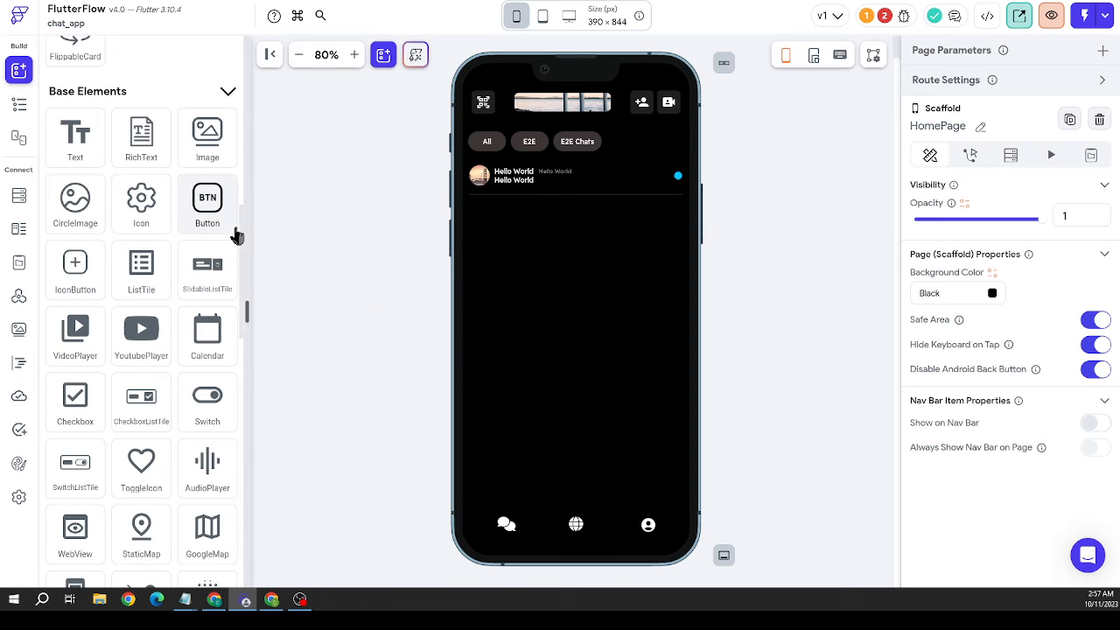
Add a Container as a child of the HomePage's Stack in the widget tree
{"action": "left_click", "coordinate": [18, 104]}
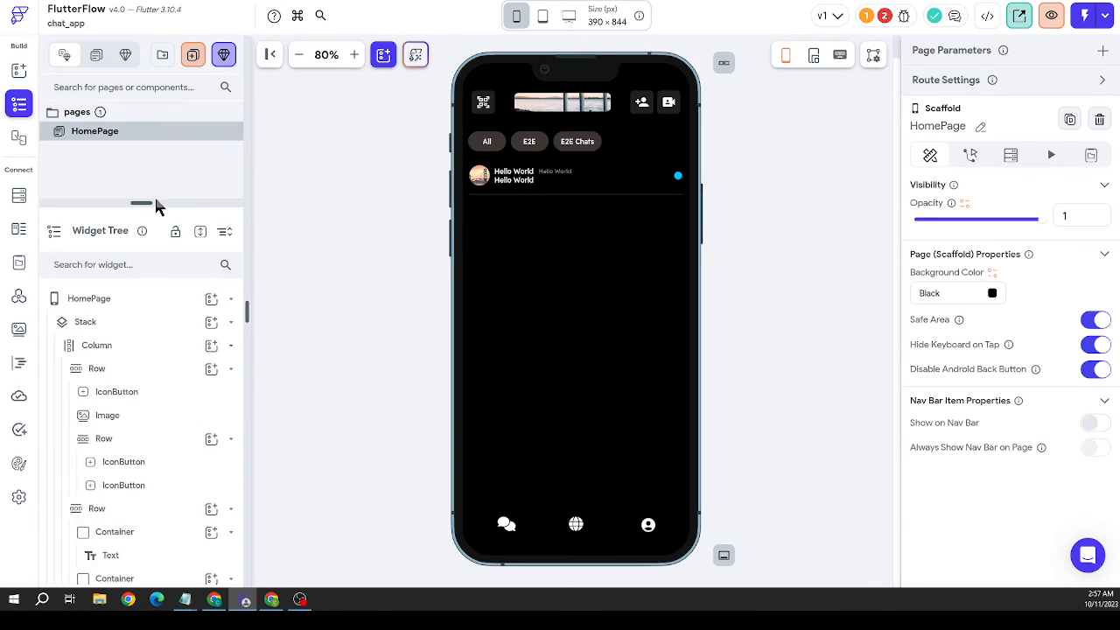
{"action": "left_click", "coordinate": [210, 324]}
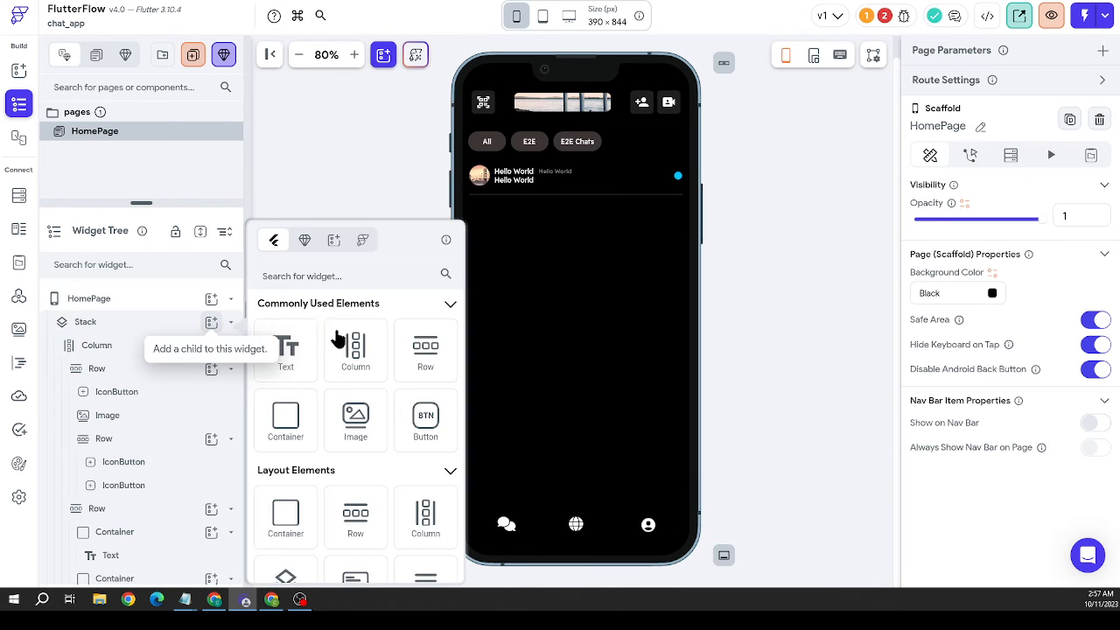
{"action": "scroll", "coordinate": [339, 389], "scroll_direction": "down", "scroll_amount": 10}
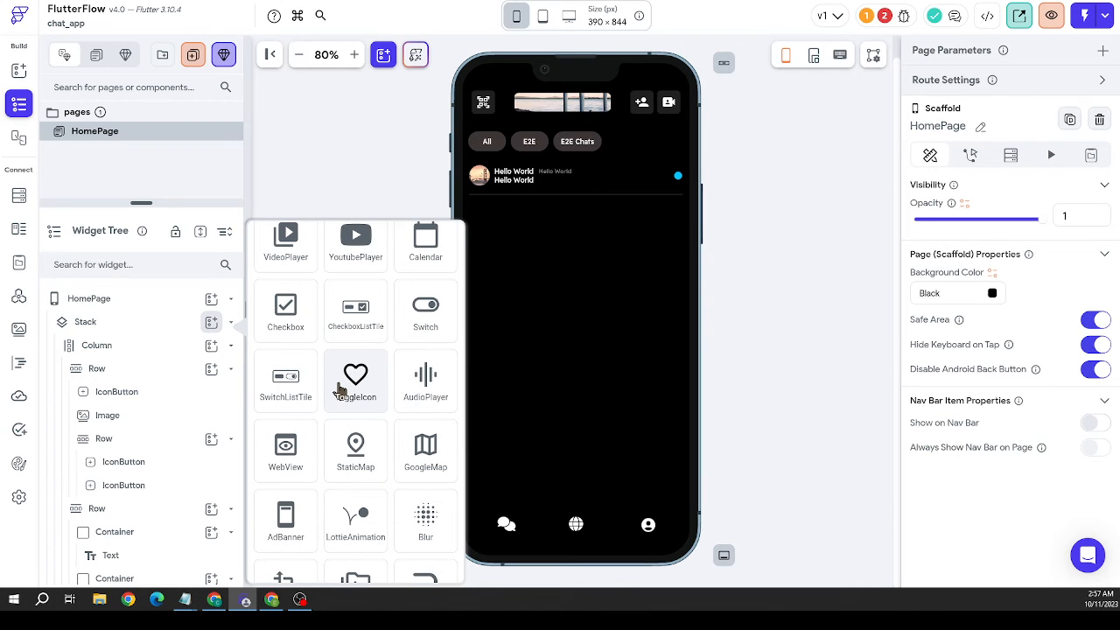
{"action": "scroll", "coordinate": [362, 390], "scroll_direction": "down", "scroll_amount": 8}
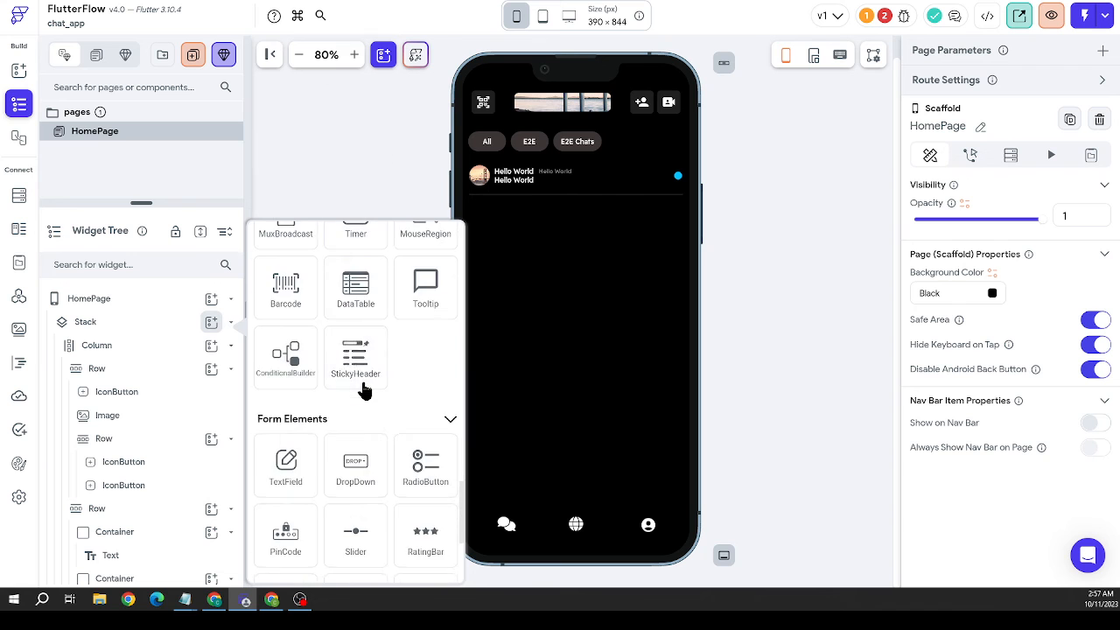
{"action": "scroll", "coordinate": [362, 390], "scroll_direction": "down", "scroll_amount": 1}
{"action": "scroll", "coordinate": [364, 390], "scroll_direction": "up", "scroll_amount": 5}
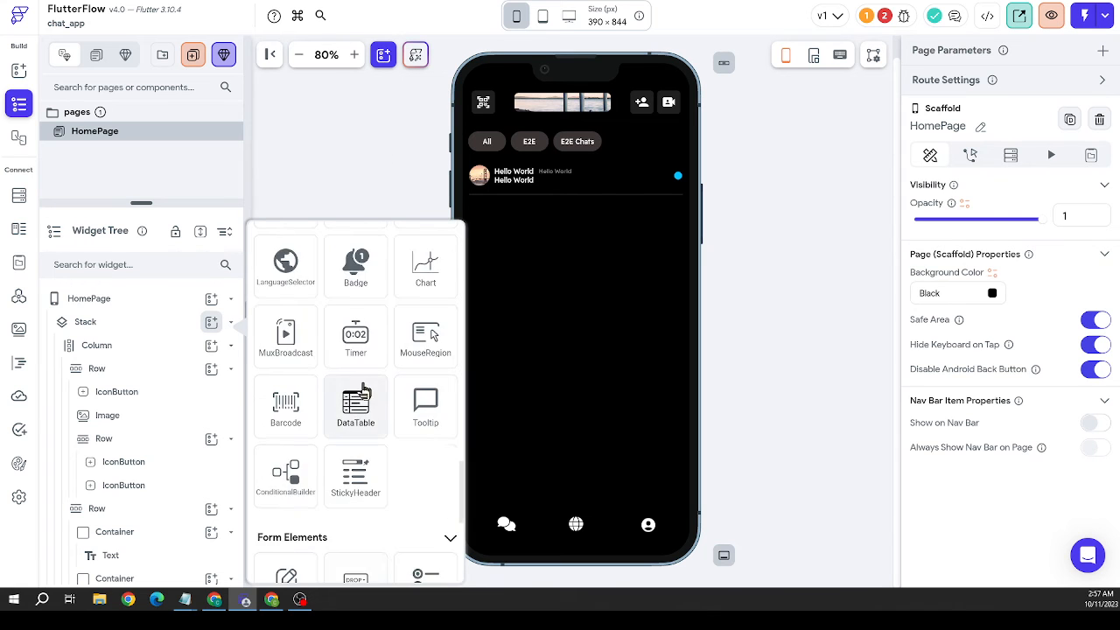
{"action": "scroll", "coordinate": [364, 389], "scroll_direction": "up", "scroll_amount": 14}
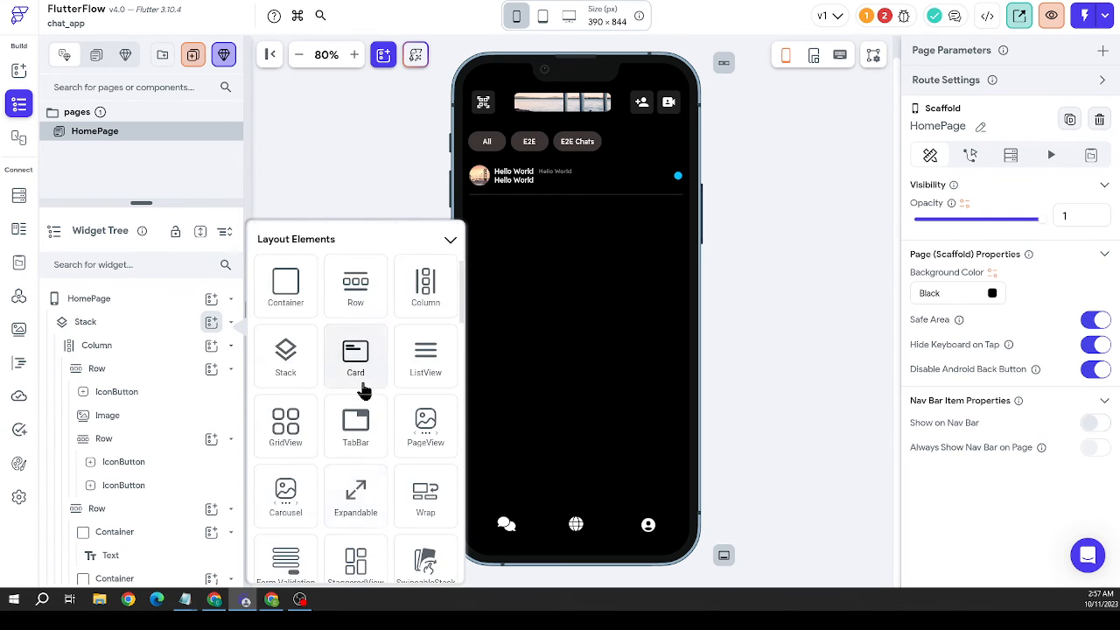
{"action": "left_click", "coordinate": [289, 419]}
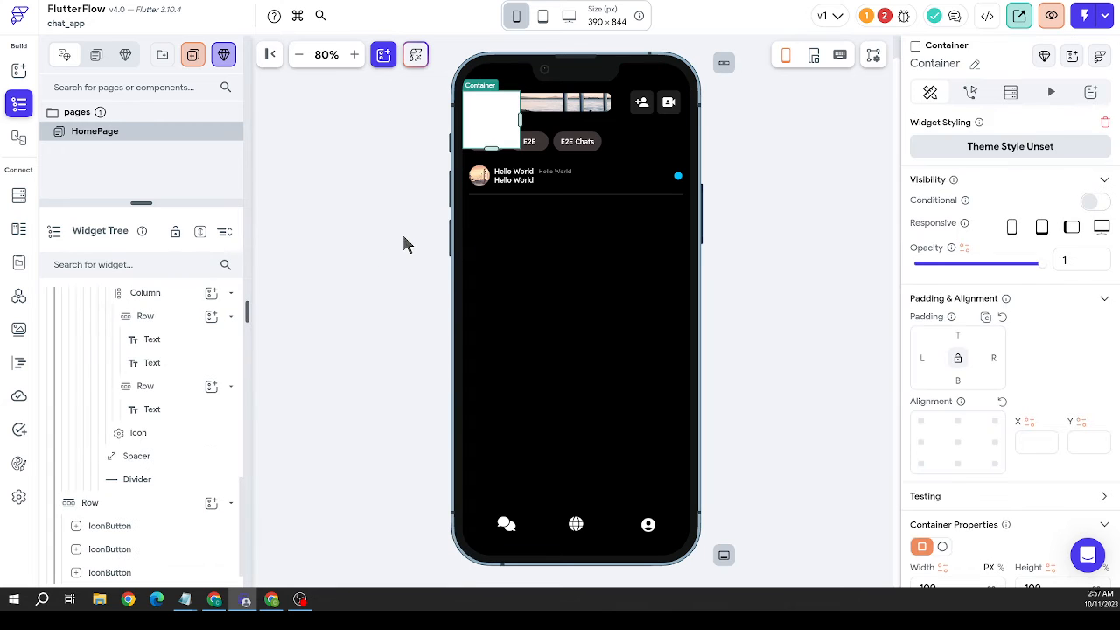
Make the new container circular and set its diameter to 50
{"action": "scroll", "coordinate": [1013, 378], "scroll_direction": "down", "scroll_amount": 2}
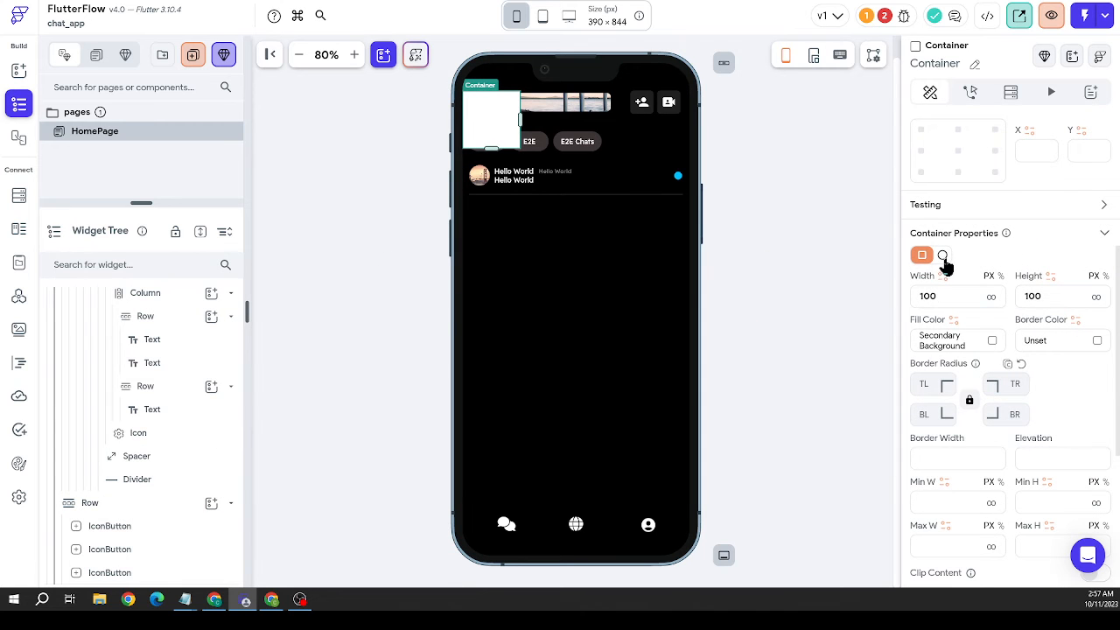
{"action": "left_click", "coordinate": [943, 256]}
{"action": "double_click", "coordinate": [913, 296]}
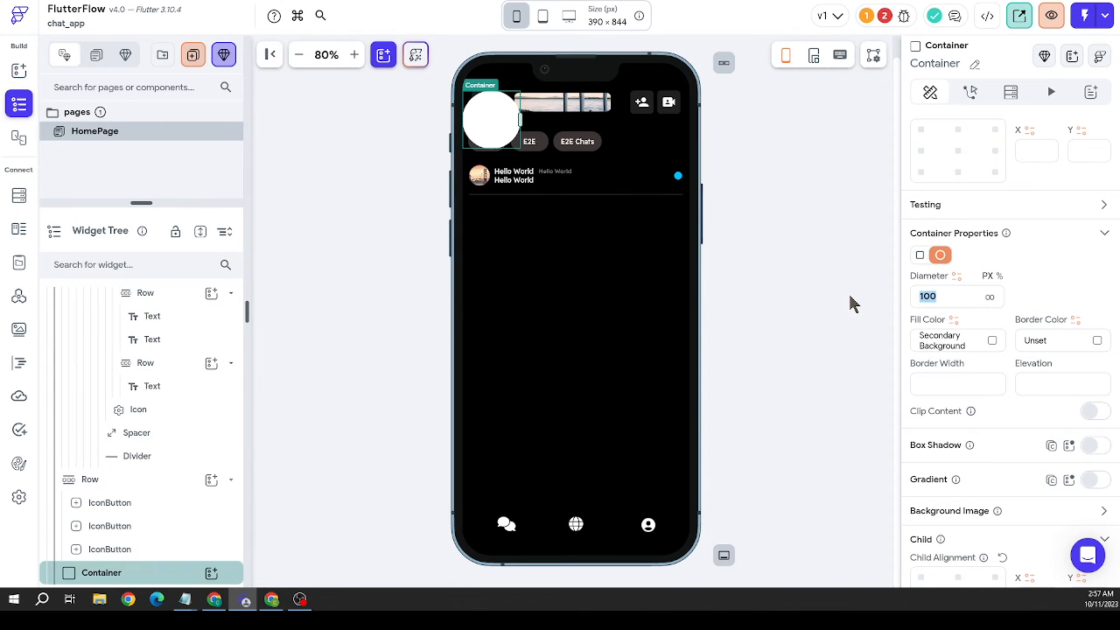
{"action": "type", "text": "50"}
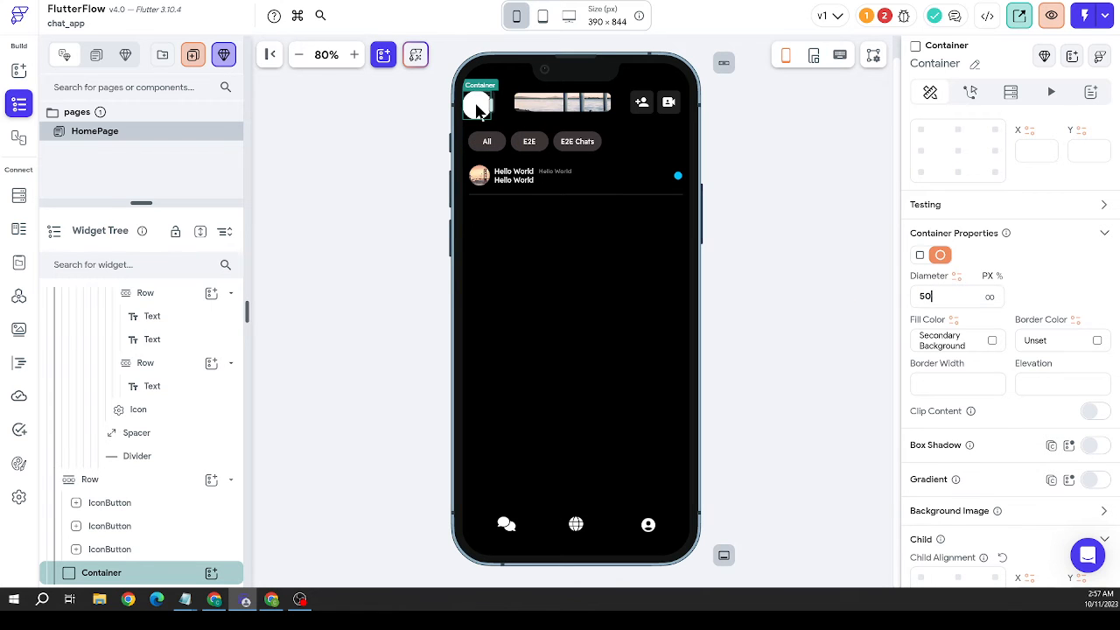
Move the circular container to just above the account icon button, at about X 0.791 and Y 0.798 alignment
{"action": "left_click_drag", "start_coordinate": [479, 108], "coordinate": [762, 432]}
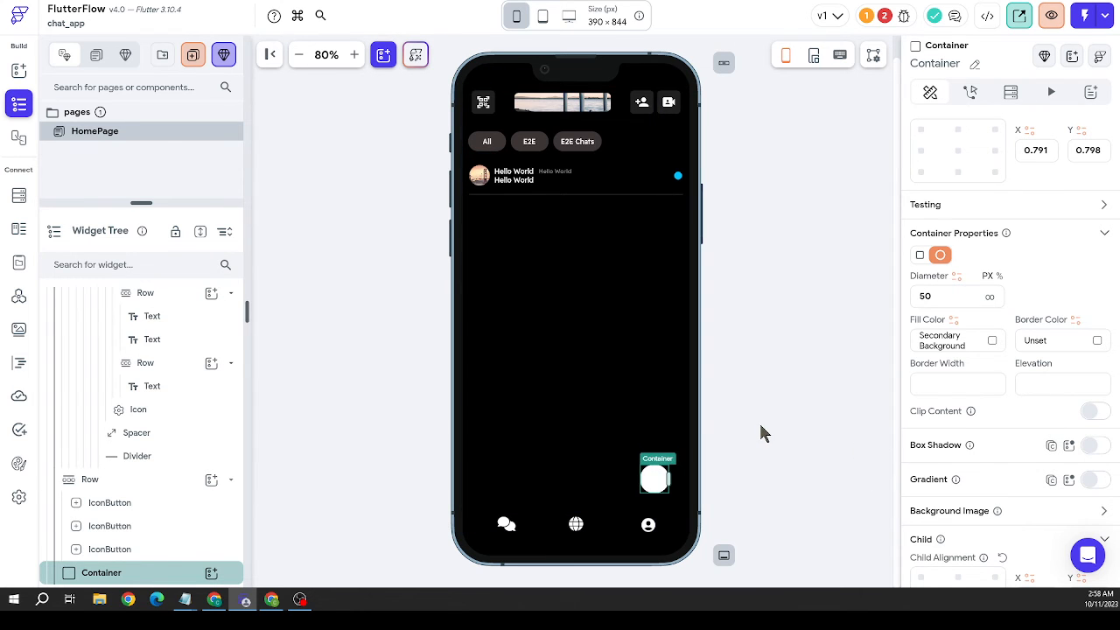
{"action": "left_click", "coordinate": [649, 490]}
{"action": "left_click", "coordinate": [655, 477]}
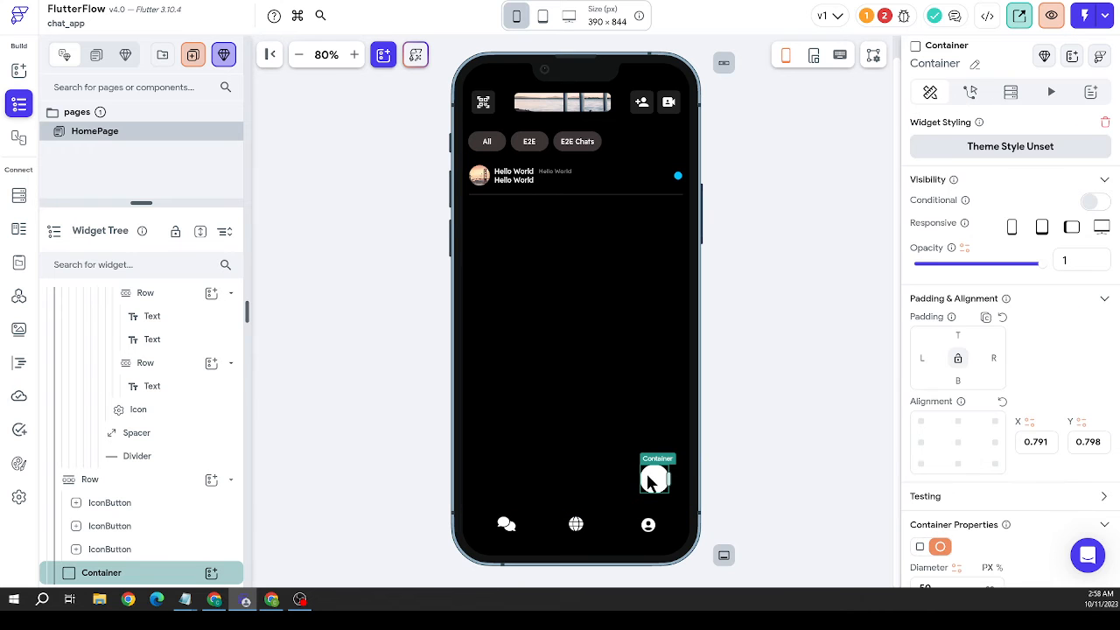
Enable a gradient on the circular container and set its first colour to the recent colour #00c4ff
{"action": "scroll", "coordinate": [1000, 408], "scroll_direction": "down", "scroll_amount": 5}
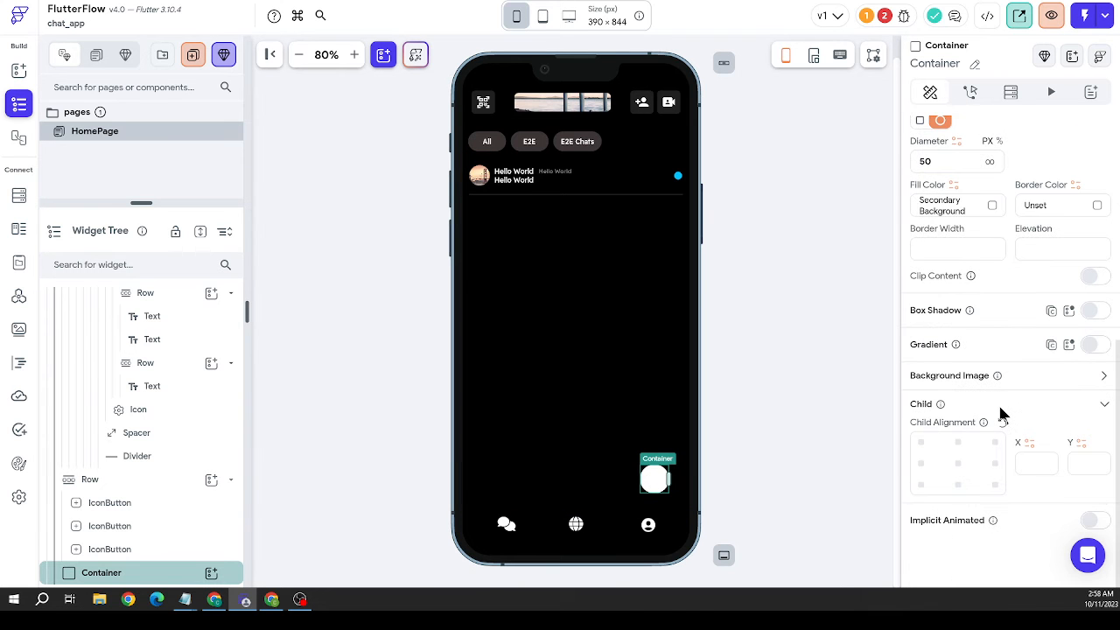
{"action": "left_click", "coordinate": [1090, 344]}
{"action": "left_click", "coordinate": [997, 431]}
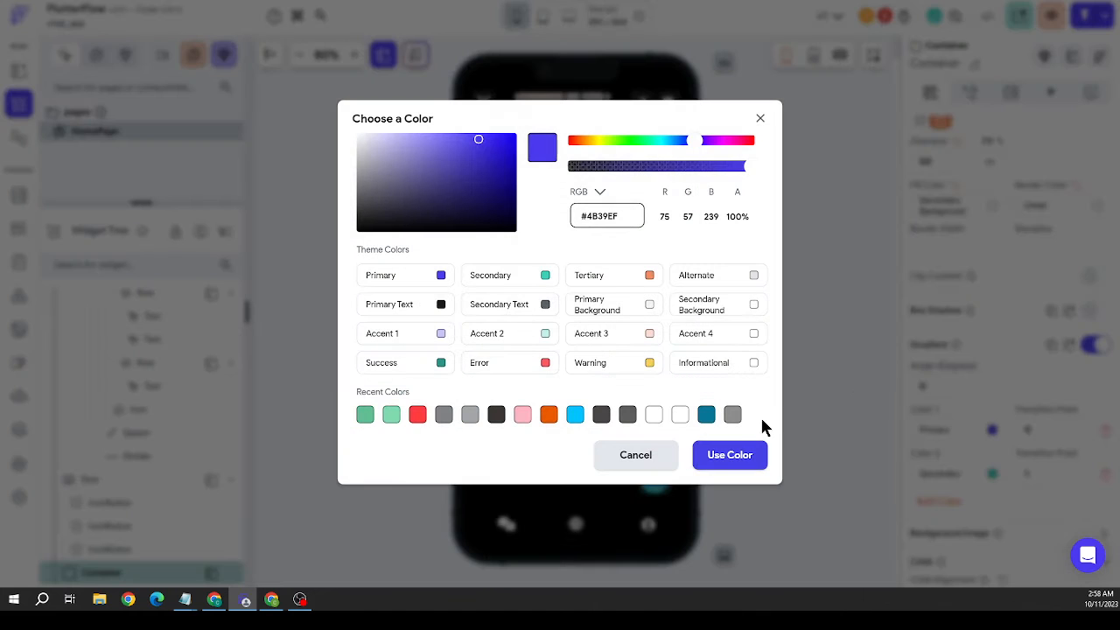
{"action": "left_click", "coordinate": [574, 416]}
{"action": "left_click", "coordinate": [722, 455]}
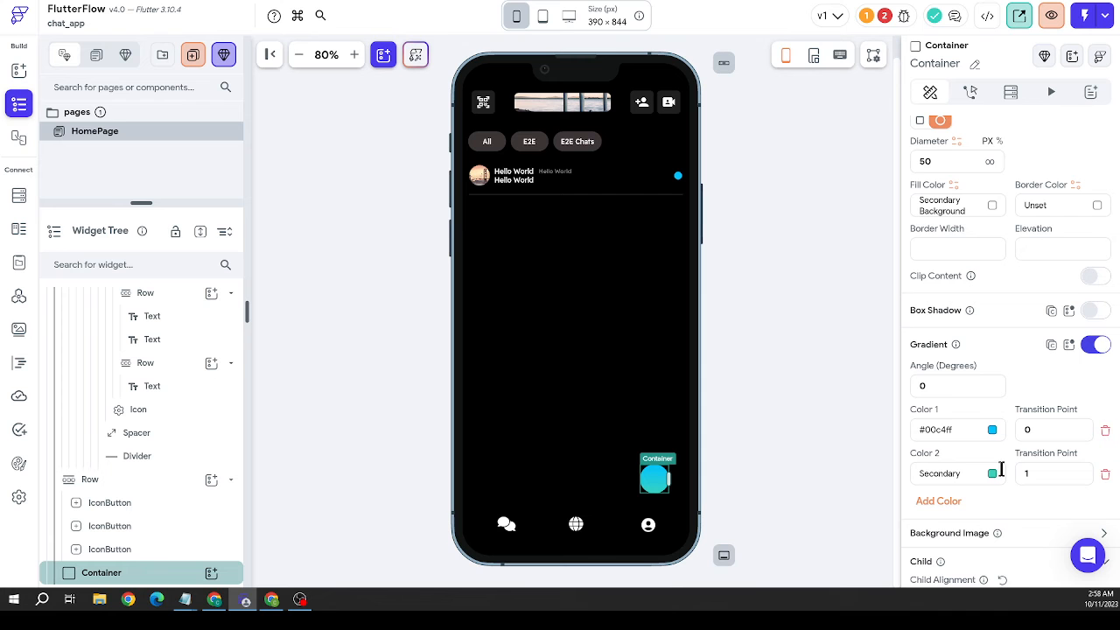
Set the gradient's second colour to the recent colour #087697 and its angle to 55 degrees
{"action": "left_click", "coordinate": [992, 474]}
{"action": "left_click", "coordinate": [706, 414]}
{"action": "left_click", "coordinate": [726, 455]}
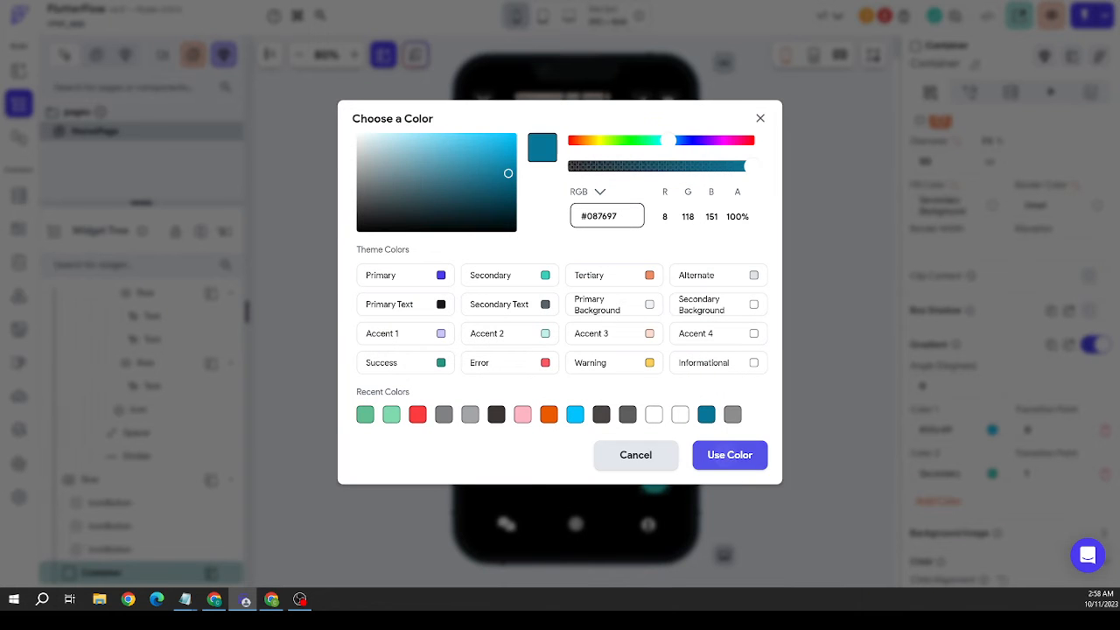
{"action": "double_click", "coordinate": [932, 385]}
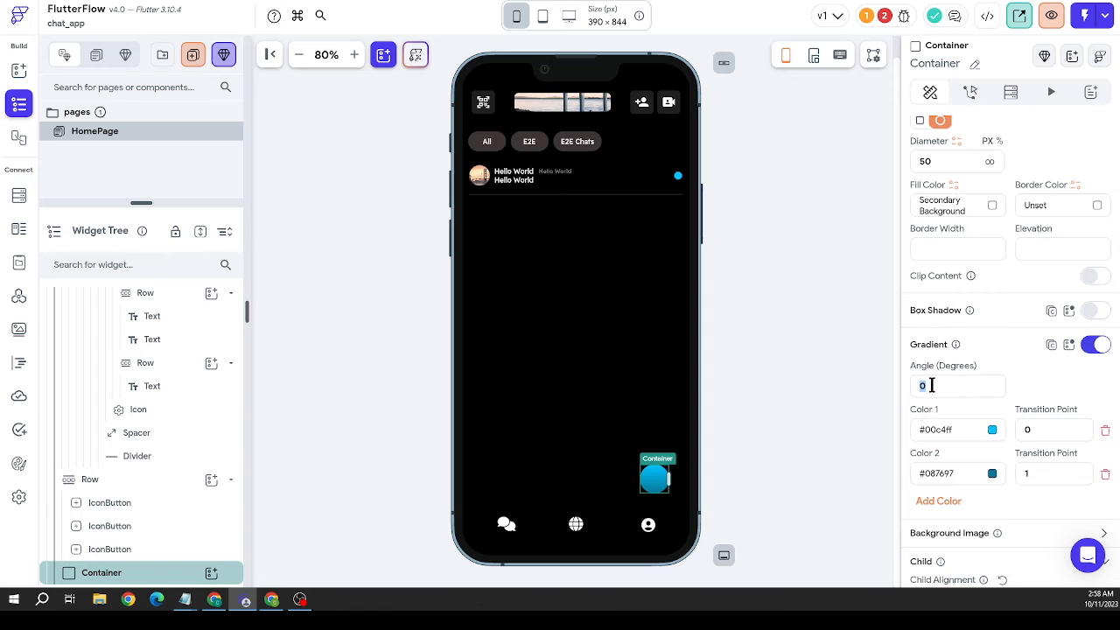
{"action": "type", "text": "55"}
{"action": "left_click", "coordinate": [790, 378]}
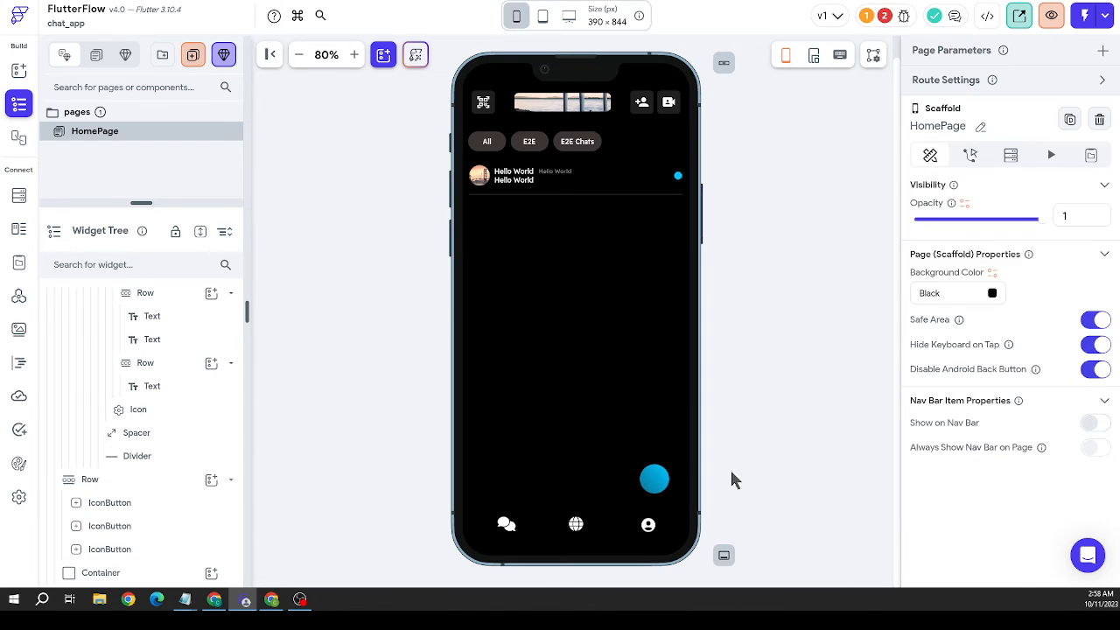
Set the circular container's child alignment to the centre, with X 0 and Y 0
{"action": "left_click", "coordinate": [654, 477]}
{"action": "scroll", "coordinate": [996, 437], "scroll_direction": "down", "scroll_amount": 7}
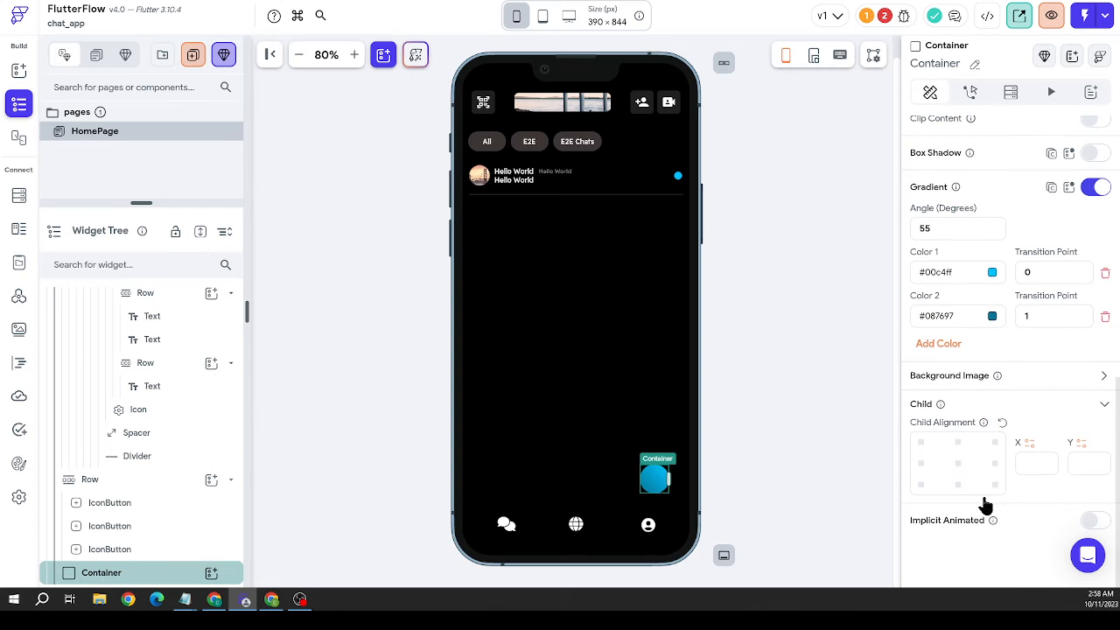
{"action": "left_click", "coordinate": [957, 464]}
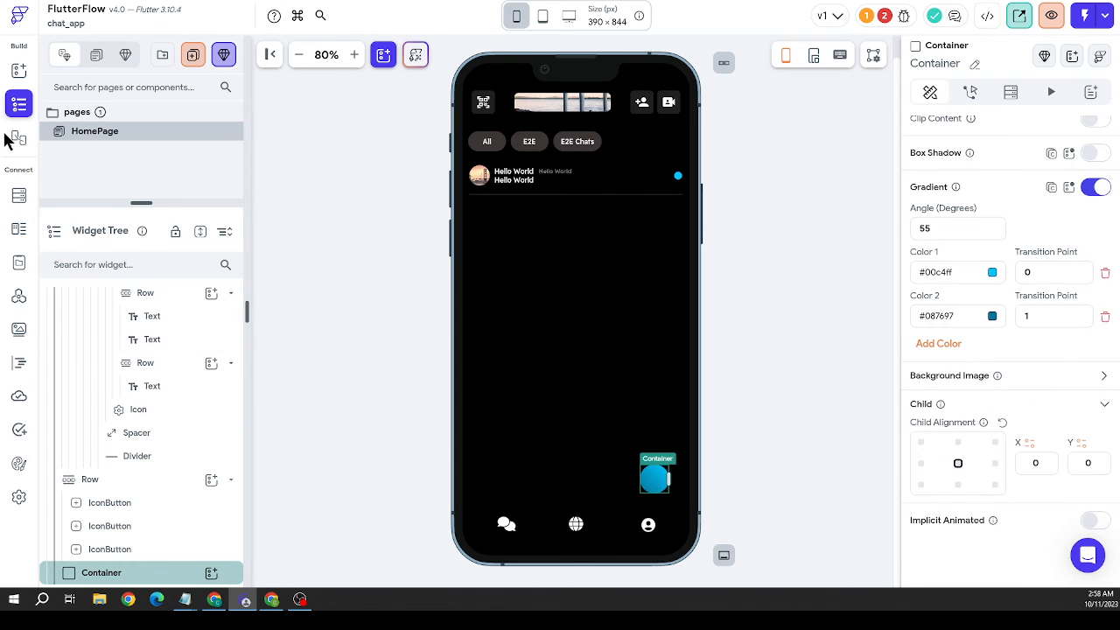
Place an Icon widget inside the circular container and change it to the Material Add icon, searching for "add"
{"action": "left_click", "coordinate": [20, 71]}
{"action": "scroll", "coordinate": [136, 341], "scroll_direction": "down", "scroll_amount": 1}
{"action": "scroll", "coordinate": [136, 341], "scroll_direction": "down", "scroll_amount": 6}
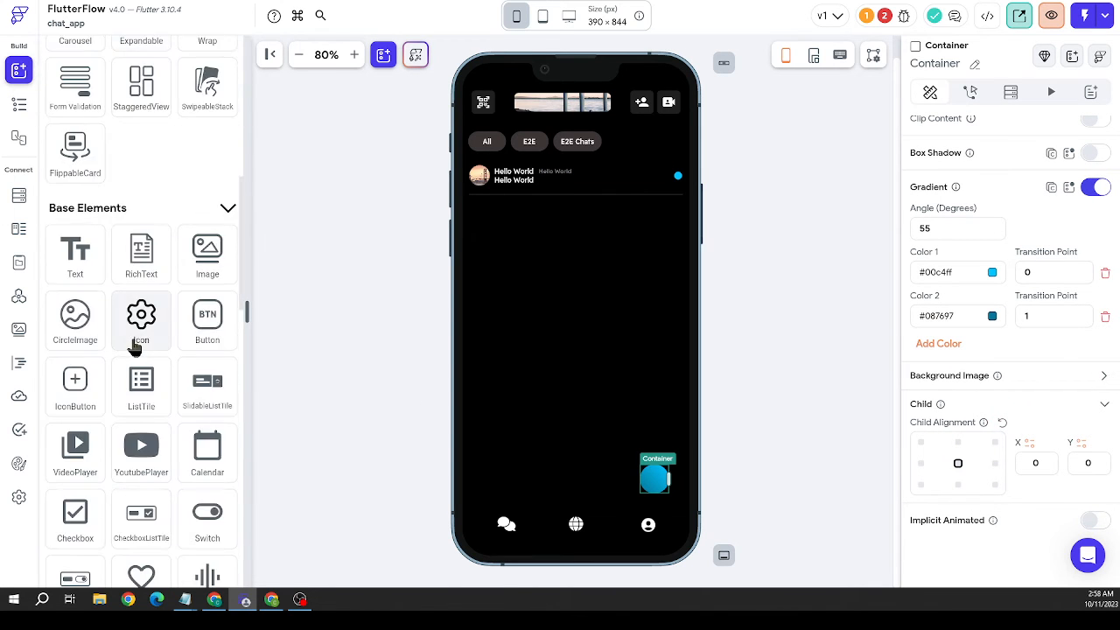
{"action": "left_click_drag", "start_coordinate": [135, 348], "coordinate": [652, 486]}
{"action": "left_click", "coordinate": [990, 473]}
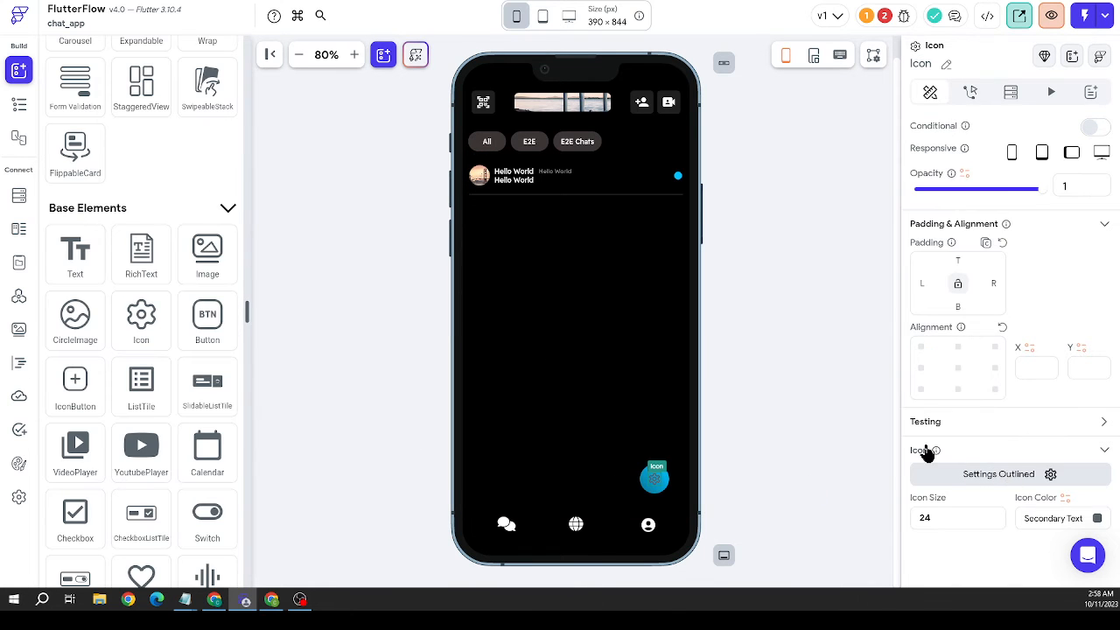
{"action": "type", "text": "add"}
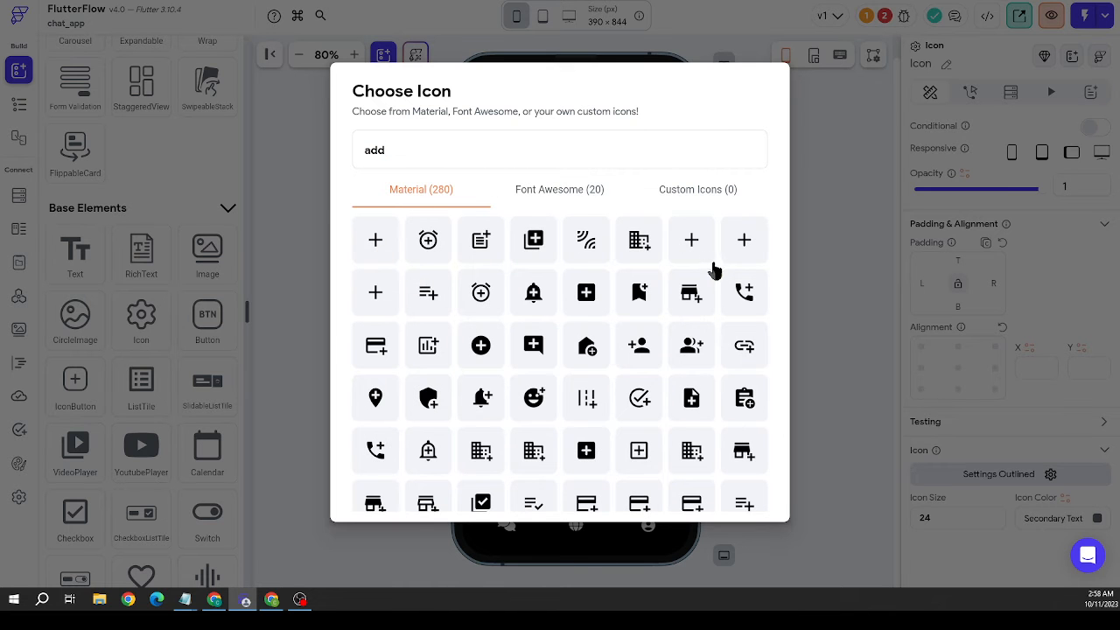
{"action": "left_click", "coordinate": [710, 263]}
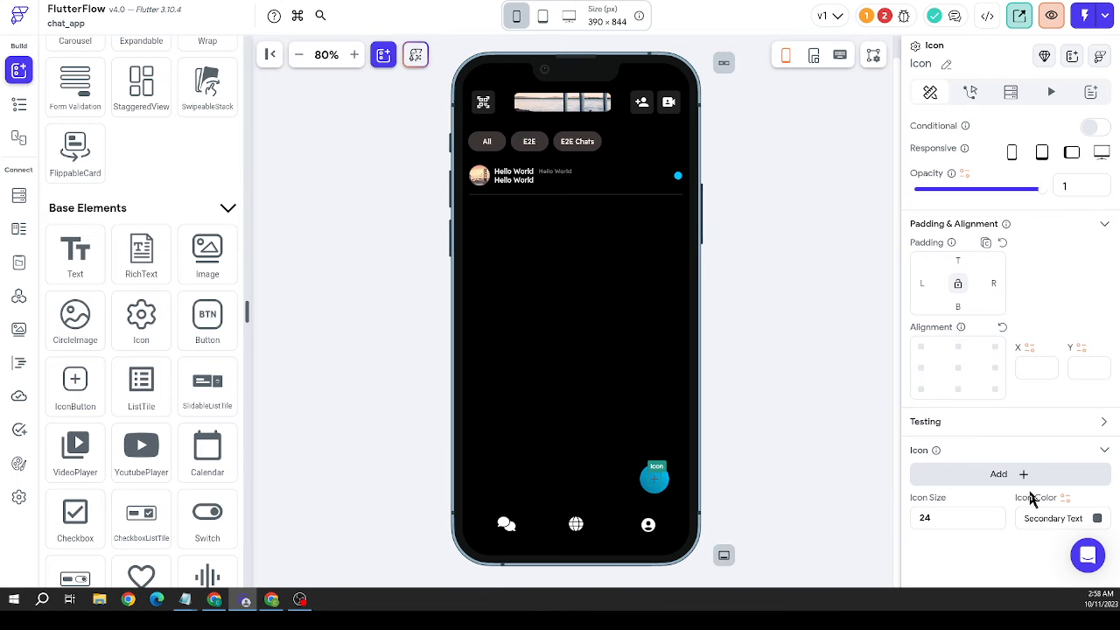
Set the Add icon's colour to black (#000000) and its size to 28
{"action": "left_click", "coordinate": [1097, 518]}
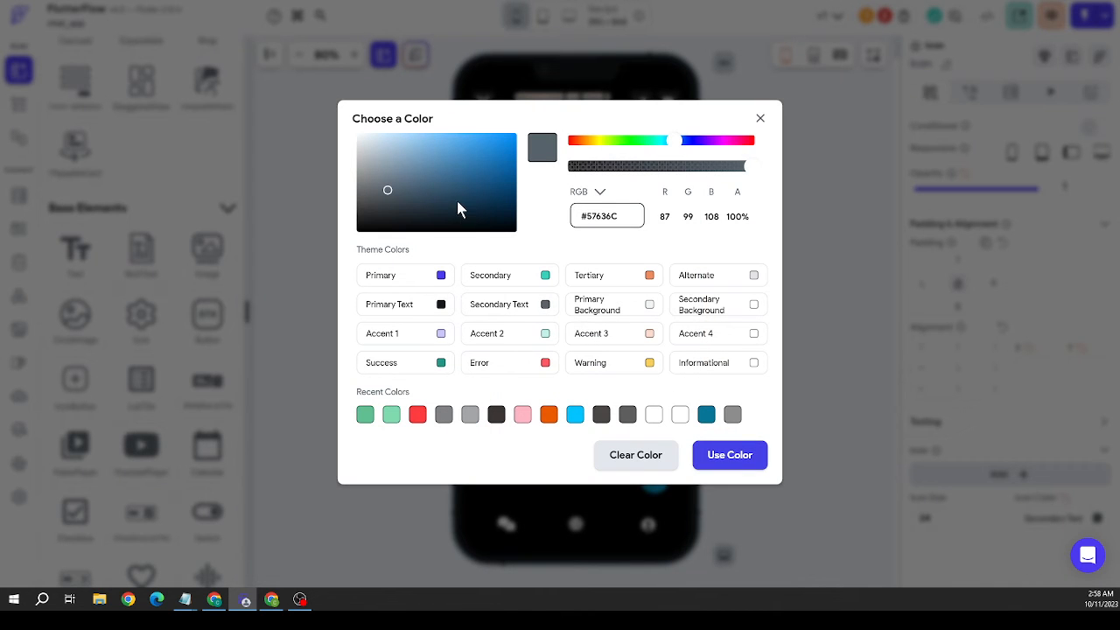
{"action": "left_click_drag", "start_coordinate": [420, 187], "coordinate": [362, 248]}
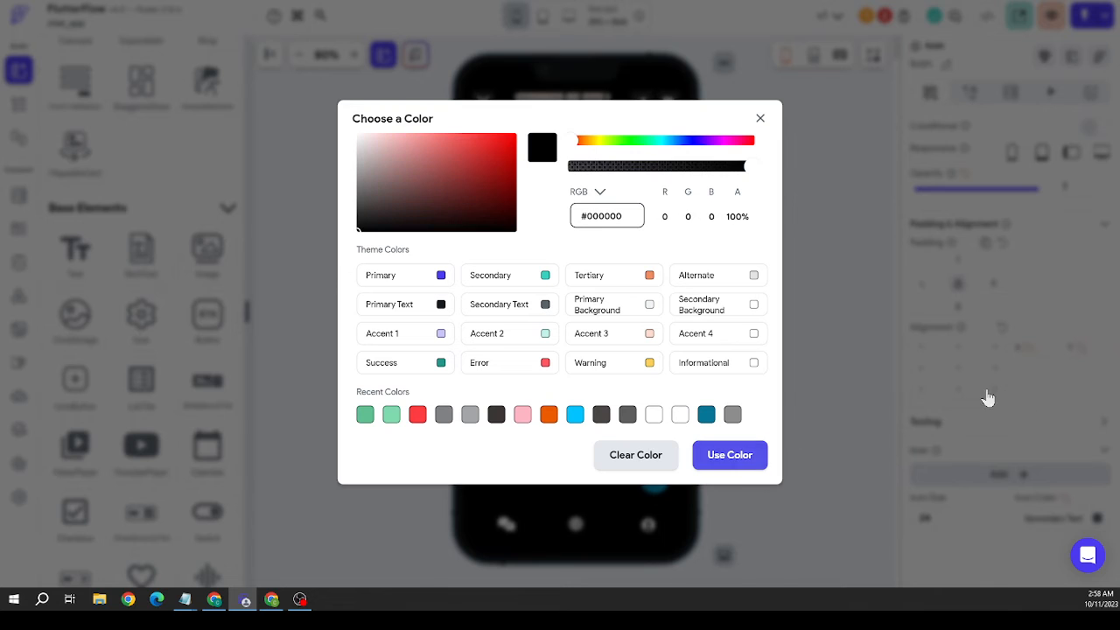
{"action": "left_click", "coordinate": [986, 399]}
{"action": "left_click", "coordinate": [947, 516]}
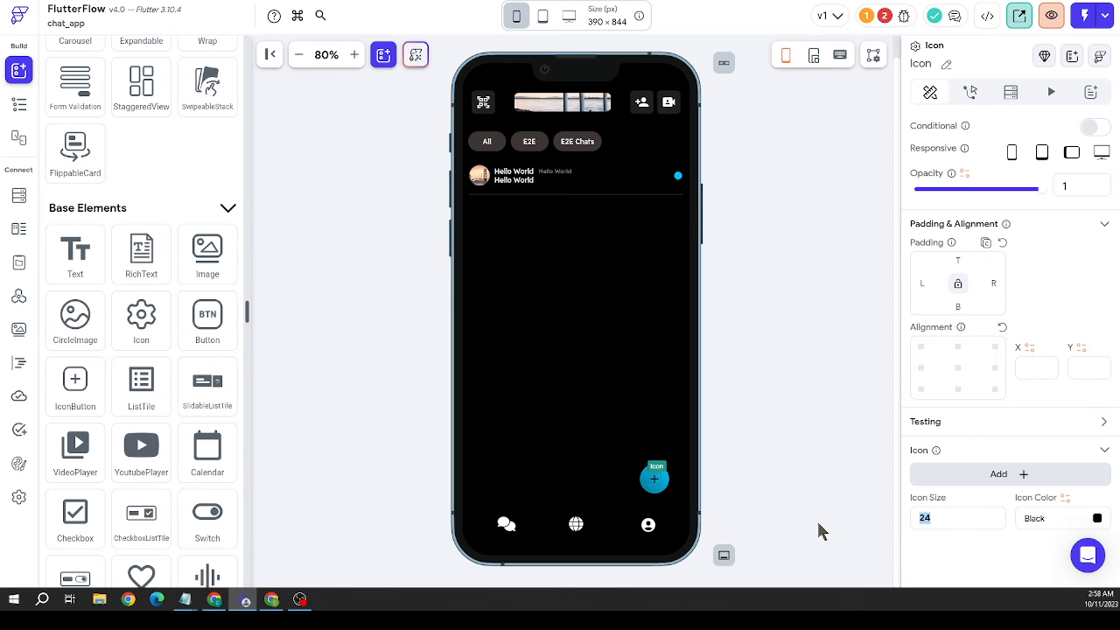
{"action": "type", "text": "28"}
{"action": "left_click", "coordinate": [805, 341]}
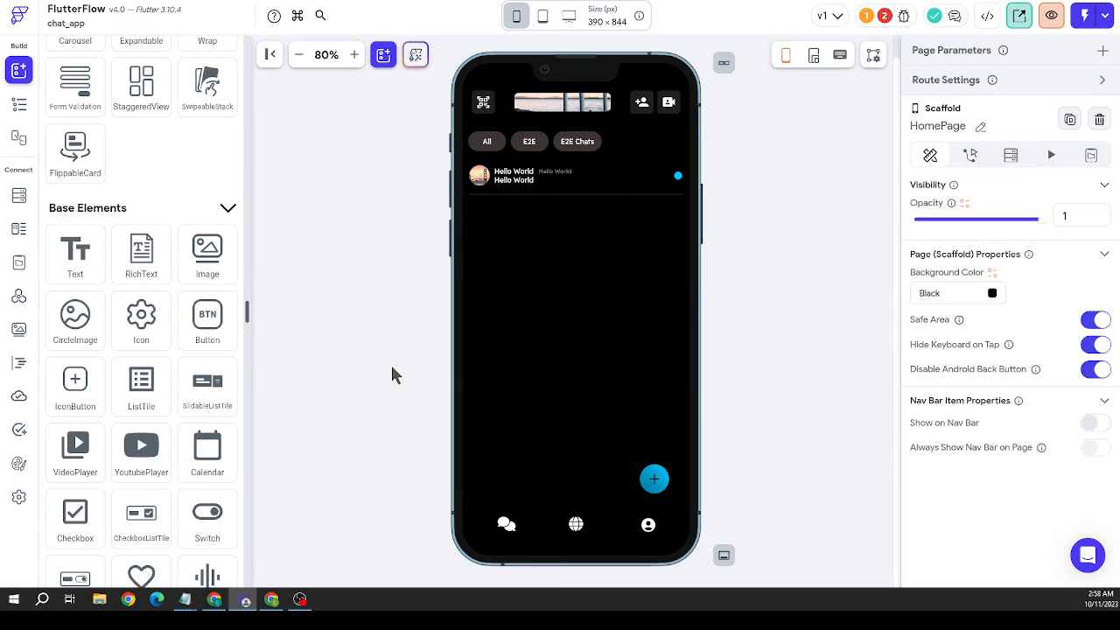
Select the nested row around the E2E Chats chip and open its backend query settings
{"action": "scroll", "coordinate": [380, 391], "scroll_direction": "up", "scroll_amount": 1}
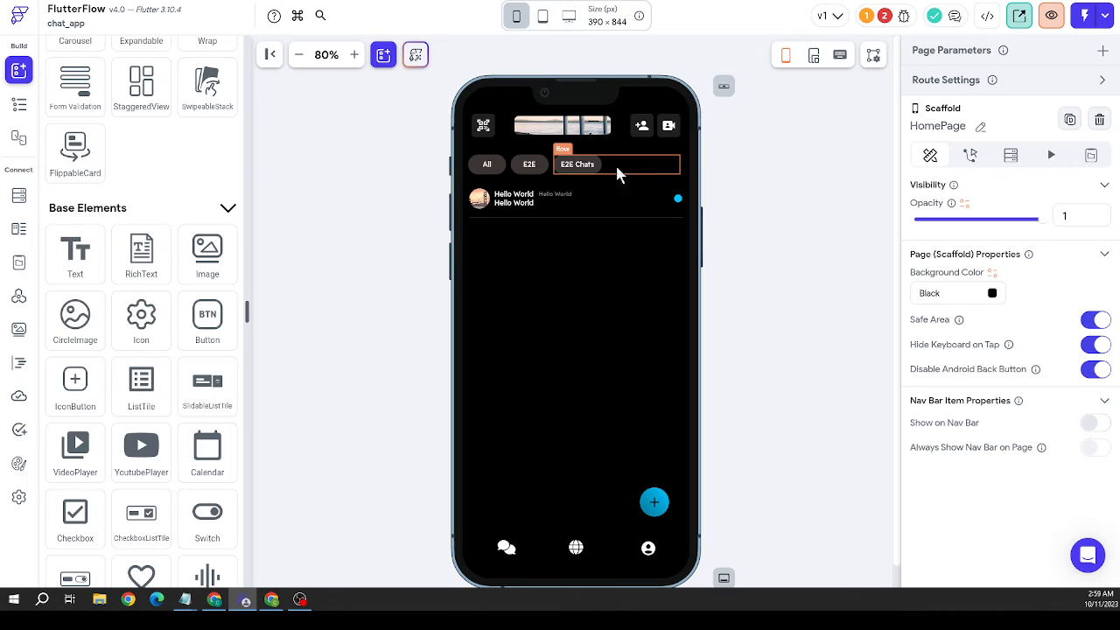
{"action": "left_click", "coordinate": [643, 169]}
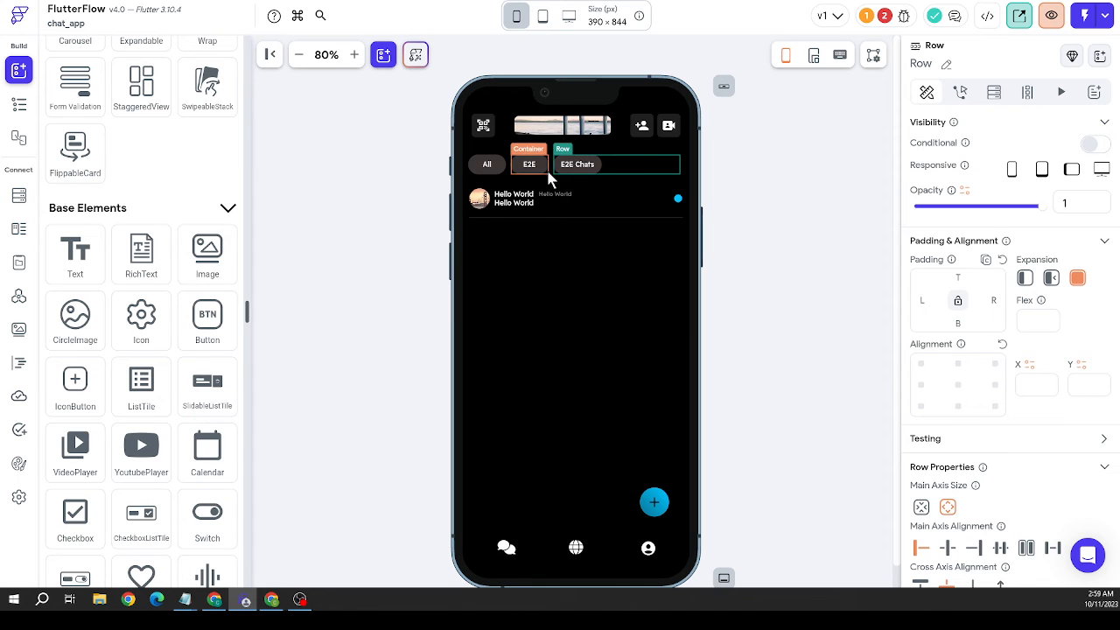
{"action": "left_click", "coordinate": [995, 95]}
{"action": "left_click", "coordinate": [997, 136]}
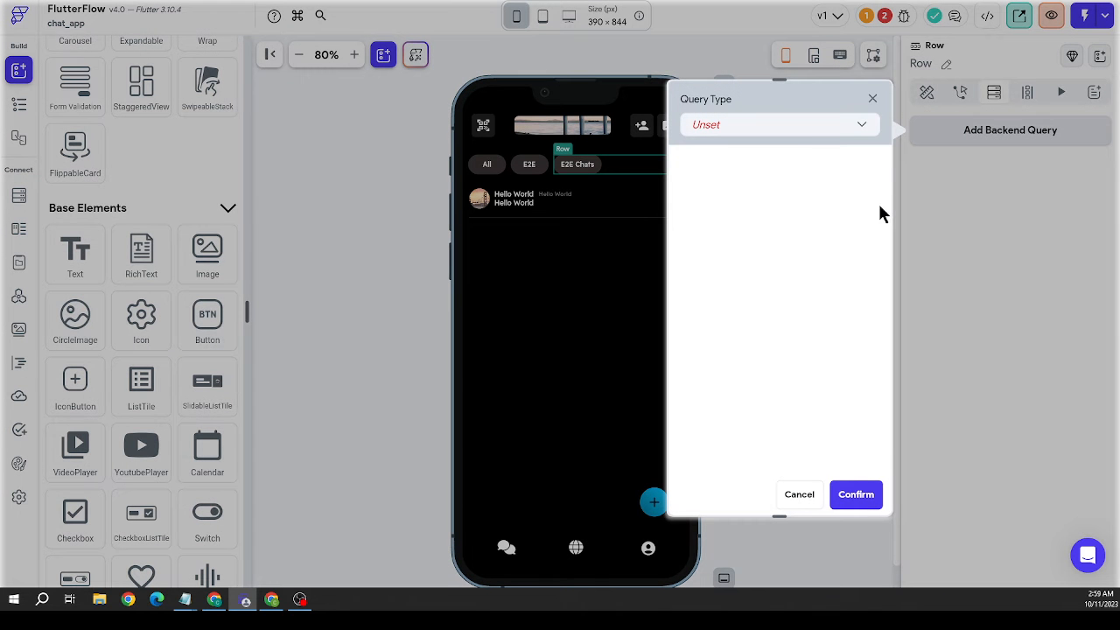
{"action": "left_click", "coordinate": [810, 140]}
{"action": "left_click", "coordinate": [807, 131]}
{"action": "left_click", "coordinate": [776, 210]}
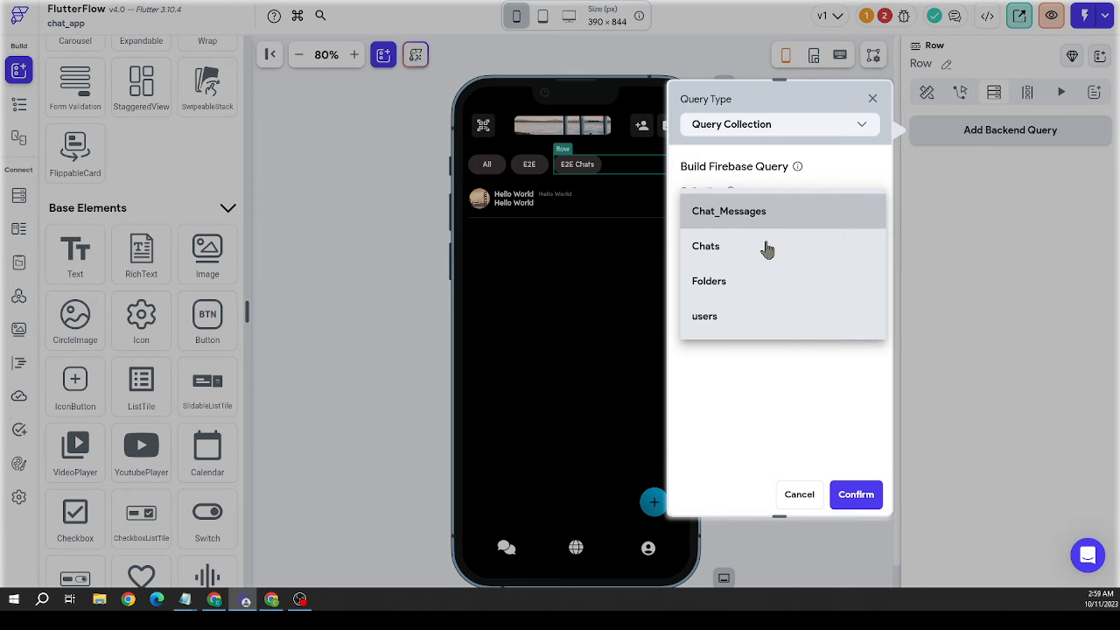
{"action": "left_click", "coordinate": [759, 284]}
{"action": "scroll", "coordinate": [776, 272], "scroll_direction": "down", "scroll_amount": 1}
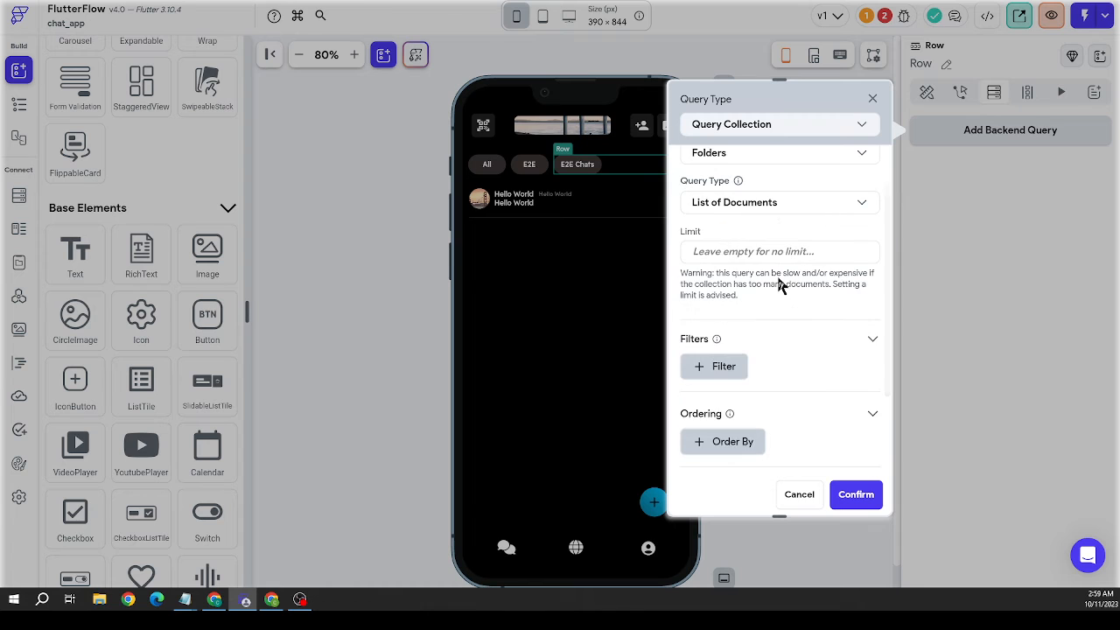
{"action": "scroll", "coordinate": [776, 273], "scroll_direction": "down", "scroll_amount": 2}
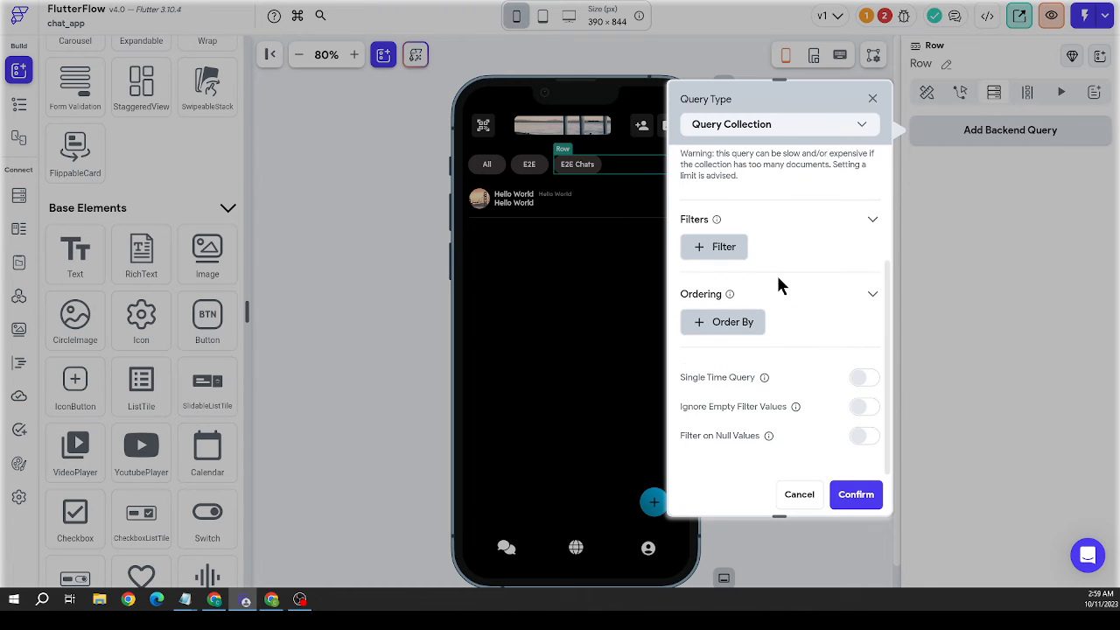
{"action": "left_click", "coordinate": [746, 252]}
{"action": "left_click", "coordinate": [765, 322]}
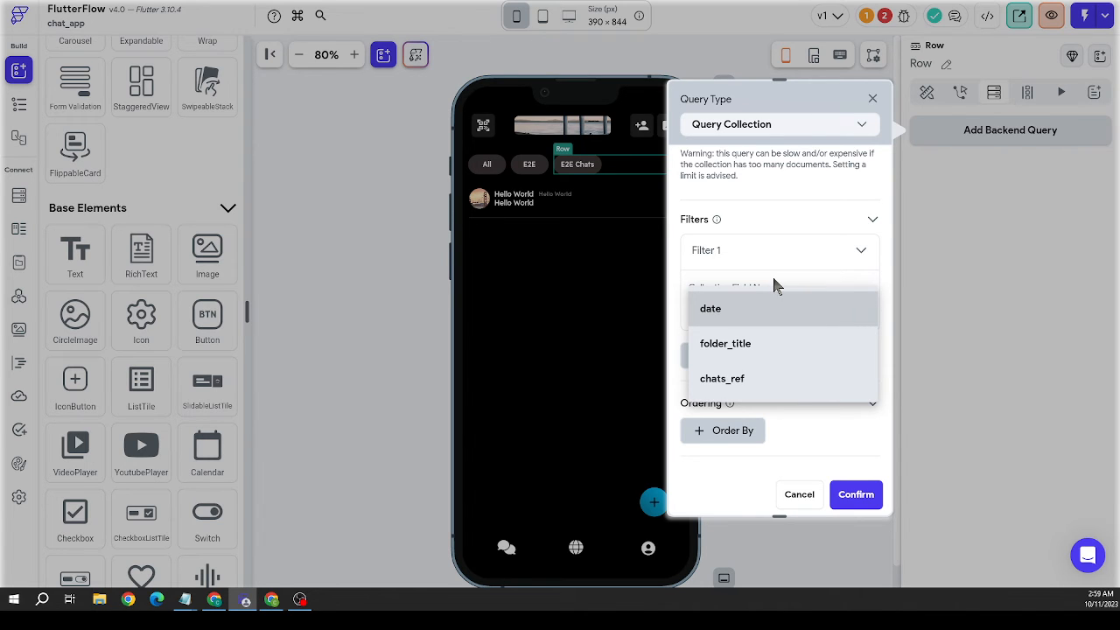
{"action": "left_click", "coordinate": [775, 284]}
{"action": "left_click", "coordinate": [792, 496]}
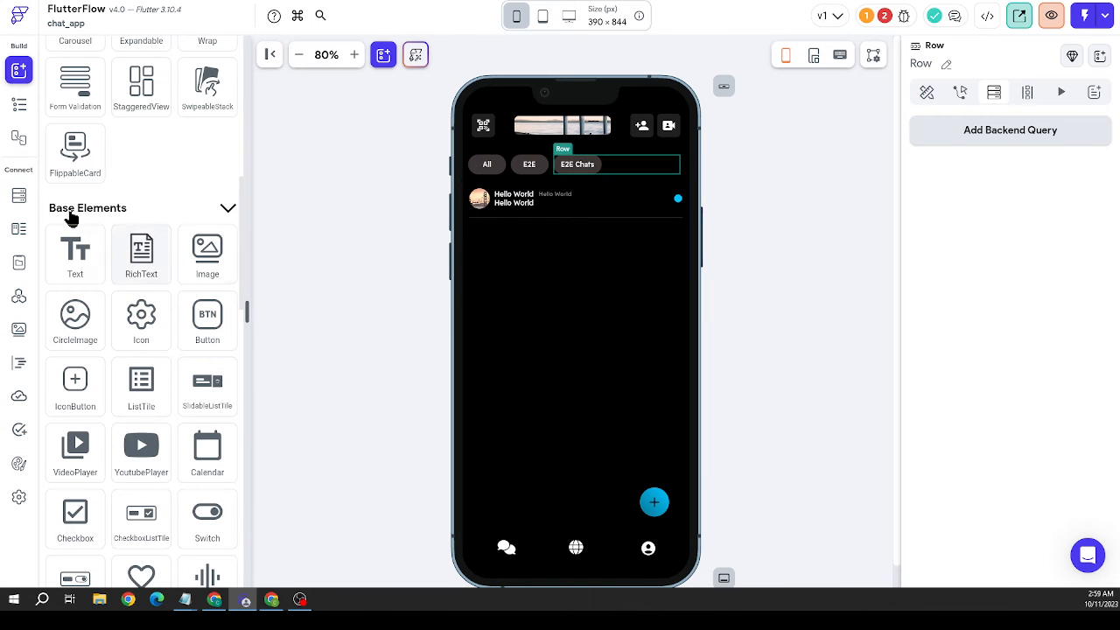
Add a createdby_ref field to the Folders collection as a single Document Reference to Users
{"action": "left_click", "coordinate": [21, 196]}
{"action": "left_click", "coordinate": [110, 226]}
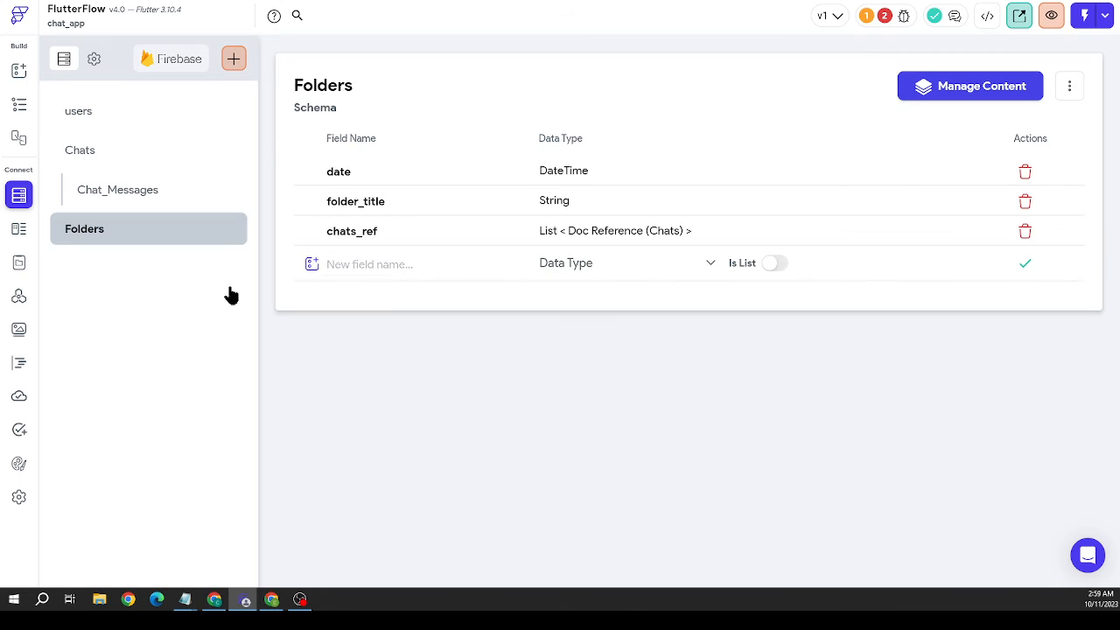
{"action": "left_click", "coordinate": [385, 267]}
{"action": "type", "text": "cr"}
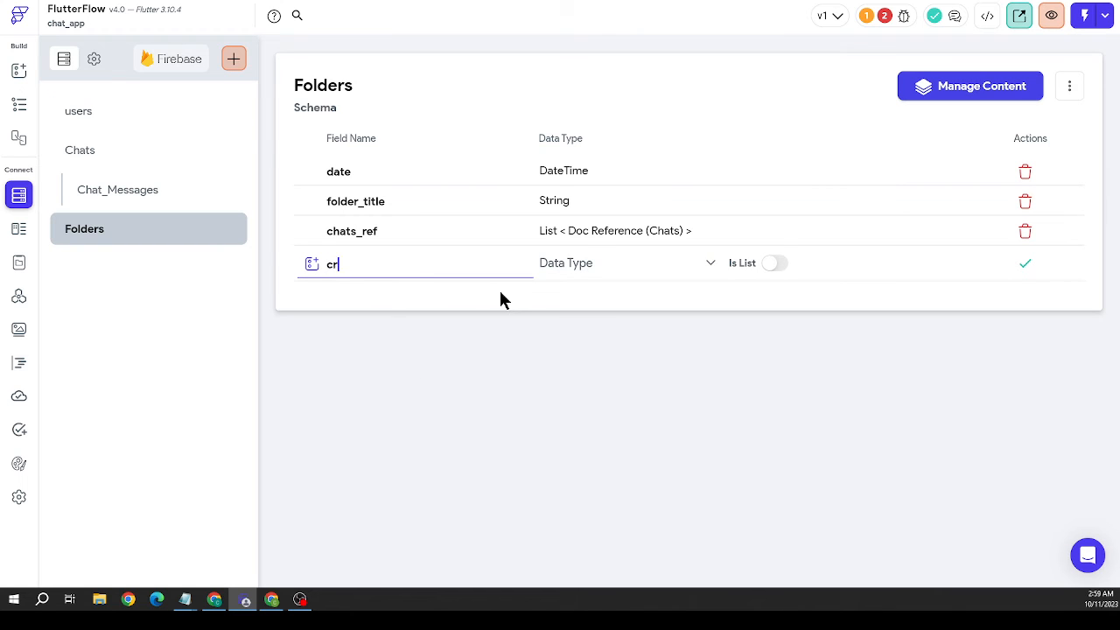
{"action": "type", "text": "eatedby_ref"}
{"action": "left_click", "coordinate": [583, 266]}
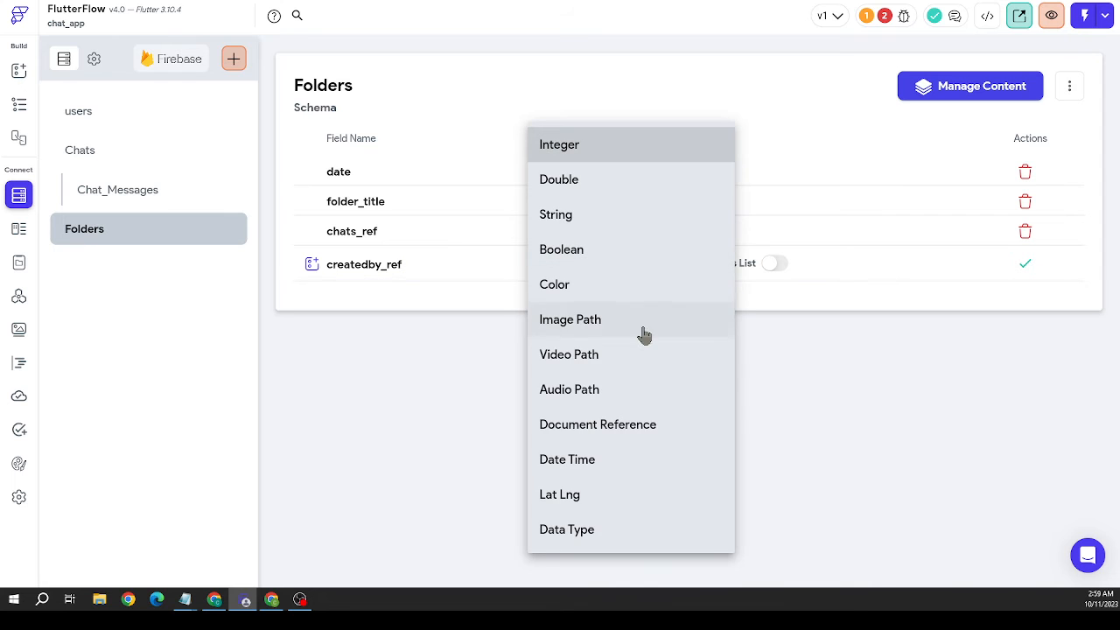
{"action": "left_click", "coordinate": [645, 425]}
{"action": "left_click", "coordinate": [775, 278]}
{"action": "left_click", "coordinate": [762, 260]}
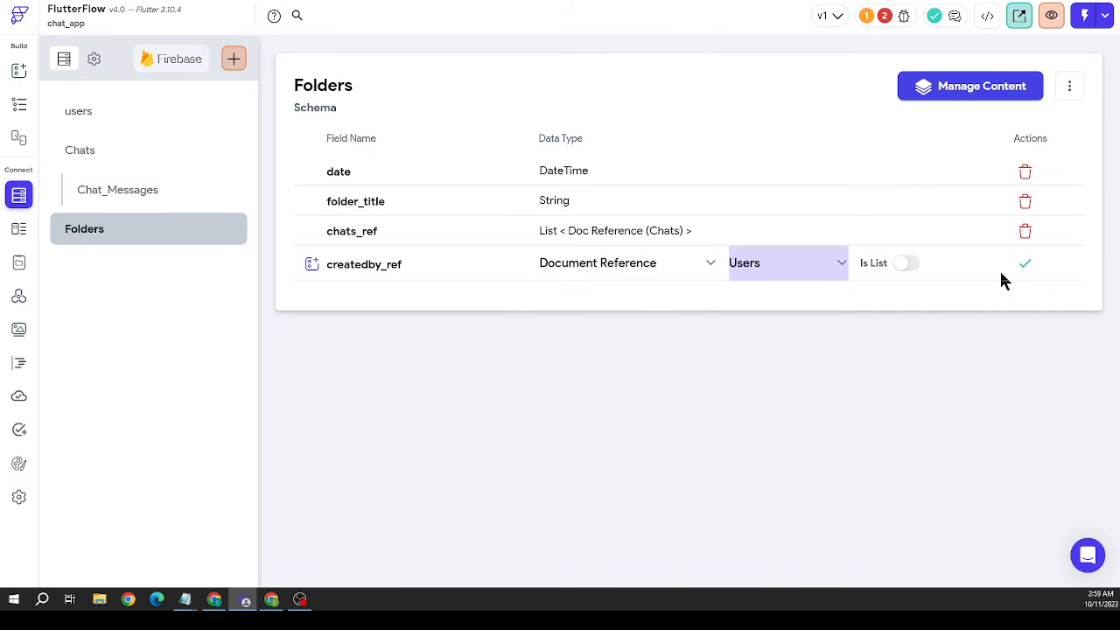
{"action": "left_click", "coordinate": [1023, 263]}
Return to the HomePage and start a Query Collection backend query on Folders for the nested chip row
{"action": "left_click", "coordinate": [19, 107]}
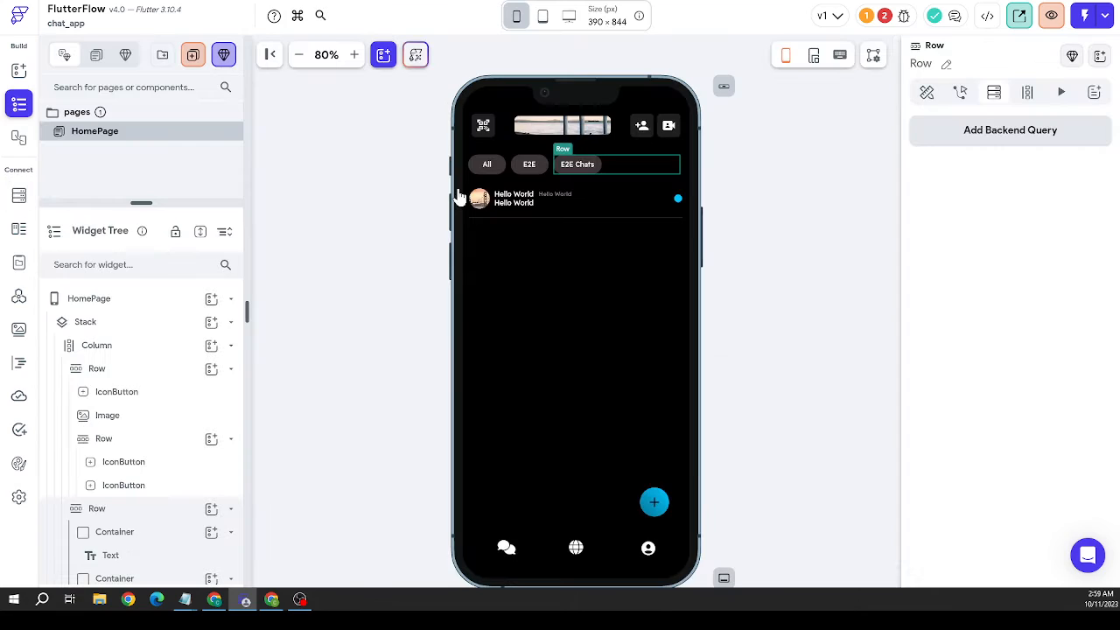
{"action": "left_click", "coordinate": [1038, 135]}
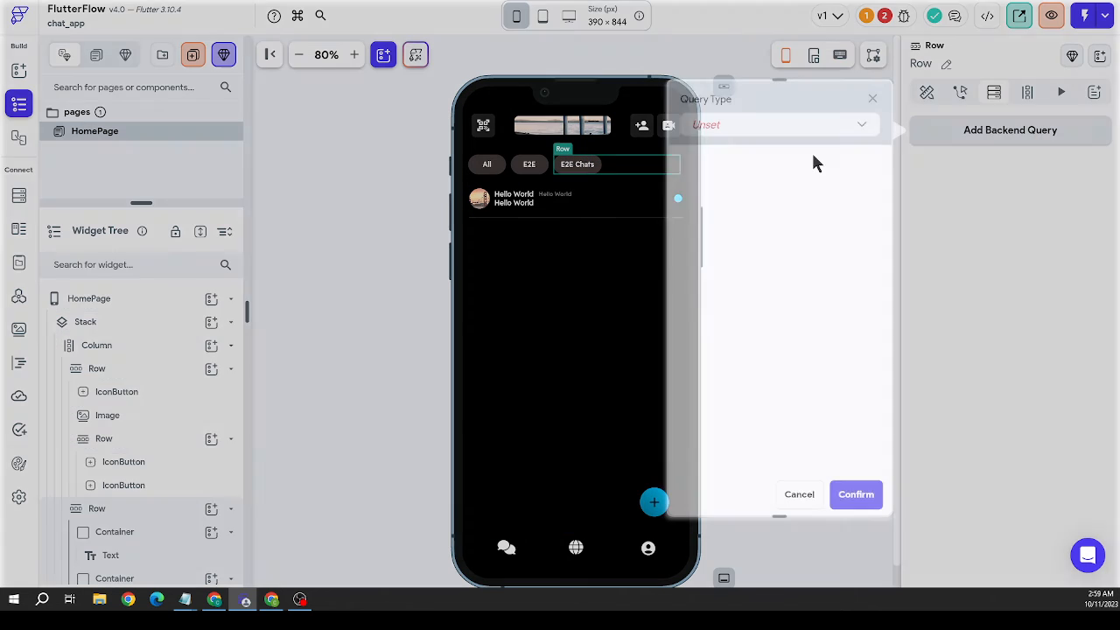
{"action": "left_click", "coordinate": [750, 140]}
{"action": "left_click", "coordinate": [750, 133]}
{"action": "left_click", "coordinate": [767, 217]}
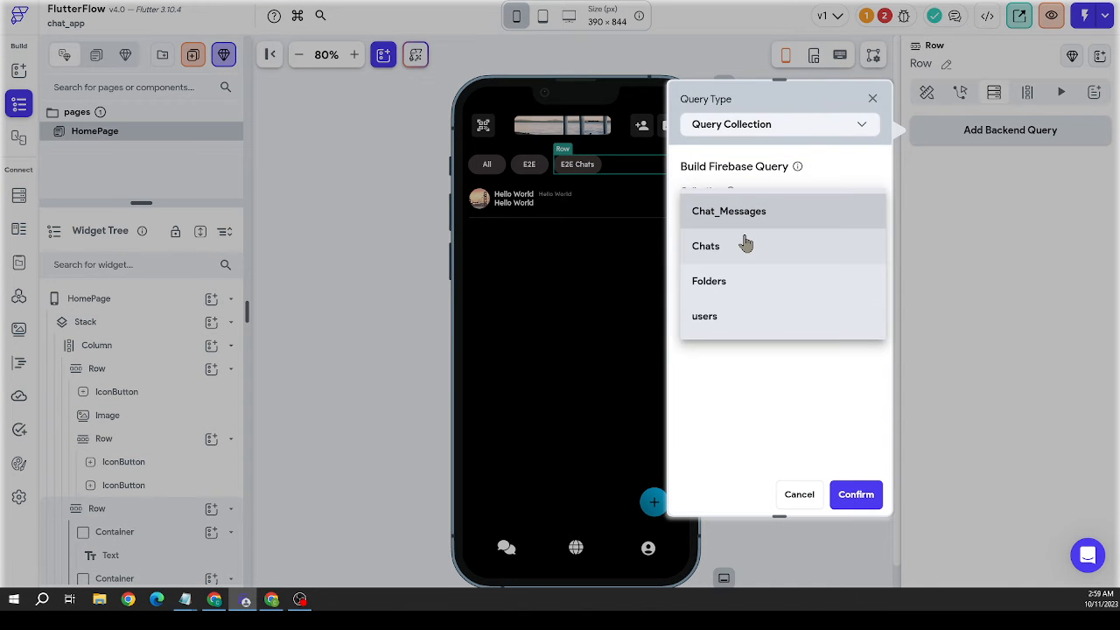
{"action": "left_click", "coordinate": [738, 285]}
Filter the Folders query so that createdby_ref is Equal To the authenticated user's User Reference
{"action": "scroll", "coordinate": [757, 315], "scroll_direction": "down", "scroll_amount": 2}
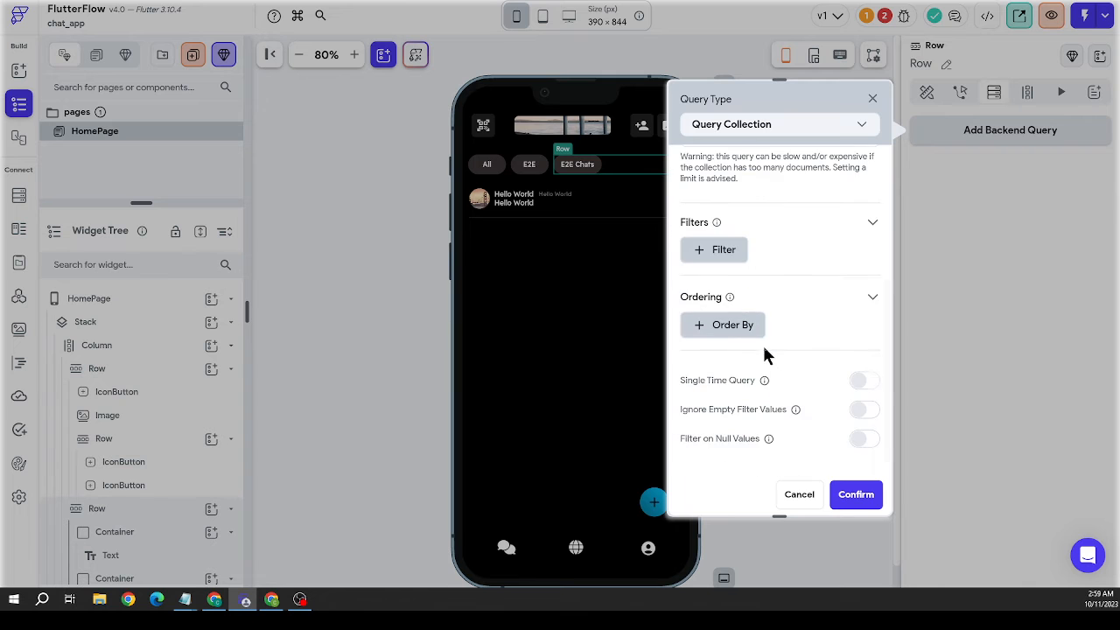
{"action": "left_click", "coordinate": [720, 249]}
{"action": "left_click", "coordinate": [758, 315]}
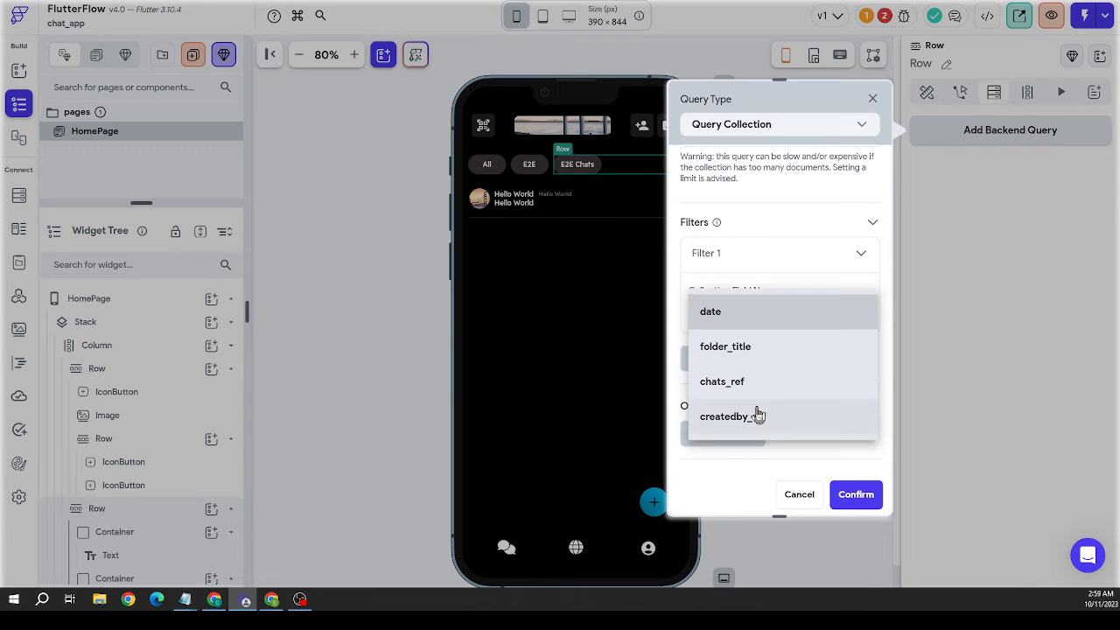
{"action": "left_click", "coordinate": [756, 417]}
{"action": "left_click", "coordinate": [760, 378]}
{"action": "left_click", "coordinate": [767, 286]}
{"action": "scroll", "coordinate": [767, 293], "scroll_direction": "down", "scroll_amount": 2}
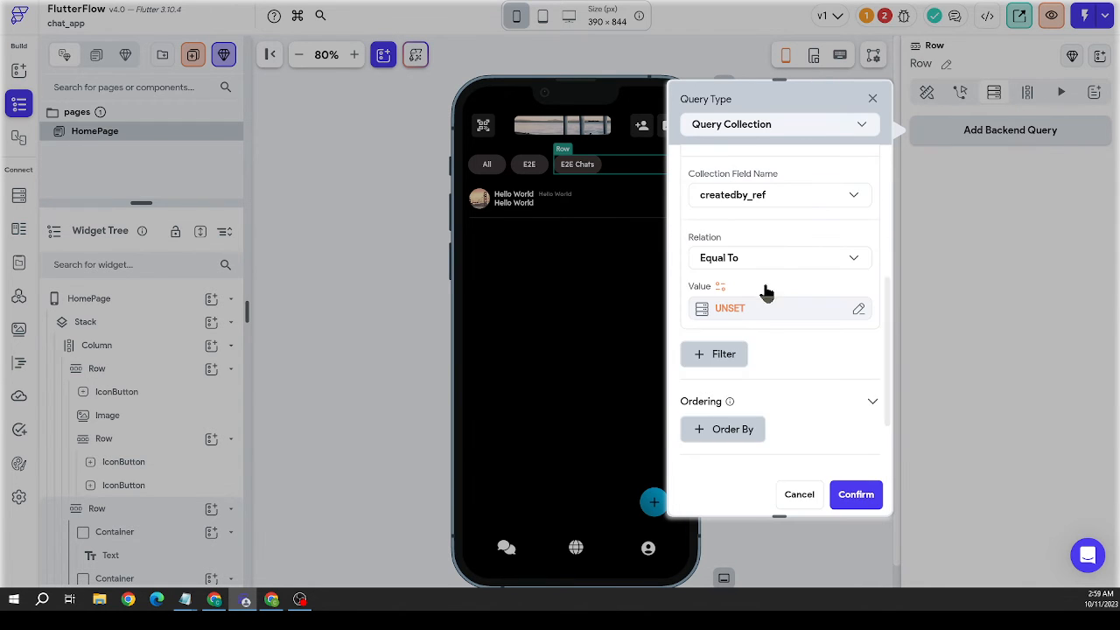
{"action": "left_click", "coordinate": [767, 306]}
{"action": "left_click", "coordinate": [582, 380]}
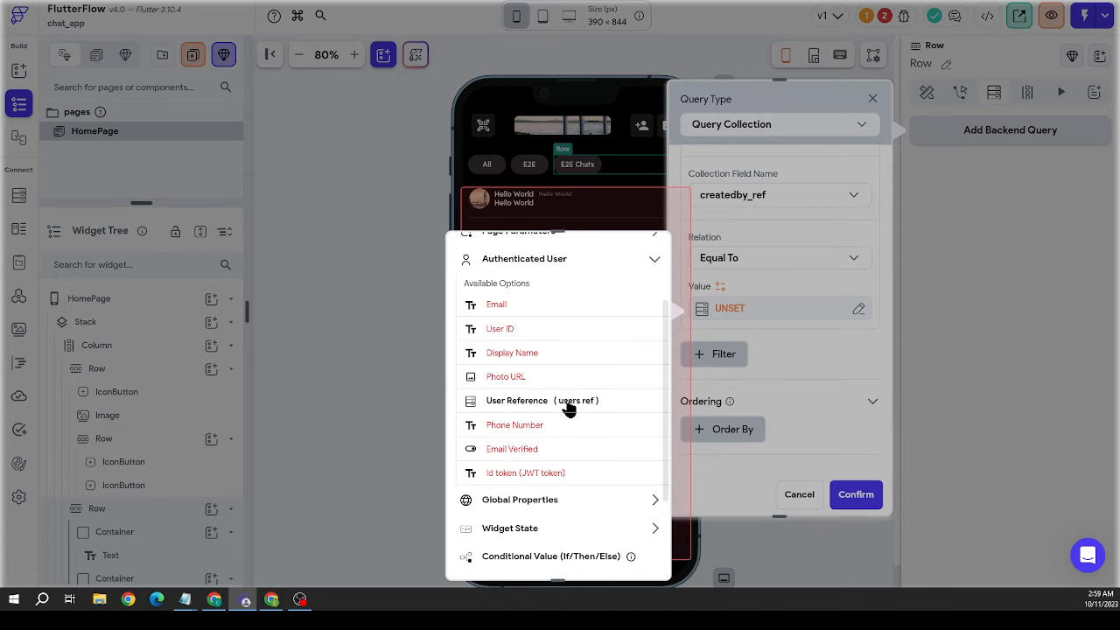
{"action": "left_click", "coordinate": [568, 409]}
{"action": "left_click", "coordinate": [644, 555]}
Order the Folders query by folder_title, Increasing, and confirm creating the backend query on the row
{"action": "scroll", "coordinate": [765, 375], "scroll_direction": "down", "scroll_amount": 2}
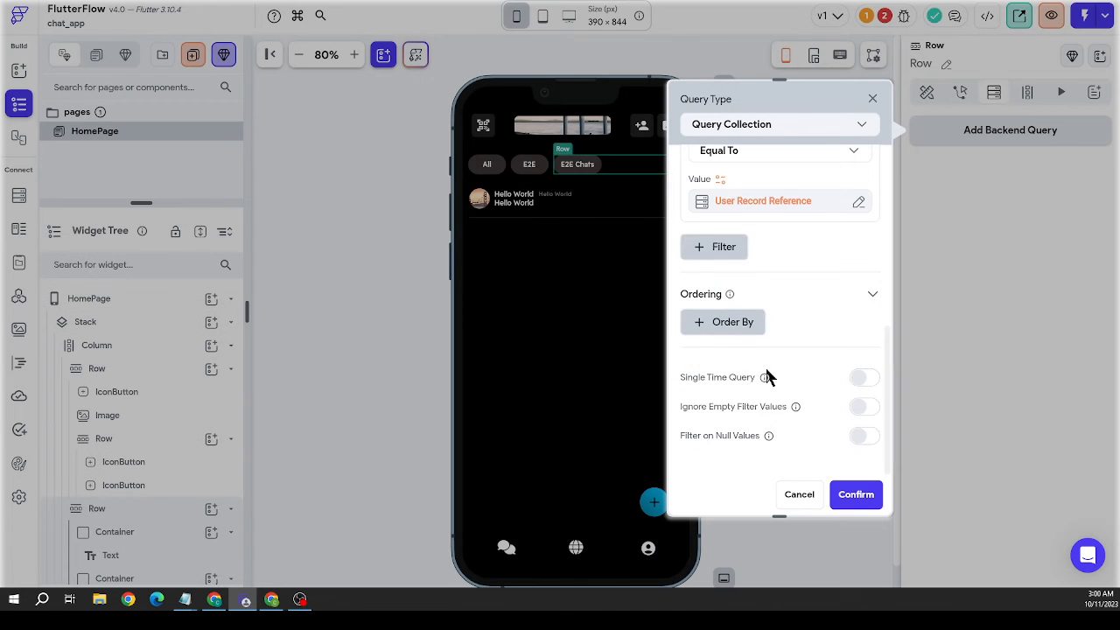
{"action": "left_click", "coordinate": [740, 322]}
{"action": "scroll", "coordinate": [757, 375], "scroll_direction": "down", "scroll_amount": 1}
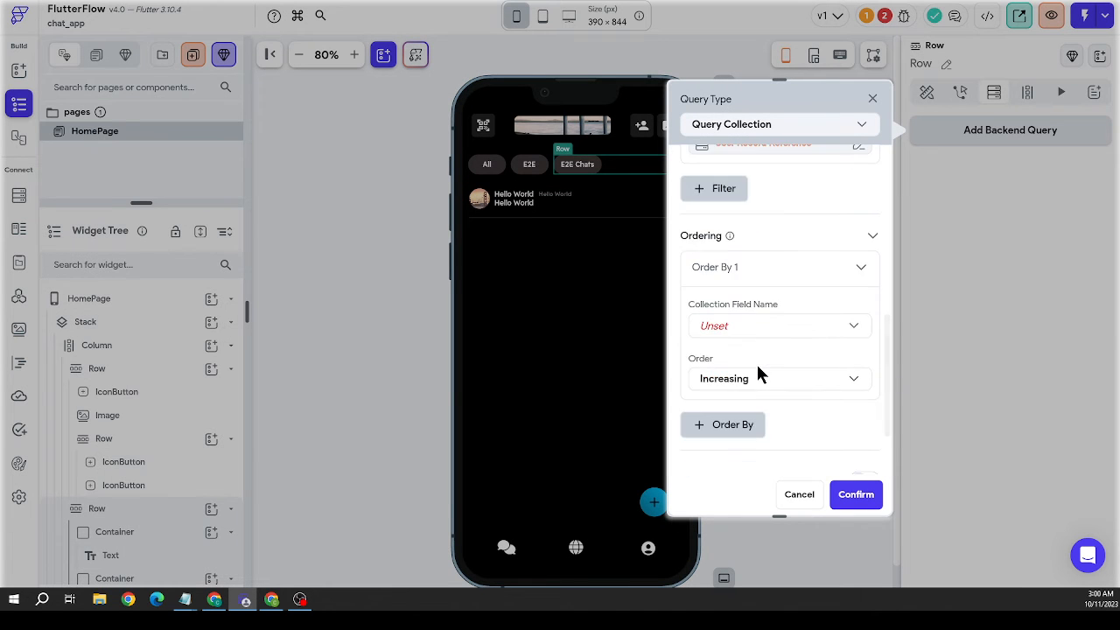
{"action": "left_click", "coordinate": [768, 326]}
{"action": "left_click", "coordinate": [758, 357]}
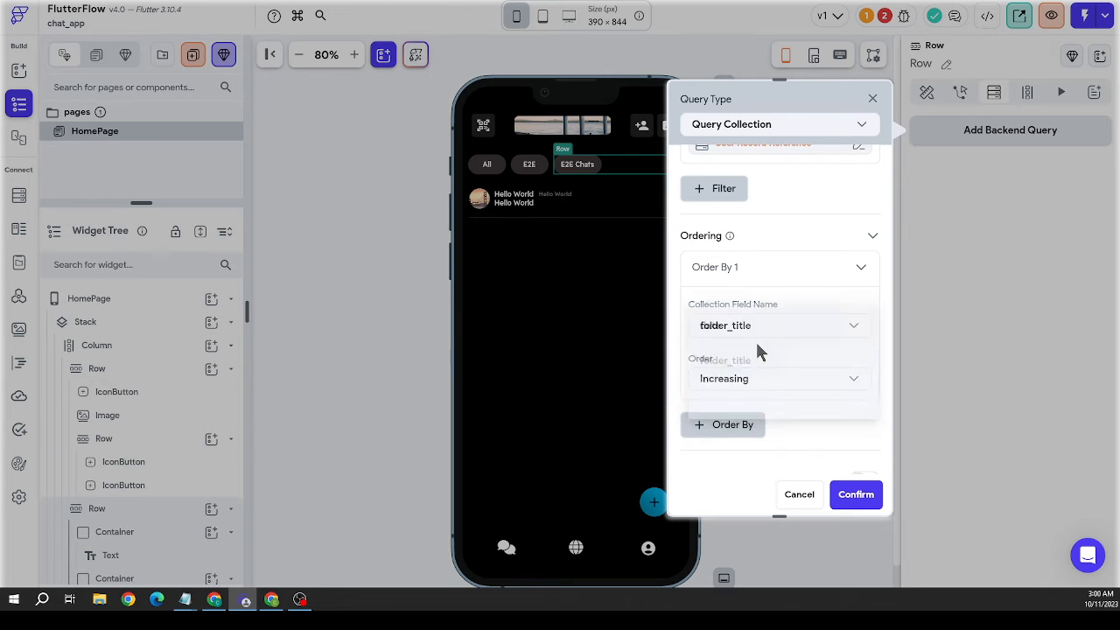
{"action": "scroll", "coordinate": [788, 337], "scroll_direction": "down", "scroll_amount": 2}
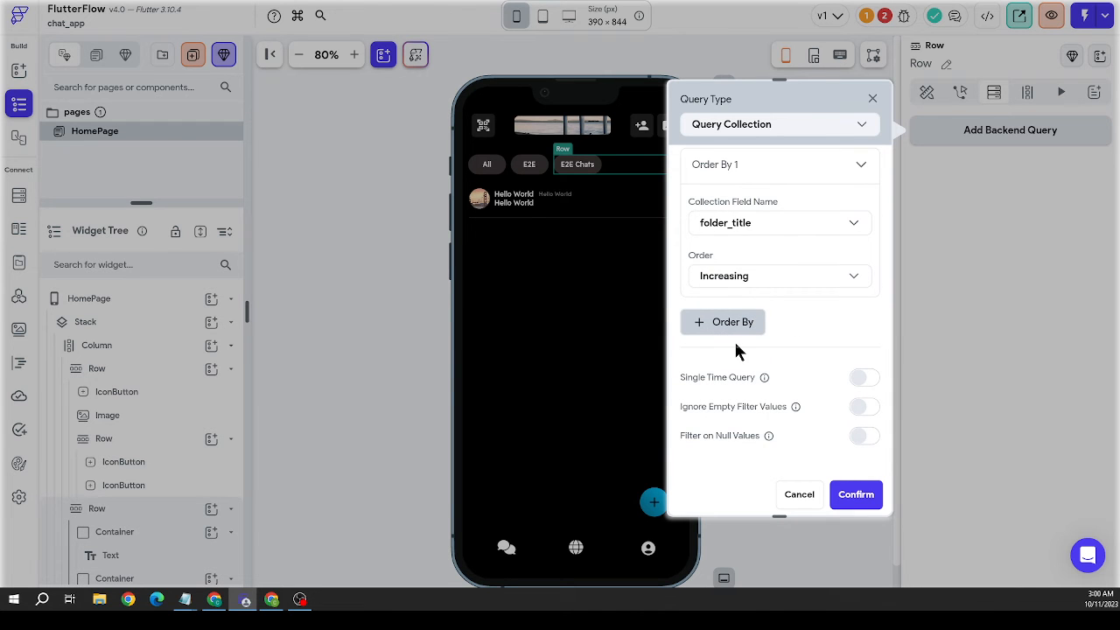
{"action": "left_click", "coordinate": [854, 495]}
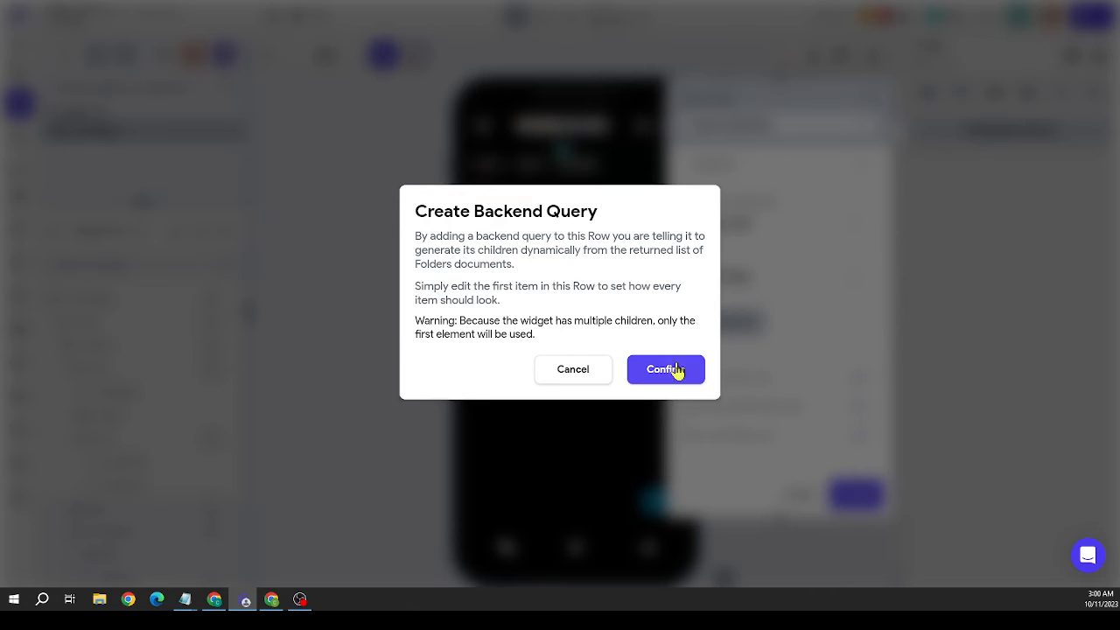
{"action": "left_click", "coordinate": [677, 371]}
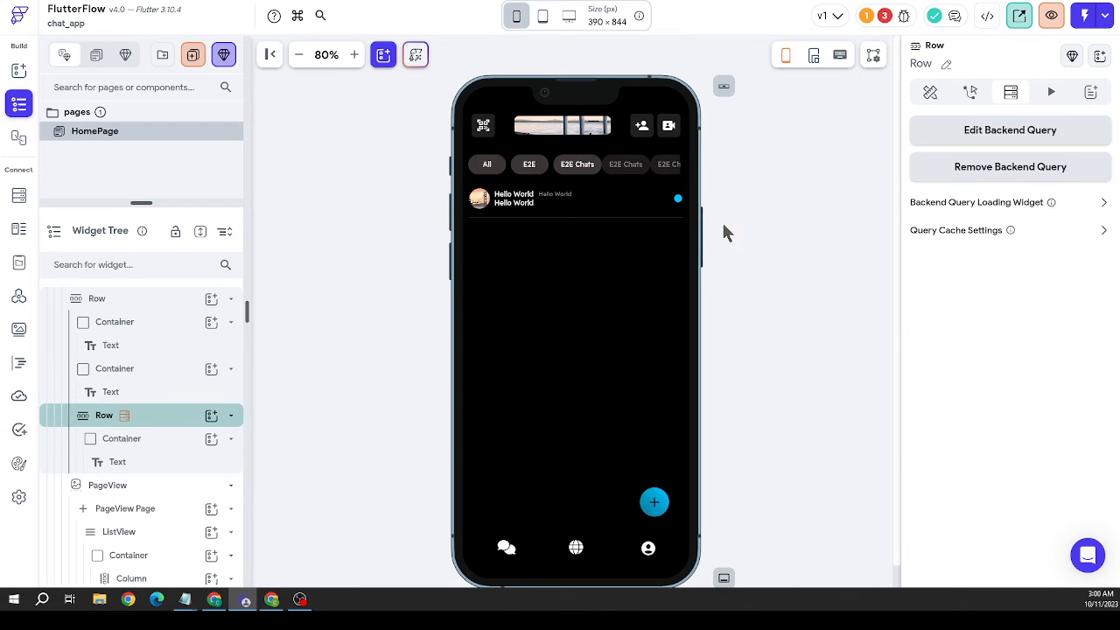
Set the items spacing of the nested folder chip row to 6
{"action": "left_click", "coordinate": [722, 232]}
{"action": "left_click", "coordinate": [604, 171]}
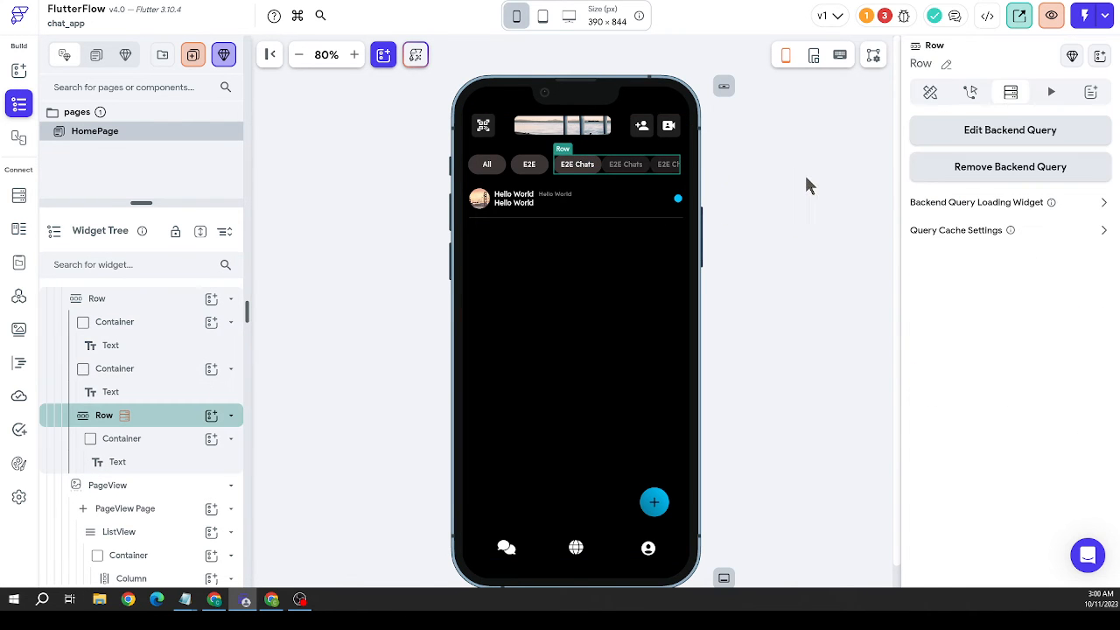
{"action": "left_click", "coordinate": [930, 92]}
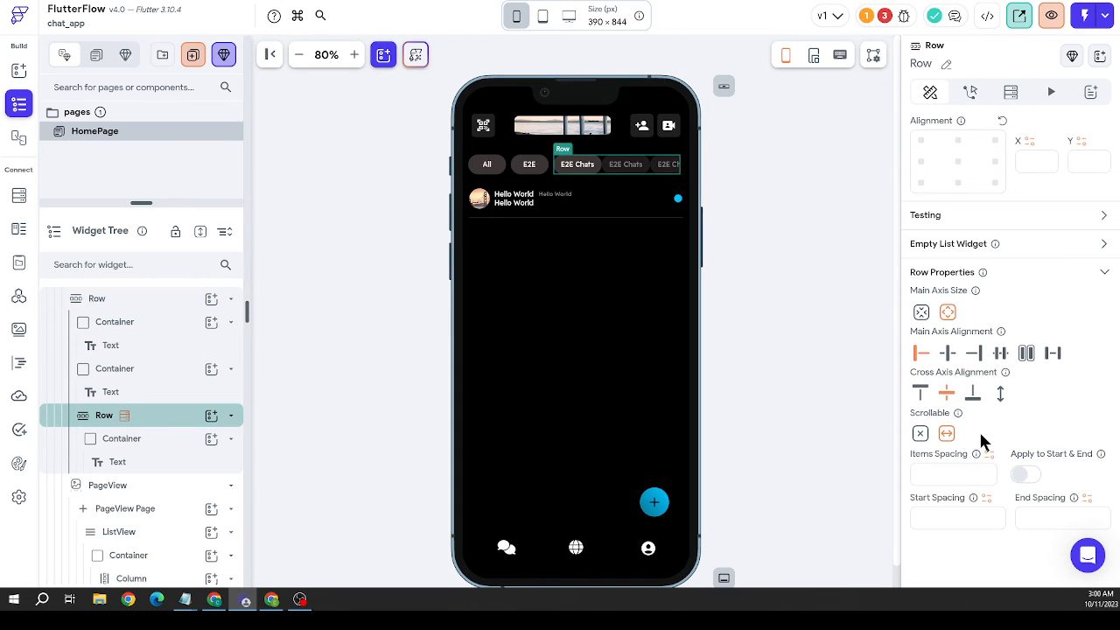
{"action": "type", "text": "4"}
{"action": "left_click_drag", "start_coordinate": [937, 469], "coordinate": [894, 477]}
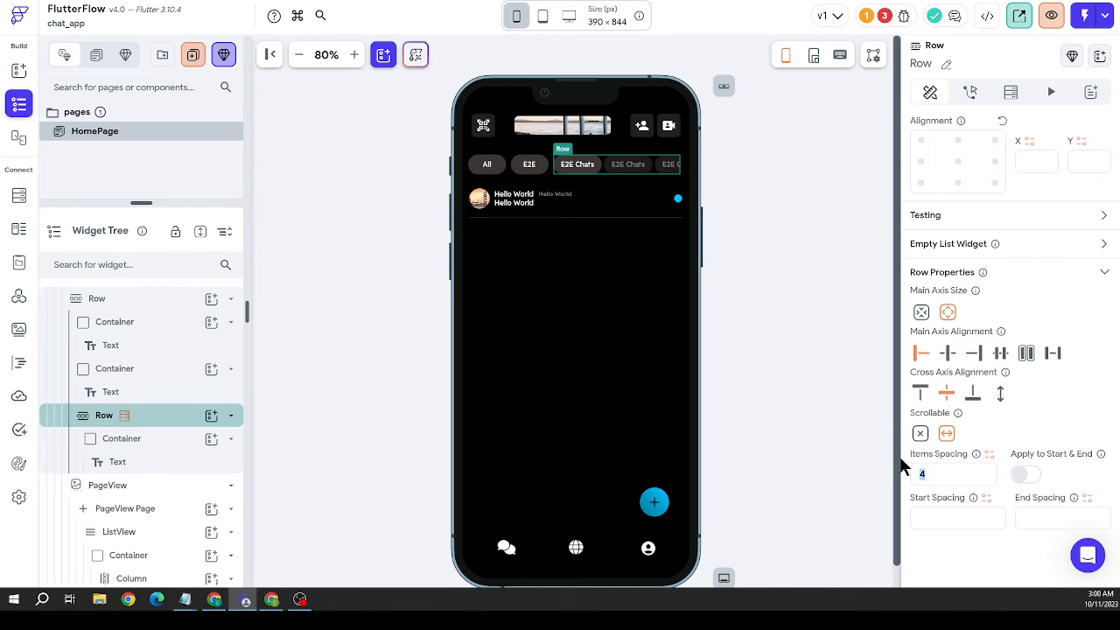
{"action": "type", "text": "6"}
{"action": "left_click", "coordinate": [828, 301]}
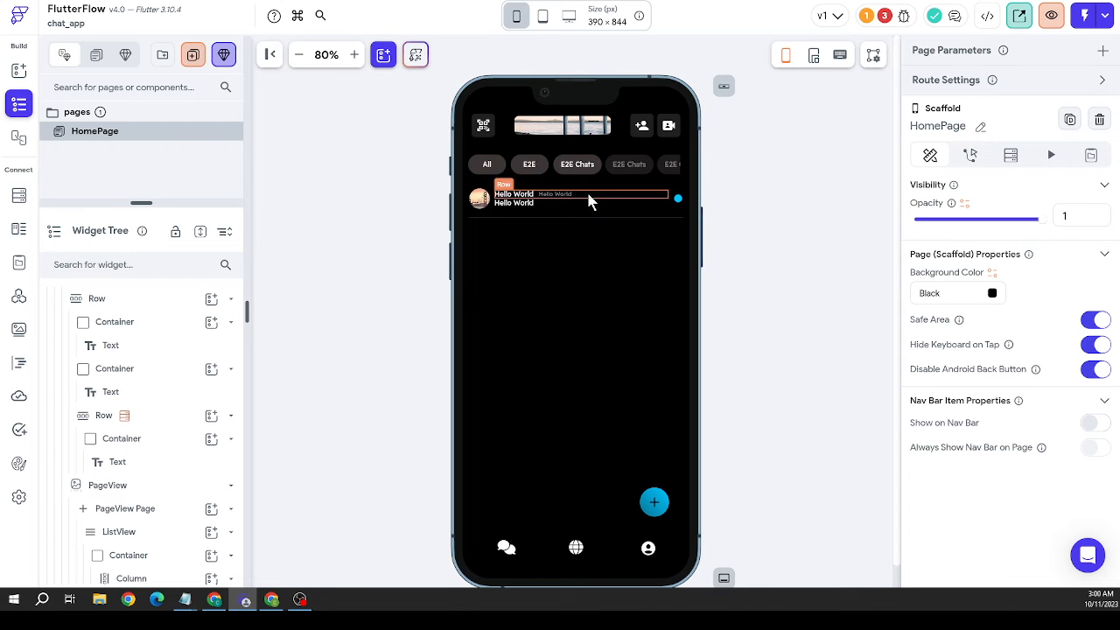
{"action": "left_click", "coordinate": [550, 164]}
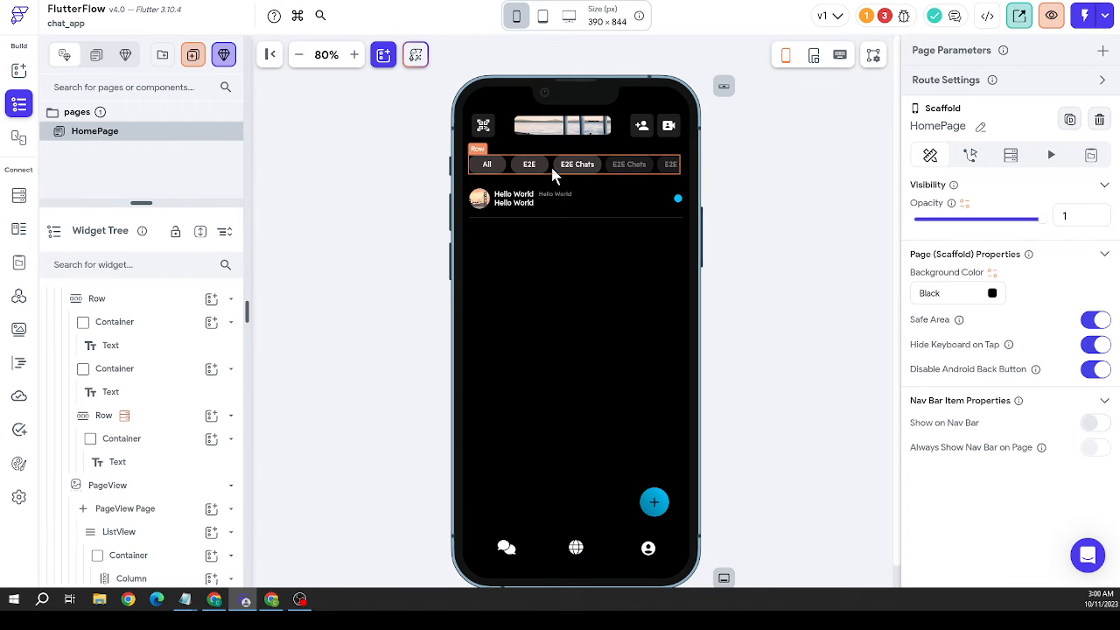
{"action": "scroll", "coordinate": [993, 385], "scroll_direction": "down", "scroll_amount": 2}
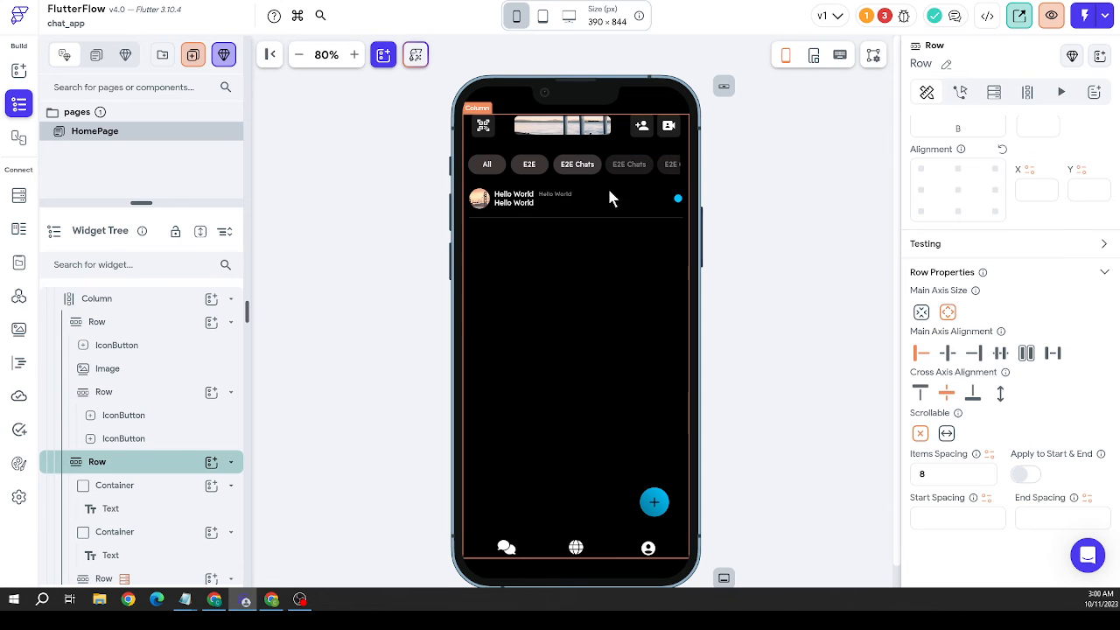
{"action": "left_click", "coordinate": [568, 373]}
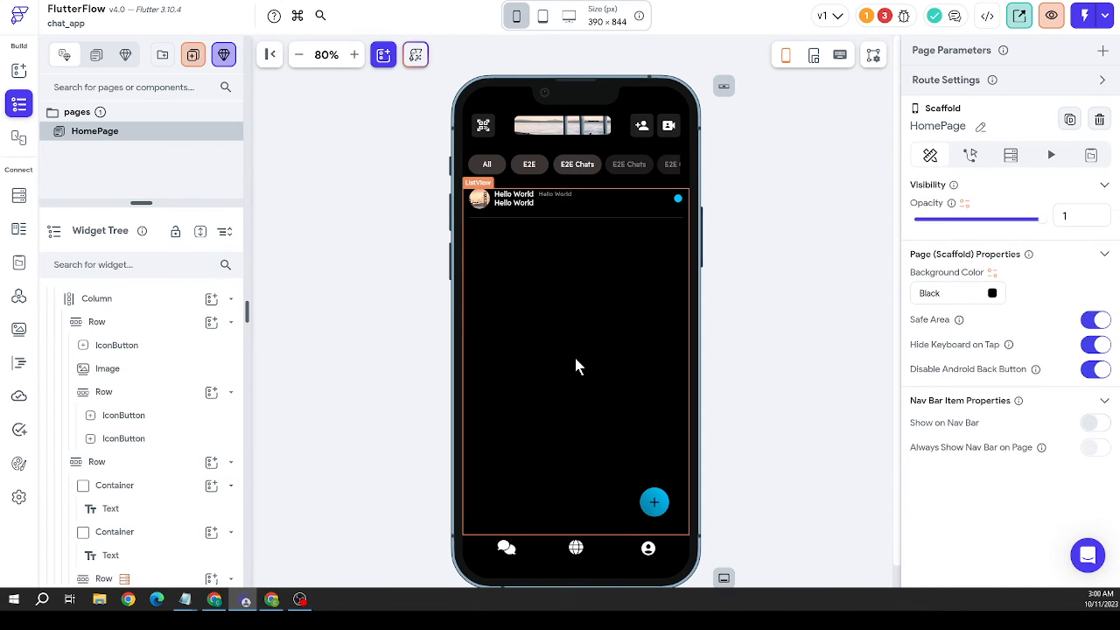
Select the PageView that holds the chat list and start a Query Collection backend query on Folders for it
{"action": "left_click", "coordinate": [576, 365]}
{"action": "right_click", "coordinate": [575, 366]}
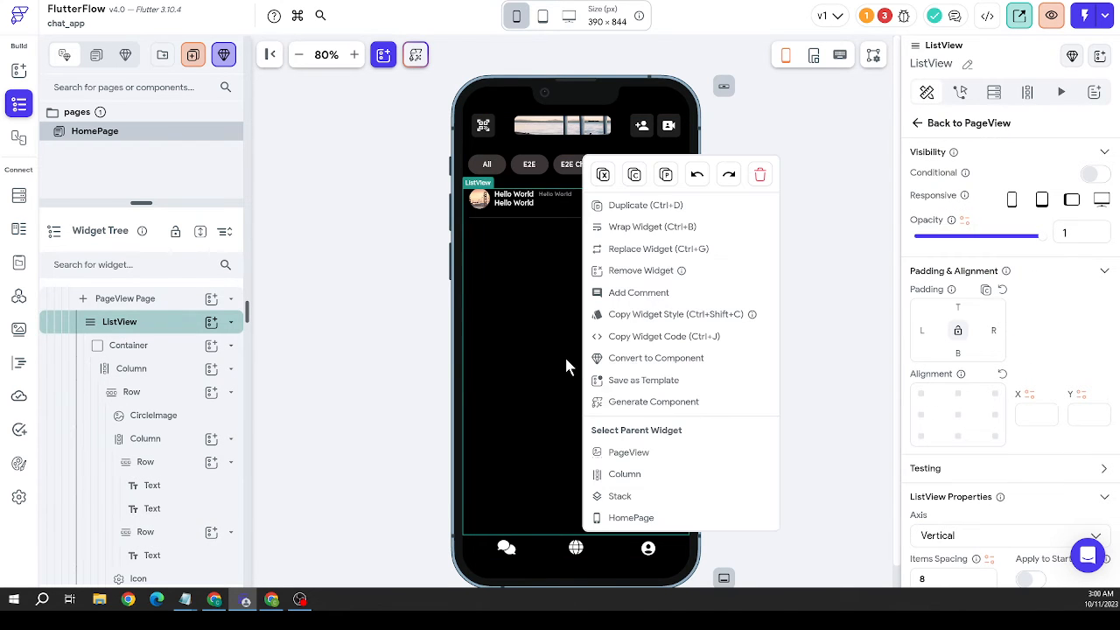
{"action": "left_click", "coordinate": [628, 453]}
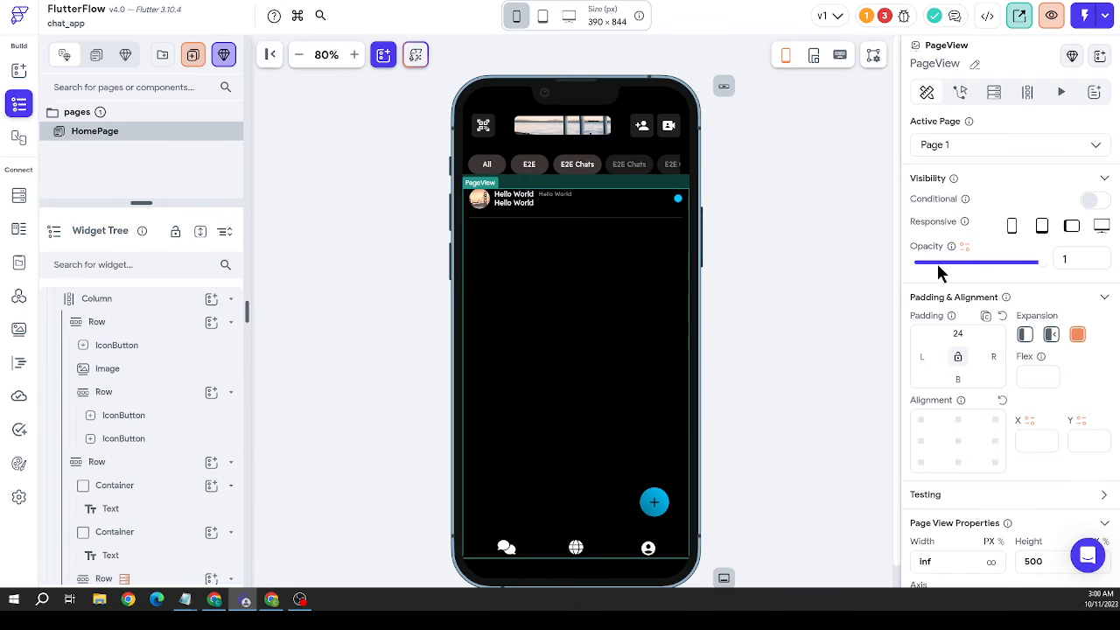
{"action": "left_click", "coordinate": [994, 91]}
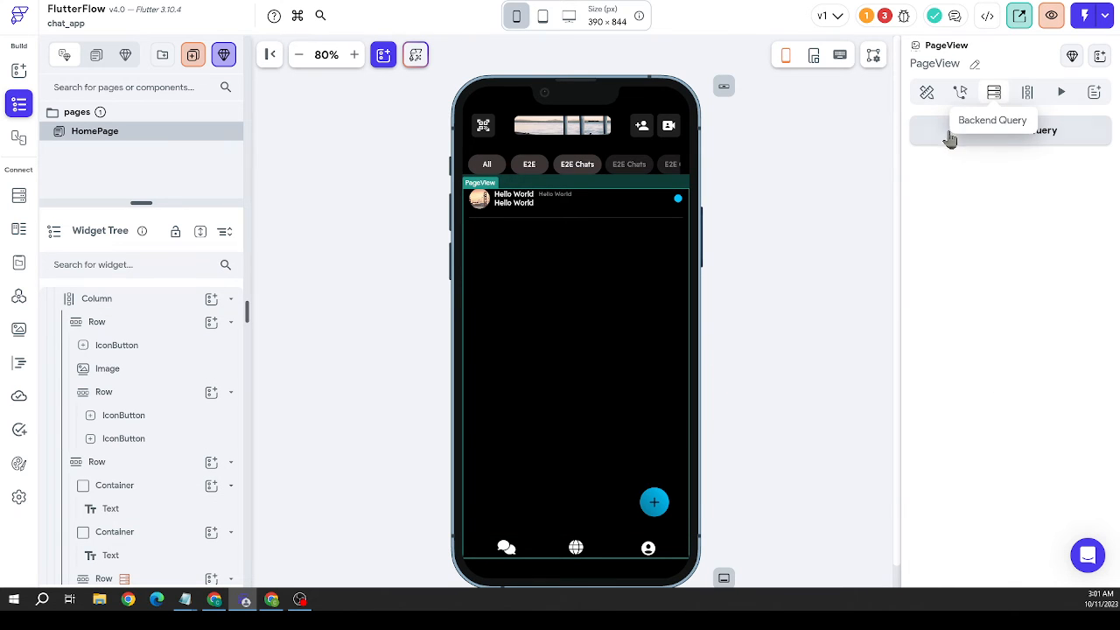
{"action": "left_click", "coordinate": [951, 137]}
{"action": "left_click", "coordinate": [835, 125]}
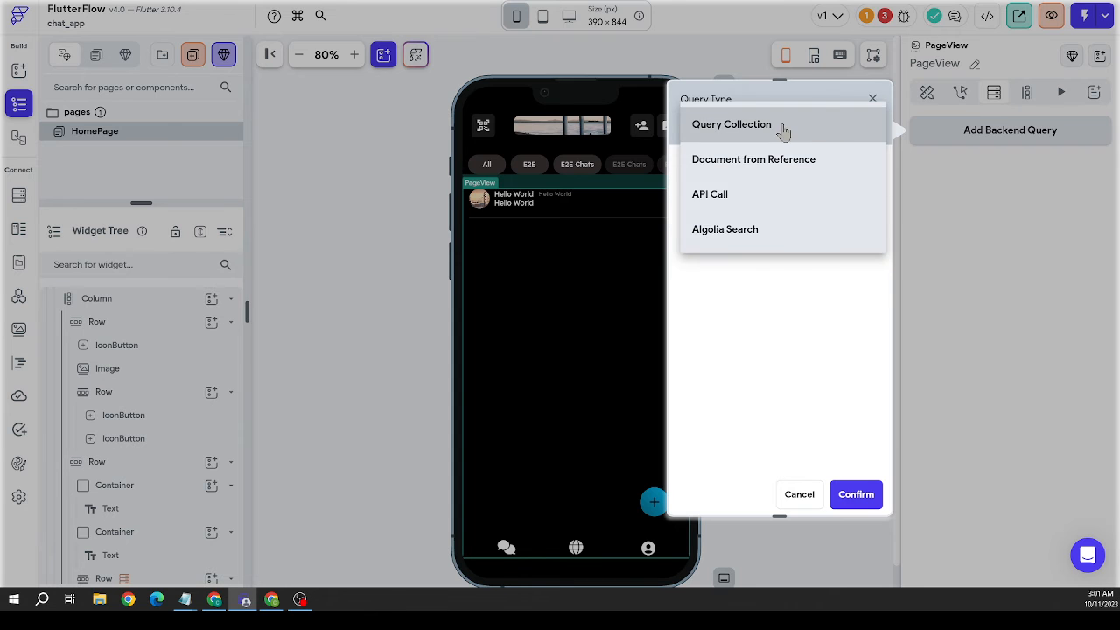
{"action": "left_click", "coordinate": [782, 128]}
{"action": "left_click", "coordinate": [761, 213]}
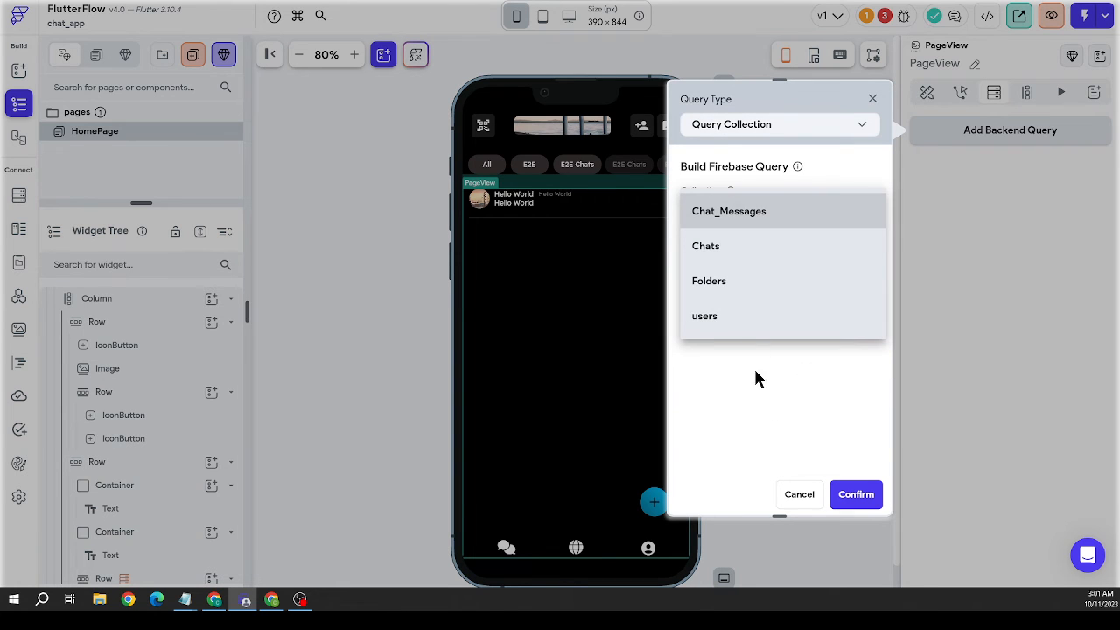
{"action": "left_click", "coordinate": [723, 288]}
Filter the PageView's Folders query so that createdby_ref is Equal To the authenticated user's User Record Reference
{"action": "scroll", "coordinate": [730, 293], "scroll_direction": "down", "scroll_amount": 2}
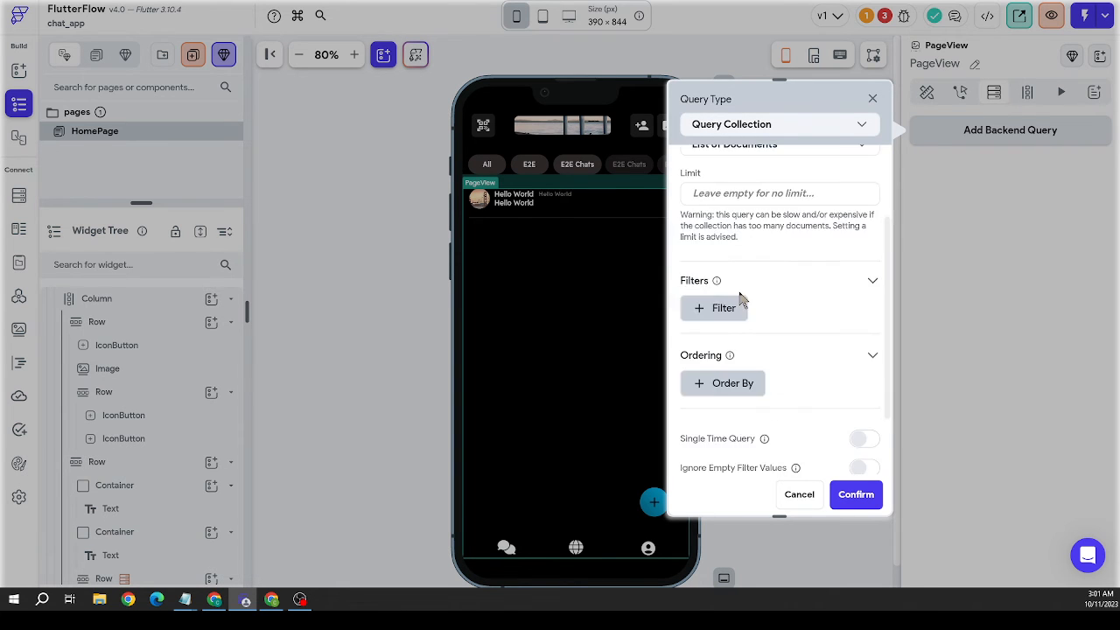
{"action": "left_click", "coordinate": [731, 261]}
{"action": "left_click", "coordinate": [743, 317]}
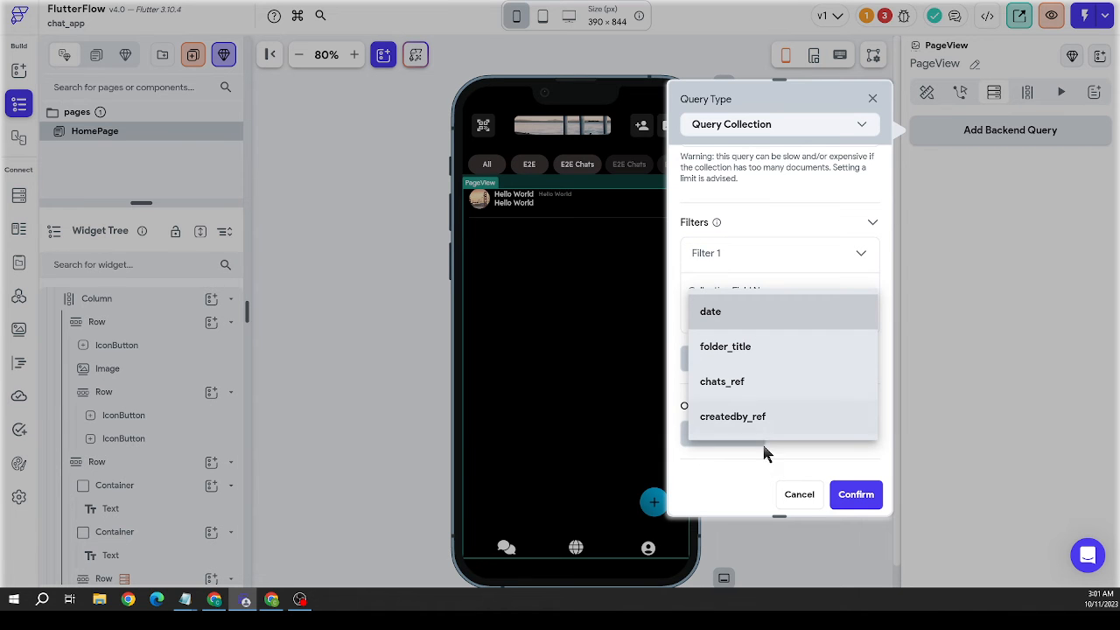
{"action": "left_click", "coordinate": [760, 418]}
{"action": "scroll", "coordinate": [763, 405], "scroll_direction": "down", "scroll_amount": 2}
{"action": "left_click", "coordinate": [753, 261]}
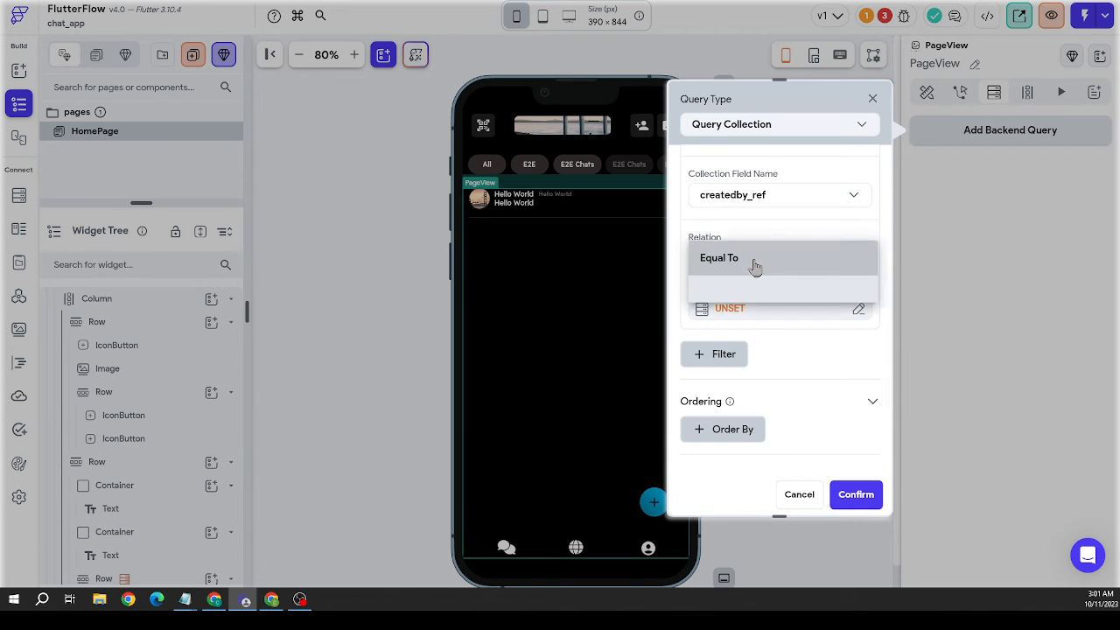
{"action": "left_click", "coordinate": [752, 264]}
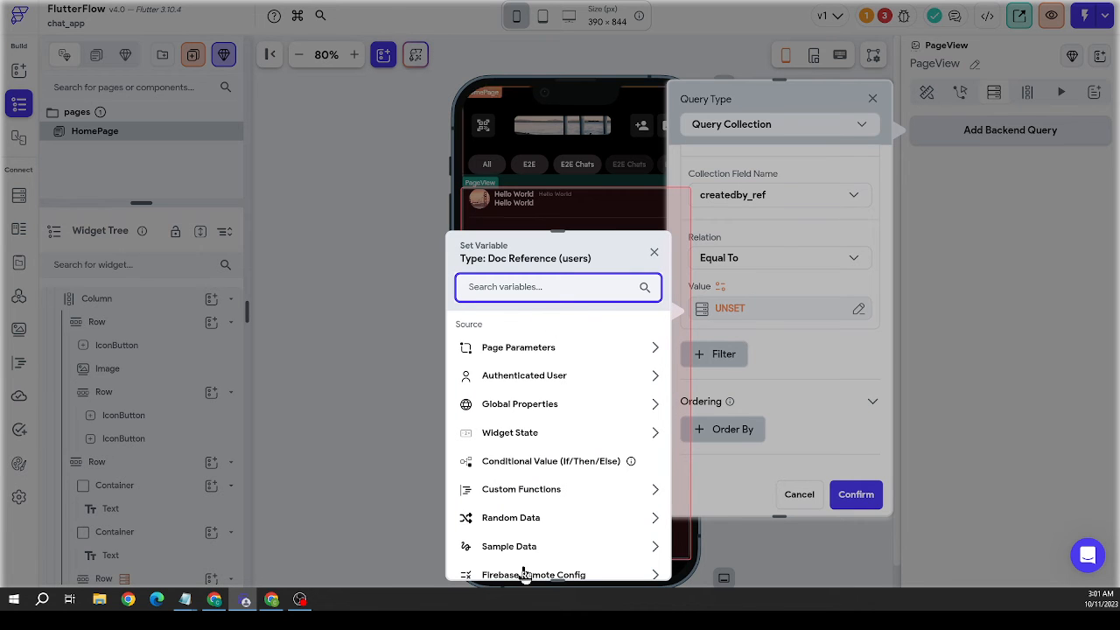
{"action": "left_click", "coordinate": [546, 378]}
{"action": "left_click", "coordinate": [559, 460]}
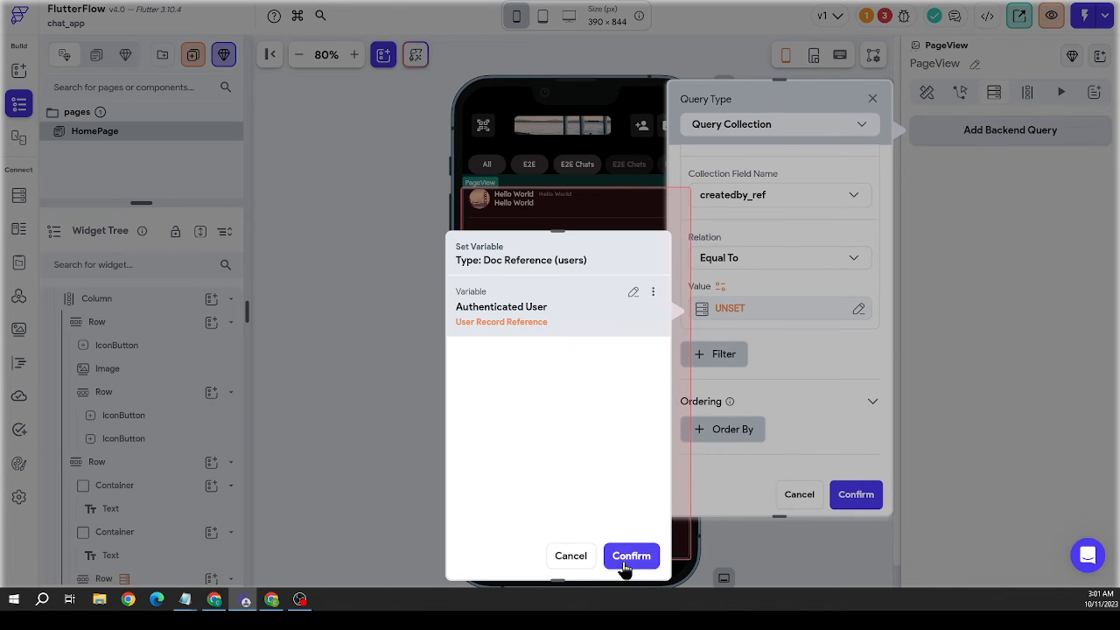
{"action": "left_click", "coordinate": [630, 552]}
Order the PageView's Folders query by folder_title, Increasing, and confirm creating the backend query
{"action": "scroll", "coordinate": [748, 385], "scroll_direction": "down", "scroll_amount": 2}
{"action": "left_click", "coordinate": [735, 312]}
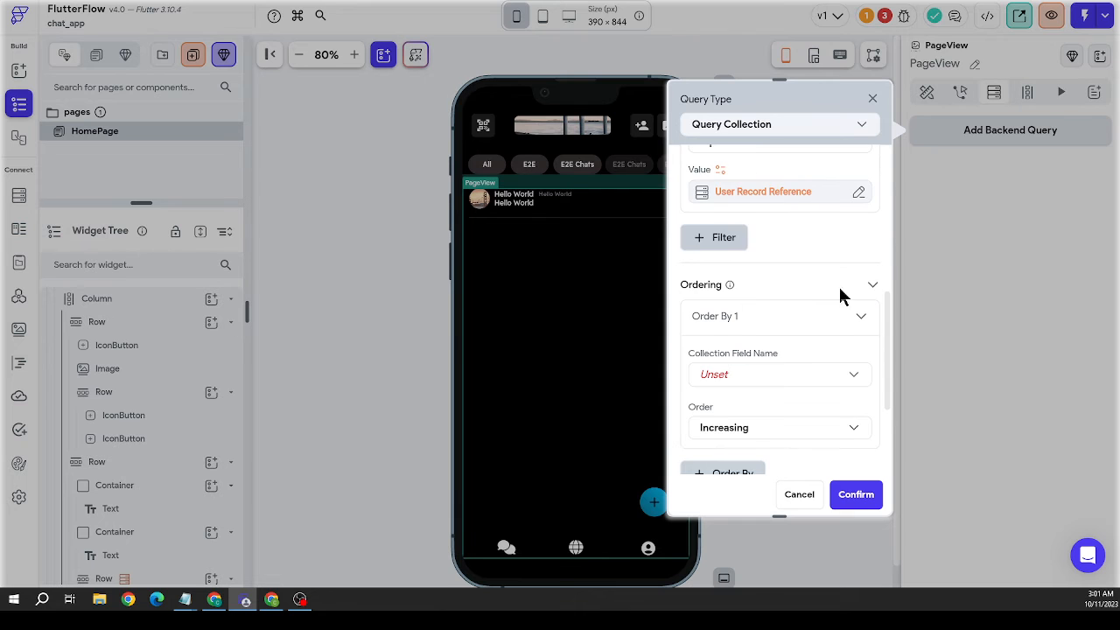
{"action": "scroll", "coordinate": [838, 284], "scroll_direction": "down", "scroll_amount": 2}
{"action": "left_click", "coordinate": [780, 280]}
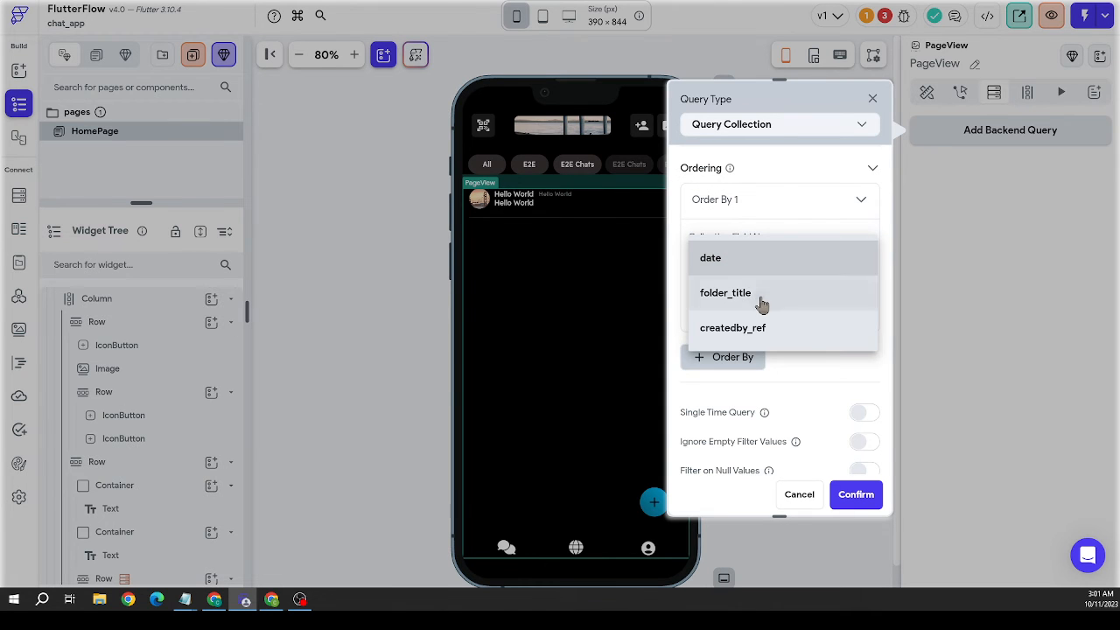
{"action": "left_click", "coordinate": [762, 297]}
{"action": "scroll", "coordinate": [787, 262], "scroll_direction": "down", "scroll_amount": 1}
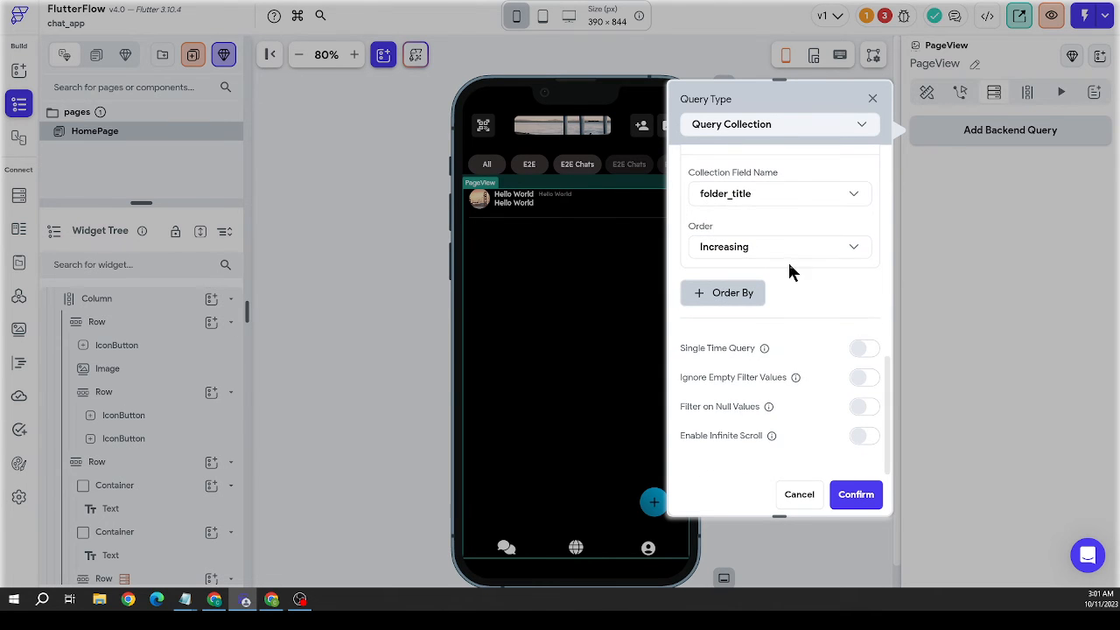
{"action": "left_click", "coordinate": [850, 495]}
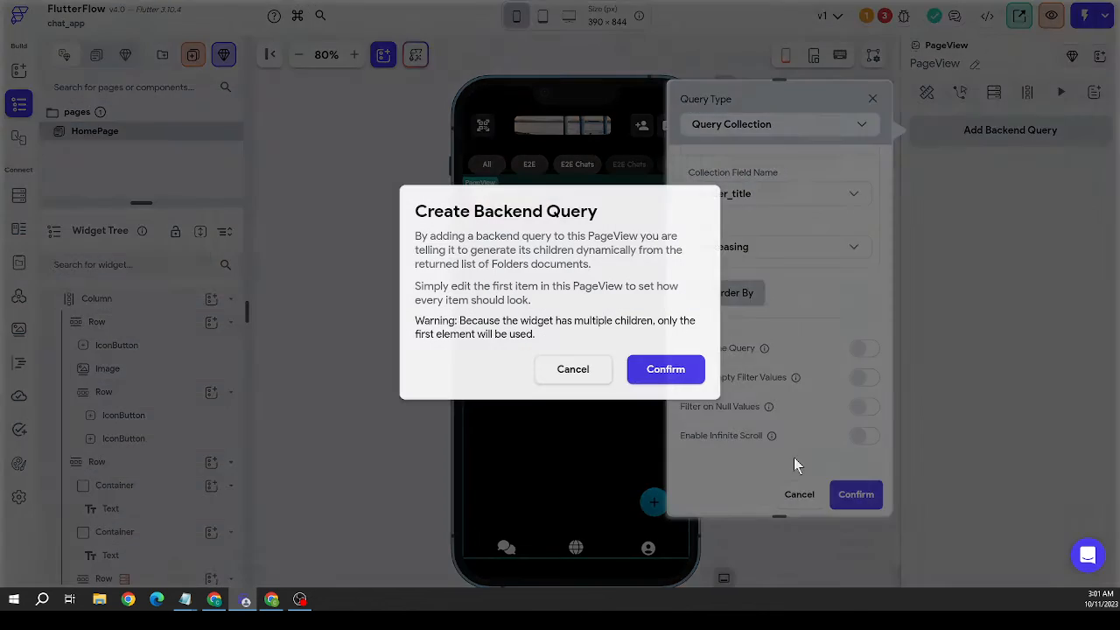
{"action": "left_click", "coordinate": [667, 374]}
{"action": "left_click", "coordinate": [778, 270]}
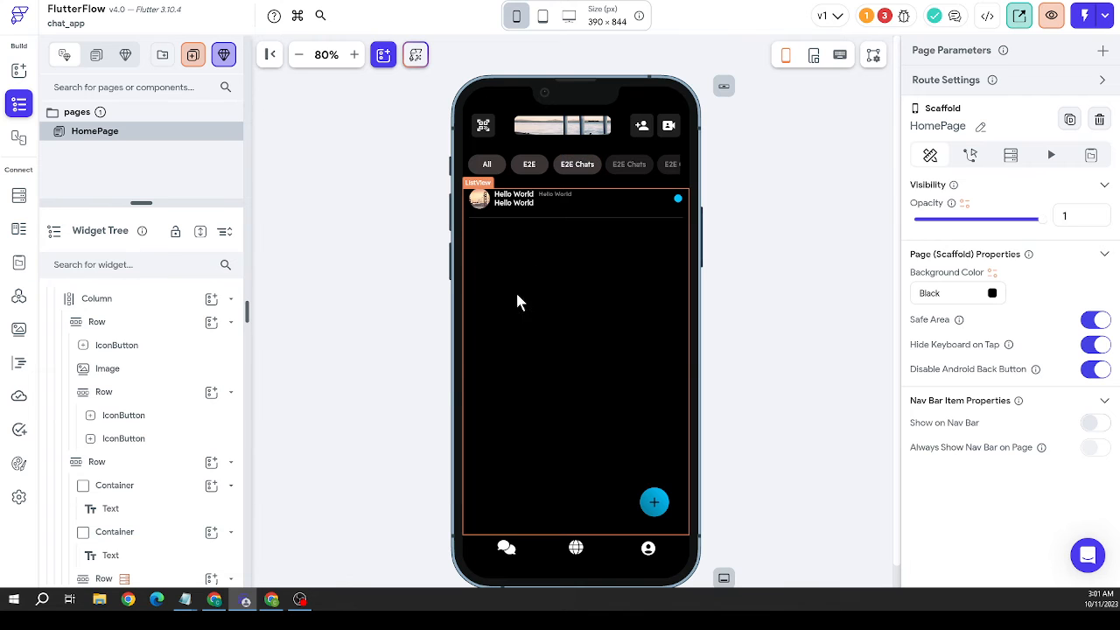
Select the ListView inside the PageView, check the Chats collection's schema fields, and return to the page
{"action": "left_click", "coordinate": [565, 293]}
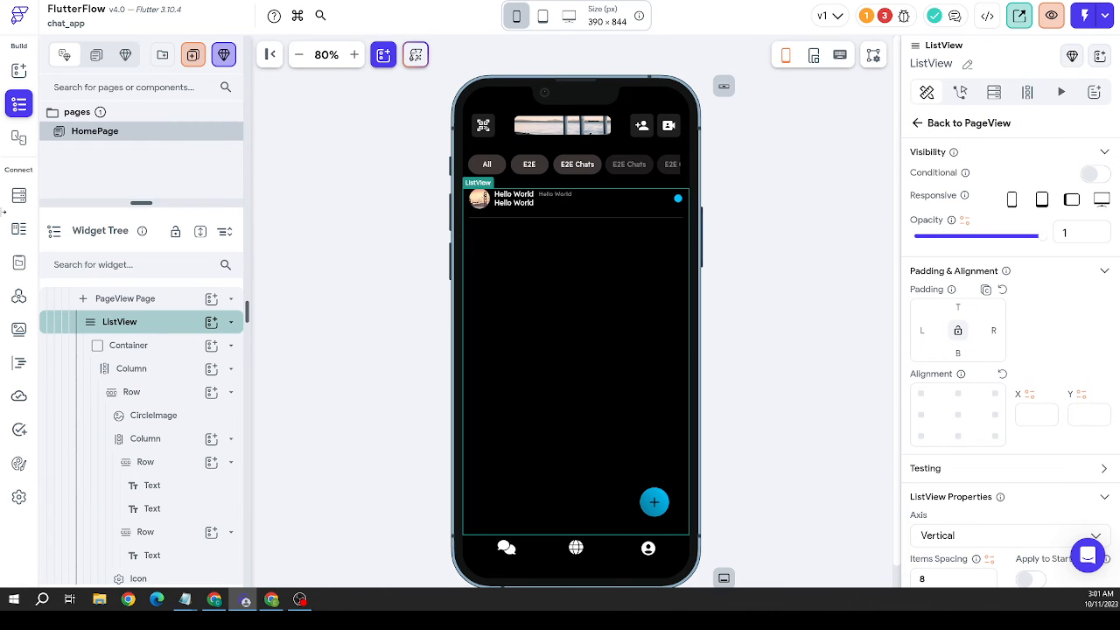
{"action": "left_click", "coordinate": [18, 194]}
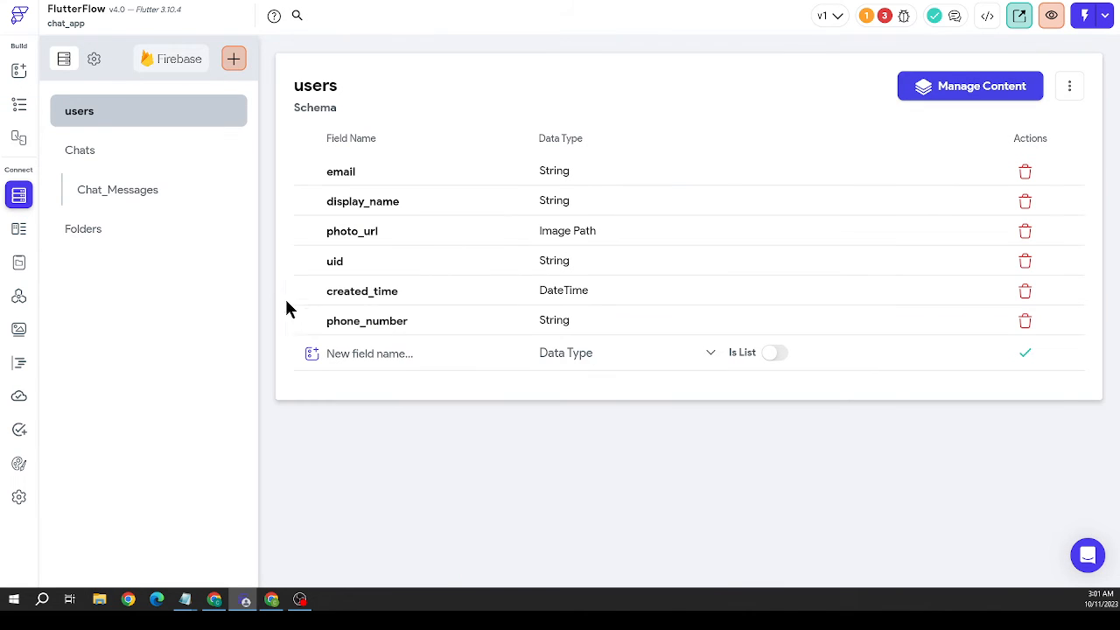
{"action": "left_click", "coordinate": [131, 163]}
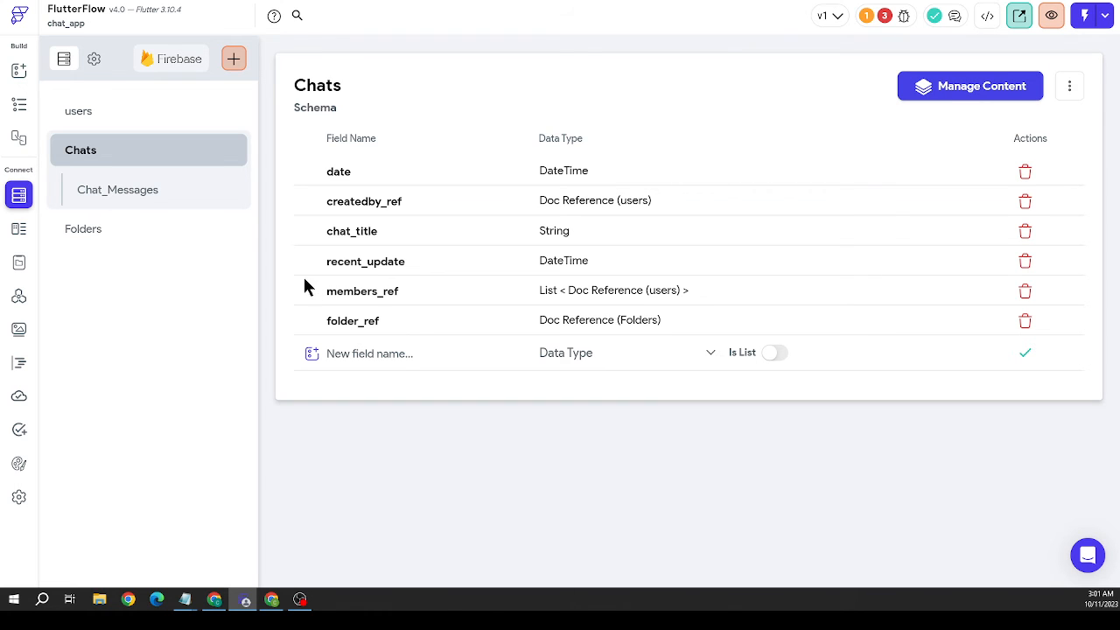
{"action": "left_click", "coordinate": [37, 110]}
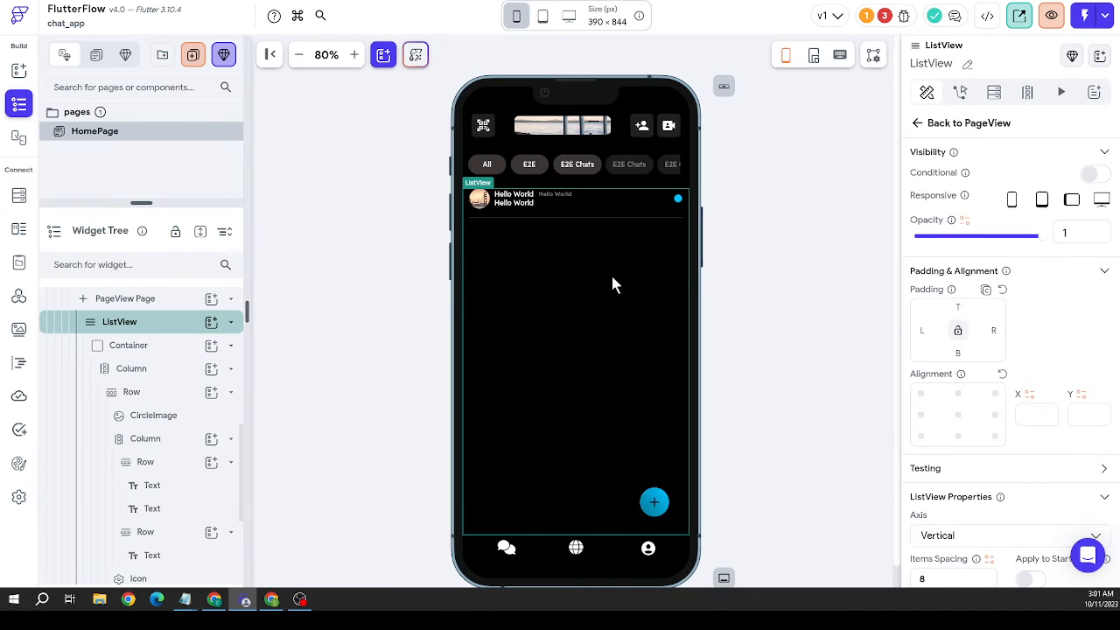
Start a Query Collection backend query on Chats for the ListView inside the PageView
{"action": "left_click", "coordinate": [993, 93]}
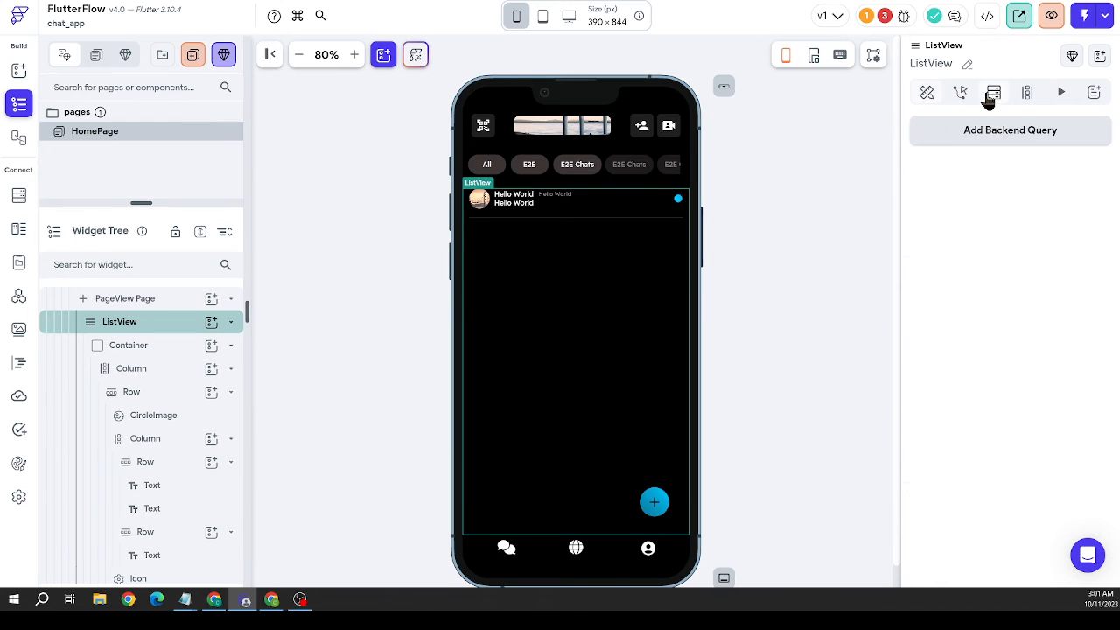
{"action": "left_click", "coordinate": [929, 138]}
{"action": "left_click", "coordinate": [785, 128]}
{"action": "left_click", "coordinate": [785, 127]}
{"action": "left_click", "coordinate": [768, 210]}
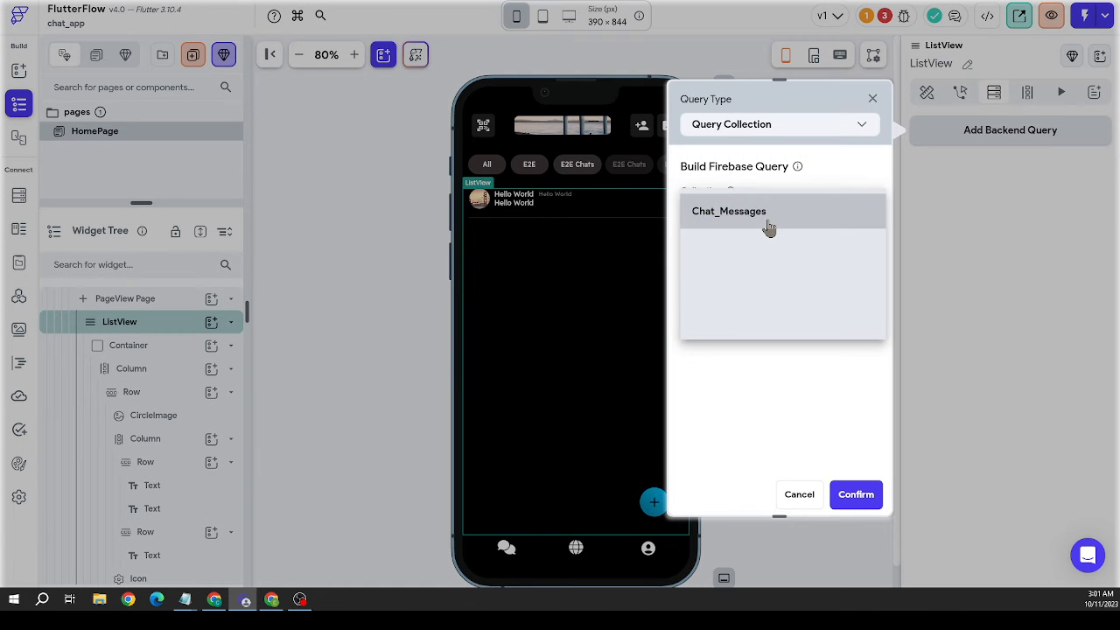
{"action": "left_click", "coordinate": [767, 248]}
{"action": "scroll", "coordinate": [766, 310], "scroll_direction": "down", "scroll_amount": 2}
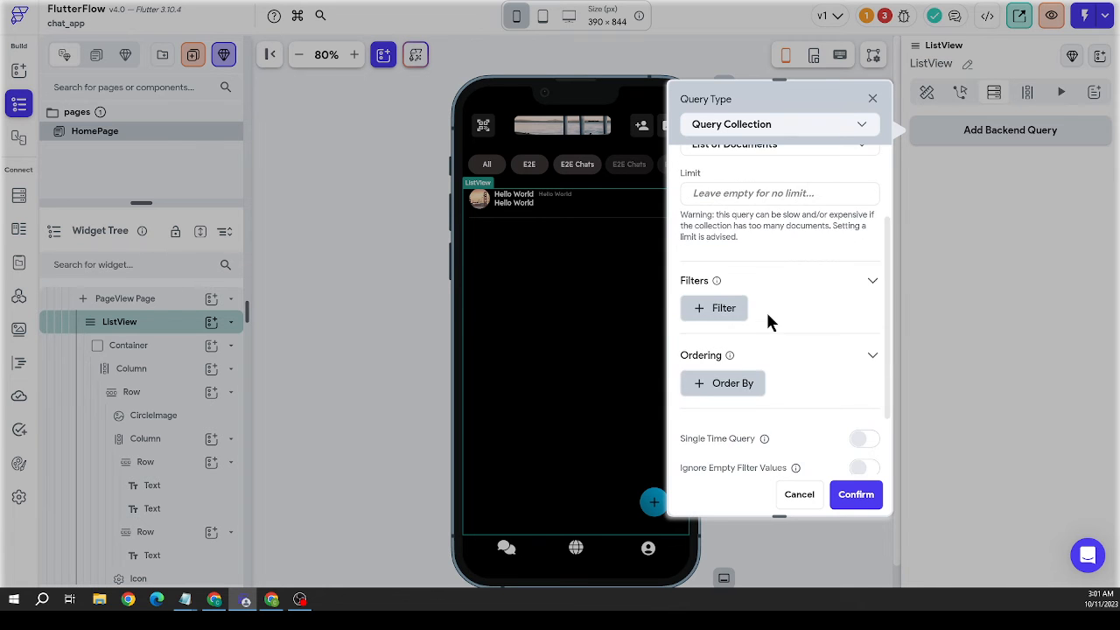
{"action": "scroll", "coordinate": [766, 313], "scroll_direction": "up", "scroll_amount": 2}
Filter the Chats query so that folder_ref is Equal To the Reference of the PageView's Folders document
{"action": "scroll", "coordinate": [767, 312], "scroll_direction": "down", "scroll_amount": 3}
{"action": "left_click", "coordinate": [726, 218]}
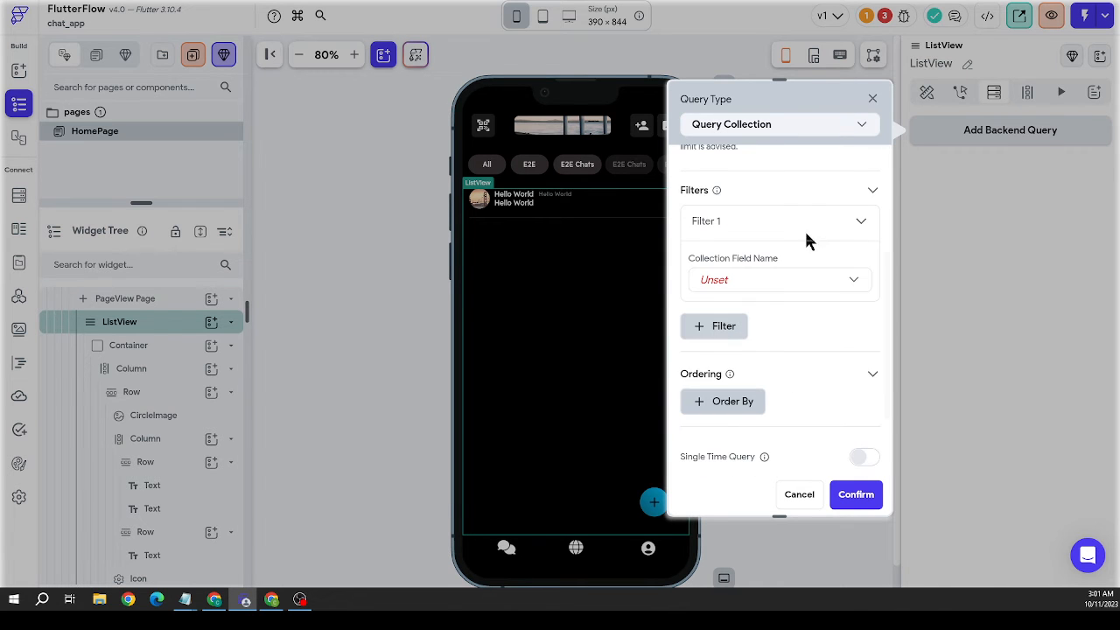
{"action": "left_click", "coordinate": [769, 280]}
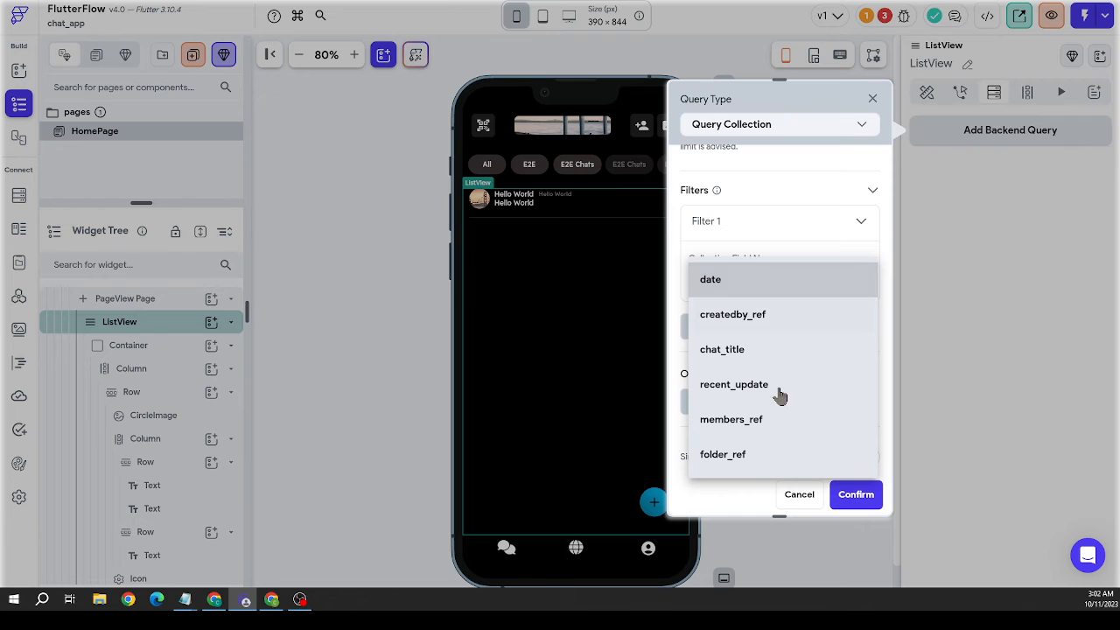
{"action": "left_click", "coordinate": [740, 462]}
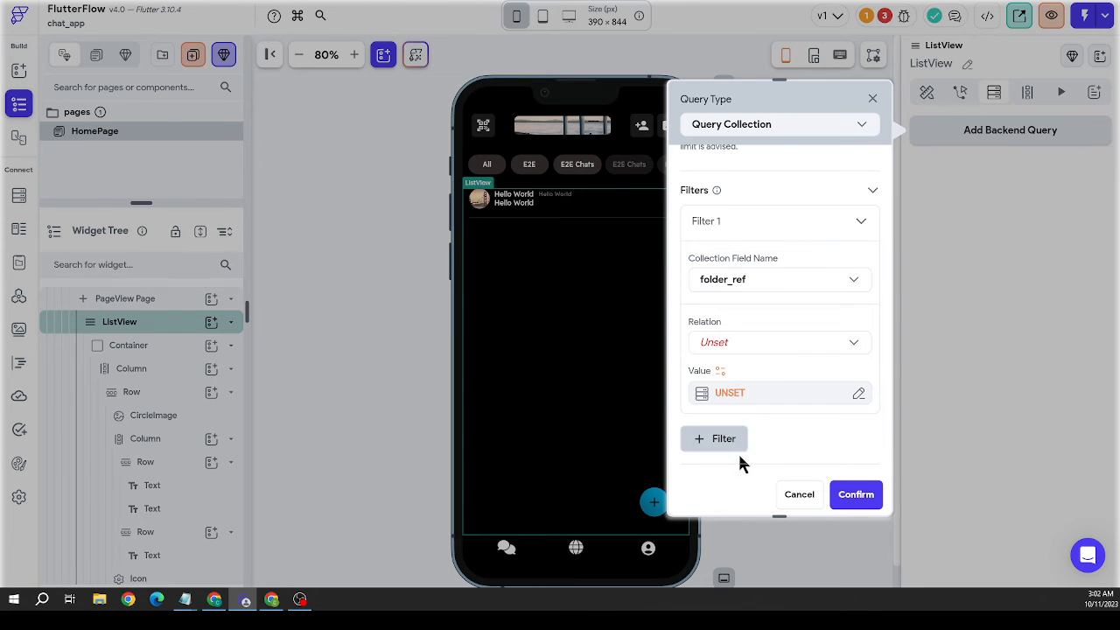
{"action": "left_click", "coordinate": [729, 347]}
{"action": "left_click", "coordinate": [718, 284]}
{"action": "left_click", "coordinate": [761, 383]}
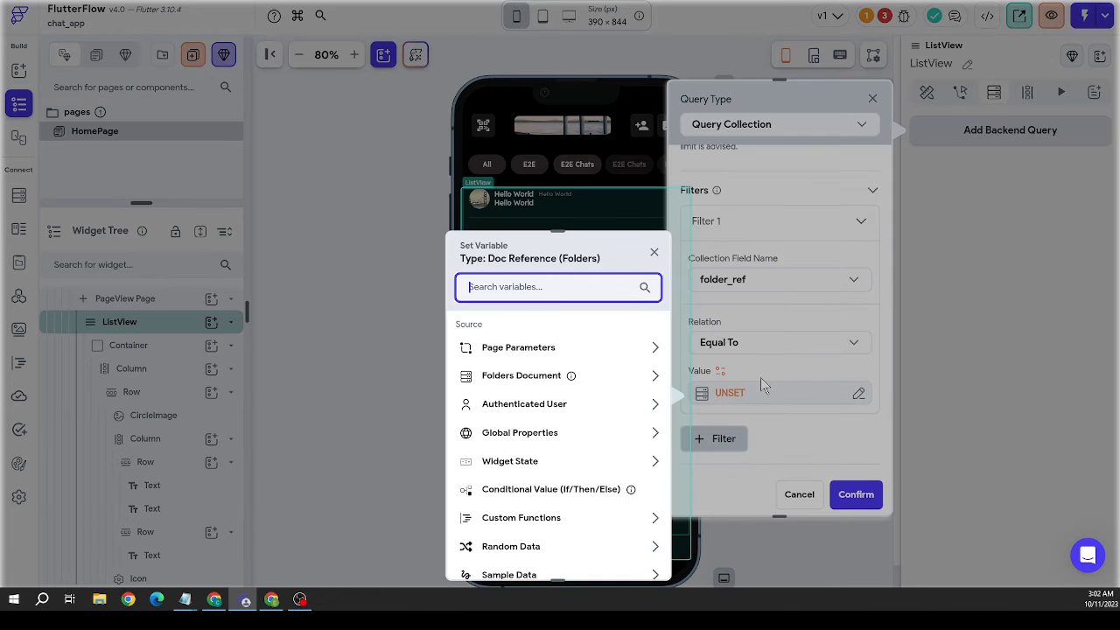
{"action": "left_click", "coordinate": [529, 382]}
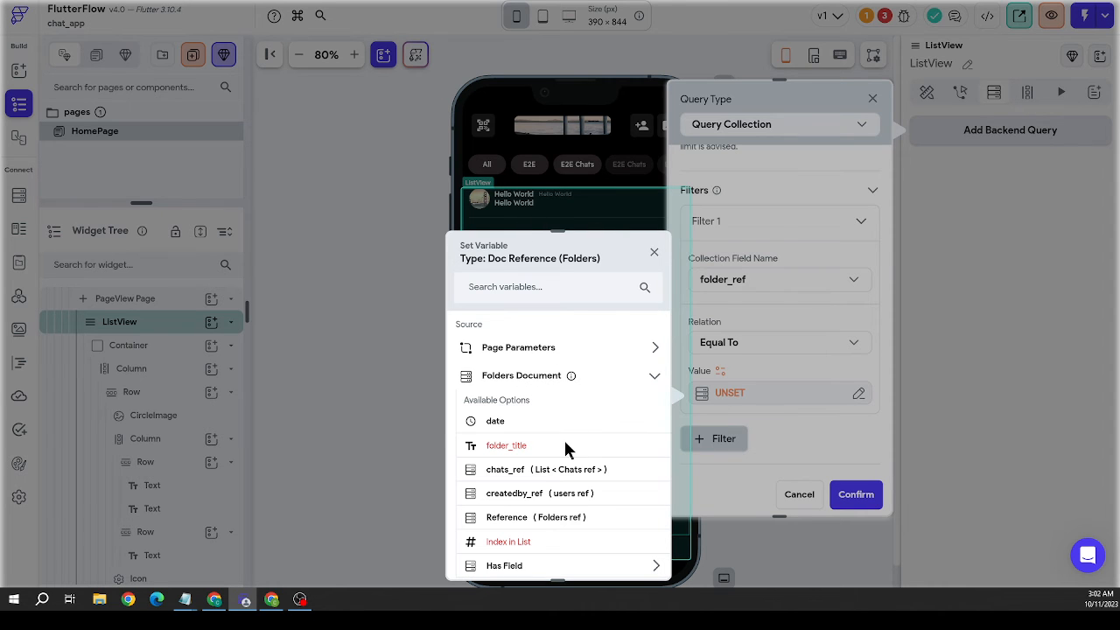
{"action": "scroll", "coordinate": [564, 438], "scroll_direction": "down", "scroll_amount": 3}
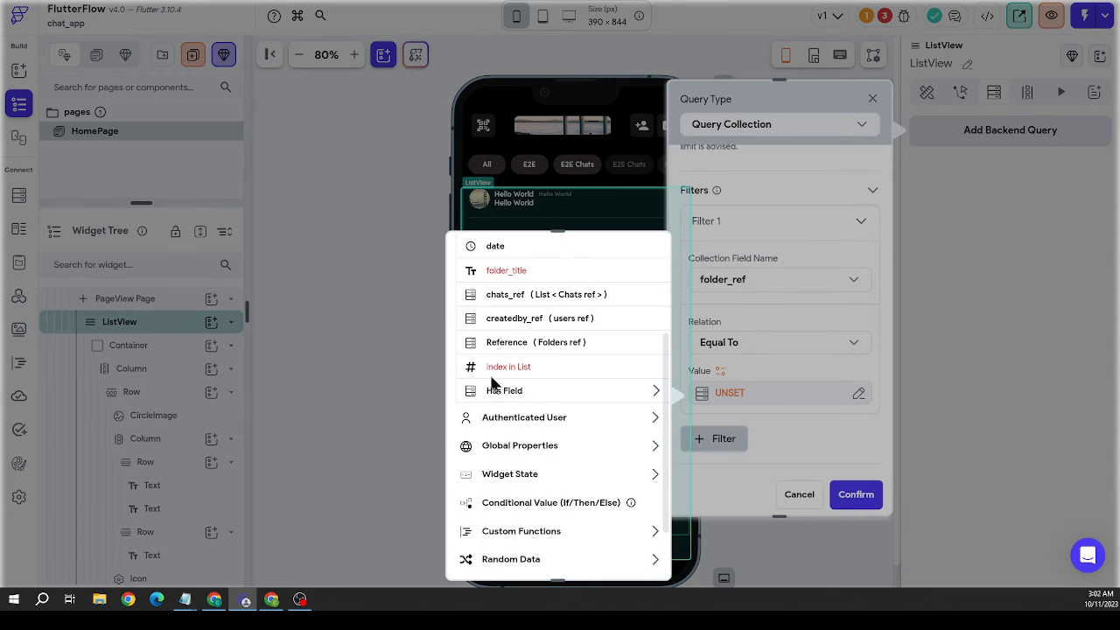
{"action": "left_click", "coordinate": [533, 343]}
{"action": "left_click", "coordinate": [630, 552]}
Order the Chats query by recent_update, Decreasing, and confirm creating the backend query on the ListView
{"action": "scroll", "coordinate": [783, 444], "scroll_direction": "down", "scroll_amount": 3}
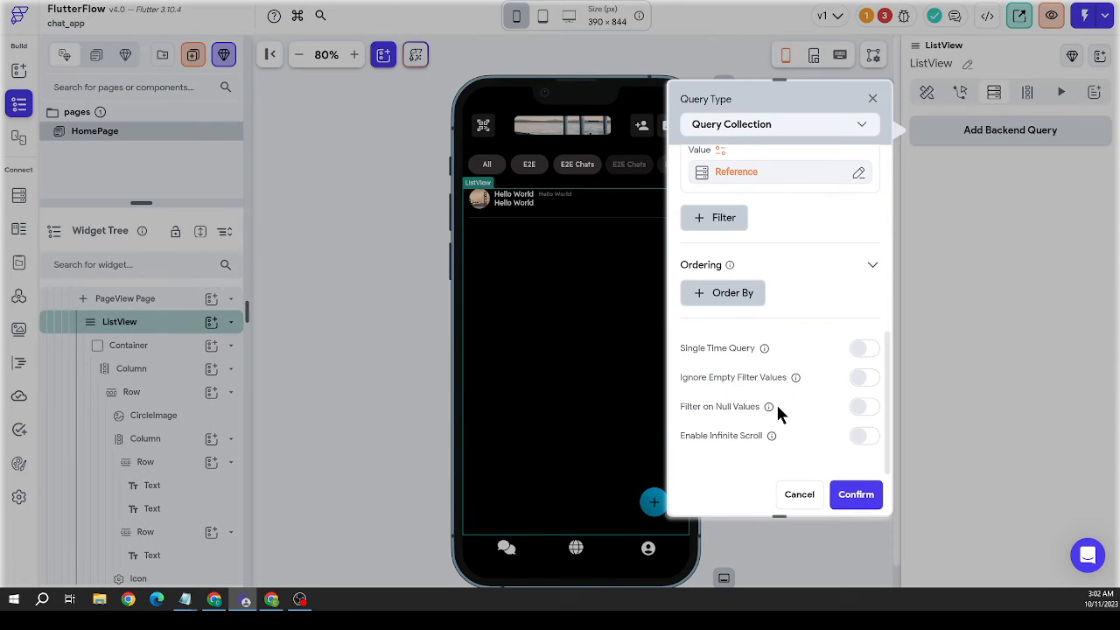
{"action": "left_click", "coordinate": [723, 292]}
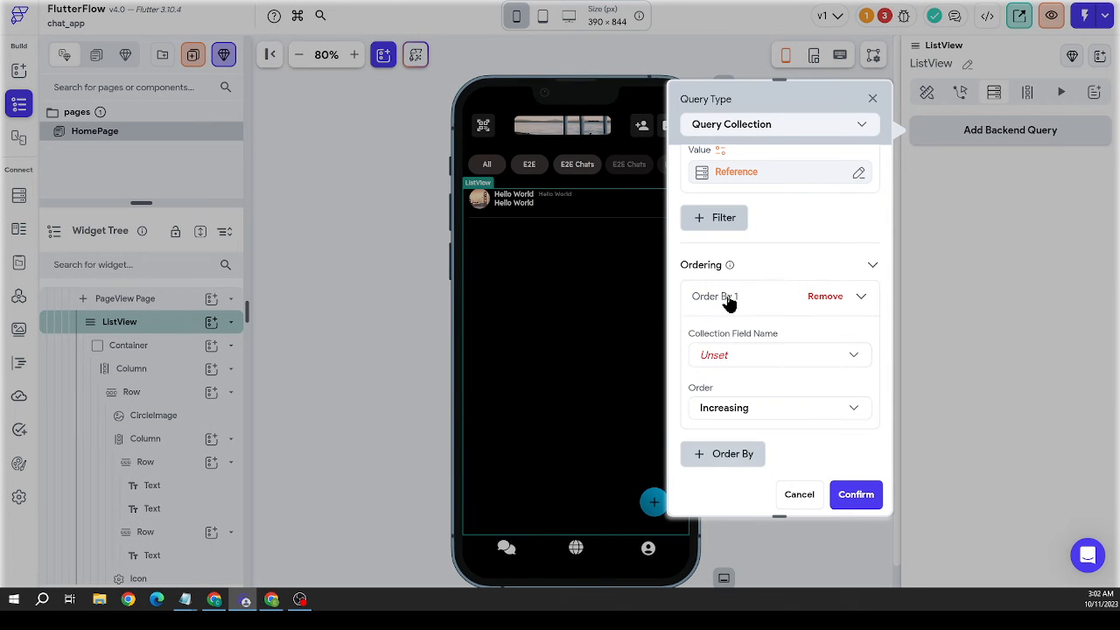
{"action": "scroll", "coordinate": [770, 311], "scroll_direction": "down", "scroll_amount": 1}
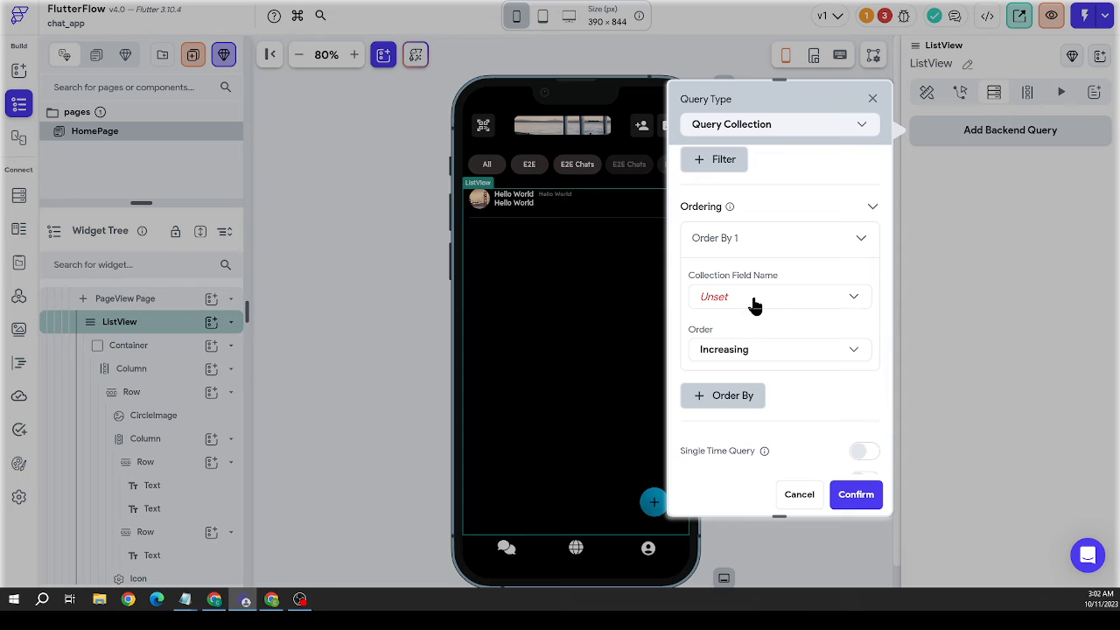
{"action": "left_click", "coordinate": [754, 299]}
{"action": "left_click", "coordinate": [733, 403]}
{"action": "scroll", "coordinate": [788, 312], "scroll_direction": "down", "scroll_amount": 1}
{"action": "left_click", "coordinate": [755, 294]}
{"action": "left_click", "coordinate": [717, 320]}
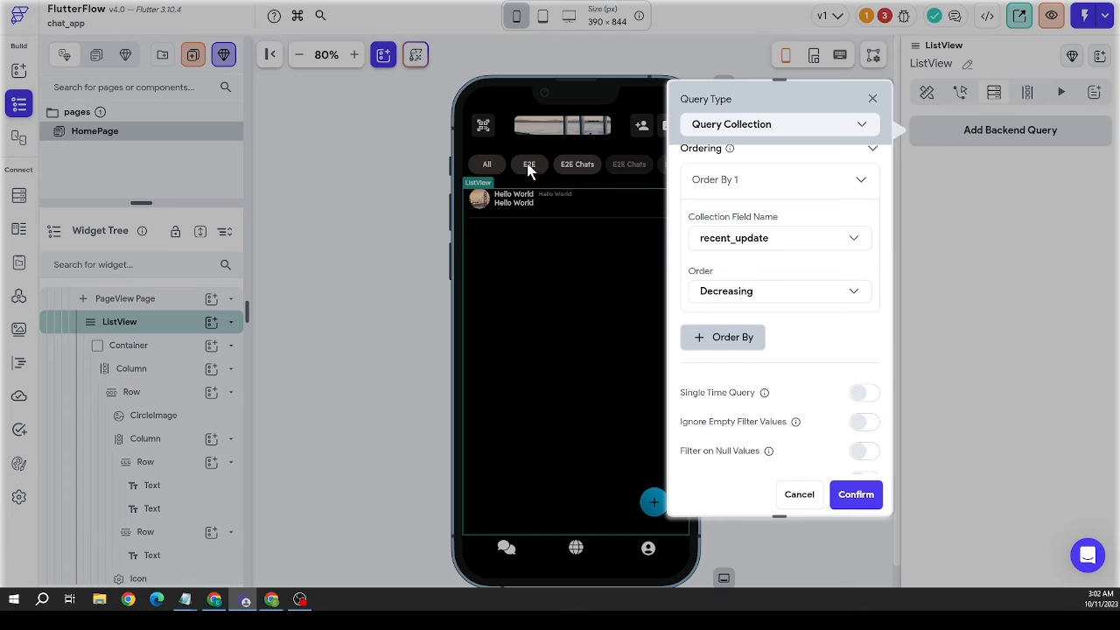
{"action": "scroll", "coordinate": [807, 326], "scroll_direction": "down", "scroll_amount": 1}
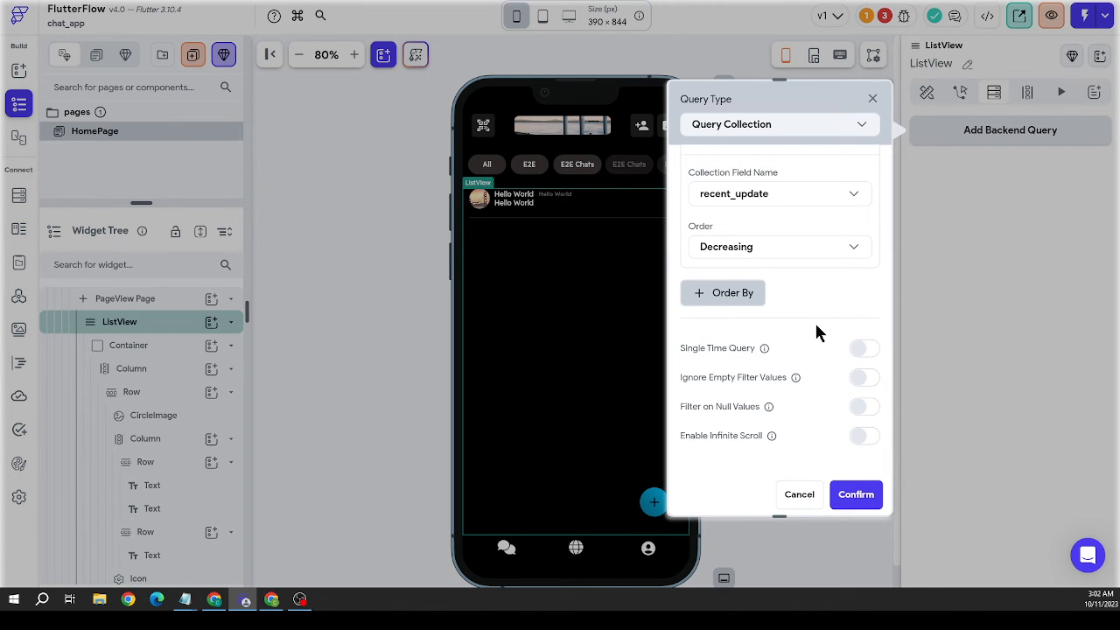
{"action": "left_click", "coordinate": [854, 495]}
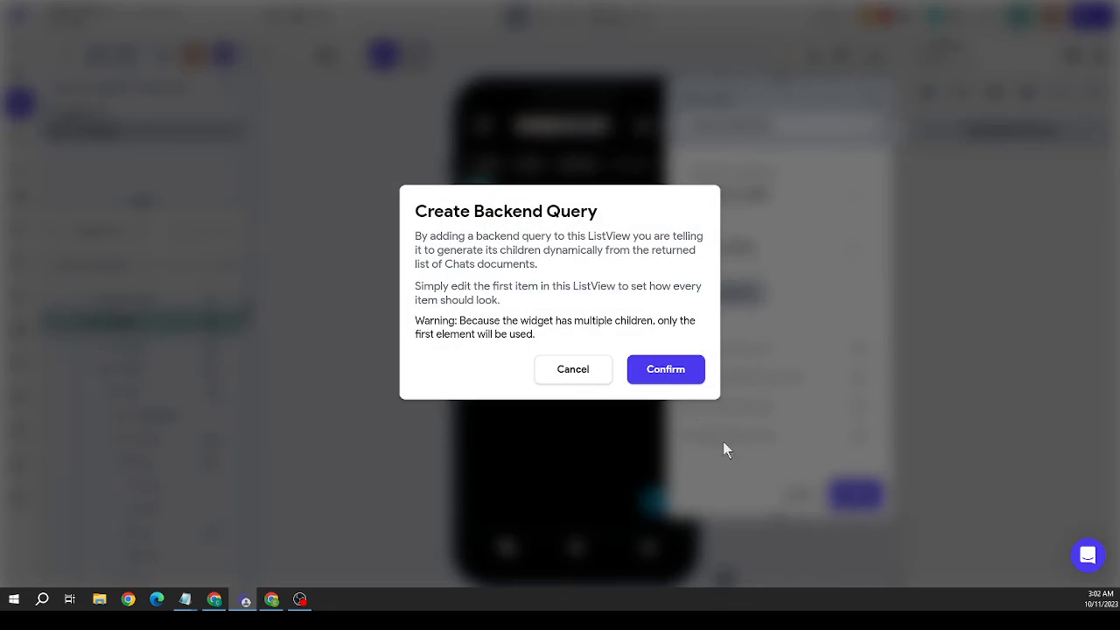
{"action": "left_click", "coordinate": [676, 371]}
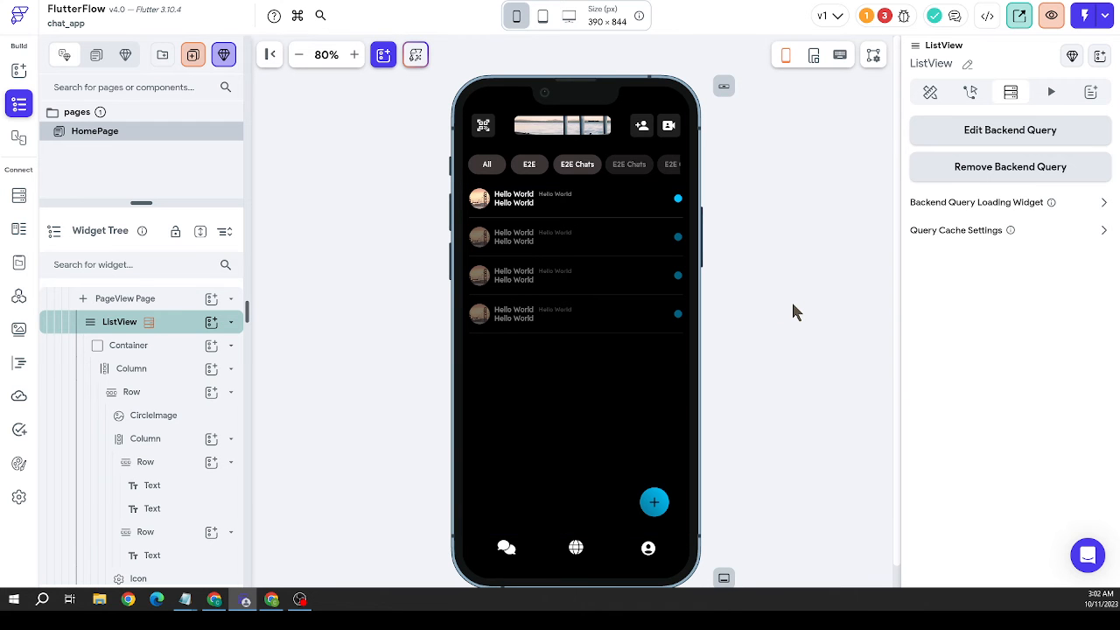
{"action": "left_click", "coordinate": [793, 311]}
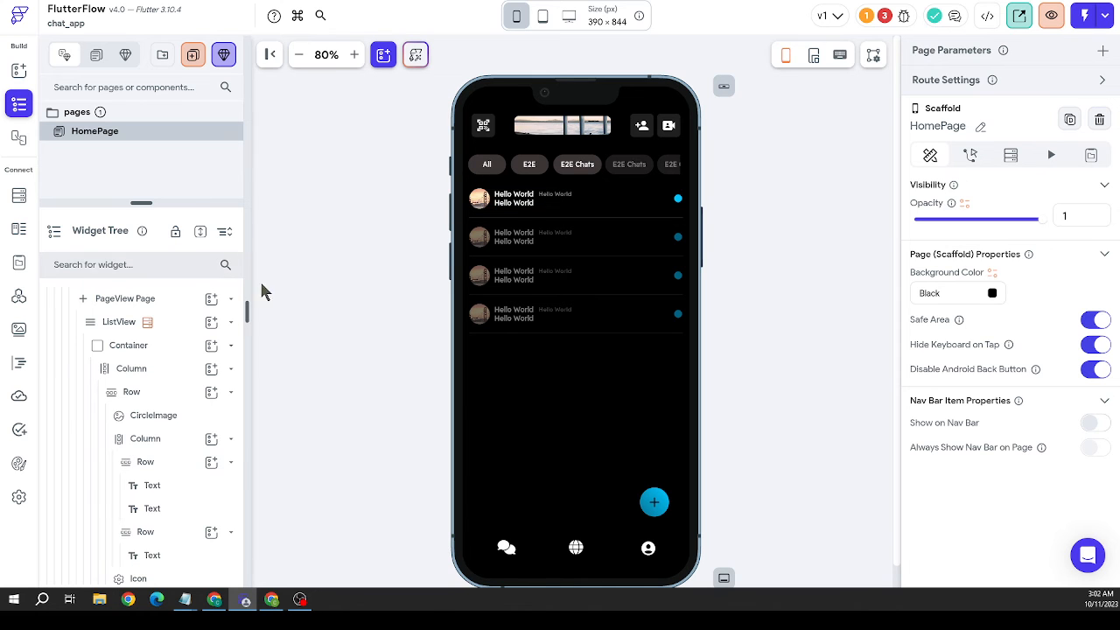
{"action": "left_click", "coordinate": [490, 201]}
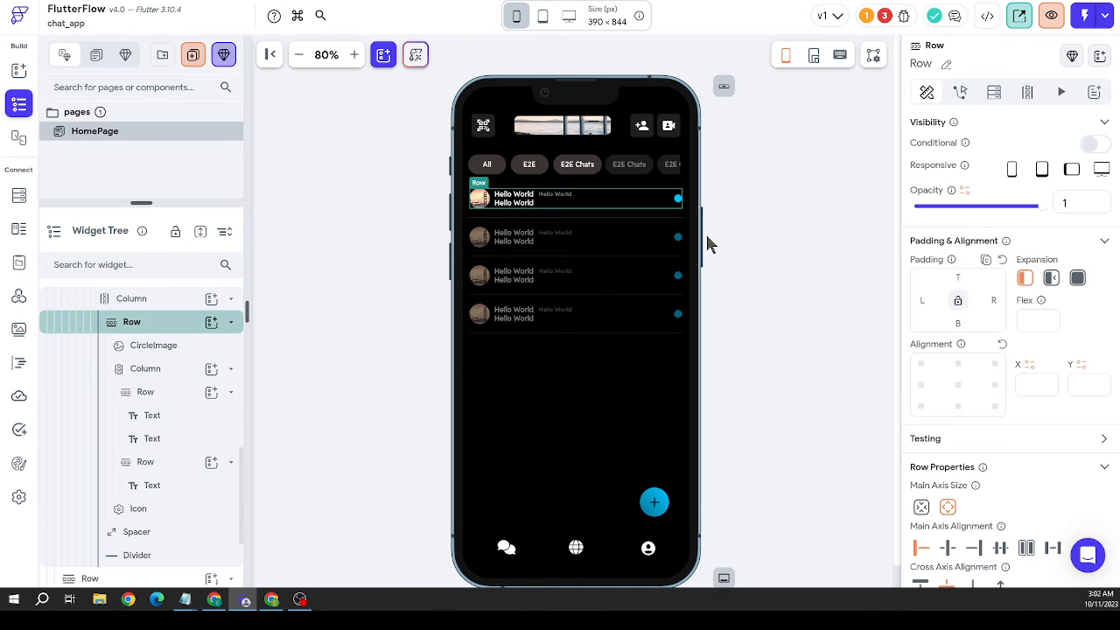
{"action": "right_click", "coordinate": [549, 215]}
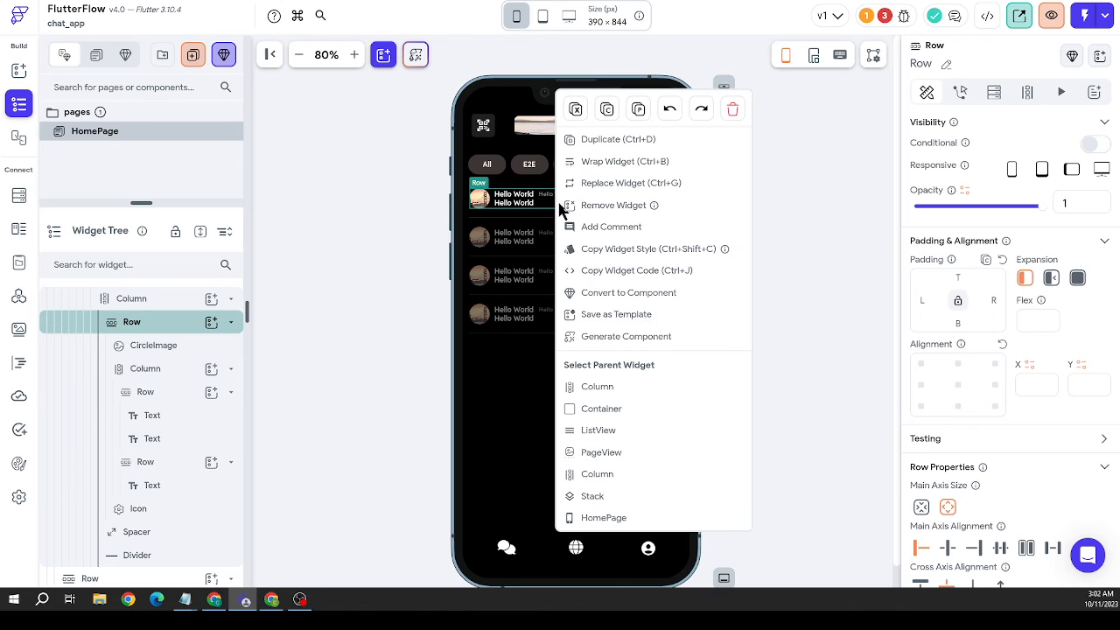
{"action": "left_click", "coordinate": [609, 409]}
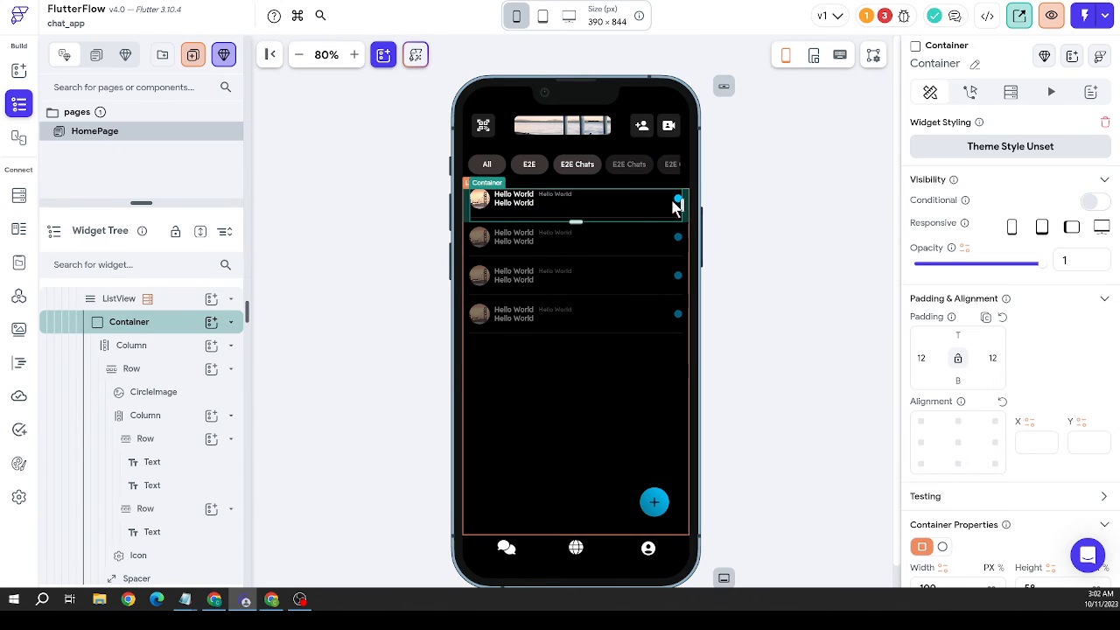
{"action": "left_click", "coordinate": [1013, 93]}
{"action": "left_click", "coordinate": [946, 131]}
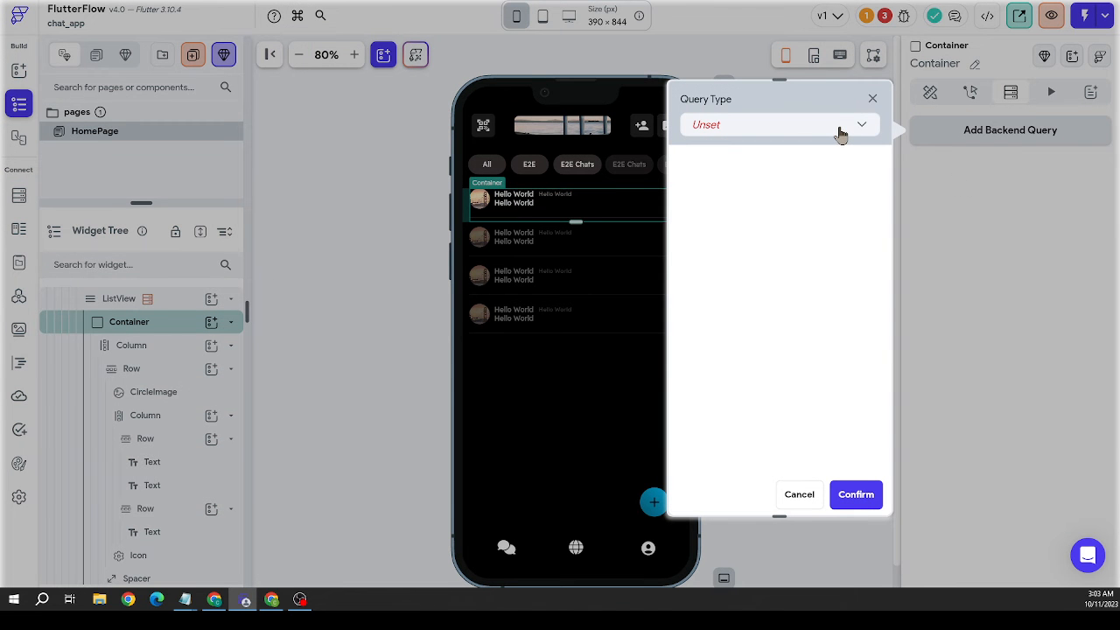
{"action": "left_click", "coordinate": [799, 495]}
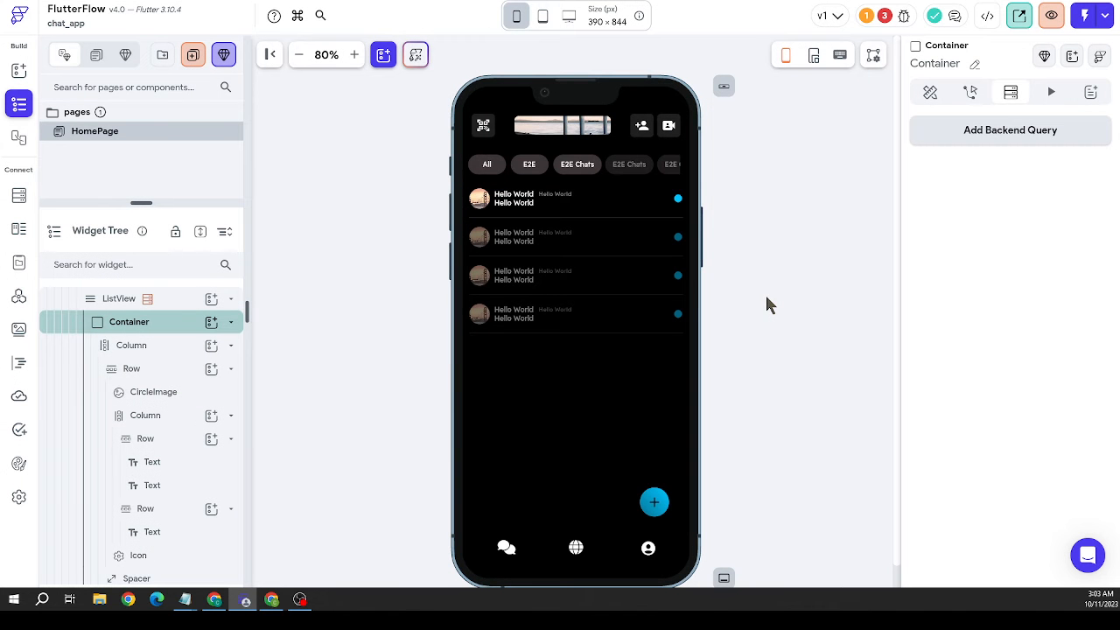
Add a chat_photo field of data type Image Path to the Chats collection, then return to the page's CircleImage settings
{"action": "left_click", "coordinate": [480, 198]}
{"action": "scroll", "coordinate": [1043, 360], "scroll_direction": "down", "scroll_amount": 2}
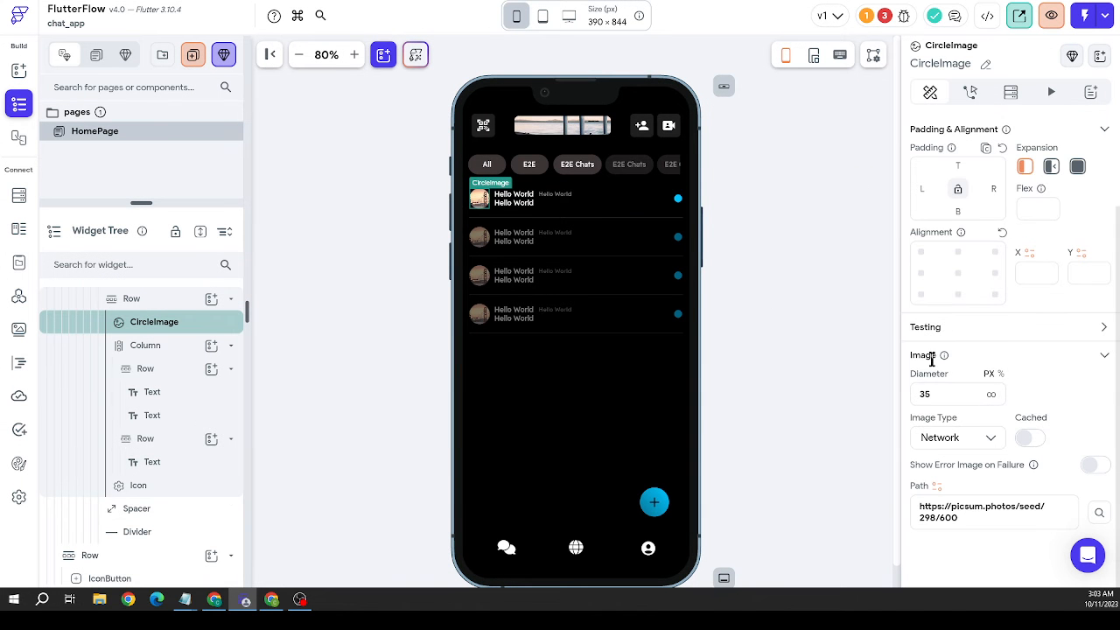
{"action": "left_click", "coordinate": [19, 194]}
{"action": "left_click", "coordinate": [115, 158]}
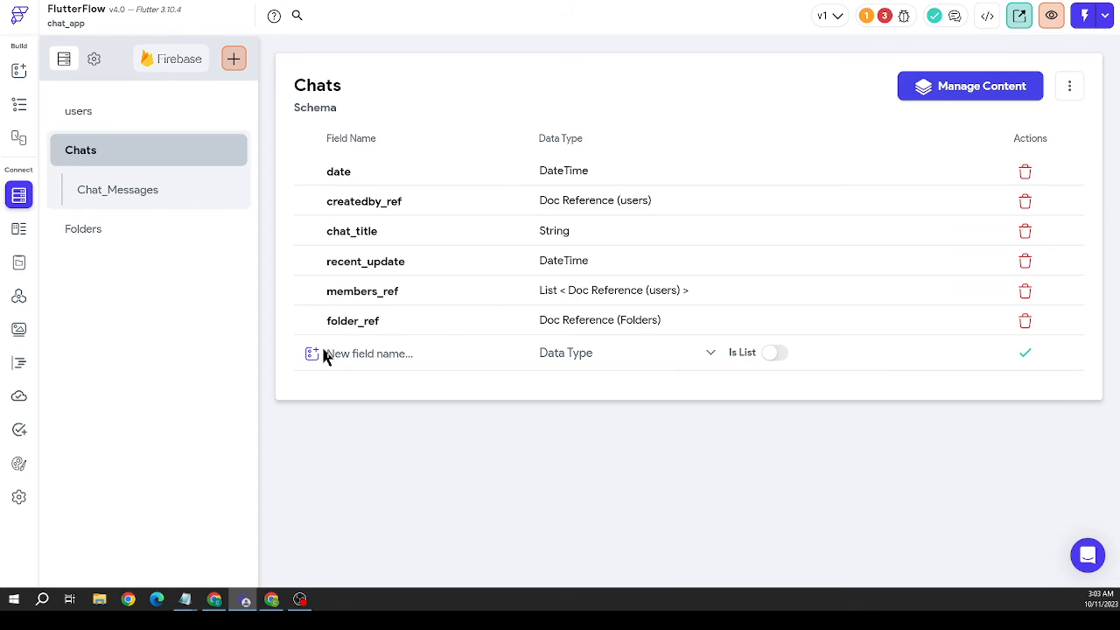
{"action": "left_click", "coordinate": [374, 367]}
{"action": "type", "text": "chat_photo"}
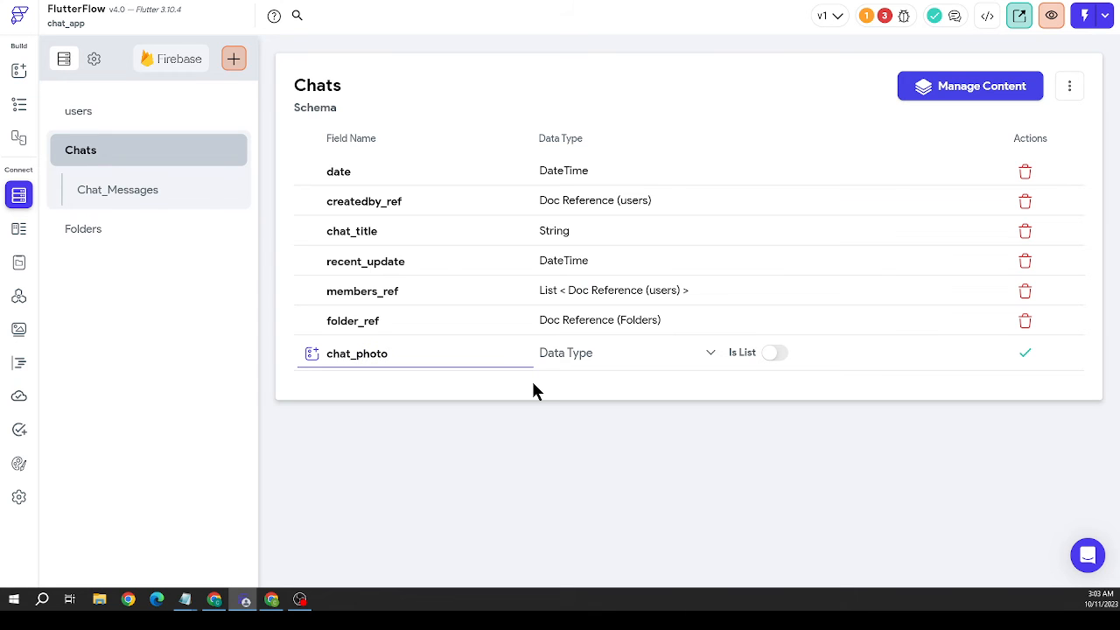
{"action": "left_click", "coordinate": [595, 363]}
{"action": "left_click", "coordinate": [612, 320]}
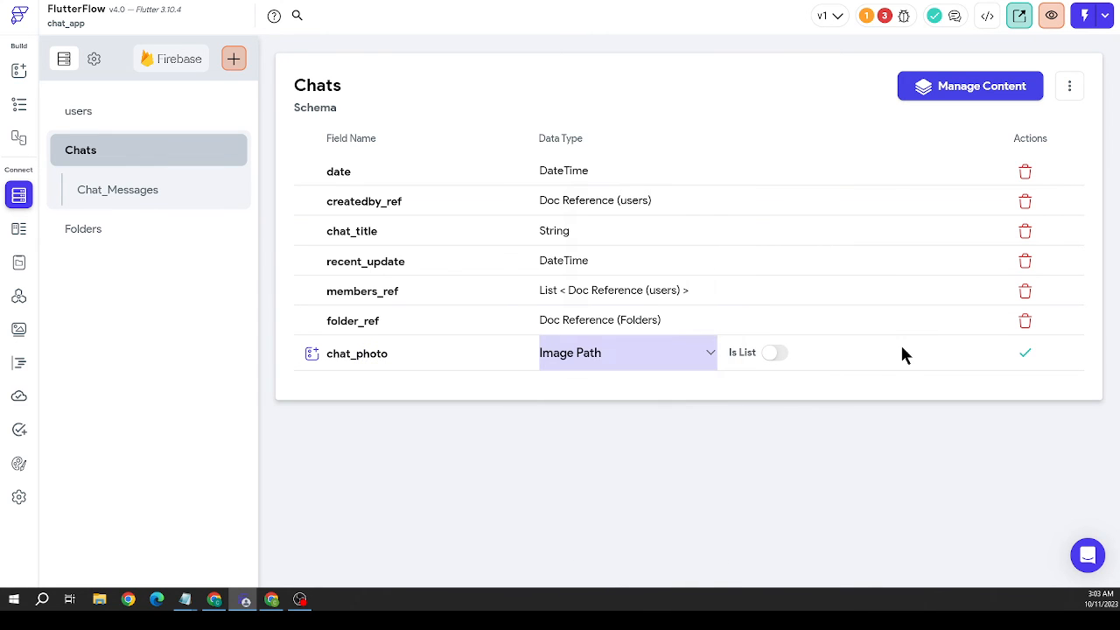
{"action": "left_click", "coordinate": [1026, 356]}
{"action": "left_click", "coordinate": [19, 108]}
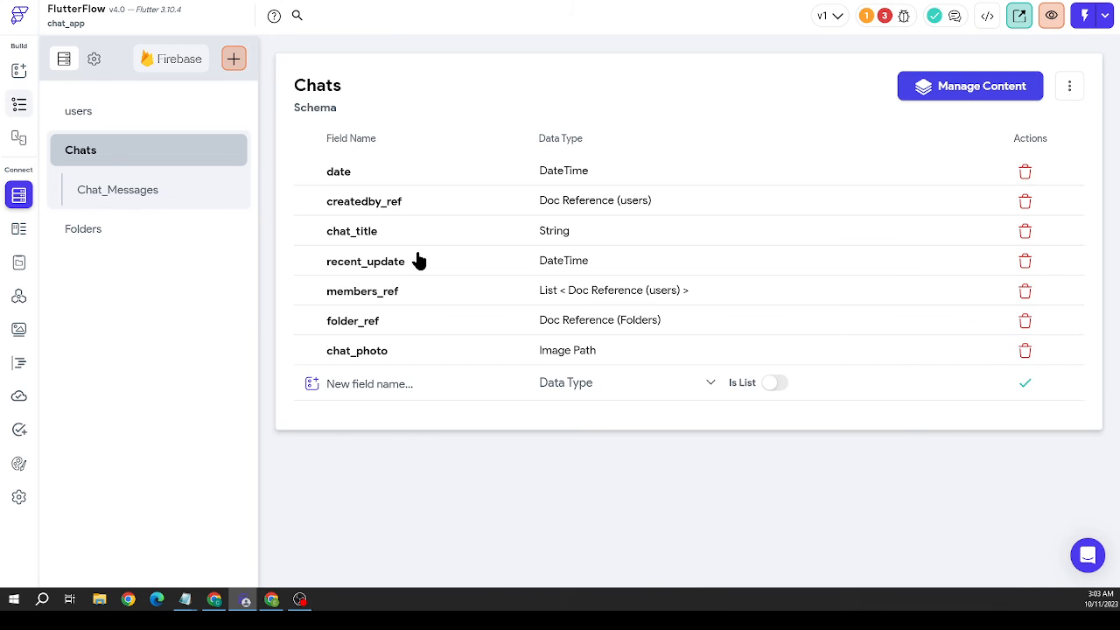
Copy the CircleImage's existing image URL and bind its path to chat_photo from the Chats Document
{"action": "scroll", "coordinate": [1056, 366], "scroll_direction": "down", "scroll_amount": 1}
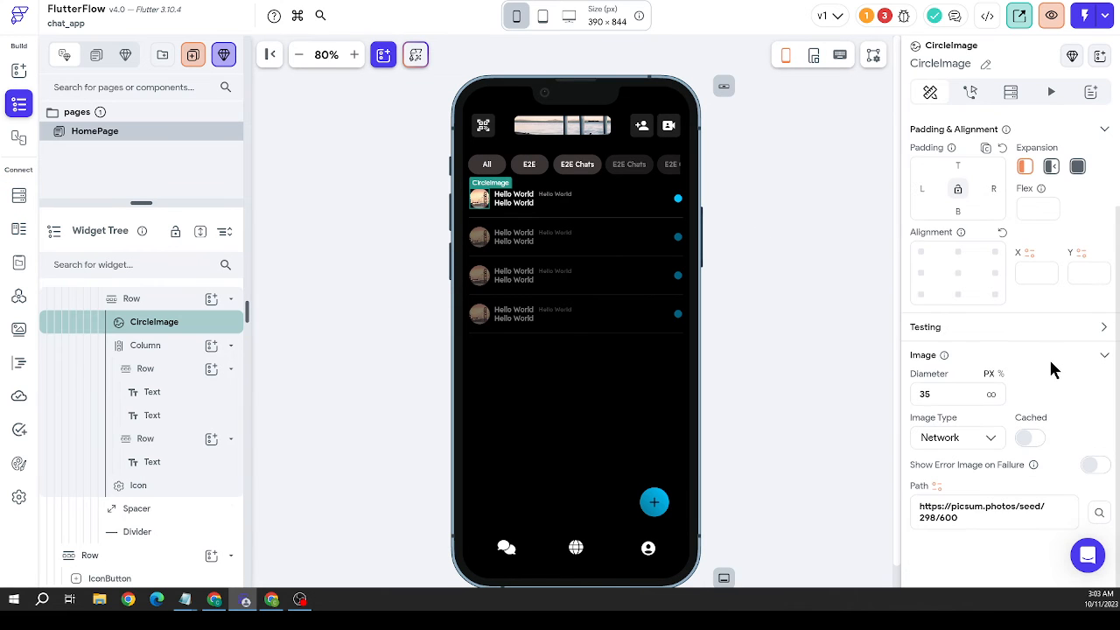
{"action": "triple_click", "coordinate": [977, 511]}
{"action": "key", "text": "ctrl+c"}
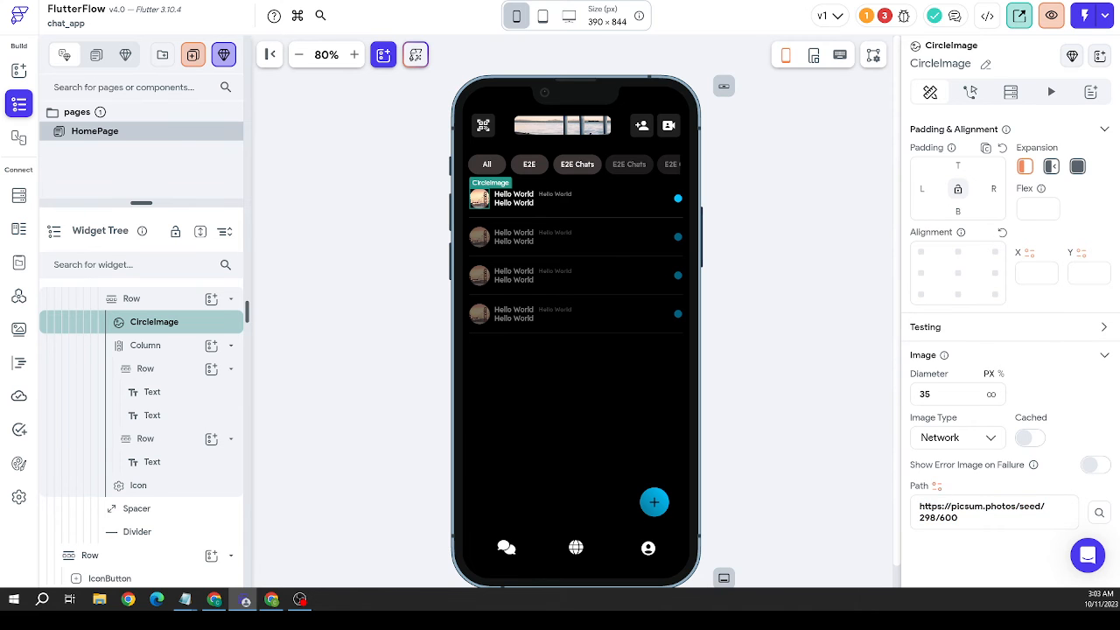
{"action": "left_click", "coordinate": [935, 486]}
{"action": "left_click", "coordinate": [739, 378]}
{"action": "scroll", "coordinate": [771, 414], "scroll_direction": "down", "scroll_amount": 1}
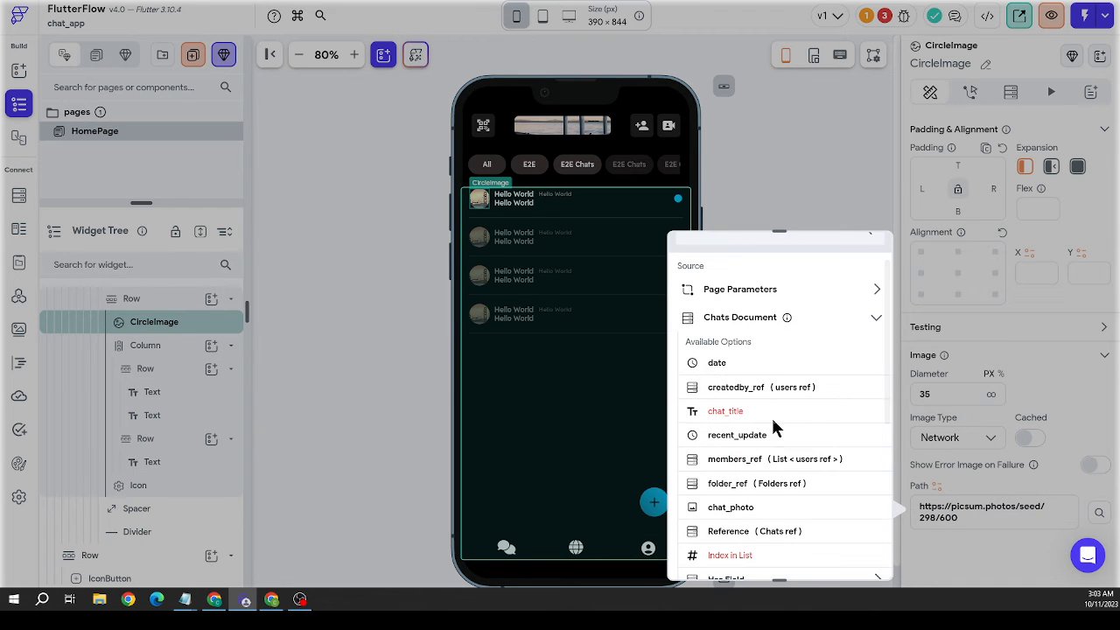
{"action": "scroll", "coordinate": [788, 452], "scroll_direction": "down", "scroll_amount": 1}
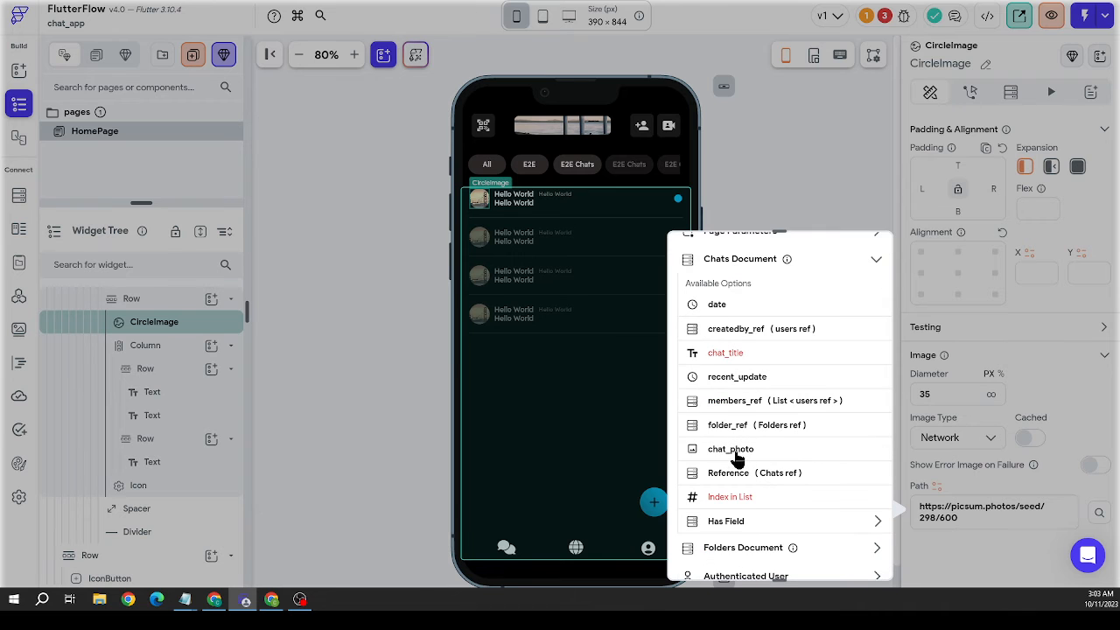
{"action": "left_click", "coordinate": [731, 449]}
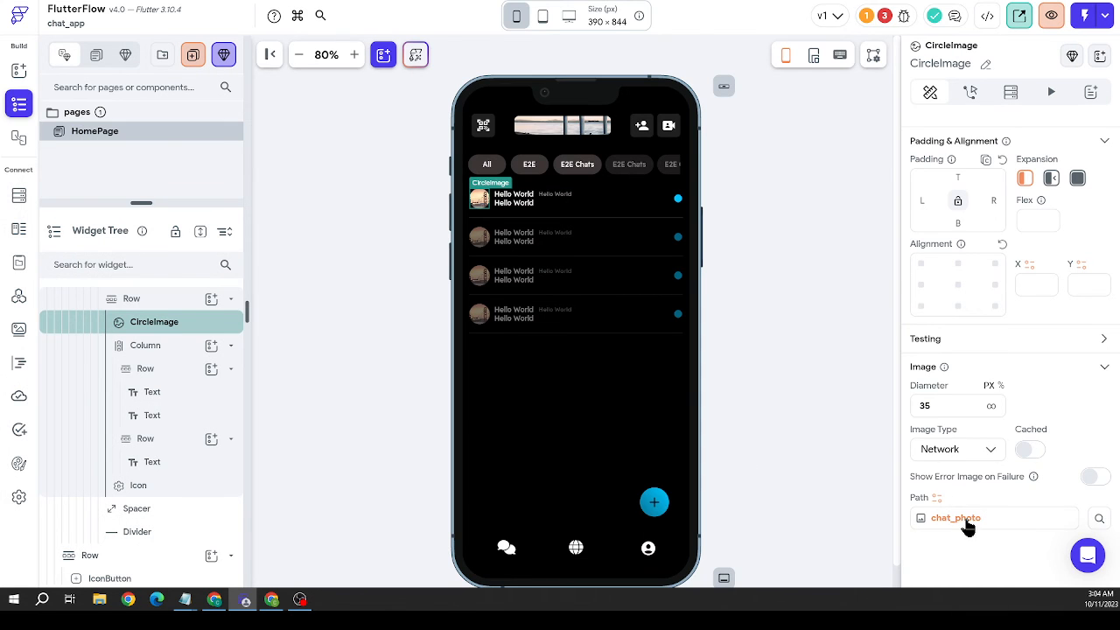
Set the copied image URL as the default value of the CircleImage's chat_photo path variable
{"action": "left_click", "coordinate": [962, 518]}
{"action": "left_click", "coordinate": [729, 477]}
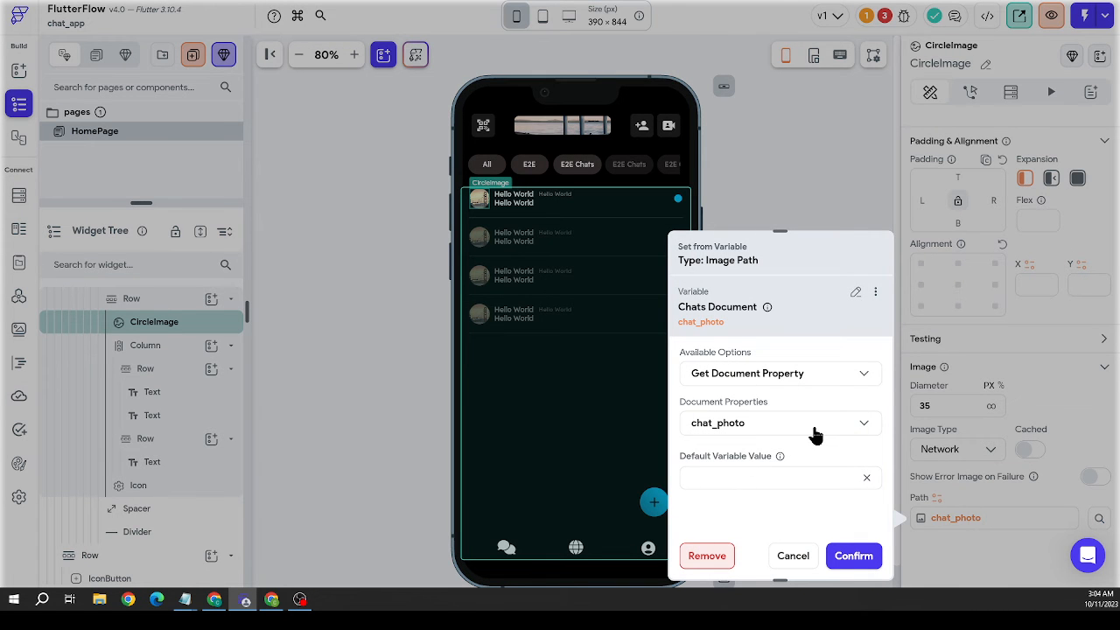
{"action": "key", "text": "ctrl+v"}
{"action": "left_click", "coordinate": [853, 558]}
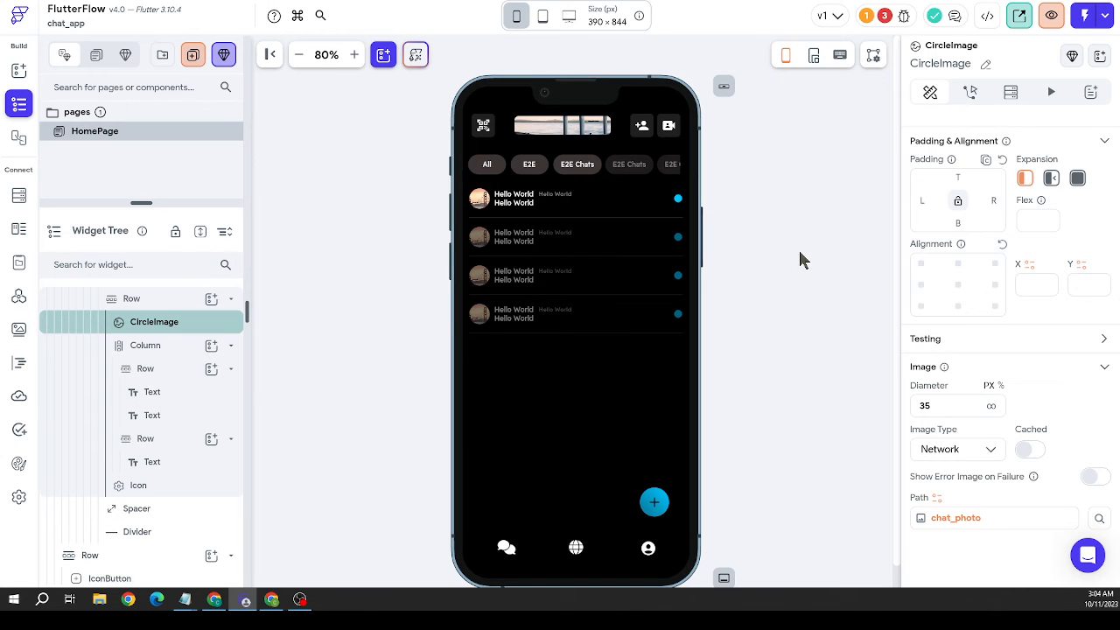
Bind the first text in the chat row to chat_title from the Chats Document
{"action": "left_click", "coordinate": [514, 194]}
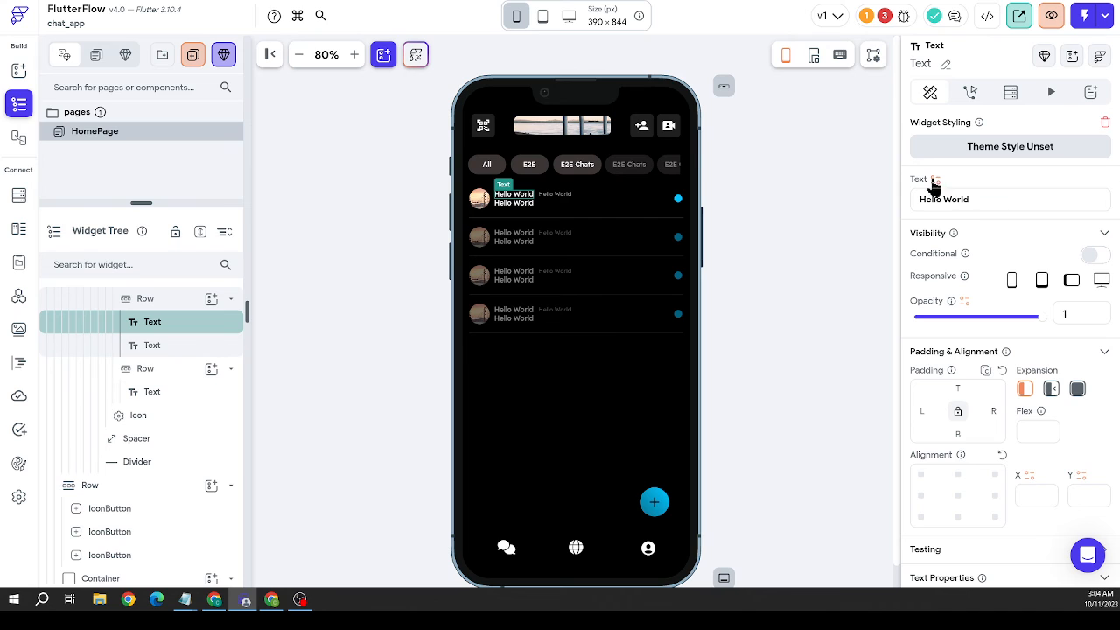
{"action": "left_click", "coordinate": [935, 178]}
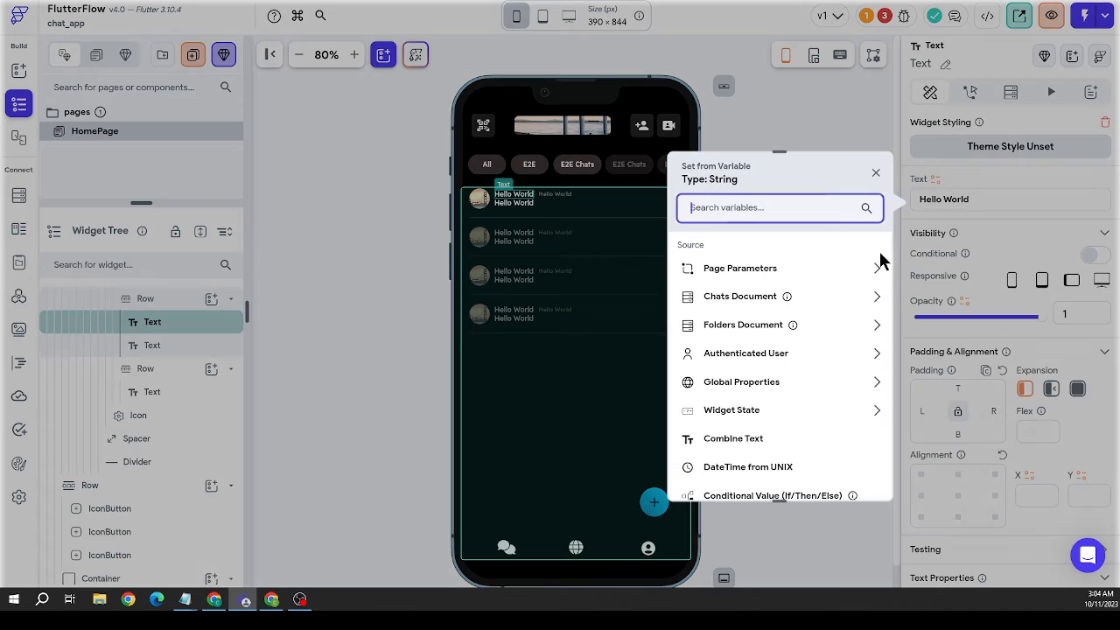
{"action": "left_click", "coordinate": [743, 306]}
{"action": "scroll", "coordinate": [767, 327], "scroll_direction": "down", "scroll_amount": 1}
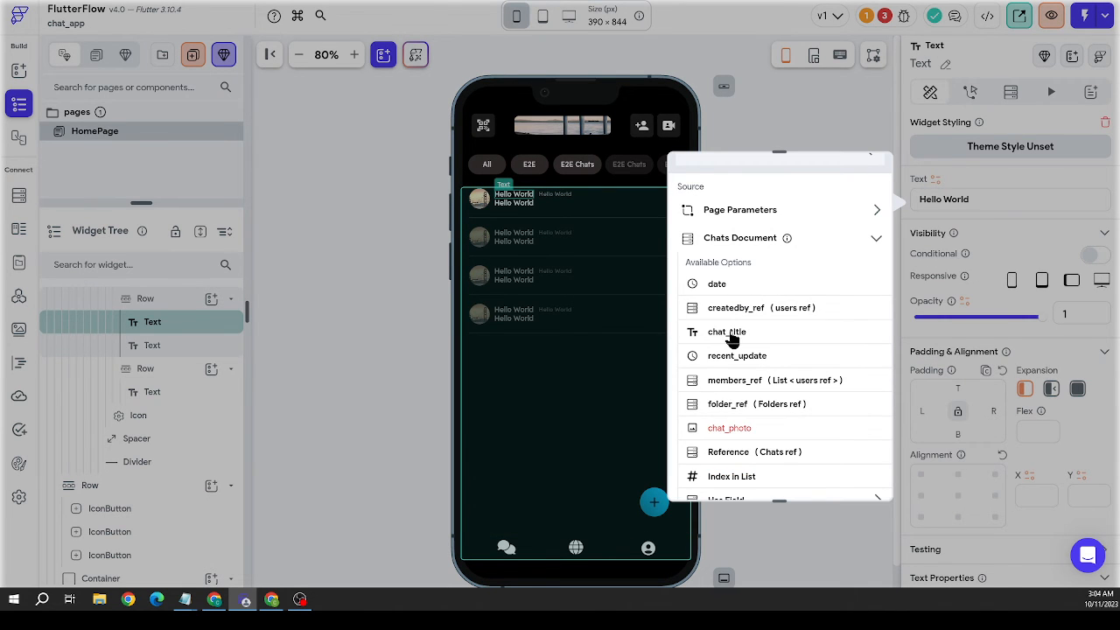
{"action": "left_click", "coordinate": [733, 338]}
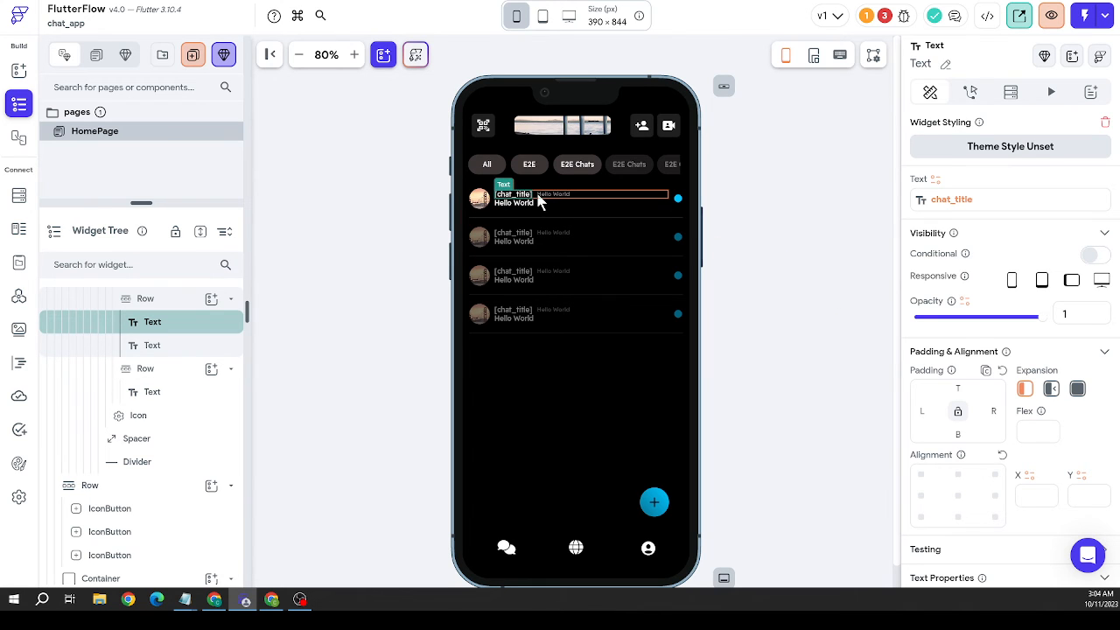
Choose recent_update from the Chats Document as the source for the small text beside the chat title
{"action": "left_click", "coordinate": [560, 194]}
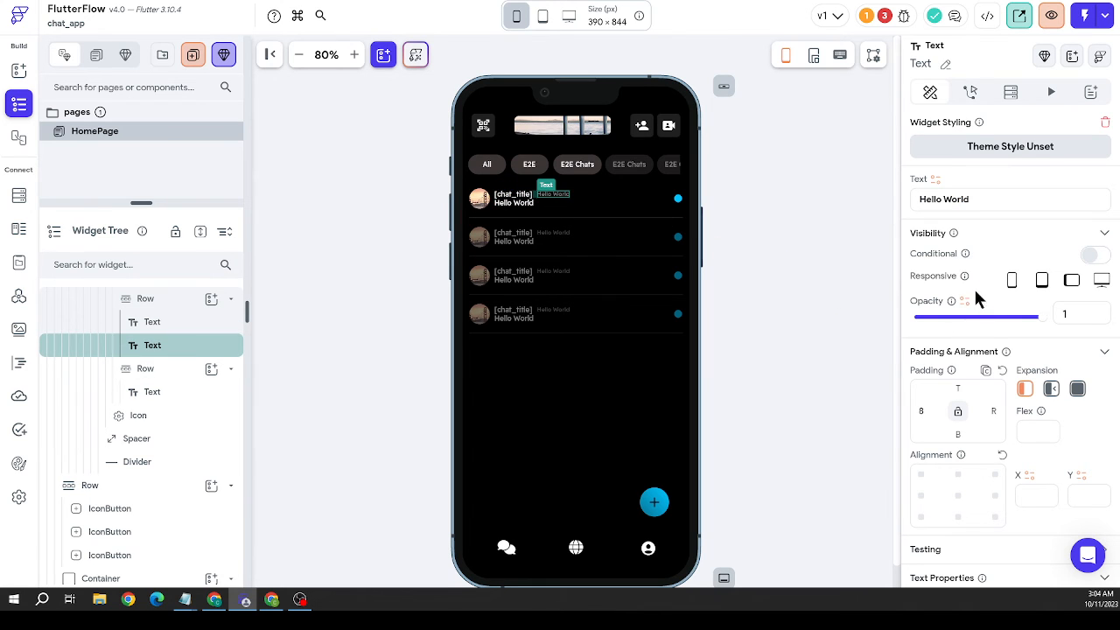
{"action": "left_click", "coordinate": [937, 179]}
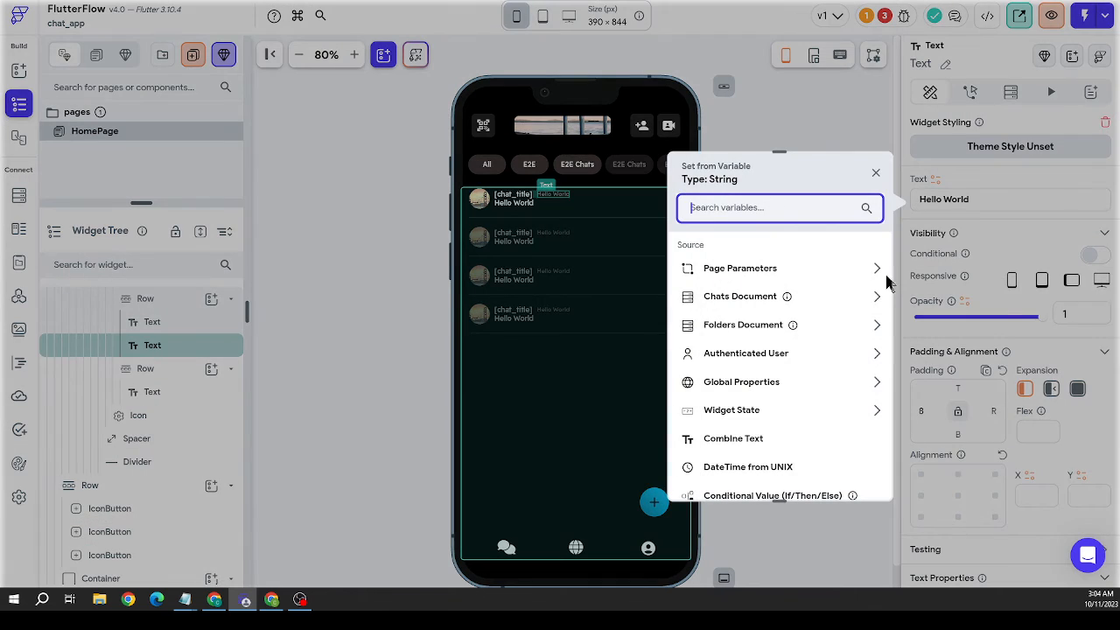
{"action": "left_click", "coordinate": [744, 298]}
{"action": "scroll", "coordinate": [782, 393], "scroll_direction": "down", "scroll_amount": 1}
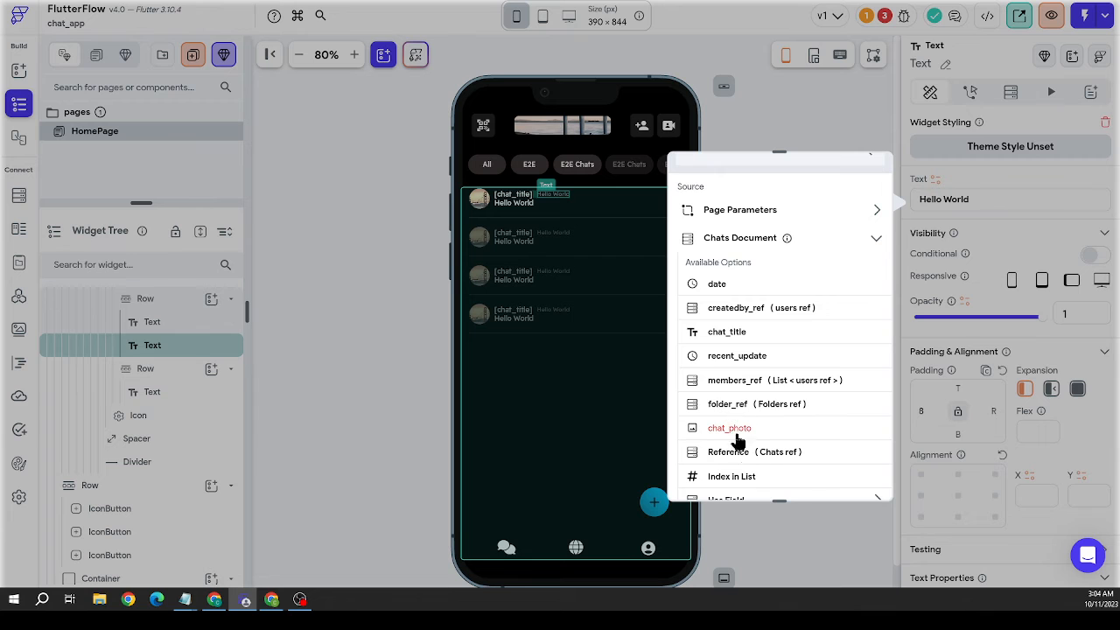
{"action": "left_click", "coordinate": [732, 357]}
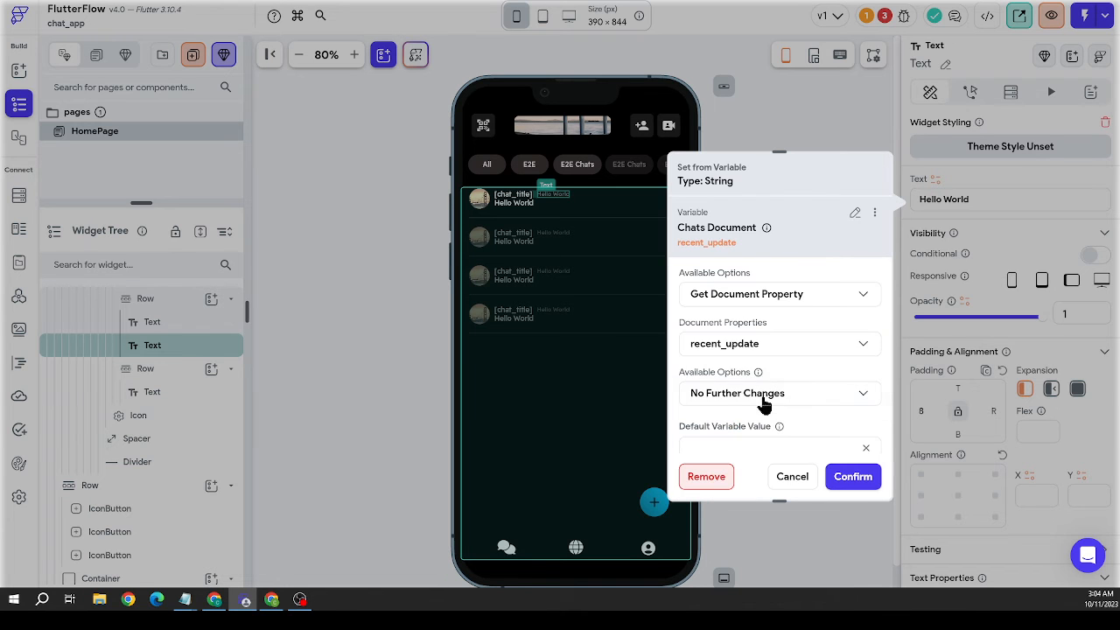
Format the recent_update text with DateTime Format, relative => a moment ago, and confirm the binding
{"action": "left_click", "coordinate": [767, 396]}
{"action": "left_click", "coordinate": [768, 322]}
{"action": "scroll", "coordinate": [764, 405], "scroll_direction": "down", "scroll_amount": 1}
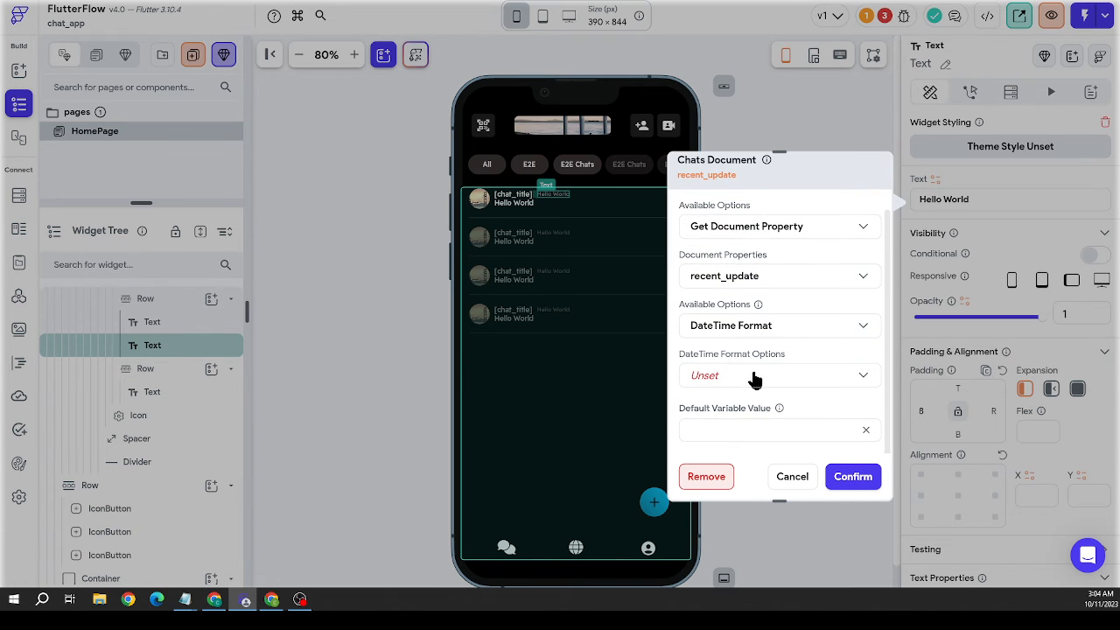
{"action": "left_click", "coordinate": [750, 377]}
{"action": "left_click", "coordinate": [744, 48]}
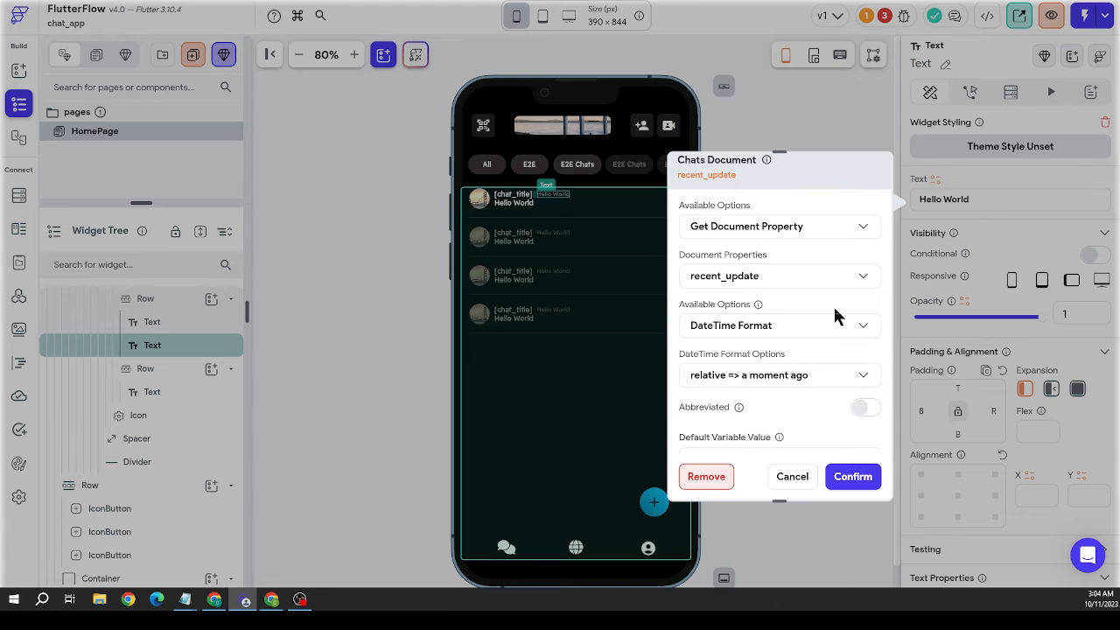
{"action": "left_click", "coordinate": [853, 476]}
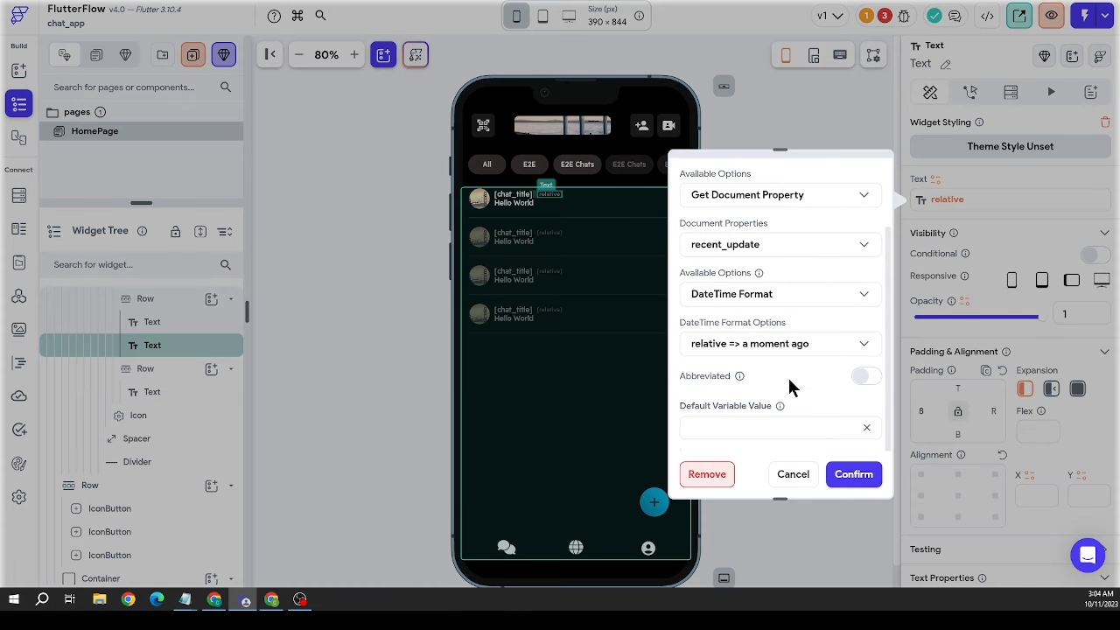
{"action": "left_click", "coordinate": [866, 375]}
{"action": "left_click", "coordinate": [796, 90]}
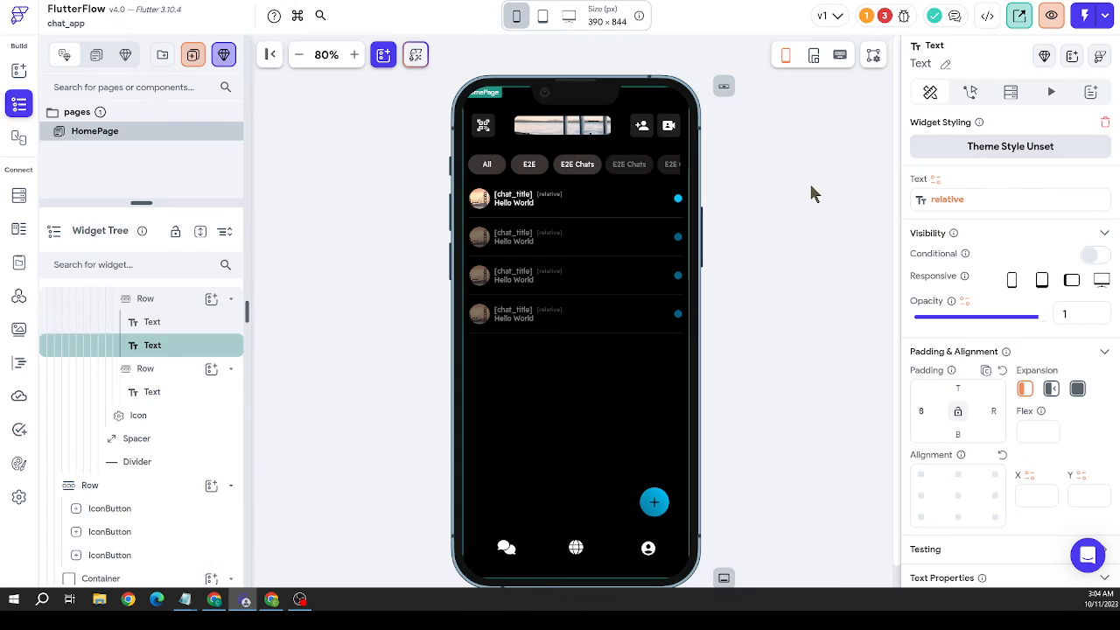
{"action": "left_click", "coordinate": [532, 217]}
{"action": "right_click", "coordinate": [532, 218]}
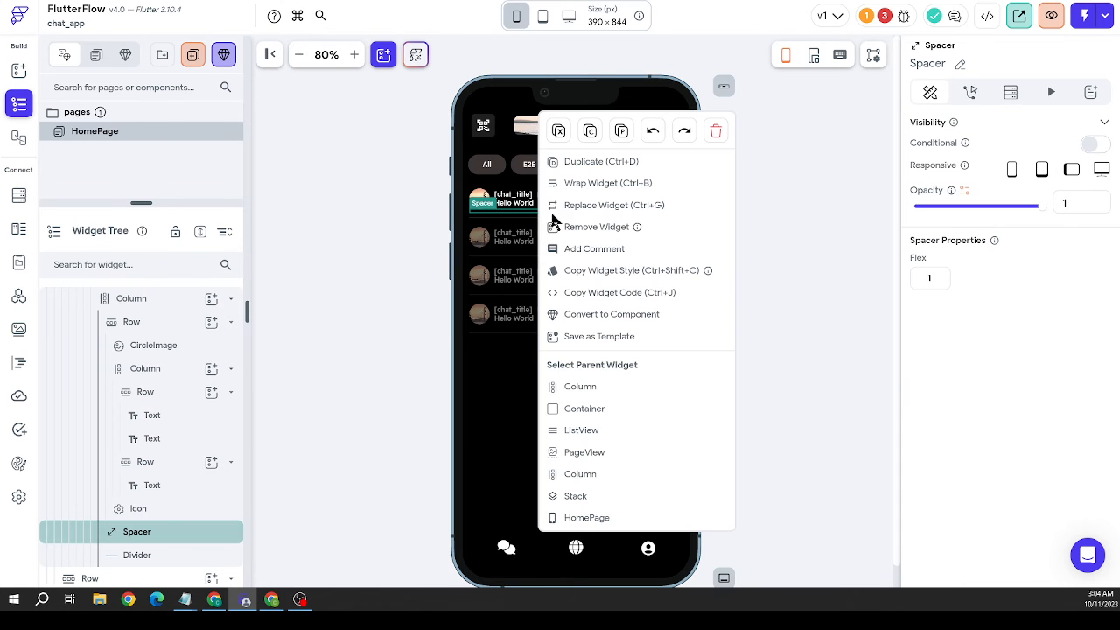
{"action": "left_click", "coordinate": [599, 410]}
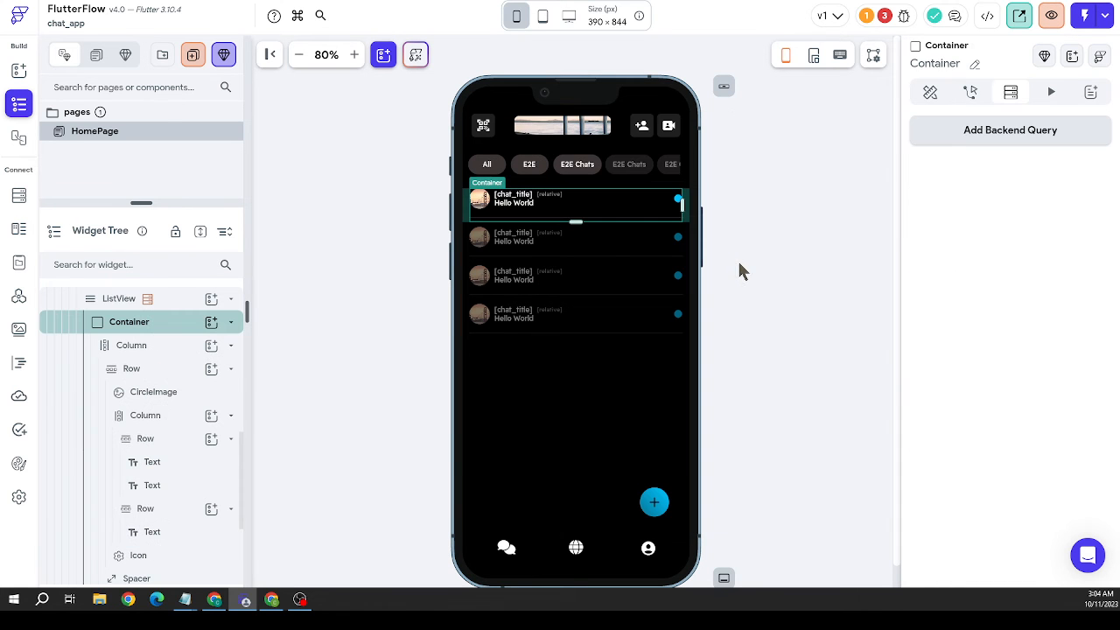
{"action": "left_click", "coordinate": [976, 143]}
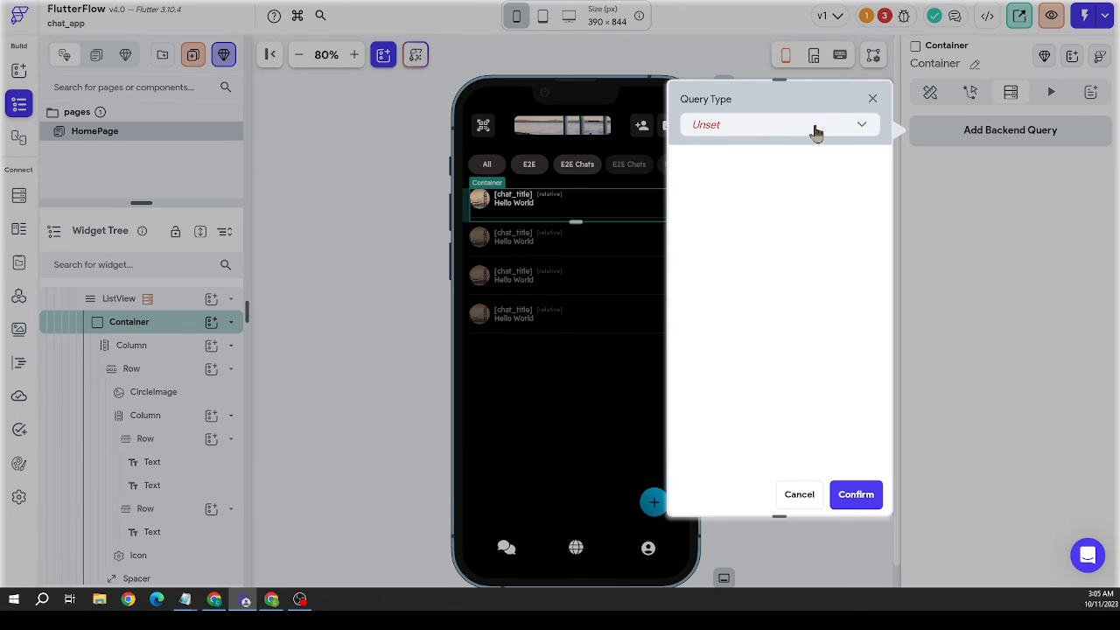
{"action": "left_click", "coordinate": [873, 99]}
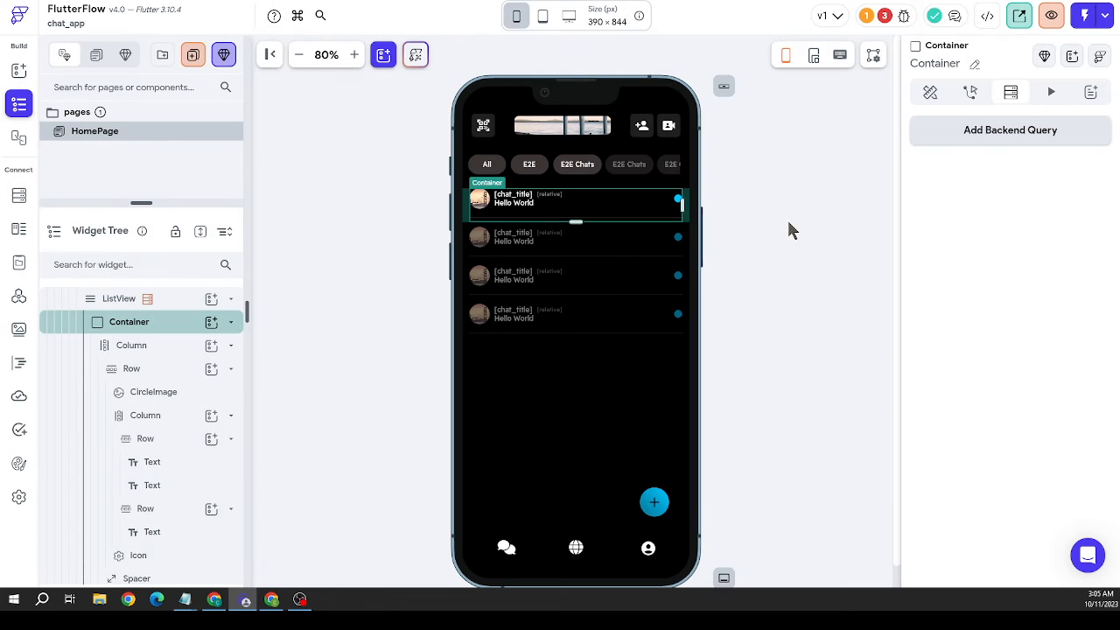
Enter recent_message_ref as the name of a new field in the Chats collection schema
{"action": "left_click", "coordinate": [18, 196]}
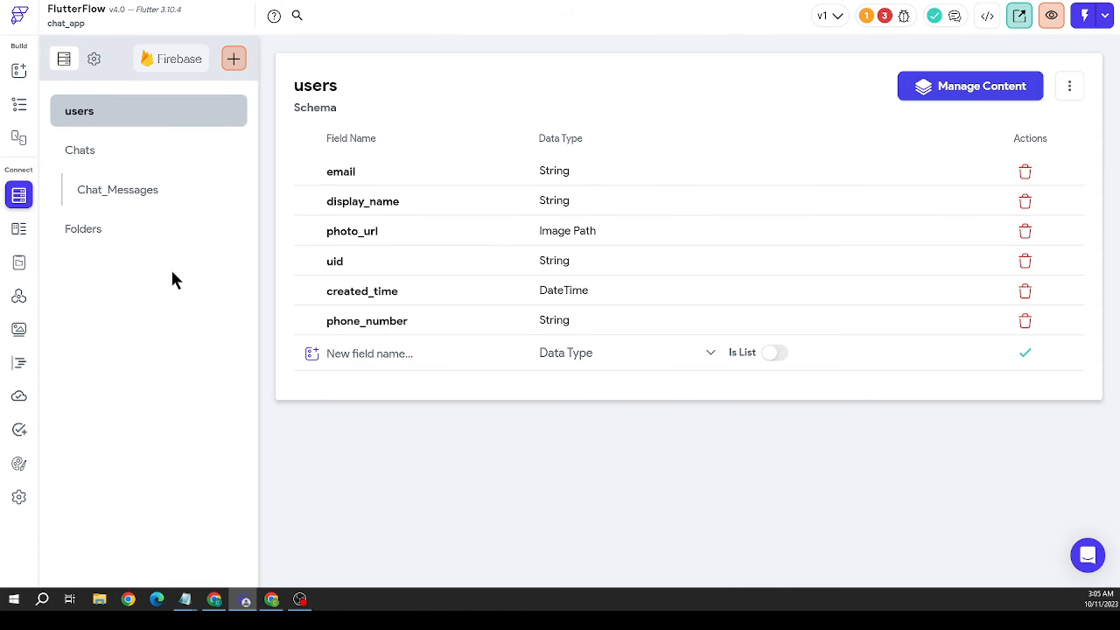
{"action": "left_click", "coordinate": [108, 157]}
{"action": "left_click", "coordinate": [374, 385]}
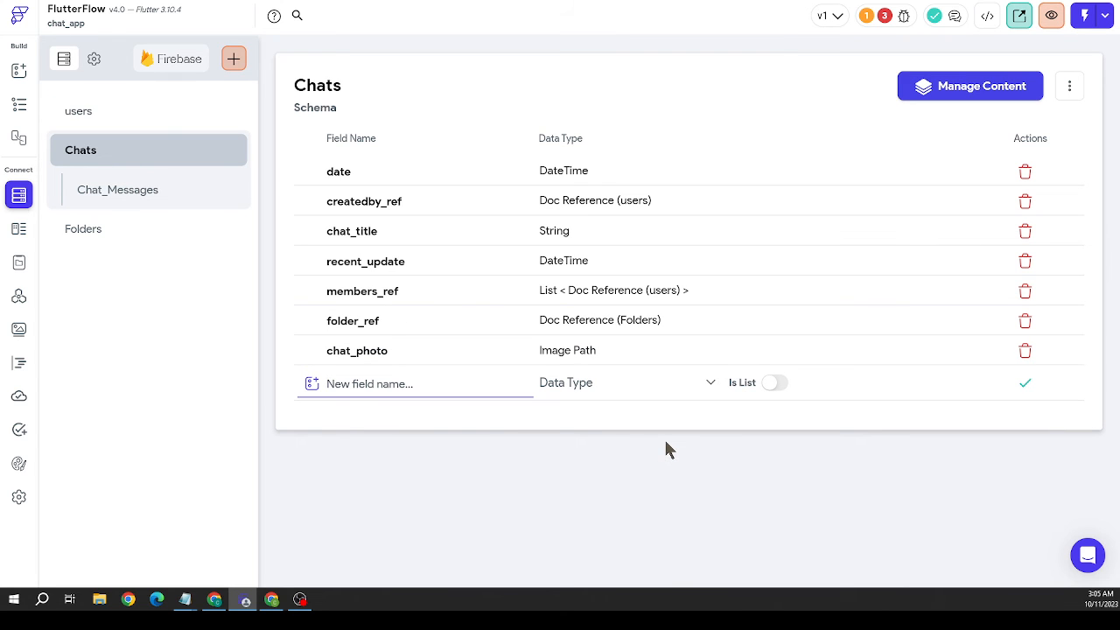
{"action": "type", "text": "recent_message_ref"}
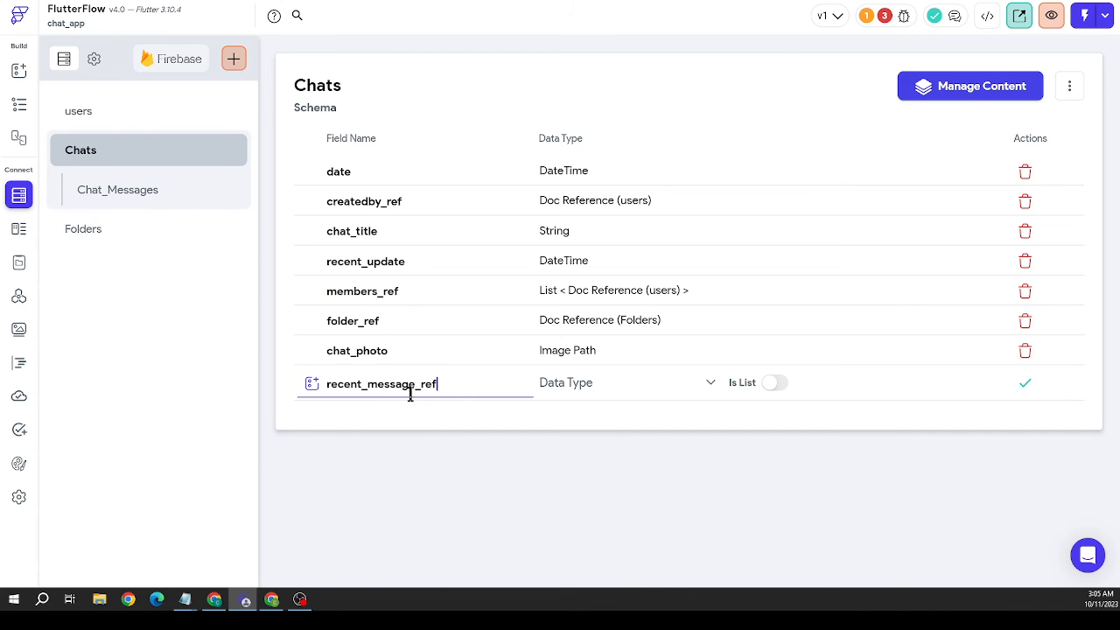
{"action": "left_click_drag", "start_coordinate": [445, 387], "coordinate": [359, 386]}
{"action": "left_click", "coordinate": [330, 385]}
Make recent_message_ref a Document Reference to Chat_Messages and add the field to the Chats schema
{"action": "left_click", "coordinate": [583, 393]}
{"action": "left_click", "coordinate": [621, 425]}
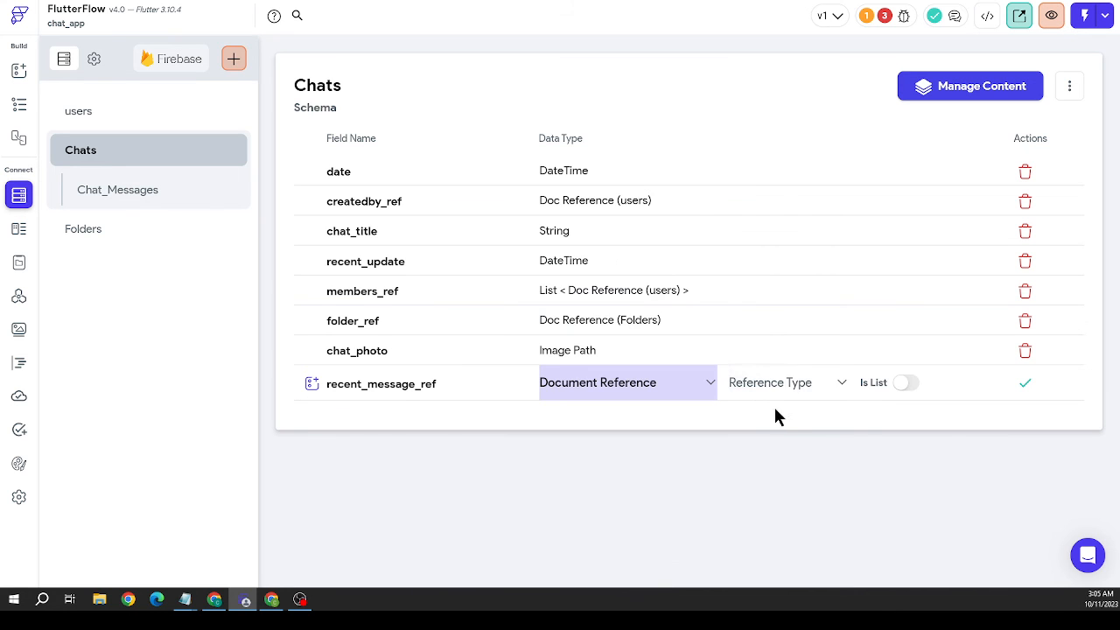
{"action": "left_click", "coordinate": [772, 396]}
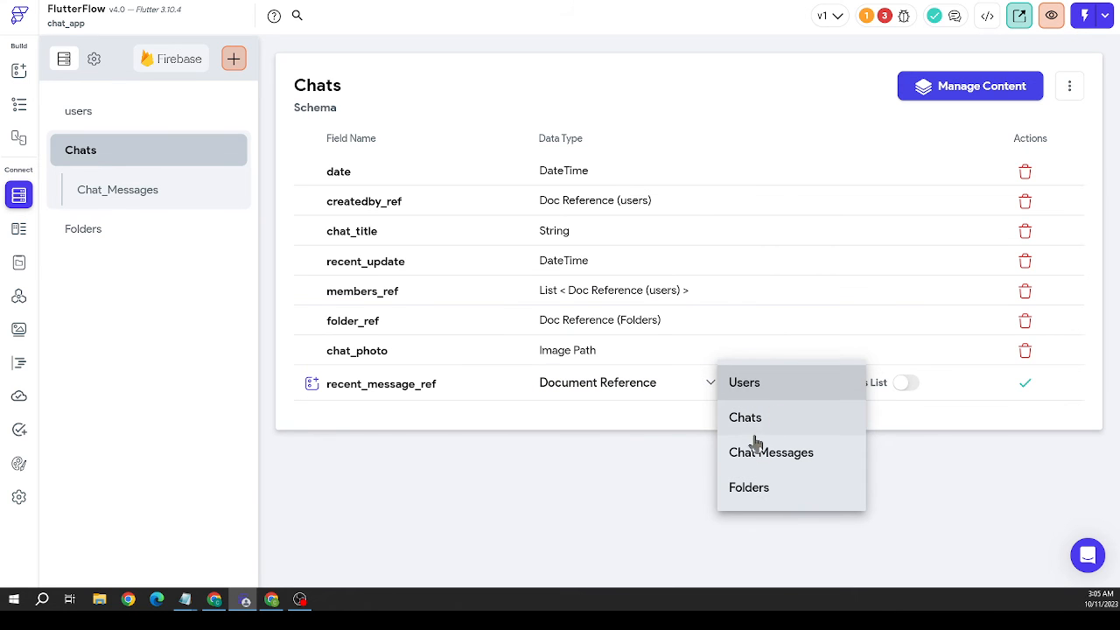
{"action": "left_click", "coordinate": [815, 448]}
{"action": "left_click", "coordinate": [1024, 385]}
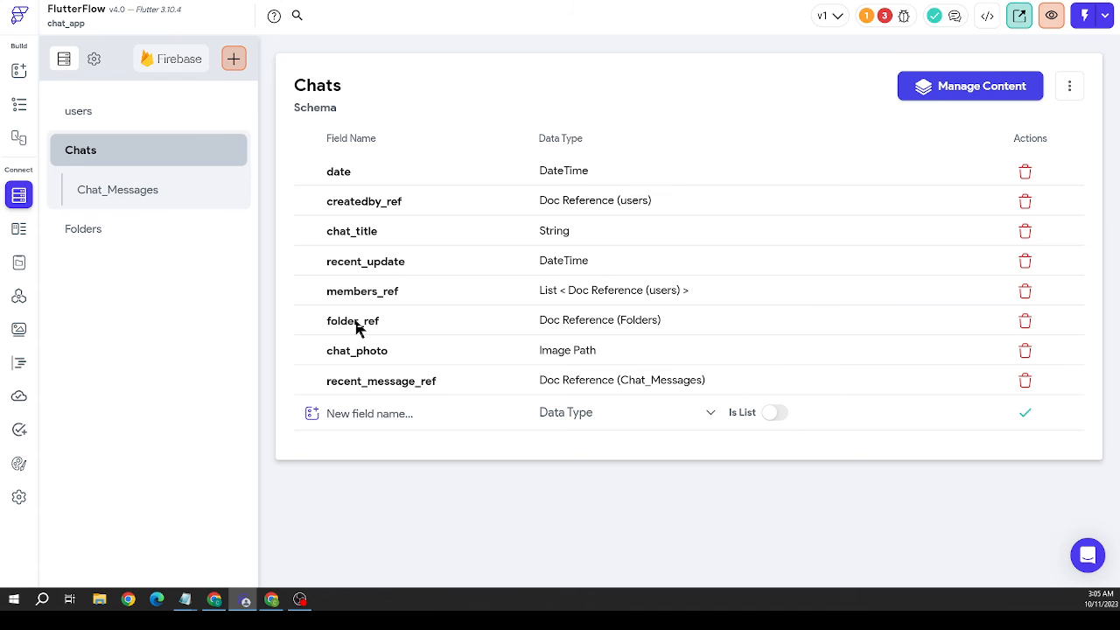
On HomePage, give the chat item's outer Row a Document from Reference backend query on the Chat_Messages collection
{"action": "left_click", "coordinate": [20, 105]}
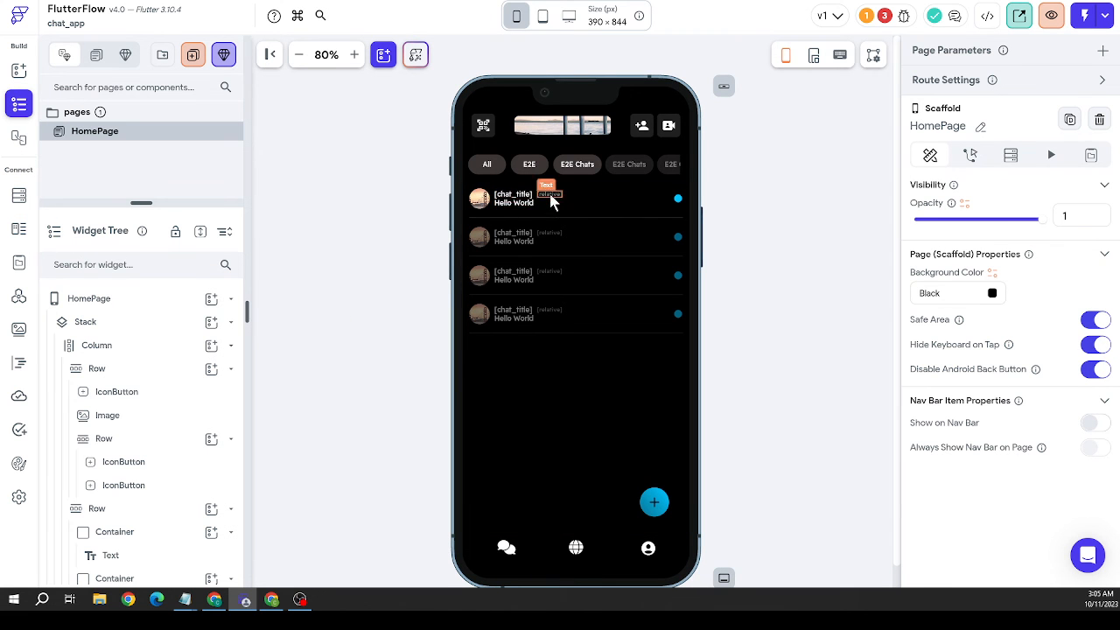
{"action": "left_click", "coordinate": [502, 217]}
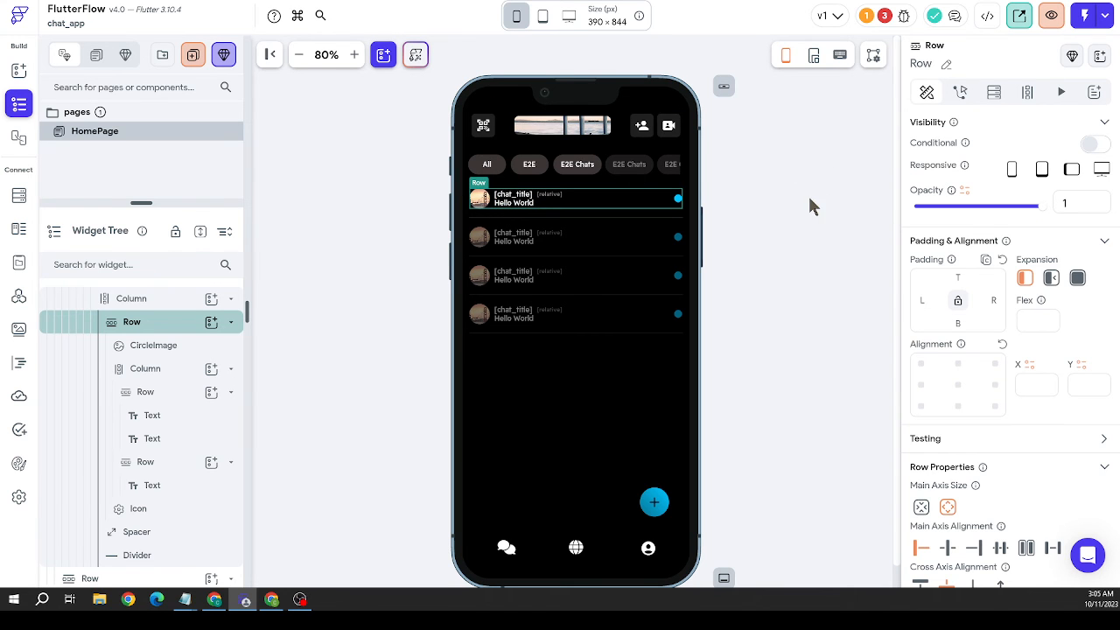
{"action": "mouse_move", "coordinate": [952, 123]}
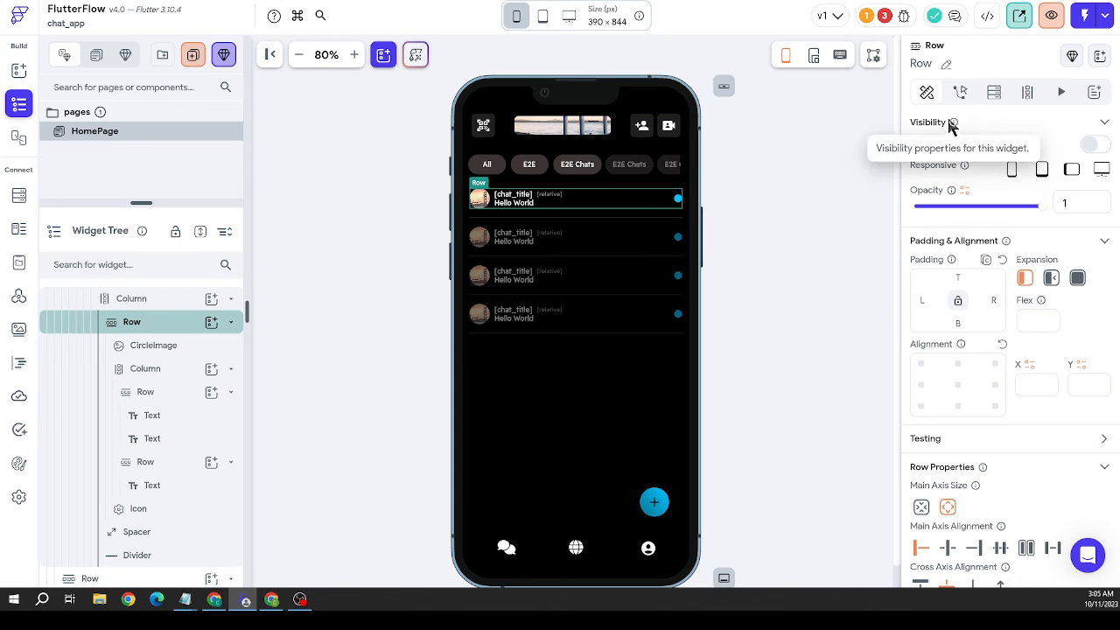
{"action": "left_click", "coordinate": [994, 93]}
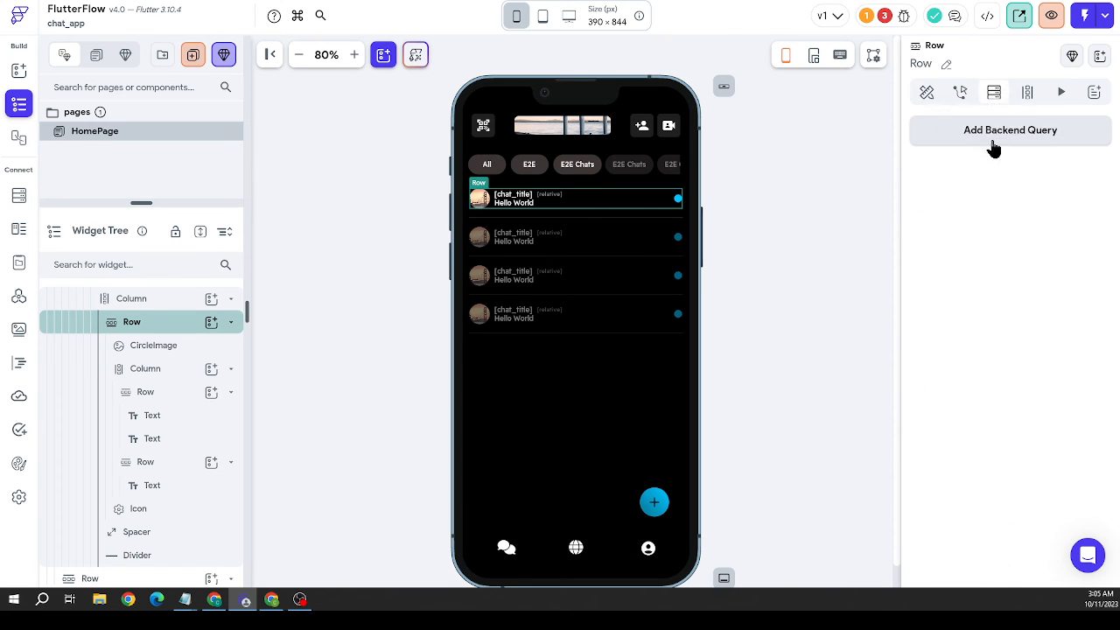
{"action": "left_click", "coordinate": [993, 136]}
{"action": "left_click", "coordinate": [831, 125]}
{"action": "left_click", "coordinate": [831, 125]}
{"action": "left_click", "coordinate": [751, 159]}
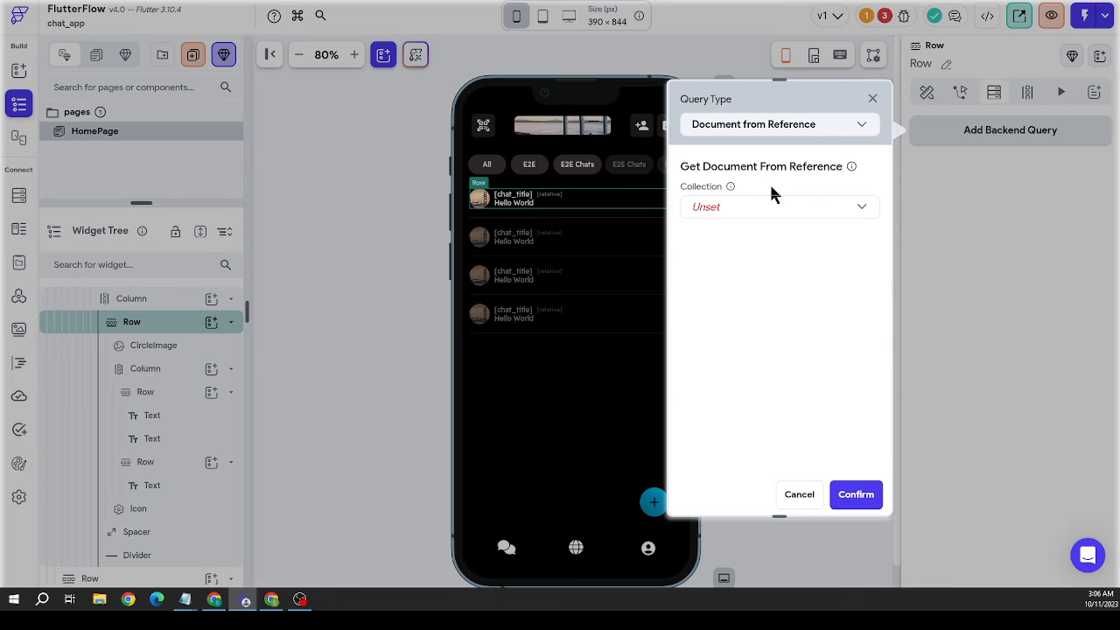
{"action": "left_click", "coordinate": [770, 199]}
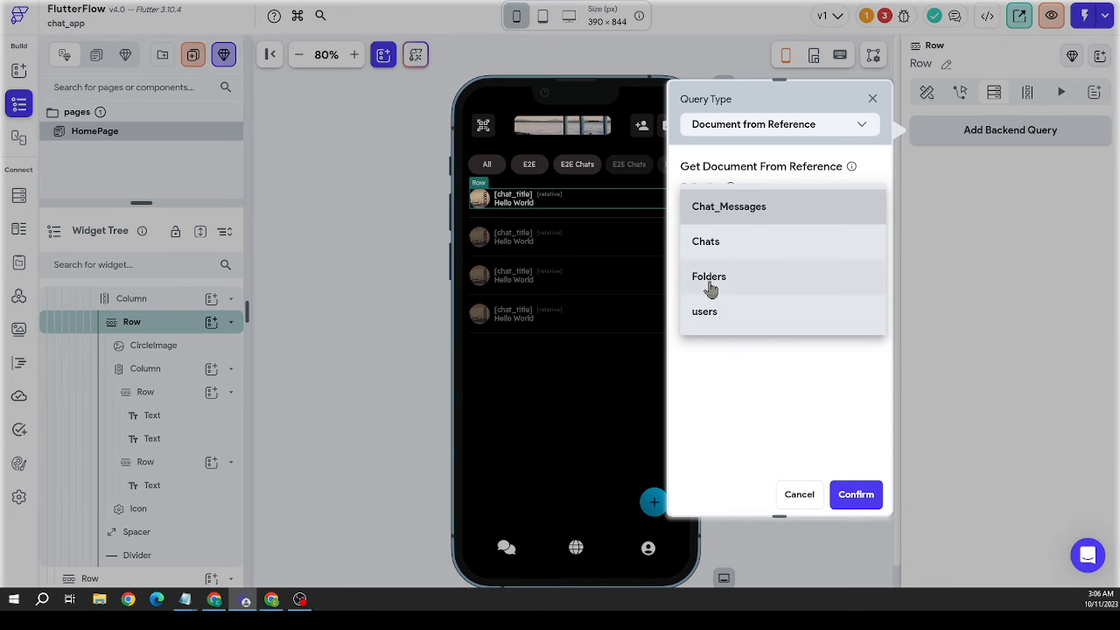
{"action": "left_click", "coordinate": [729, 215]}
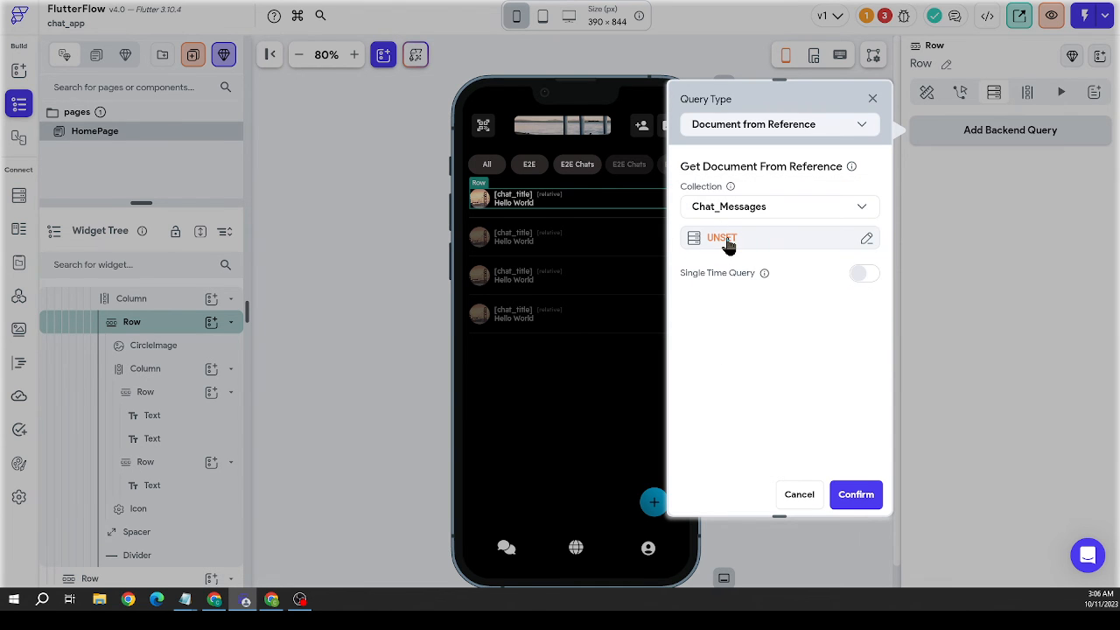
Use recent_message_ref from the Chats Document as the Row query's reference and confirm the query
{"action": "left_click", "coordinate": [727, 244]}
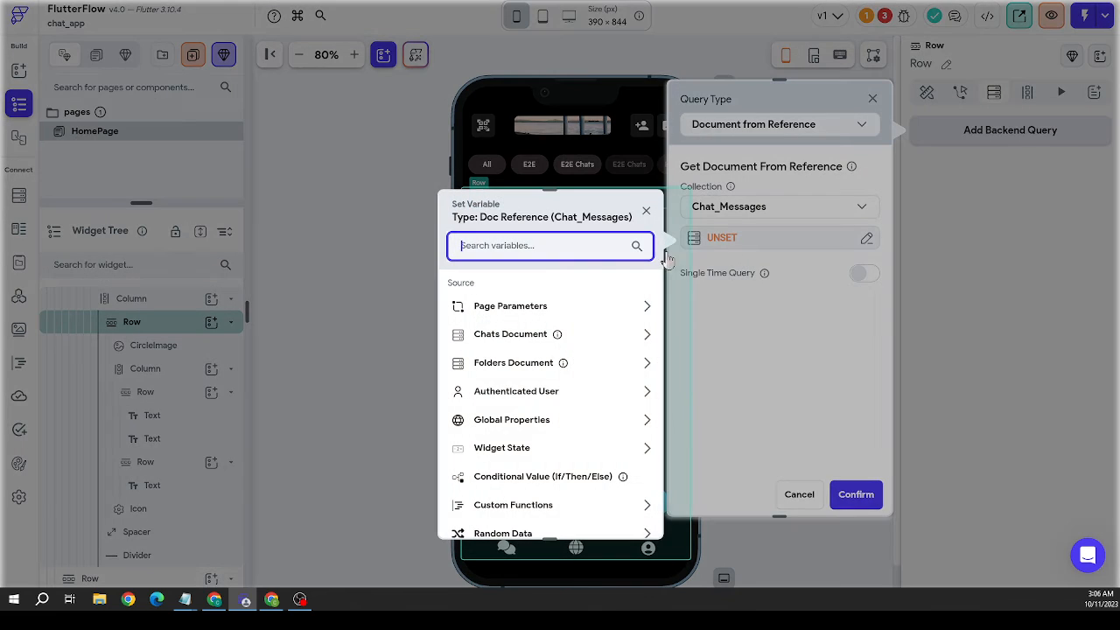
{"action": "left_click", "coordinate": [509, 336]}
{"action": "scroll", "coordinate": [570, 362], "scroll_direction": "down", "scroll_amount": 3}
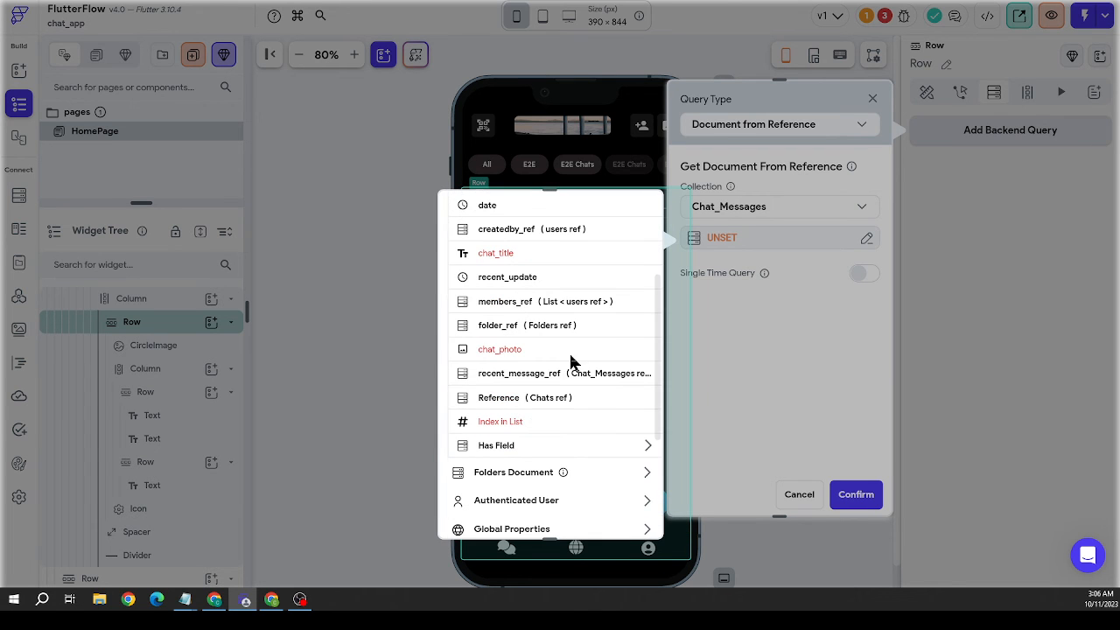
{"action": "left_click", "coordinate": [524, 375]}
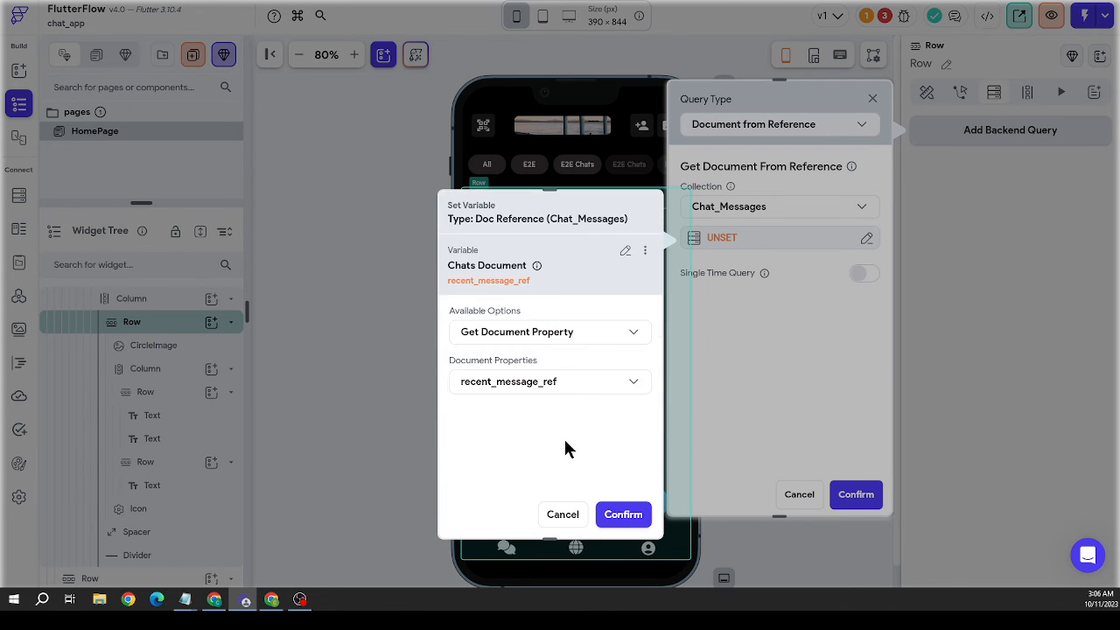
{"action": "left_click", "coordinate": [623, 514]}
{"action": "left_click", "coordinate": [851, 493]}
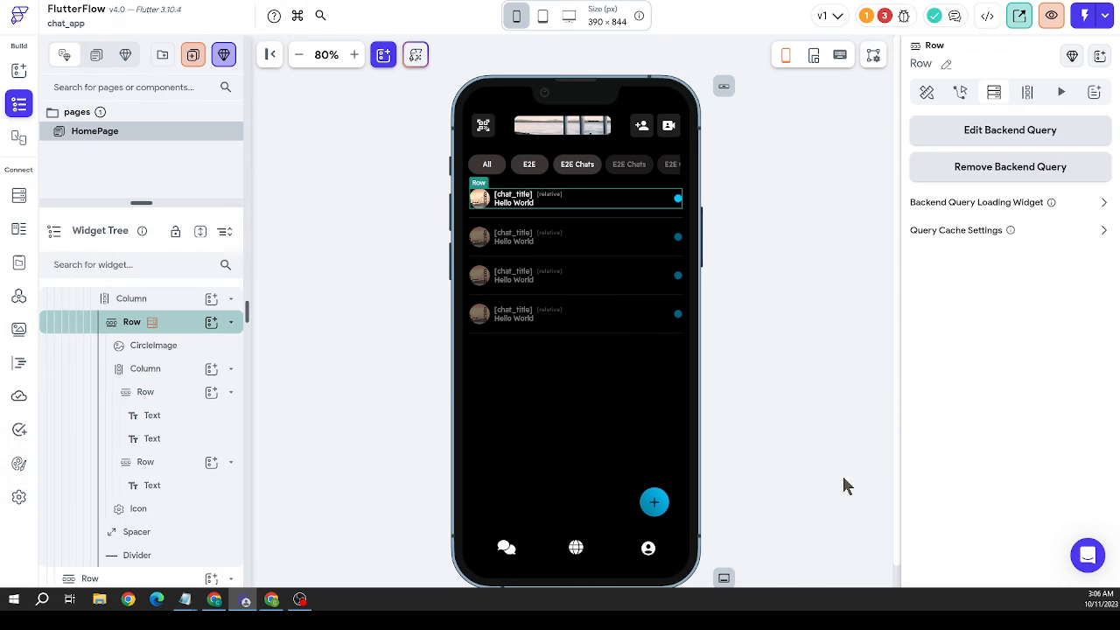
Bind the Hello World text under the chat title to message from the Chat_Messages Document
{"action": "left_click", "coordinate": [795, 289]}
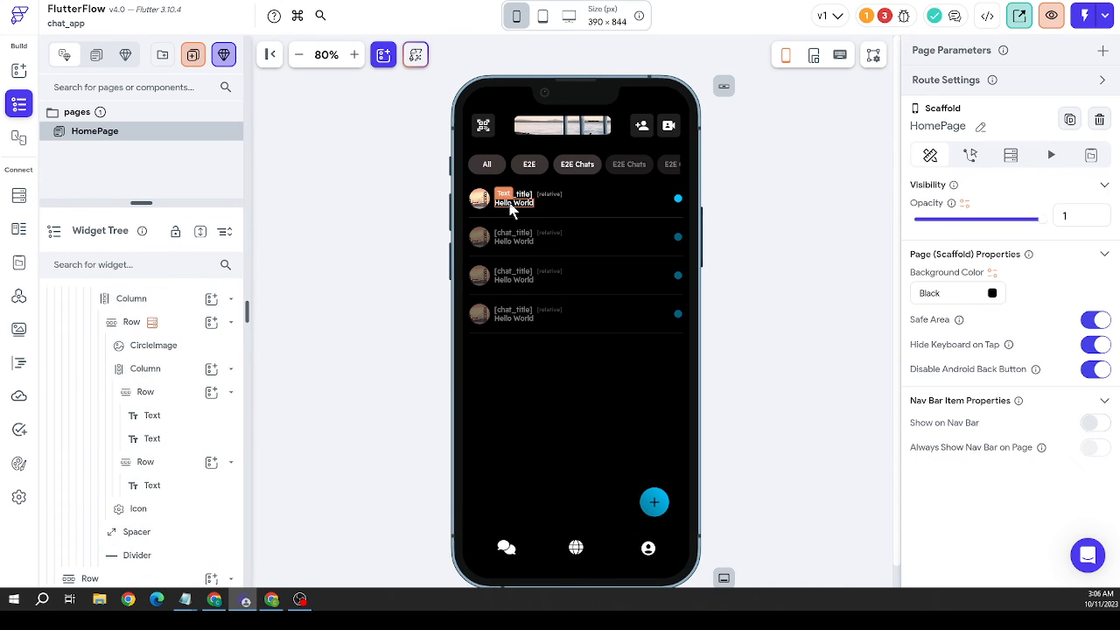
{"action": "left_click", "coordinate": [514, 206]}
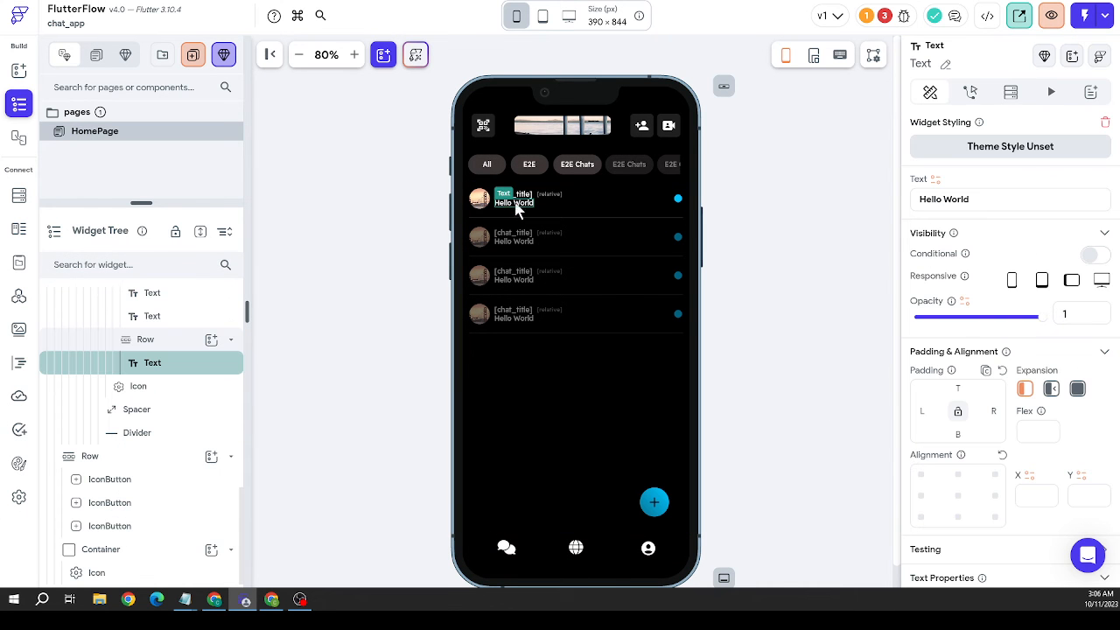
{"action": "left_click", "coordinate": [936, 178]}
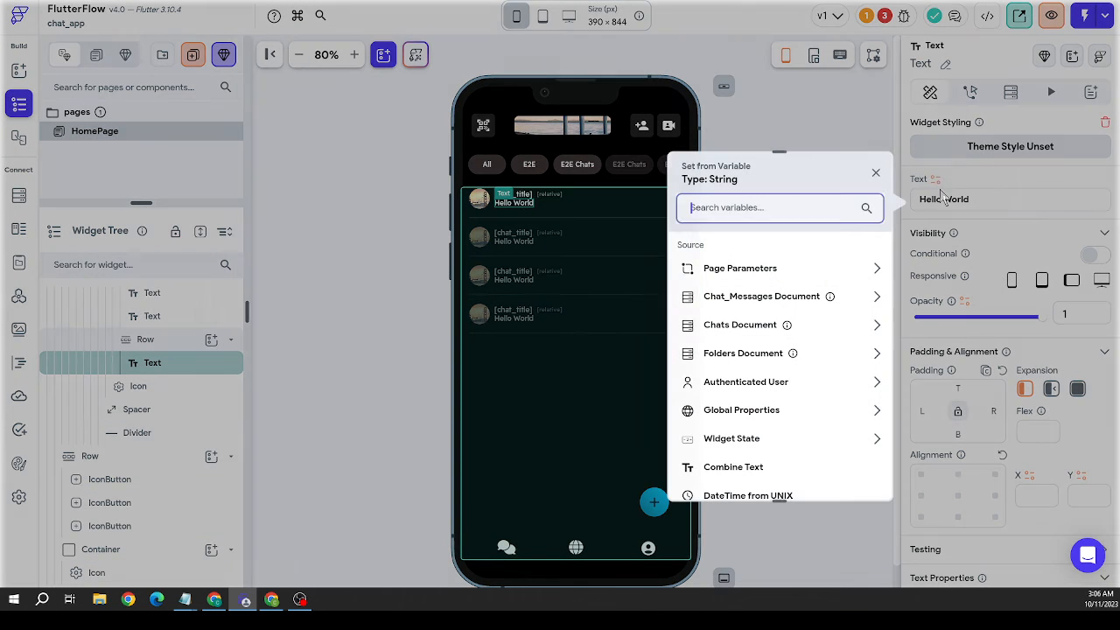
{"action": "left_click", "coordinate": [771, 301]}
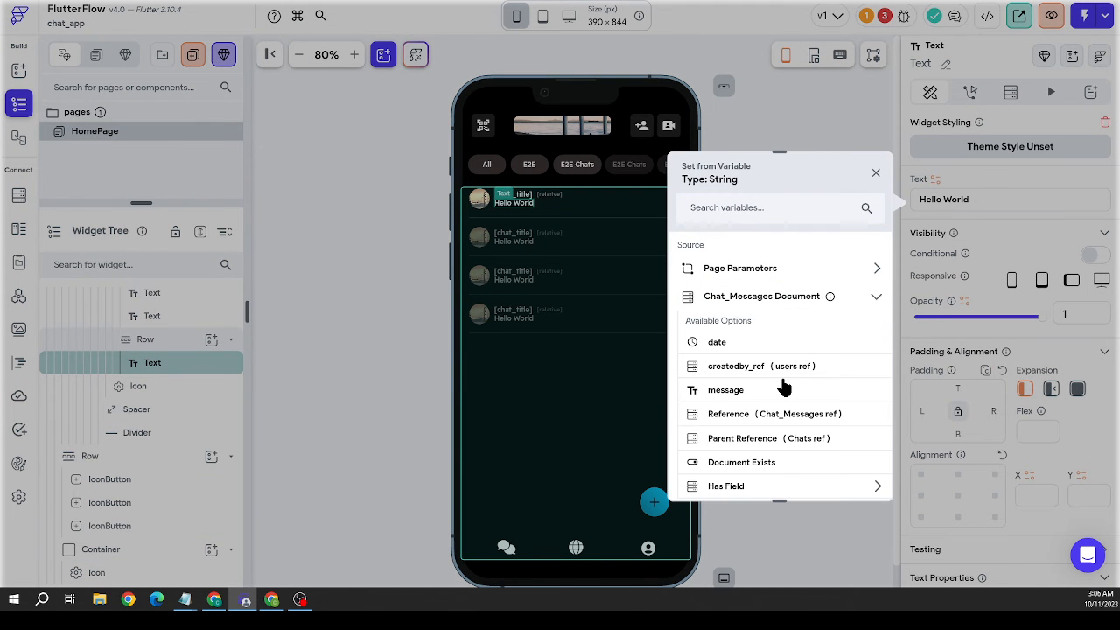
{"action": "left_click", "coordinate": [733, 396]}
Expand the message text so it fills the available width of its row
{"action": "scroll", "coordinate": [968, 325], "scroll_direction": "down", "scroll_amount": 5}
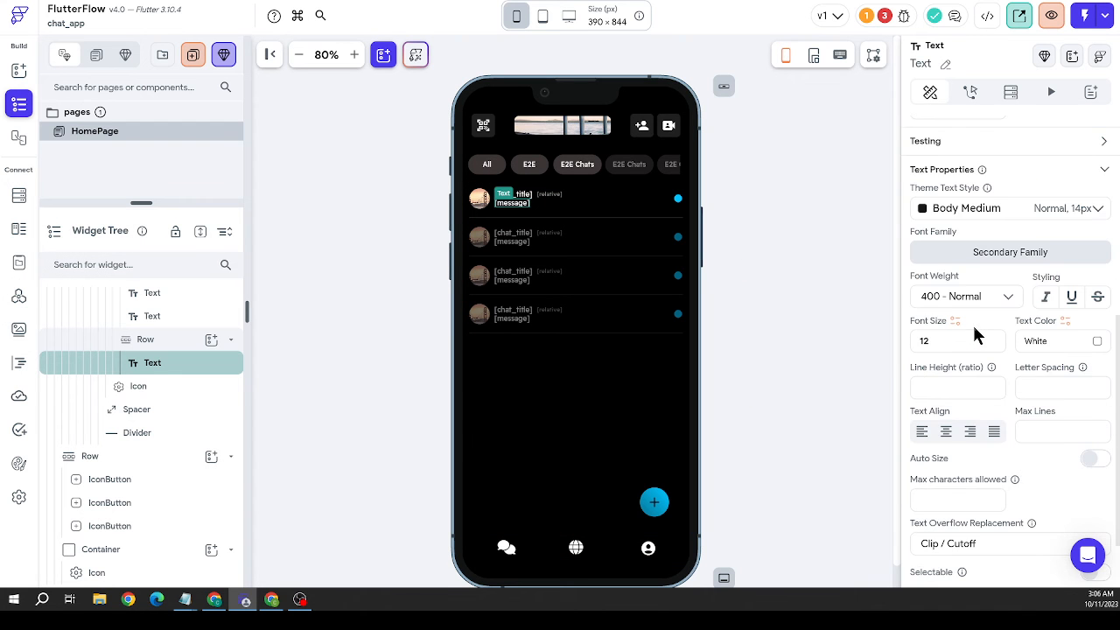
{"action": "scroll", "coordinate": [972, 322], "scroll_direction": "down", "scroll_amount": 1}
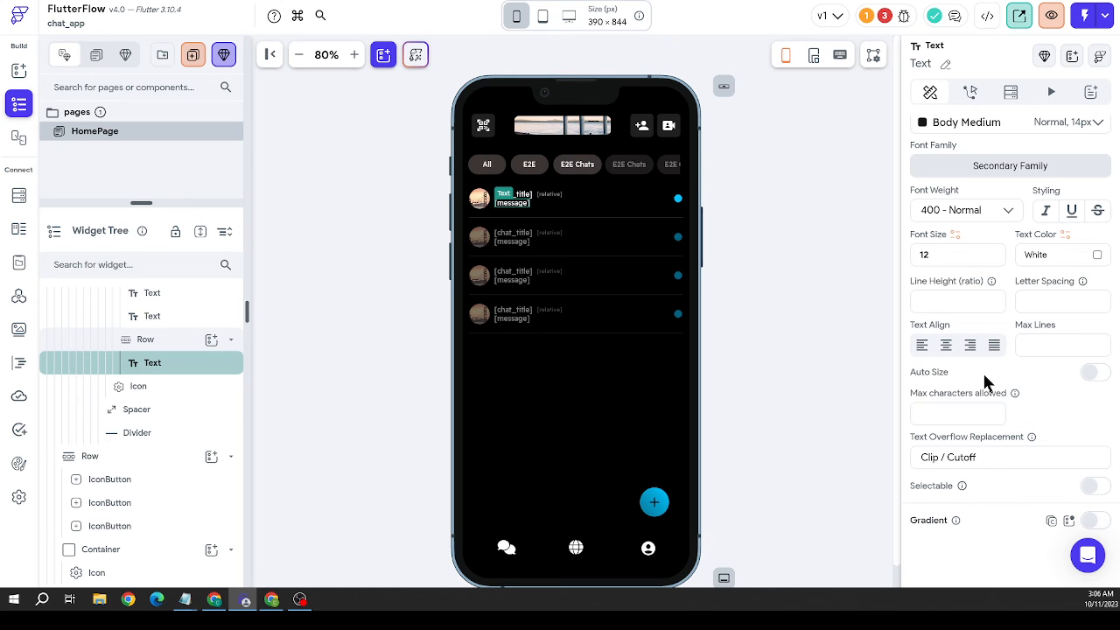
{"action": "scroll", "coordinate": [982, 370], "scroll_direction": "up", "scroll_amount": 3}
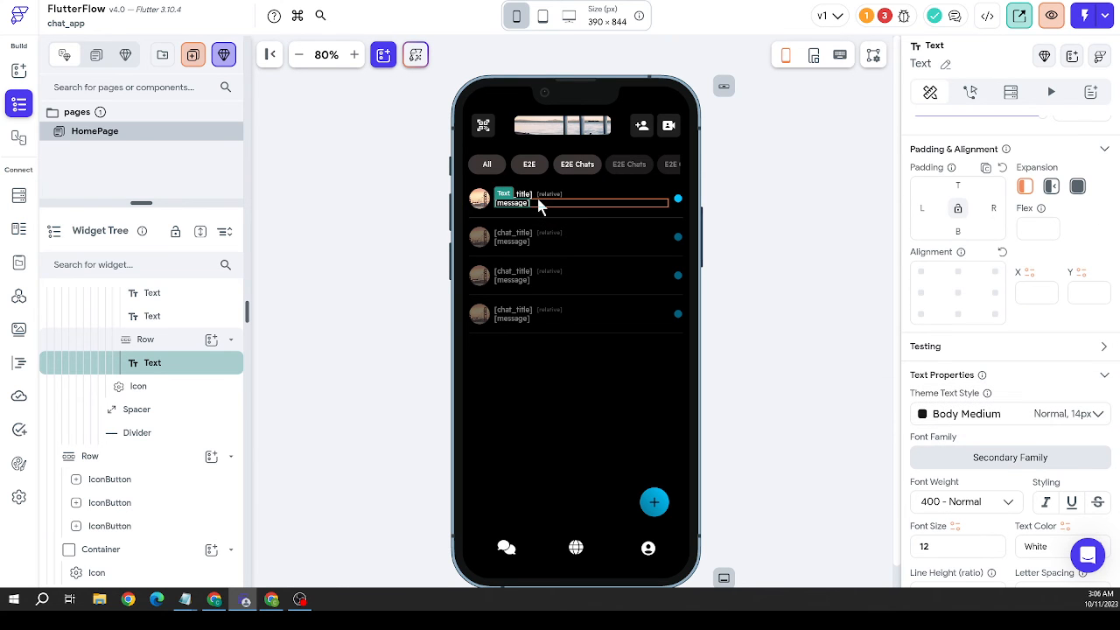
{"action": "left_click", "coordinate": [567, 205]}
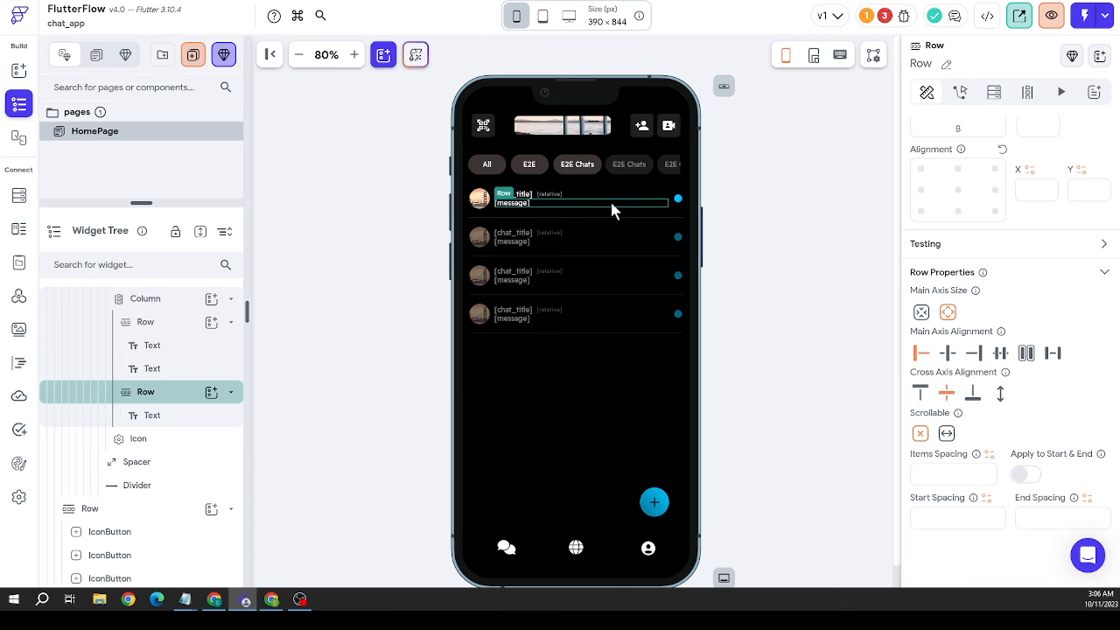
{"action": "left_click", "coordinate": [525, 205]}
{"action": "scroll", "coordinate": [1050, 323], "scroll_direction": "up", "scroll_amount": 3}
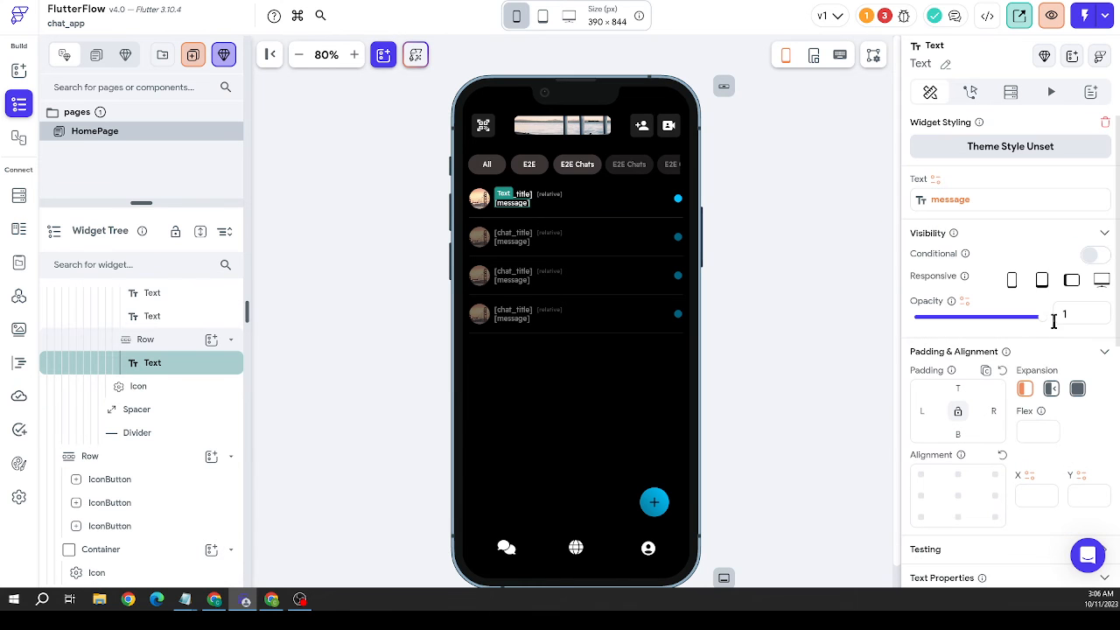
{"action": "left_click", "coordinate": [1076, 391]}
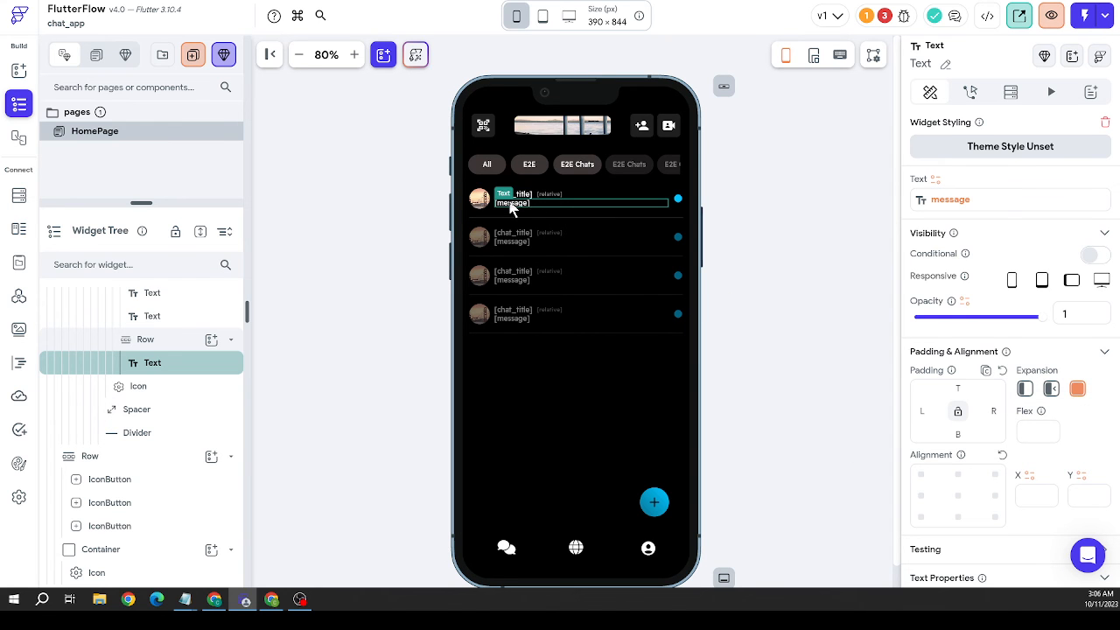
Limit the message text to 32 characters and set its overflow replacement to Ellipsis (...)
{"action": "scroll", "coordinate": [987, 298], "scroll_direction": "down", "scroll_amount": 5}
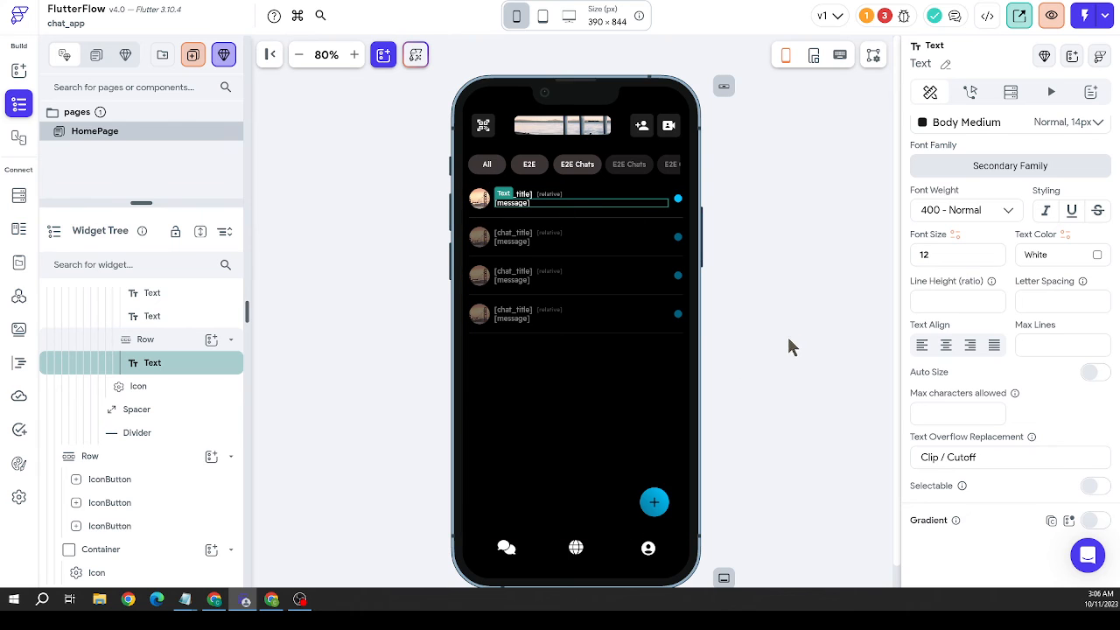
{"action": "type", "text": "32"}
{"action": "left_click", "coordinate": [981, 458]}
{"action": "left_click", "coordinate": [977, 491]}
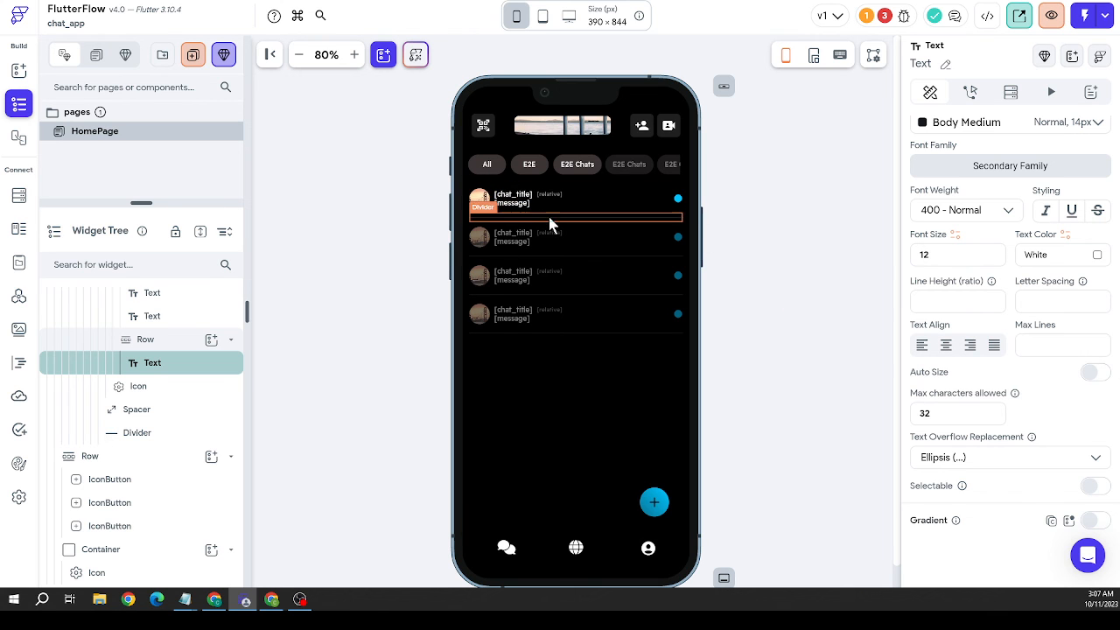
{"action": "left_click", "coordinate": [805, 243]}
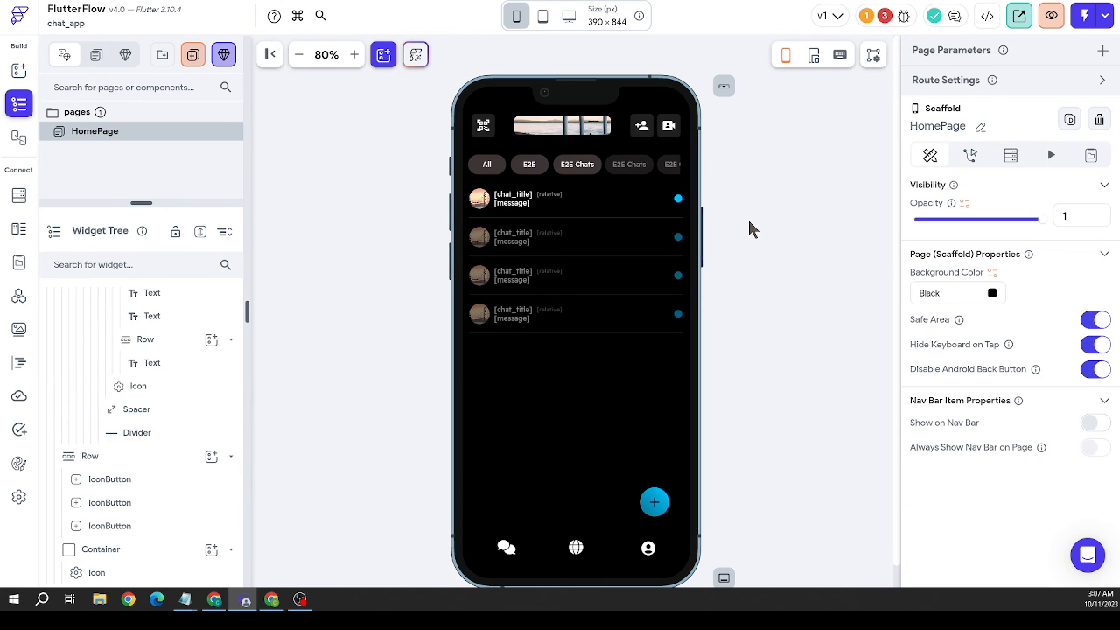
Add a seenby_ref field to the Chat_Messages collection as a list of Document References to Users
{"action": "left_click", "coordinate": [678, 201]}
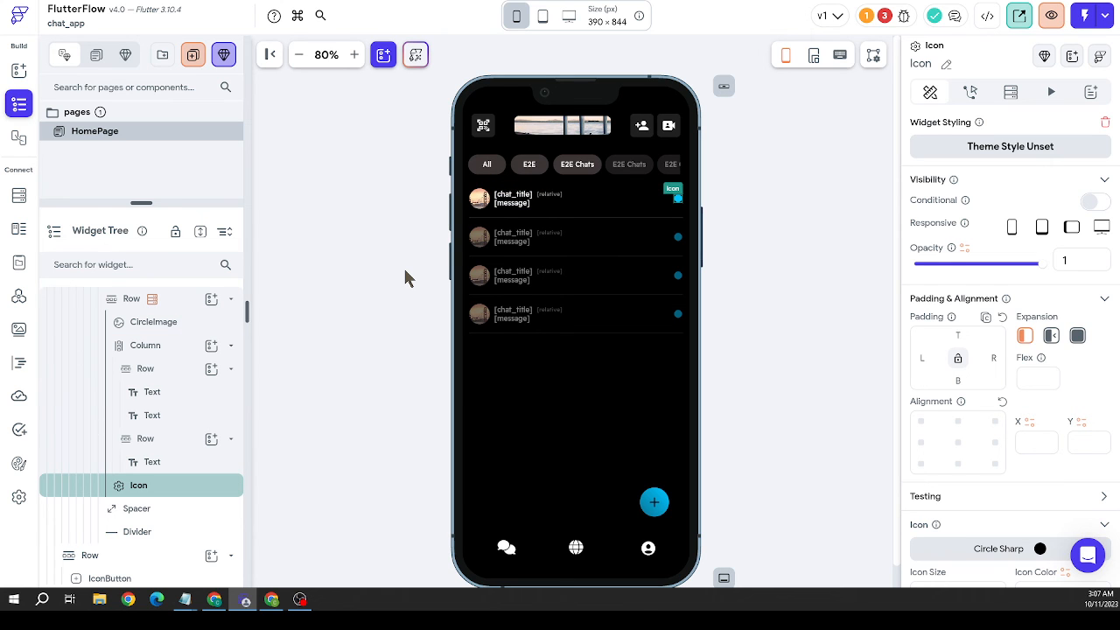
{"action": "left_click", "coordinate": [18, 195]}
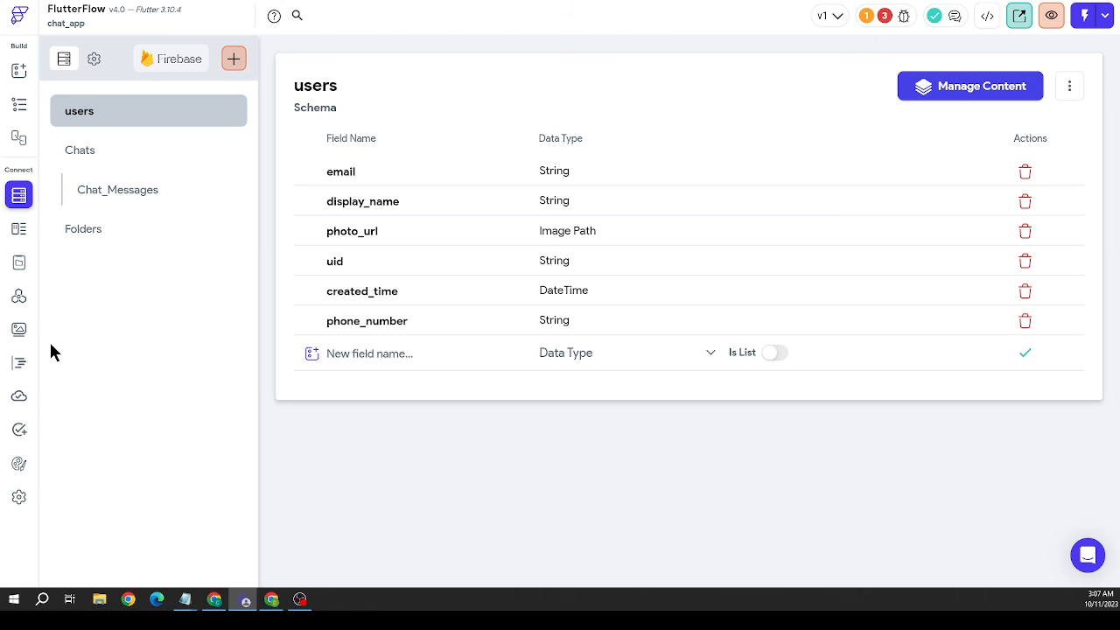
{"action": "left_click", "coordinate": [120, 190]}
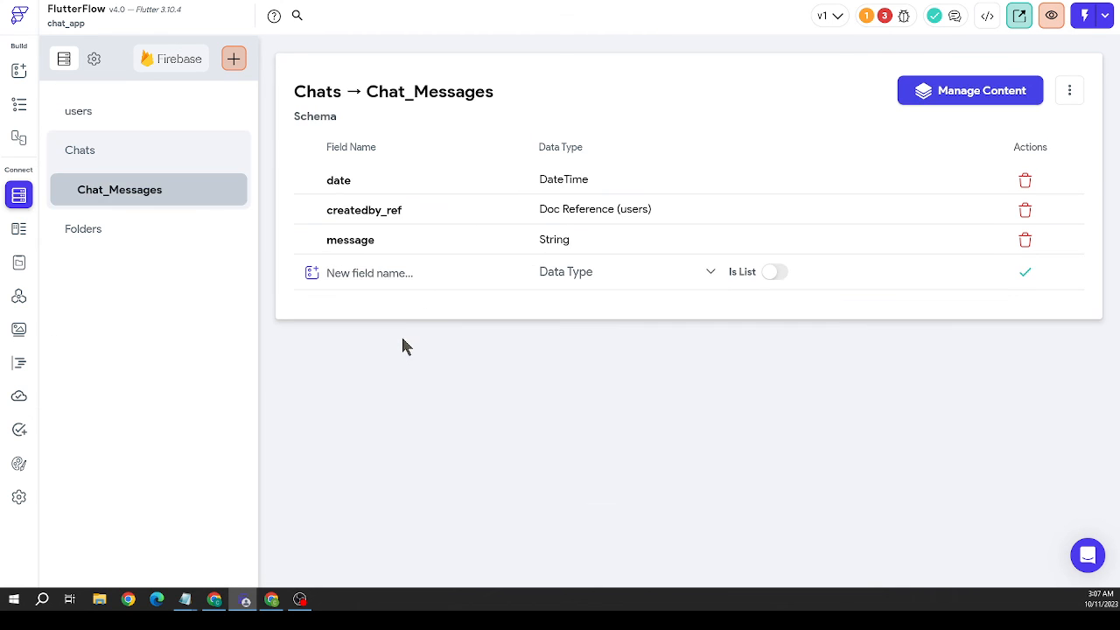
{"action": "left_click", "coordinate": [375, 278]}
{"action": "type", "text": "seenb"}
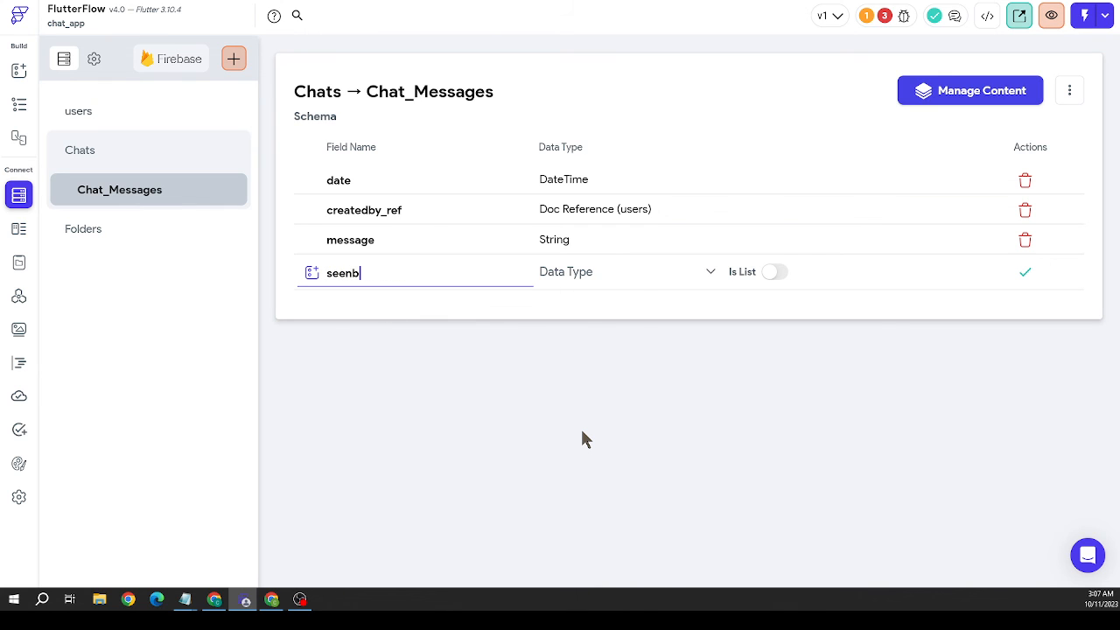
{"action": "type", "text": "y_ref"}
{"action": "left_click", "coordinate": [621, 274]}
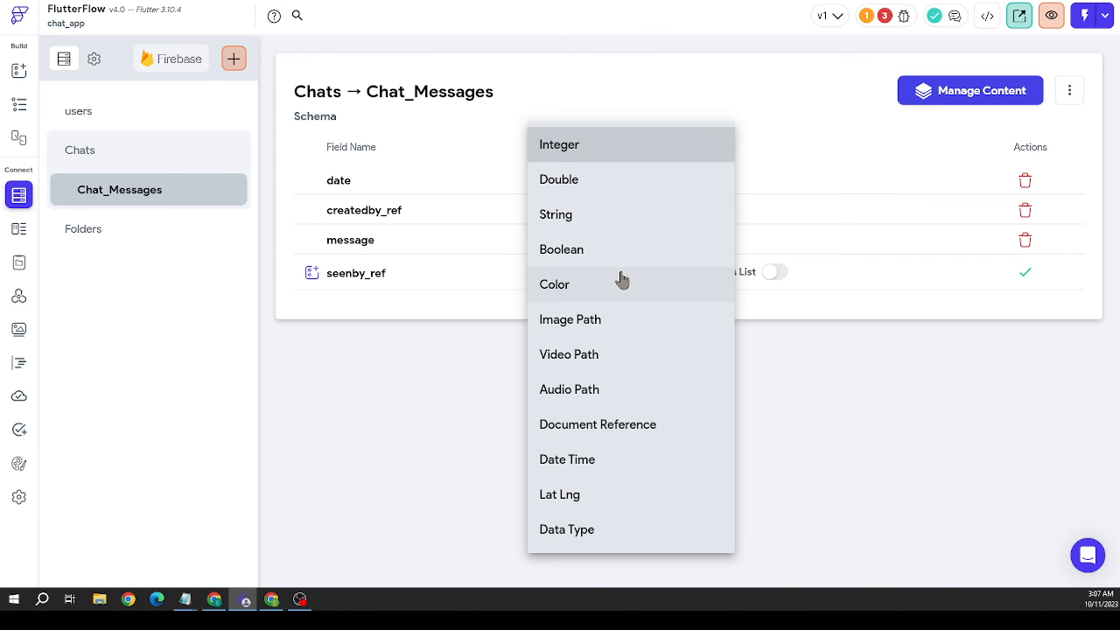
{"action": "left_click", "coordinate": [638, 425]}
{"action": "left_click", "coordinate": [754, 273]}
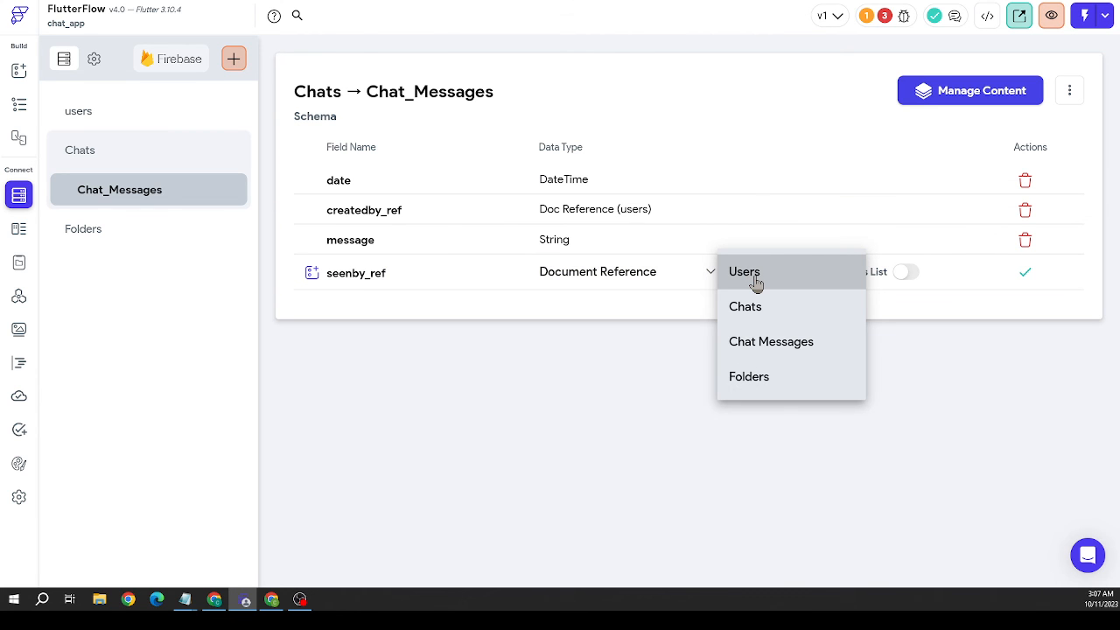
{"action": "left_click", "coordinate": [751, 274]}
{"action": "left_click", "coordinate": [910, 274]}
{"action": "key", "text": "Return"}
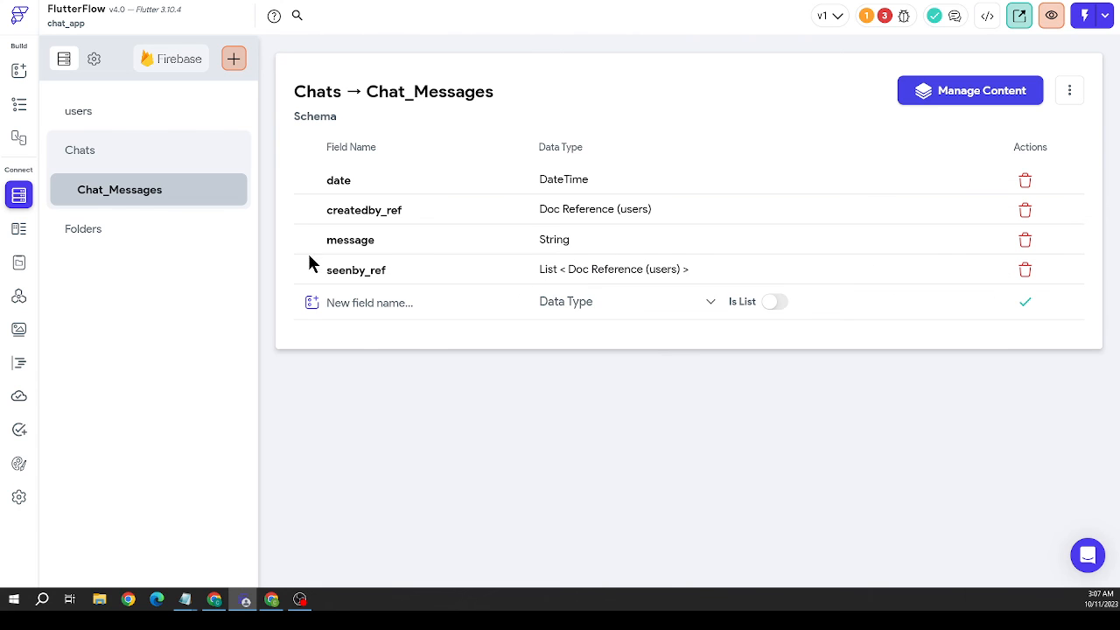
Set the circle status icon's color from a Conditional Value (If/Then/Else) variable
{"action": "left_click", "coordinate": [18, 105]}
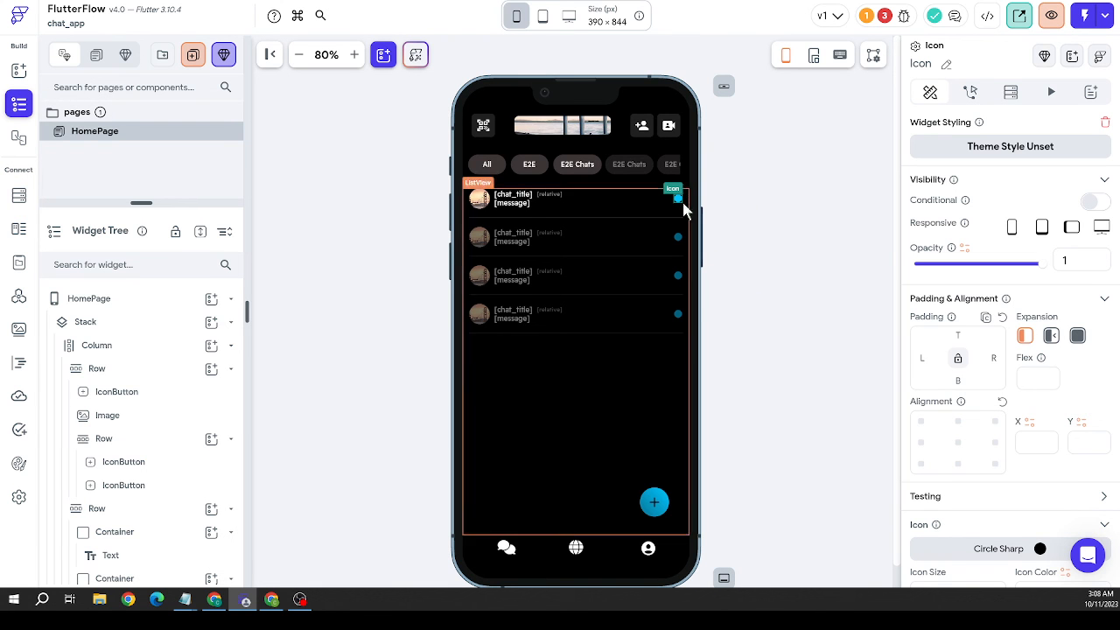
{"action": "scroll", "coordinate": [967, 309], "scroll_direction": "down", "scroll_amount": 1}
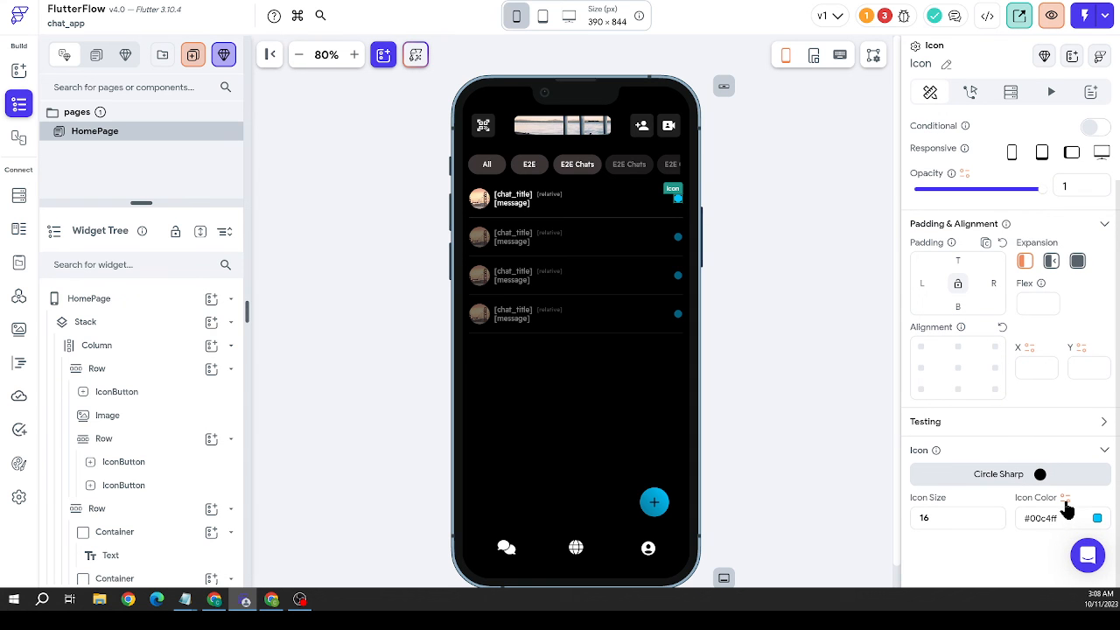
{"action": "left_click", "coordinate": [1065, 498]}
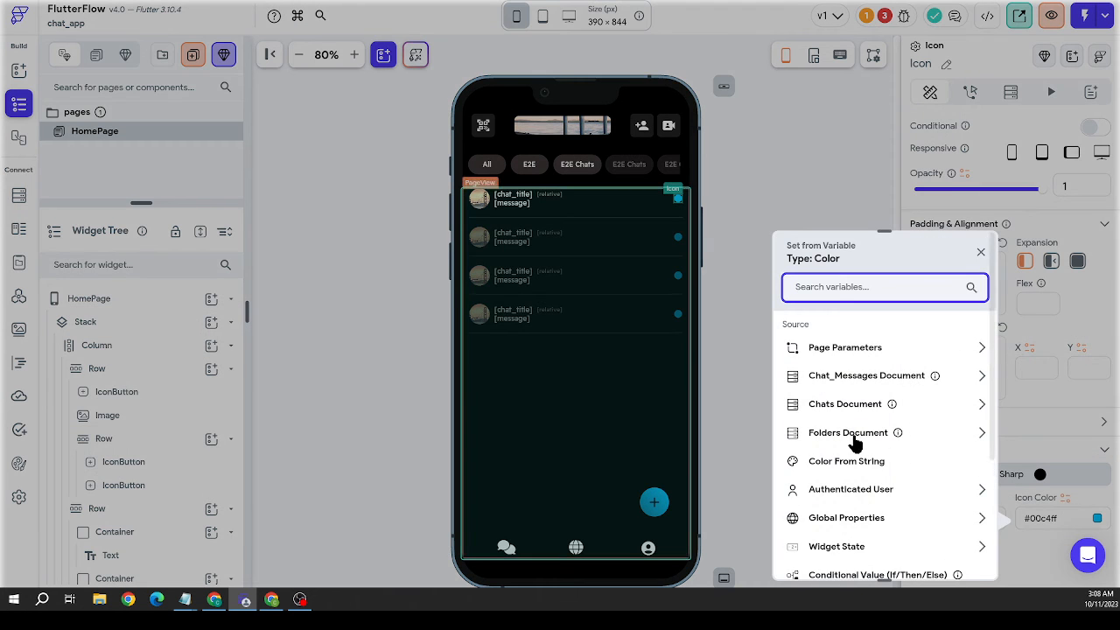
{"action": "scroll", "coordinate": [856, 442], "scroll_direction": "down", "scroll_amount": 2}
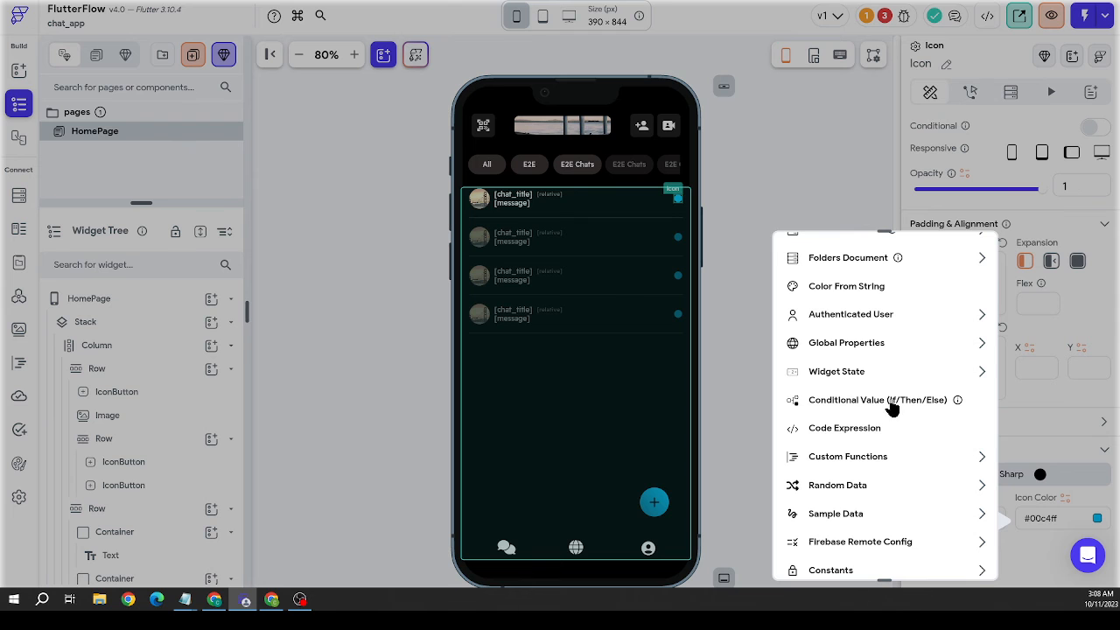
{"action": "left_click", "coordinate": [891, 404]}
Base the first condition on seenby_ref from the Chat_Messages Document with the List Contains Item option
{"action": "left_click", "coordinate": [870, 375]}
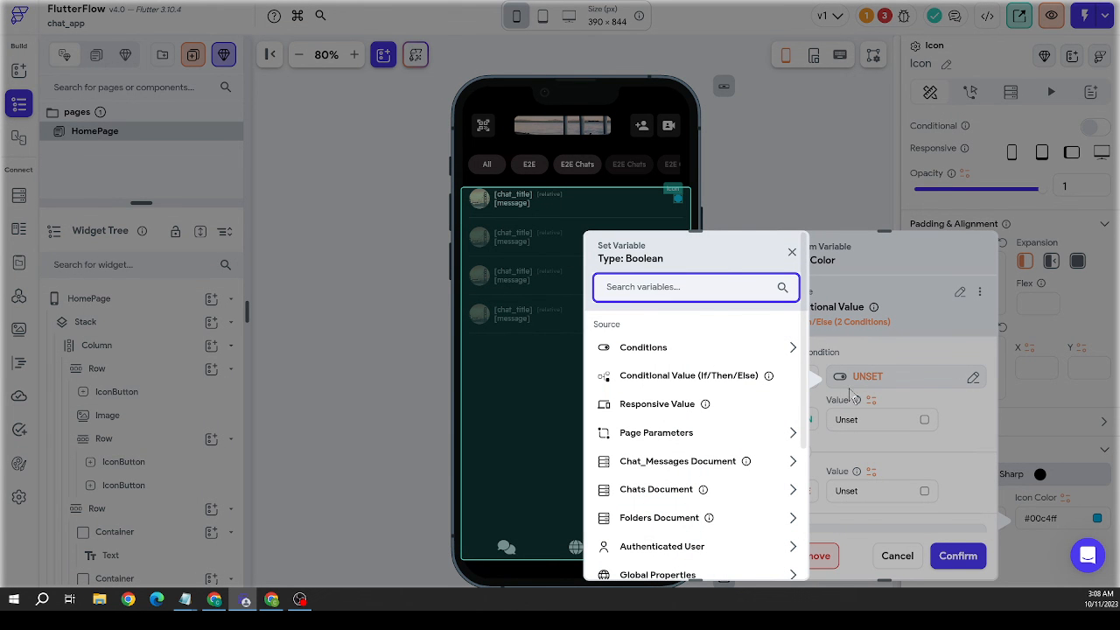
{"action": "scroll", "coordinate": [703, 400], "scroll_direction": "down", "scroll_amount": 3}
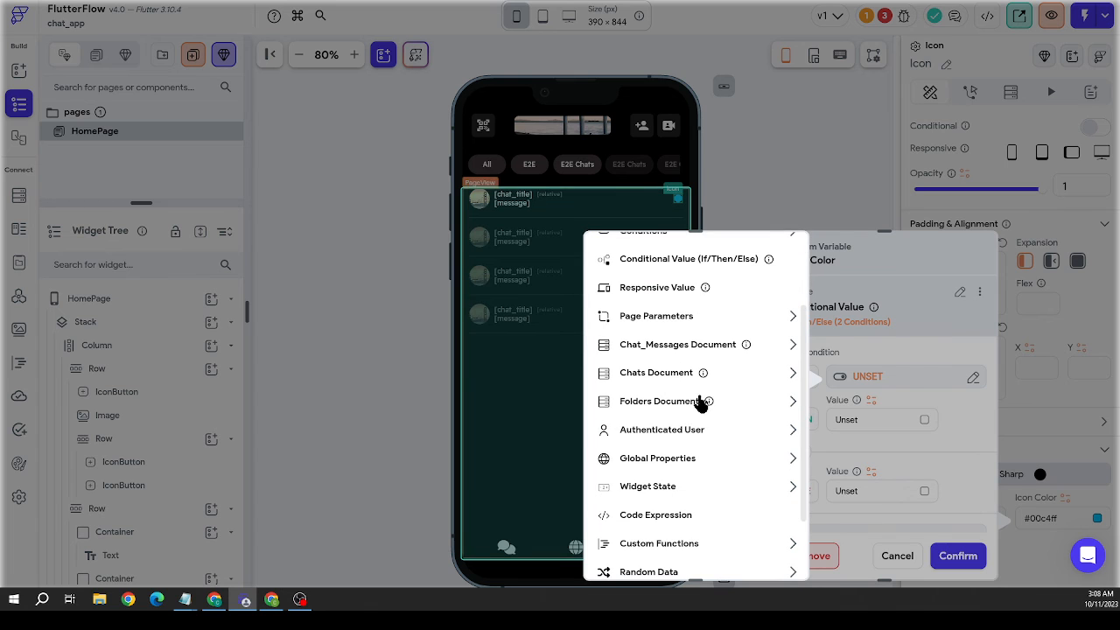
{"action": "left_click", "coordinate": [745, 347]}
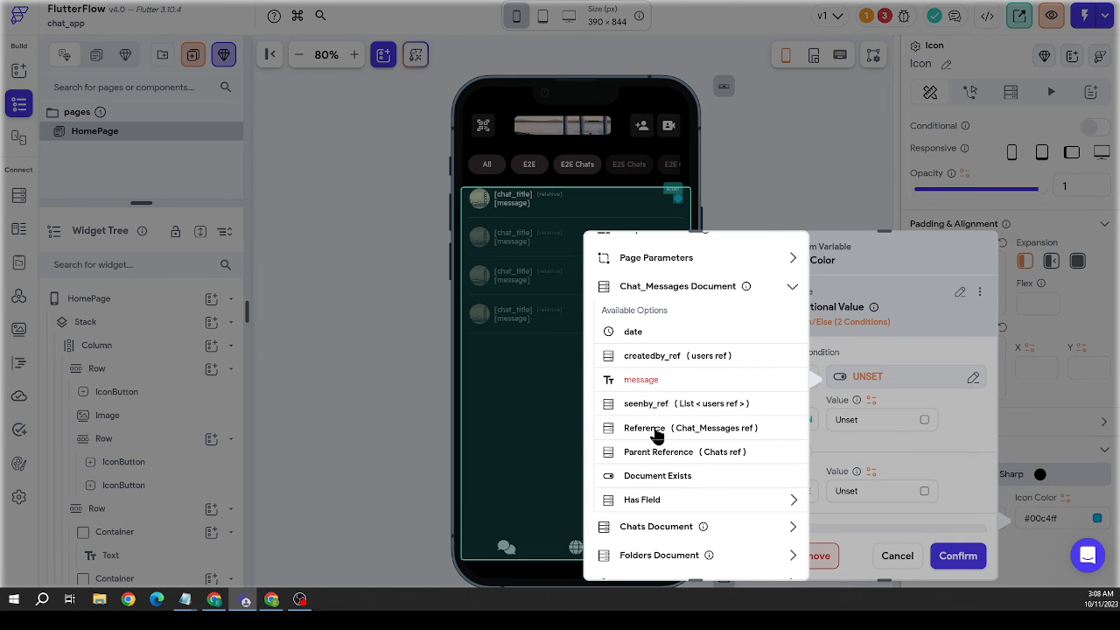
{"action": "left_click", "coordinate": [669, 404]}
{"action": "left_click", "coordinate": [671, 493]}
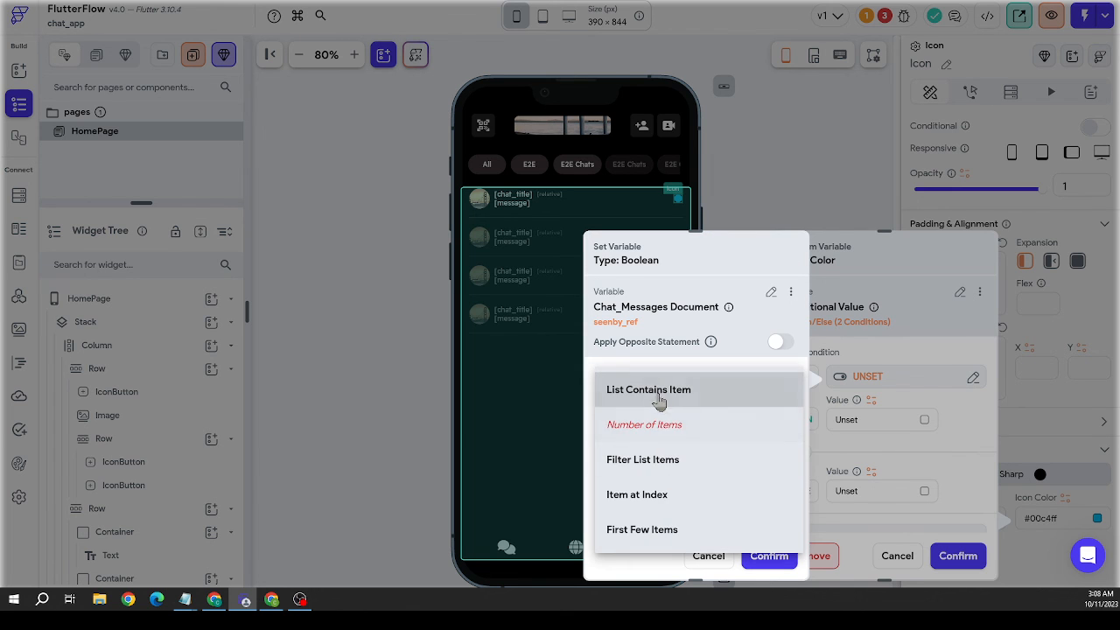
{"action": "left_click", "coordinate": [655, 400]}
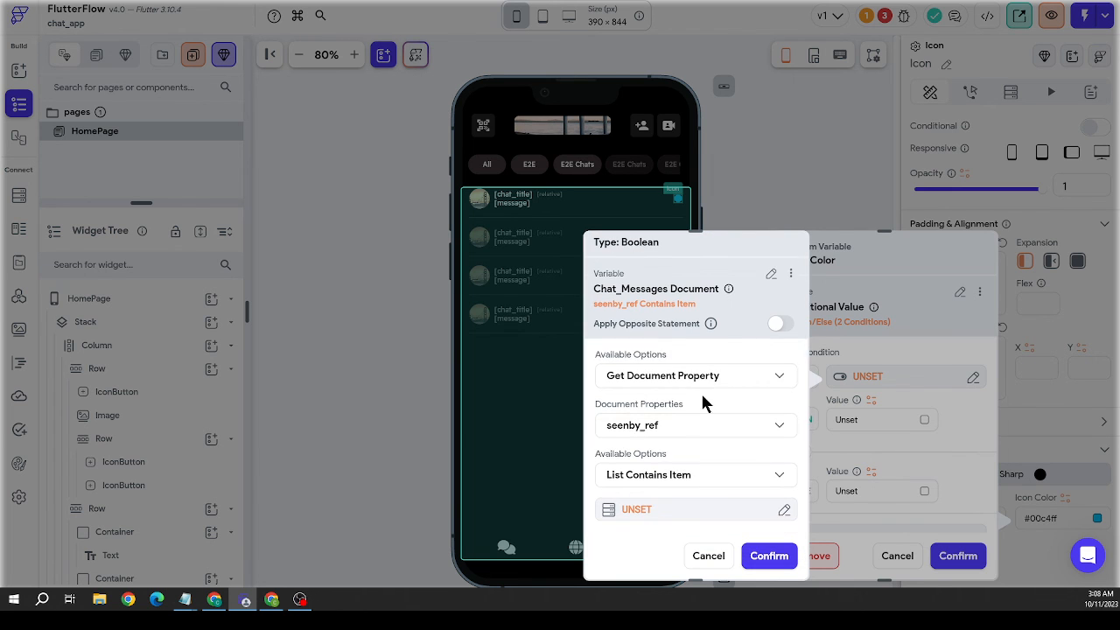
Use the Authenticated User's User Reference as the item to check, apply the opposite statement and confirm the condition
{"action": "left_click", "coordinate": [662, 511]}
{"action": "left_click", "coordinate": [460, 461]}
{"action": "scroll", "coordinate": [485, 442], "scroll_direction": "down", "scroll_amount": 3}
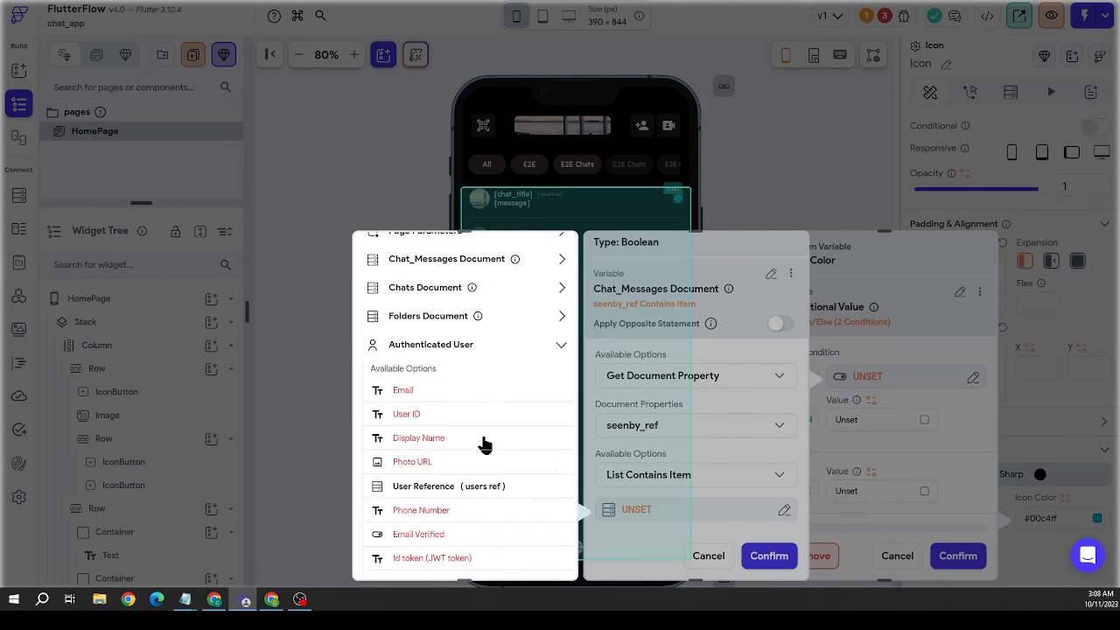
{"action": "left_click", "coordinate": [448, 313]}
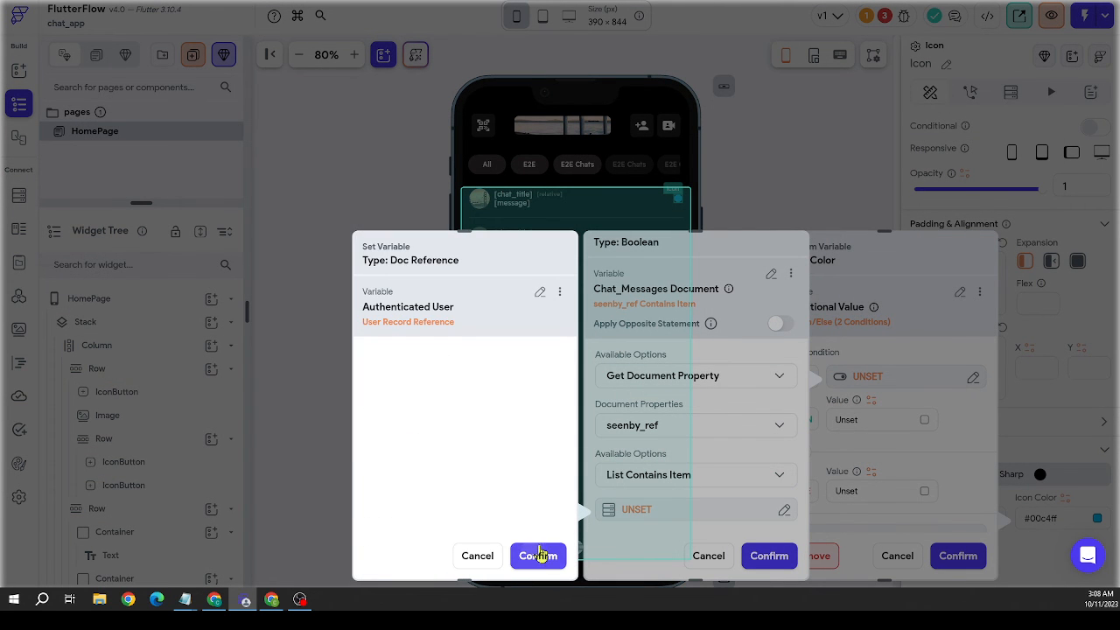
{"action": "left_click", "coordinate": [536, 555]}
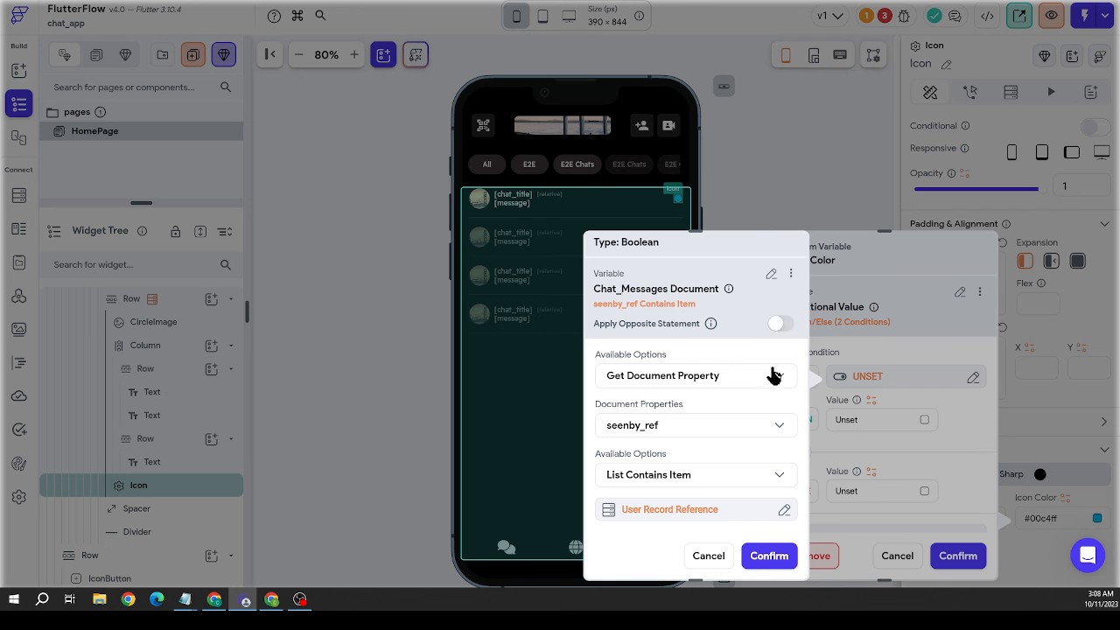
{"action": "left_click", "coordinate": [777, 328]}
{"action": "left_click", "coordinate": [870, 472]}
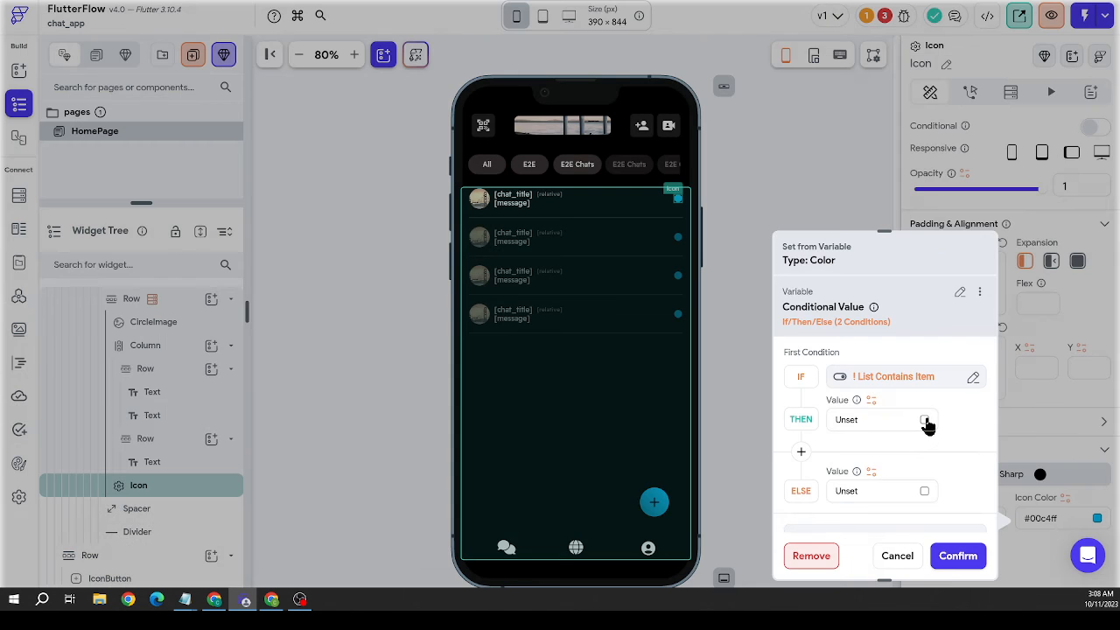
Set the conditional icon color to #00c4ff for the Then value and #8d8d8d for the Else value
{"action": "left_click", "coordinate": [925, 422]}
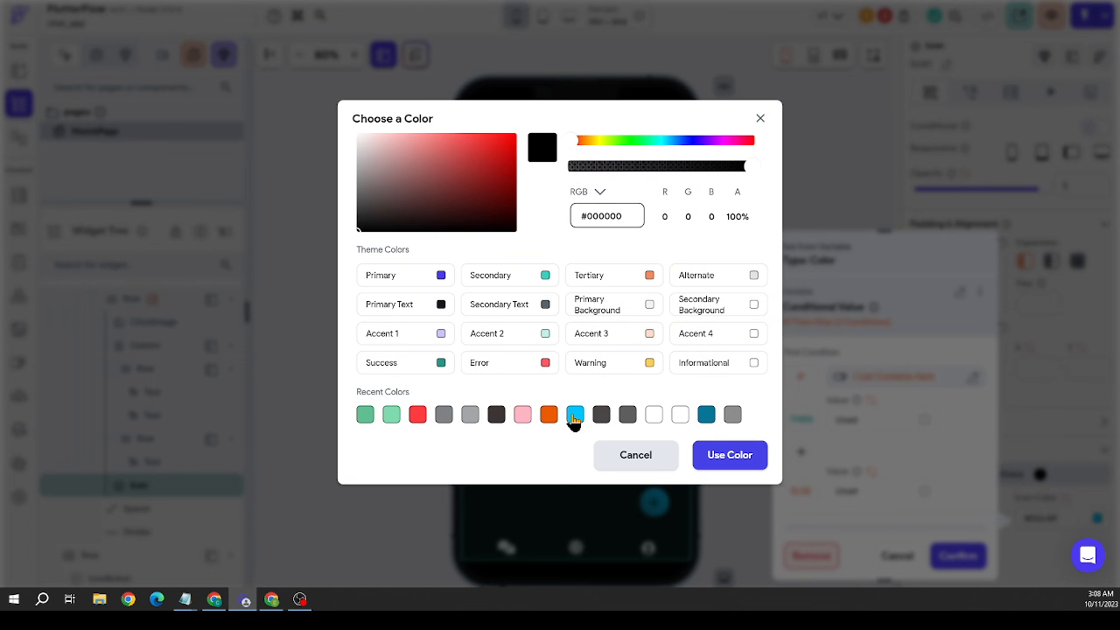
{"action": "left_click", "coordinate": [575, 414]}
{"action": "left_click", "coordinate": [726, 456]}
{"action": "scroll", "coordinate": [927, 411], "scroll_direction": "down", "scroll_amount": 1}
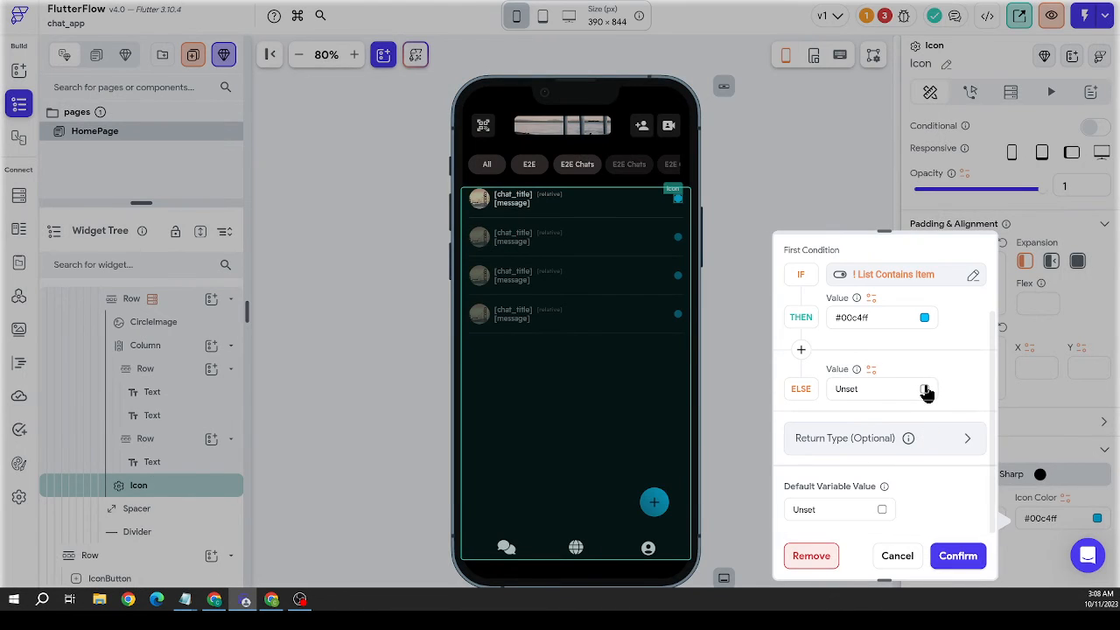
{"action": "left_click", "coordinate": [925, 392]}
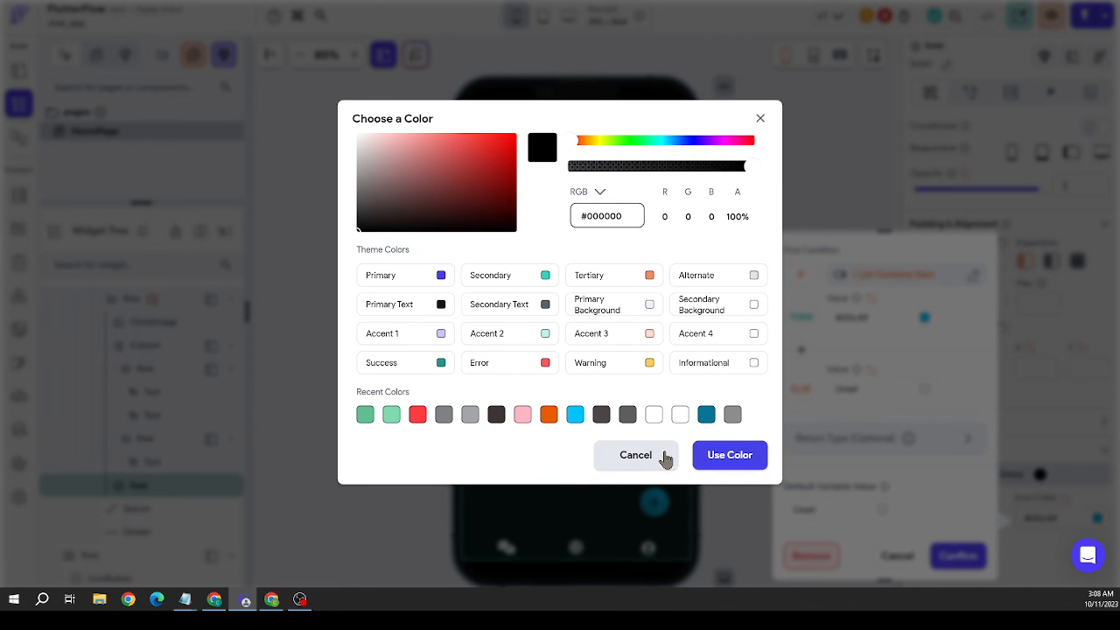
{"action": "left_click", "coordinate": [732, 418]}
{"action": "left_click", "coordinate": [729, 454]}
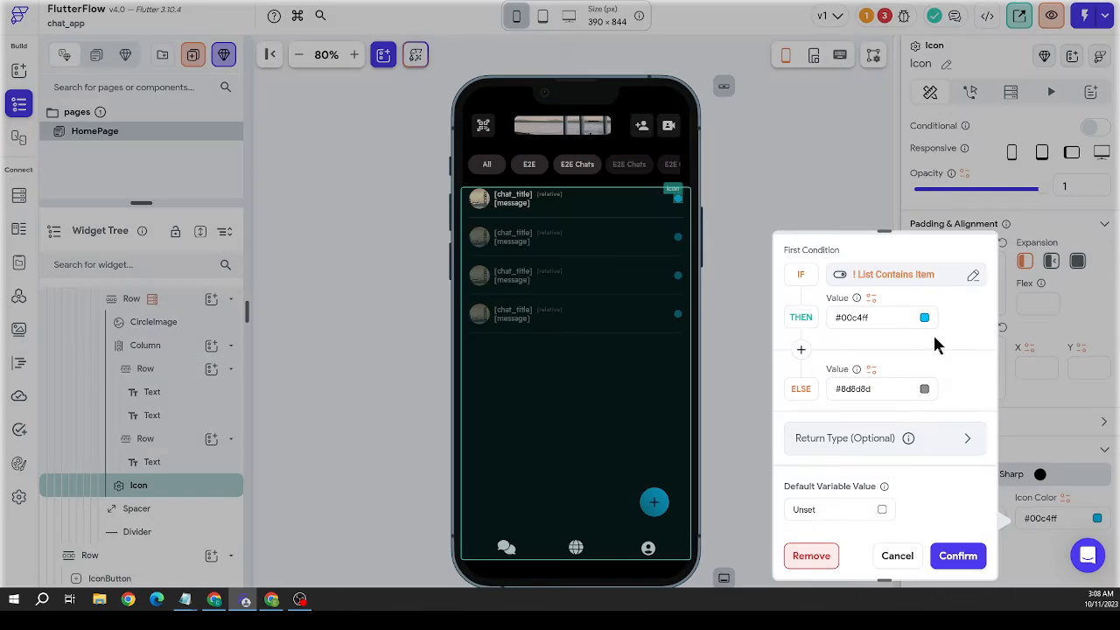
Set the default variable value to the same grey as the Else color and confirm the conditional icon color
{"action": "left_click", "coordinate": [881, 512]}
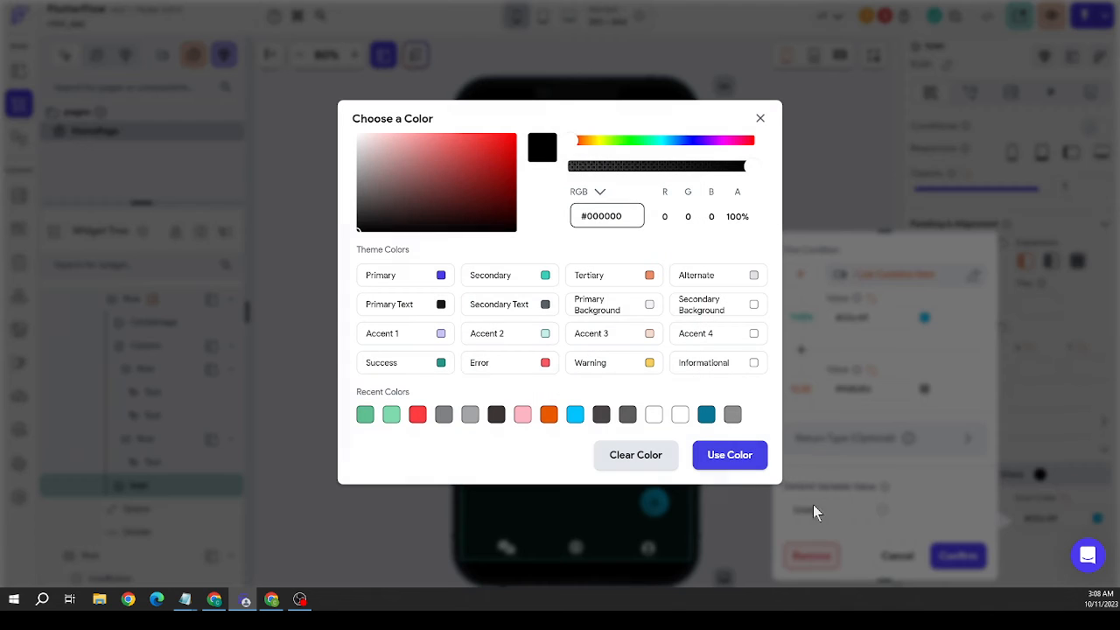
{"action": "left_click", "coordinate": [732, 417]}
{"action": "left_click", "coordinate": [730, 455]}
{"action": "left_click", "coordinate": [980, 561]}
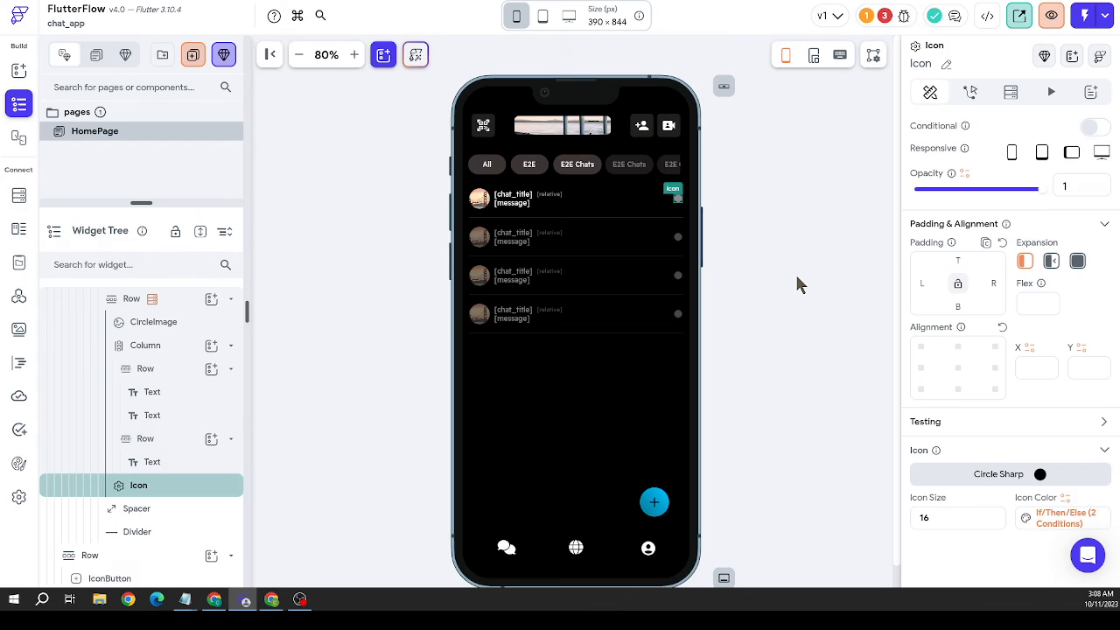
{"action": "left_click", "coordinate": [890, 245]}
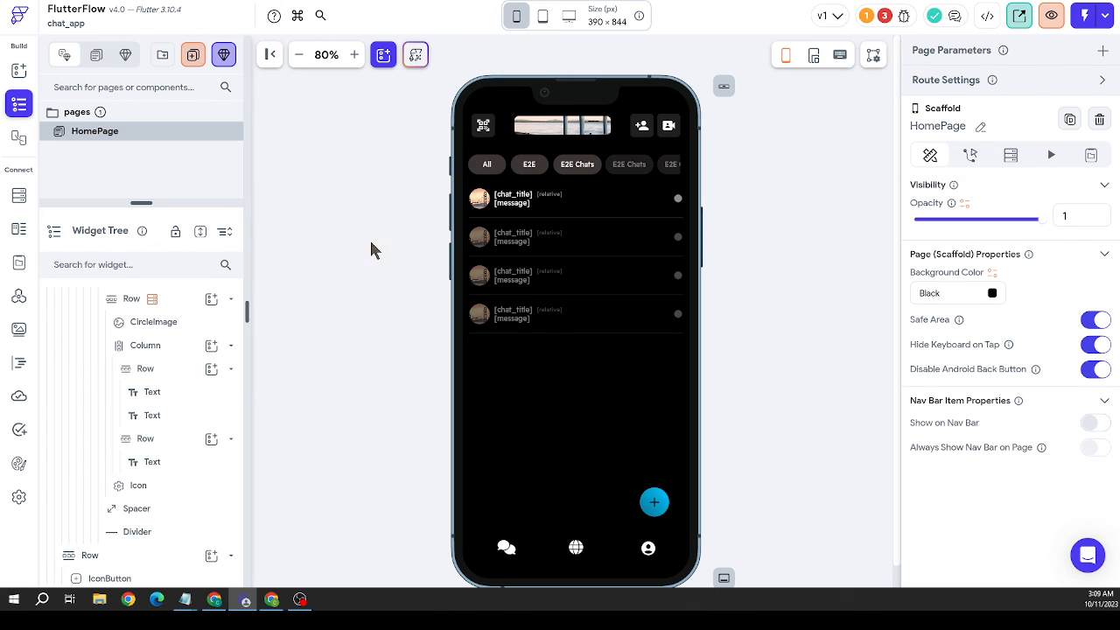
Select the Container wrapping the chat row and add an undefined On Tap action to it
{"action": "left_click", "coordinate": [498, 218]}
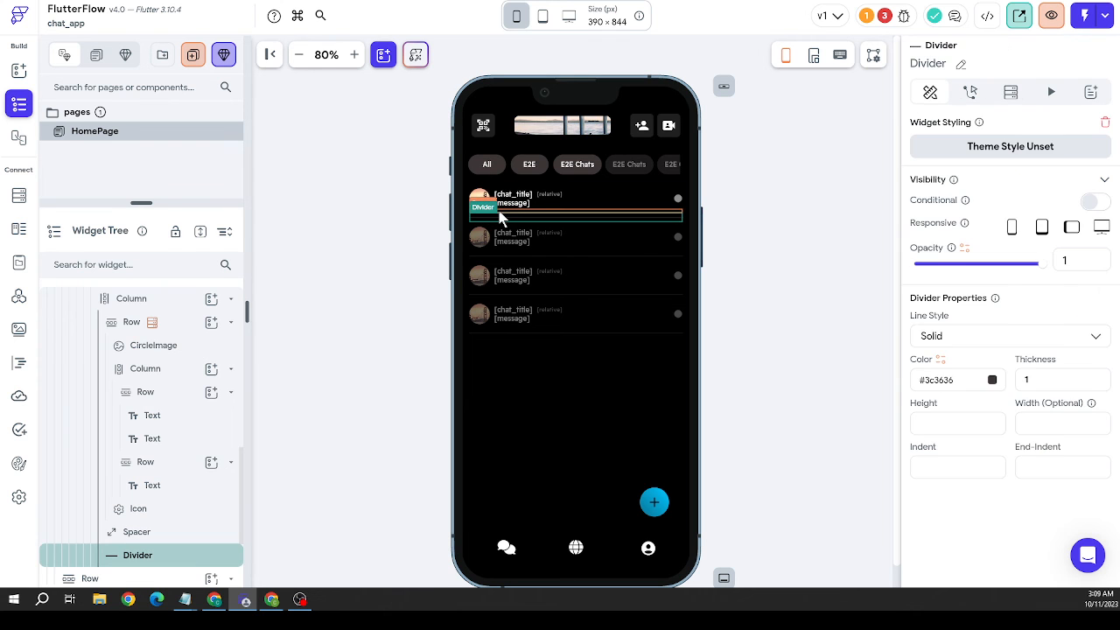
{"action": "right_click", "coordinate": [499, 218]}
{"action": "left_click", "coordinate": [558, 408]}
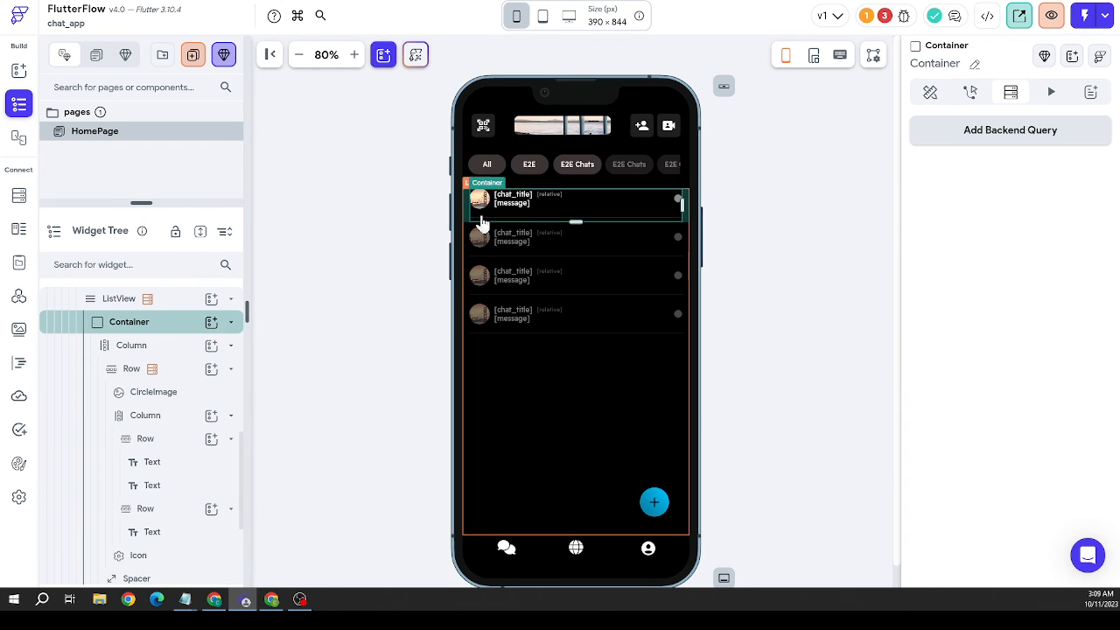
{"action": "left_click", "coordinate": [969, 92]}
{"action": "left_click", "coordinate": [1031, 252]}
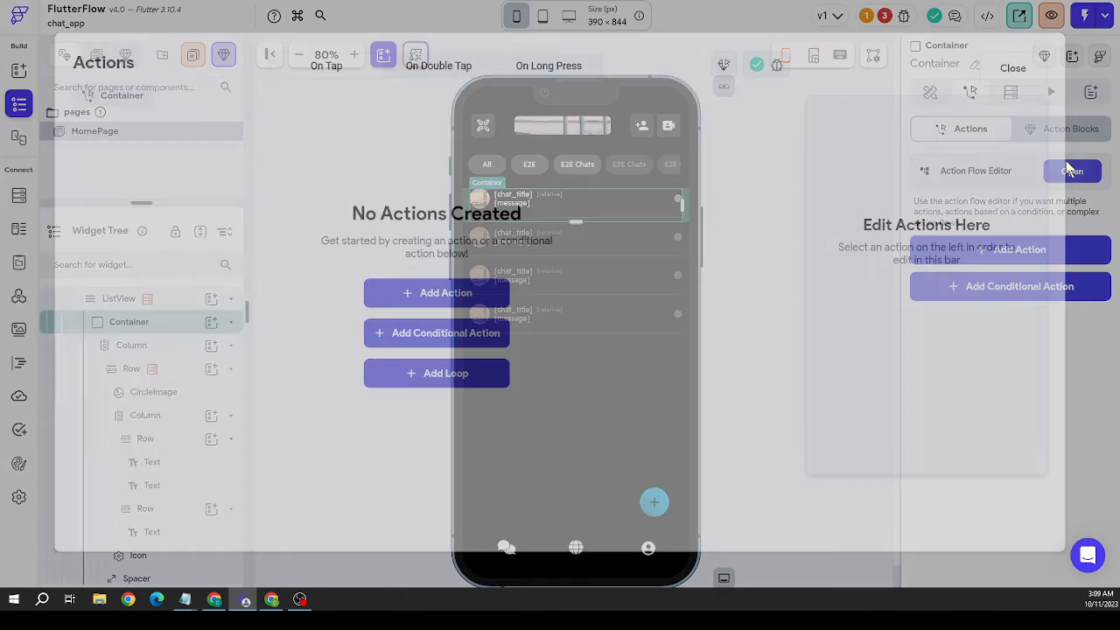
{"action": "left_click", "coordinate": [444, 422]}
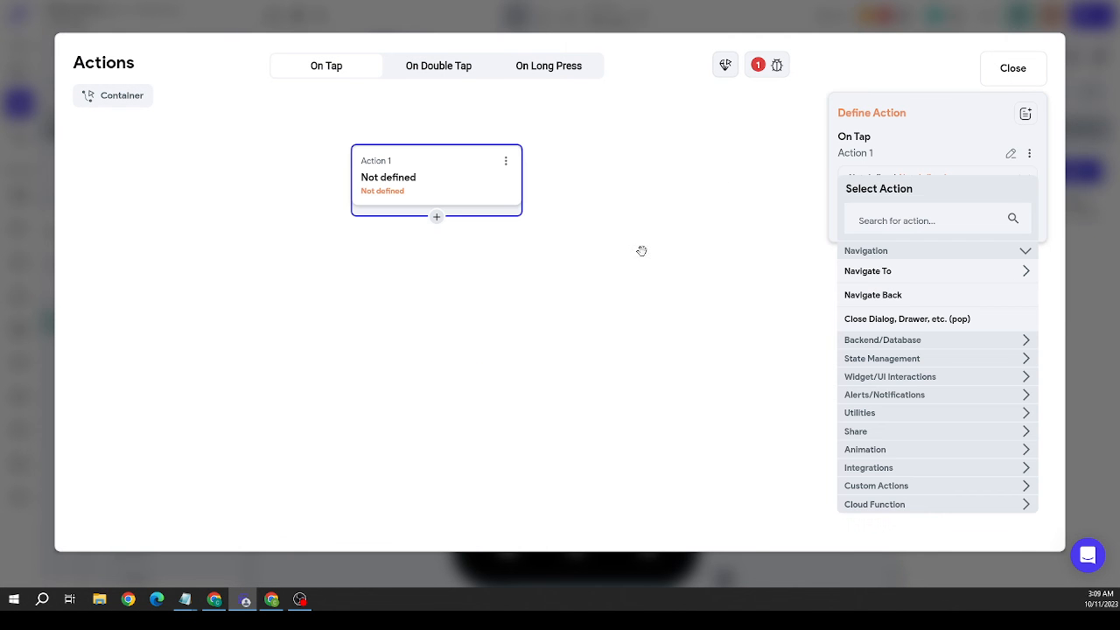
Add an undefined On Long Press action to the chat row Container and close the action flow editor
{"action": "left_click", "coordinate": [549, 68]}
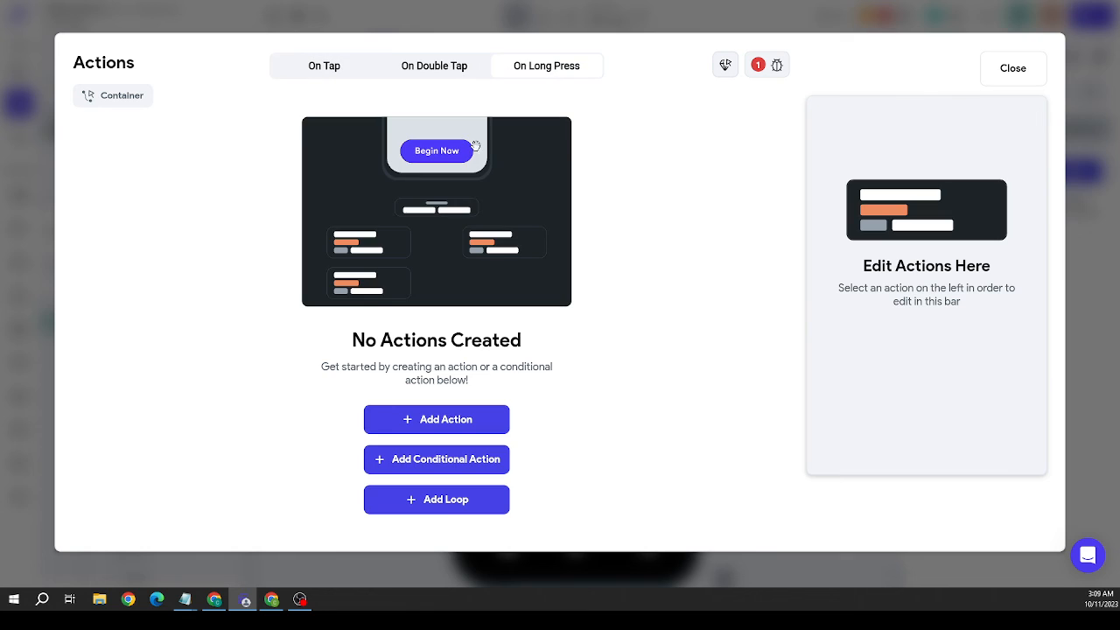
{"action": "left_click", "coordinate": [444, 420]}
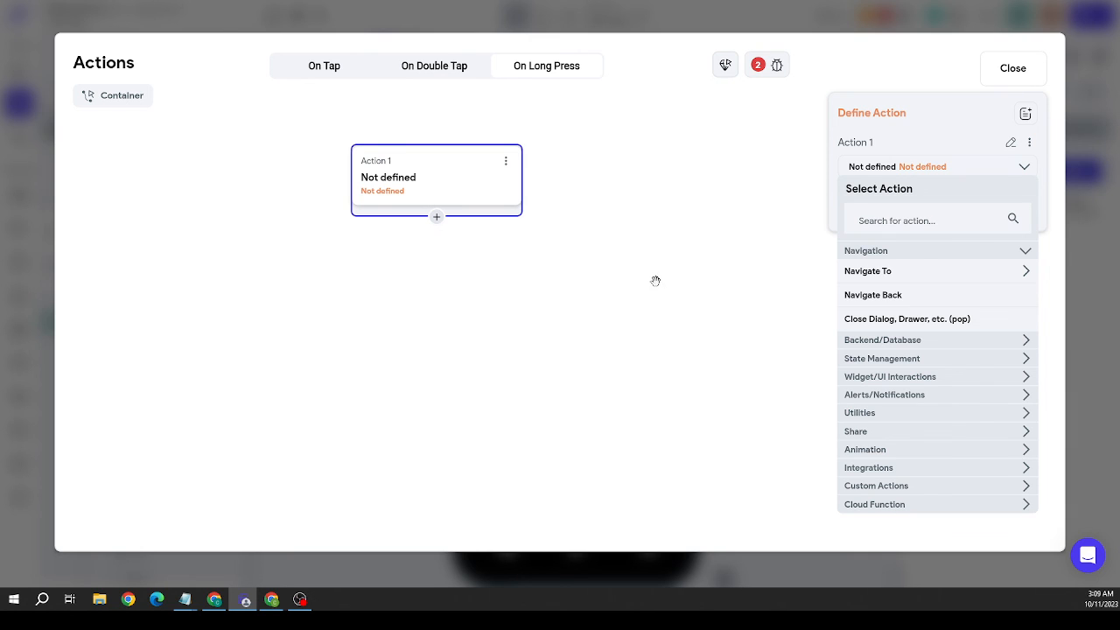
{"action": "left_click", "coordinate": [1087, 260]}
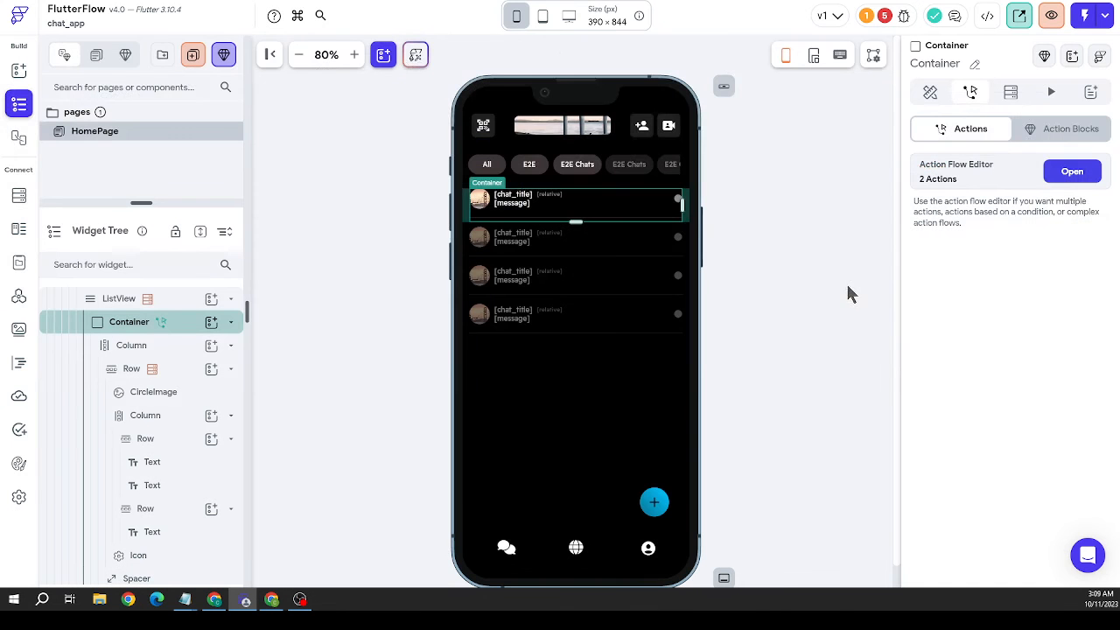
{"action": "left_click", "coordinate": [727, 210]}
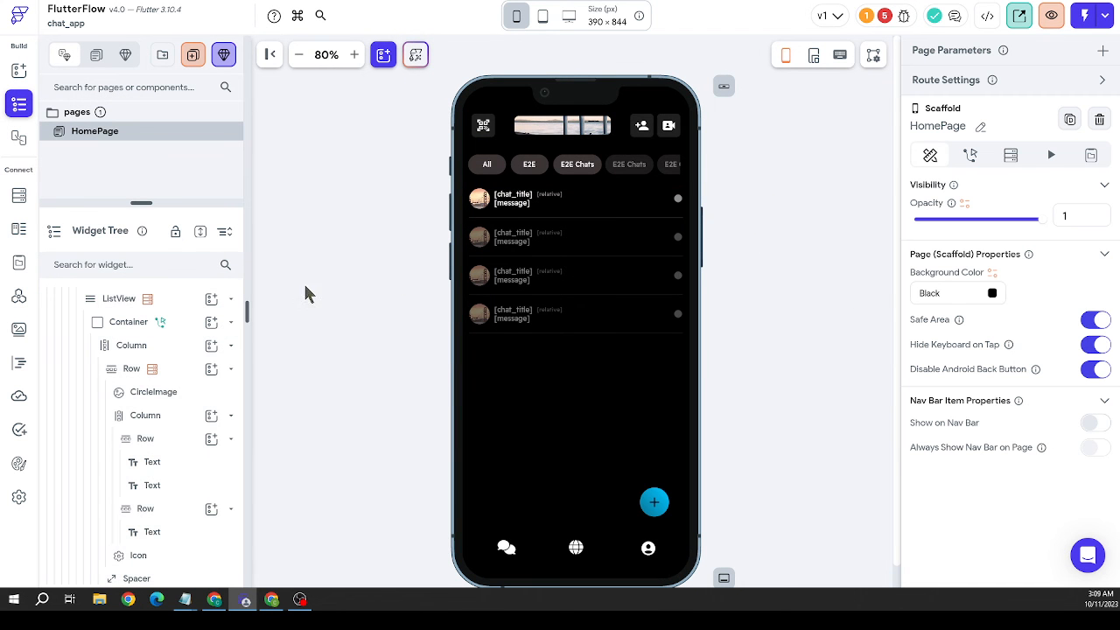
{"action": "left_click", "coordinate": [587, 174]}
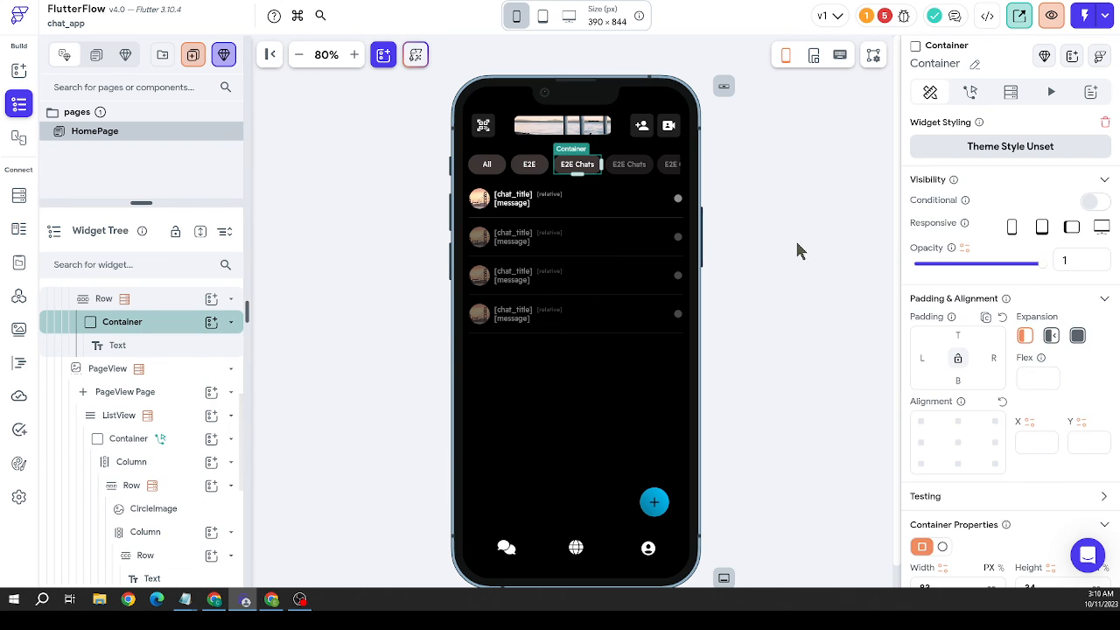
{"action": "scroll", "coordinate": [984, 319], "scroll_direction": "down", "scroll_amount": 3}
{"action": "scroll", "coordinate": [986, 315], "scroll_direction": "down", "scroll_amount": 4}
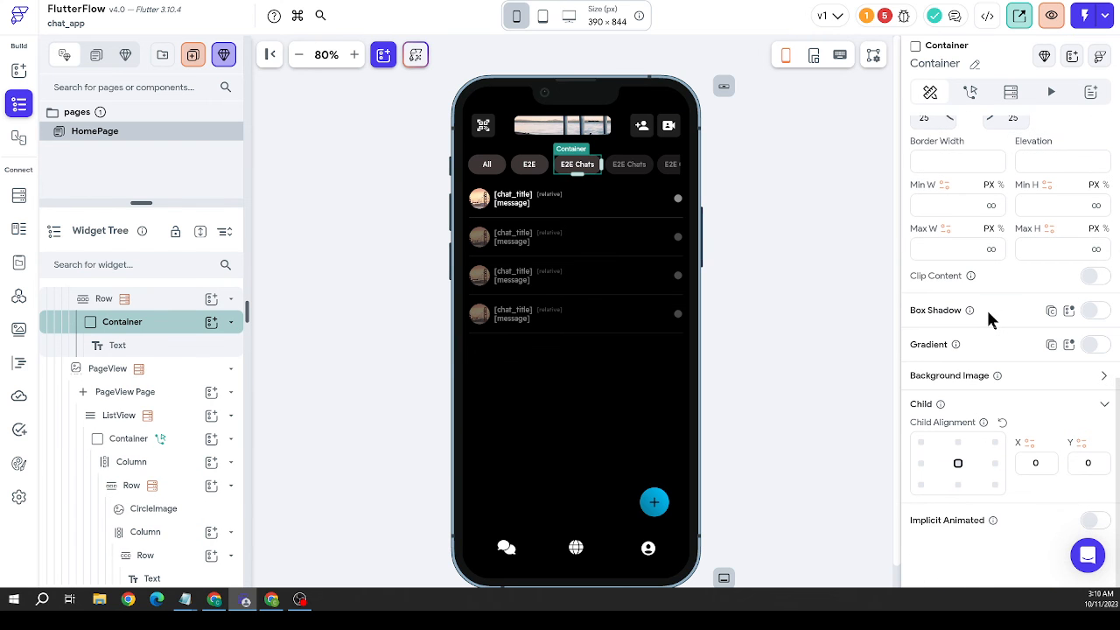
{"action": "left_click", "coordinate": [786, 298]}
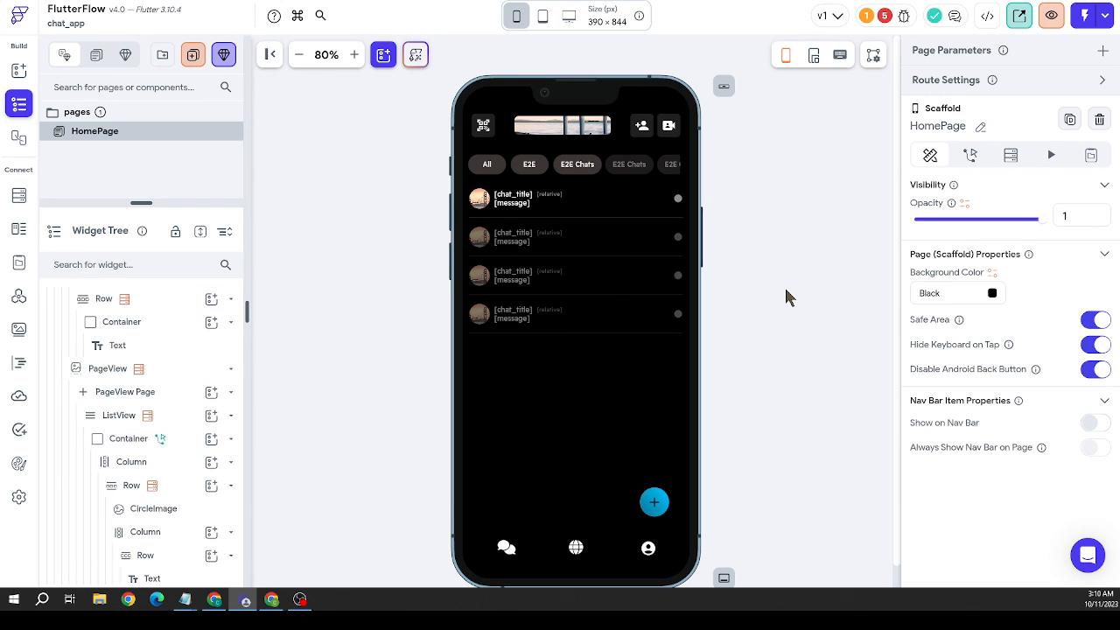